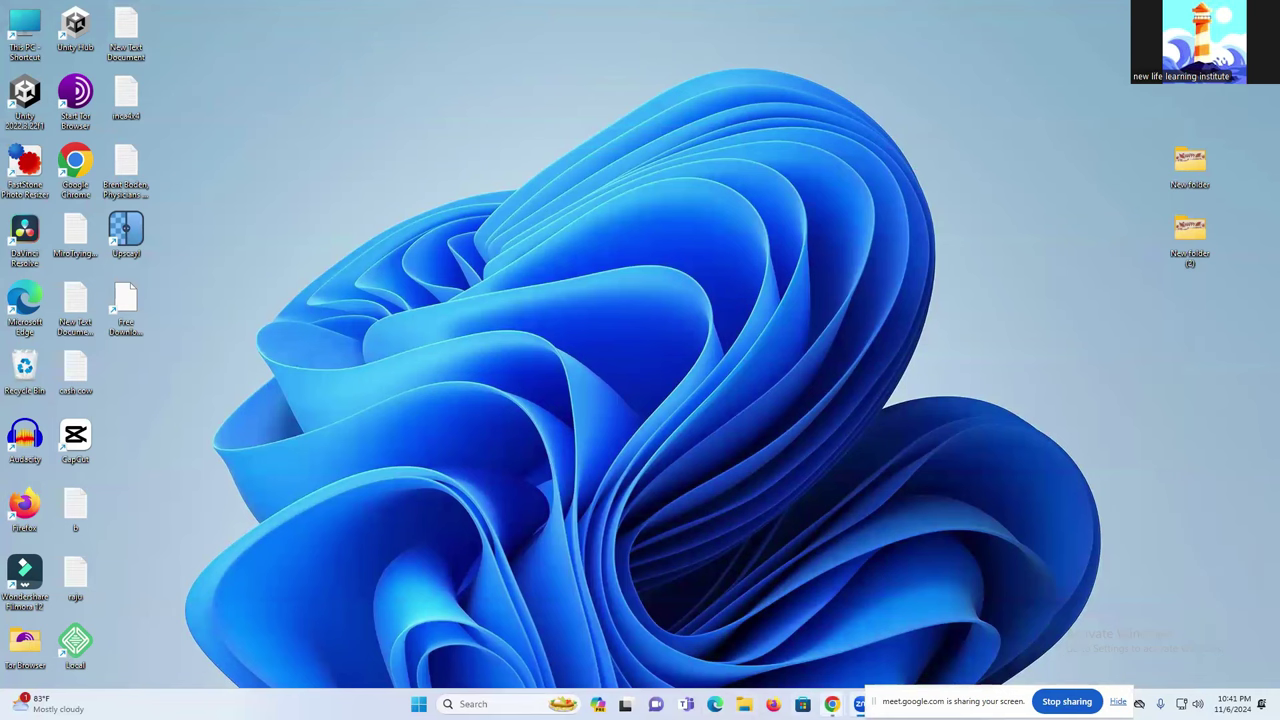
# Open Microsoft Edge in a maximized window and load the suggested Facebook profile address.
pyautogui.moveTo(832, 704)
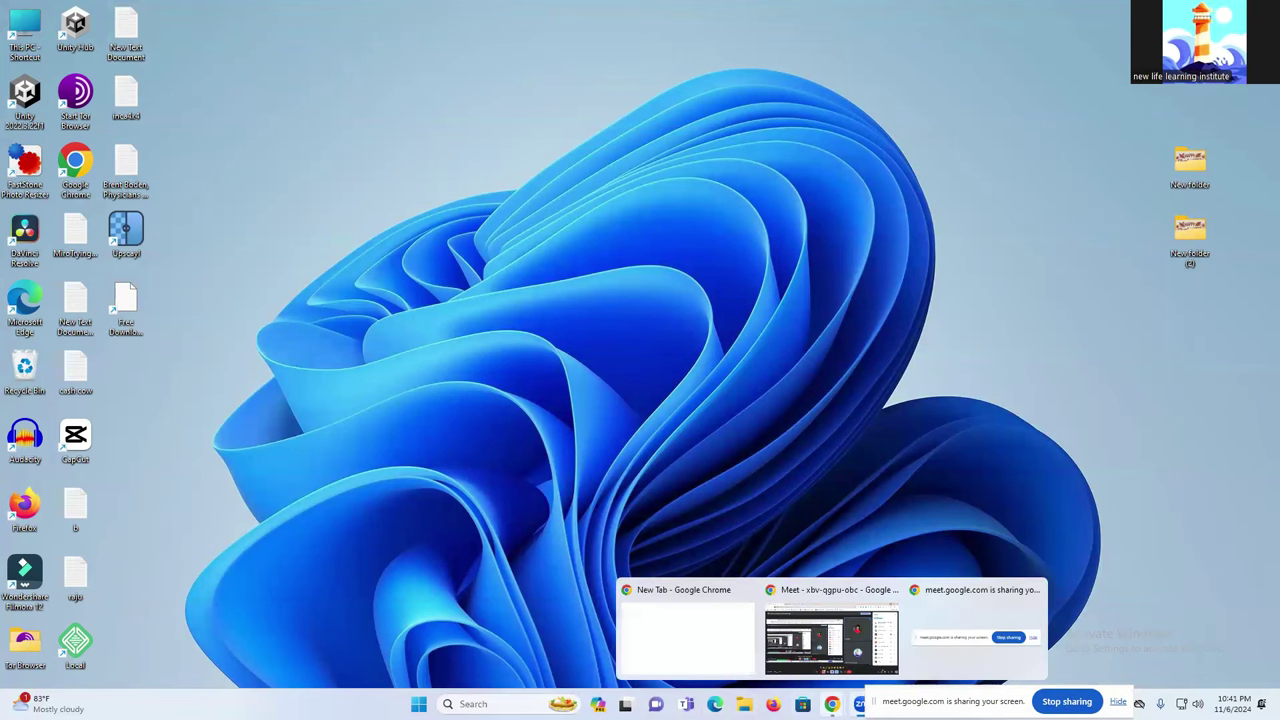
pyautogui.doubleClick(26, 304)
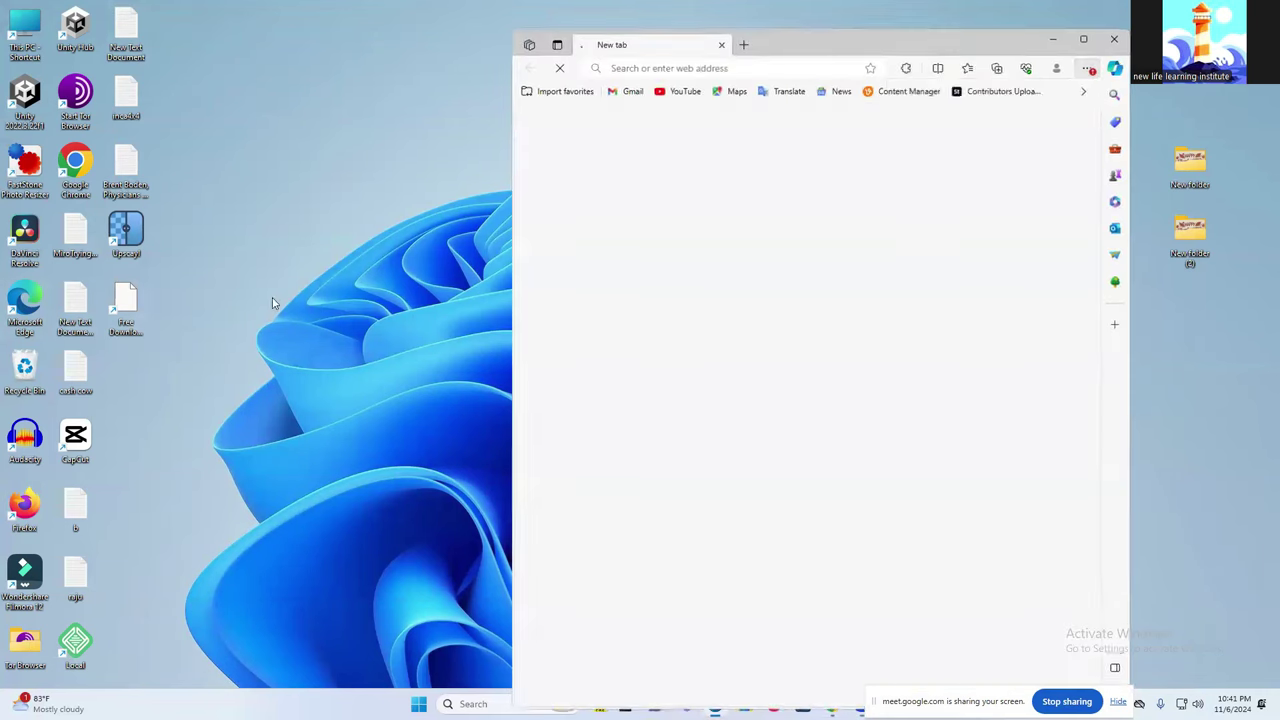
pyautogui.click(1082, 38)
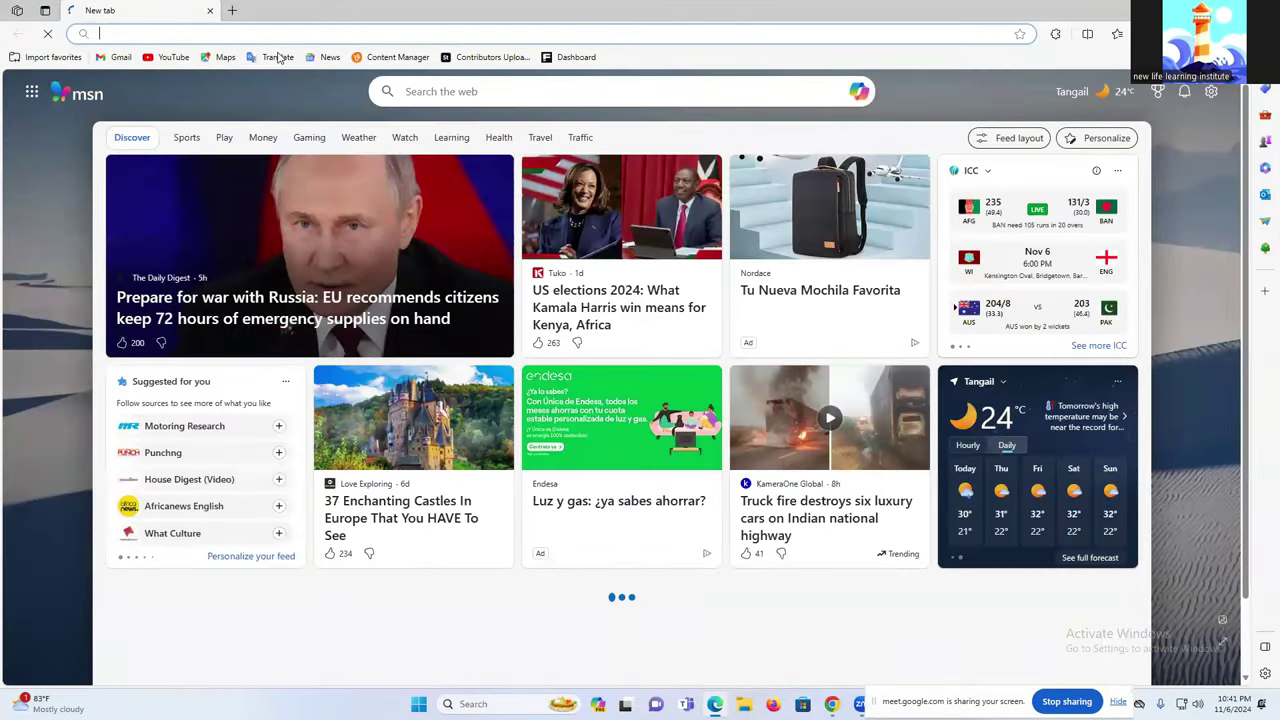
pyautogui.click(234, 30)
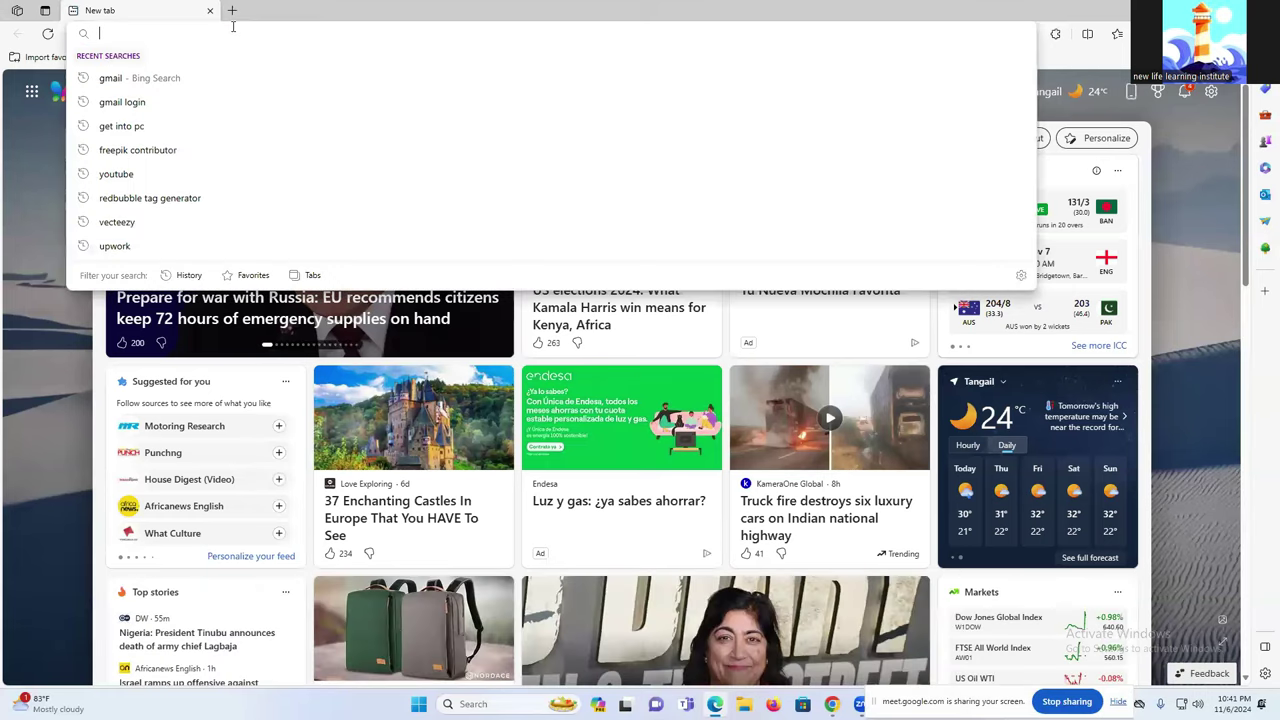
pyautogui.write('facebook.com/Rajuahamed2211/')
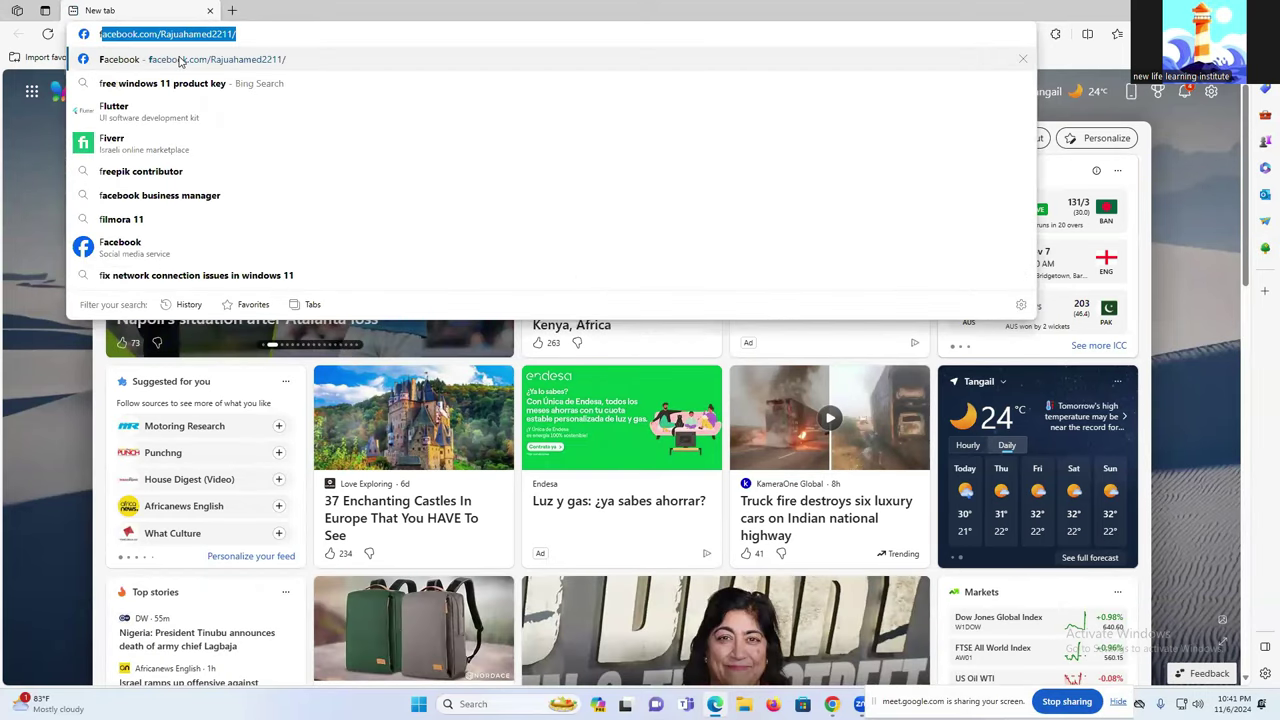
pyautogui.click(185, 60)
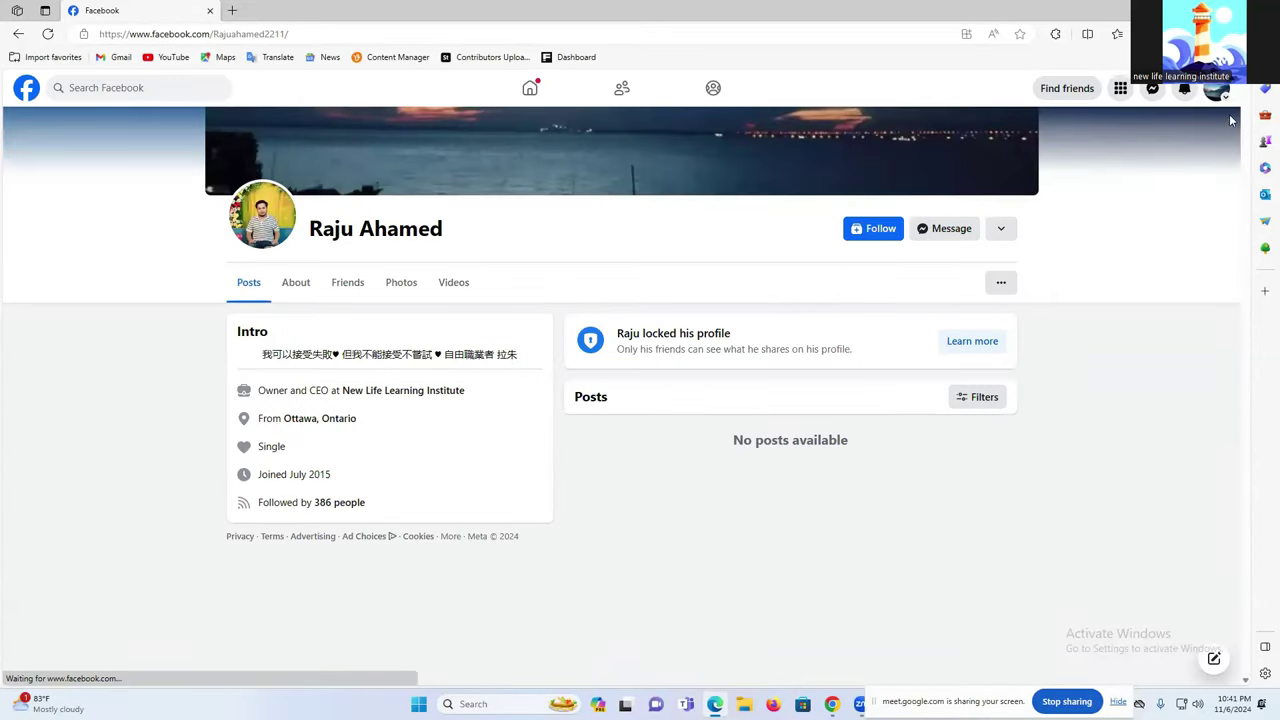
# Visit the account's own profile, return to the Facebook home feed and expand its shortcut list.
pyautogui.click(1216, 91)
pyautogui.click(1088, 148)
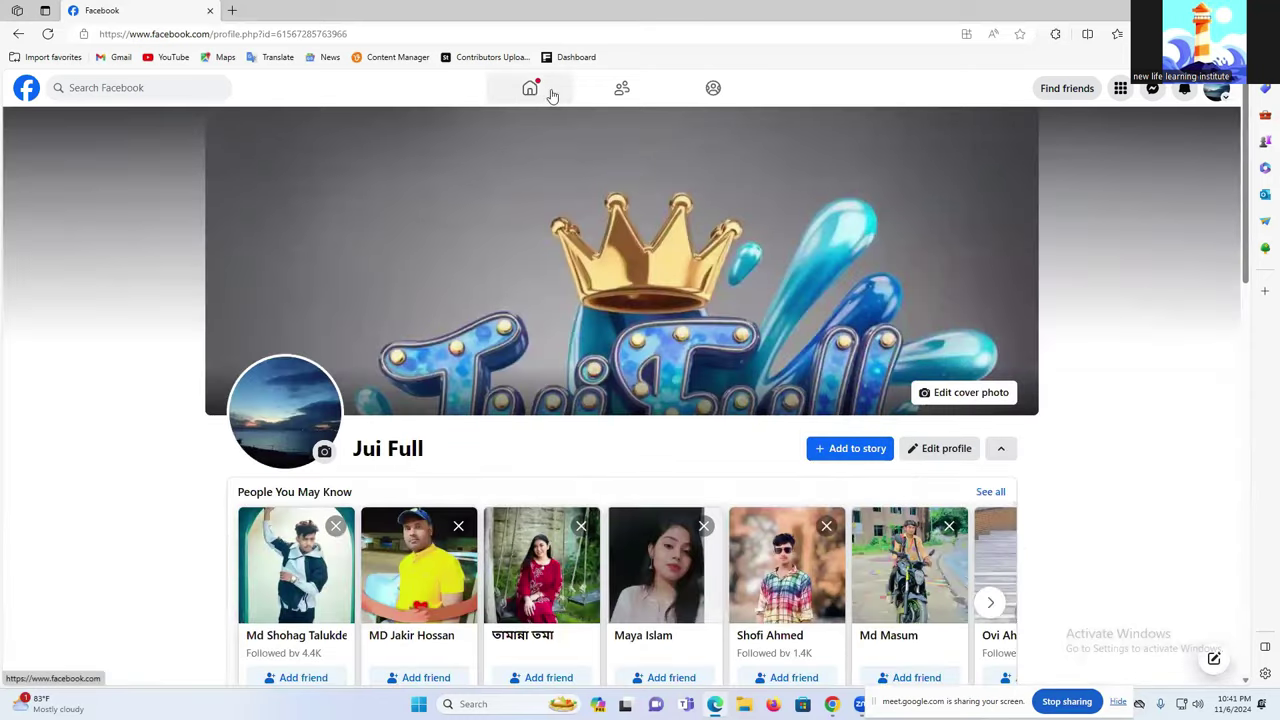
pyautogui.click(527, 92)
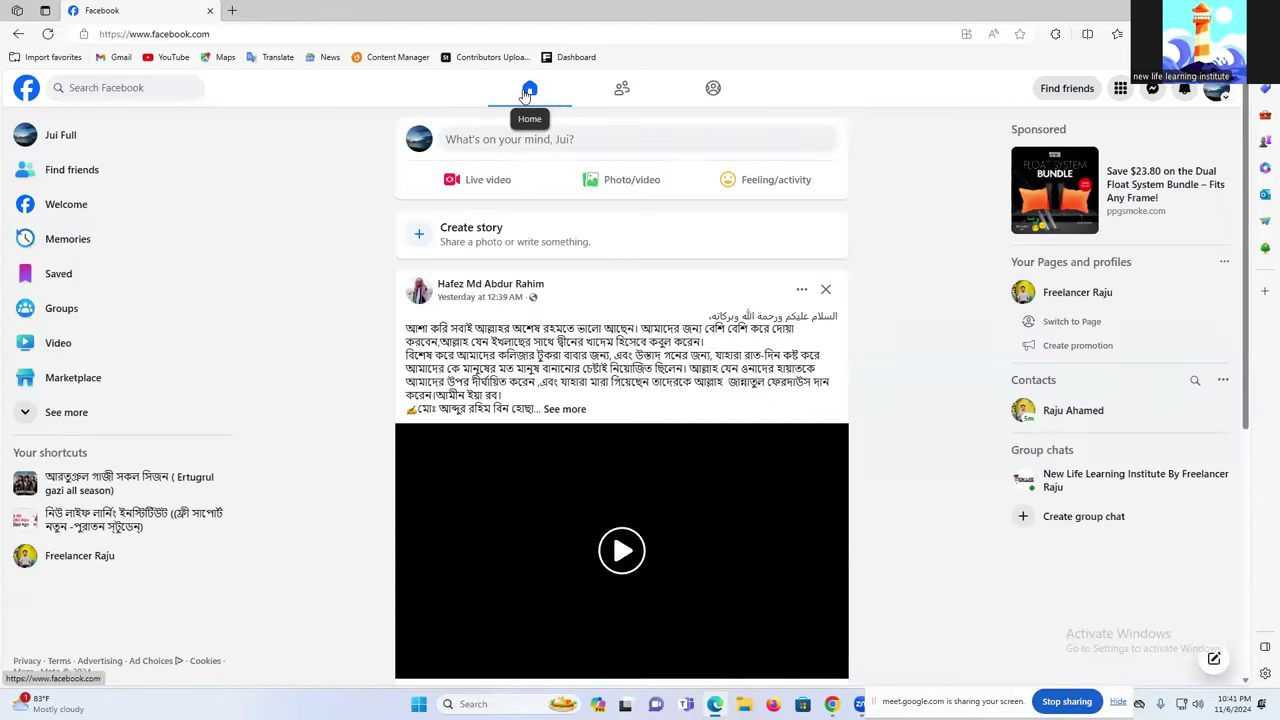
pyautogui.click(87, 422)
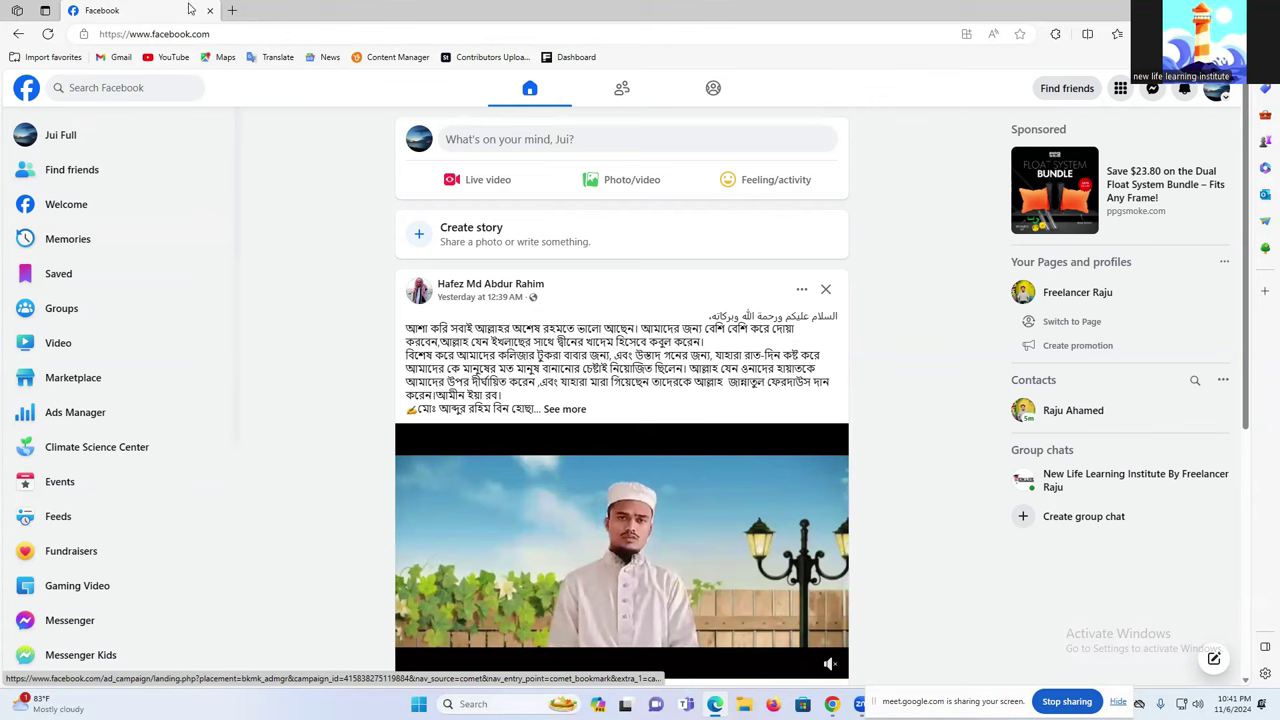
pyautogui.click(232, 10)
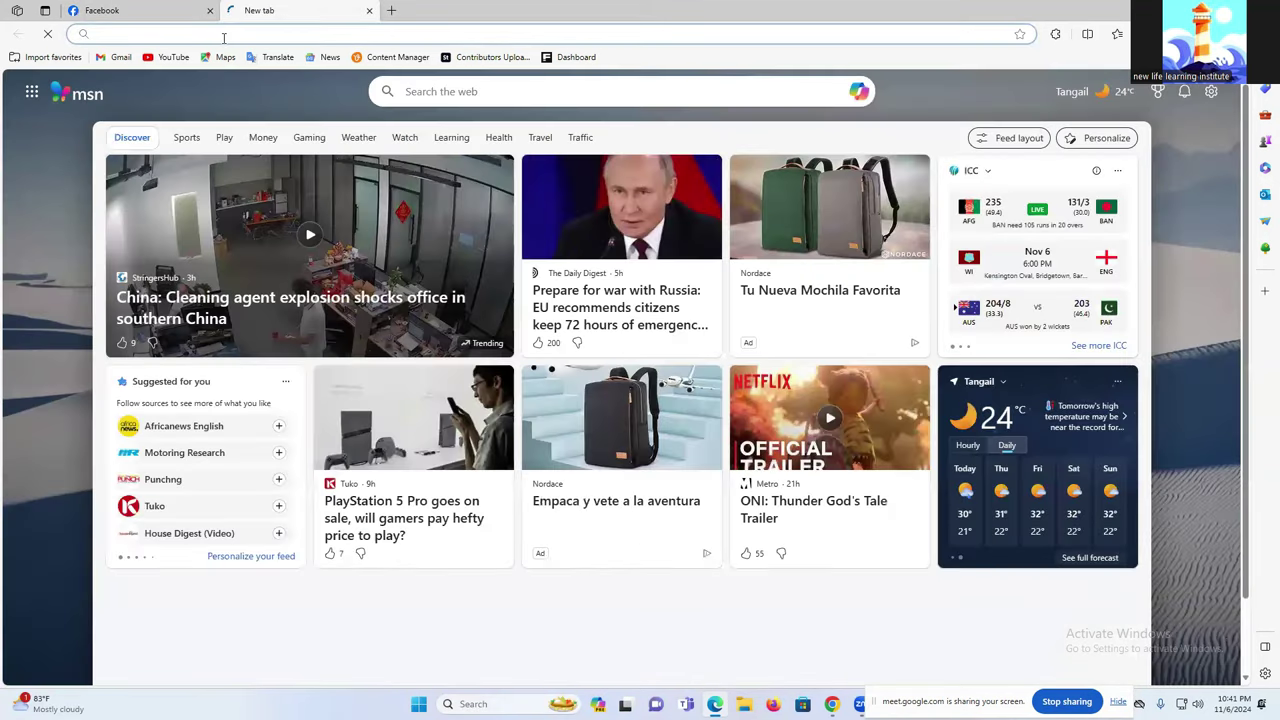
pyautogui.click(225, 36)
pyautogui.hotkey('ctrl', 'shift', 'Tab')
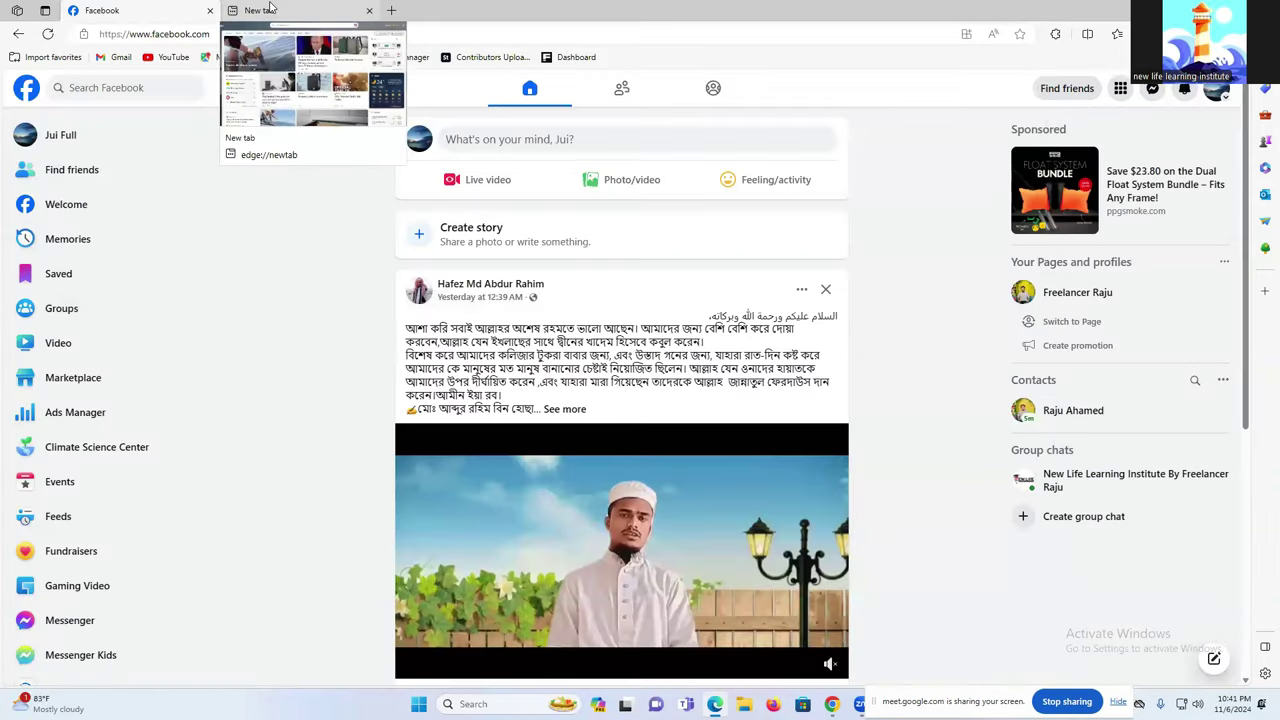
# Open Ads Manager from the Facebook home feed and dismiss the payment method and account setup notices.
pyautogui.click(82, 416)
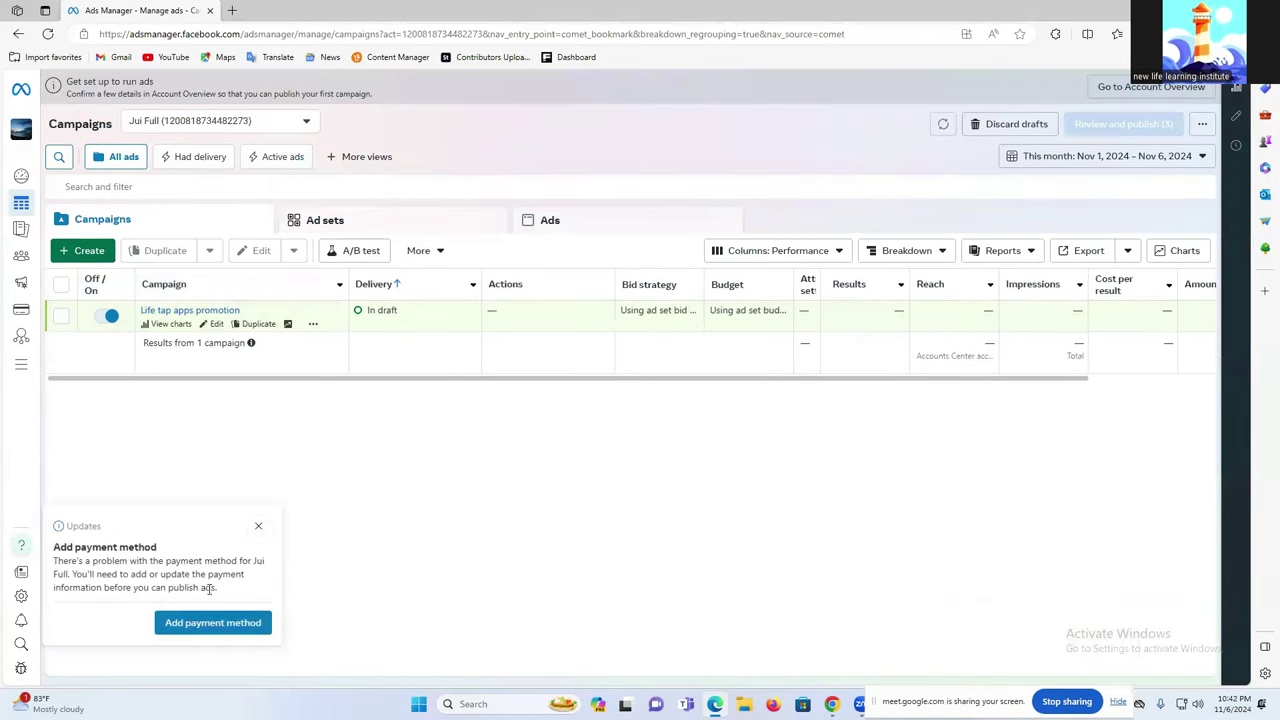
pyautogui.click(258, 525)
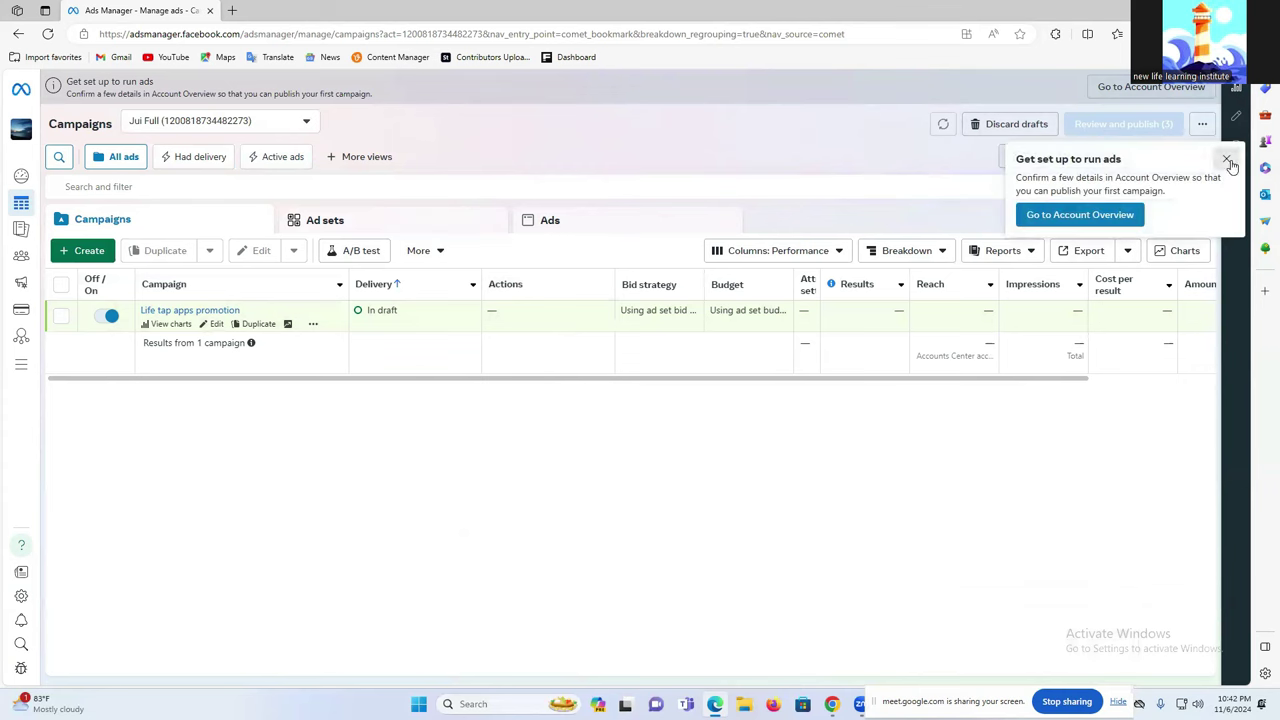
pyautogui.click(1226, 159)
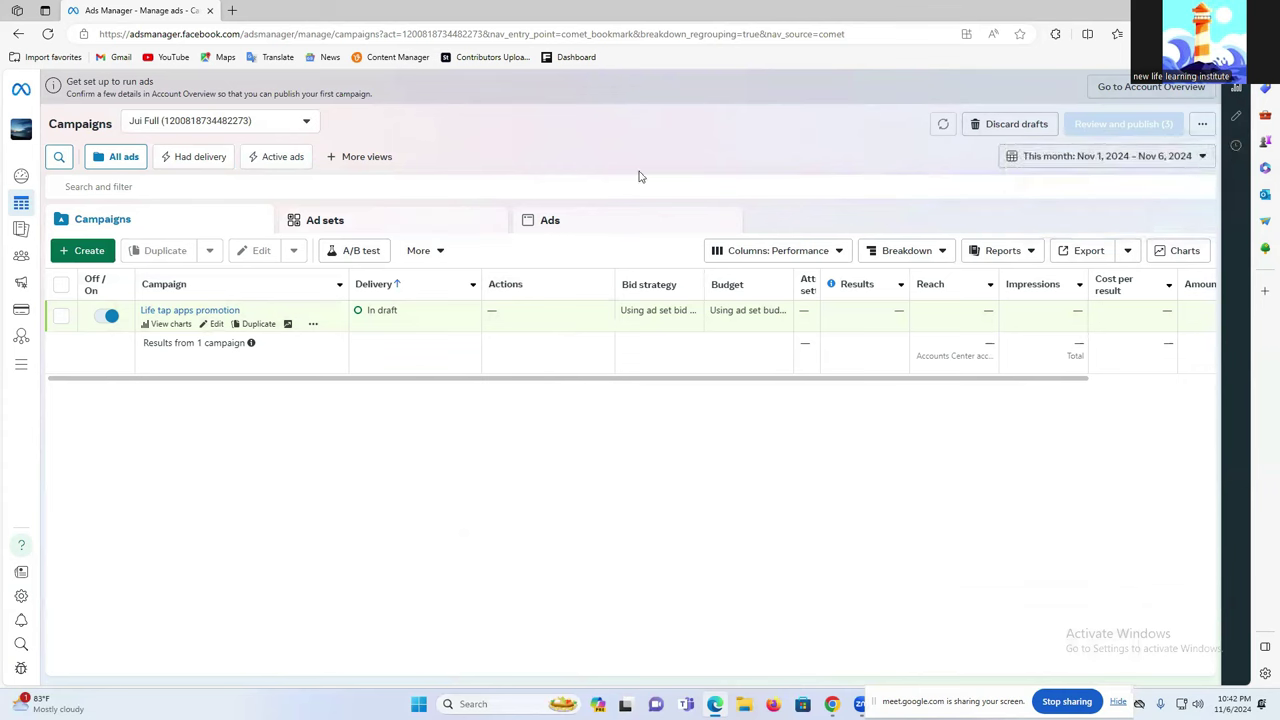
# Create a new campaign with the Leads objective, using the manual leads campaign setup.
pyautogui.click(89, 252)
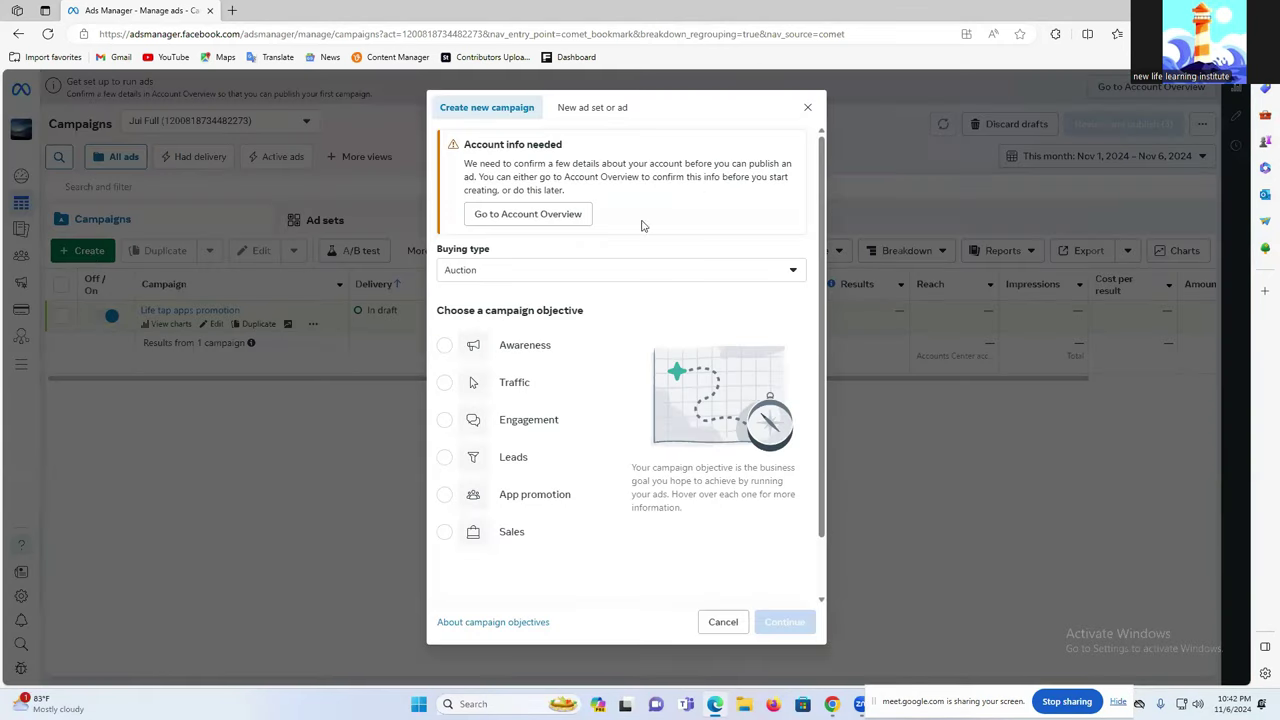
pyautogui.scroll(-1, 648, 272)
pyautogui.scroll(-1, 648, 272)
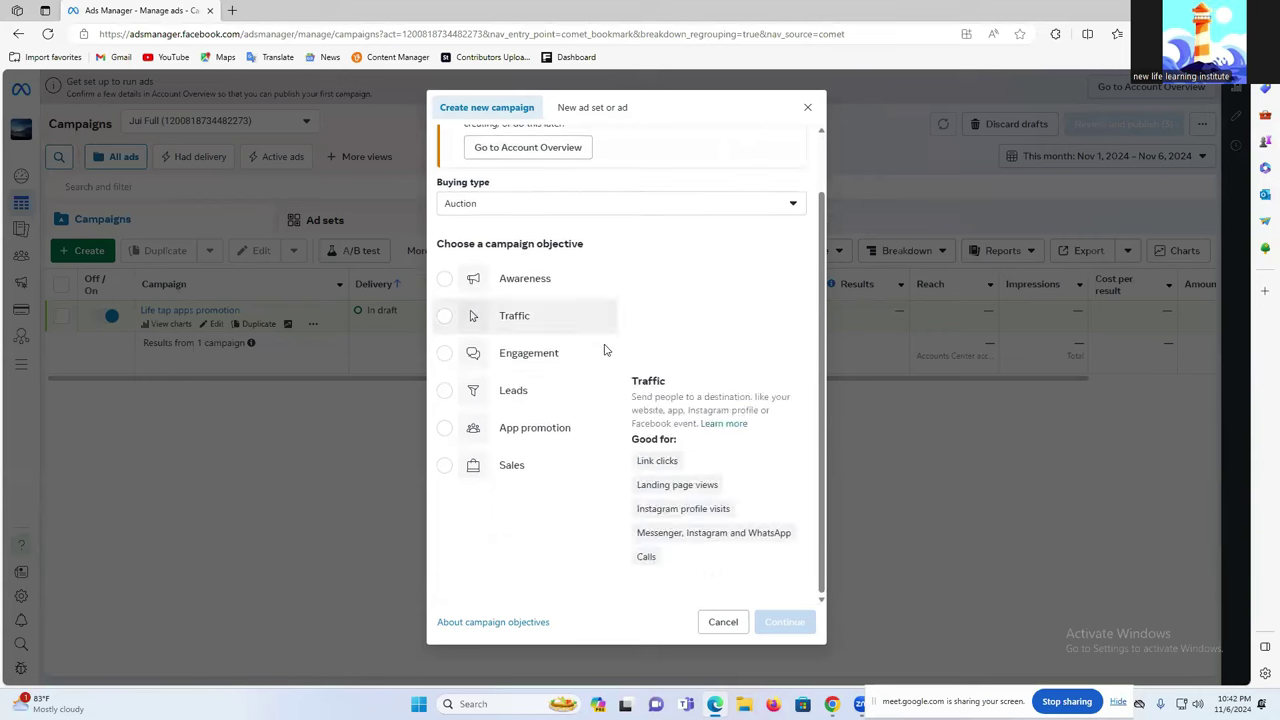
pyautogui.moveTo(552, 283)
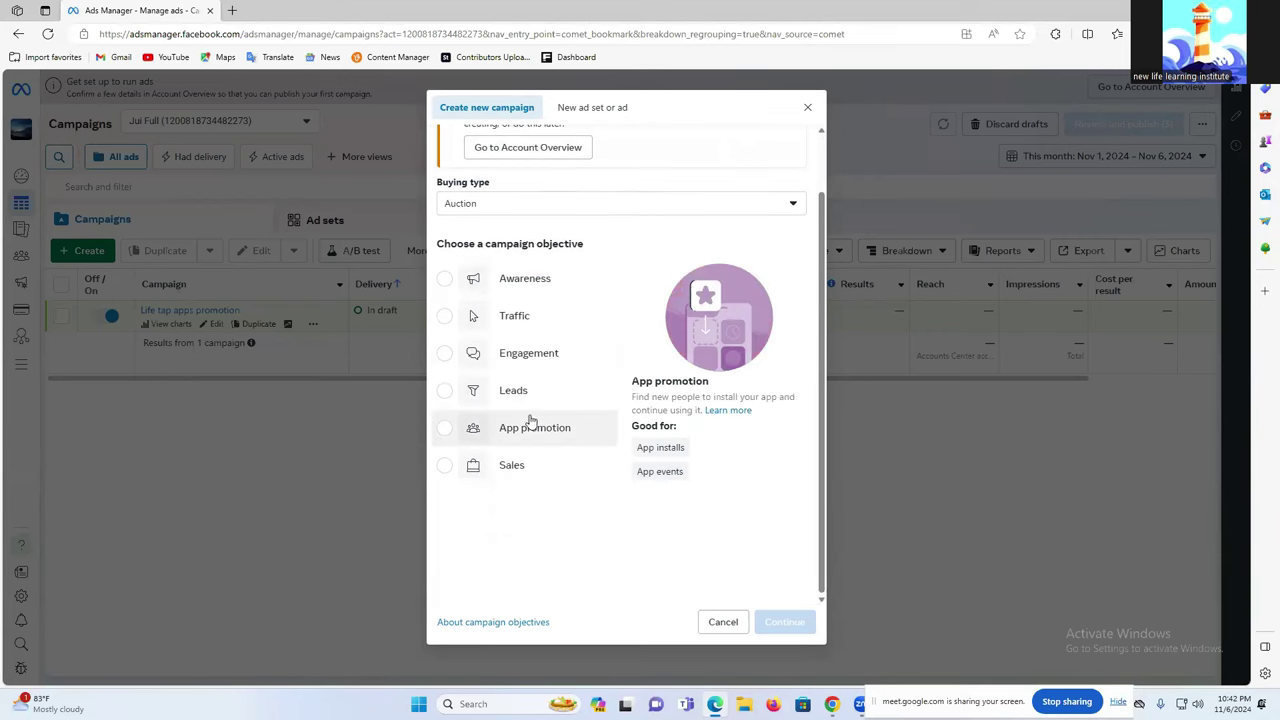
pyautogui.moveTo(531, 406)
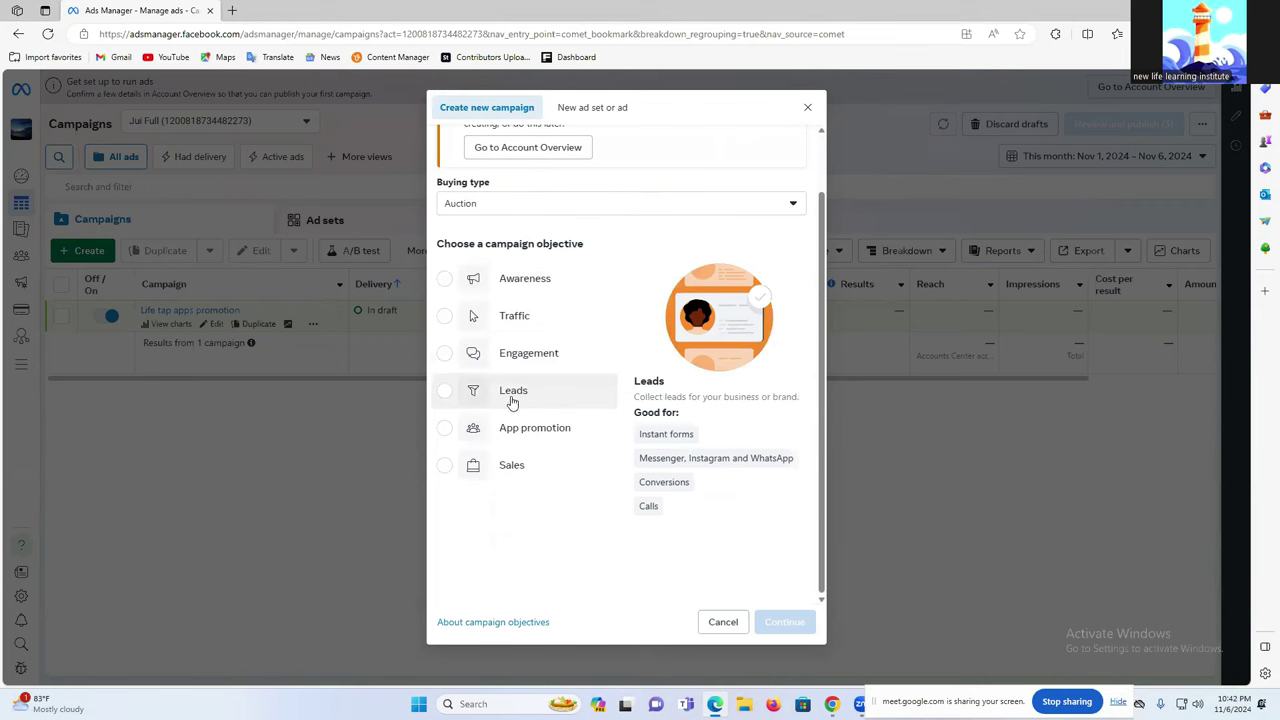
pyautogui.moveTo(494, 281)
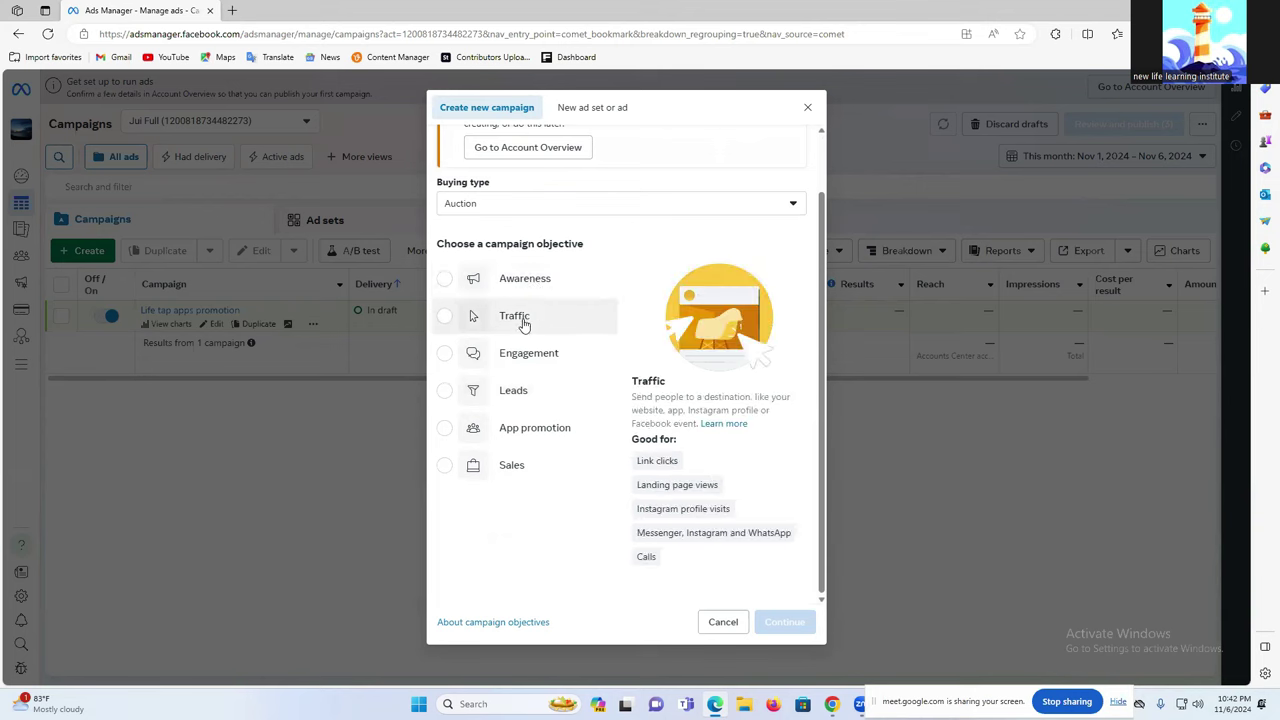
pyautogui.moveTo(572, 362)
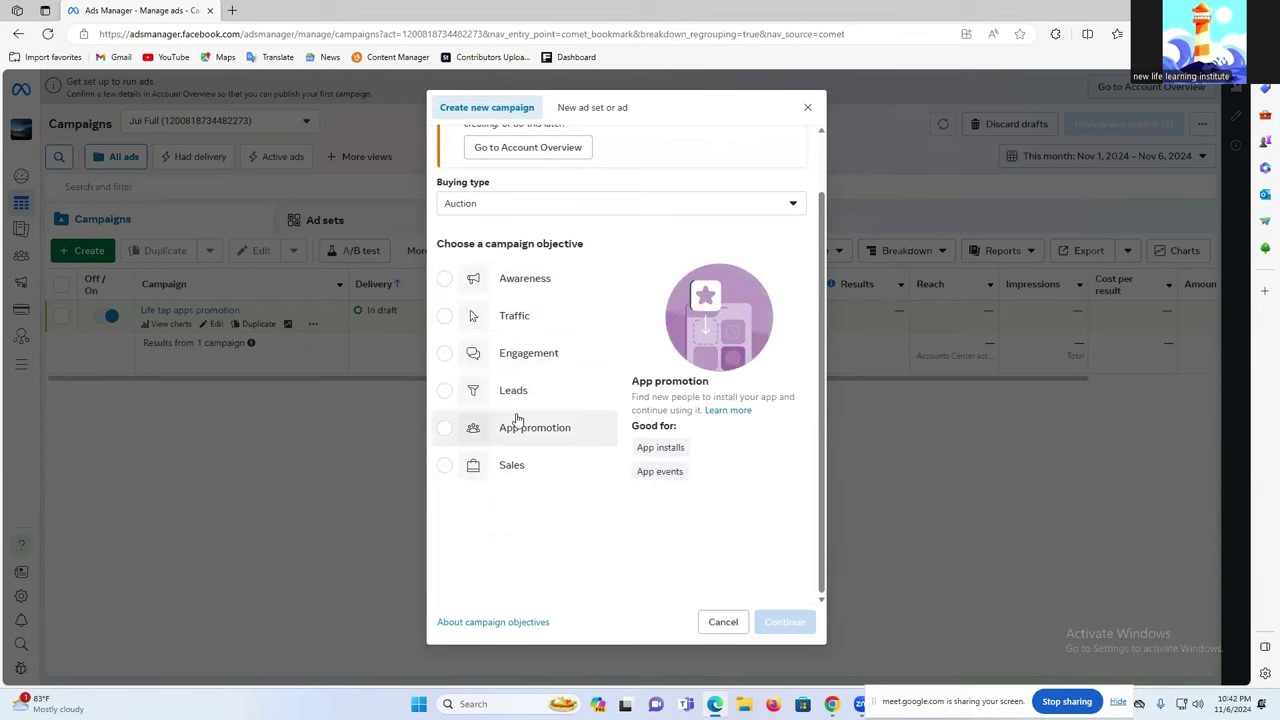
pyautogui.moveTo(506, 338)
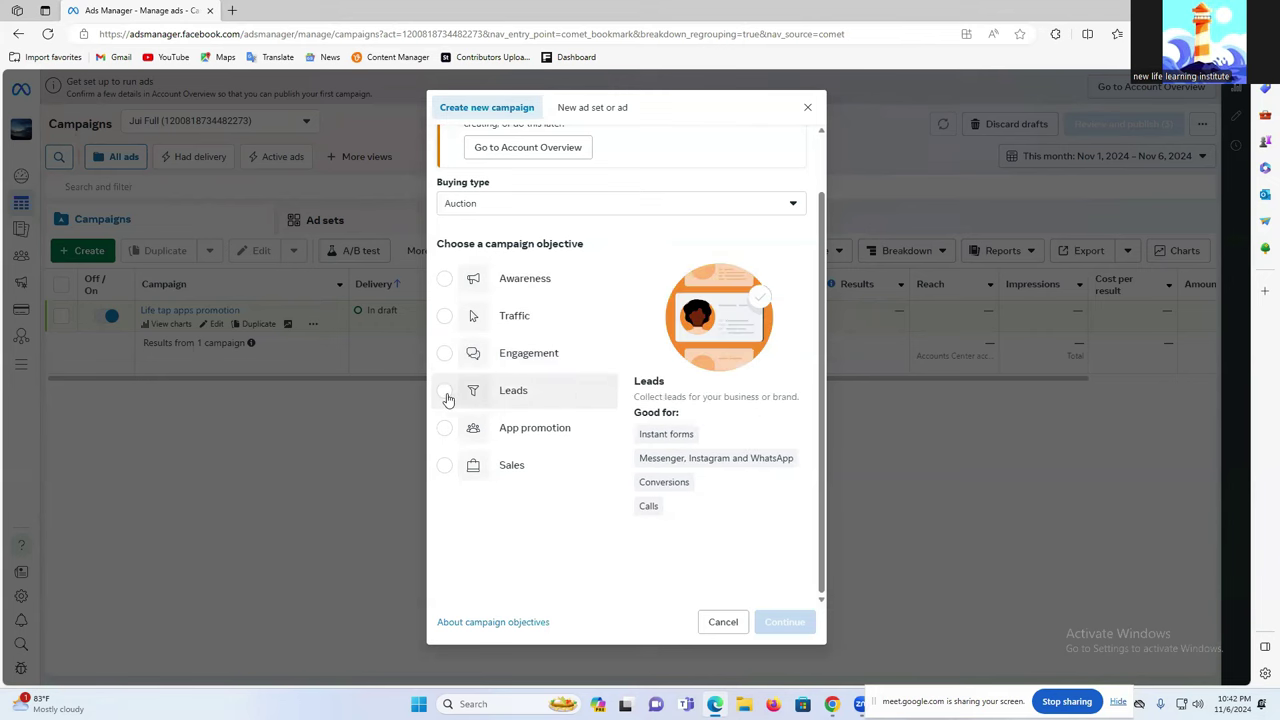
pyautogui.click(505, 394)
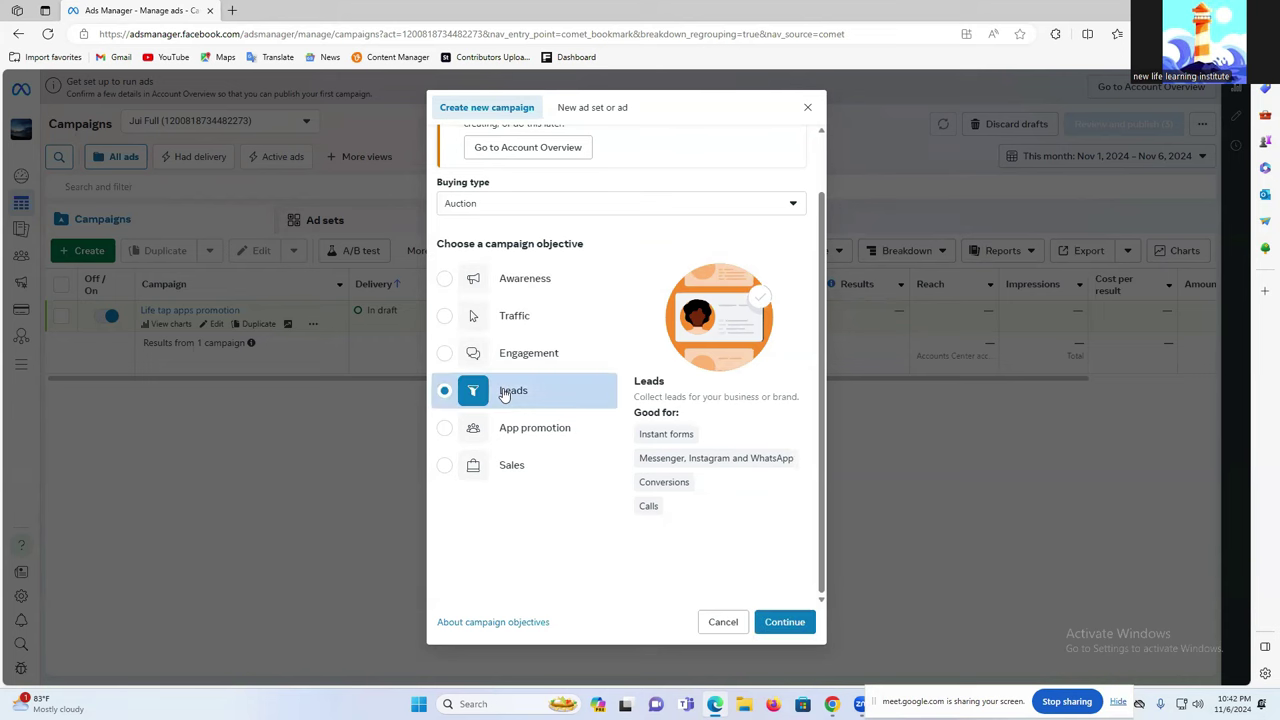
pyautogui.click(790, 618)
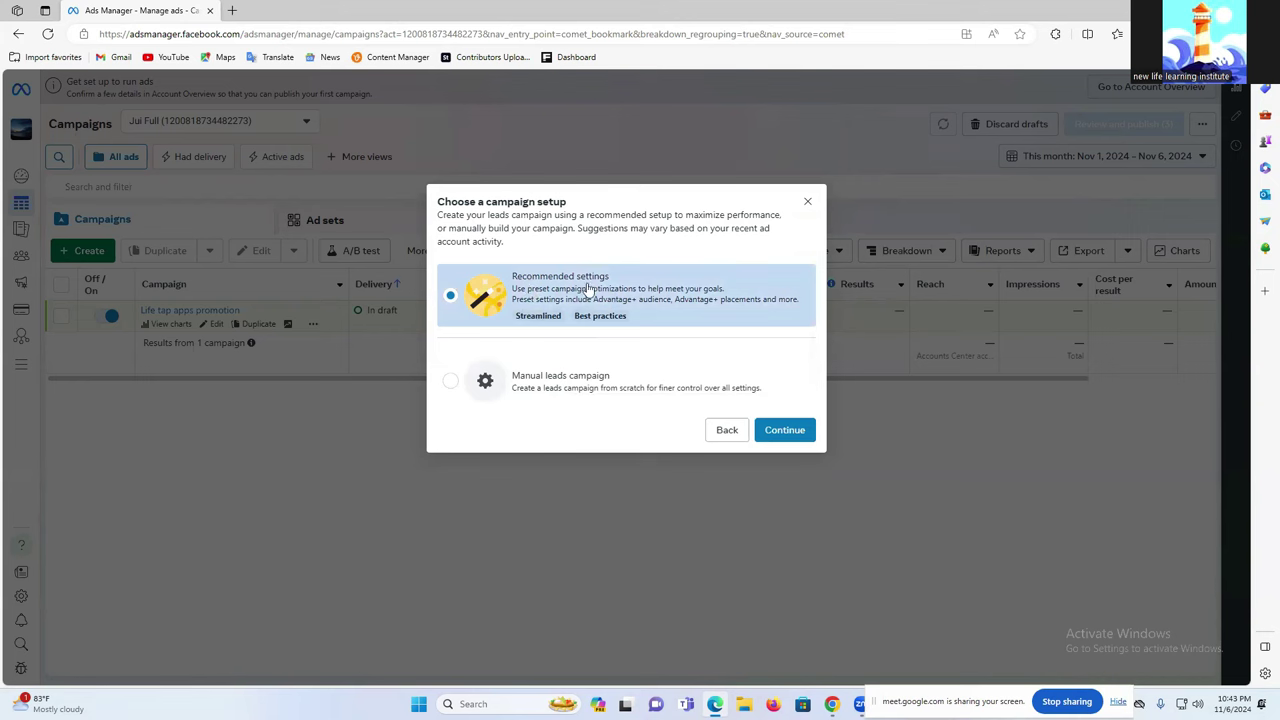
pyautogui.click(551, 388)
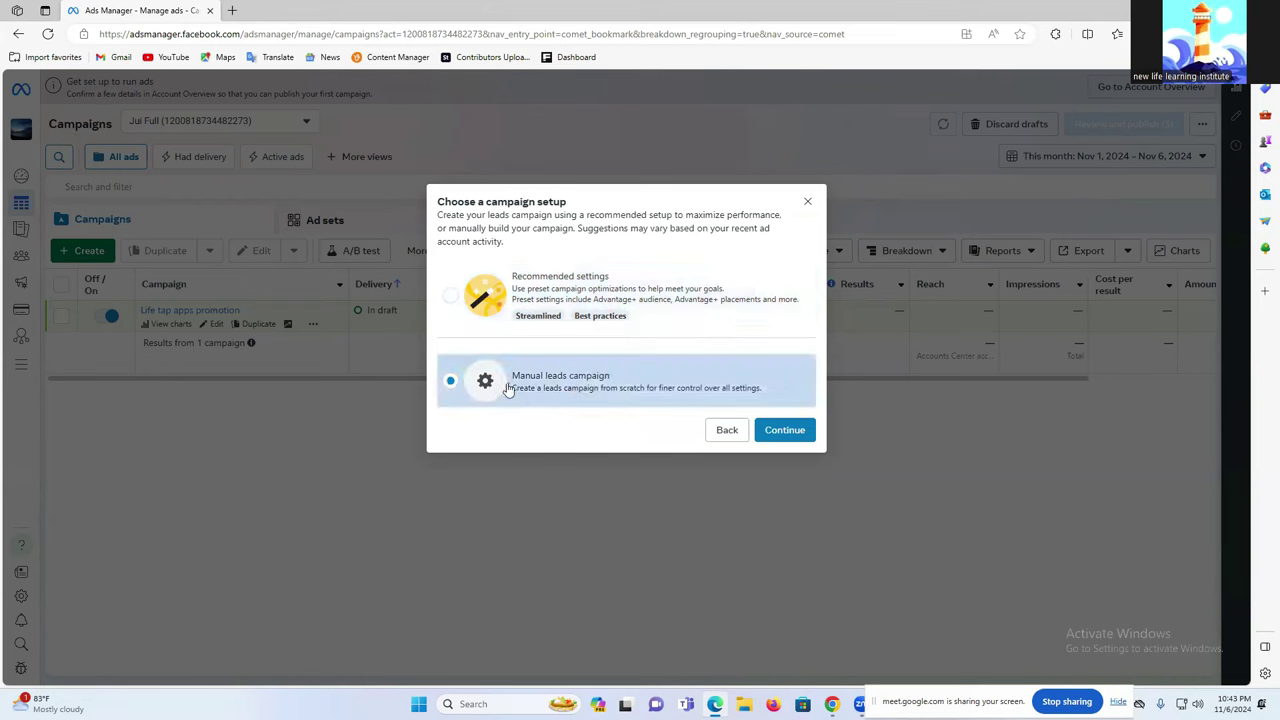
pyautogui.click(781, 436)
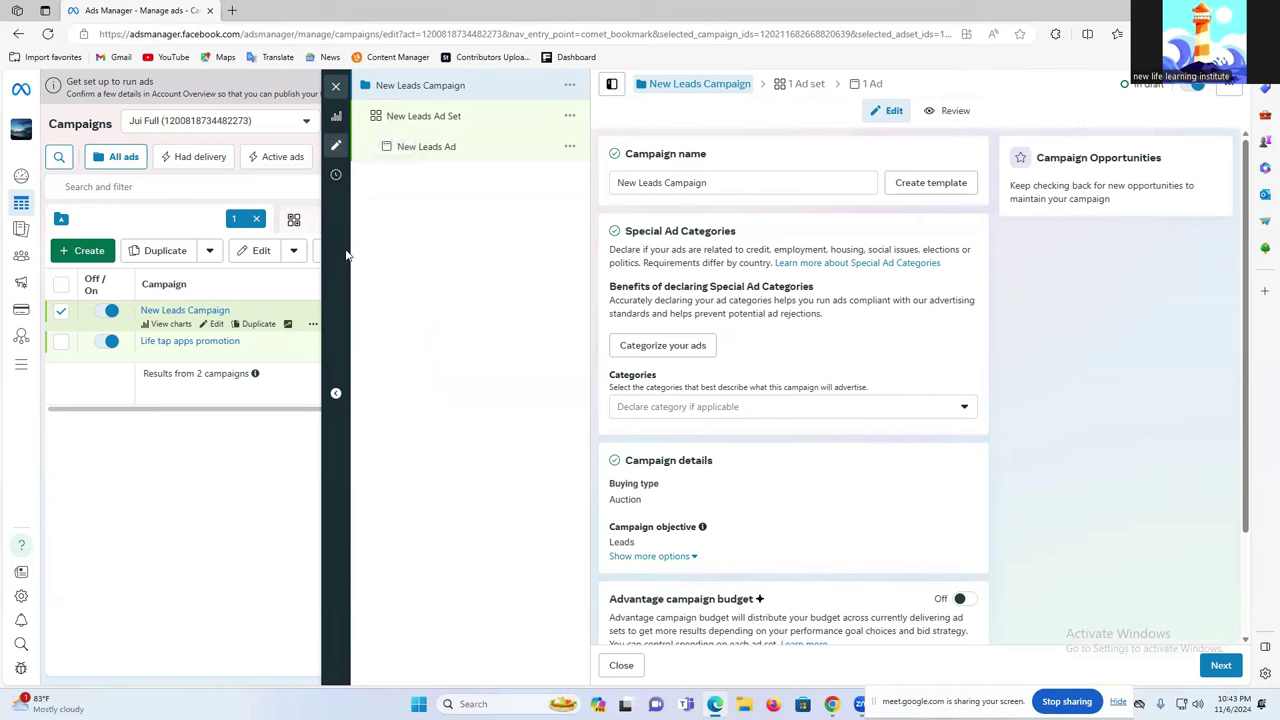
# Replace the default campaign name with "new life laring".
pyautogui.moveTo(633, 153); pyautogui.dragTo(708, 154)
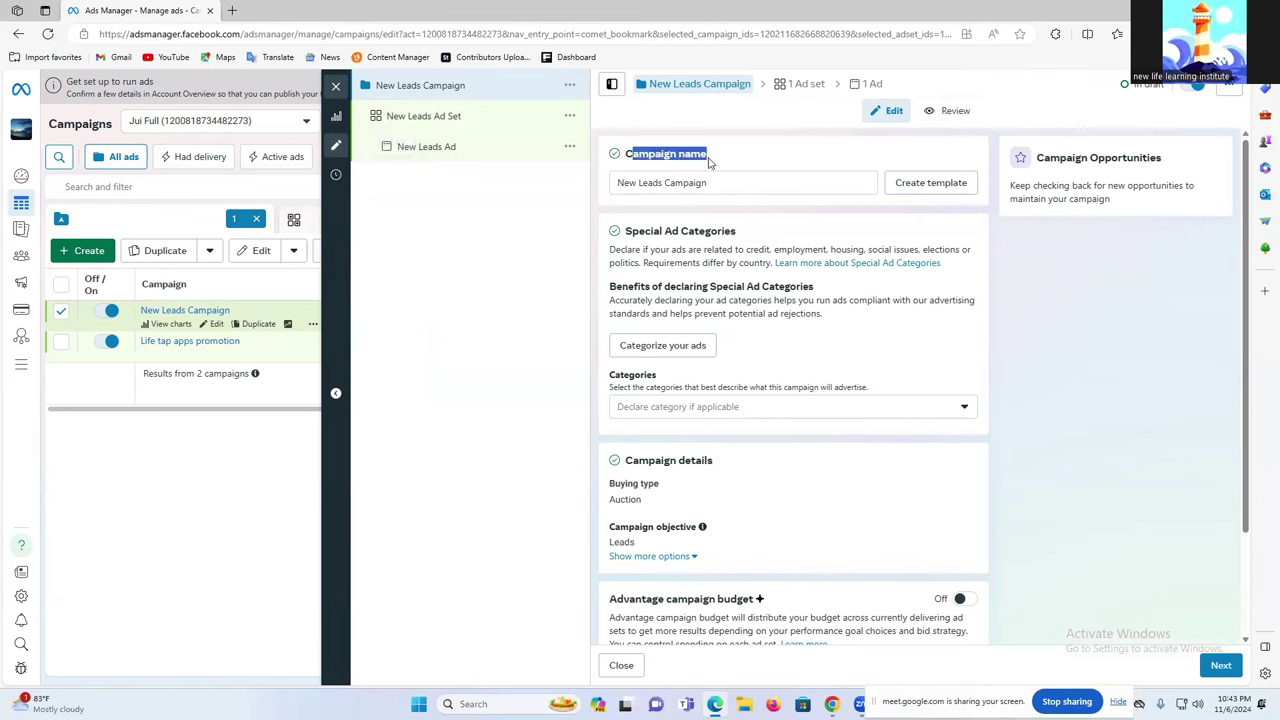
pyautogui.doubleClick(686, 182)
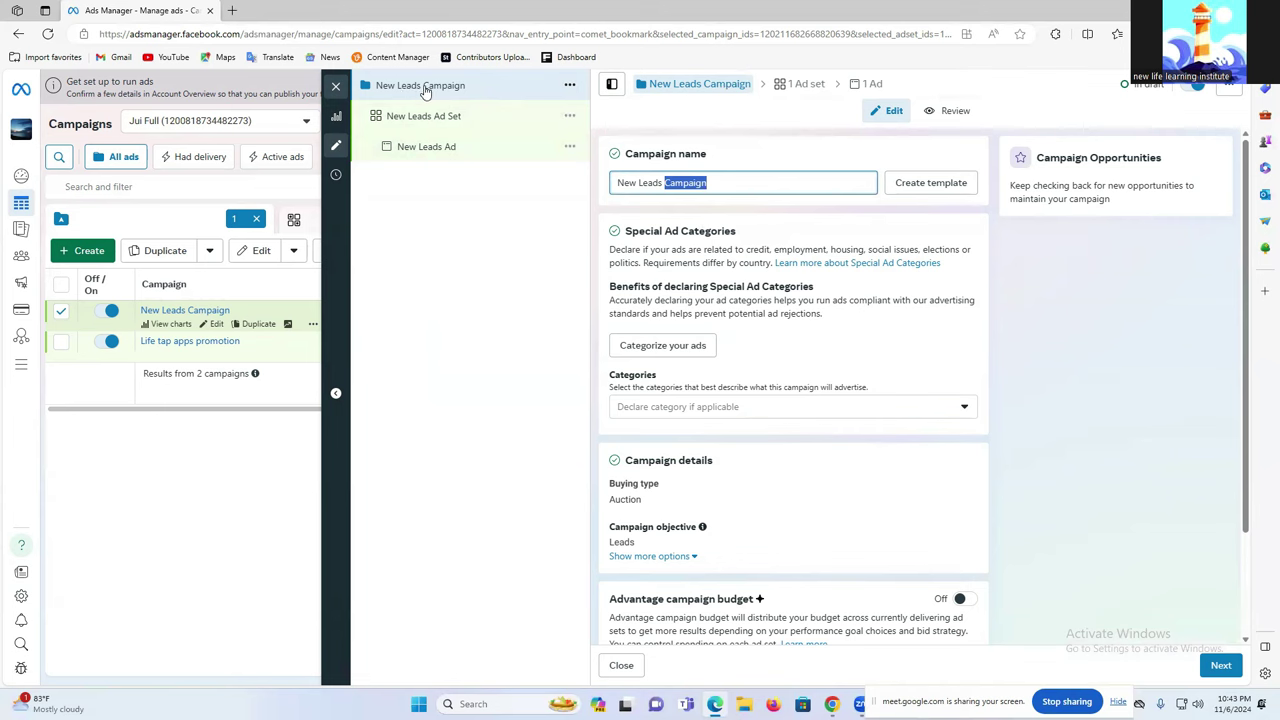
pyautogui.tripleClick(712, 183)
pyautogui.click(729, 183)
pyautogui.tripleClick(673, 183)
pyautogui.write('f')
pyautogui.press('BackSpace')
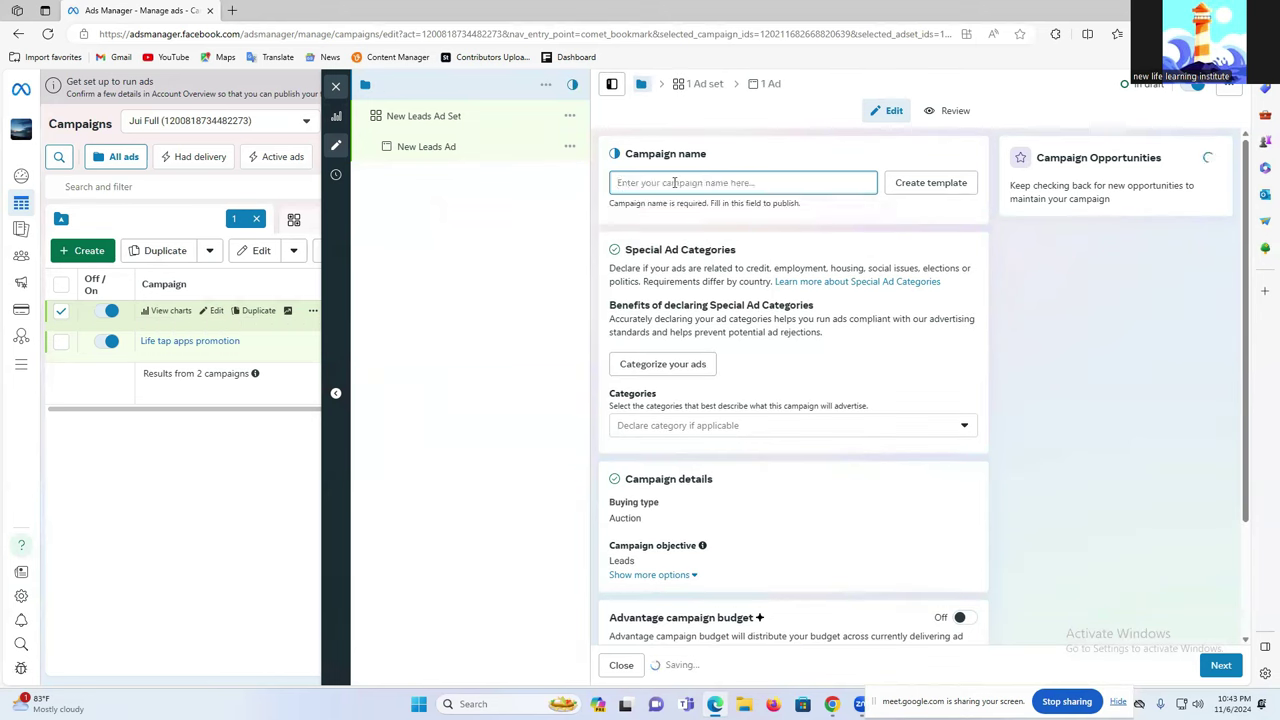
pyautogui.write('new l')
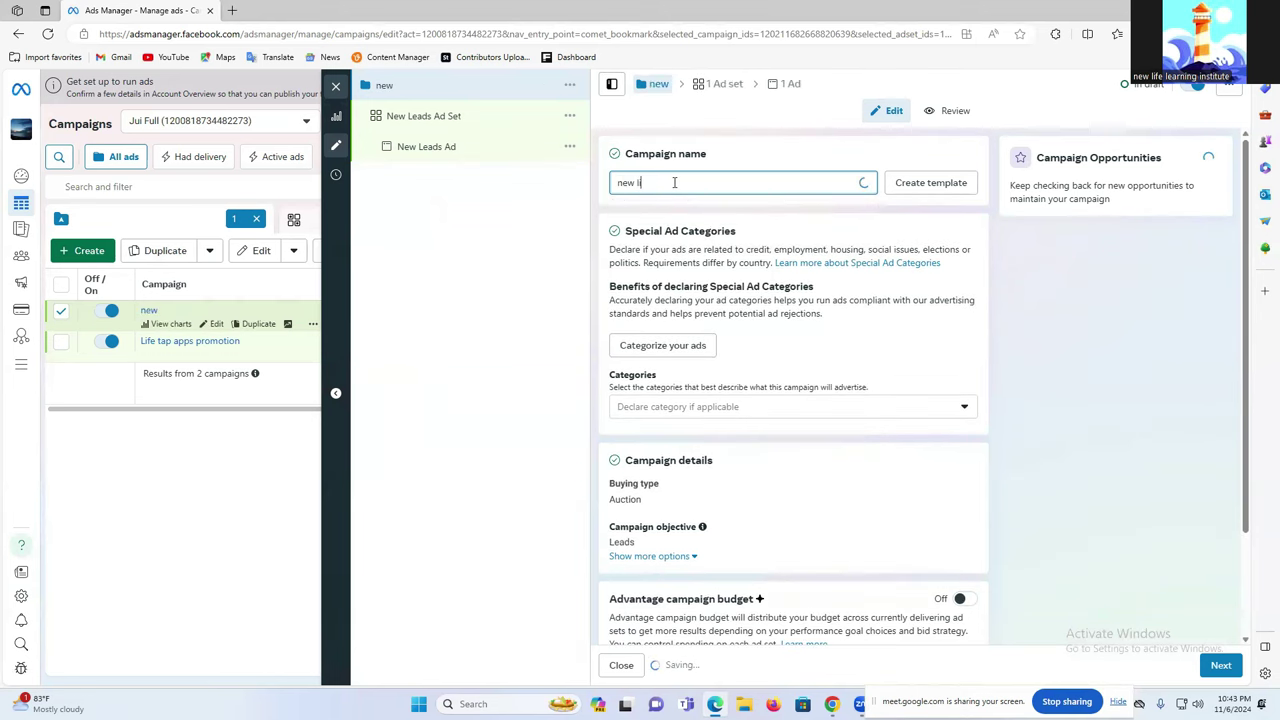
pyautogui.write('ife ')
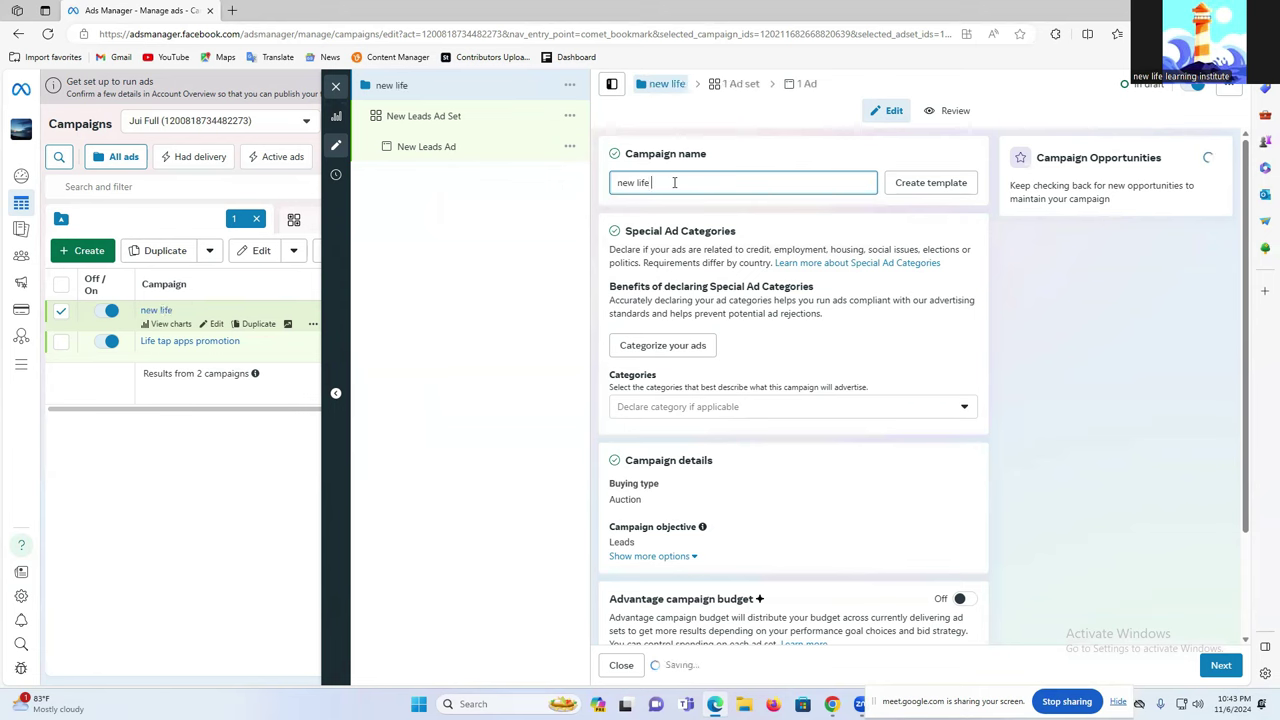
pyautogui.write('laring')
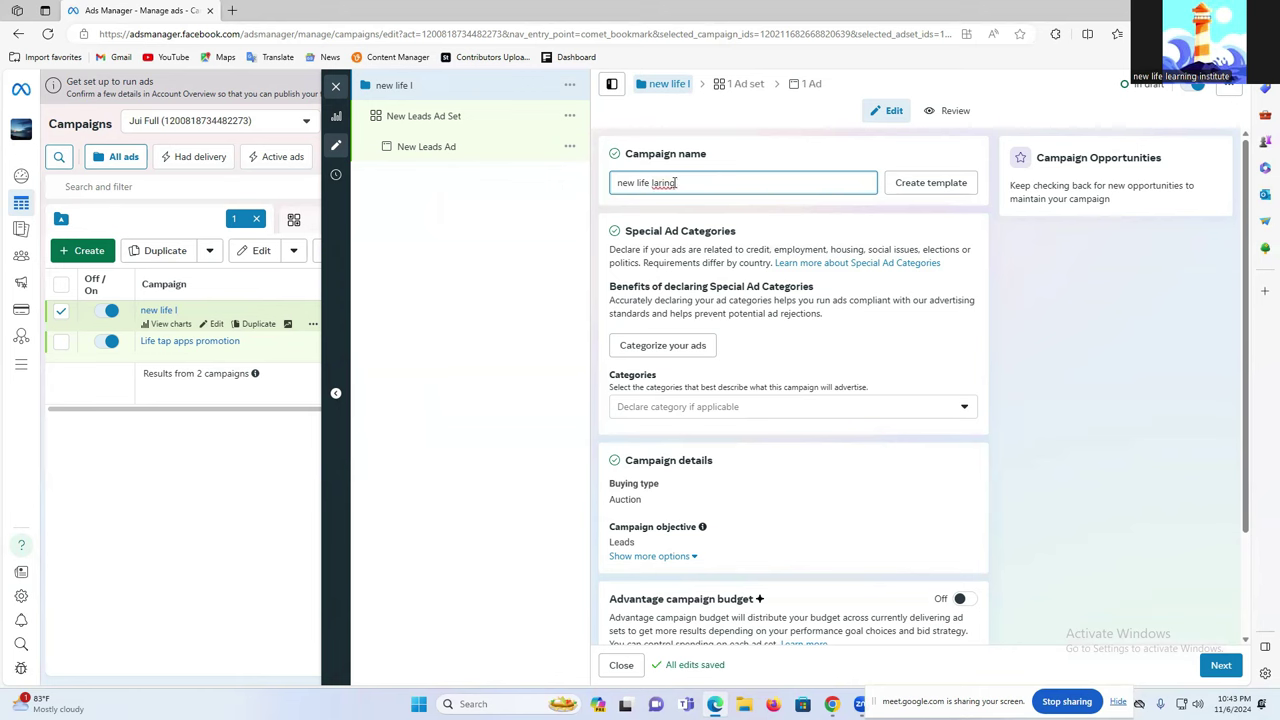
# Change the last word of the campaign name so it reads "new life it".
pyautogui.rightClick(670, 183)
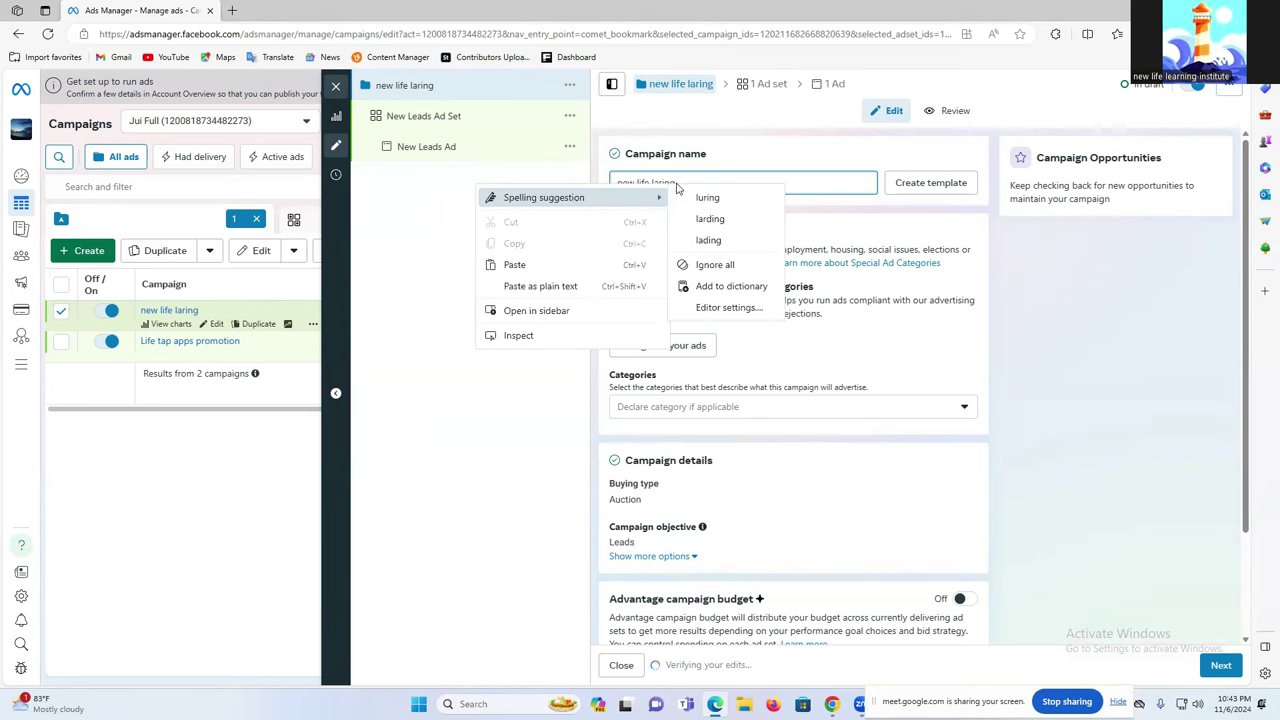
pyautogui.press('Escape')
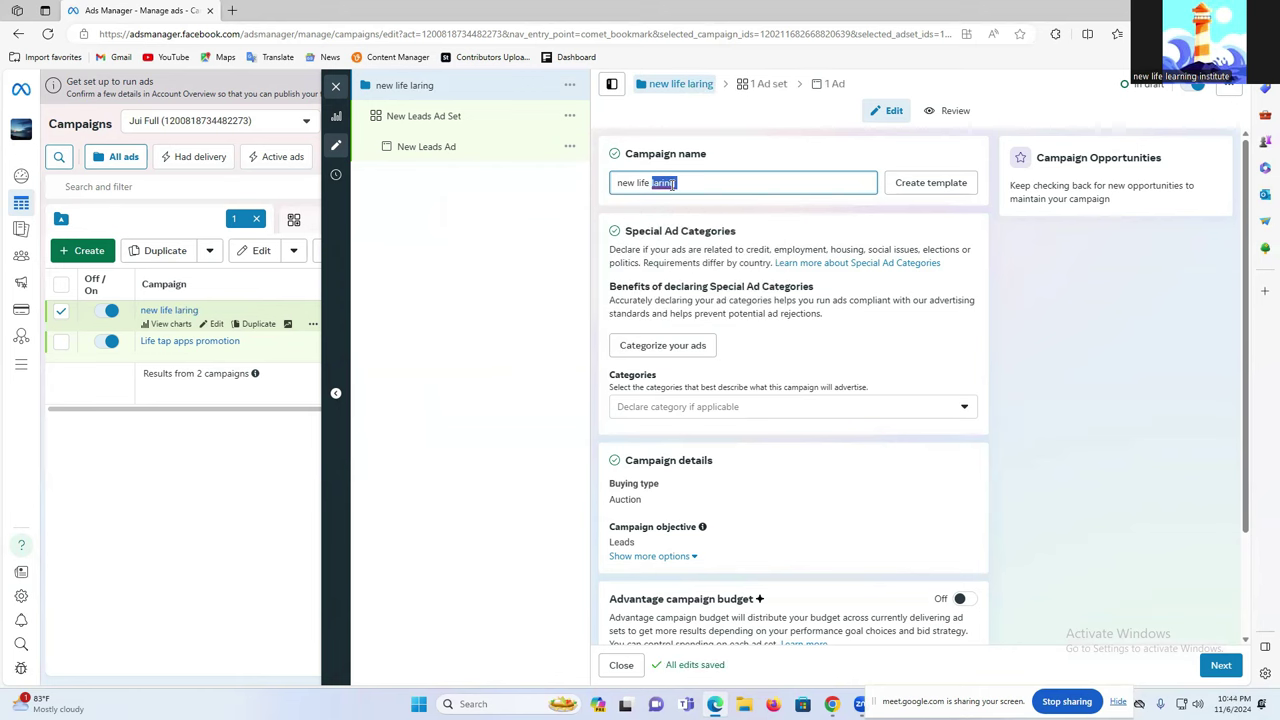
pyautogui.press('BackSpace')
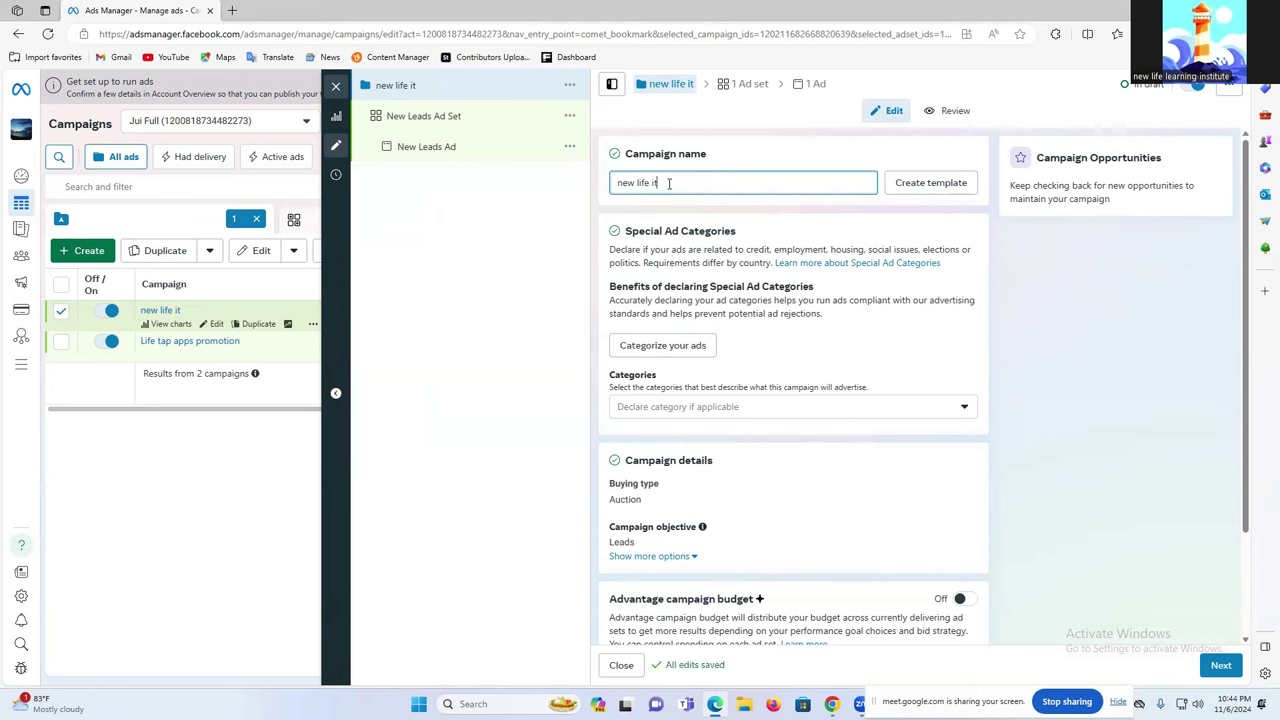
# Replace the campaign name with "Freelancer" followed by the freelancer's first name, applying the spelling suggestion that capitalizes it.
pyautogui.hotkey('ctrl', 'a')
pyautogui.press('BackSpace')
pyautogui.write('Fr')
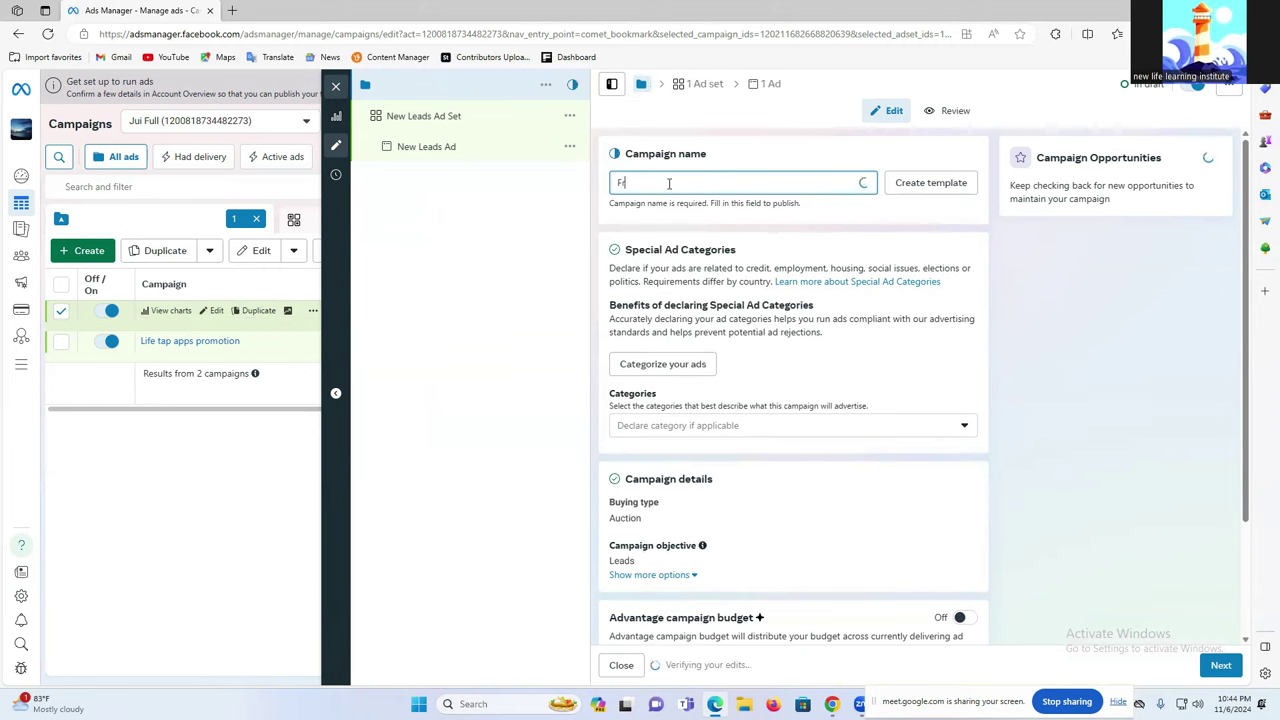
pyautogui.write('eelancer raju')
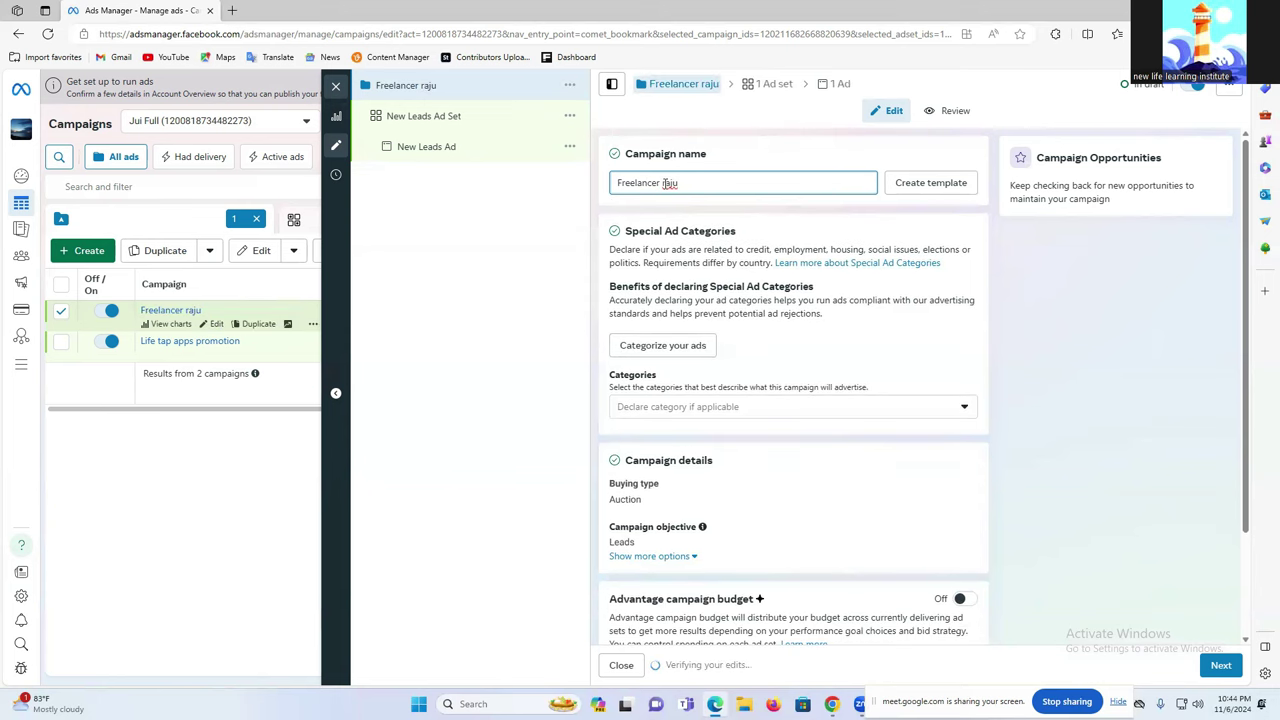
pyautogui.rightClick(668, 184)
pyautogui.moveTo(660, 197)
pyautogui.click(705, 198)
pyautogui.scroll(-2, 786, 414)
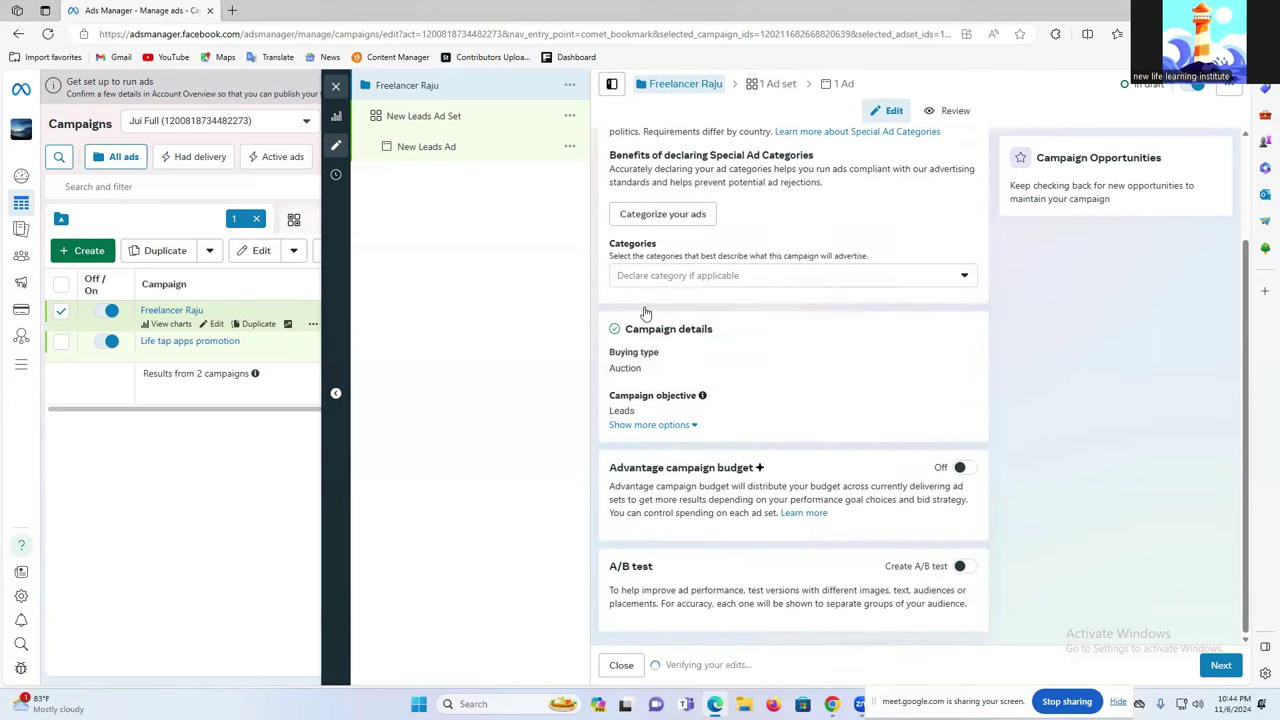
pyautogui.scroll(1, 670, 390)
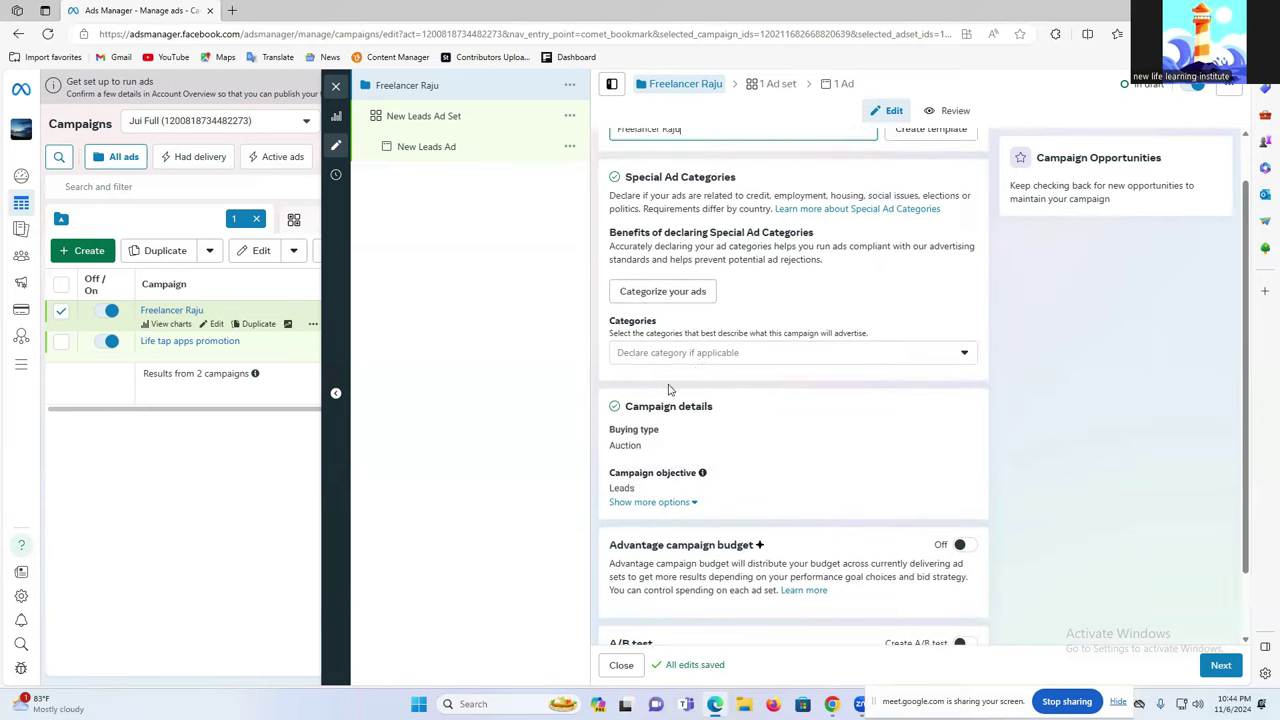
pyautogui.scroll(1, 670, 390)
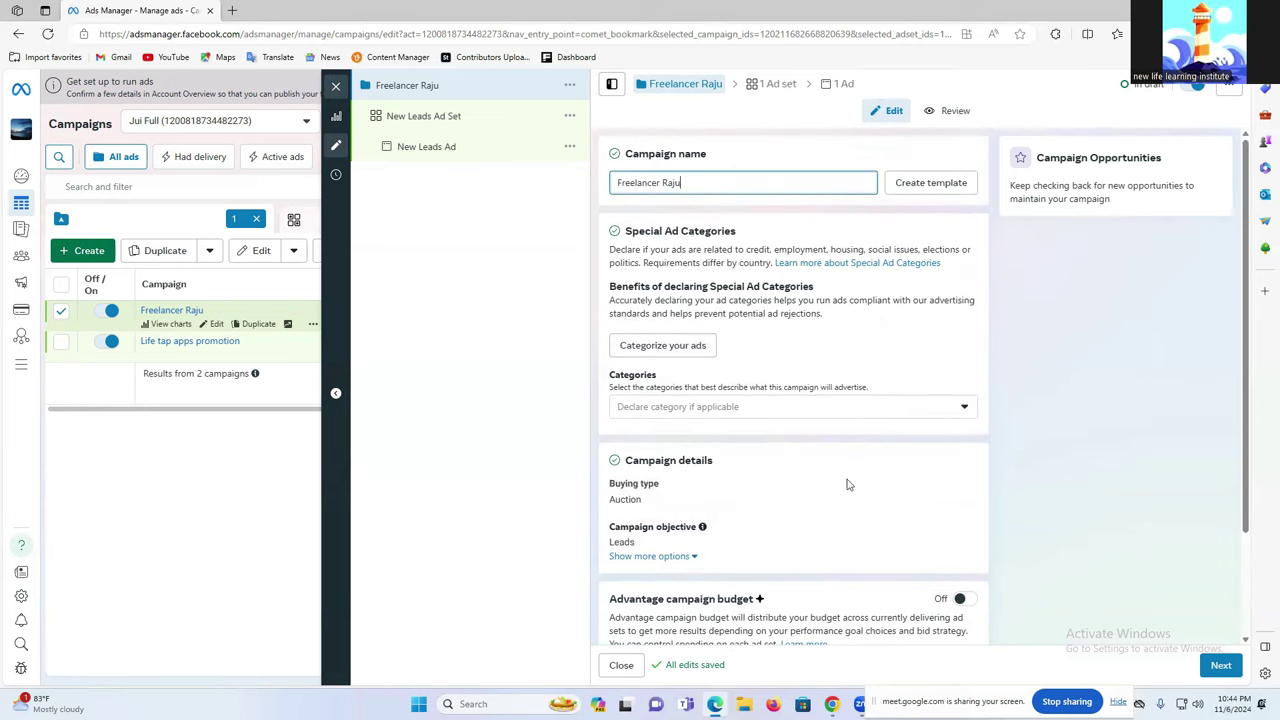
# Continue to the ad set and replace "New" at the start of its name with the campaign's name, capitalized the same way.
pyautogui.click(1221, 666)
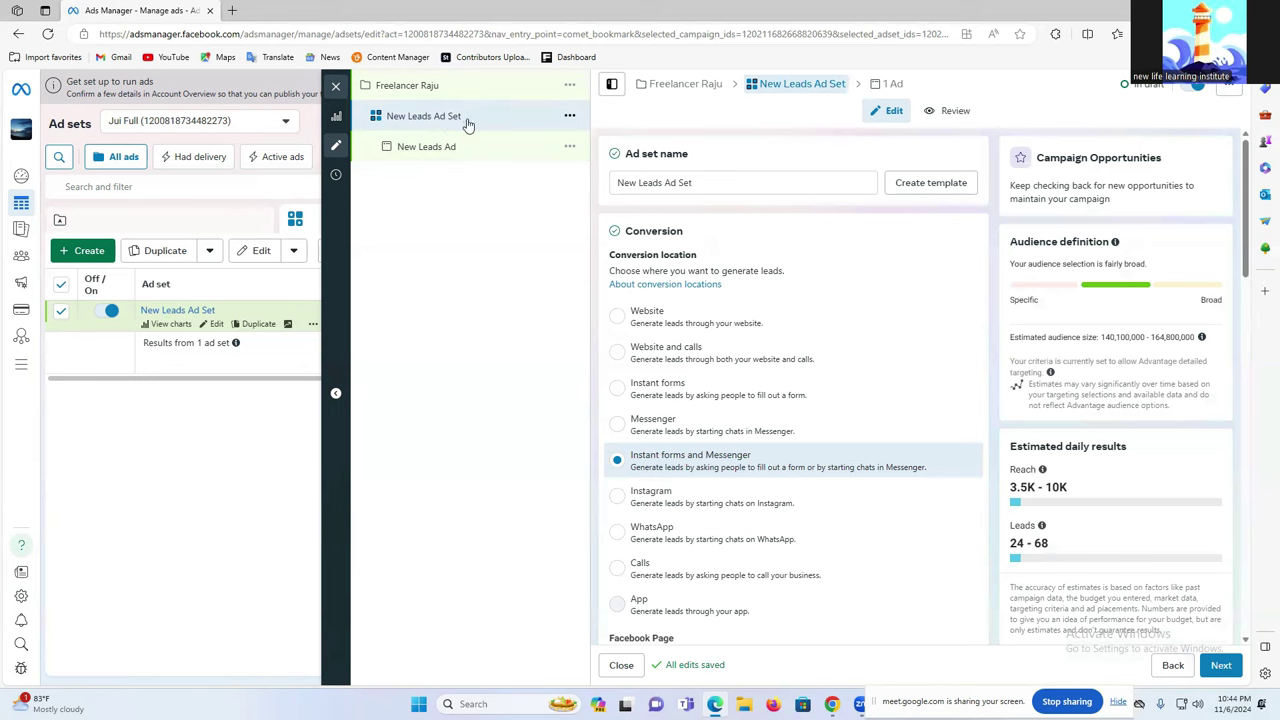
pyautogui.doubleClick(624, 184)
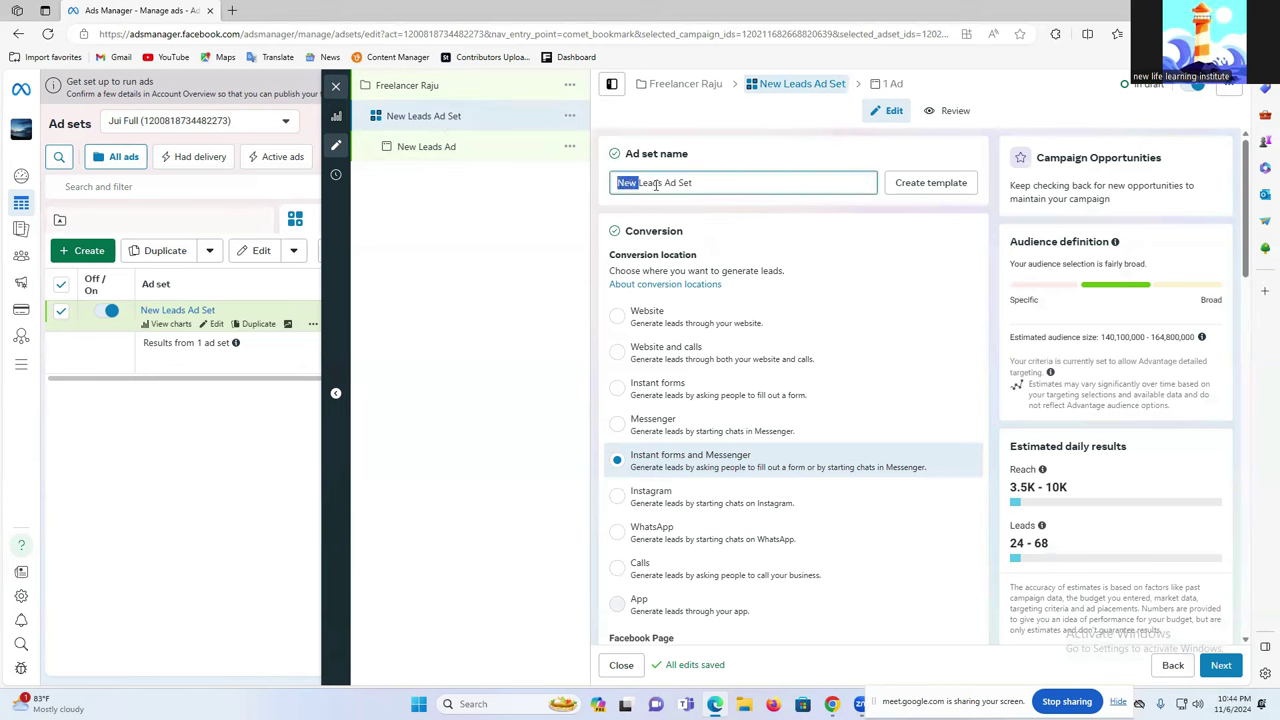
pyautogui.press('BackSpace')
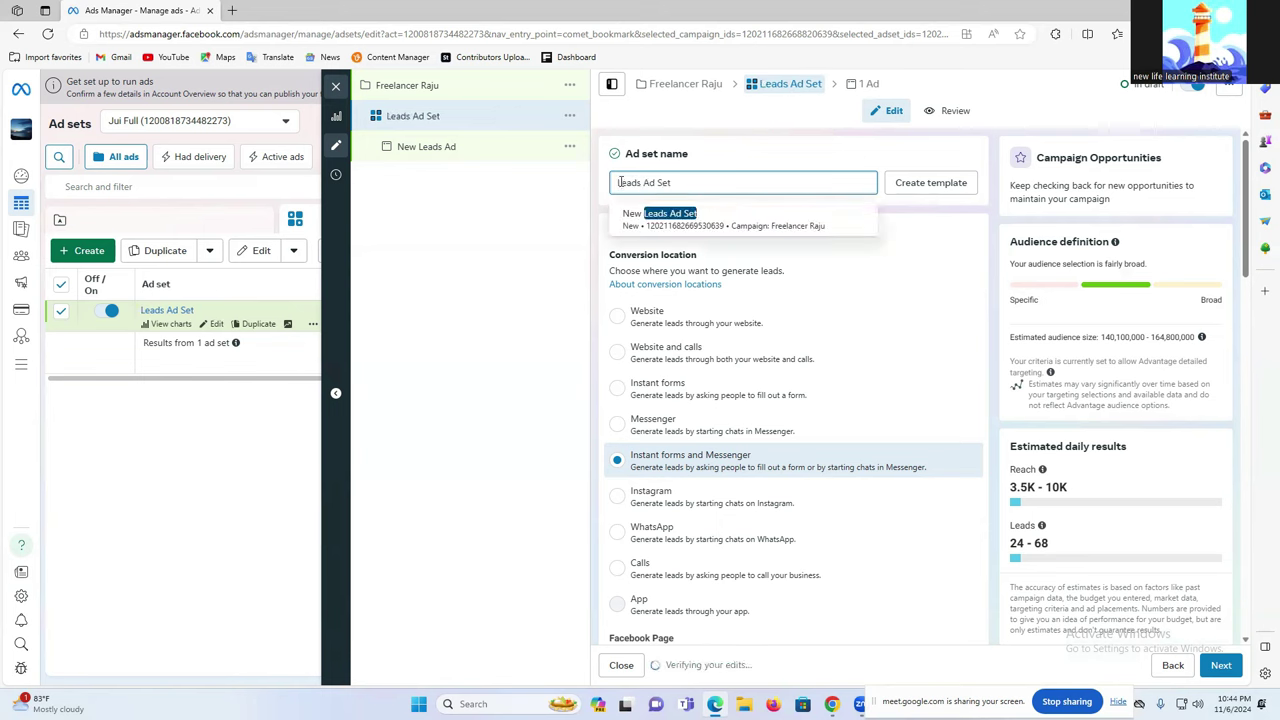
pyautogui.write('Freelan')
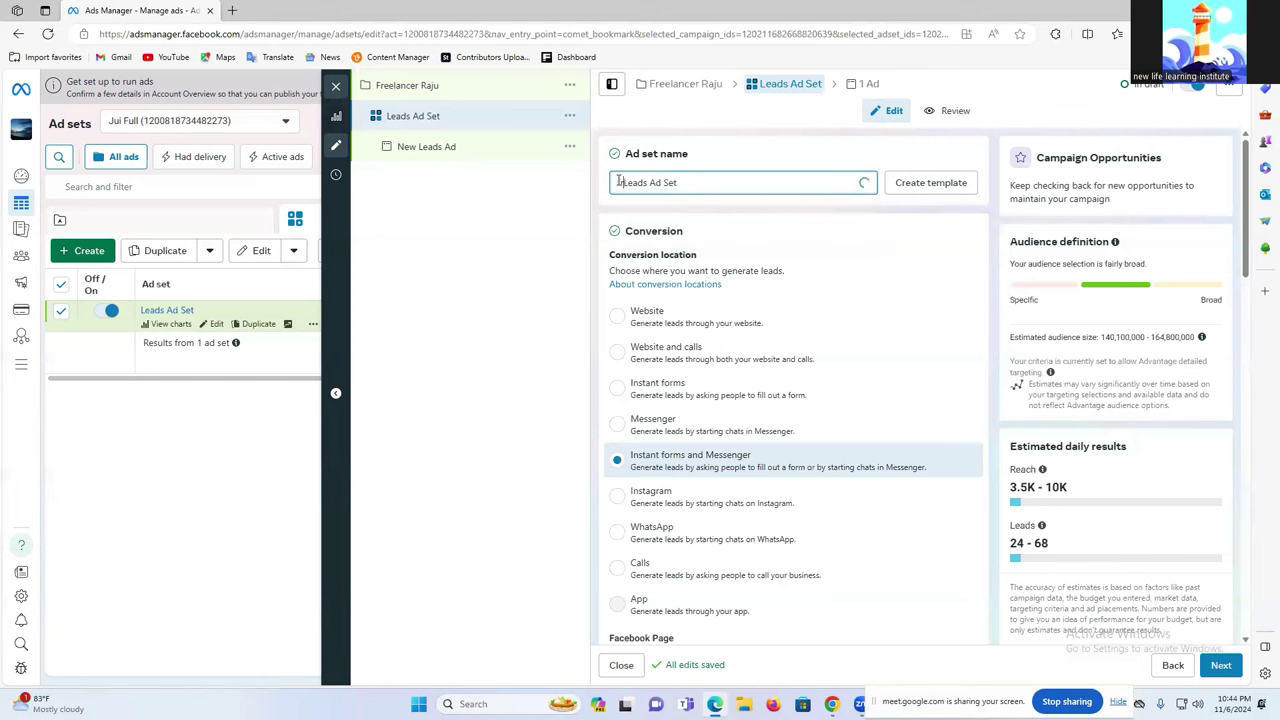
pyautogui.write('cer raju')
pyautogui.rightClick(667, 183)
pyautogui.click(692, 193)
pyautogui.click(616, 184)
pyautogui.press('Delete')
pyautogui.write('F')
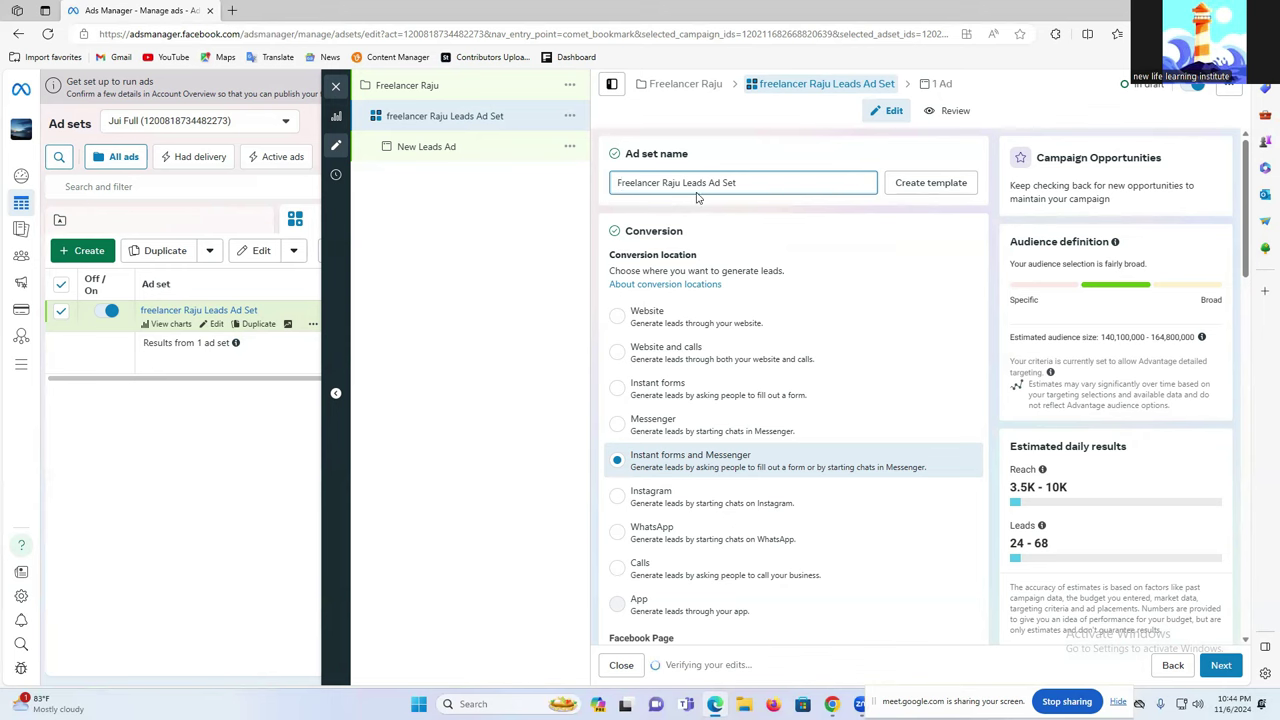
pyautogui.tripleClick(747, 181)
pyautogui.doubleClick(754, 181)
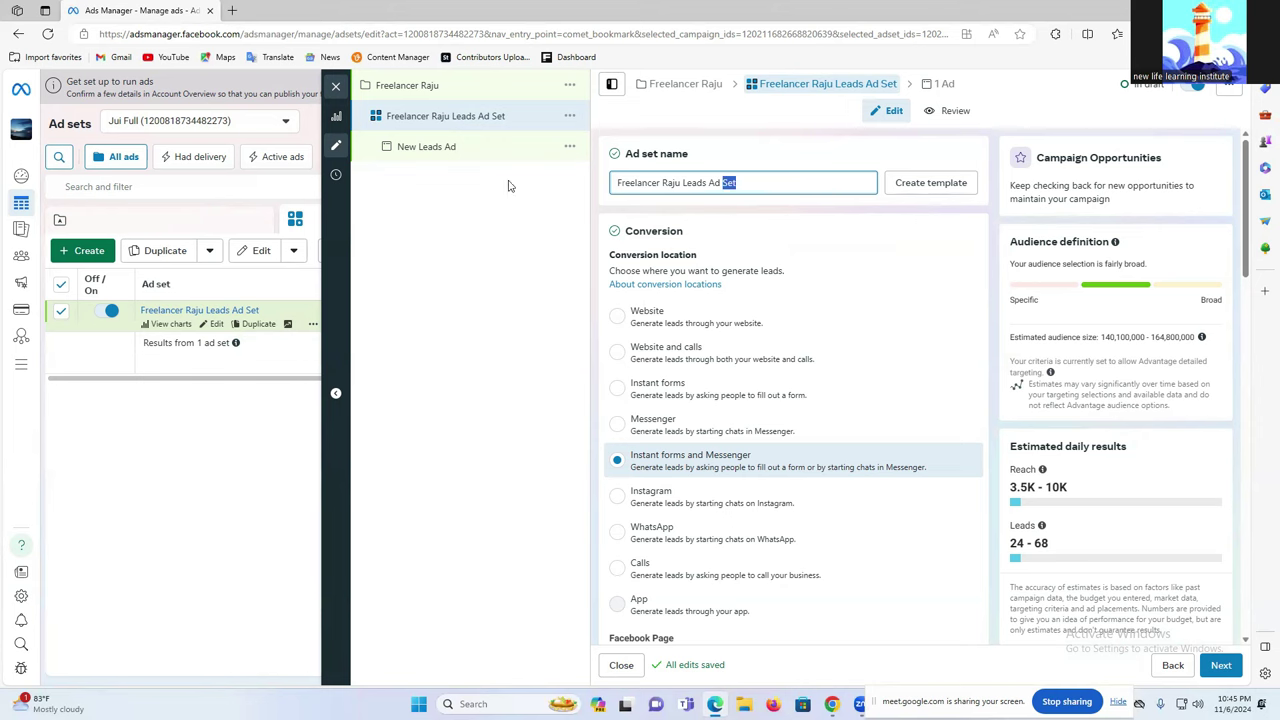
# Set the ad set's conversion location to Instant forms.
pyautogui.scroll(-2, 750, 265)
pyautogui.scroll(2, 737, 284)
pyautogui.scroll(-4, 754, 284)
pyautogui.scroll(2, 811, 305)
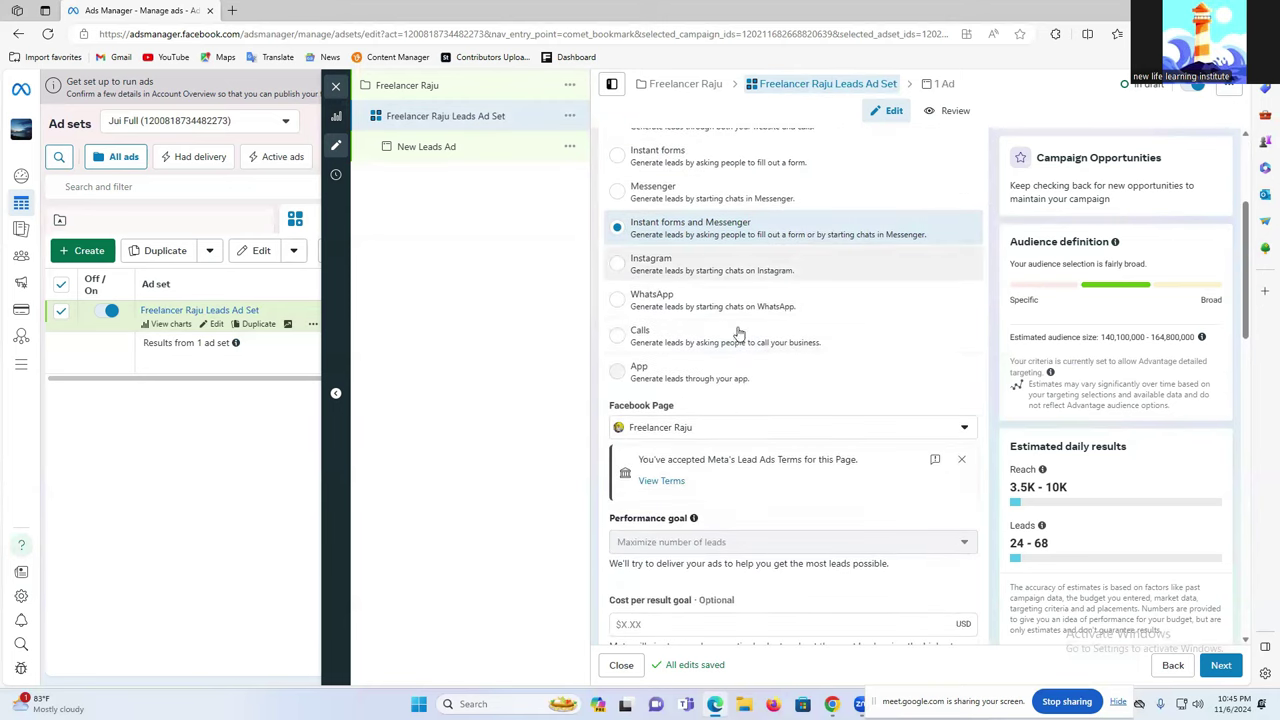
pyautogui.scroll(1, 720, 290)
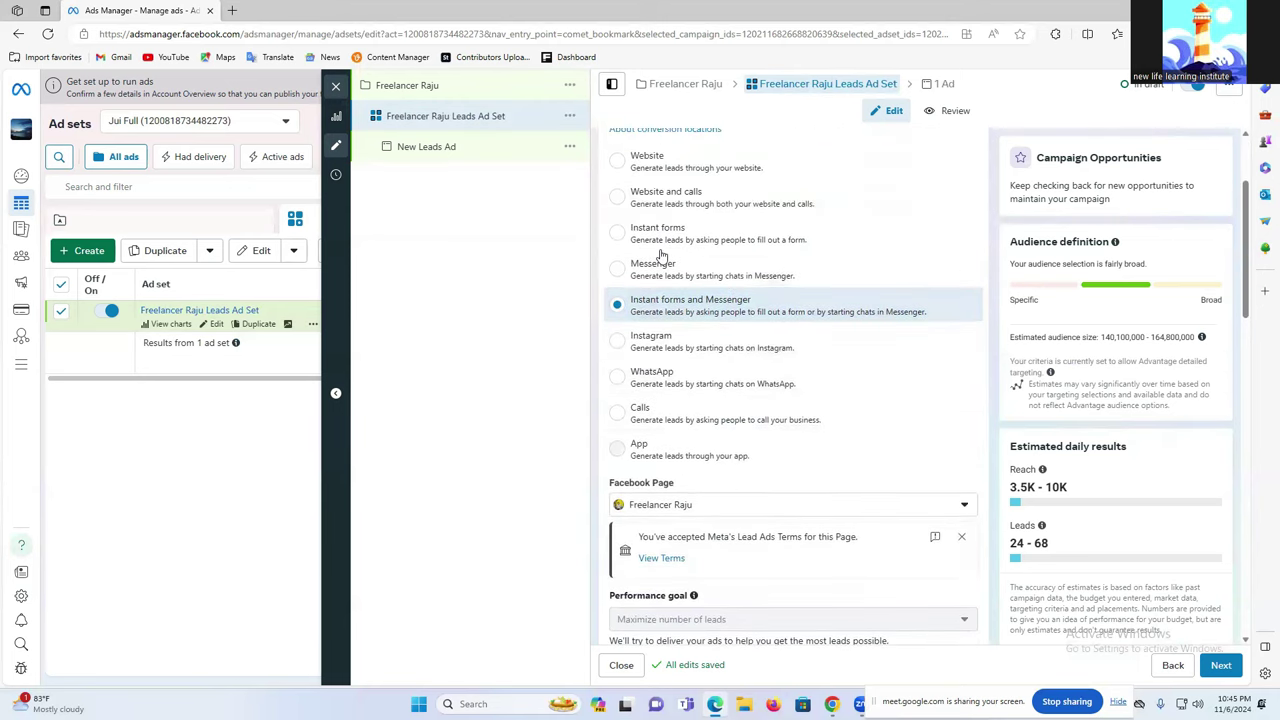
pyautogui.scroll(-1, 668, 290)
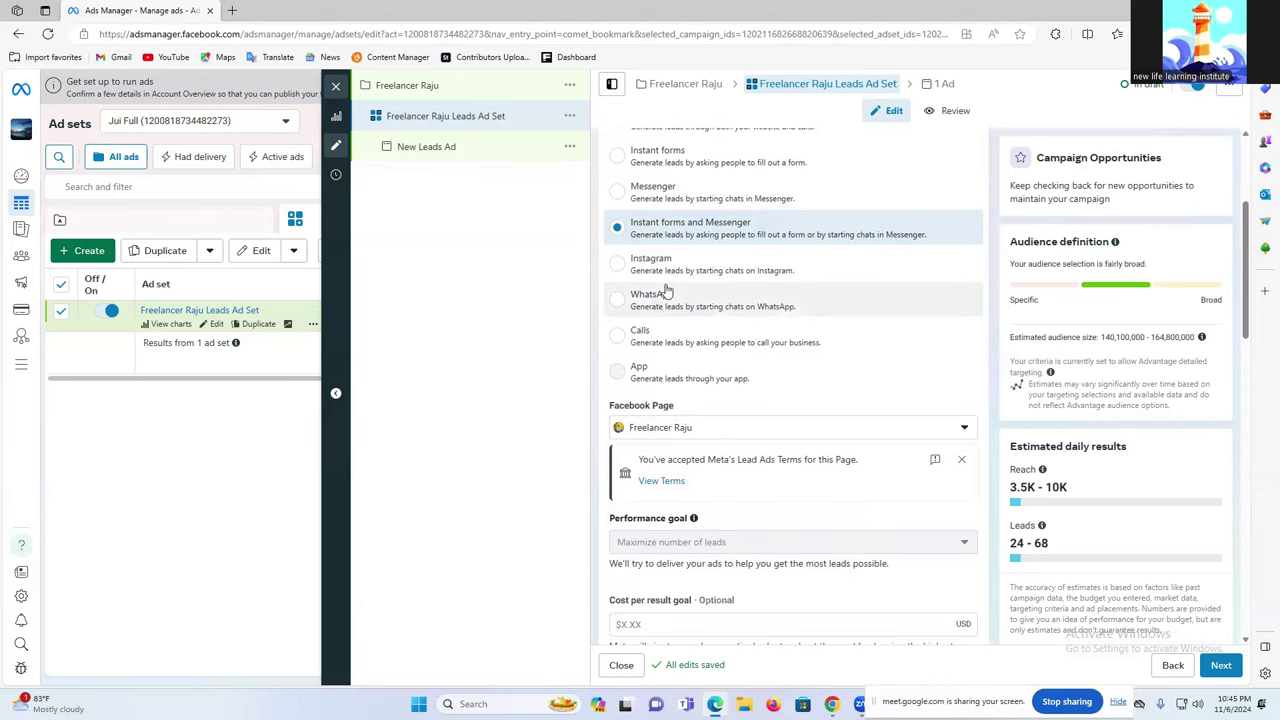
pyautogui.scroll(-1, 679, 355)
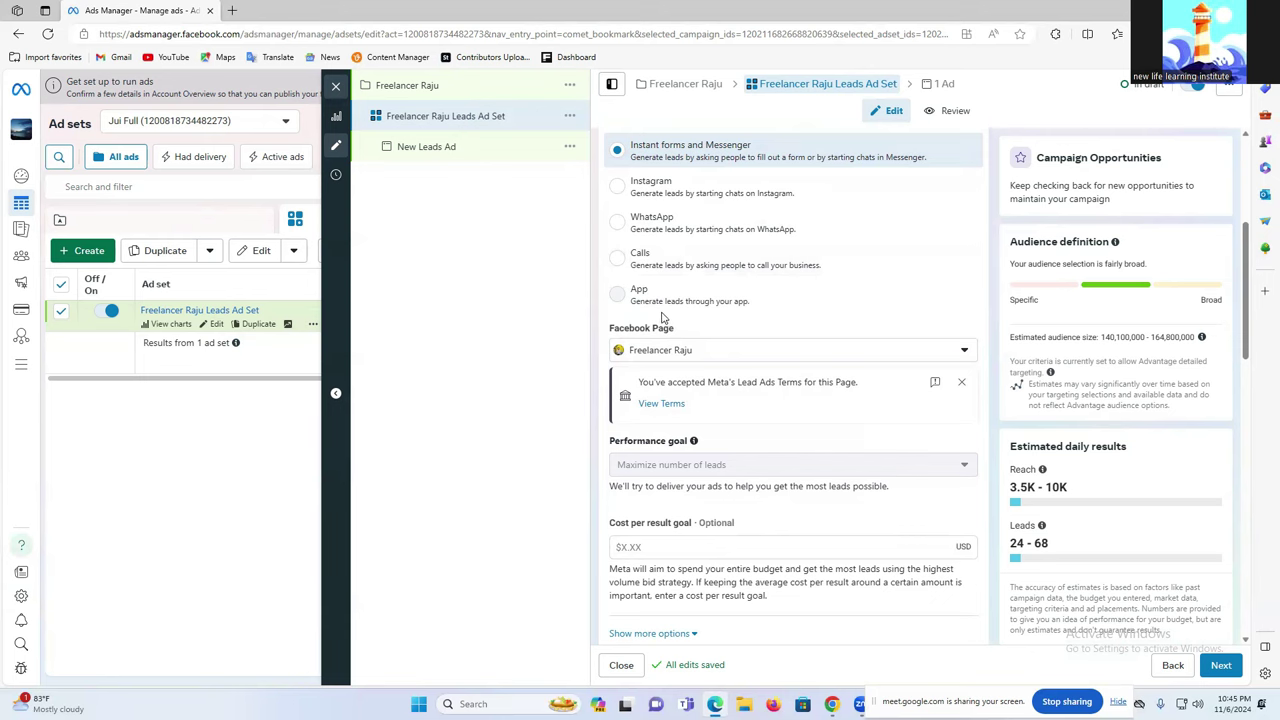
pyautogui.scroll(4, 700, 320)
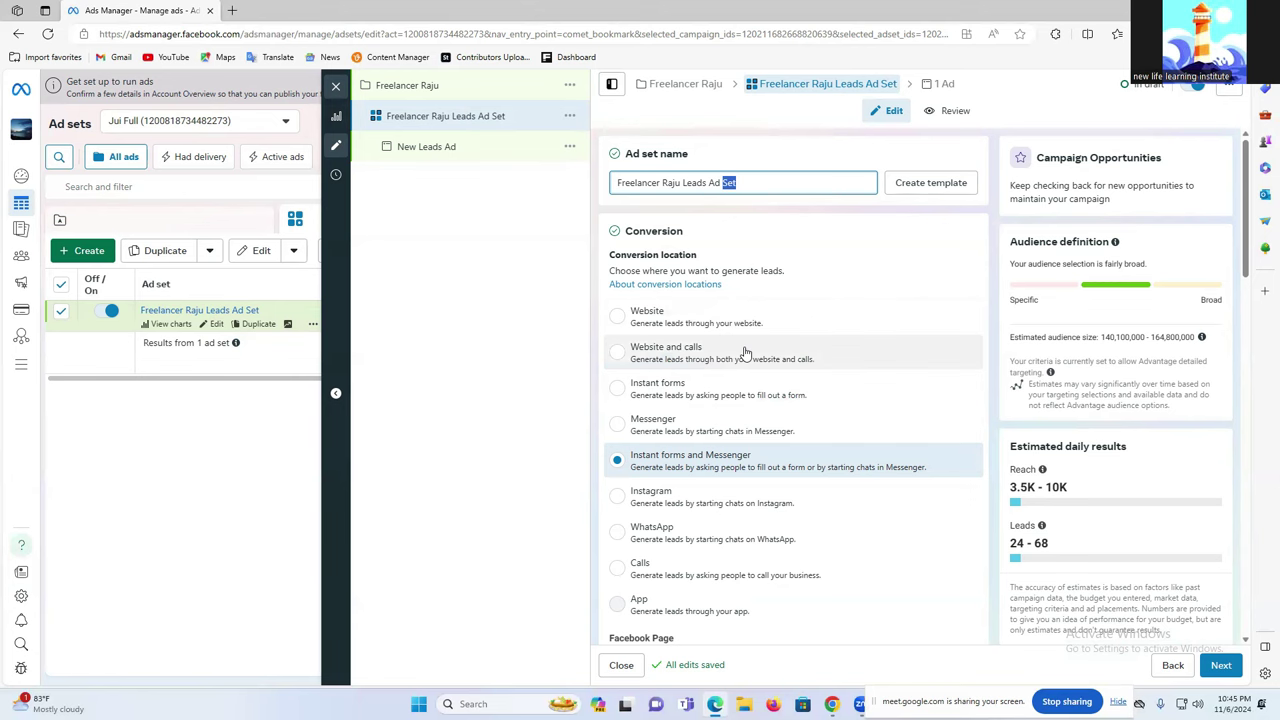
pyautogui.click(685, 393)
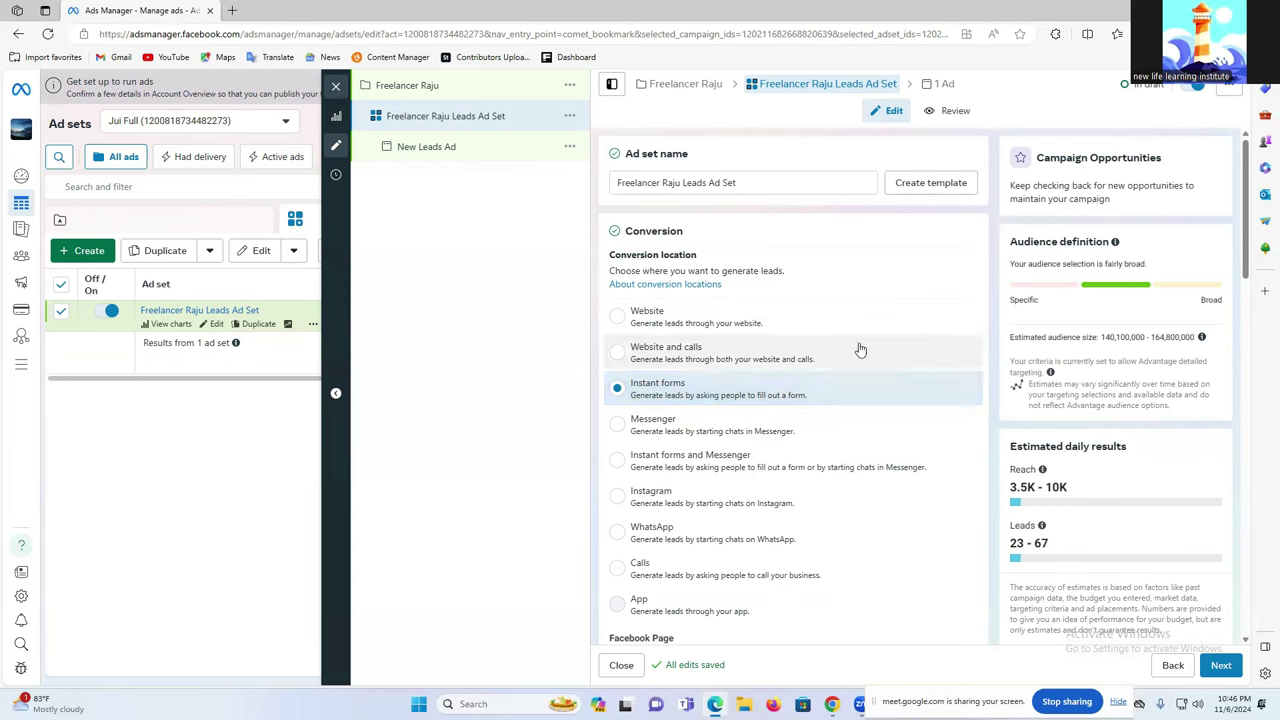
# Select the freelancer's personal Facebook Page as the Page for the ad set.
pyautogui.scroll(-3, 840, 401)
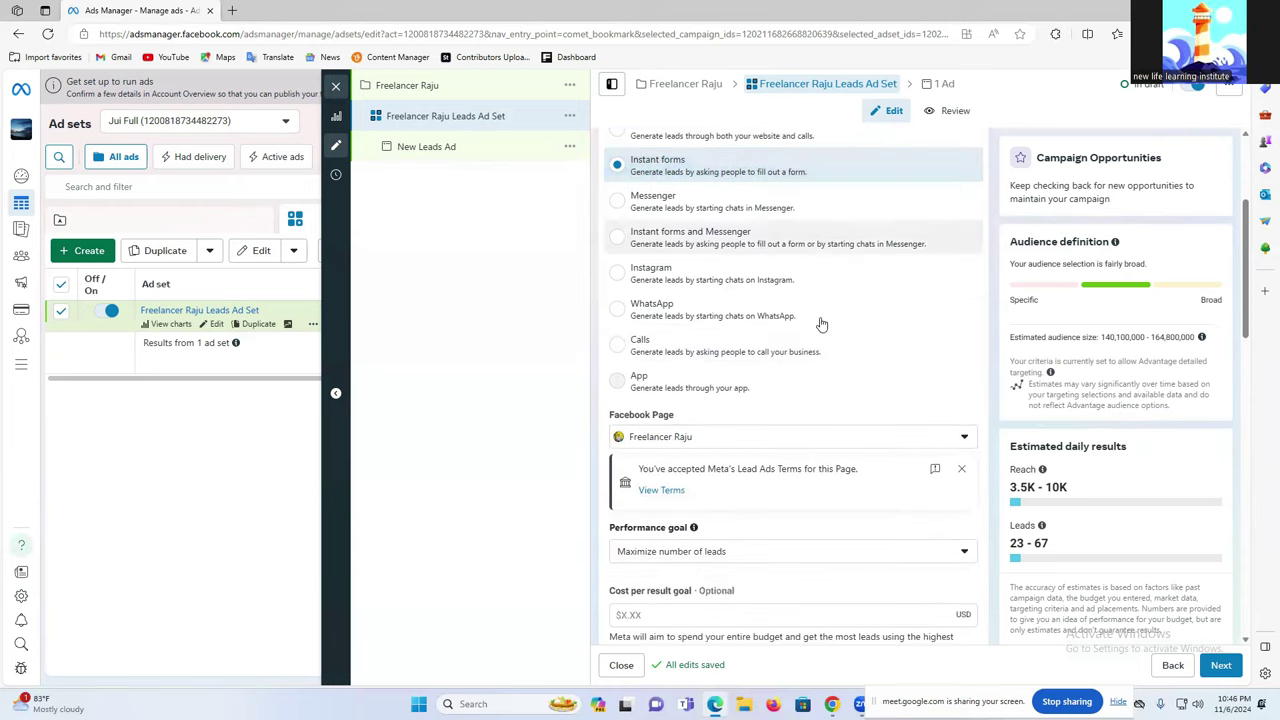
pyautogui.click(684, 432)
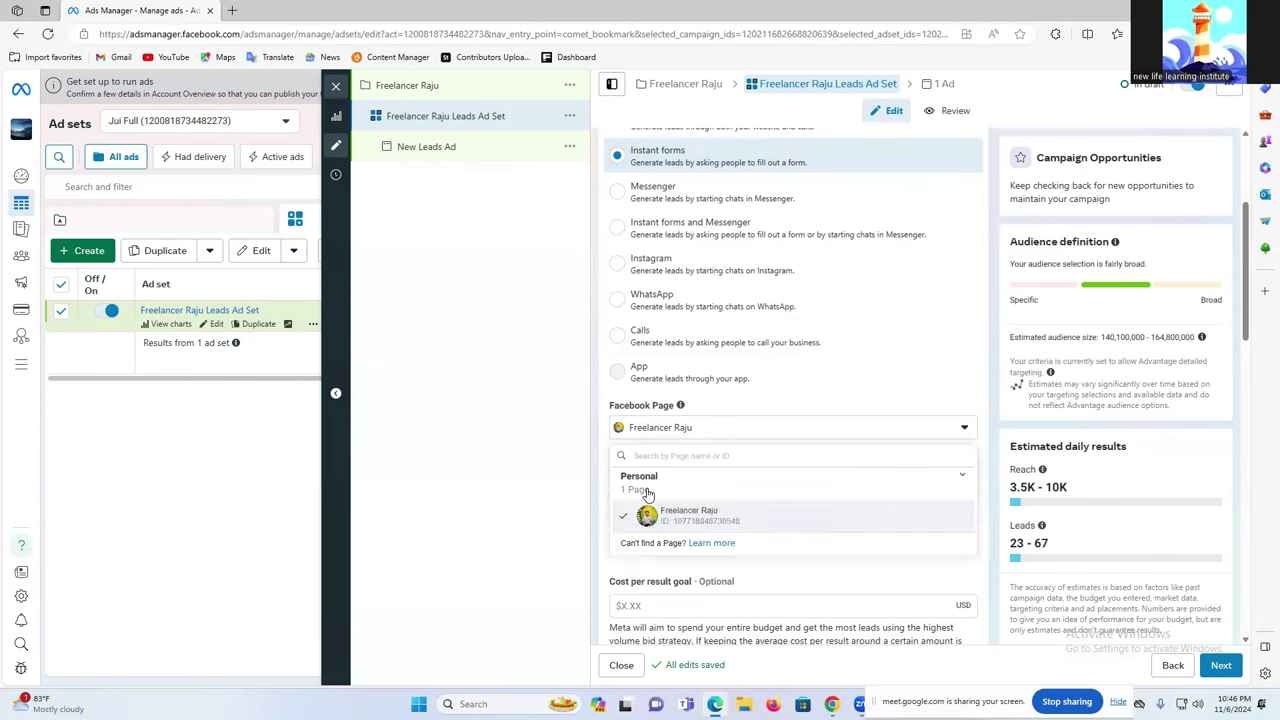
pyautogui.click(716, 517)
pyautogui.scroll(-1, 806, 404)
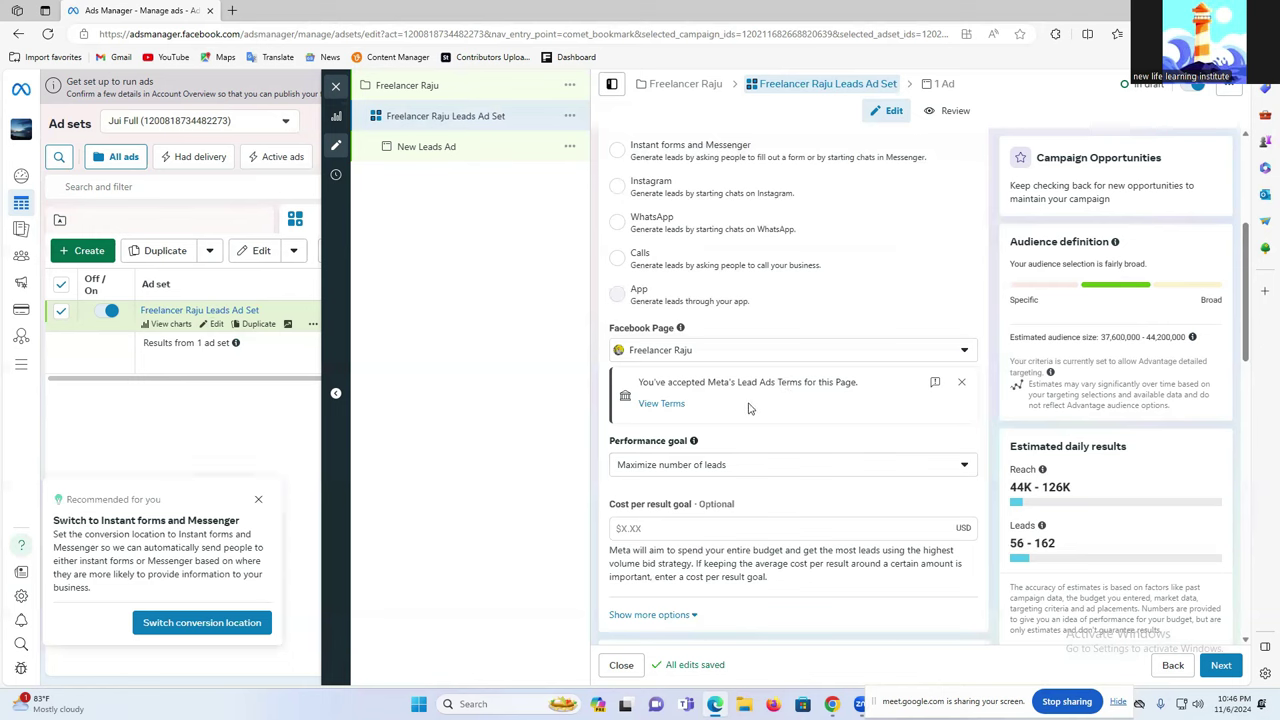
# View Meta's Lead Ad Terms for the selected Page, and return to the ad set in Ads Manager.
pyautogui.click(659, 404)
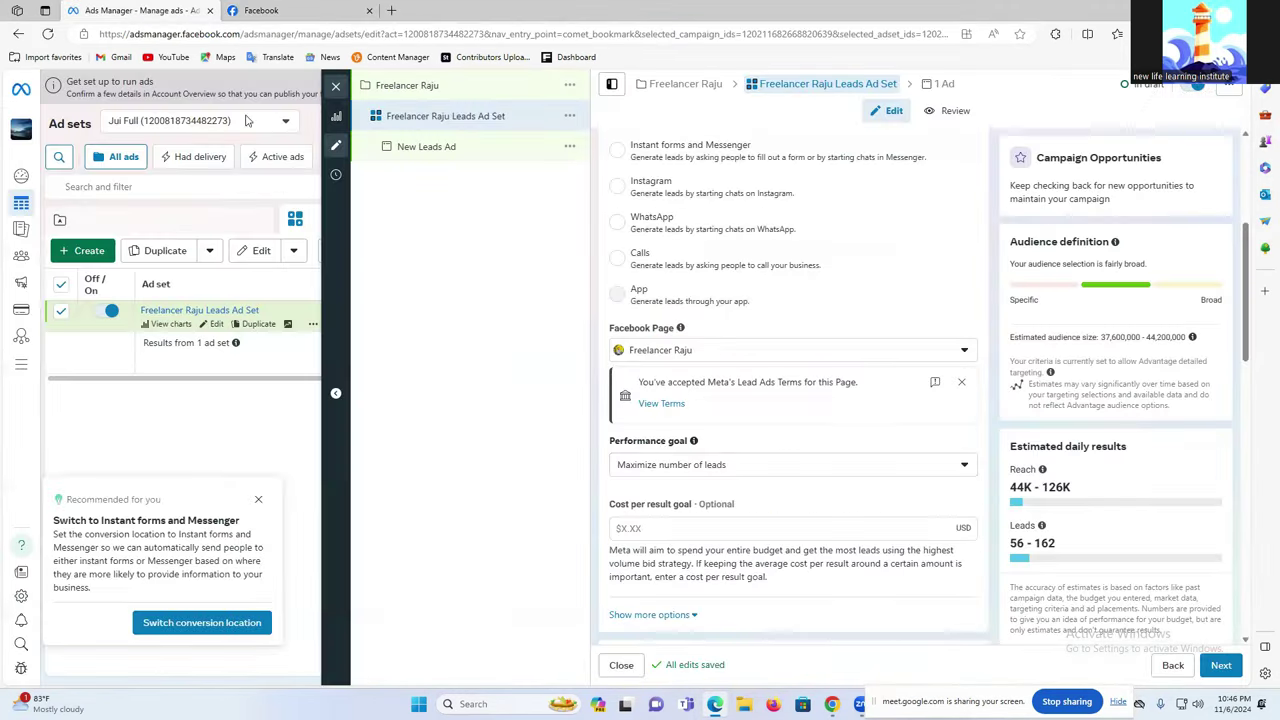
pyautogui.click(140, 10)
pyautogui.click(654, 404)
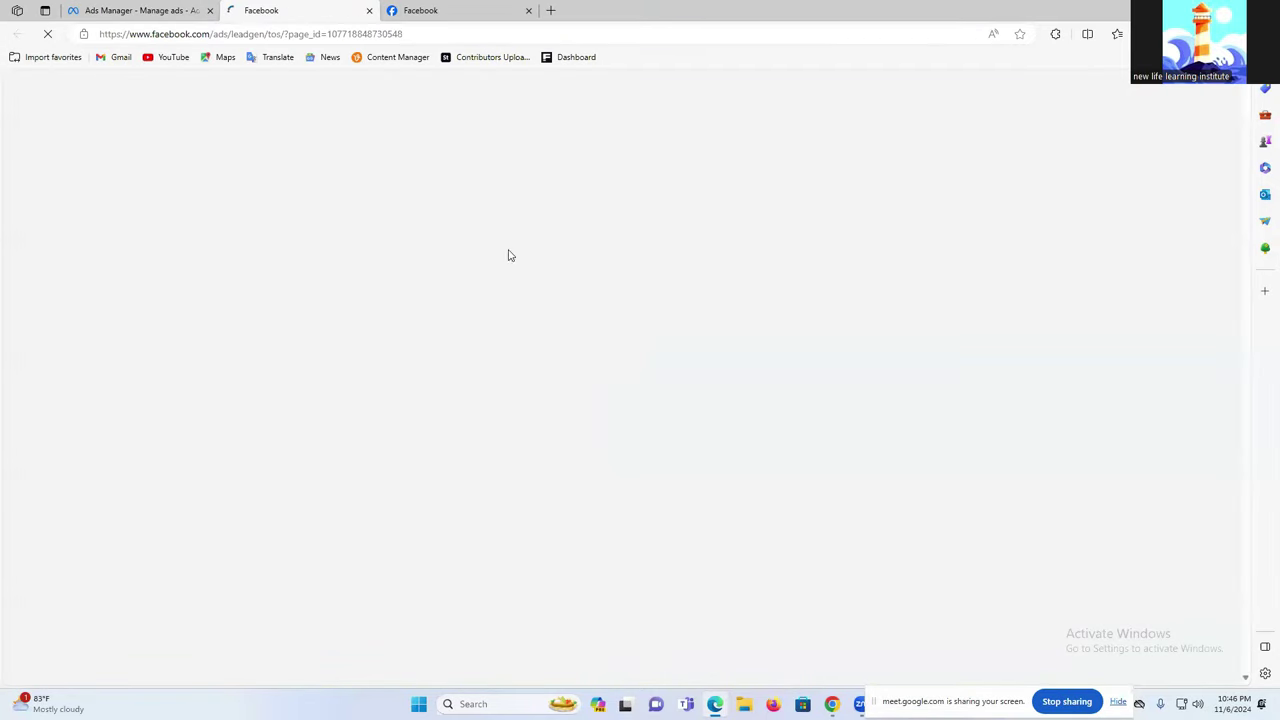
pyautogui.click(528, 10)
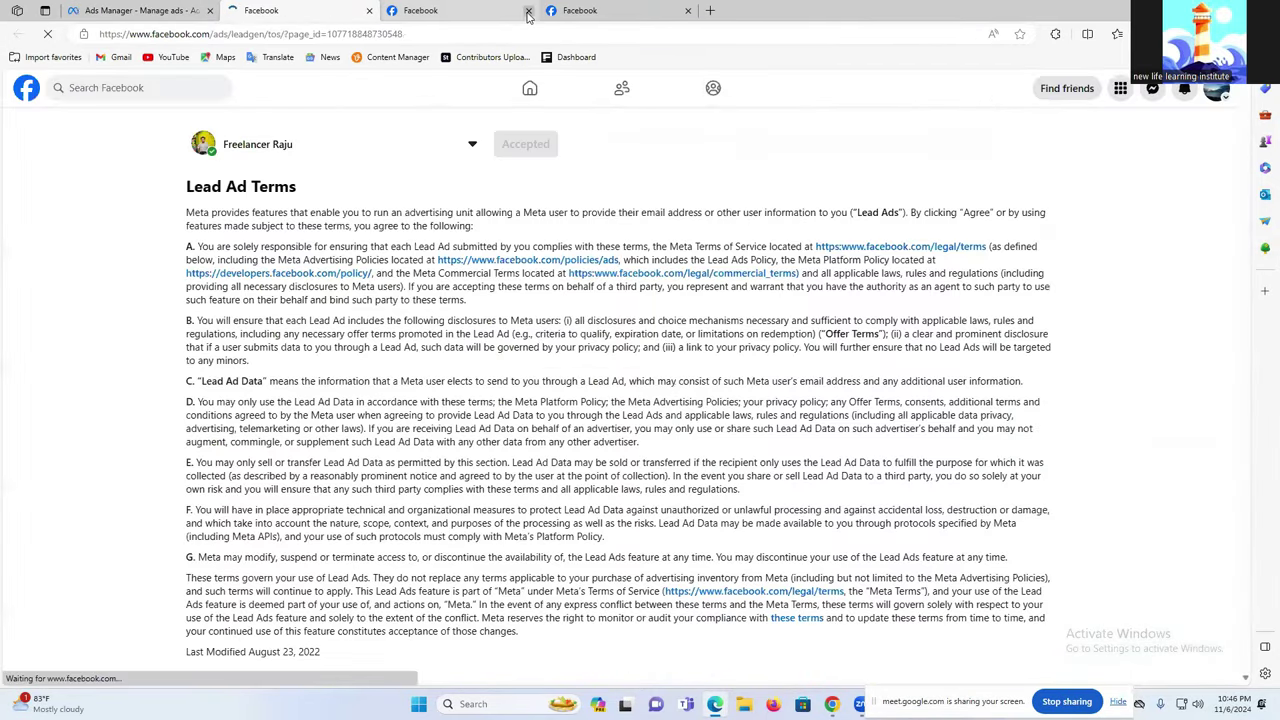
pyautogui.click(528, 10)
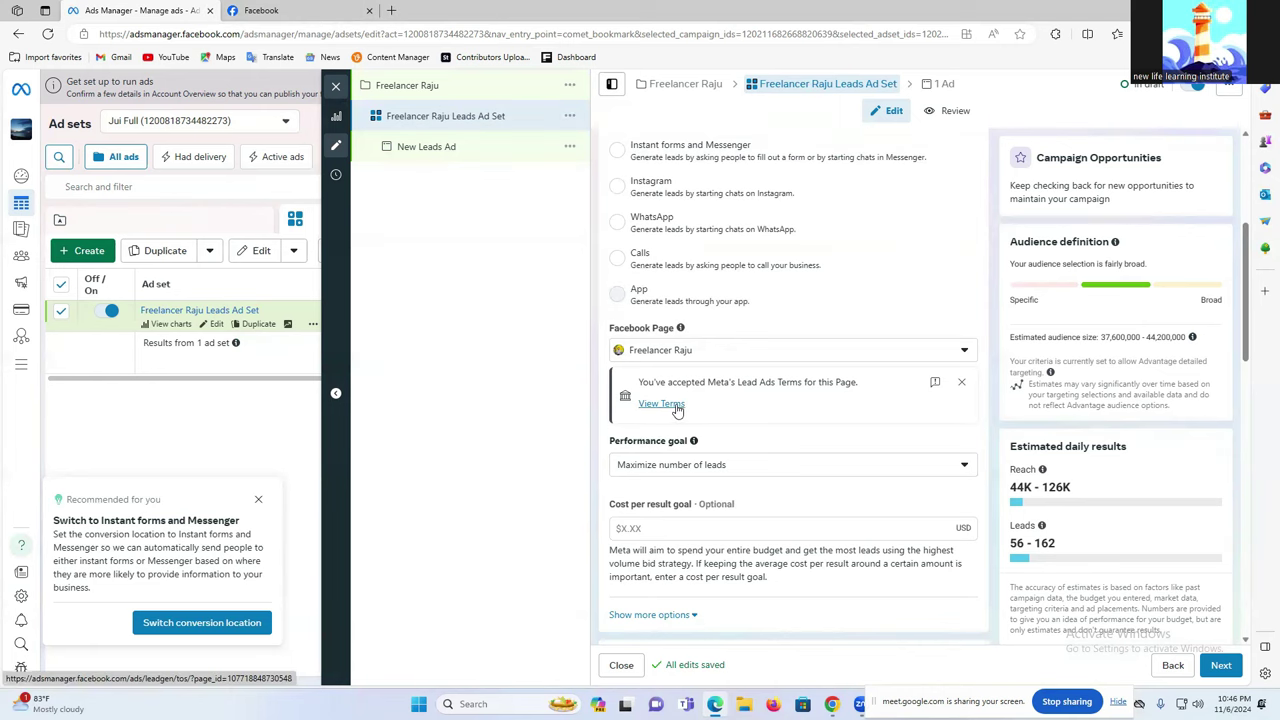
pyautogui.click(662, 404)
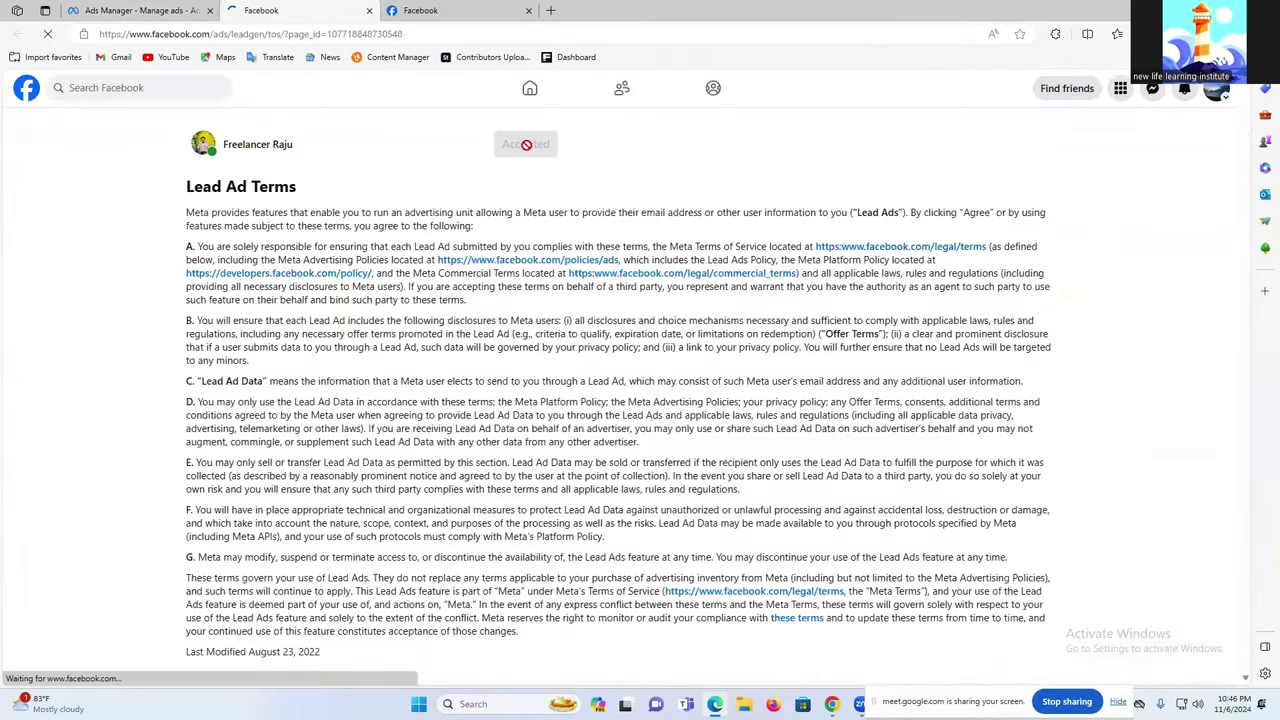
pyautogui.click(97, 7)
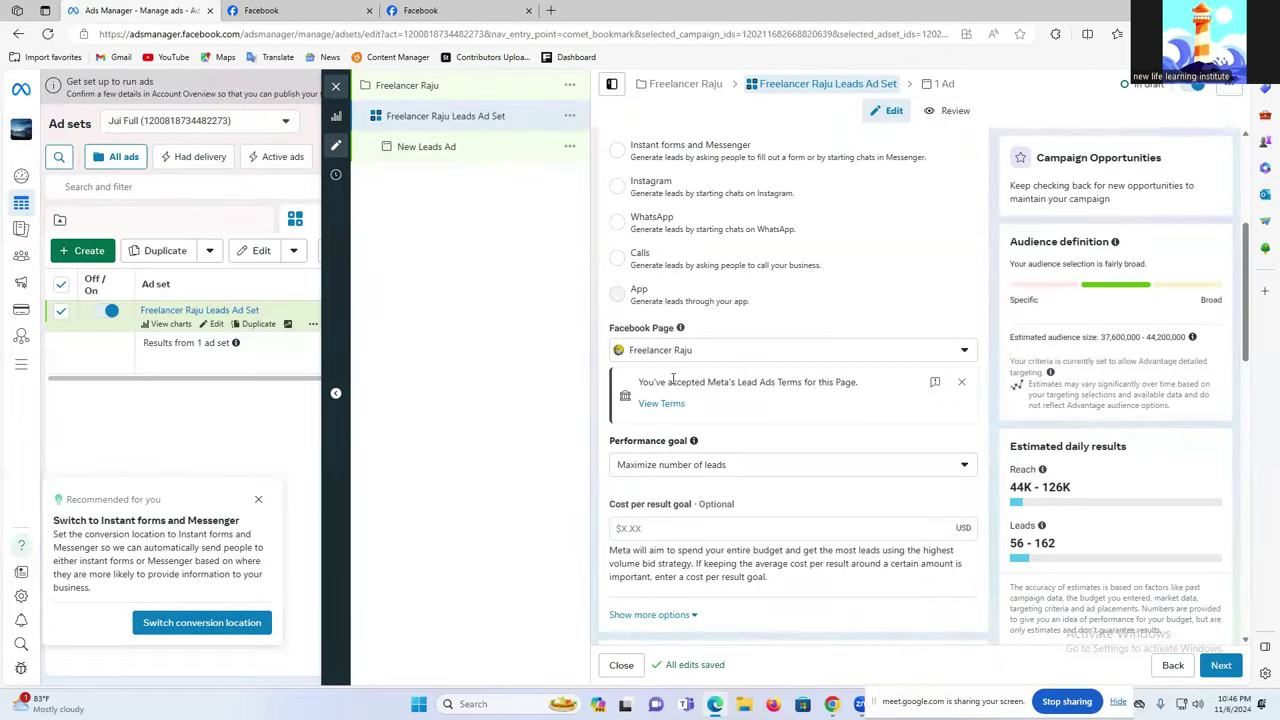
# Choose "Maximize number of leads" as the ad set's performance goal.
pyautogui.scroll(-2, 845, 430)
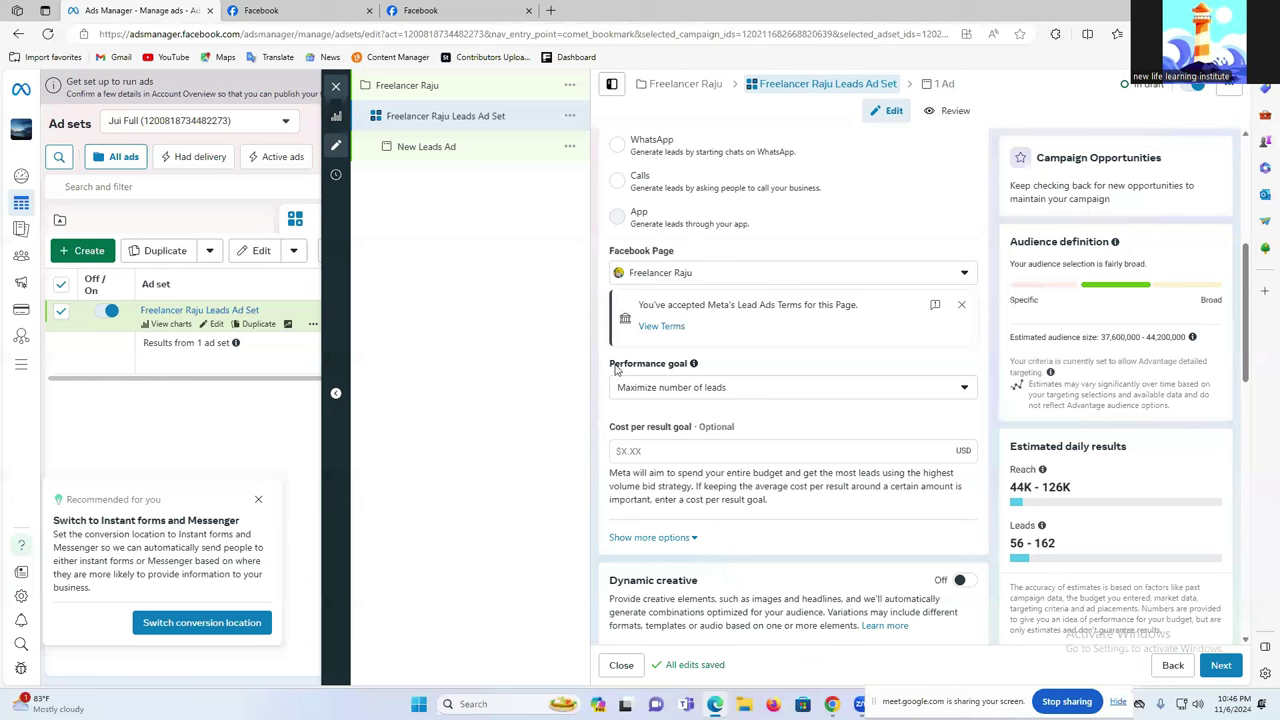
pyautogui.click(675, 395)
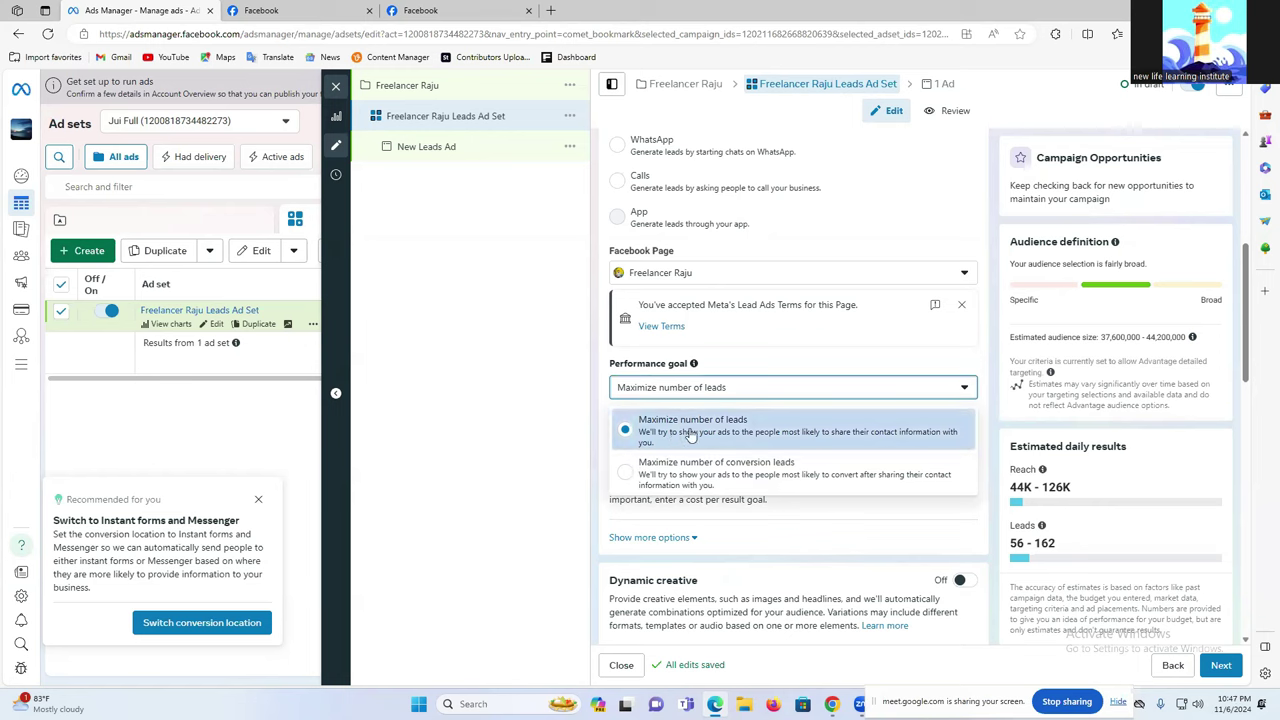
pyautogui.click(770, 432)
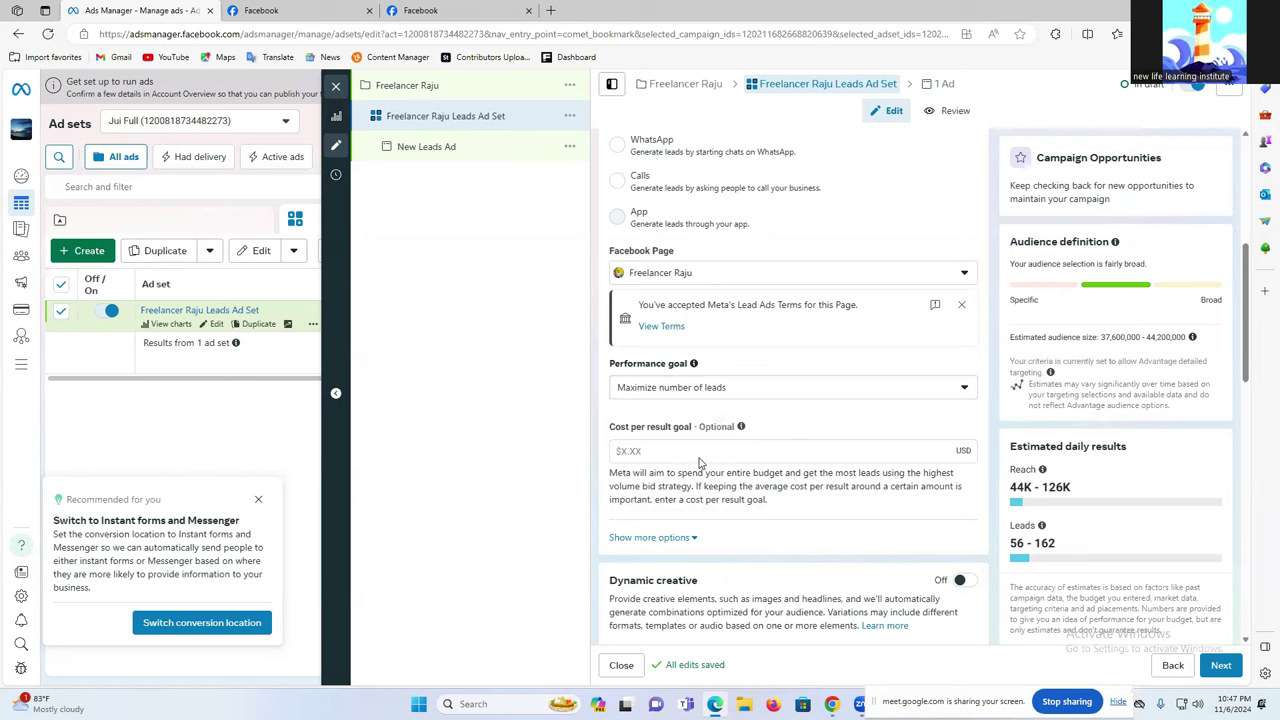
# Set the ad set's daily budget to $30.00.
pyautogui.scroll(-1, 707, 452)
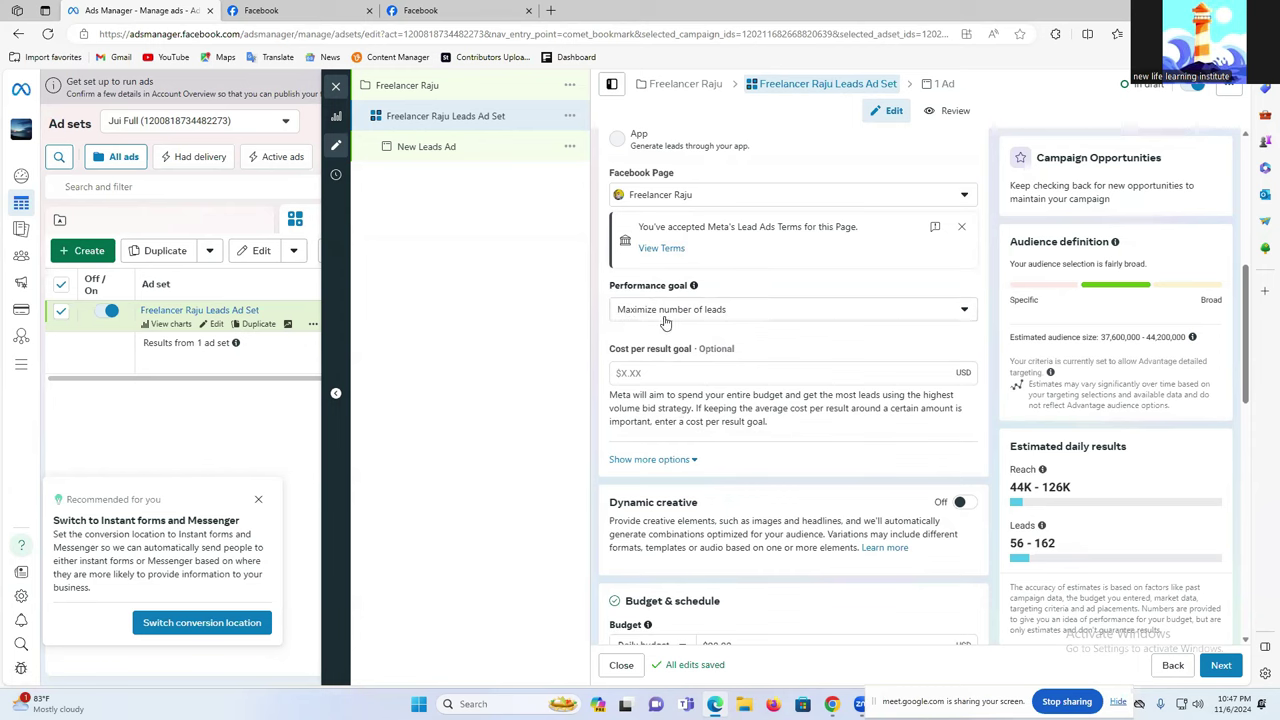
pyautogui.scroll(-3, 783, 335)
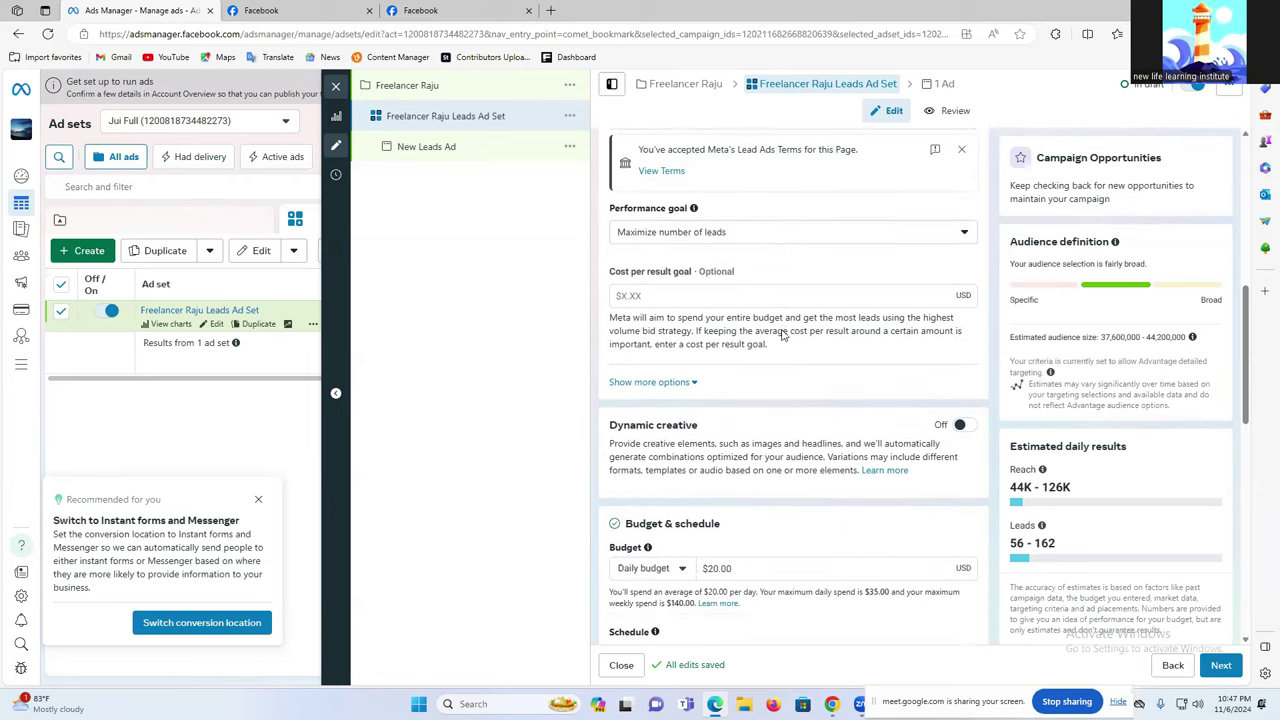
pyautogui.scroll(-1, 783, 335)
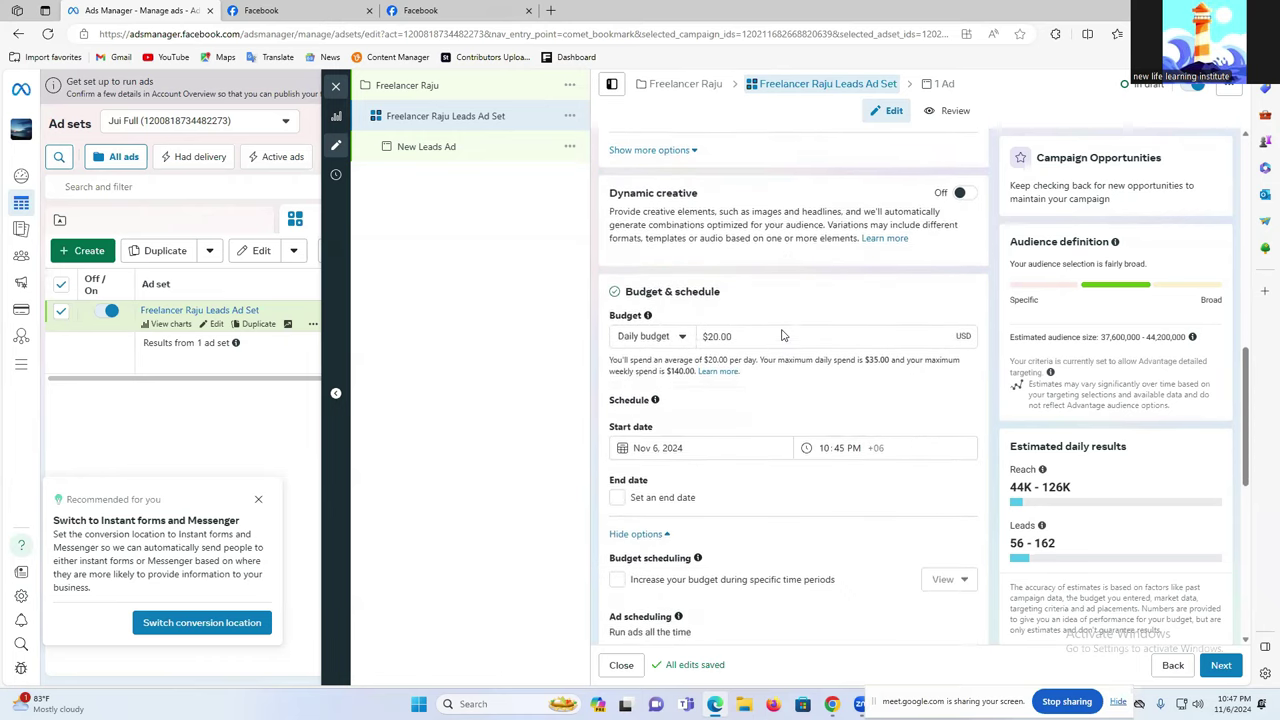
pyautogui.click(646, 338)
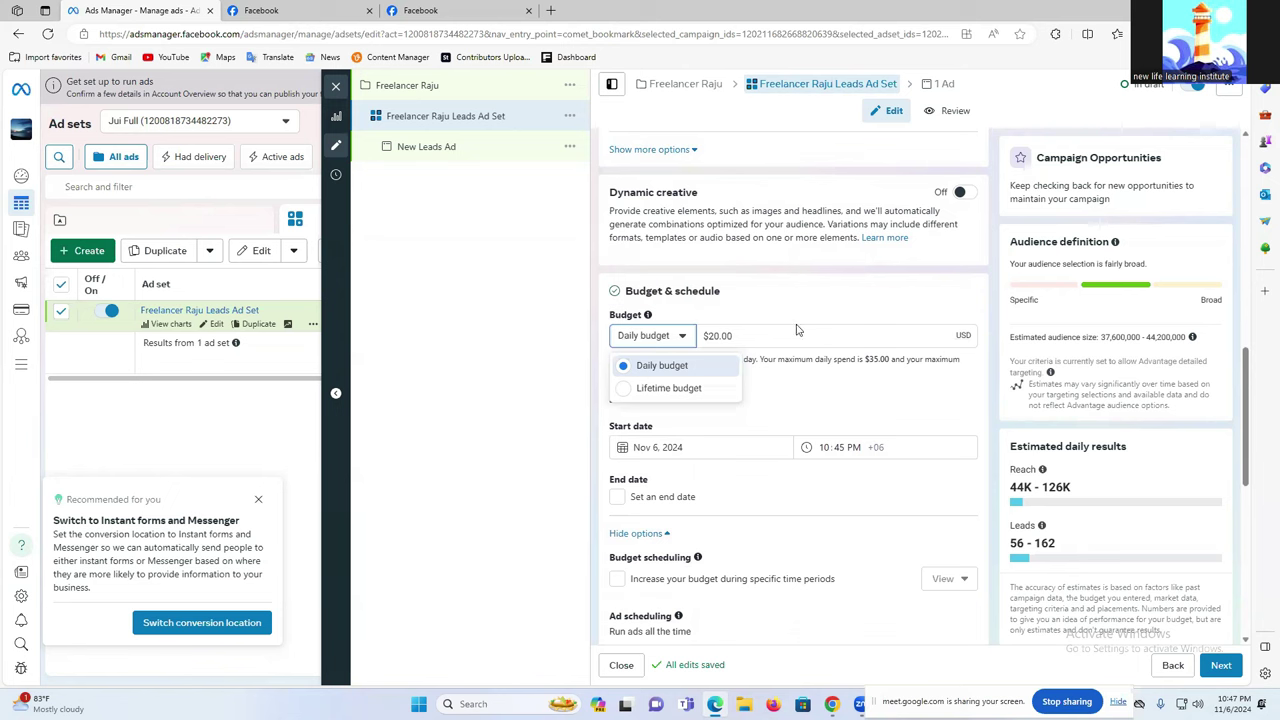
pyautogui.click(705, 340)
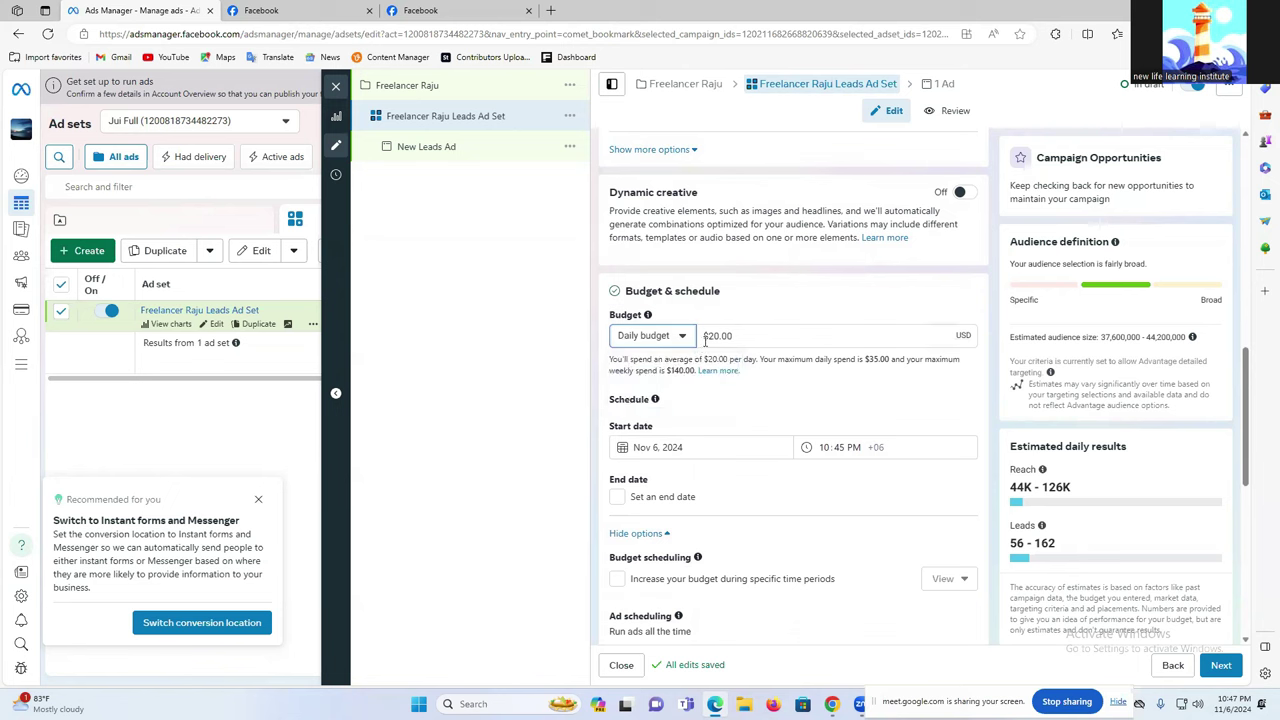
pyautogui.click(709, 337)
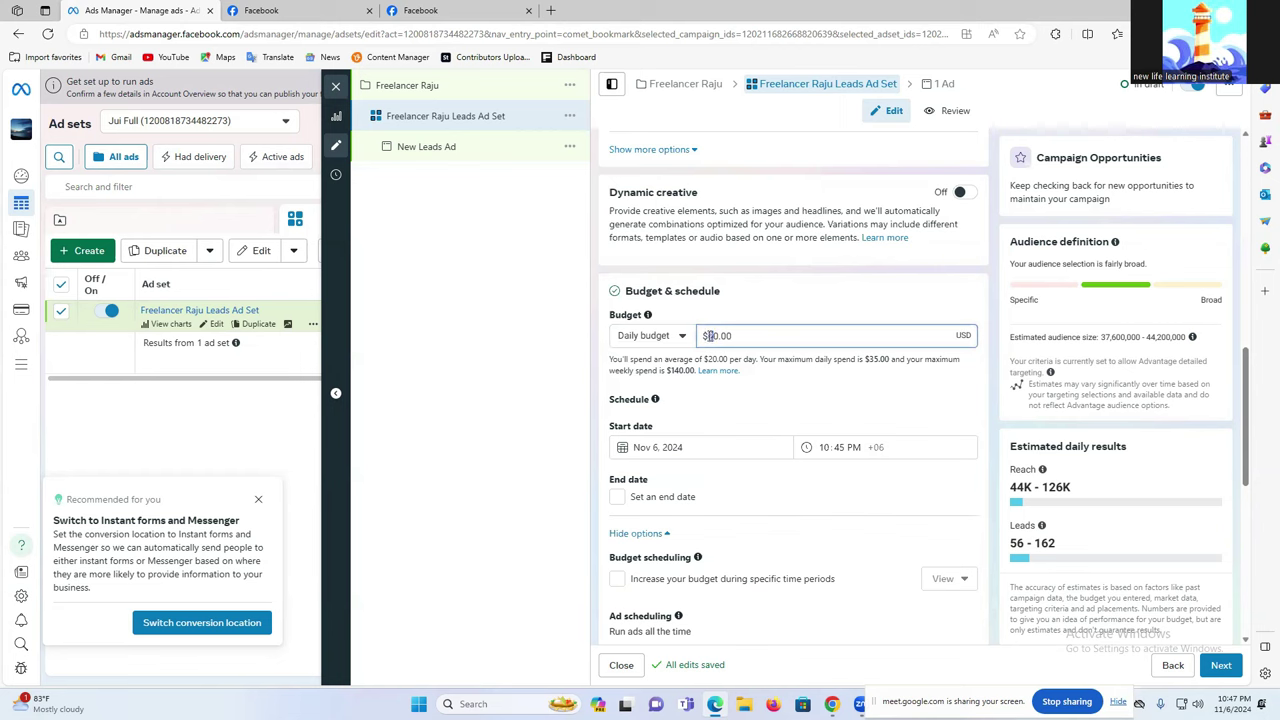
pyautogui.write('3')
pyautogui.click(768, 320)
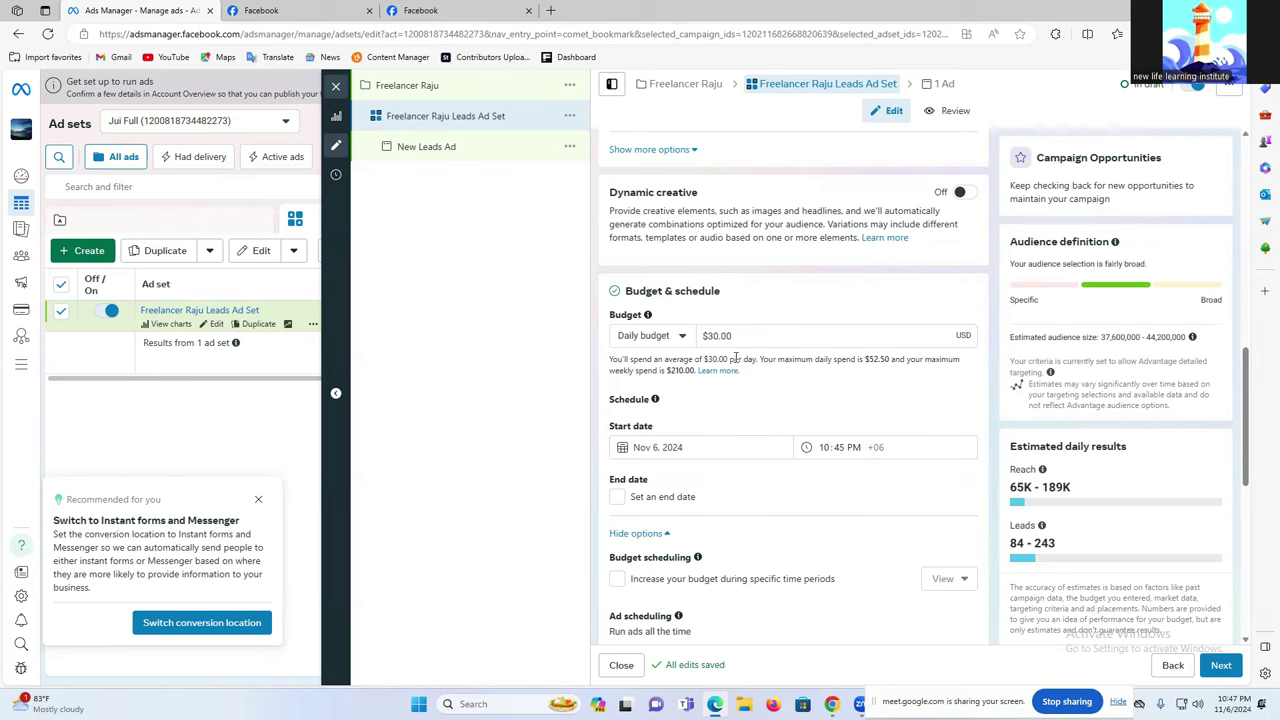
# Set the ad set's schedule to start on November 6, 2024.
pyautogui.scroll(-1, 688, 388)
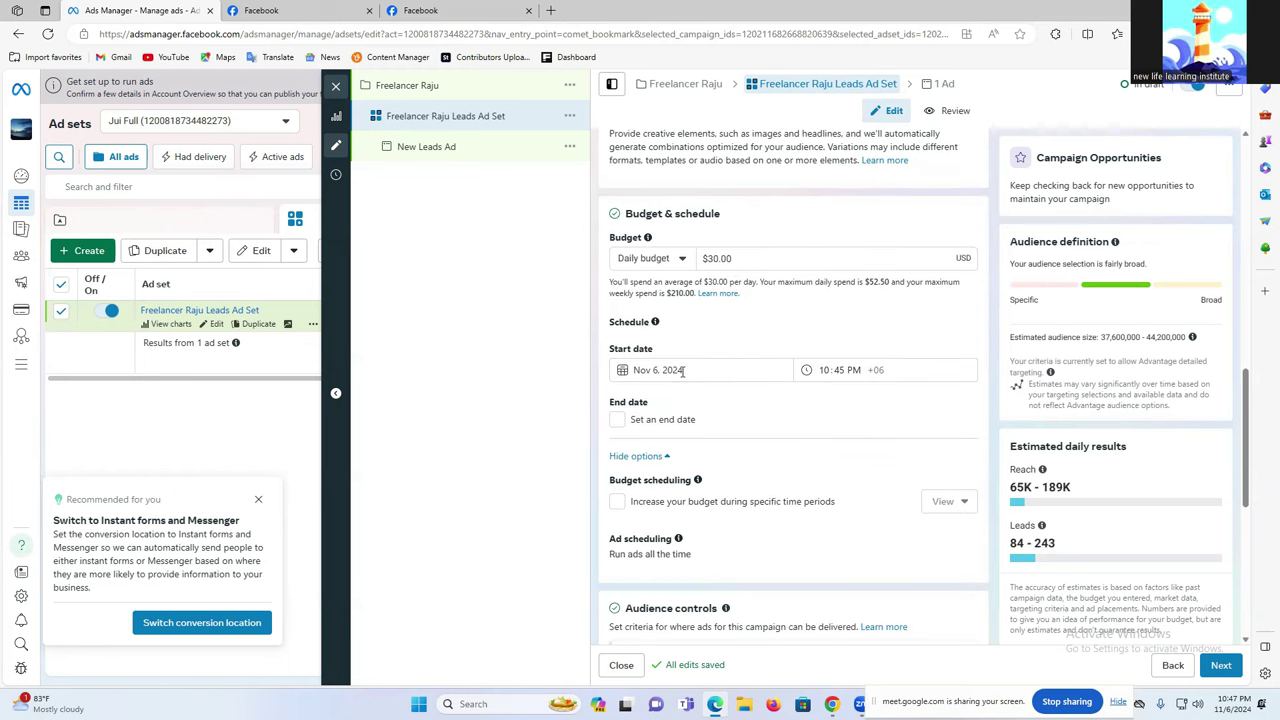
pyautogui.scroll(-1, 681, 371)
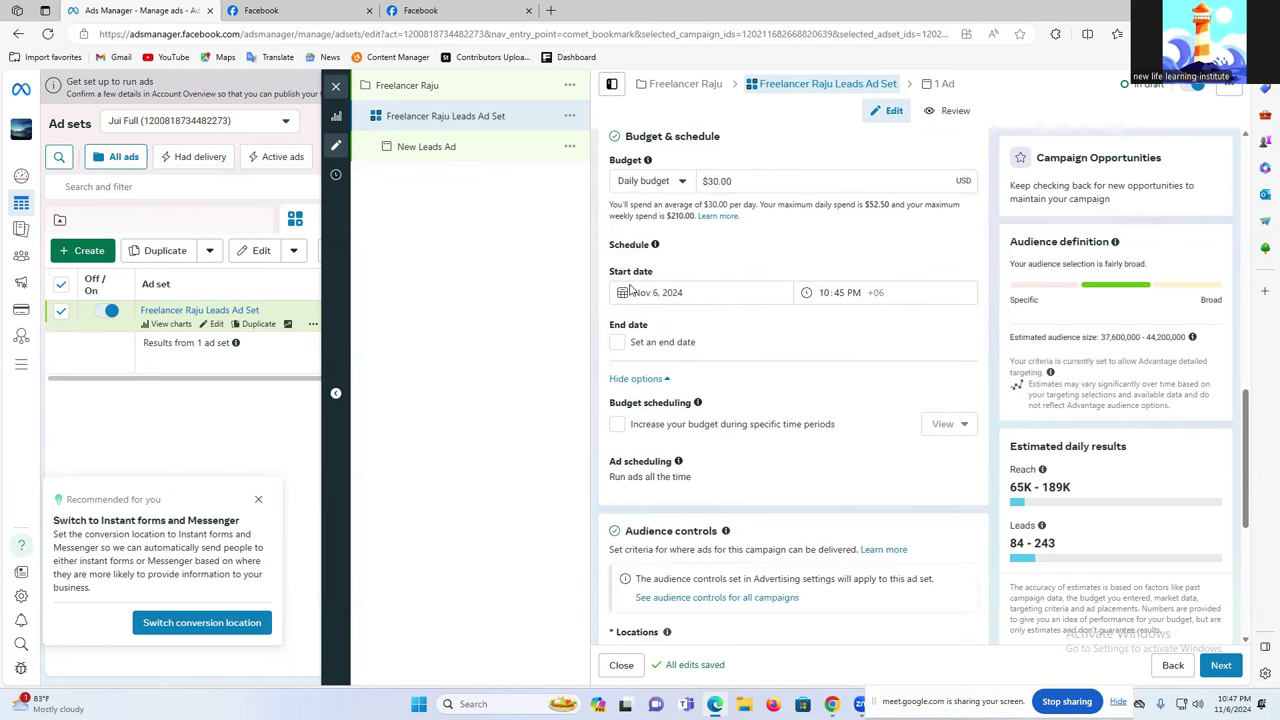
pyautogui.moveTo(618, 273); pyautogui.dragTo(683, 275)
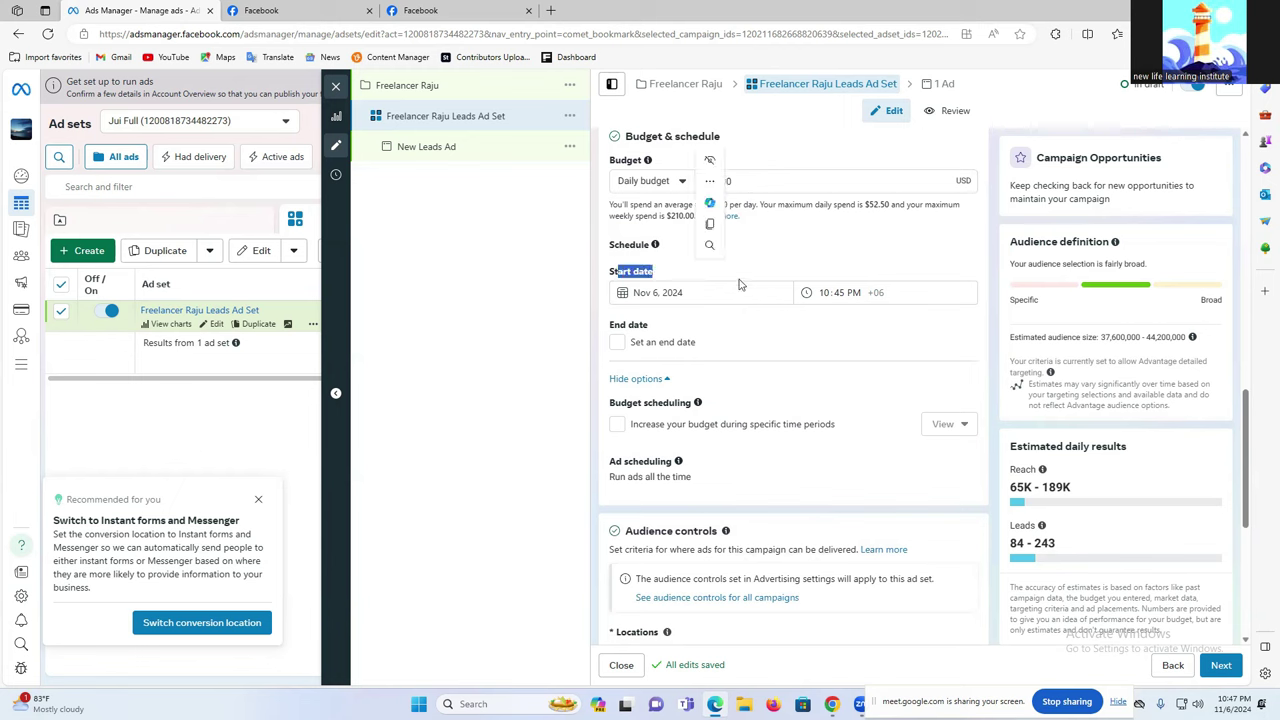
pyautogui.click(823, 263)
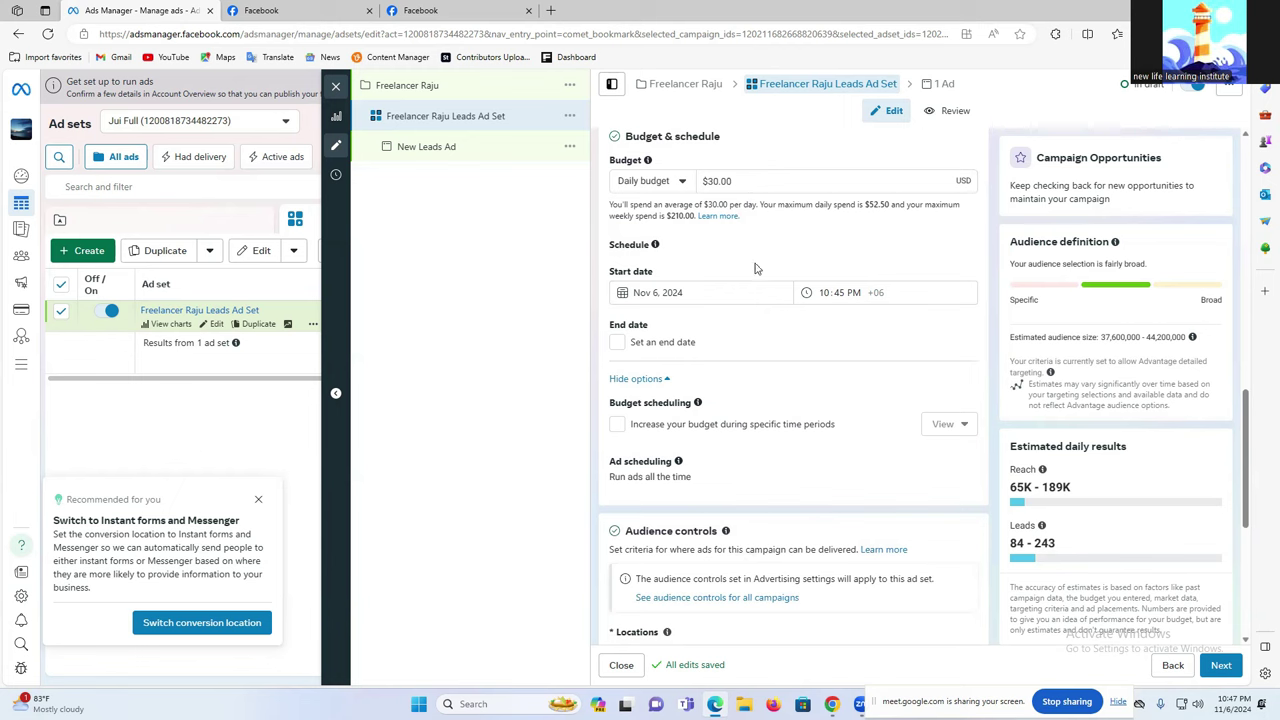
pyautogui.click(641, 291)
pyautogui.click(693, 385)
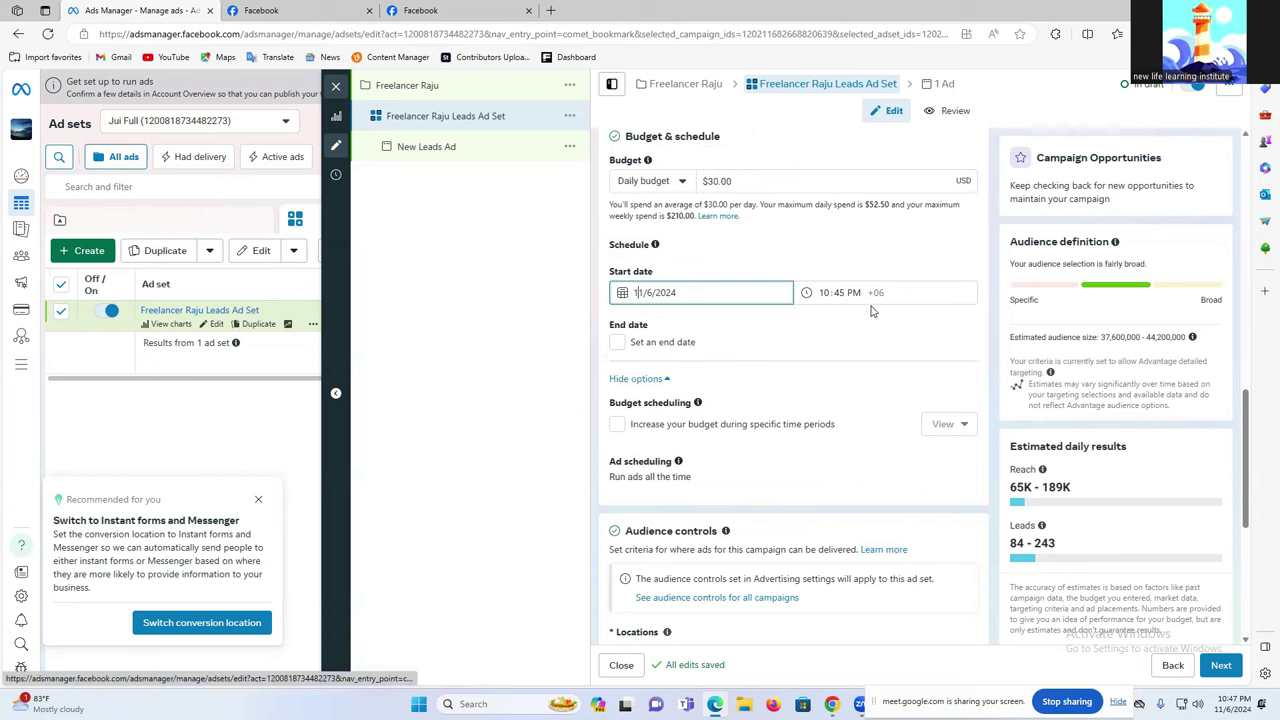
# Try giving the ad set's schedule an end date of November 12, 2024.
pyautogui.click(628, 345)
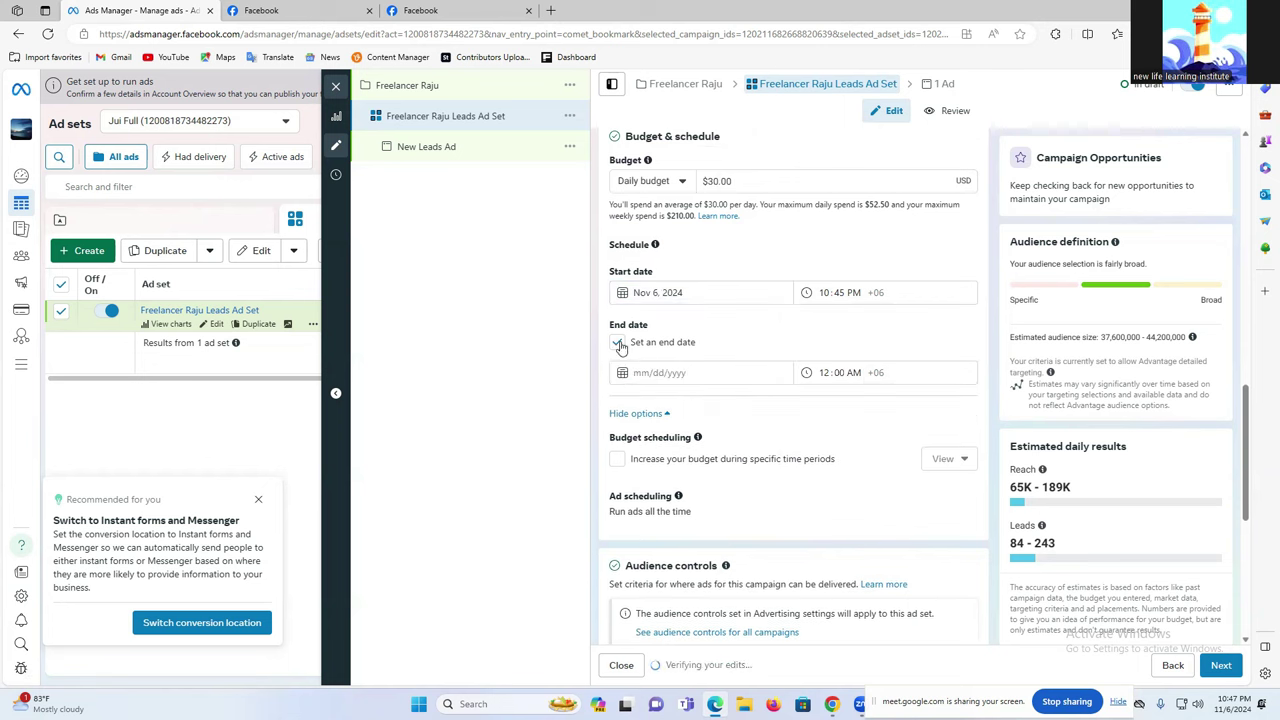
pyautogui.click(675, 373)
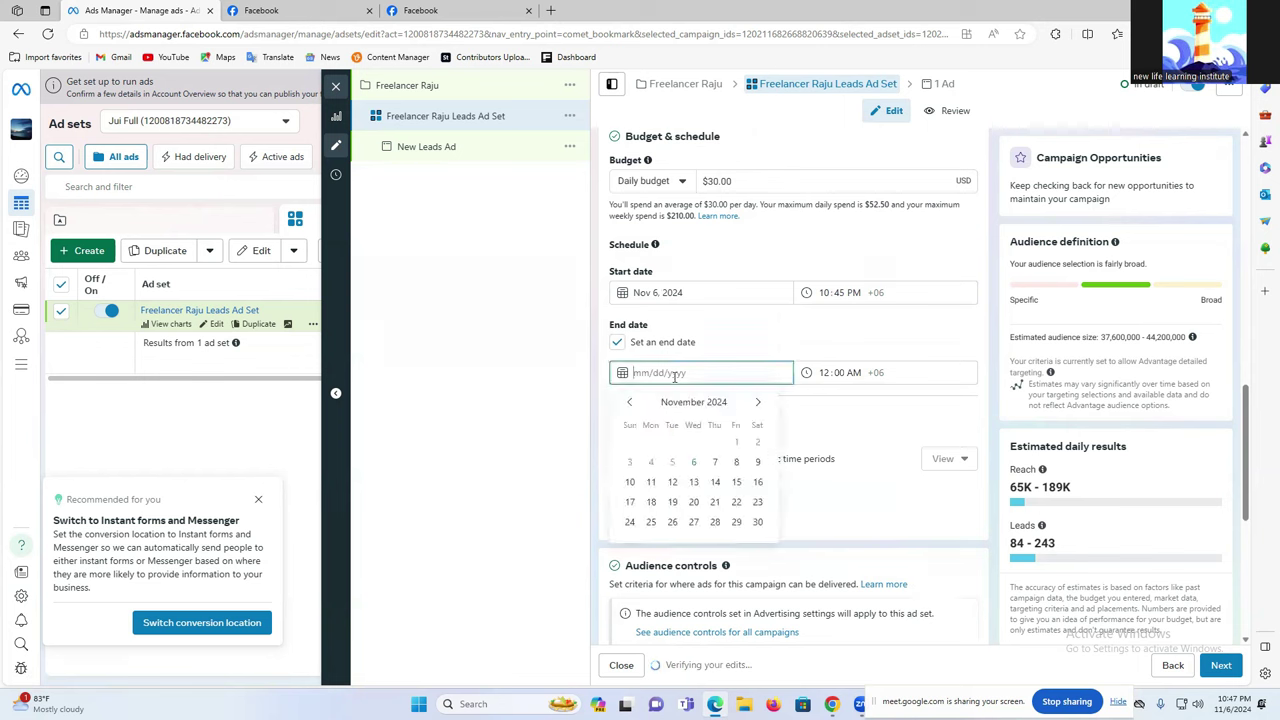
pyautogui.click(674, 485)
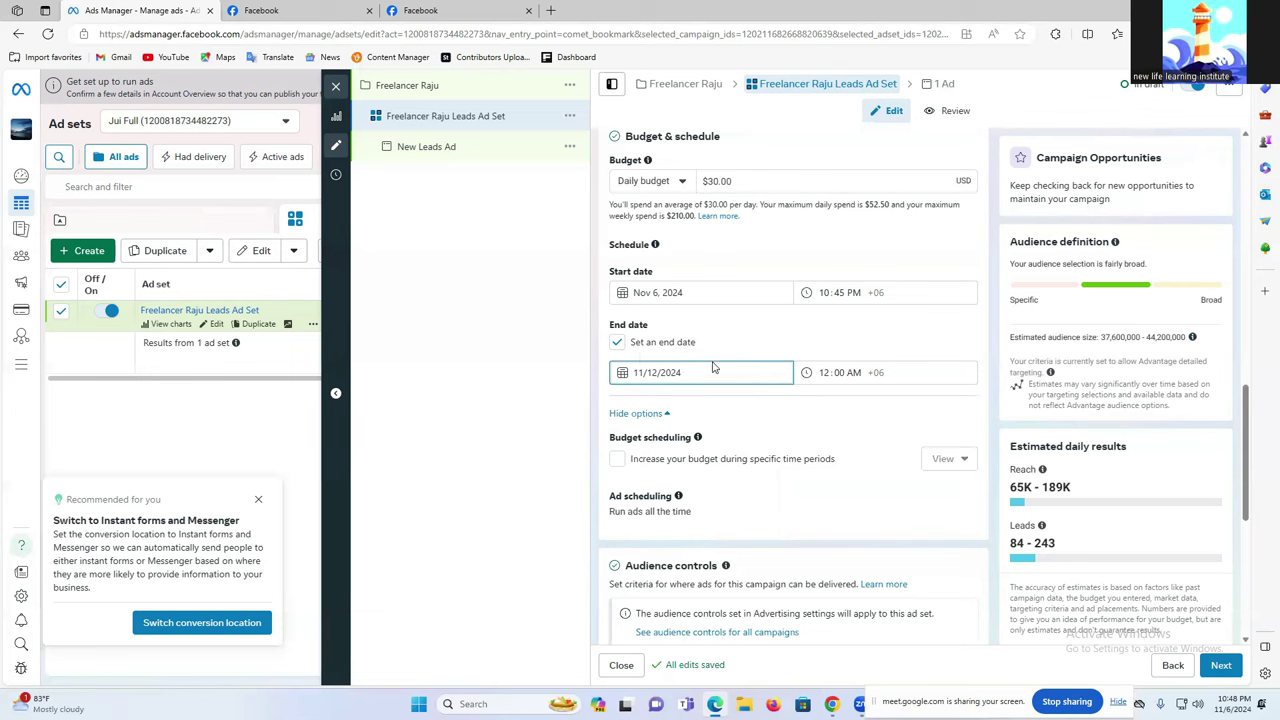
pyautogui.click(652, 372)
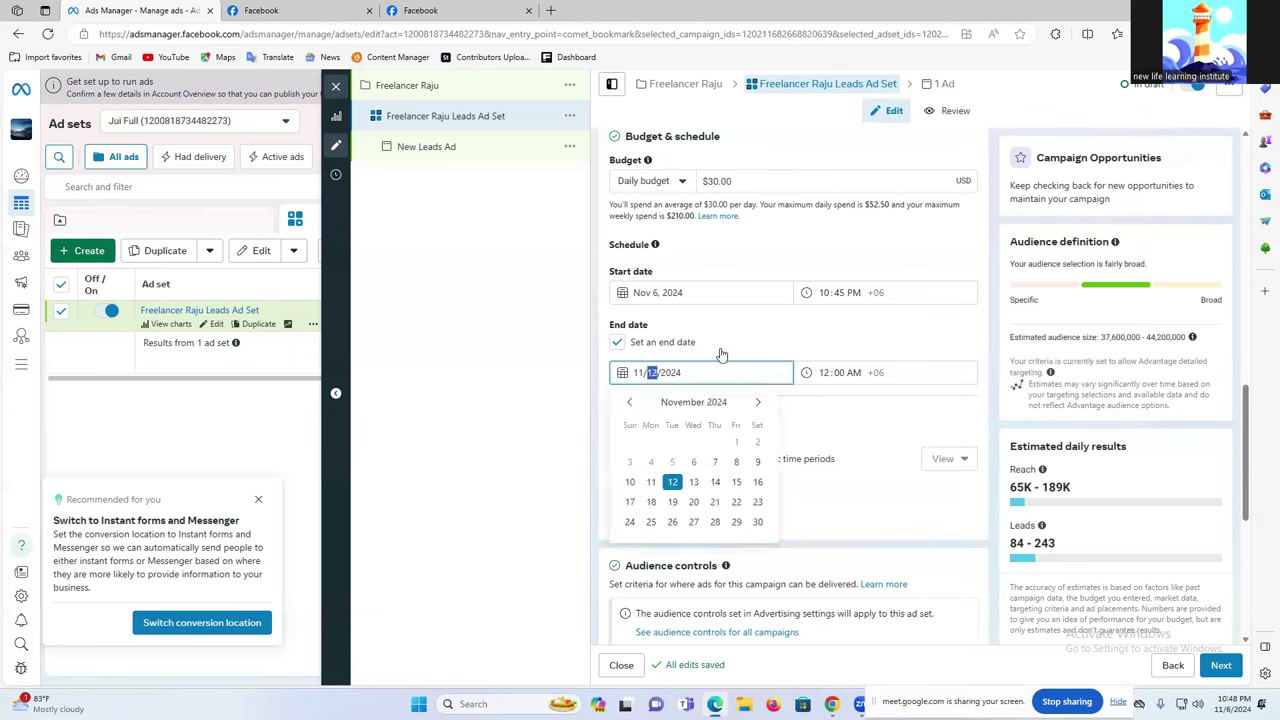
# Remove the end date from the ad set's schedule.
pyautogui.click(848, 371)
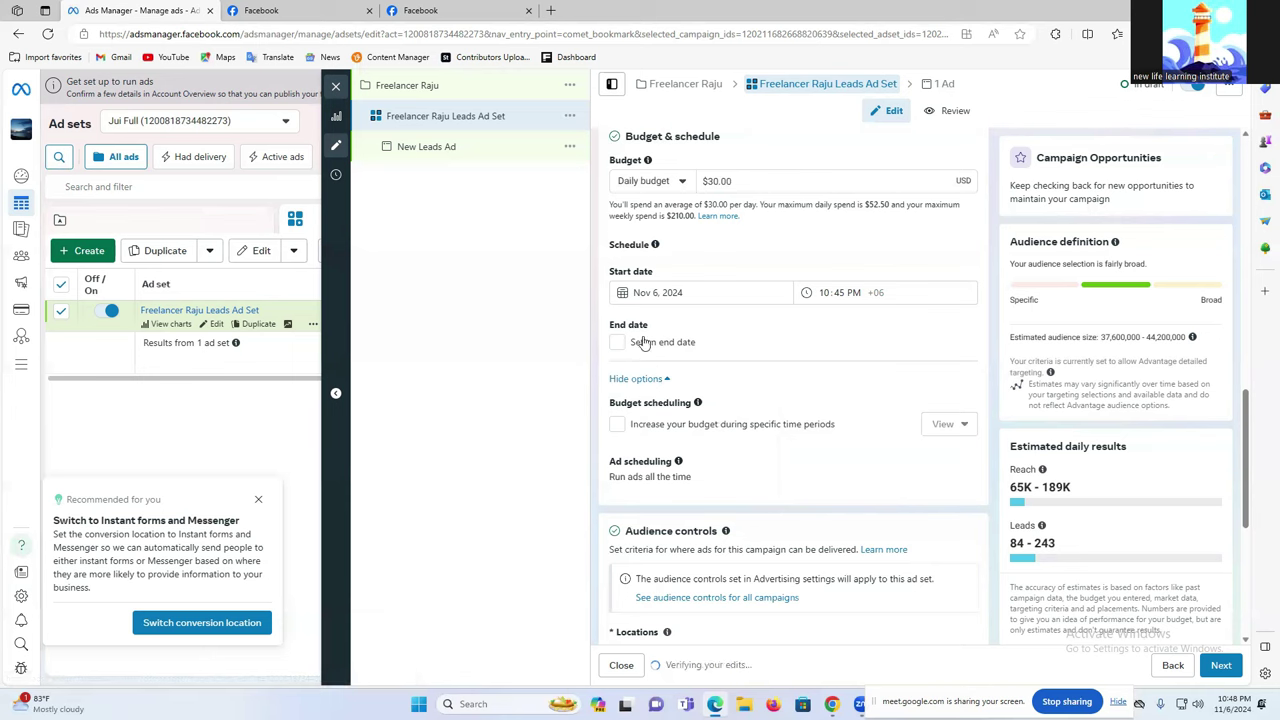
pyautogui.click(710, 297)
pyautogui.click(874, 349)
pyautogui.click(775, 347)
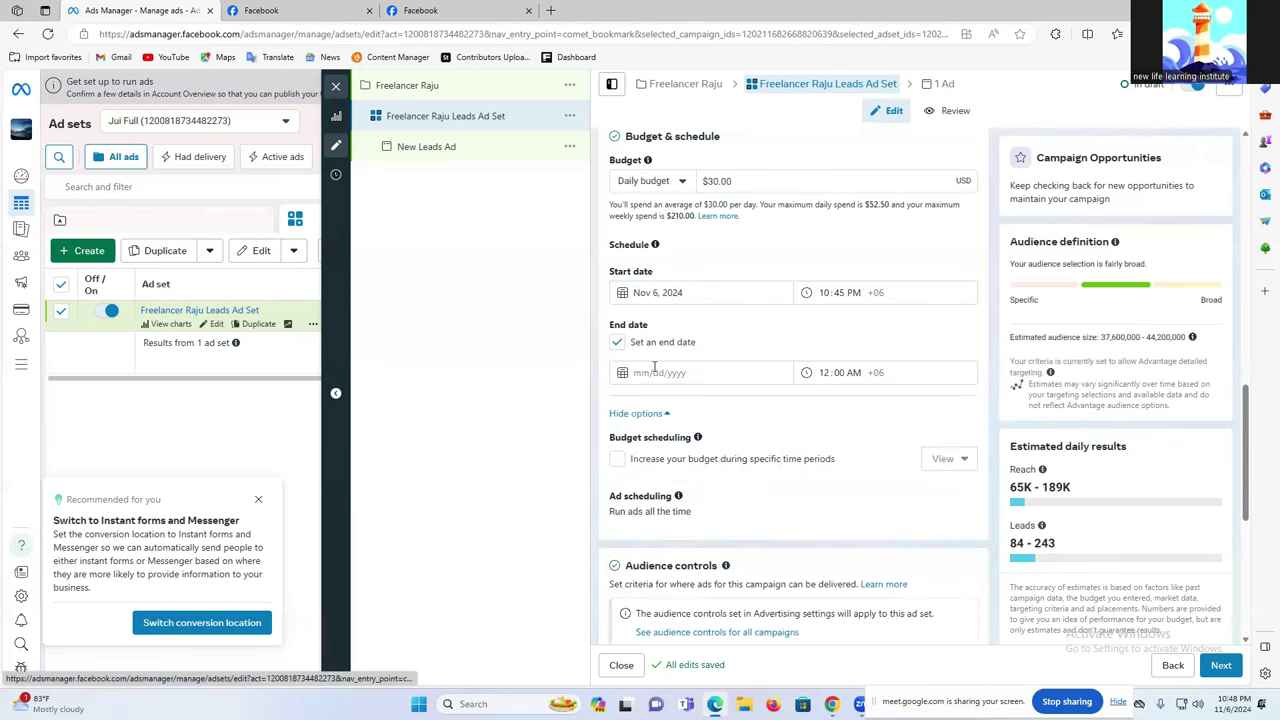
pyautogui.click(617, 343)
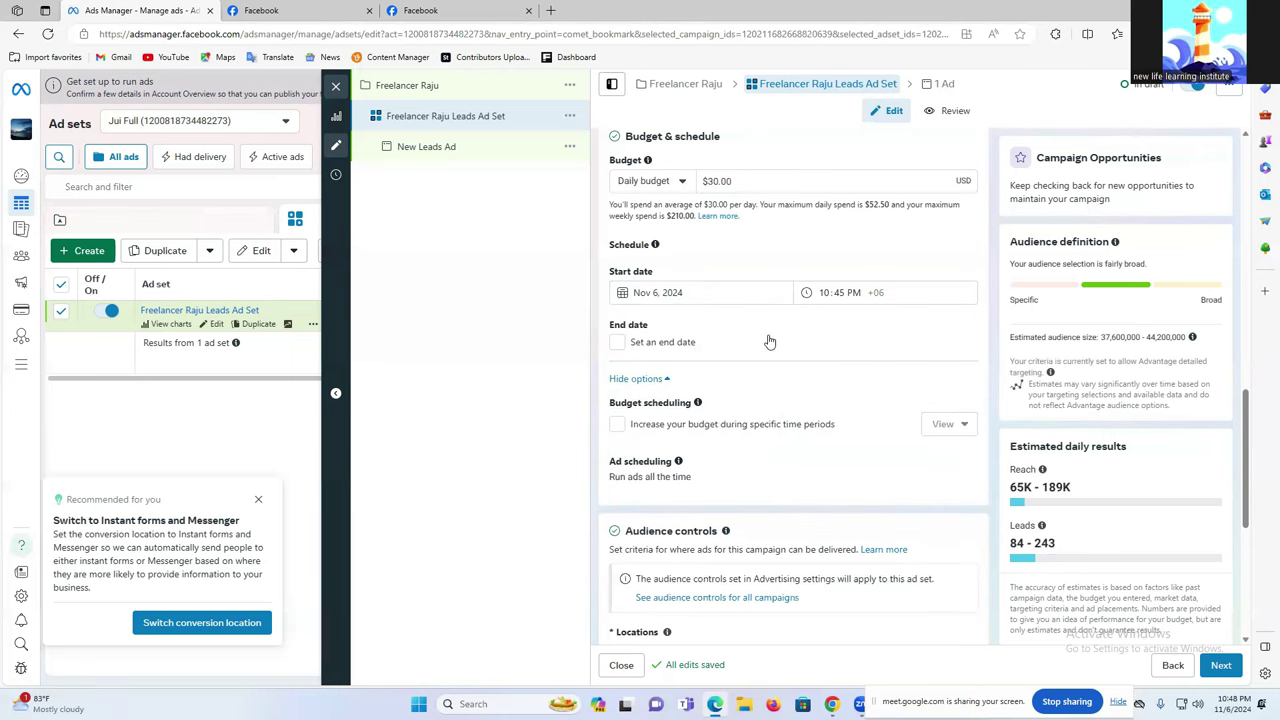
# Open the ad set's included locations under Audience controls for editing and search for Dhaka.
pyautogui.scroll(-2, 760, 338)
pyautogui.scroll(-2, 650, 350)
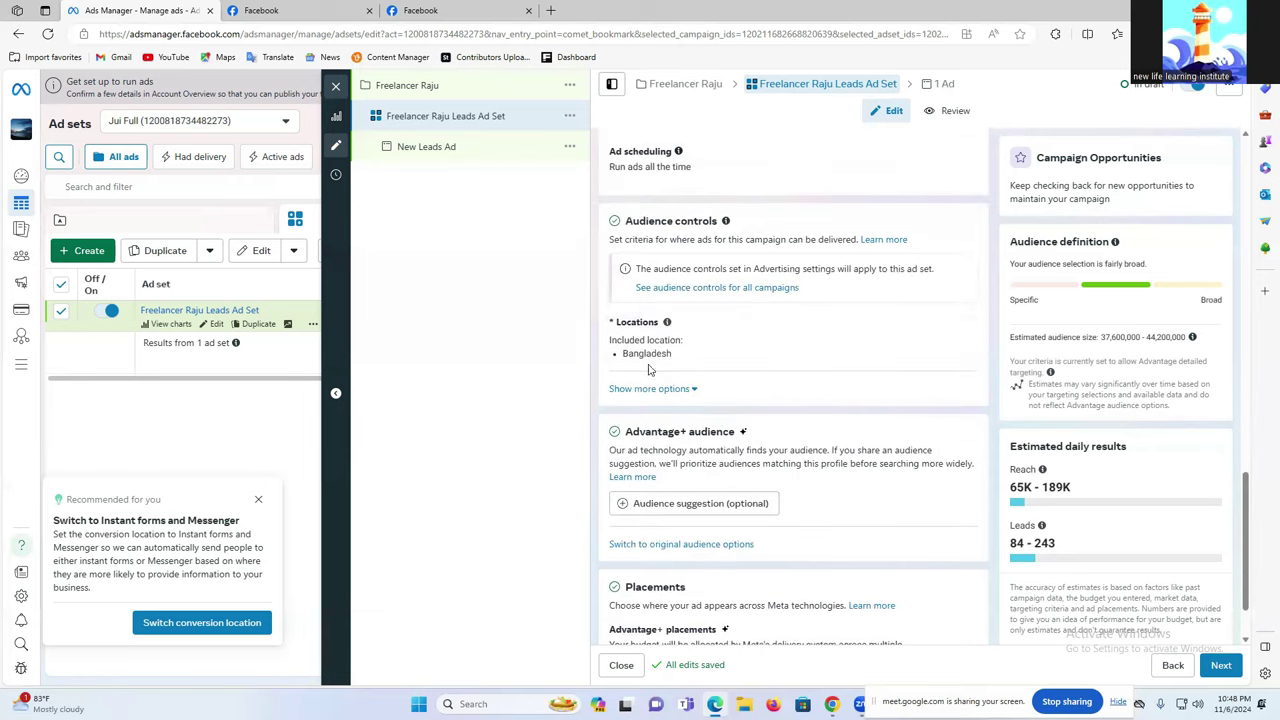
pyautogui.click(650, 358)
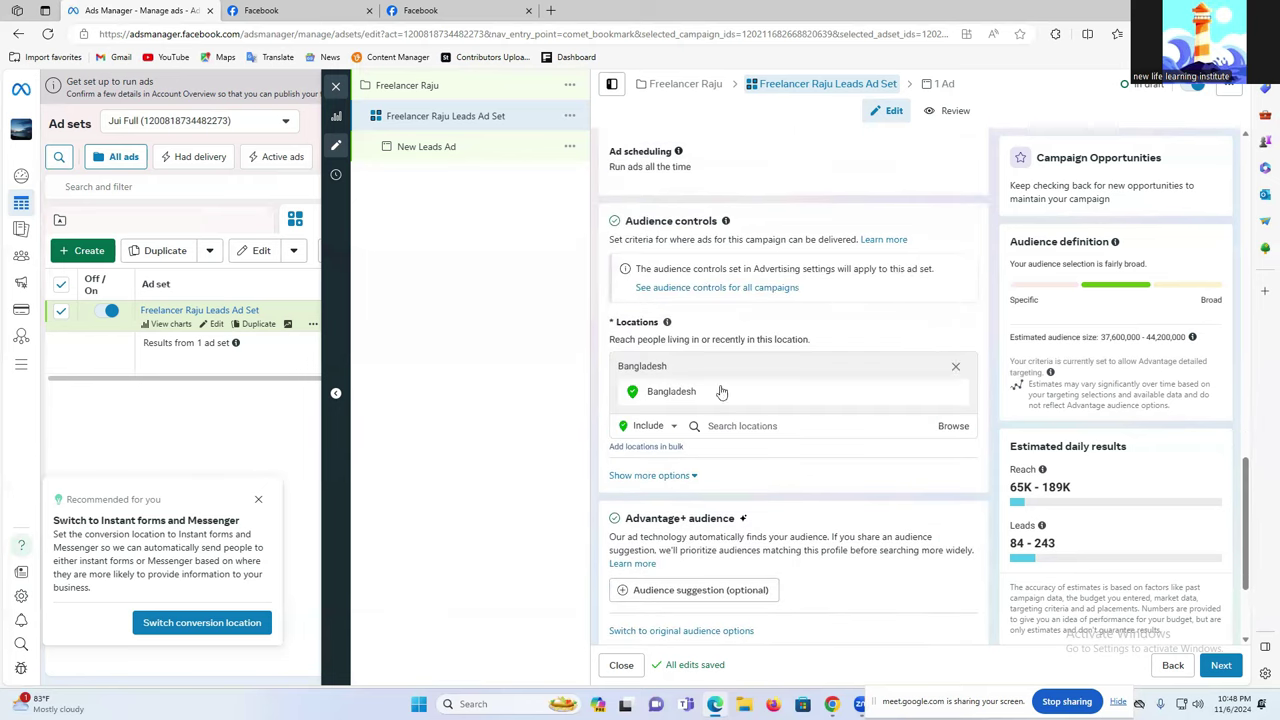
pyautogui.click(753, 427)
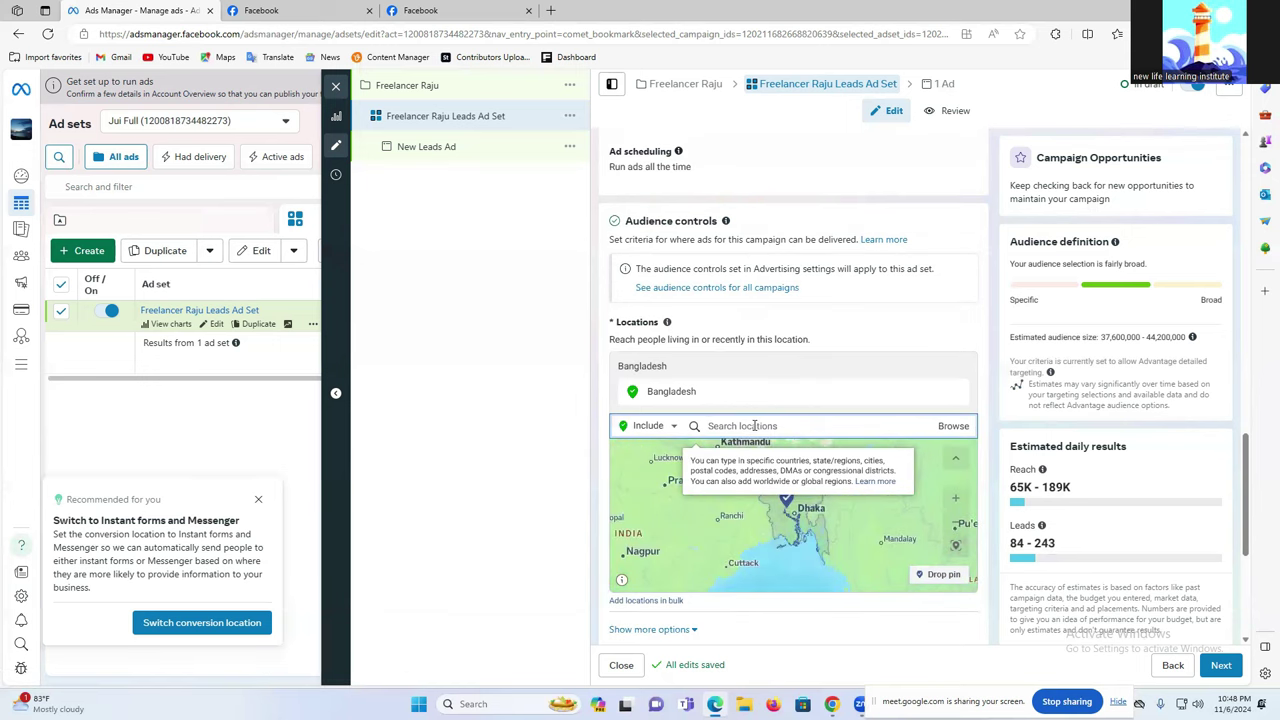
pyautogui.write('dhaka')
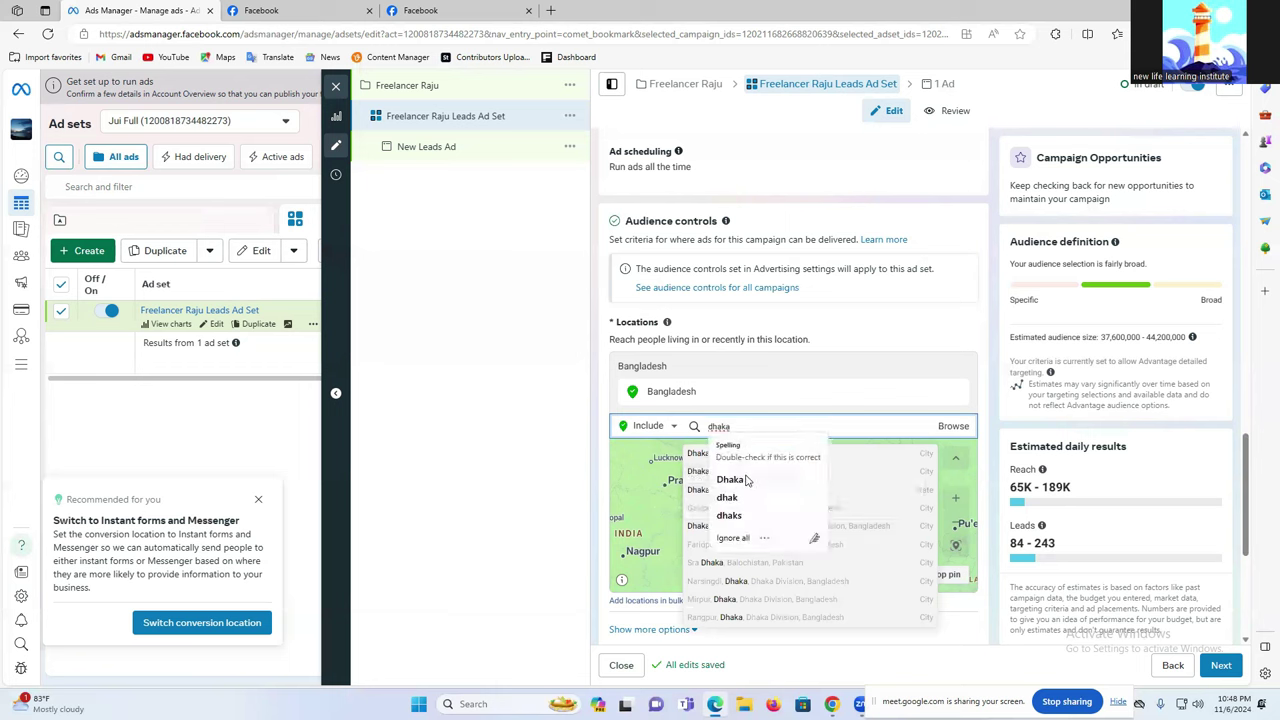
pyautogui.click(747, 476)
pyautogui.click(754, 430)
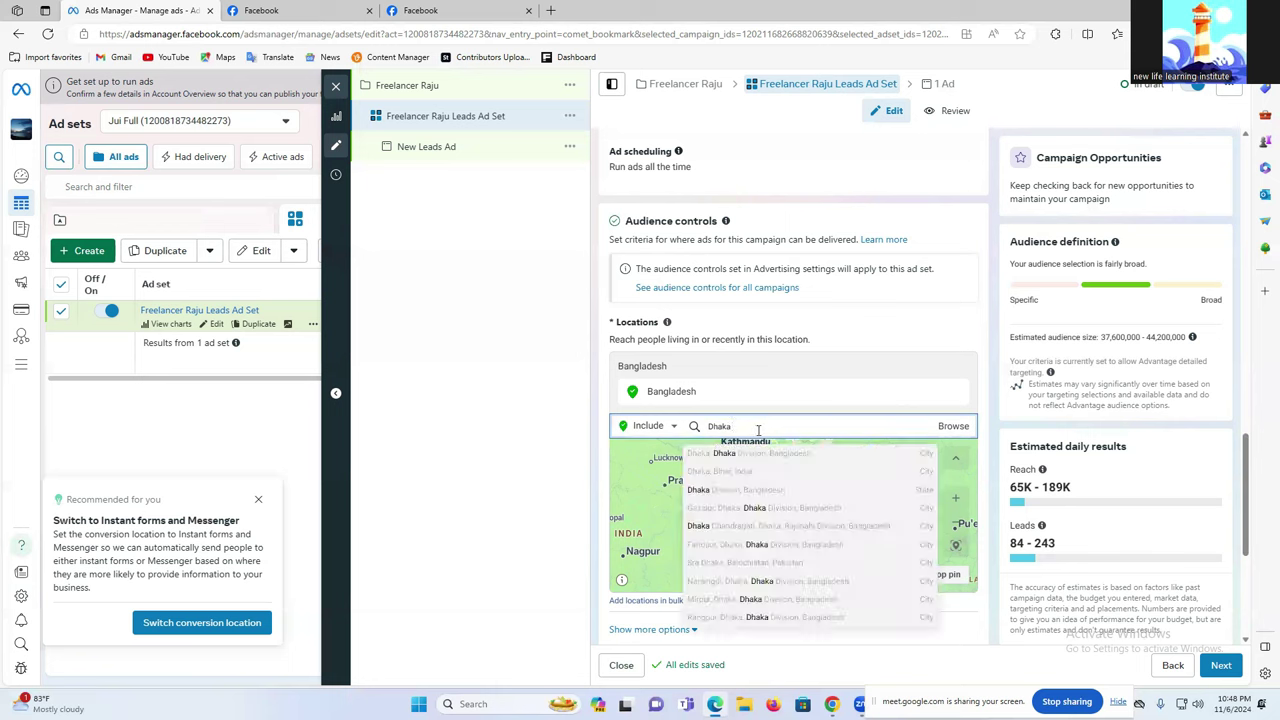
pyautogui.moveTo(727, 457)
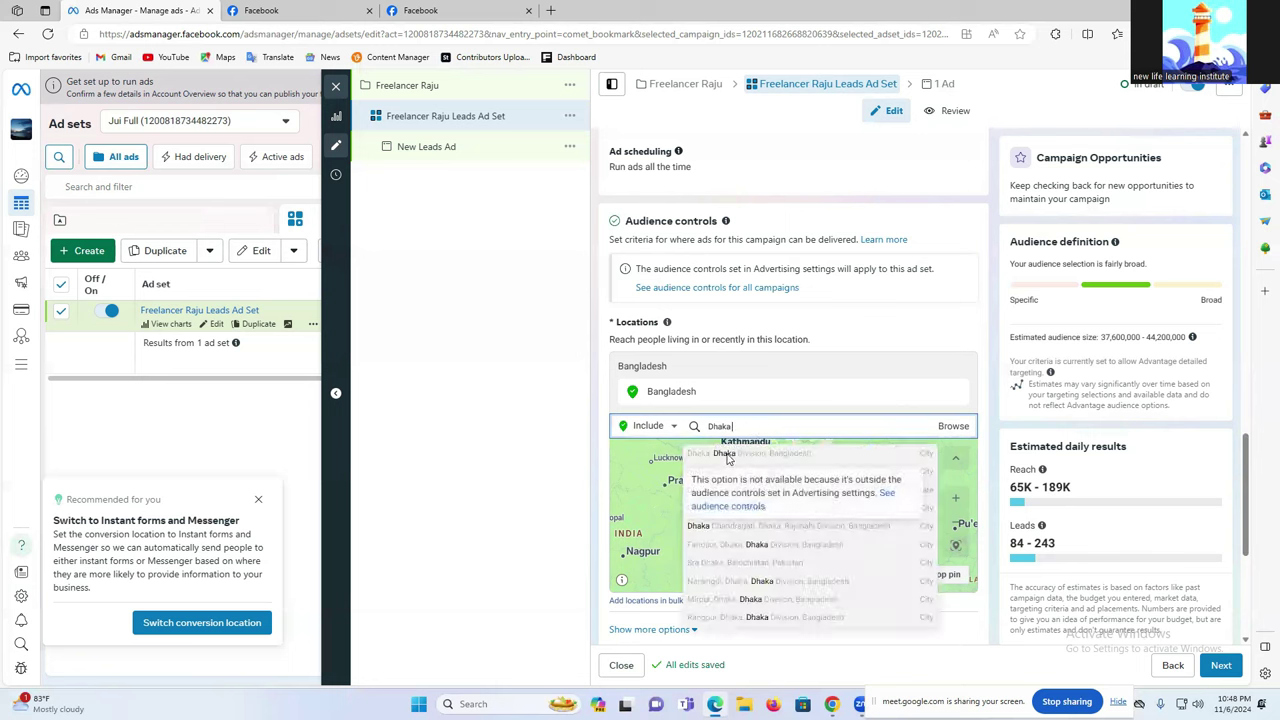
pyautogui.click(730, 506)
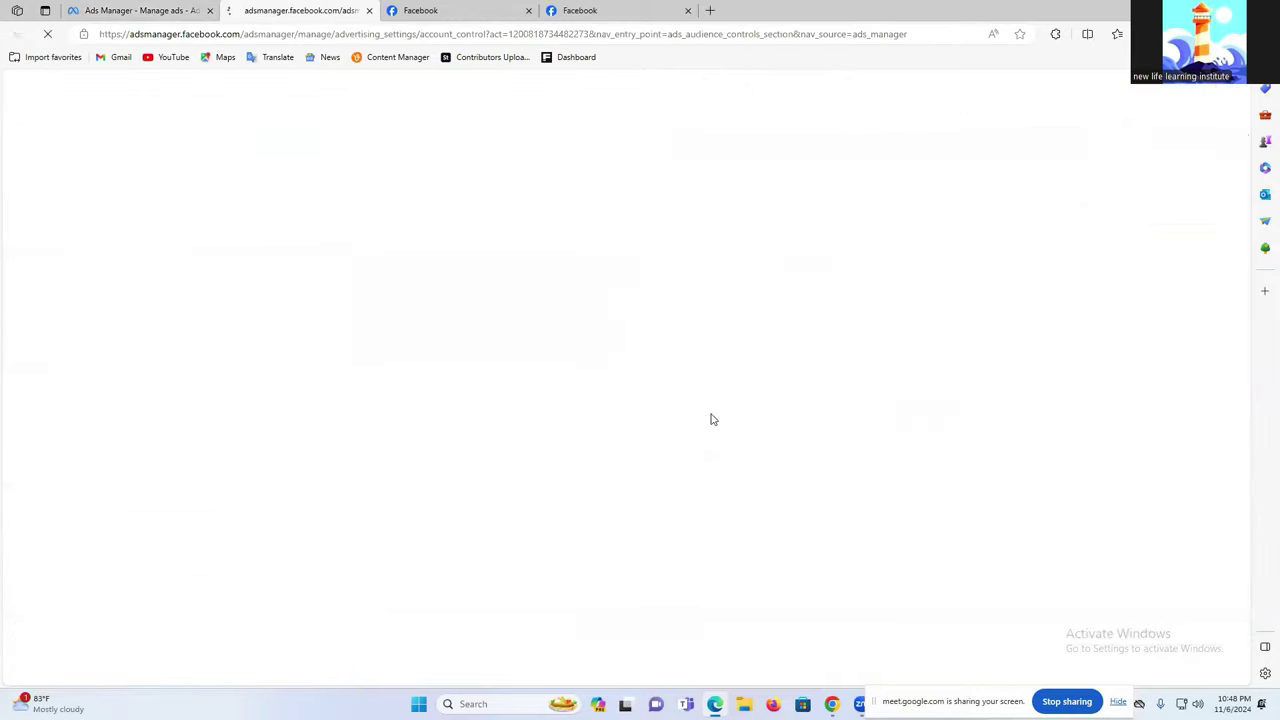
pyautogui.click(369, 10)
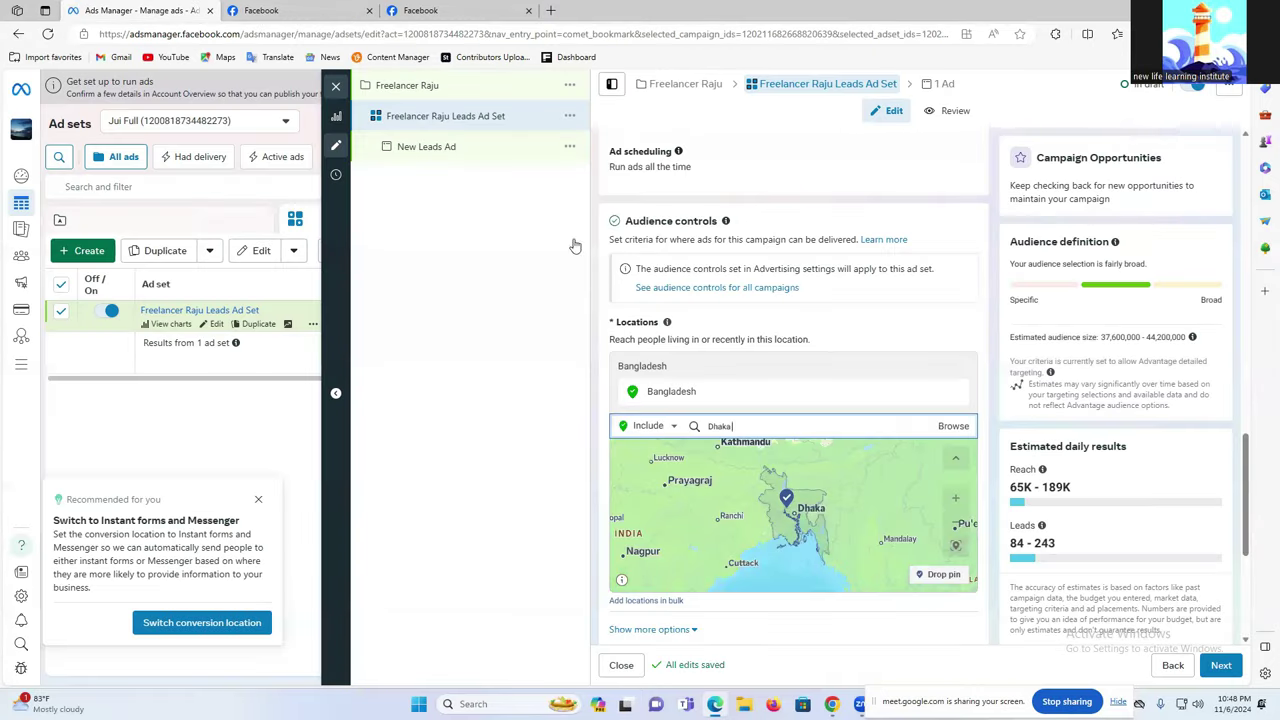
# Target Dhaka, Dhaka Division instead of all of Bangladesh, with a radius of 50 mi.
pyautogui.doubleClick(744, 430)
pyautogui.press('BackSpace')
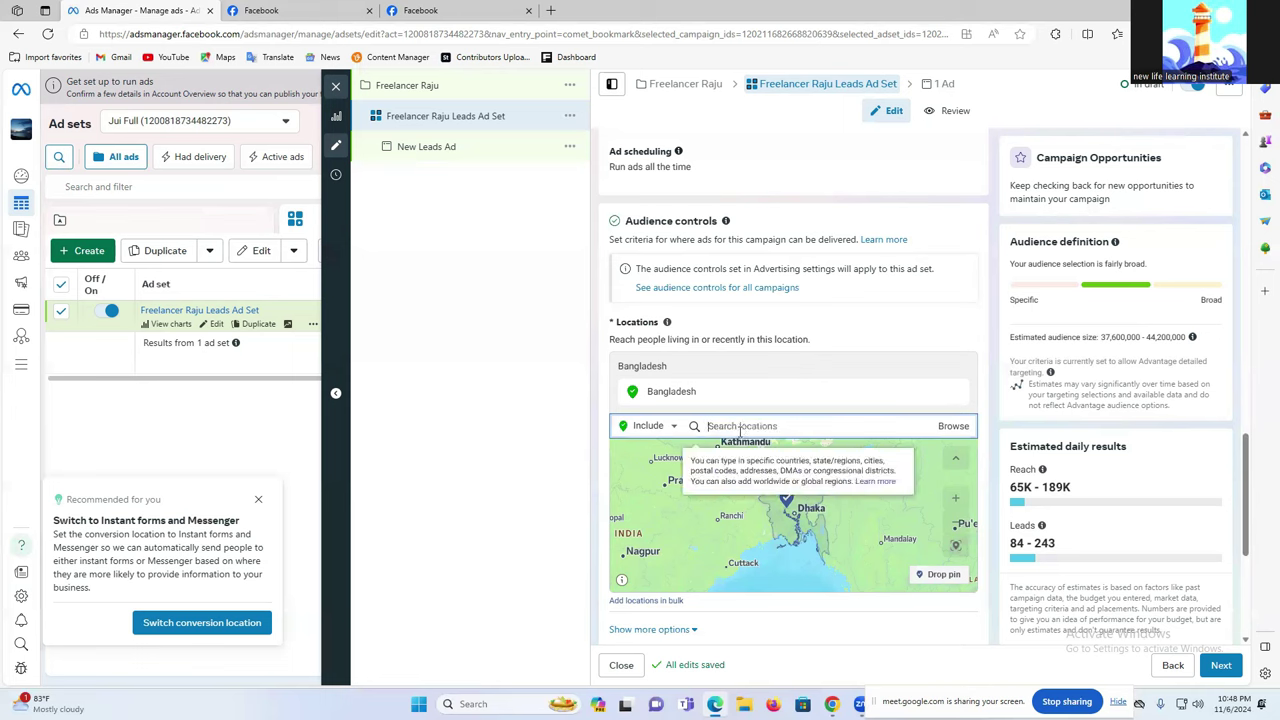
pyautogui.write('dhaka')
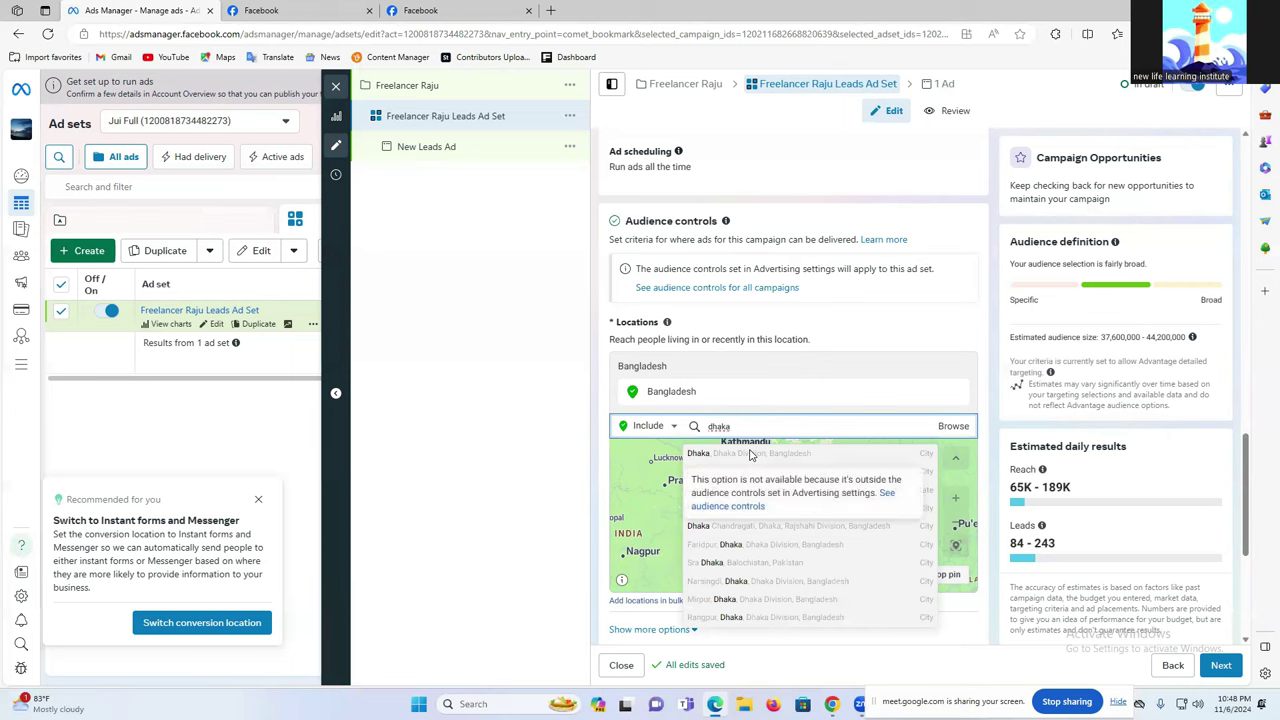
pyautogui.click(751, 455)
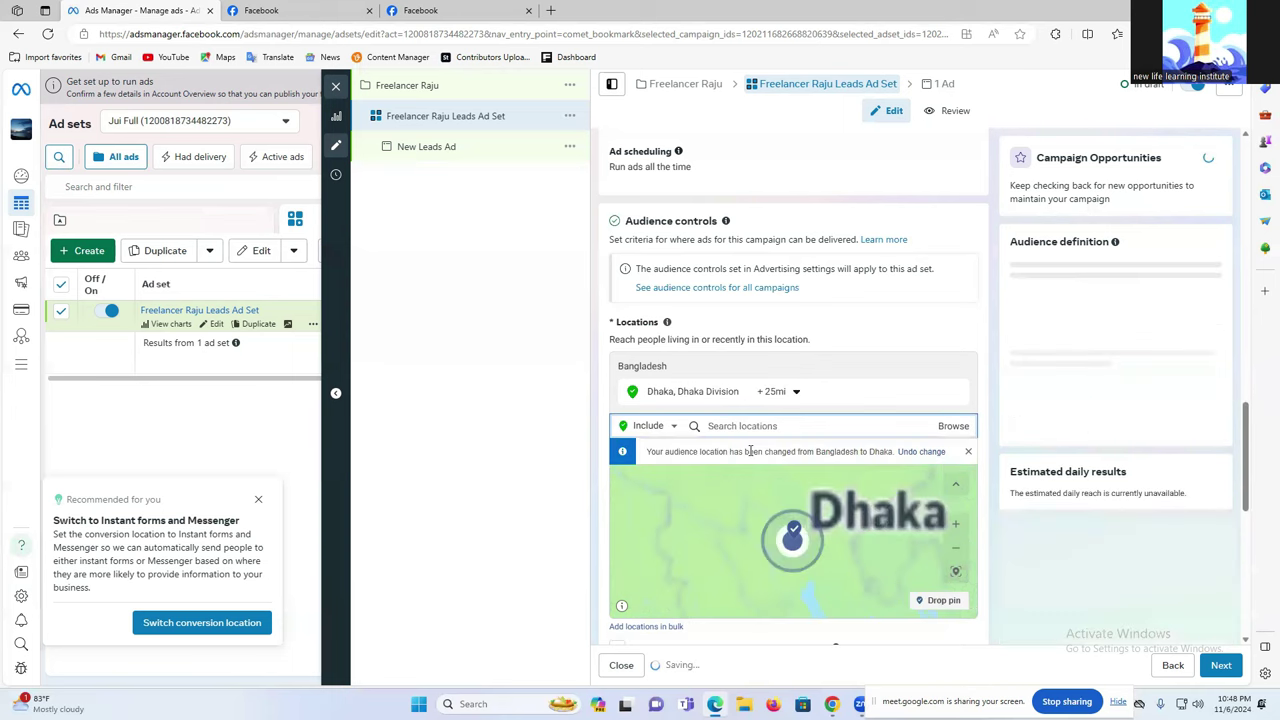
pyautogui.click(781, 393)
pyautogui.moveTo(789, 481); pyautogui.dragTo(825, 482)
pyautogui.click(880, 414)
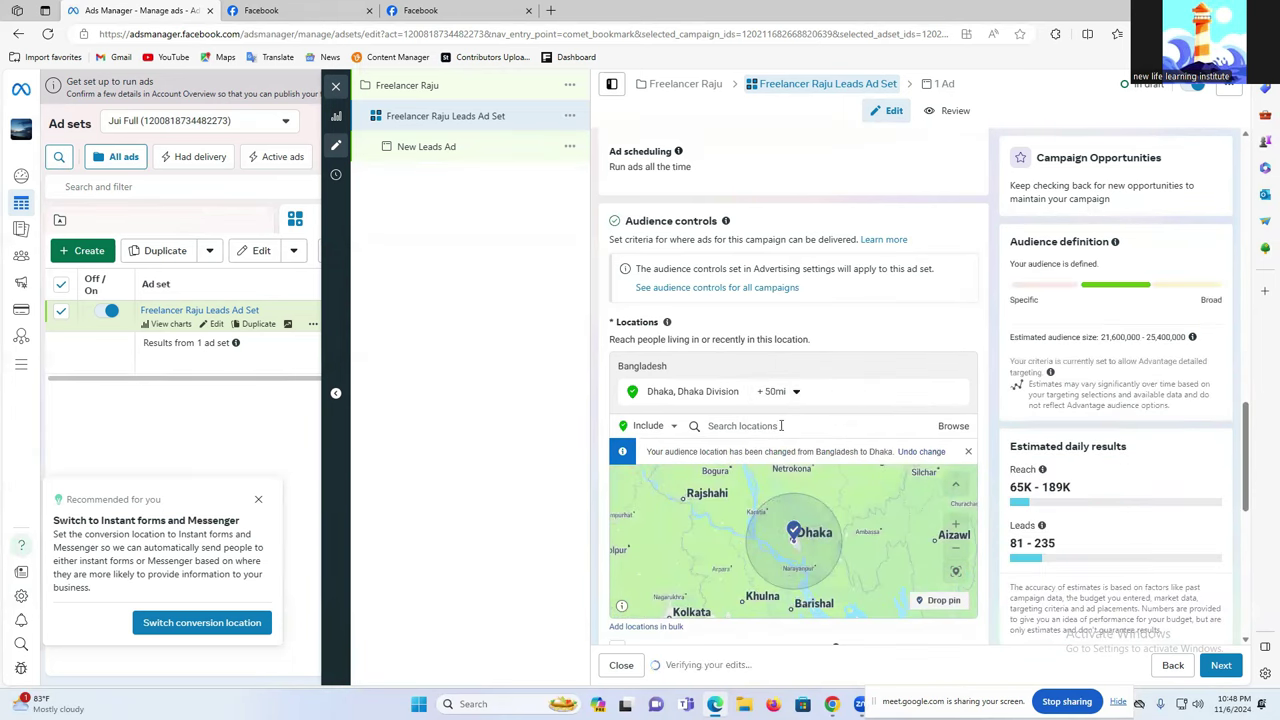
# Add Tangail, Dhaka Division as an included location with a radius of 50 mi.
pyautogui.click(738, 426)
pyautogui.write('tangail')
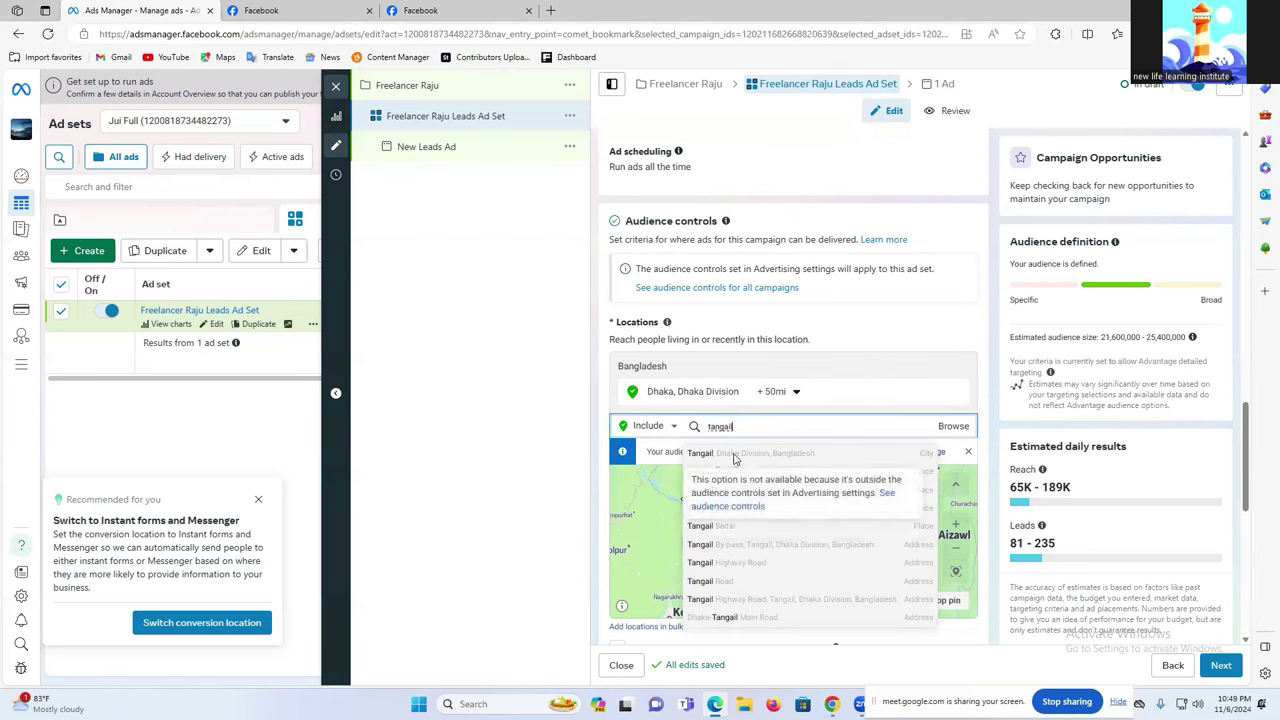
pyautogui.click(734, 456)
pyautogui.click(798, 424)
pyautogui.moveTo(798, 516); pyautogui.dragTo(831, 513)
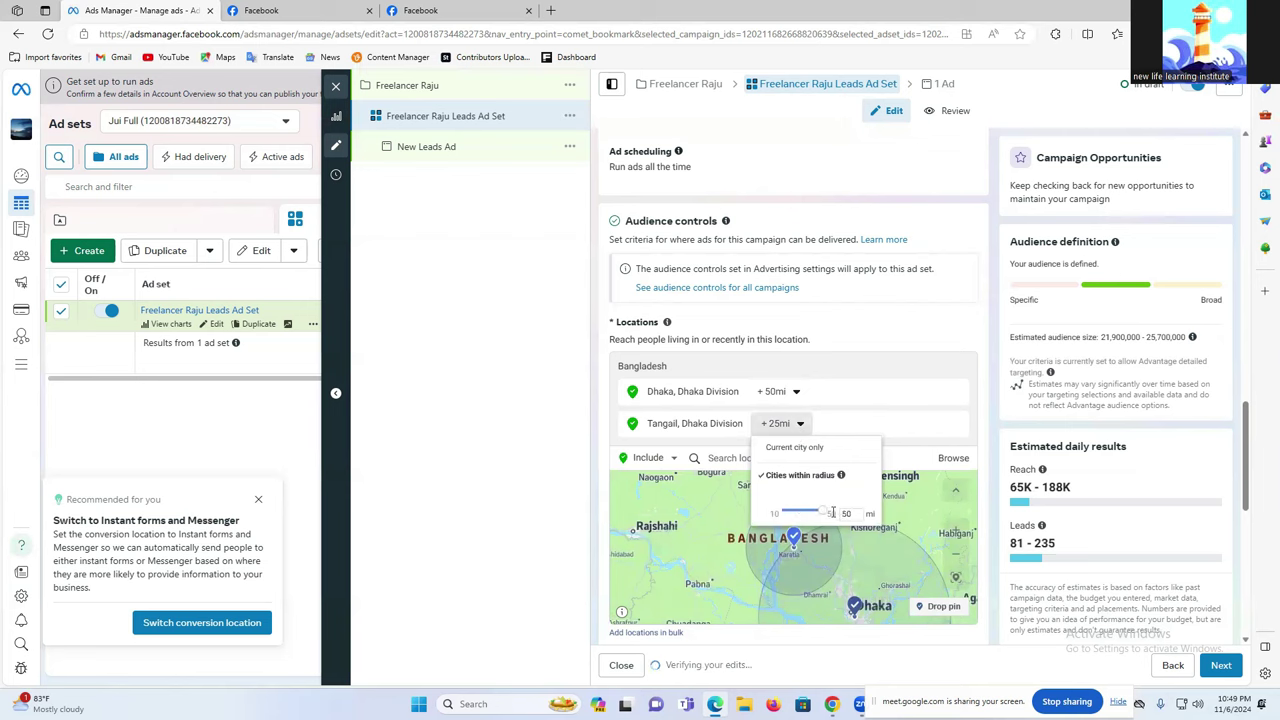
pyautogui.click(781, 428)
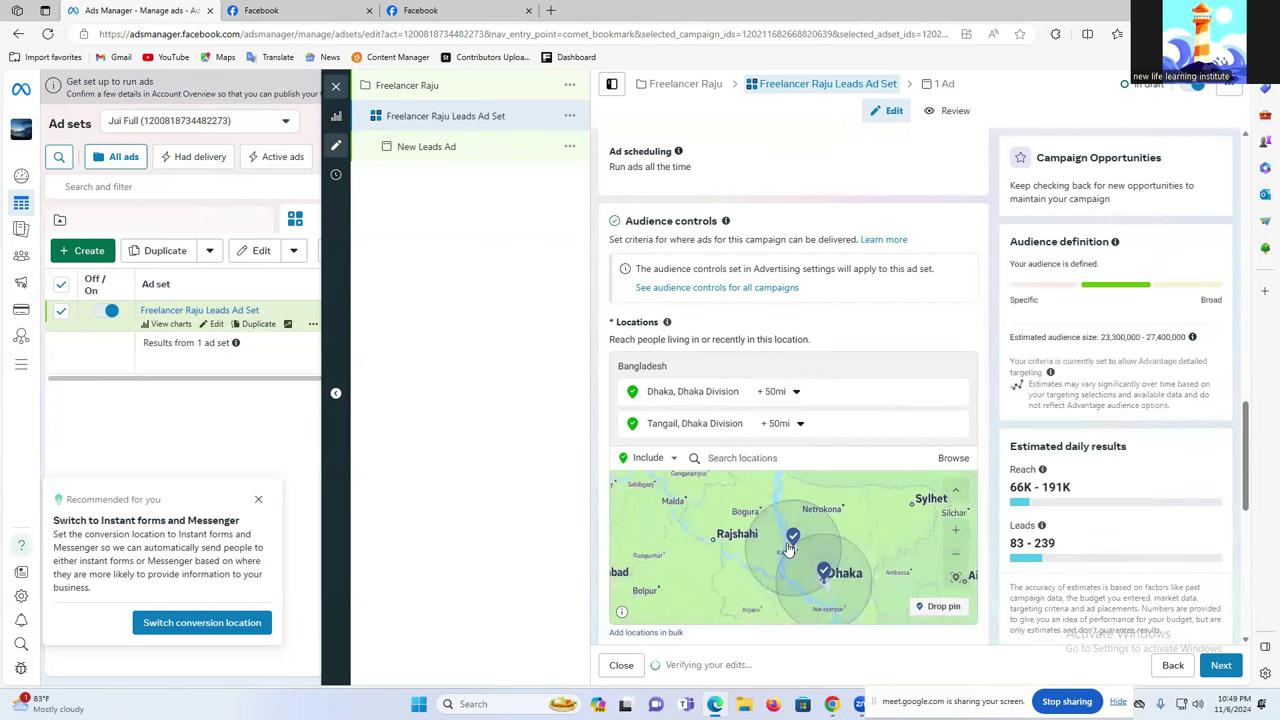
# Add Chottgram City Dress House as an included location in Bangladesh with a radius of 50 mi.
pyautogui.click(743, 457)
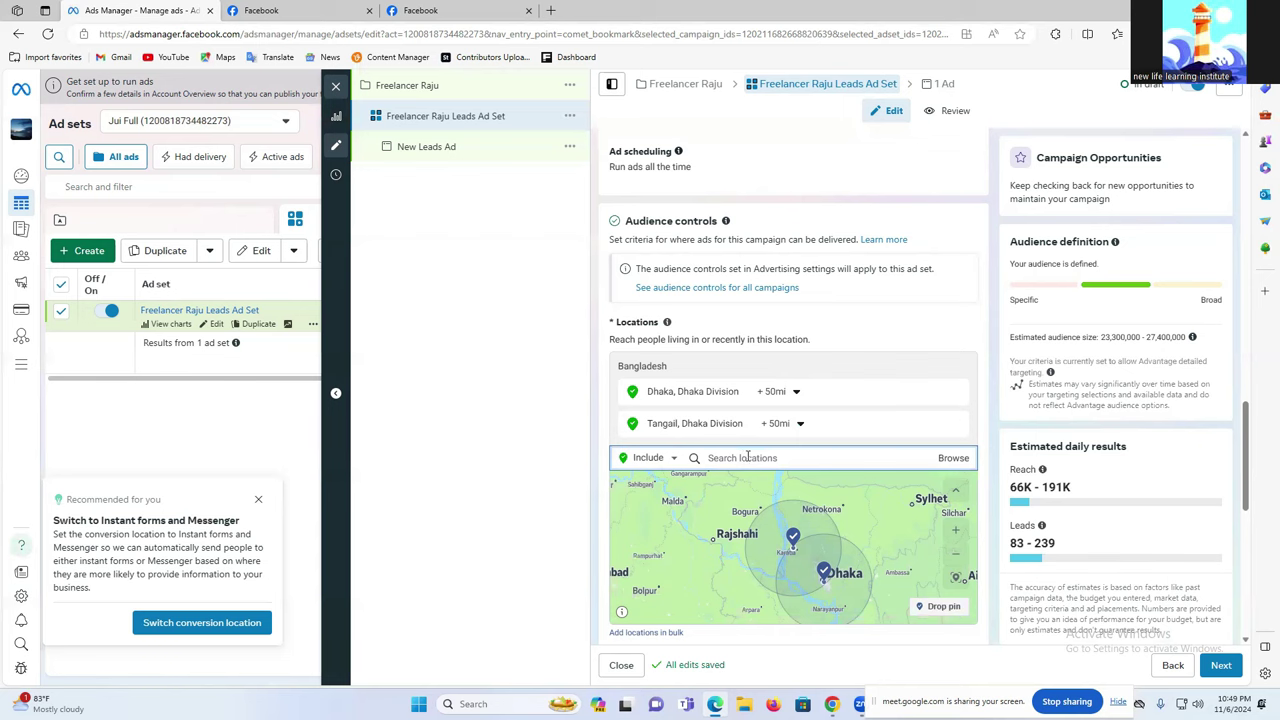
pyautogui.write('dho')
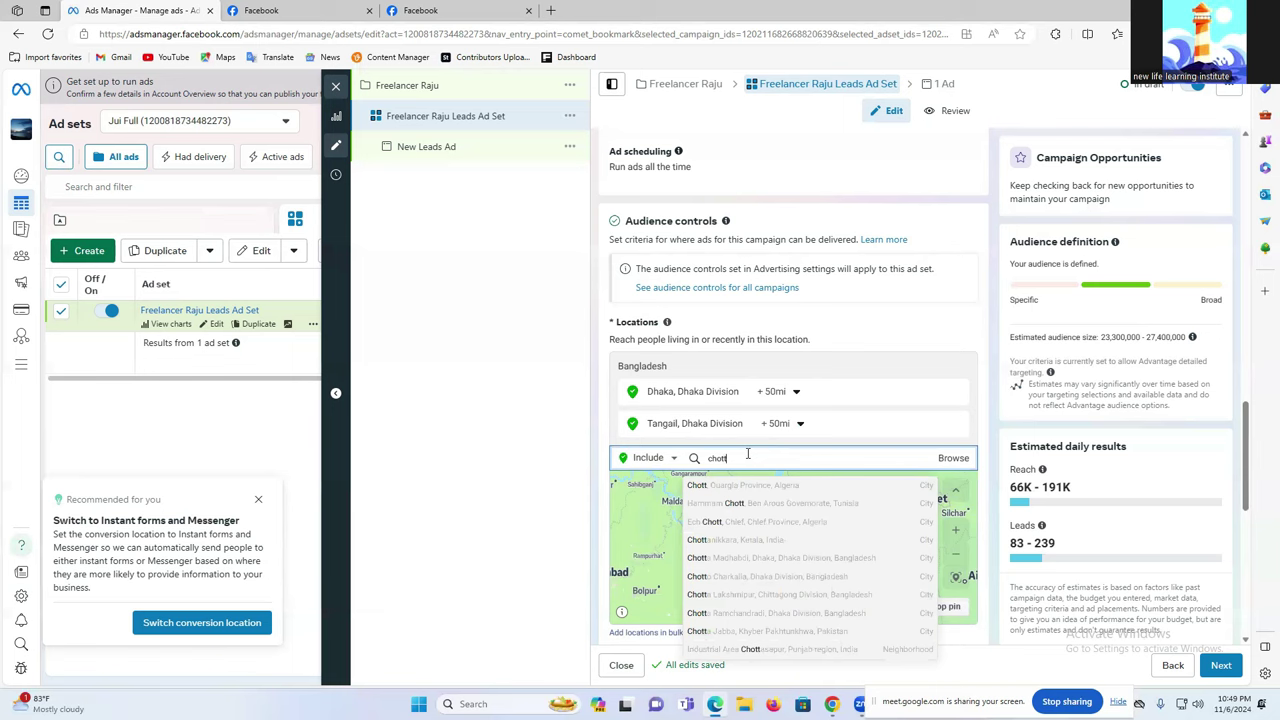
pyautogui.write('r')
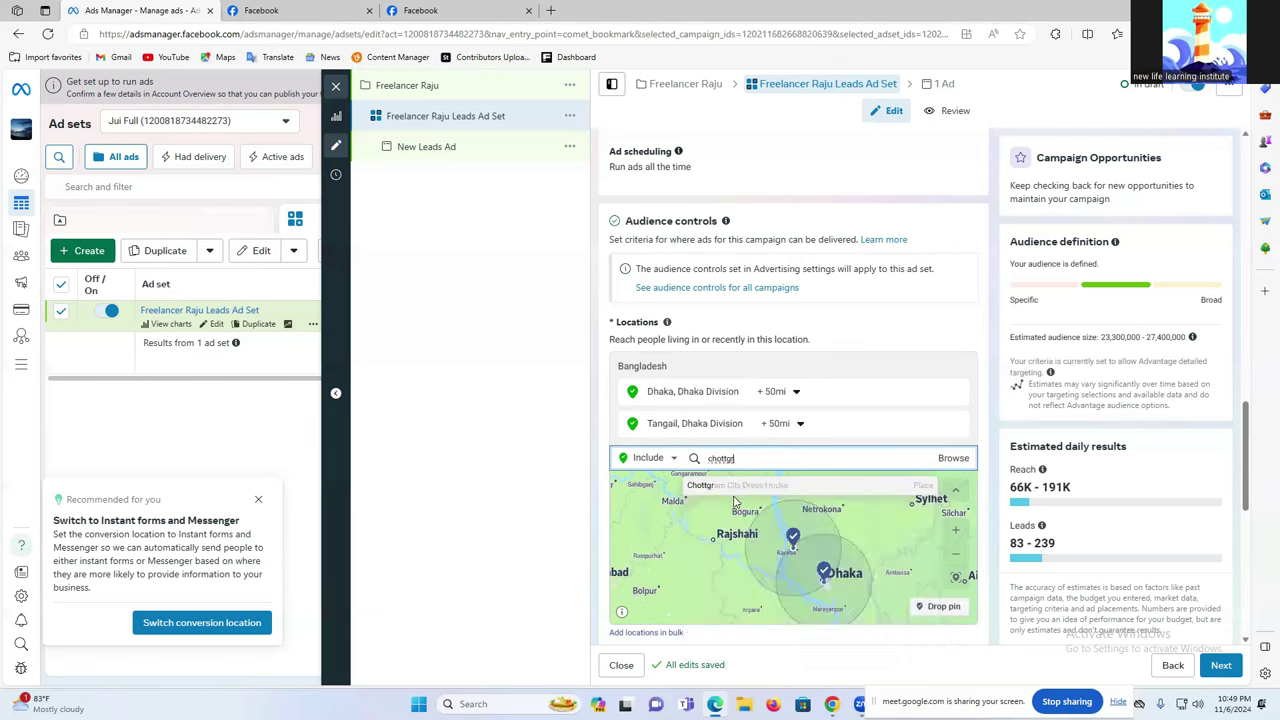
pyautogui.click(738, 487)
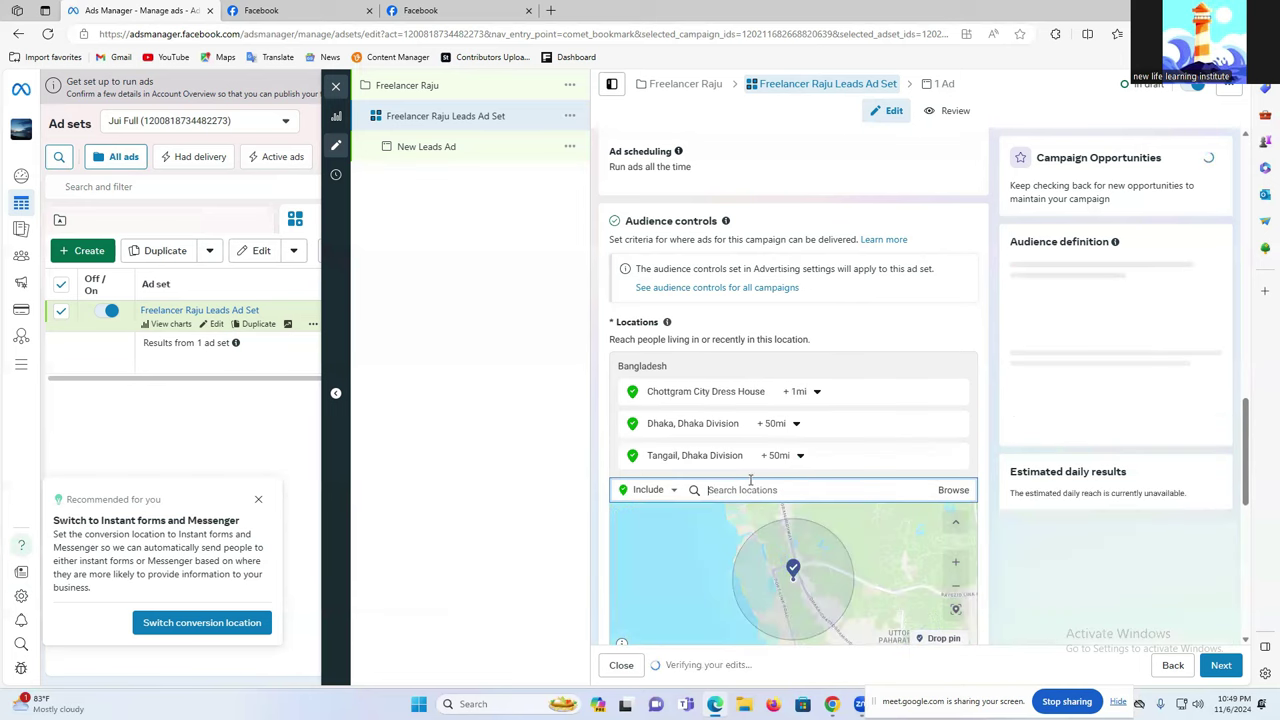
pyautogui.click(800, 390)
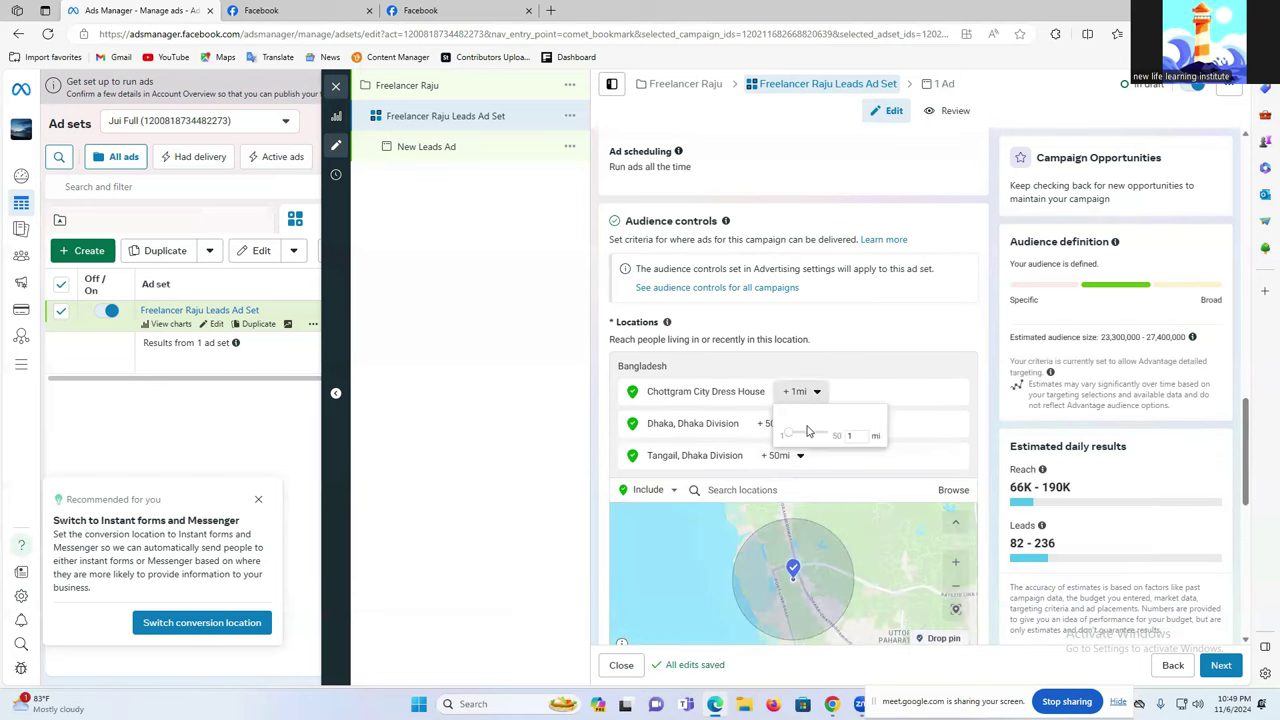
pyautogui.moveTo(808, 433); pyautogui.dragTo(838, 434)
pyautogui.click(762, 489)
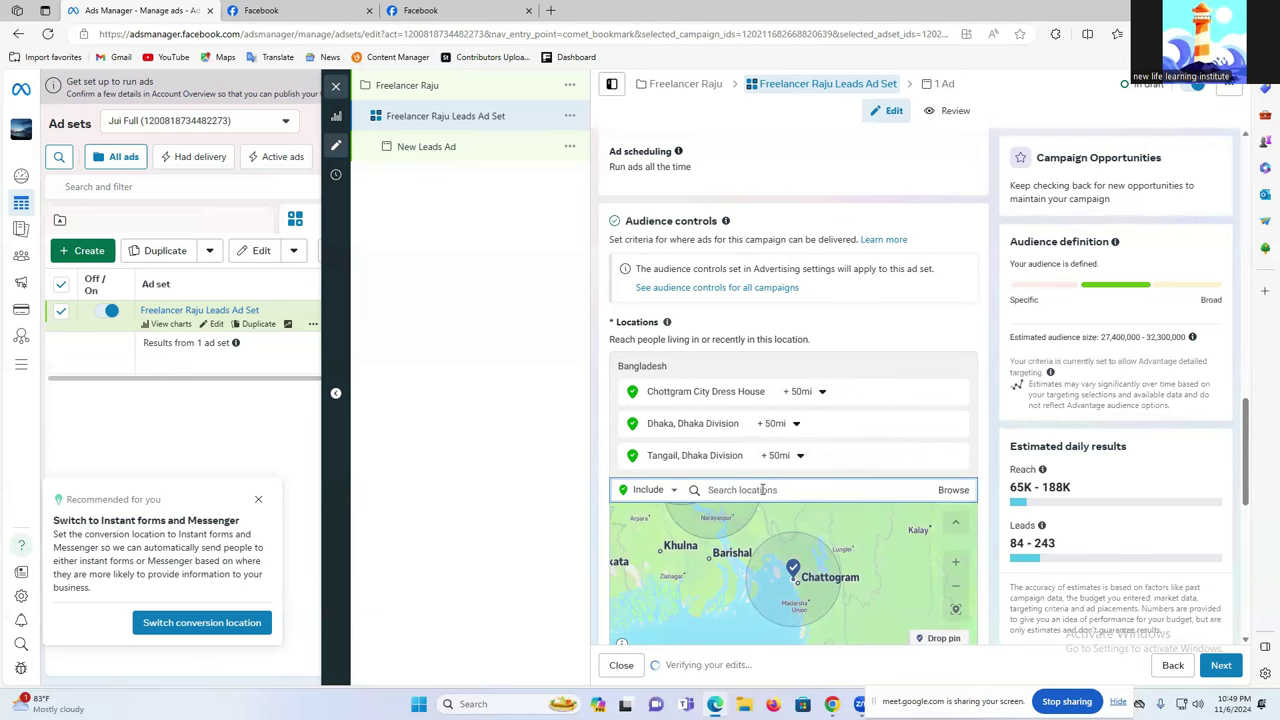
# Switch to Chrome, search Google for "bangladesh all district" and open the Wikipedia article Districts of Bangladesh.
pyautogui.click(550, 10)
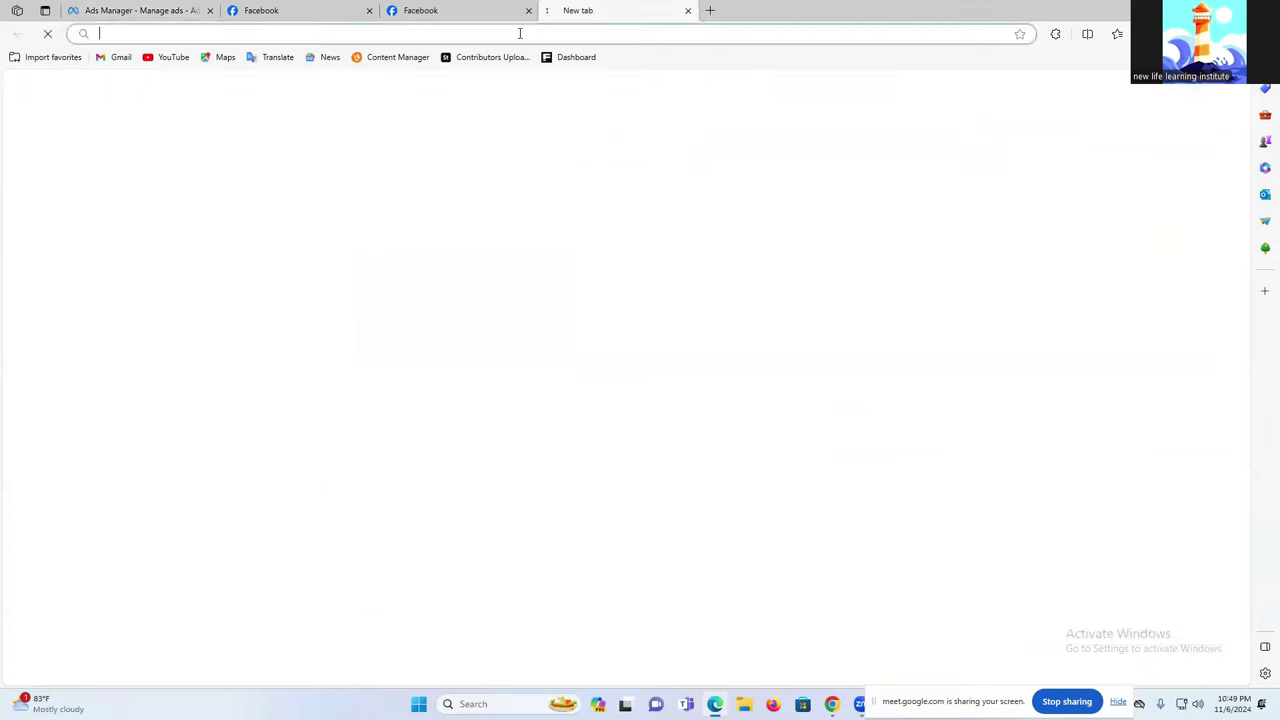
pyautogui.moveTo(831, 704)
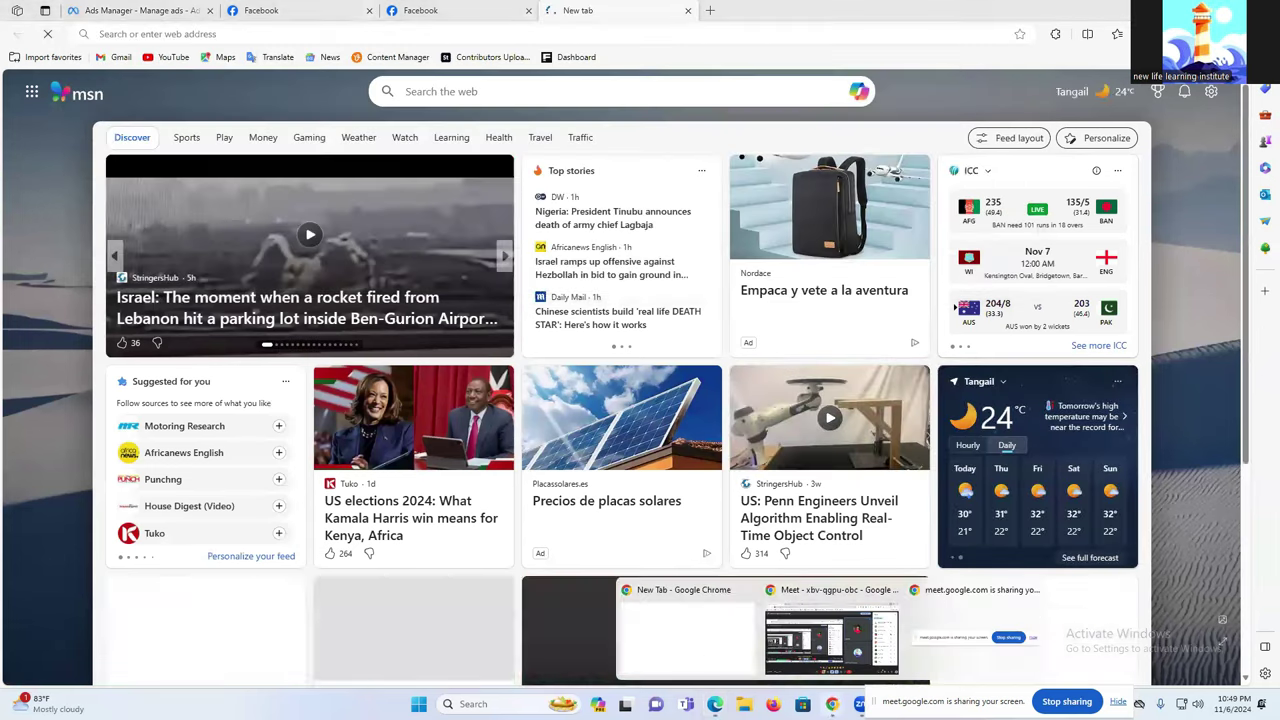
pyautogui.click(748, 642)
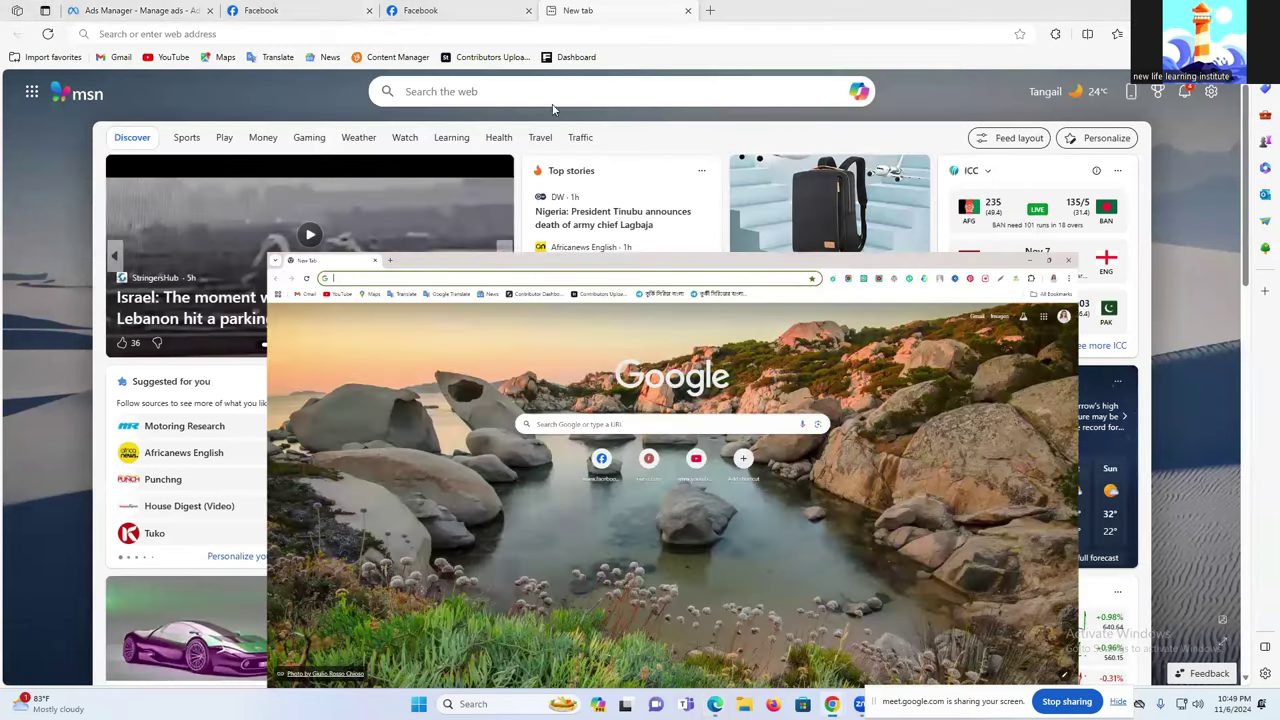
pyautogui.click(500, 42)
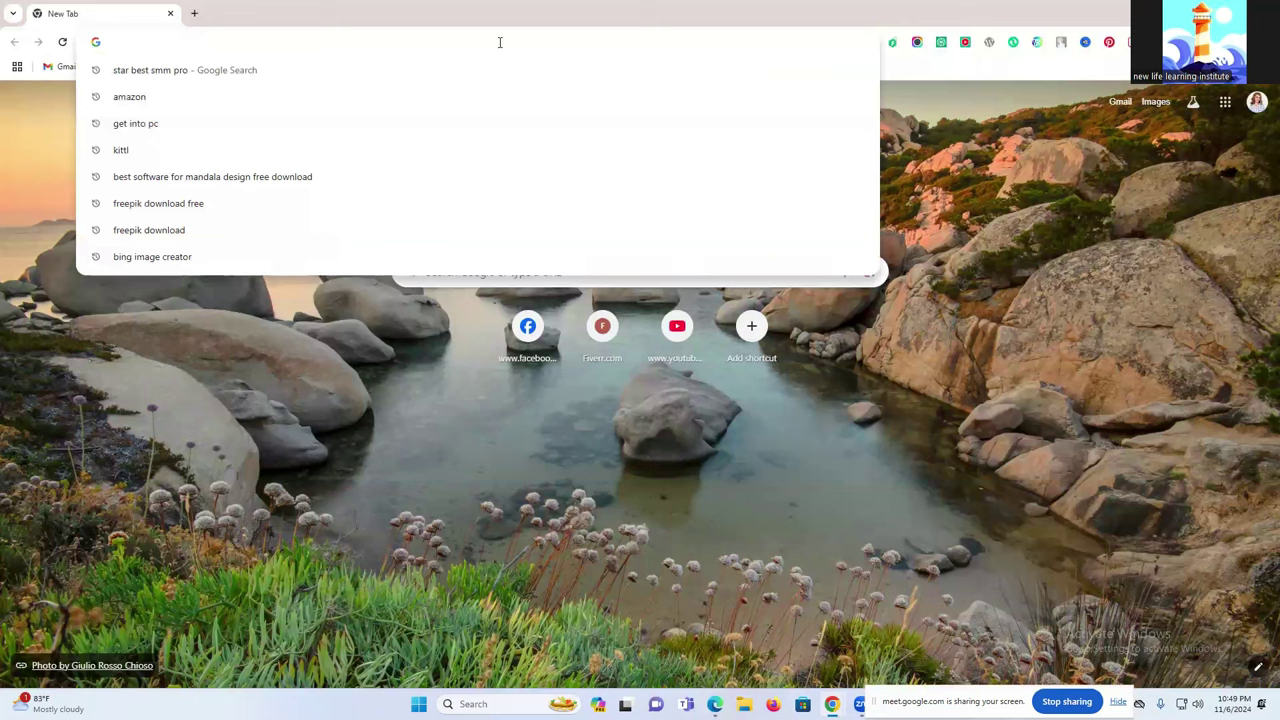
pyautogui.write('bangla')
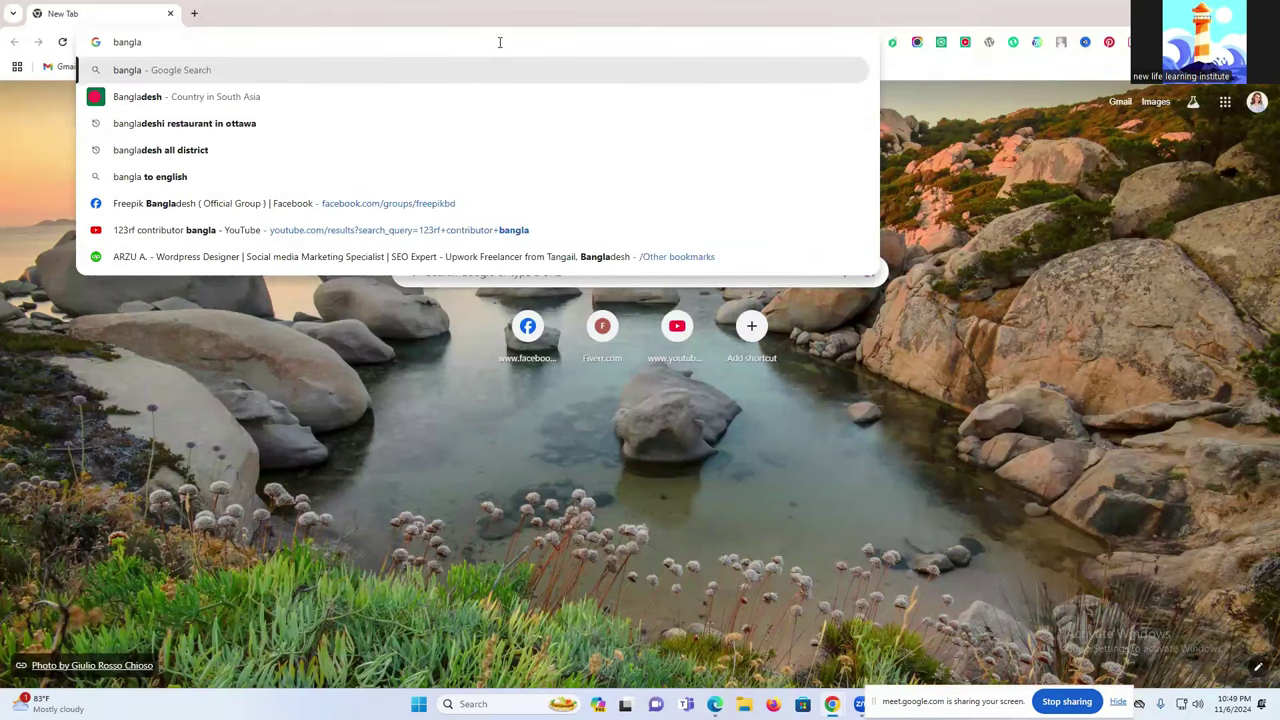
pyautogui.click(170, 152)
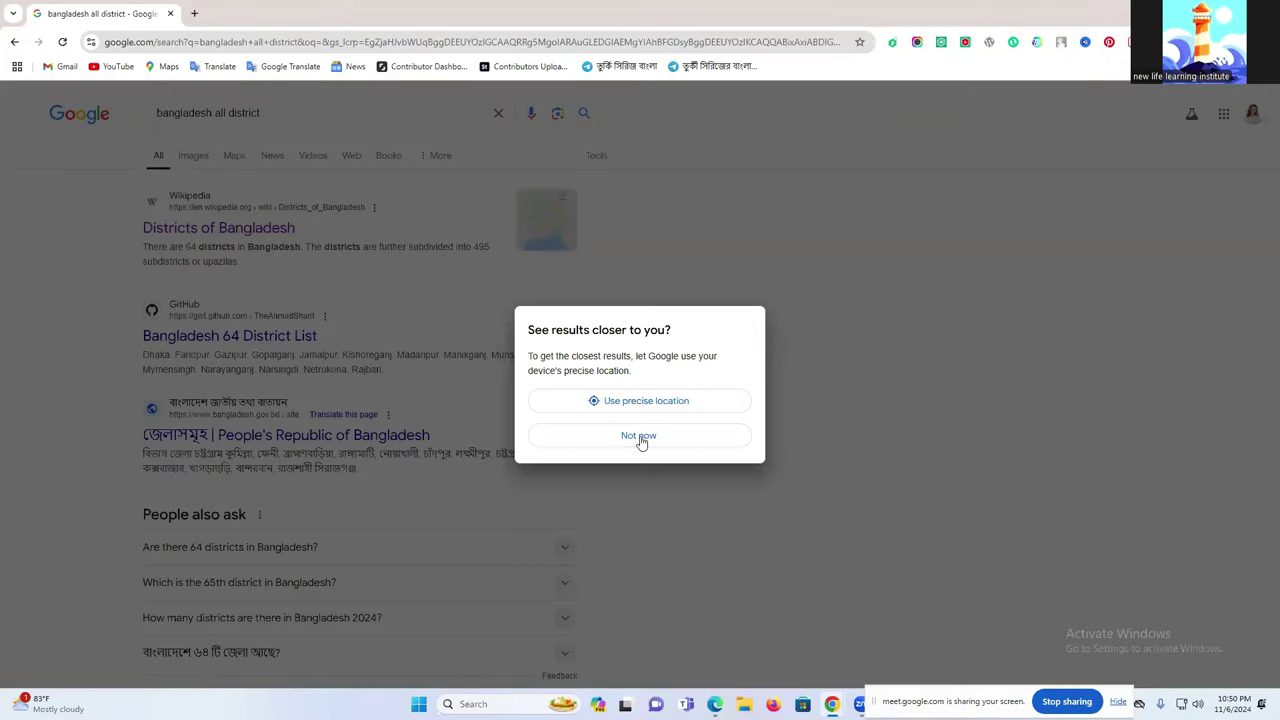
pyautogui.click(641, 437)
pyautogui.click(217, 230)
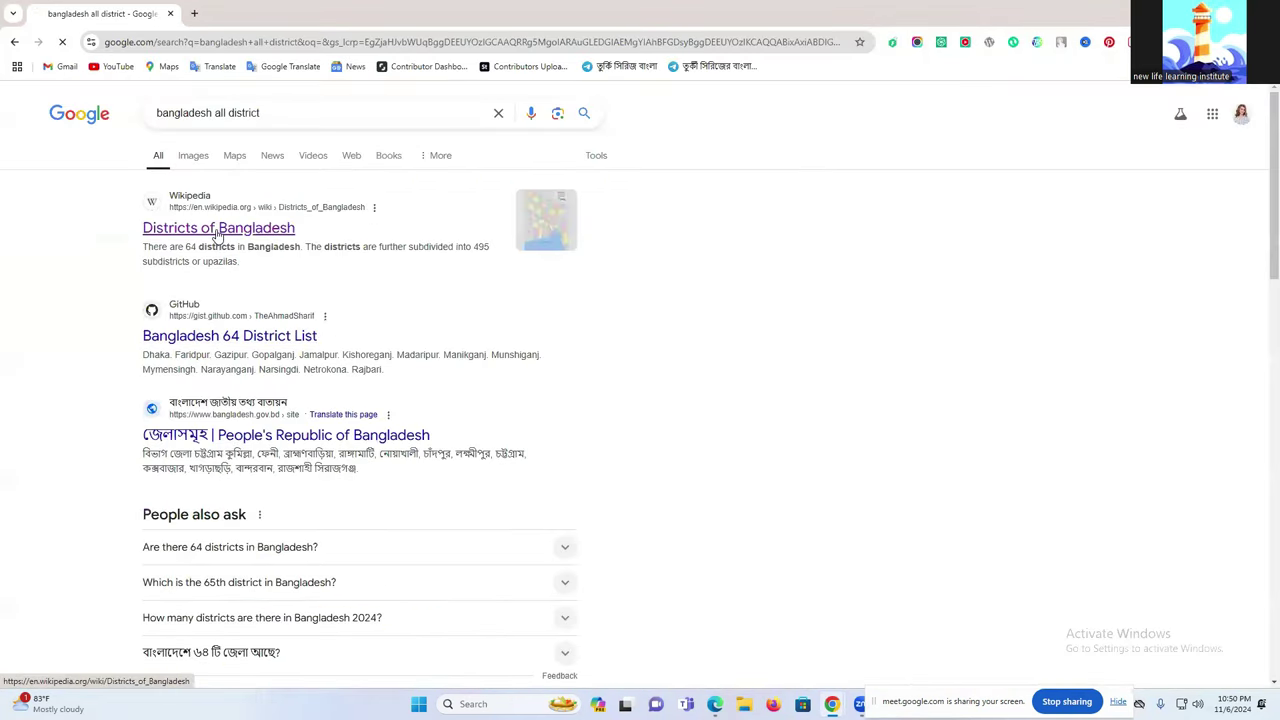
# Copy the name "Sylhet District" from the article's Timeline of creation section.
pyautogui.scroll(-3, 386, 420)
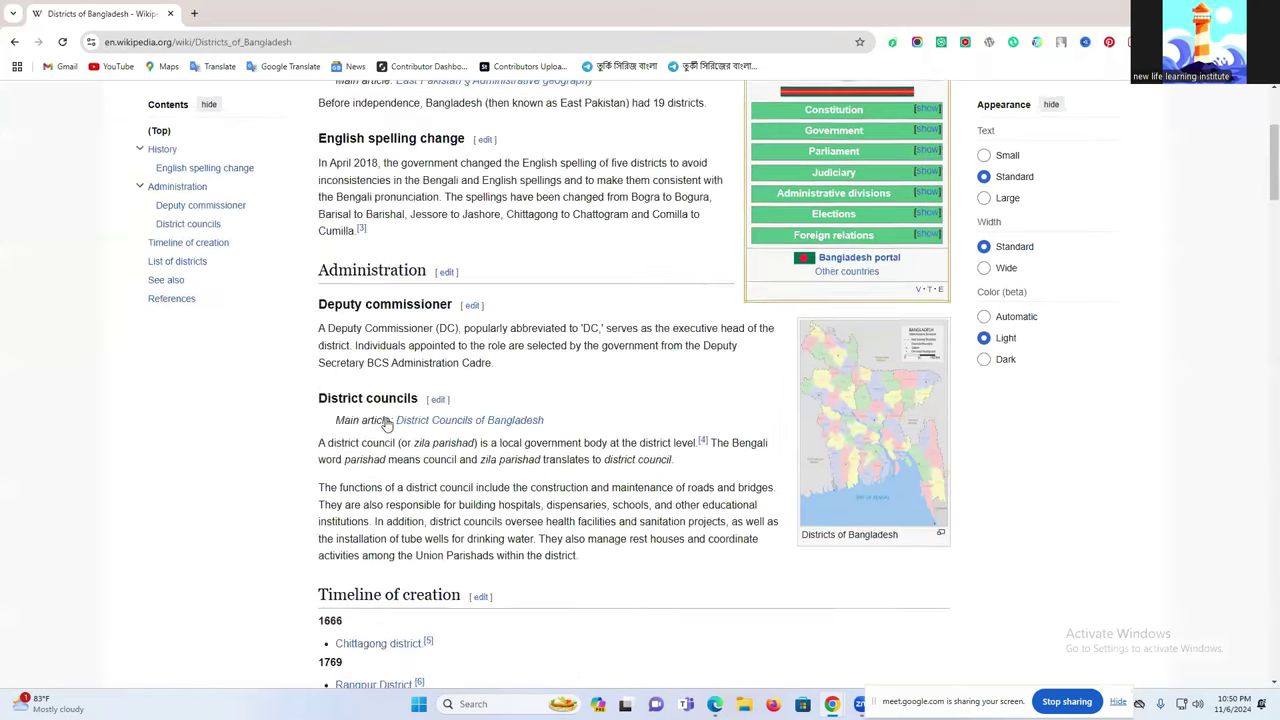
pyautogui.scroll(-3, 386, 420)
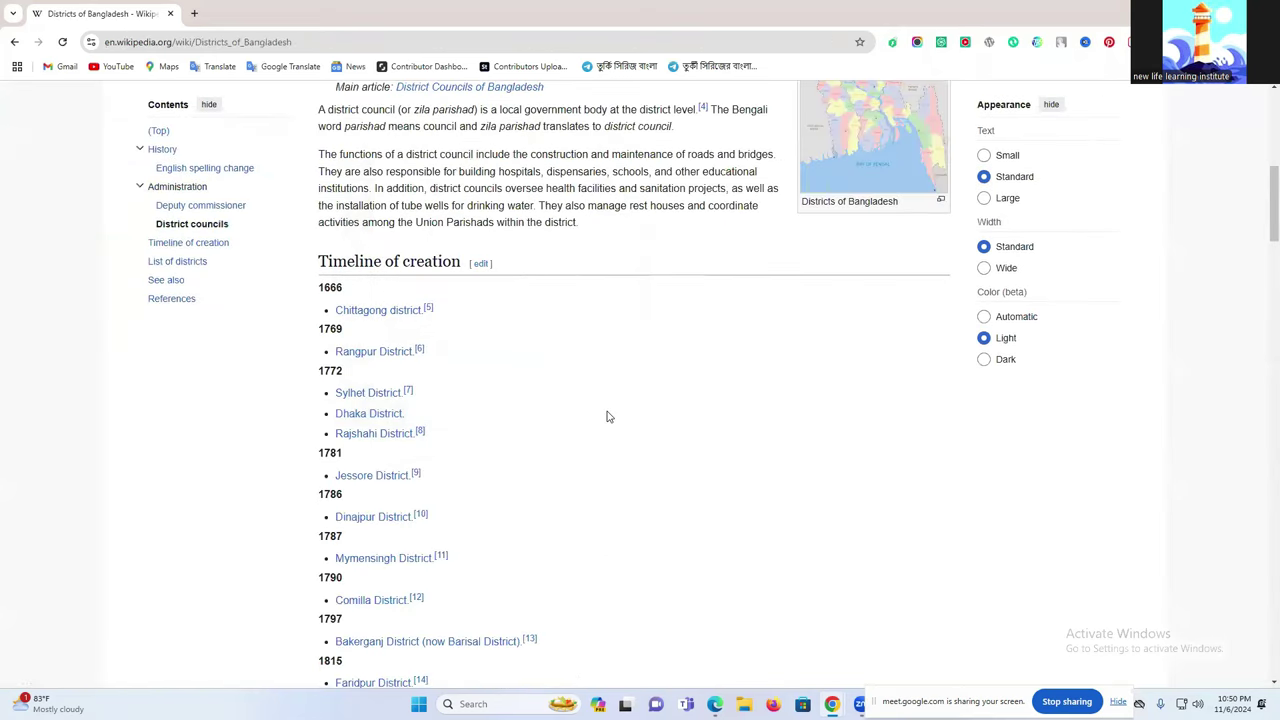
pyautogui.moveTo(334, 393); pyautogui.dragTo(403, 393)
pyautogui.hotkey('ctrl', 'c')
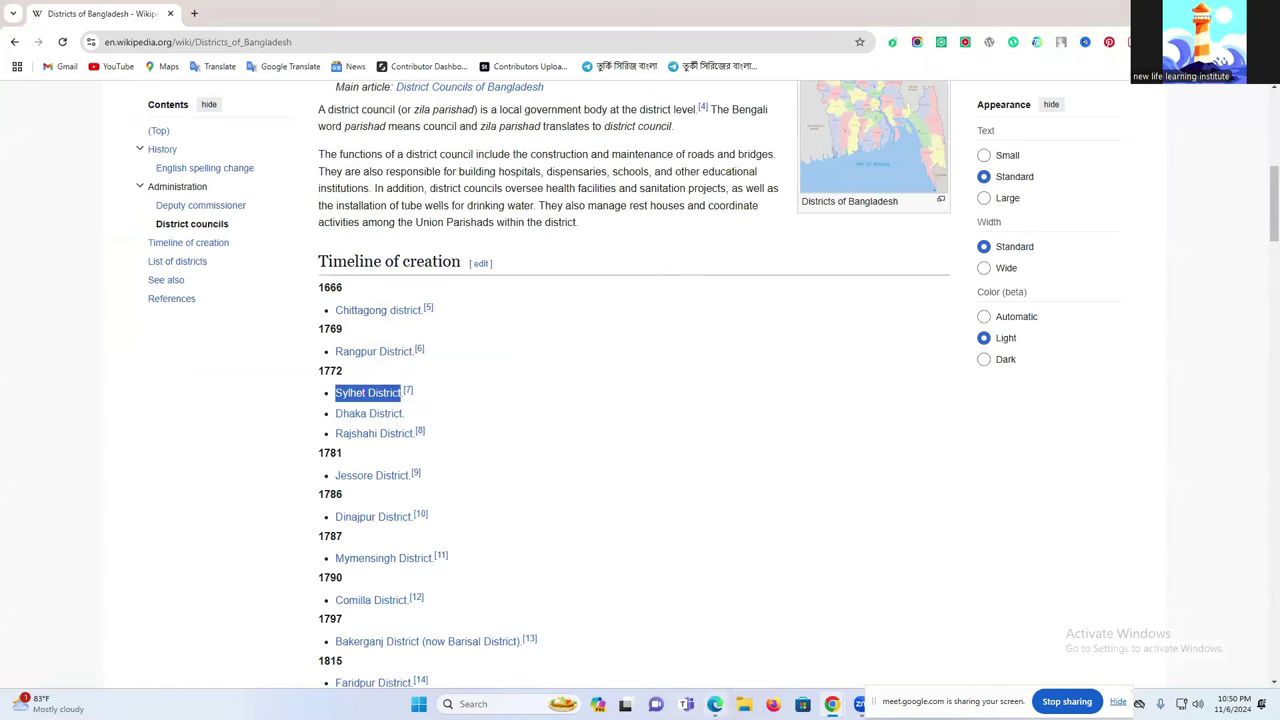
# Return to Ads Manager in Edge and add Sylhet District as an included location with a radius of 50 mi.
pyautogui.click(715, 704)
pyautogui.click(386, 14)
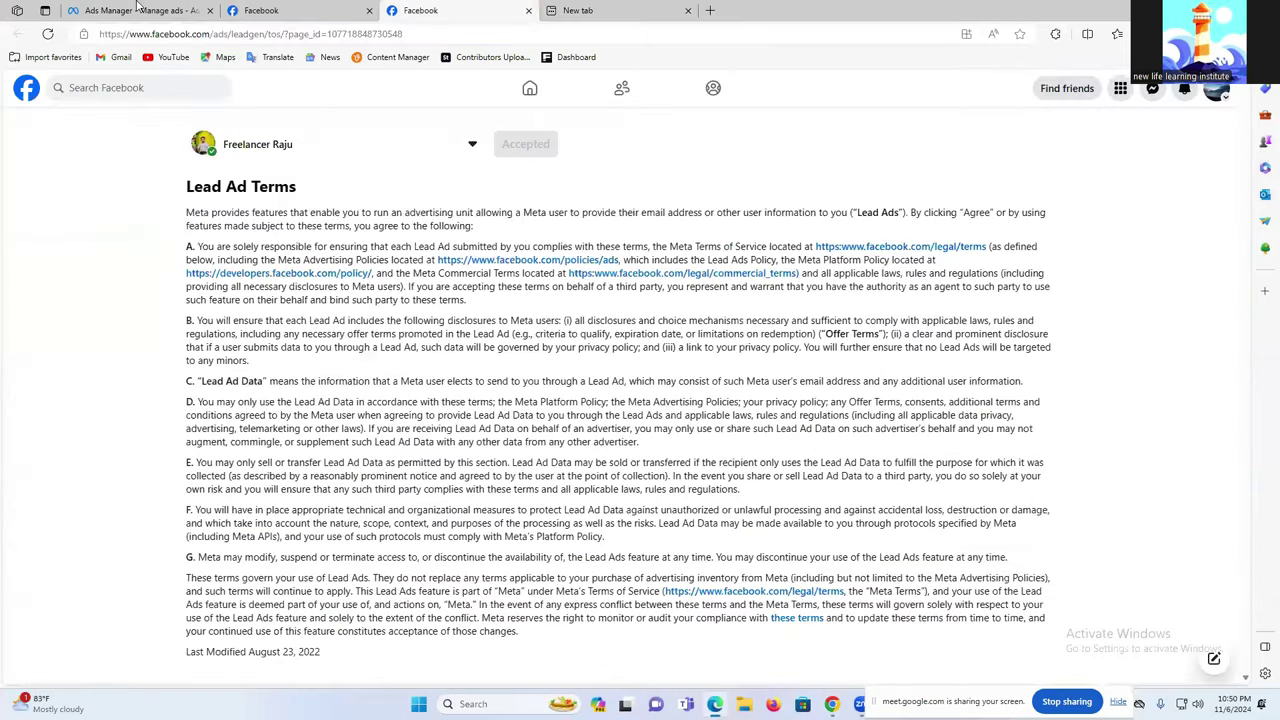
pyautogui.hotkey('ctrl', '1')
pyautogui.hotkey('ctrl', 'v')
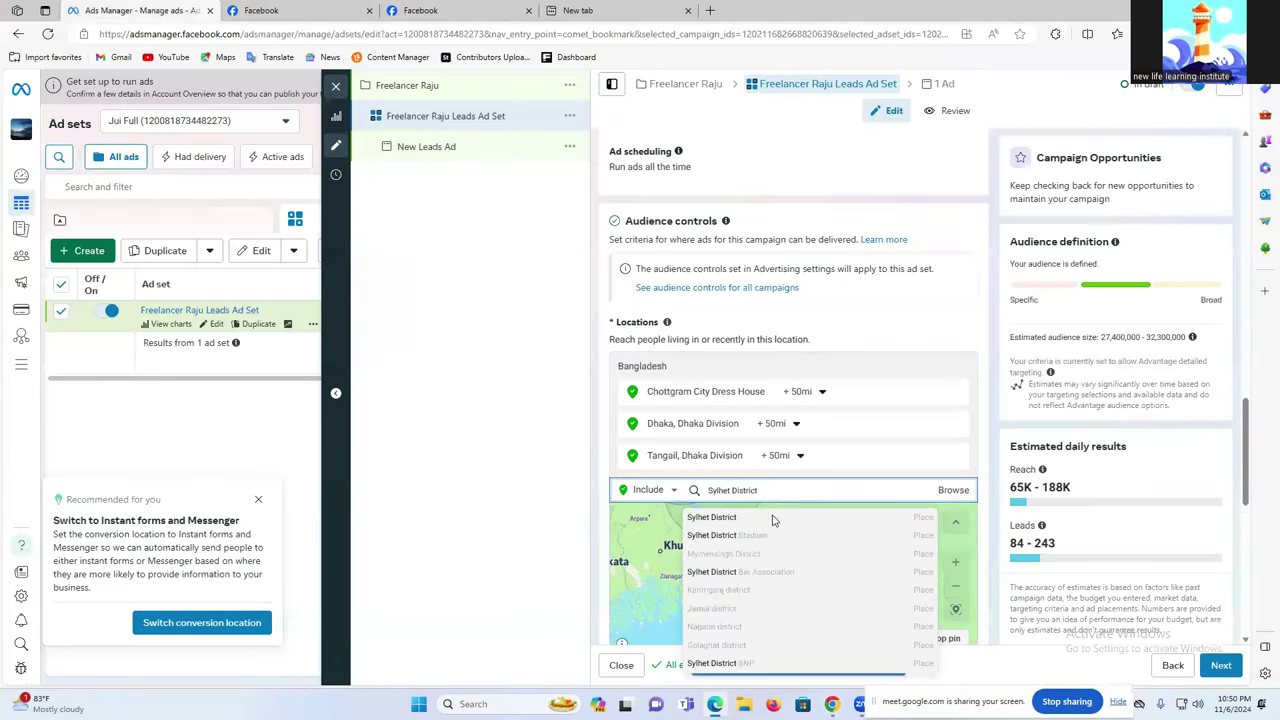
pyautogui.click(728, 535)
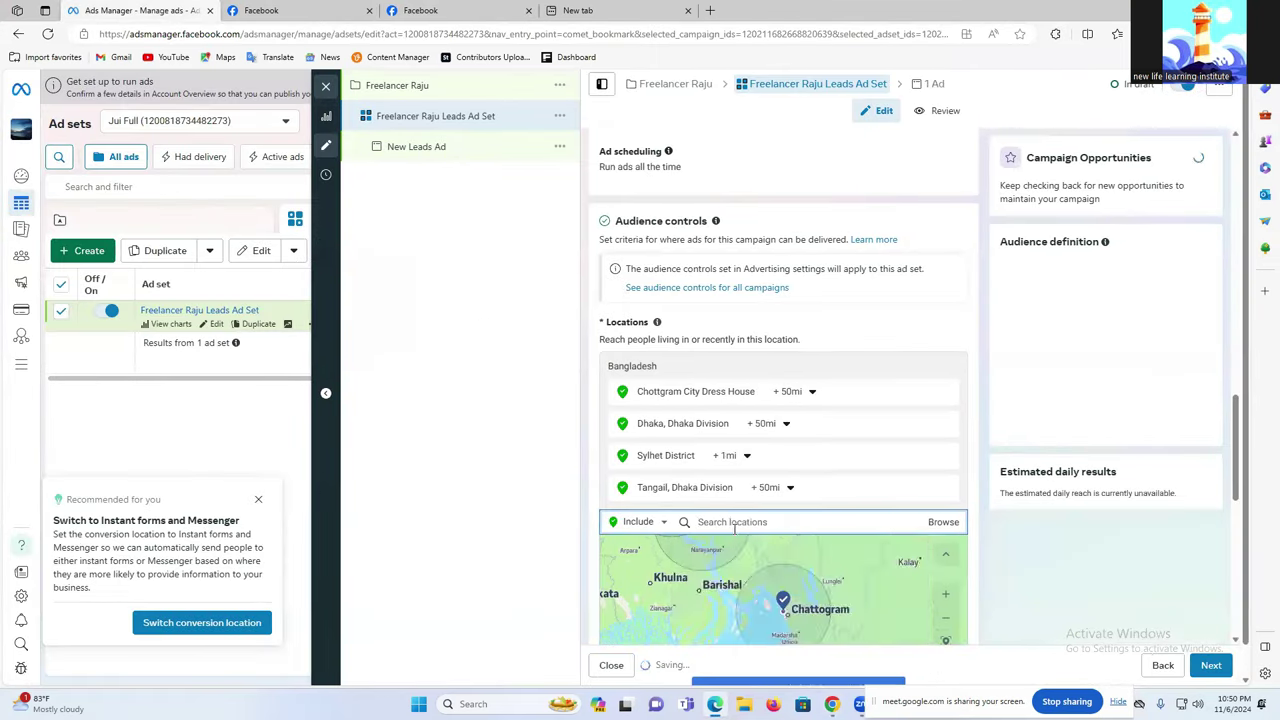
pyautogui.click(737, 460)
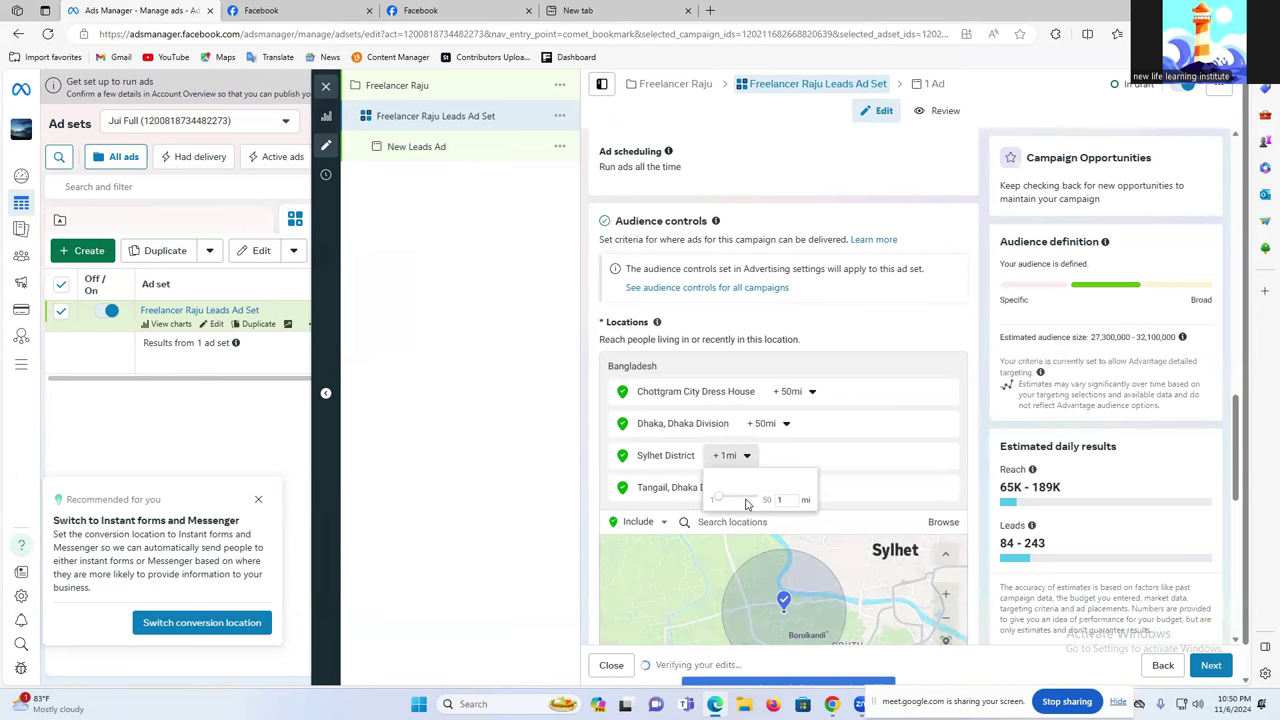
pyautogui.moveTo(720, 500); pyautogui.dragTo(771, 500)
pyautogui.click(772, 458)
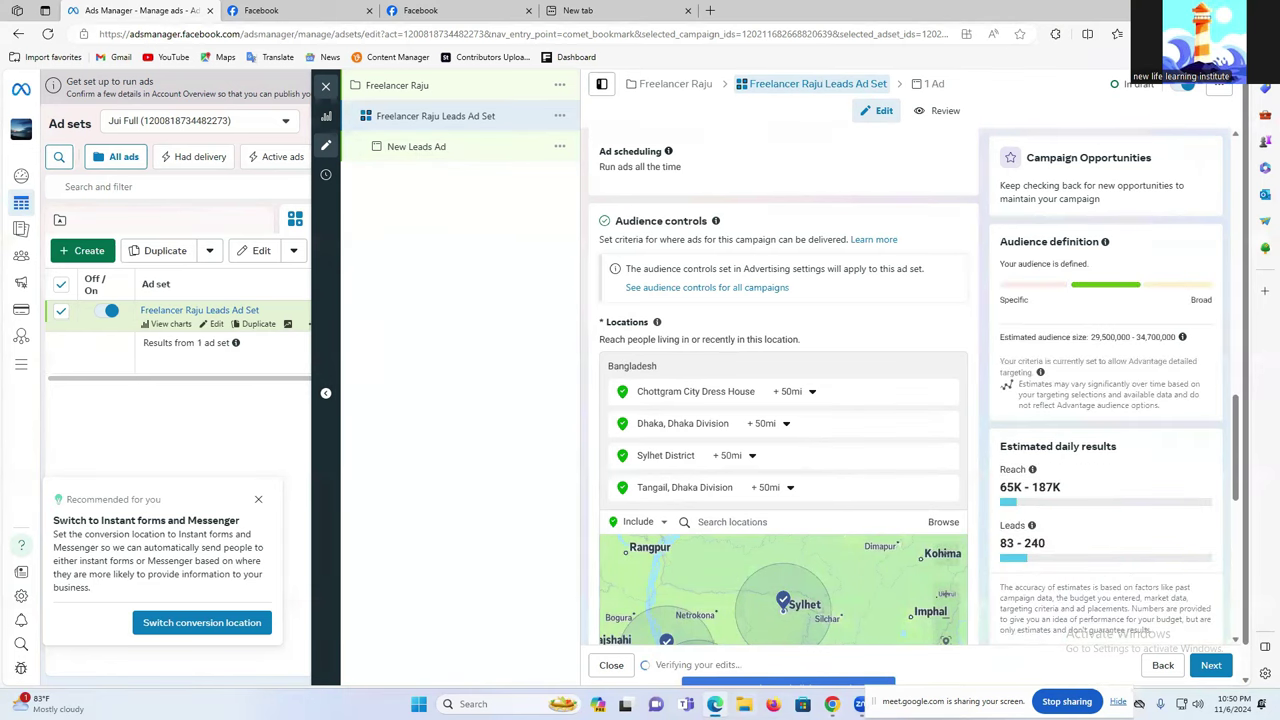
# Go back to the Wikipedia article in Chrome and copy the name "Sunamganj" from the 1984 entries of the district timeline.
pyautogui.moveTo(831, 704)
pyautogui.click(650, 635)
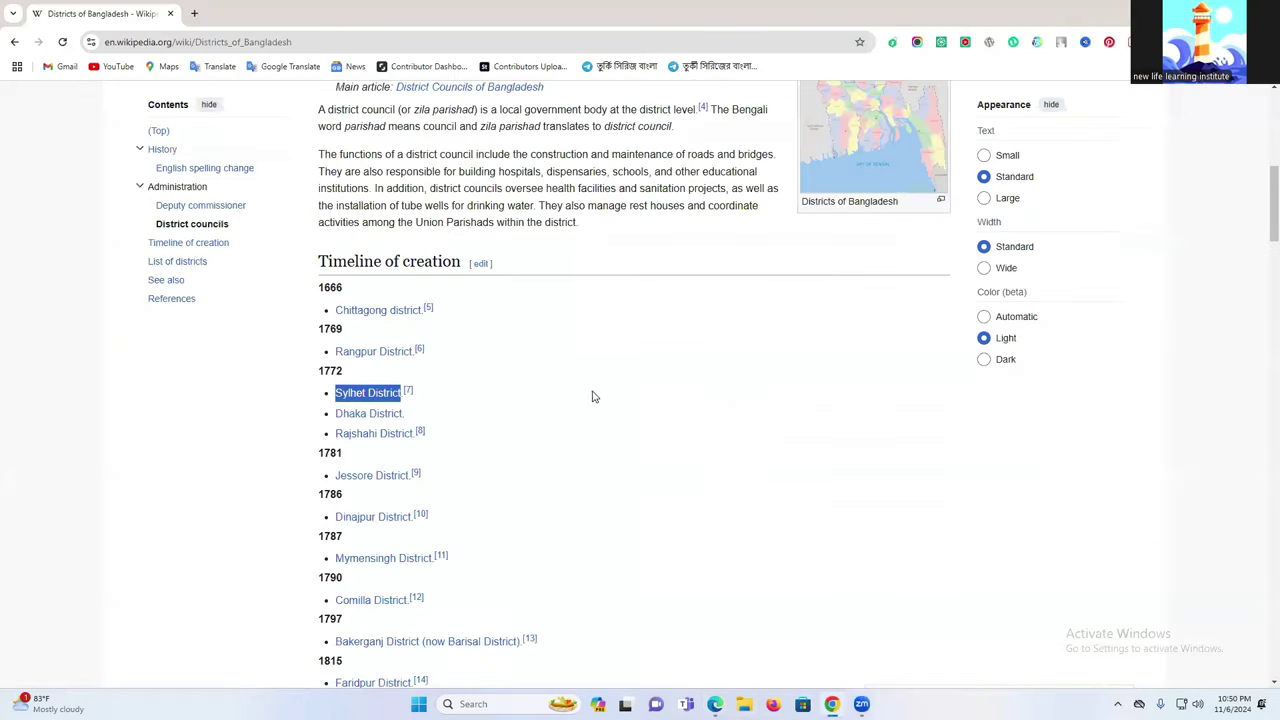
pyautogui.scroll(-1, 584, 414)
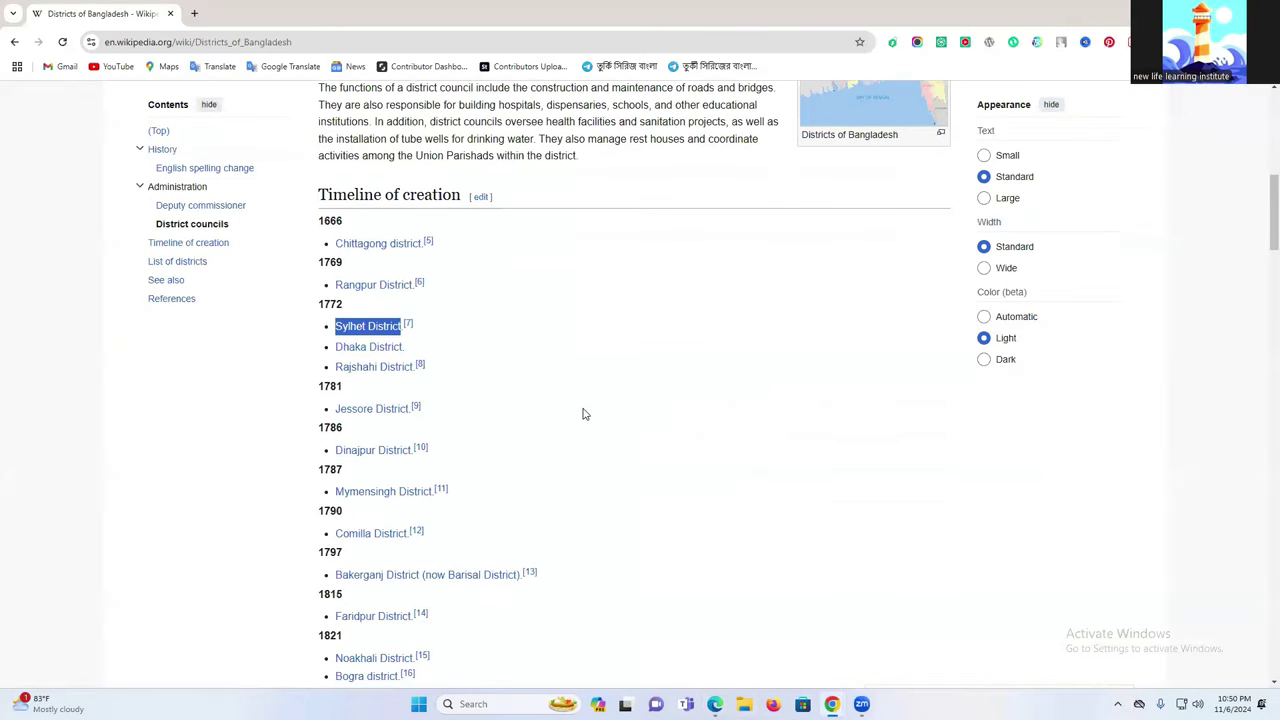
pyautogui.moveTo(389, 459)
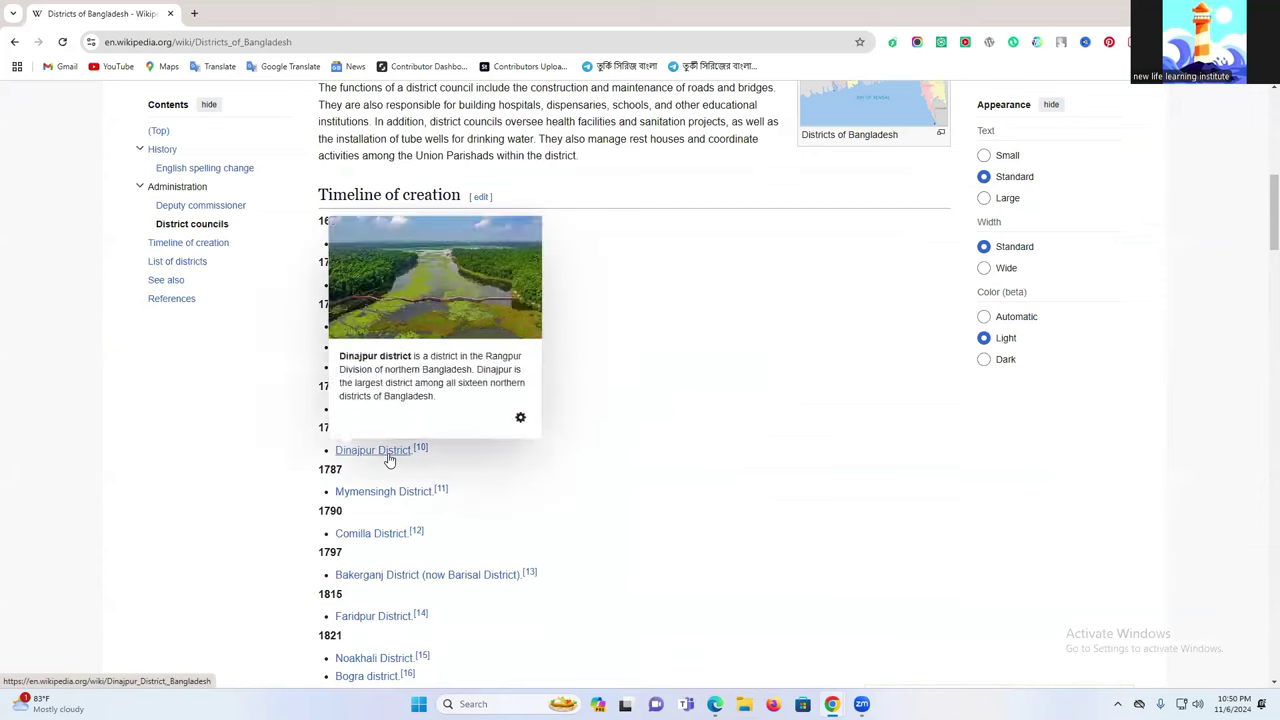
pyautogui.scroll(-2, 620, 471)
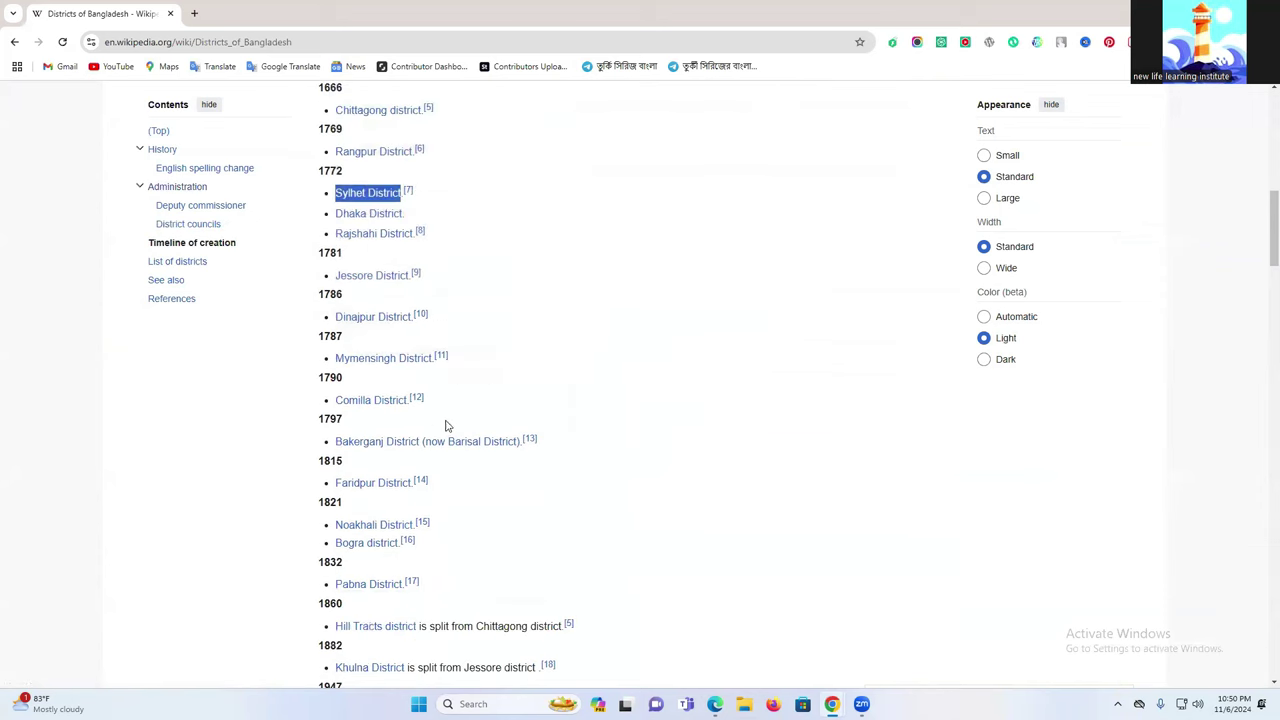
pyautogui.scroll(-1, 409, 414)
pyautogui.scroll(-1, 446, 423)
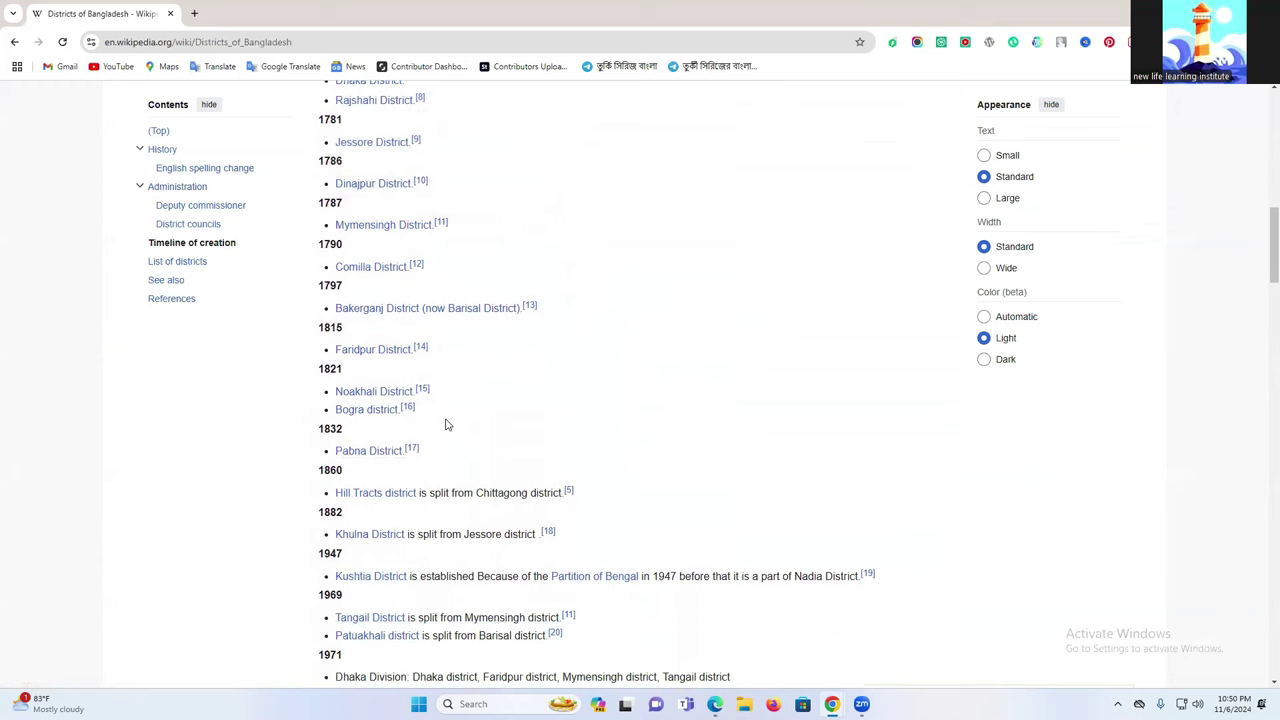
pyautogui.scroll(-3, 447, 425)
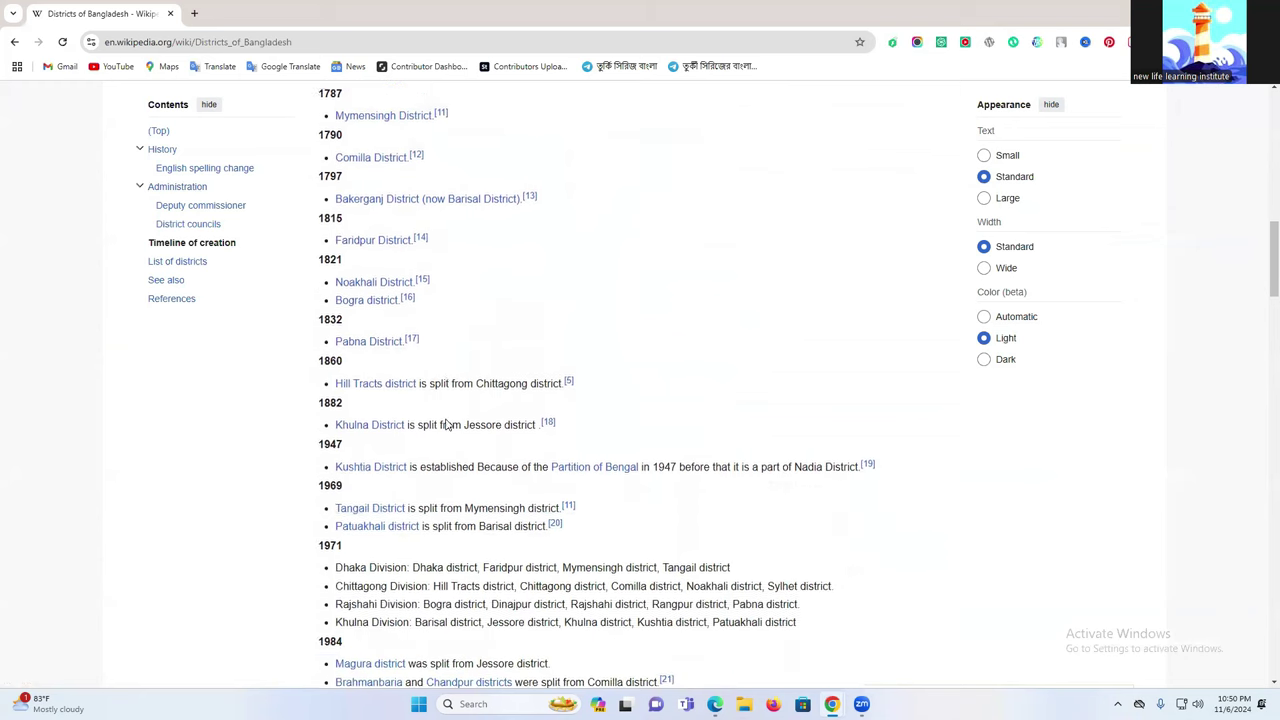
pyautogui.scroll(-3, 410, 418)
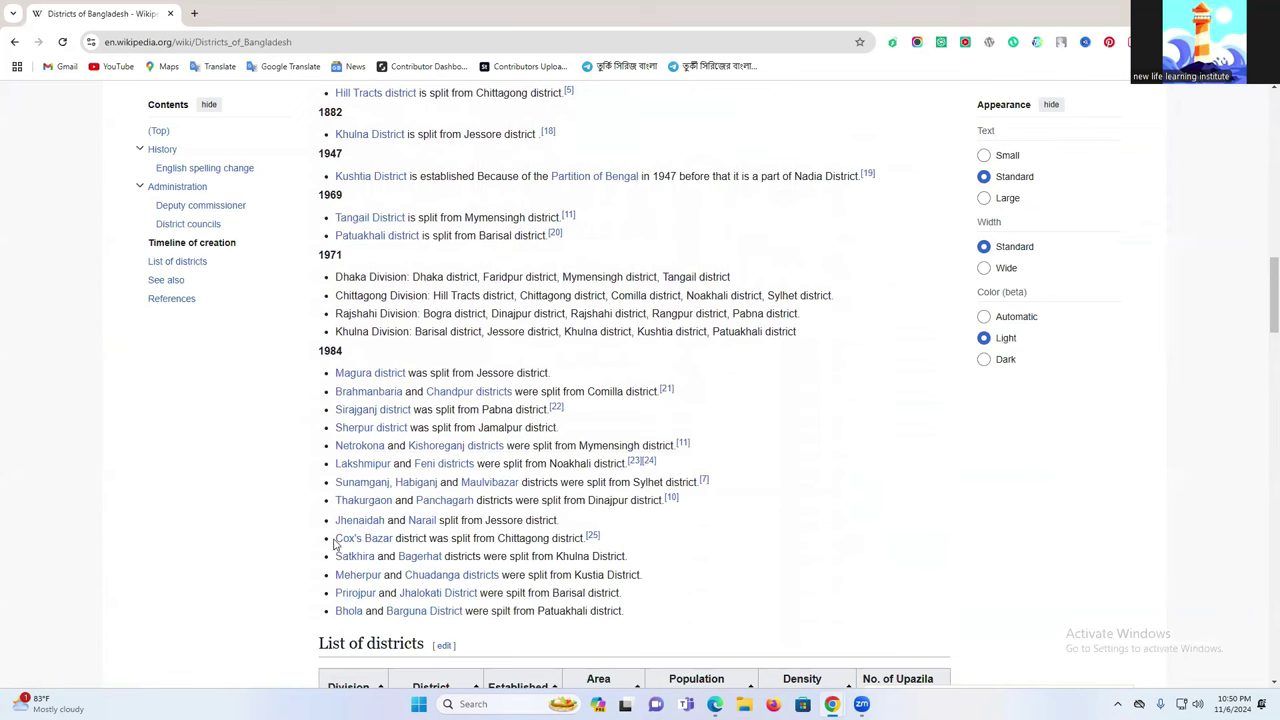
pyautogui.moveTo(336, 543); pyautogui.dragTo(326, 532)
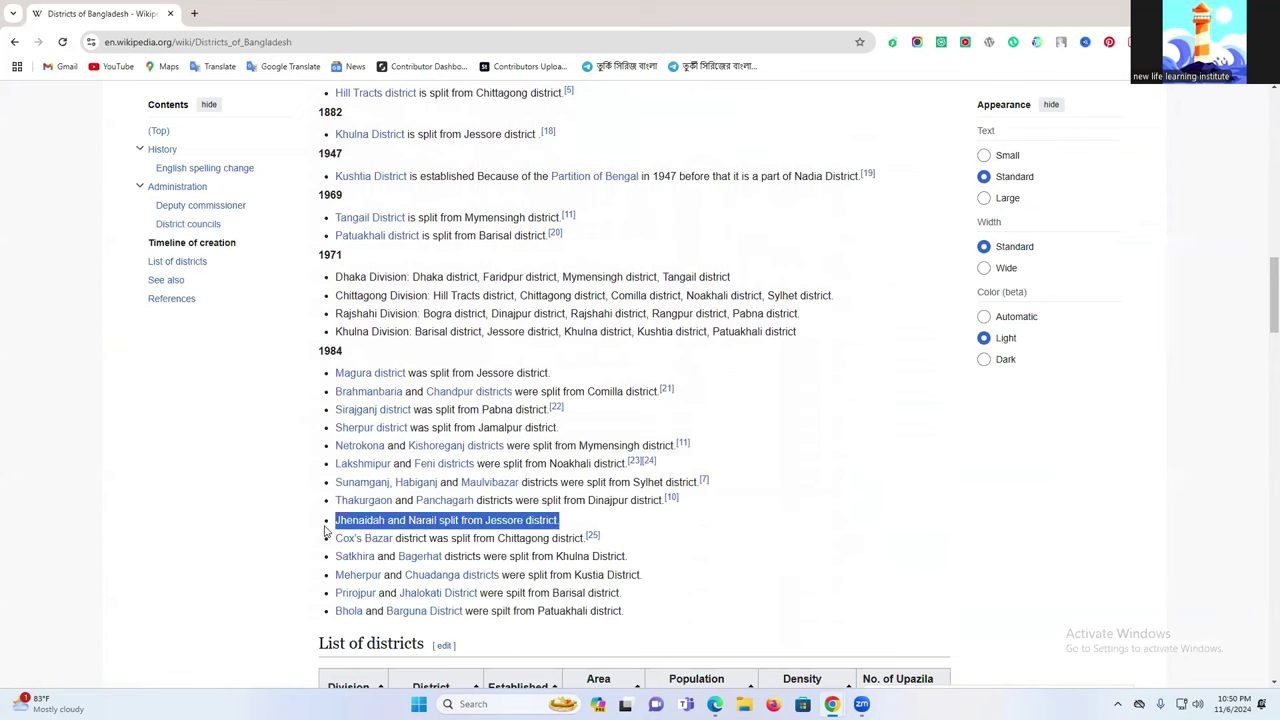
pyautogui.click(211, 495)
pyautogui.moveTo(350, 437)
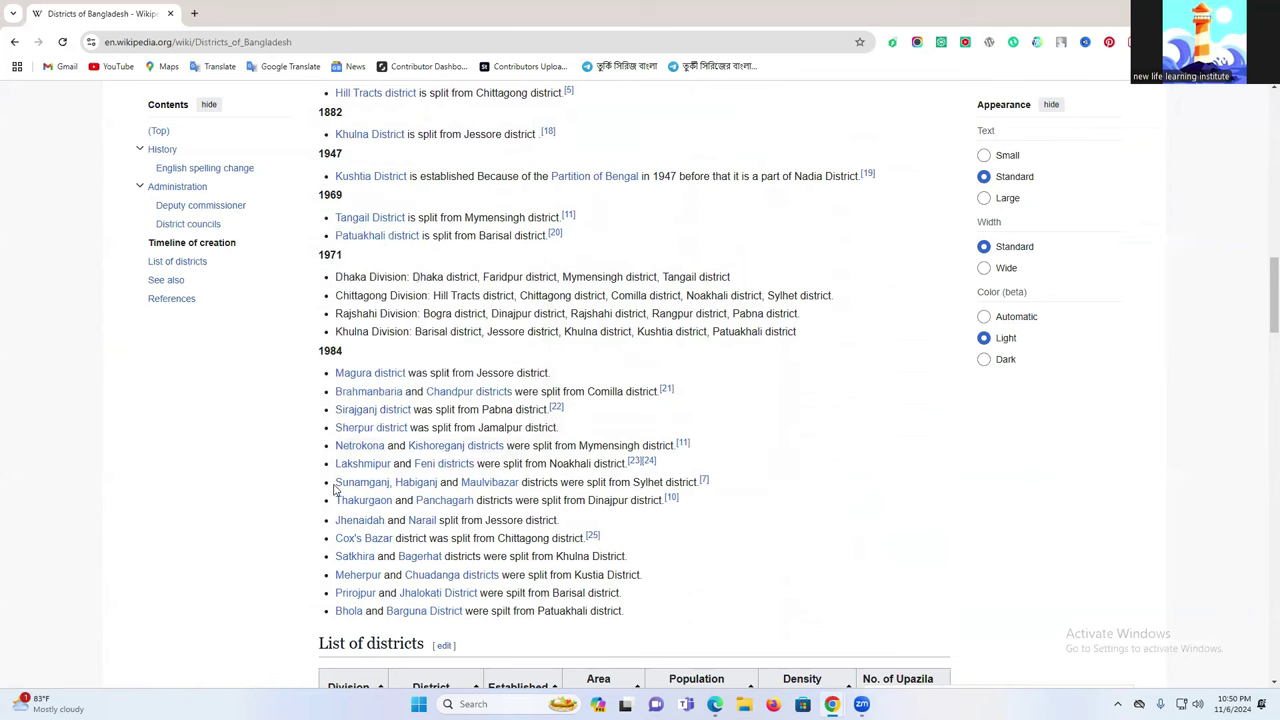
pyautogui.moveTo(336, 488); pyautogui.dragTo(391, 484)
pyautogui.hotkey('ctrl', 'c')
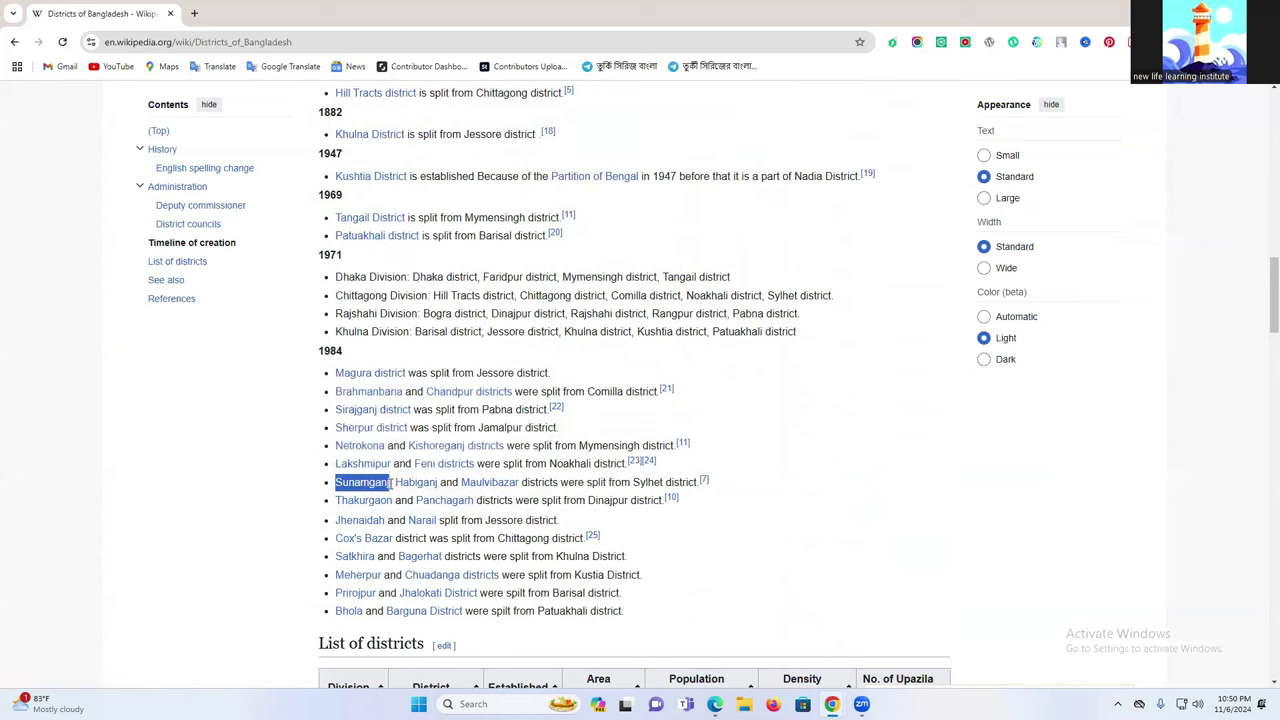
pyautogui.click(398, 483)
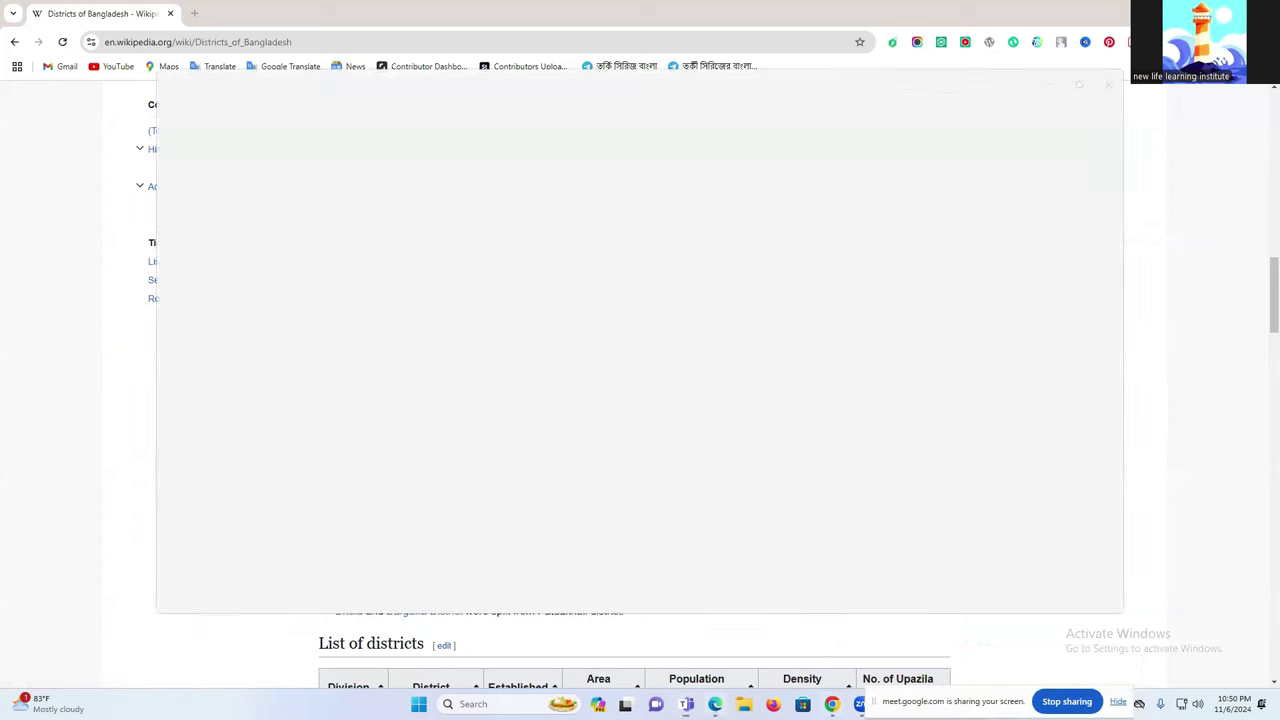
# In Ads Manager in Edge, add Sunamganj, Sylhet Division as an included location and set its radius to 50 mi.
pyautogui.click(700, 522)
pyautogui.hotkey('ctrl', 'v')
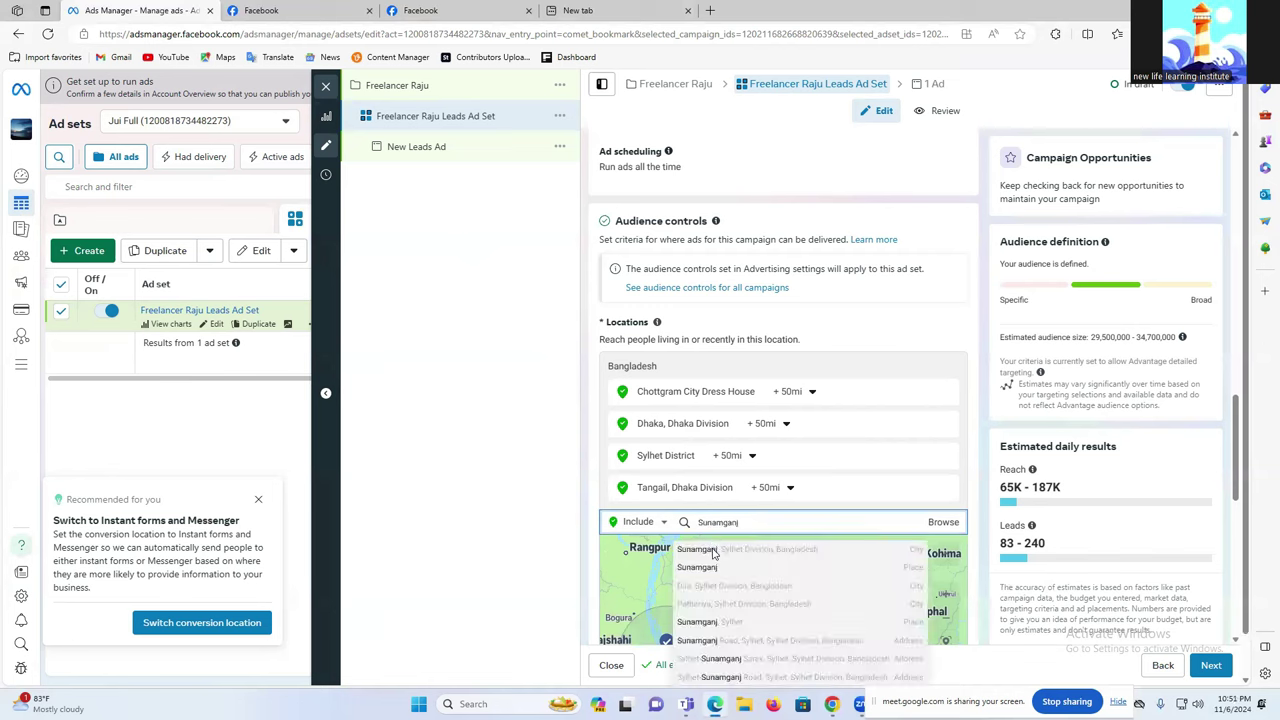
pyautogui.click(713, 552)
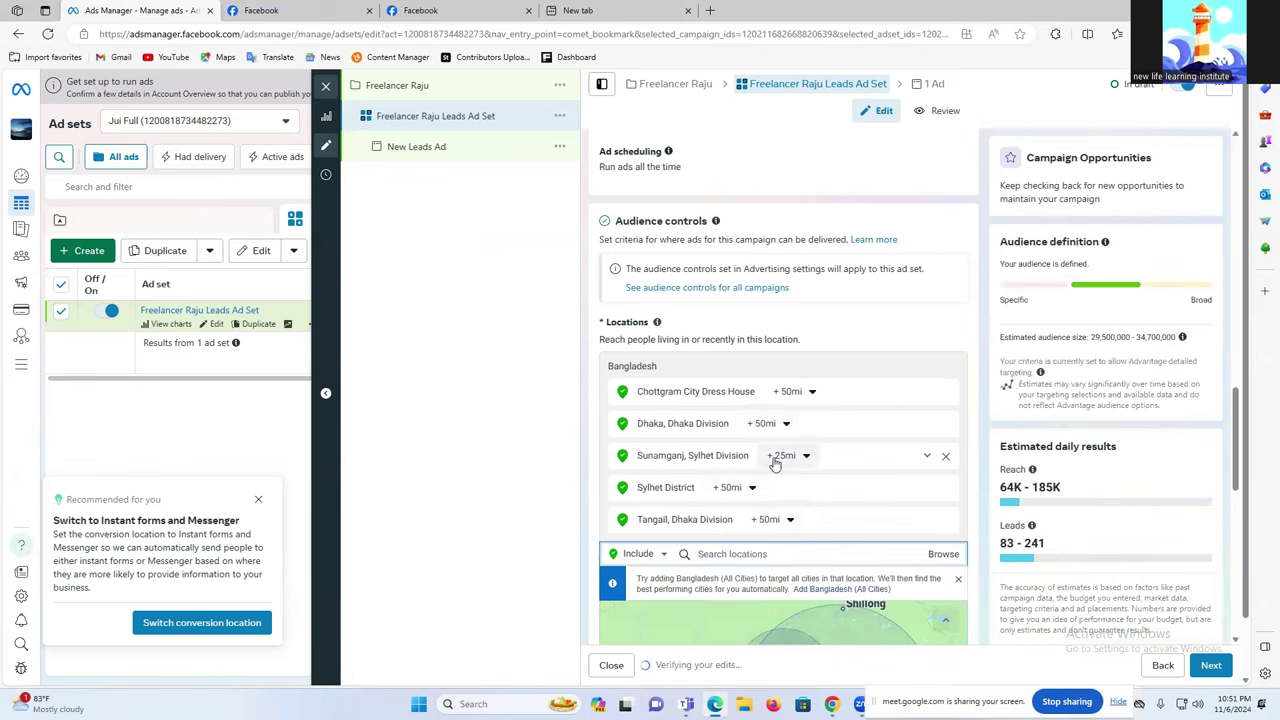
pyautogui.click(780, 455)
pyautogui.moveTo(806, 546); pyautogui.dragTo(836, 546)
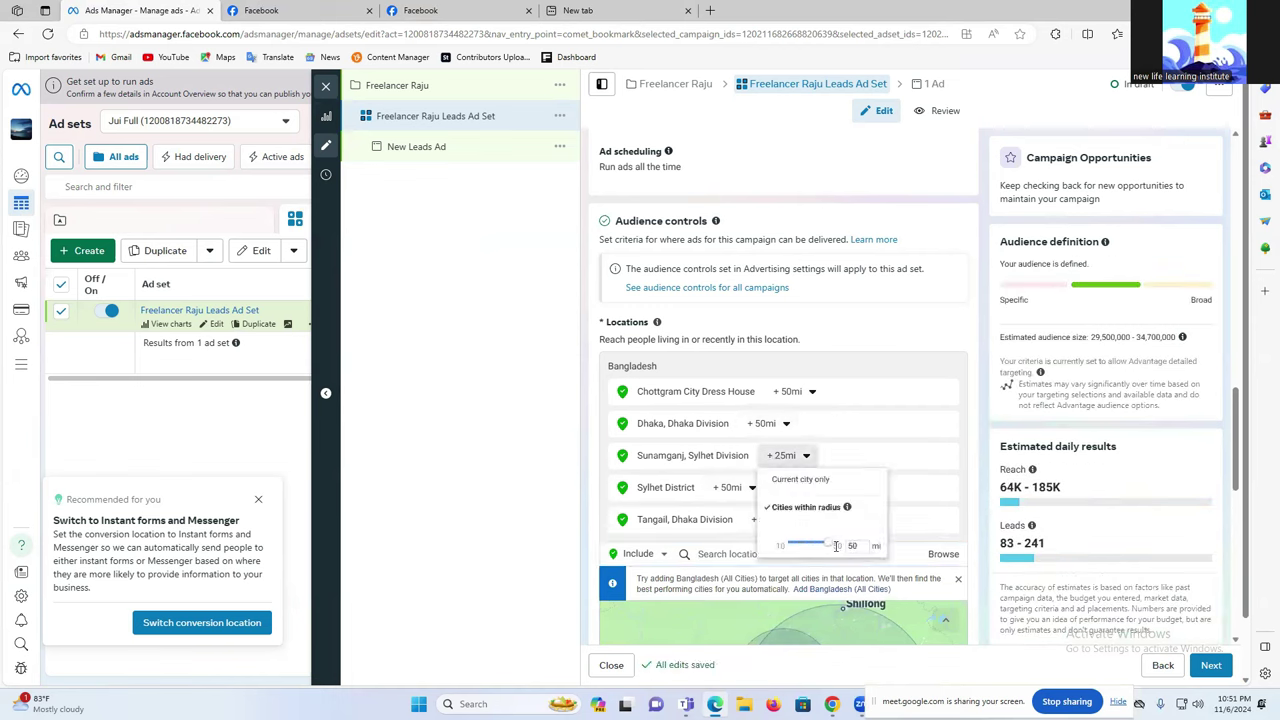
# Switch to the Wikipedia article in Chrome and copy the name "Jhenaidah" from the 1984 entries of the district timeline.
pyautogui.moveTo(831, 704)
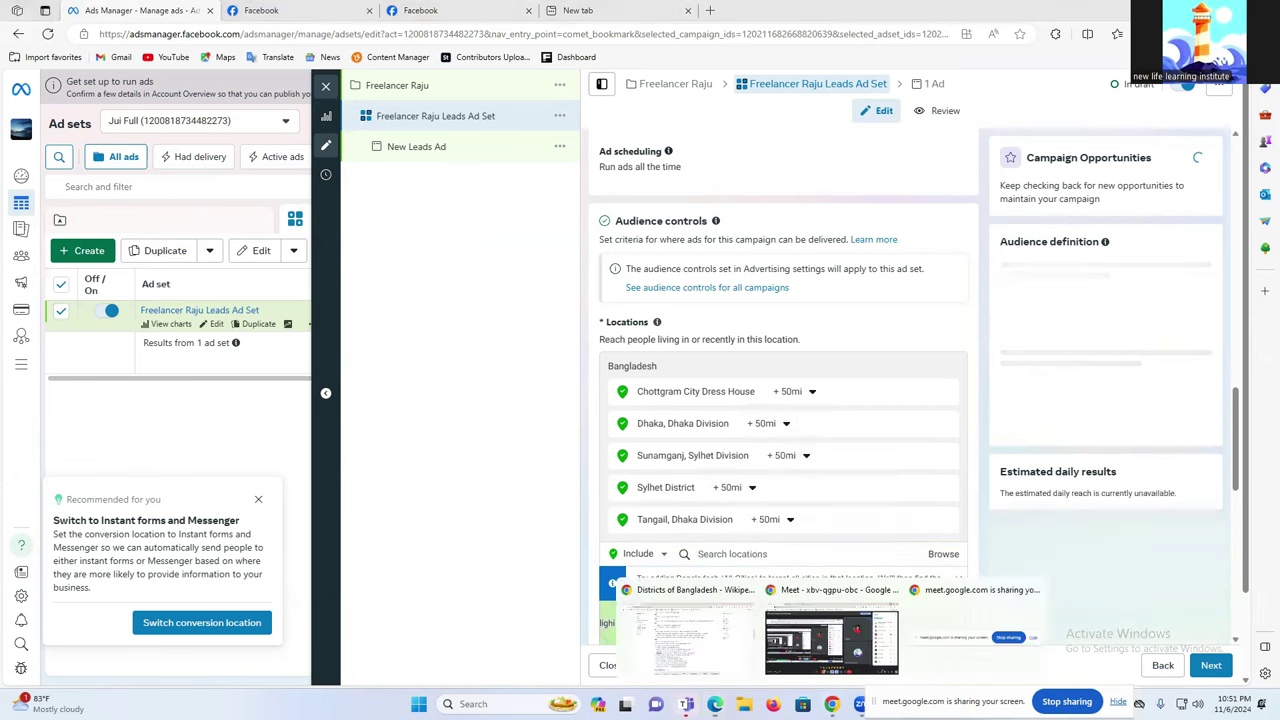
pyautogui.click(724, 645)
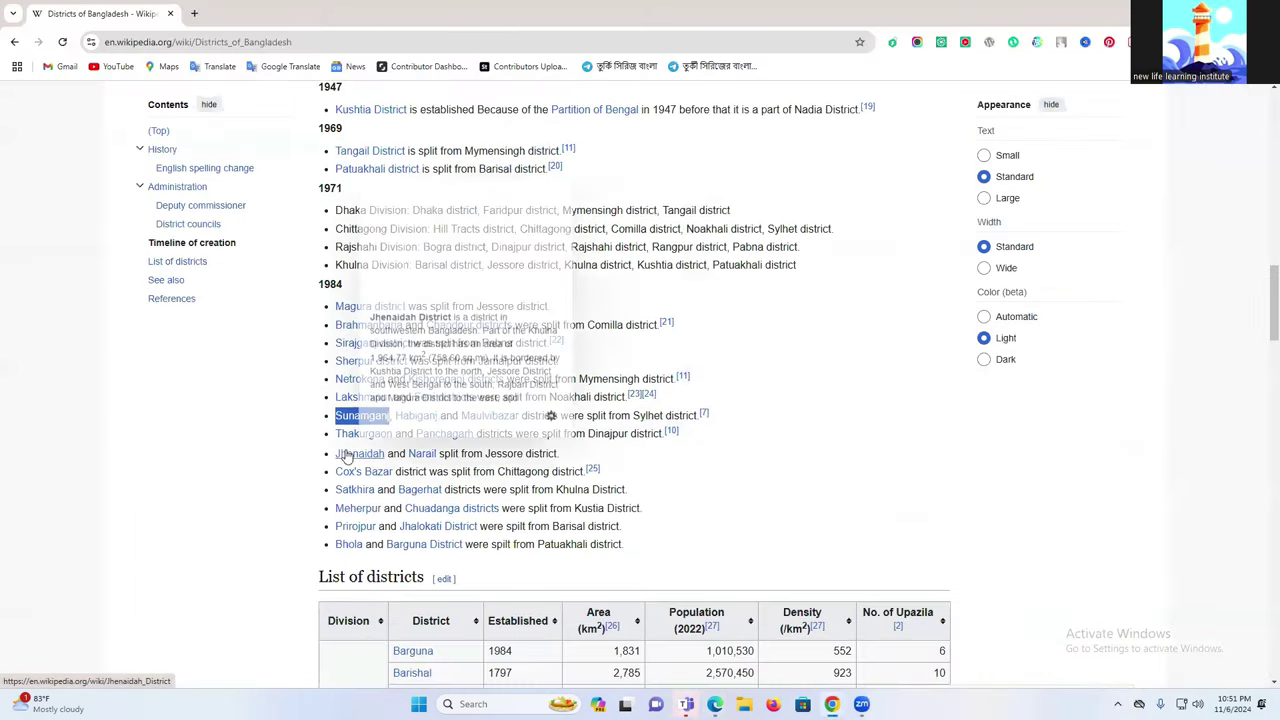
pyautogui.scroll(-1, 320, 479)
pyautogui.scroll(-1, 320, 479)
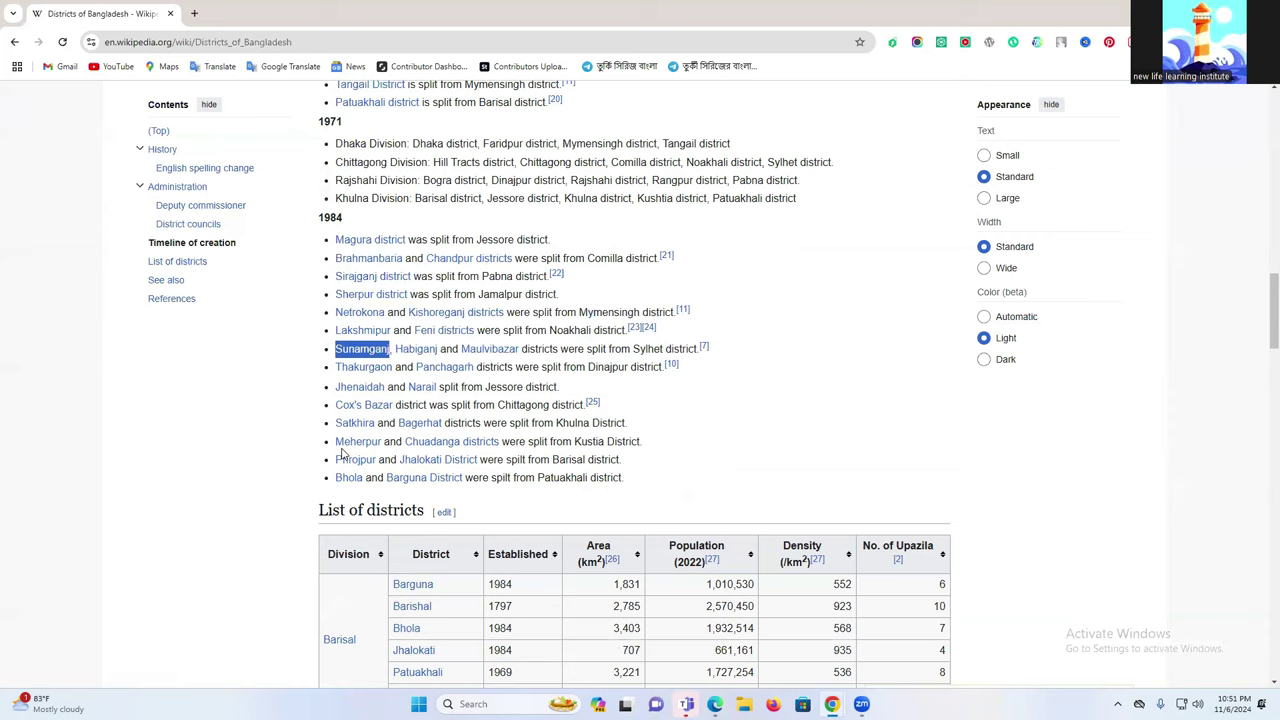
pyautogui.scroll(1, 341, 453)
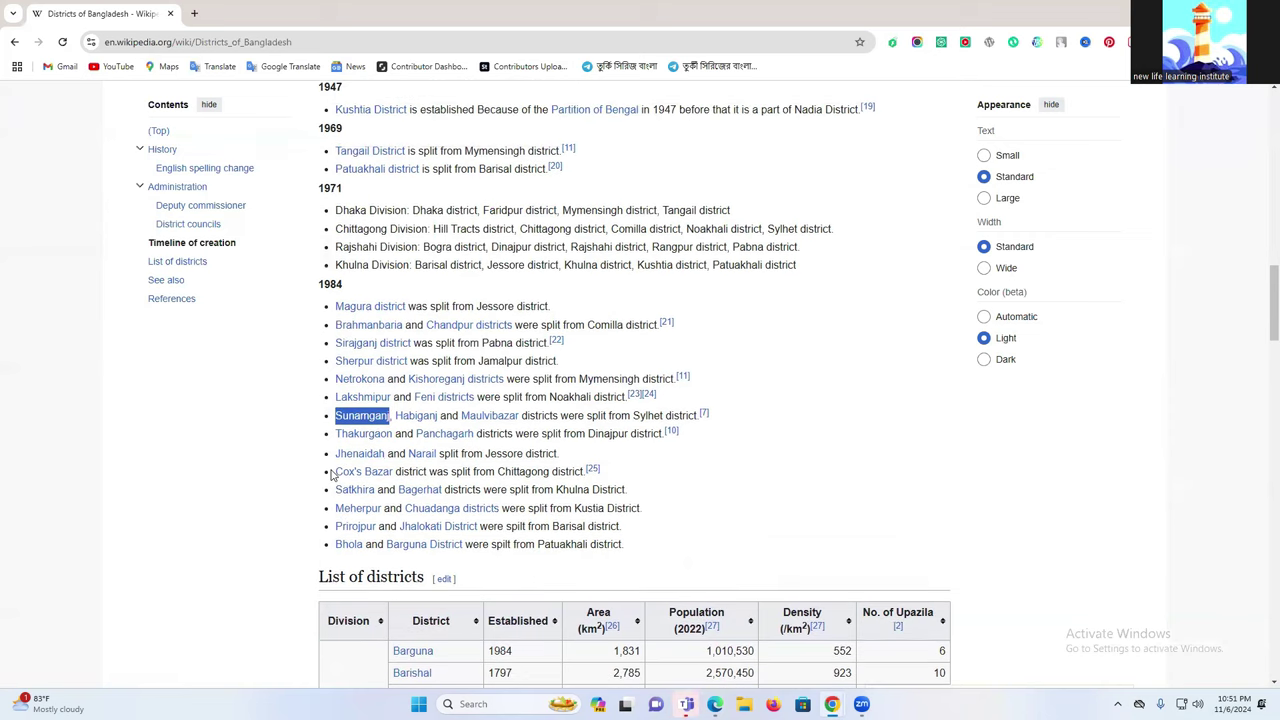
pyautogui.moveTo(336, 453); pyautogui.dragTo(386, 454)
pyautogui.hotkey('ctrl', 'c')
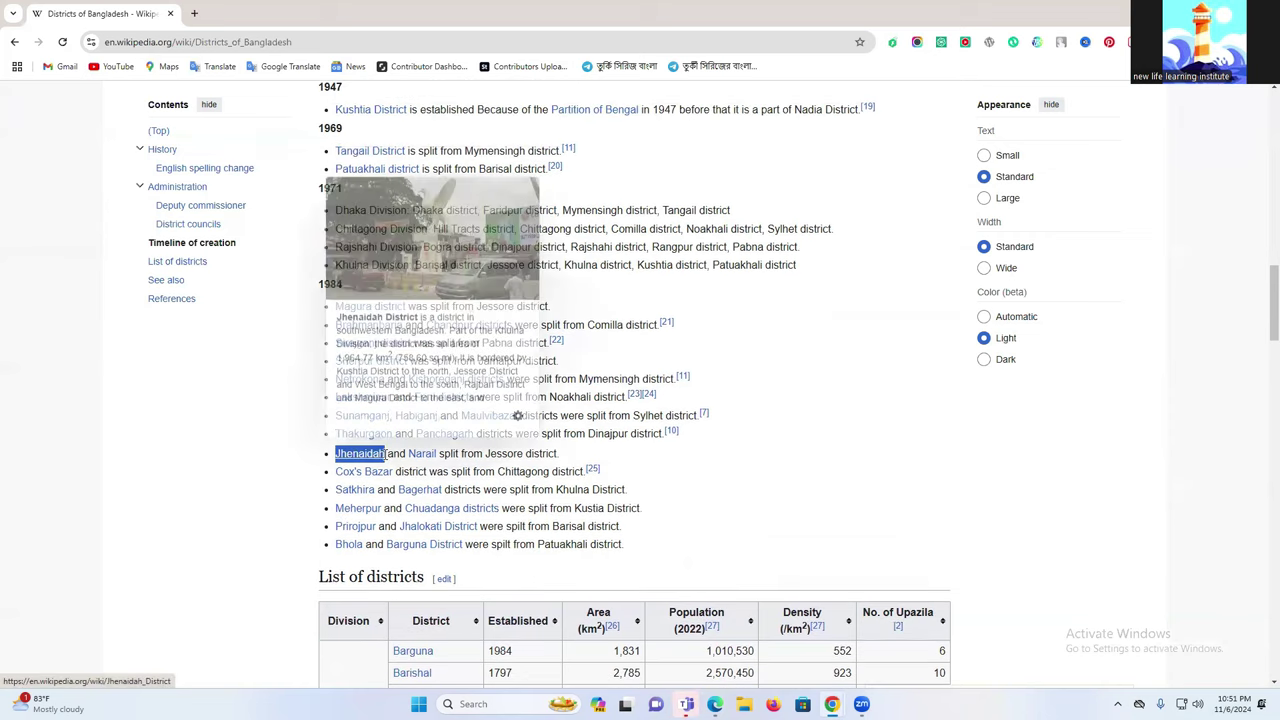
# Return to Ads Manager in Edge, add Jhenaidah, Bangladesh as an included location and set its radius to 50 mi.
pyautogui.moveTo(715, 704)
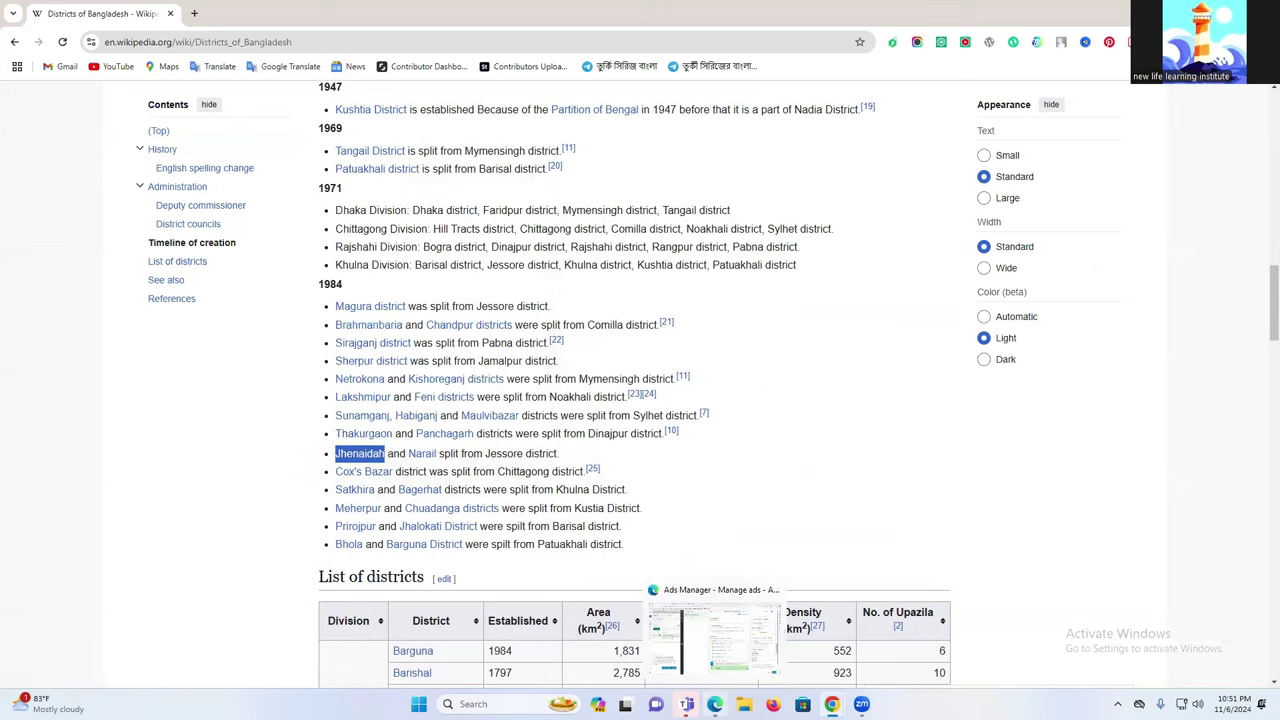
pyautogui.click(703, 627)
pyautogui.click(708, 556)
pyautogui.hotkey('ctrl', 'v')
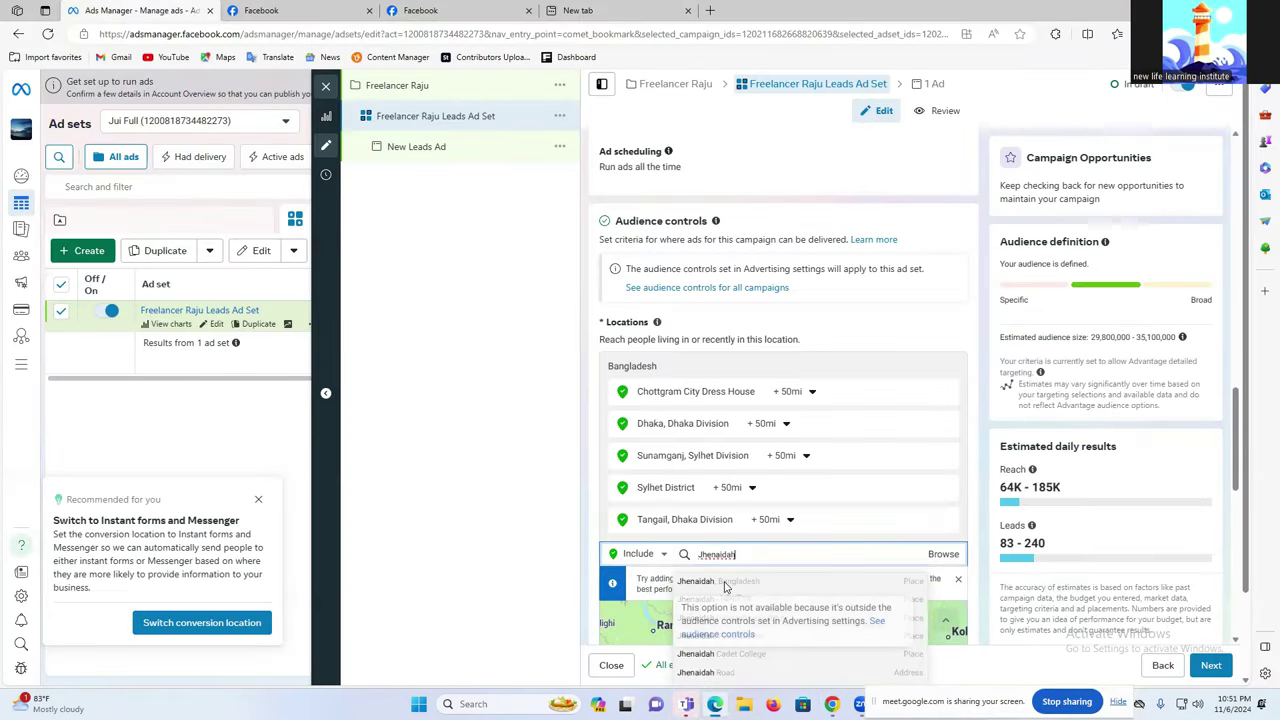
pyautogui.click(726, 583)
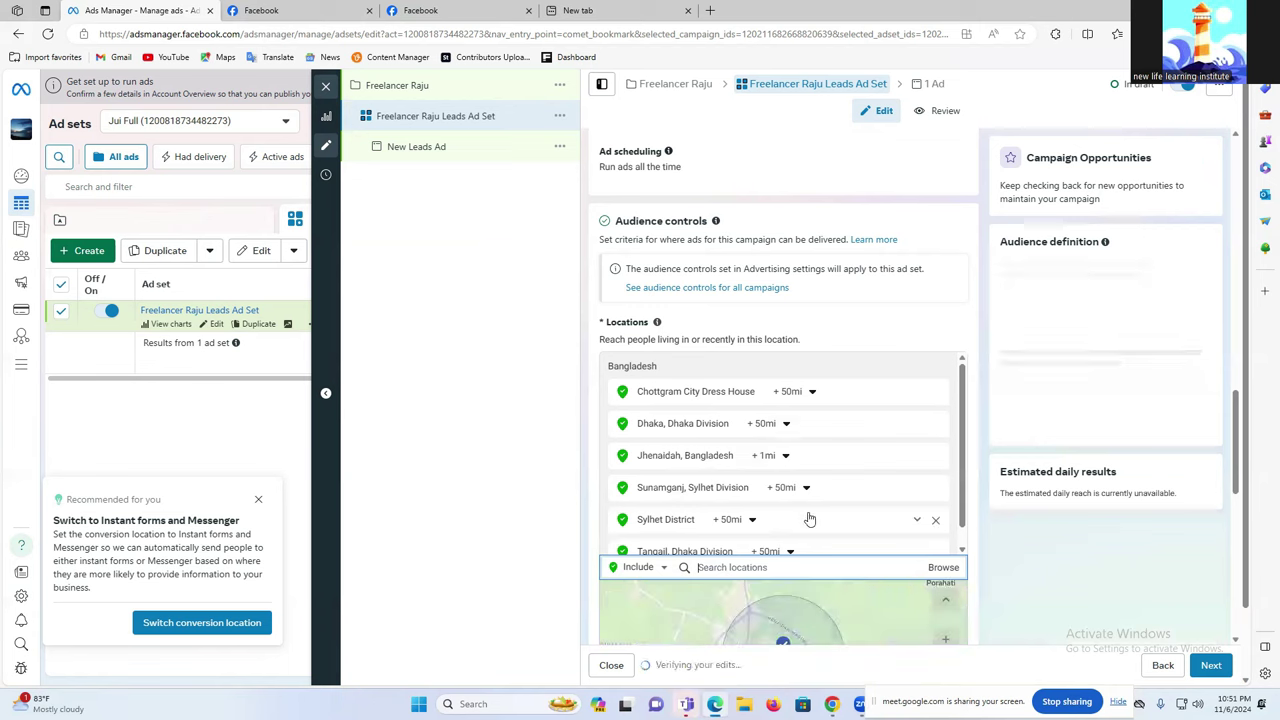
pyautogui.scroll(-1, 800, 510)
pyautogui.click(770, 437)
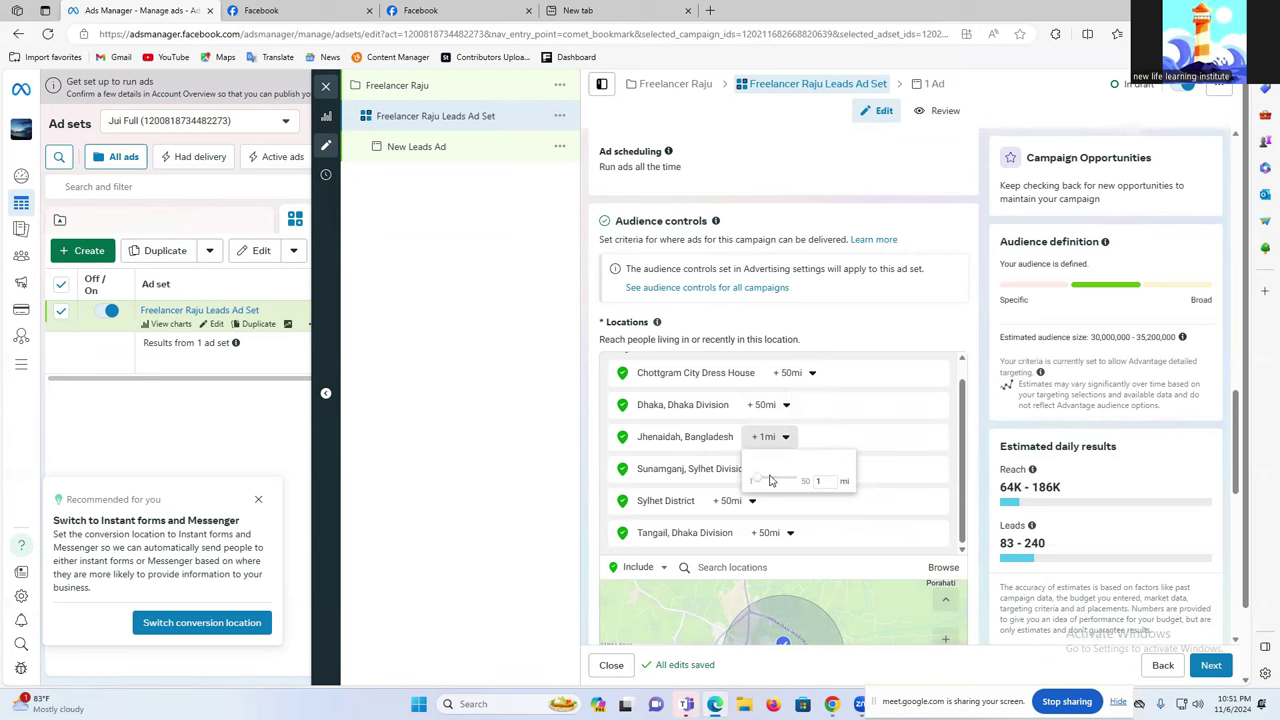
pyautogui.moveTo(756, 483); pyautogui.dragTo(788, 487)
# Go back to the Wikipedia article in Chrome and copy the name "Khulna Division" from the 1971 entries of the timeline.
pyautogui.moveTo(831, 704)
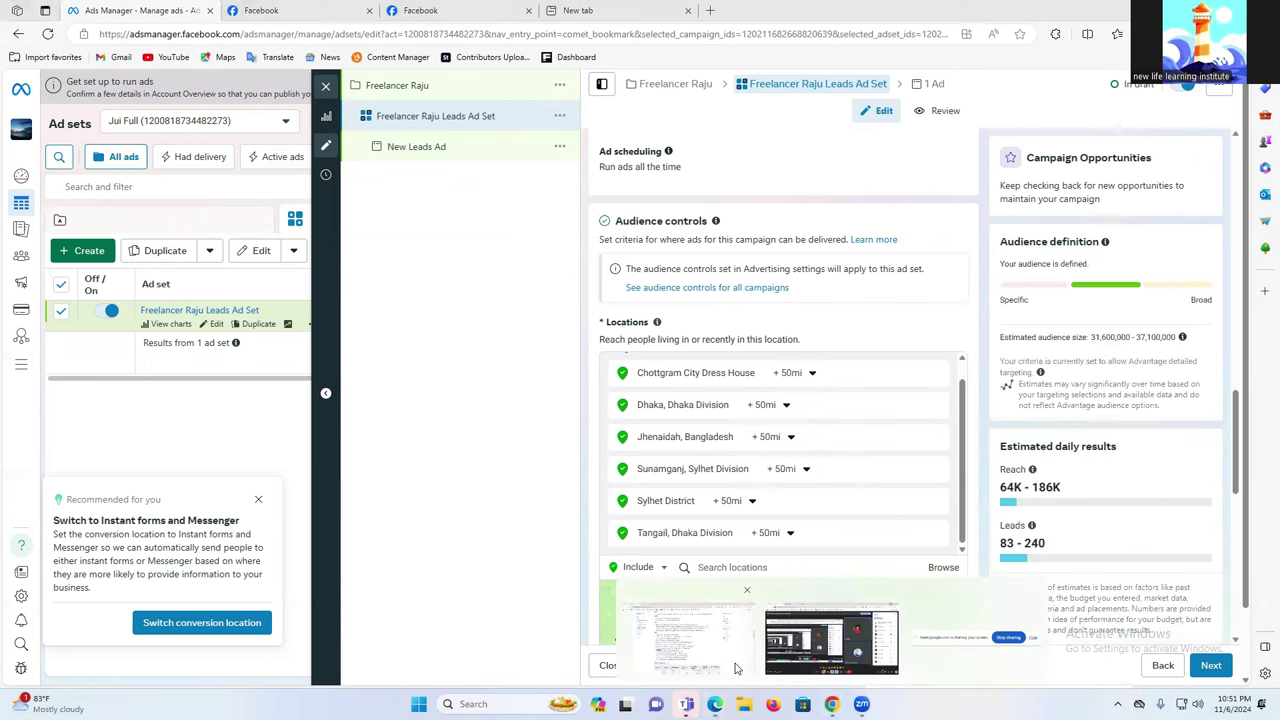
pyautogui.click(735, 668)
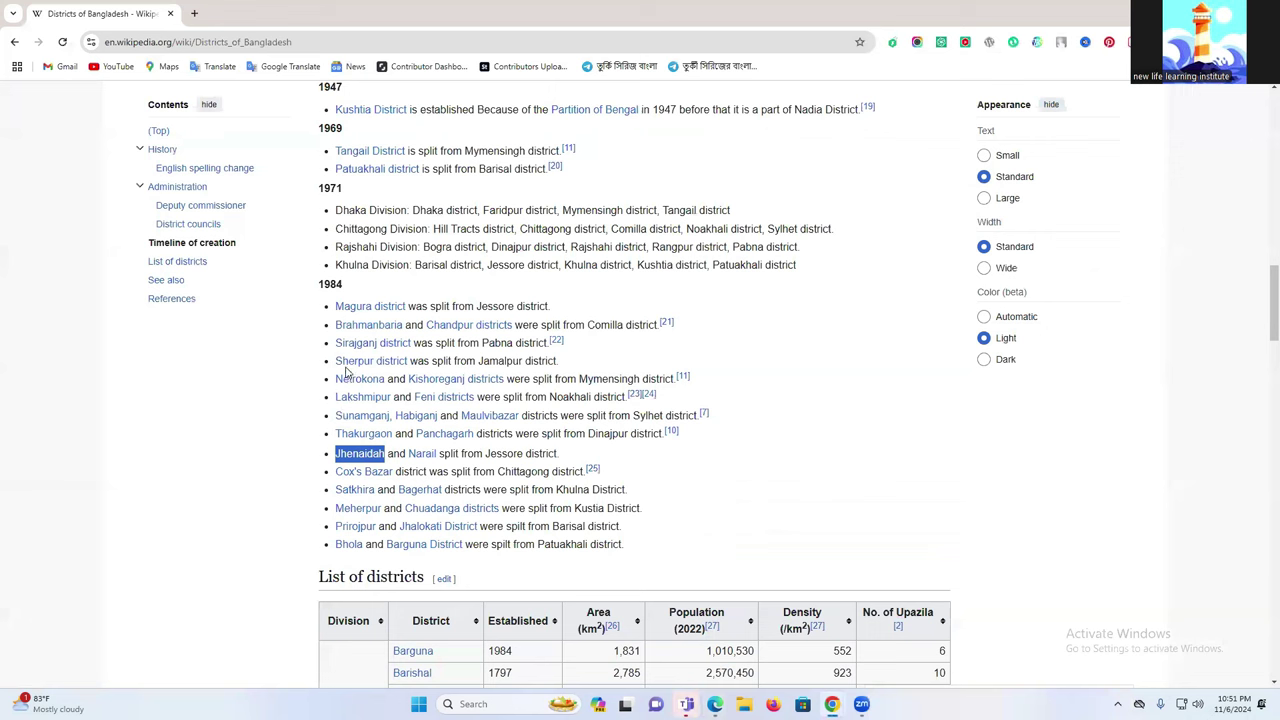
pyautogui.moveTo(349, 343)
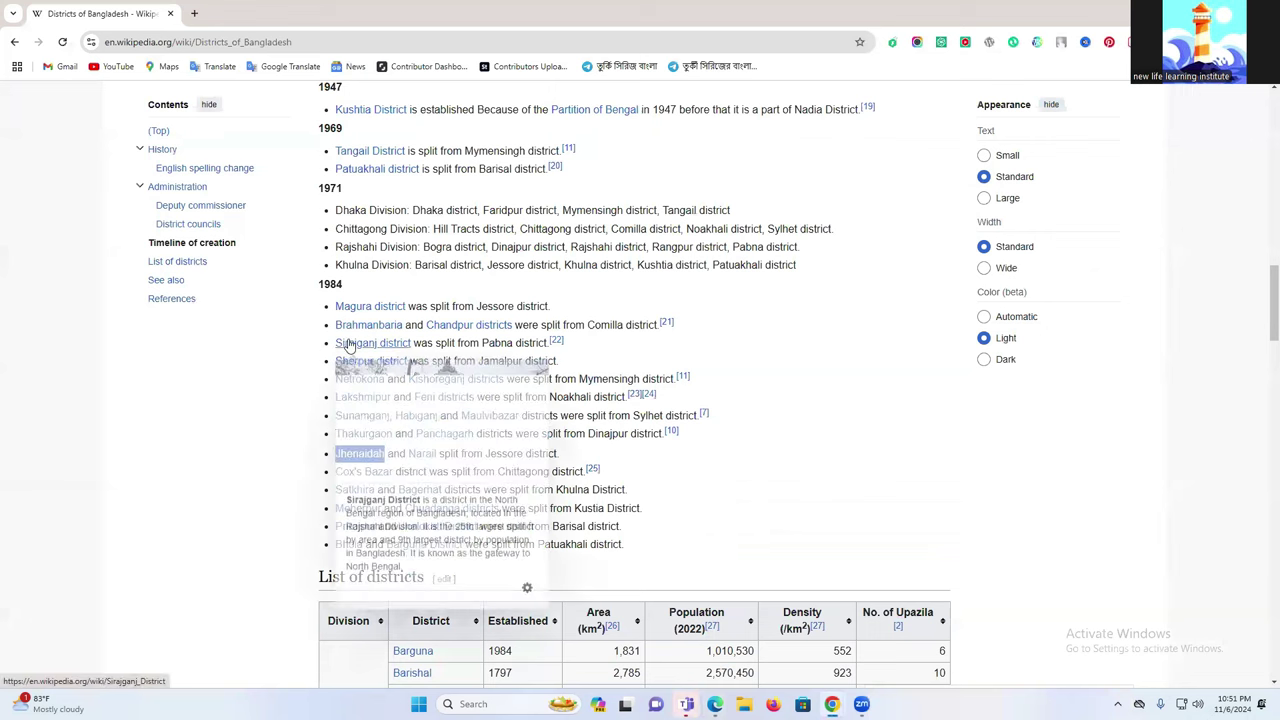
pyautogui.scroll(1, 360, 333)
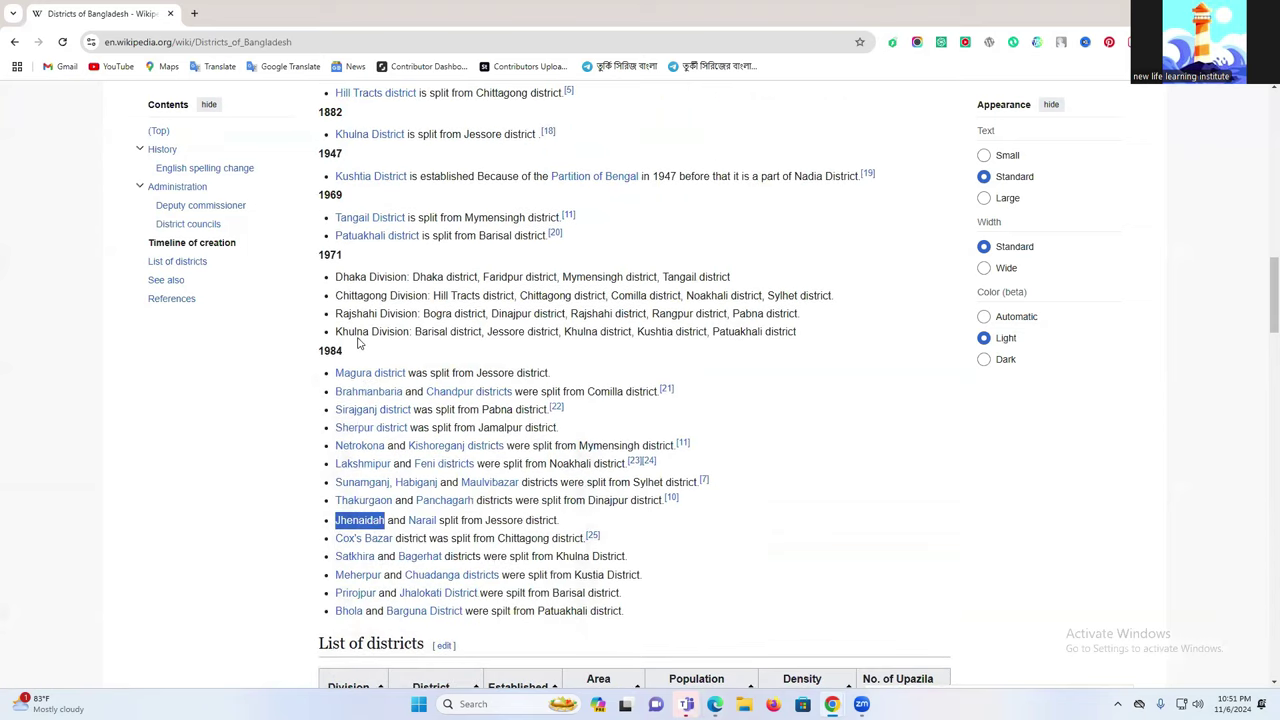
pyautogui.moveTo(336, 334); pyautogui.dragTo(407, 334)
pyautogui.hotkey('ctrl', 'c')
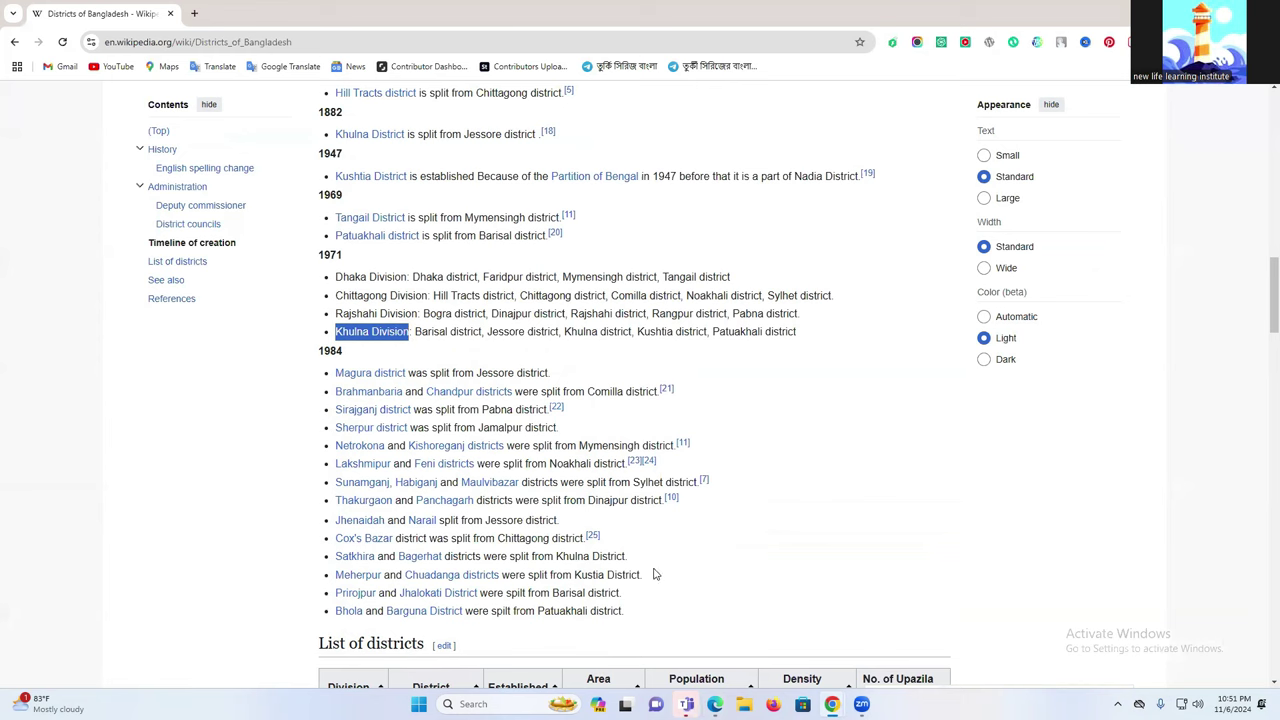
# In Ads Manager in Edge, add the state Khulna Division as an included location and try to open its location options.
pyautogui.click(715, 704)
pyautogui.click(761, 560)
pyautogui.hotkey('ctrl', 'v')
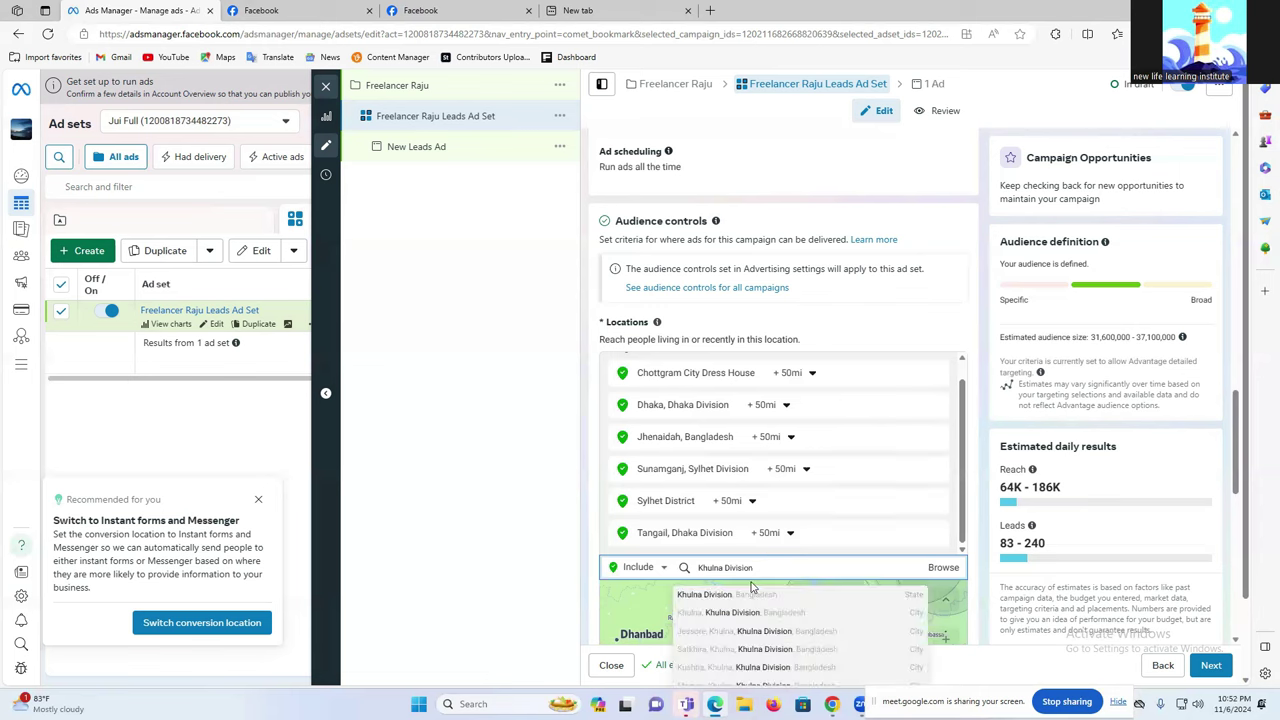
pyautogui.click(750, 594)
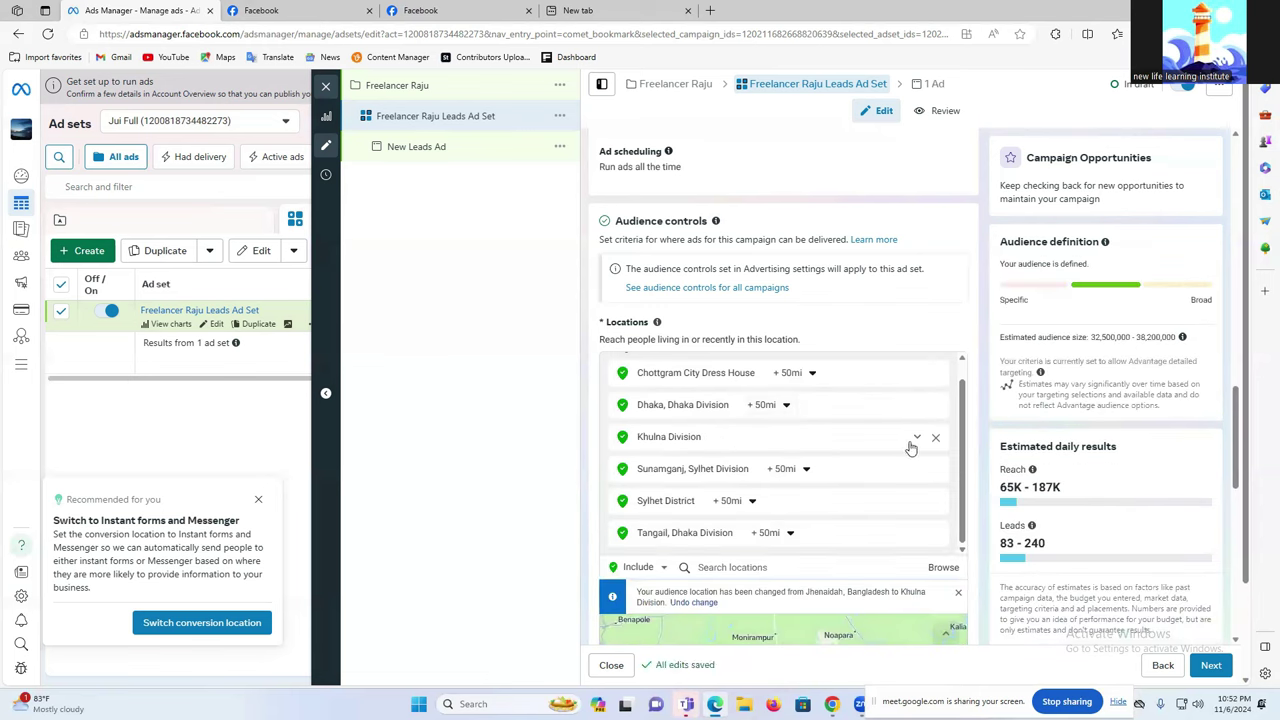
pyautogui.click(917, 440)
pyautogui.click(729, 439)
# Switch to the Wikipedia article in Chrome and copy the name "Kushtia District" from the 1947 timeline entry.
pyautogui.click(831, 703)
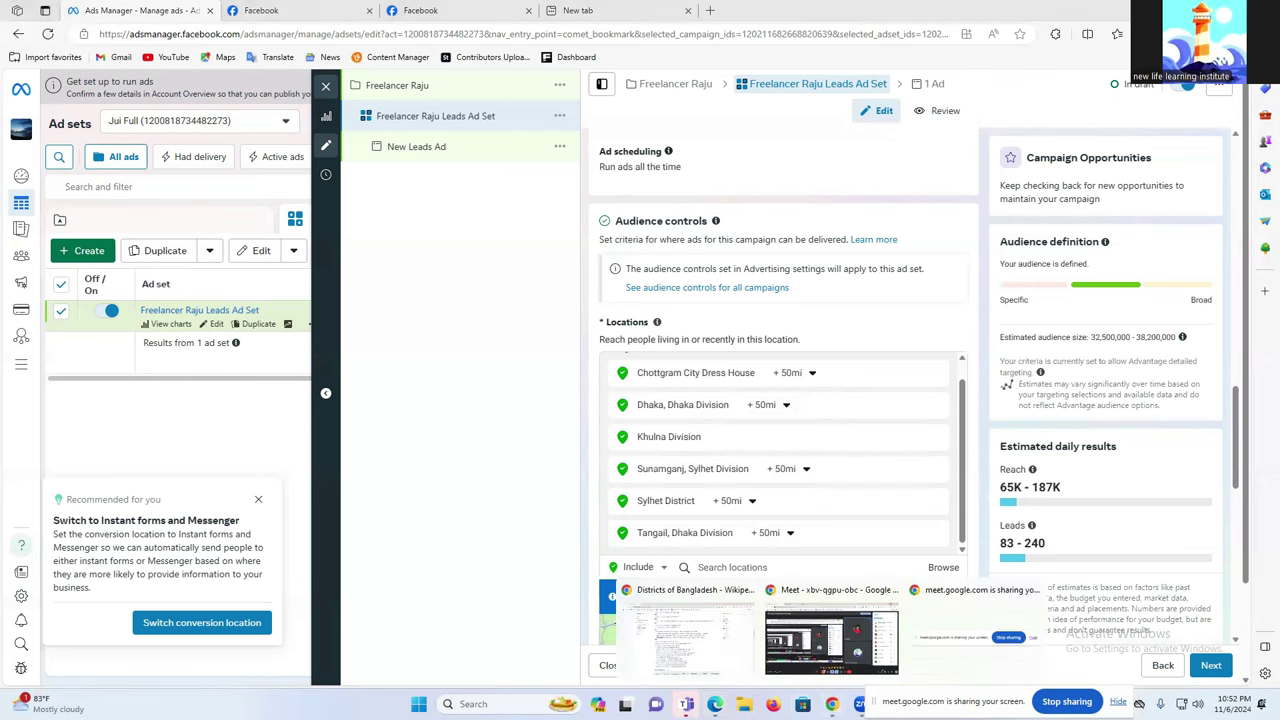
pyautogui.click(700, 635)
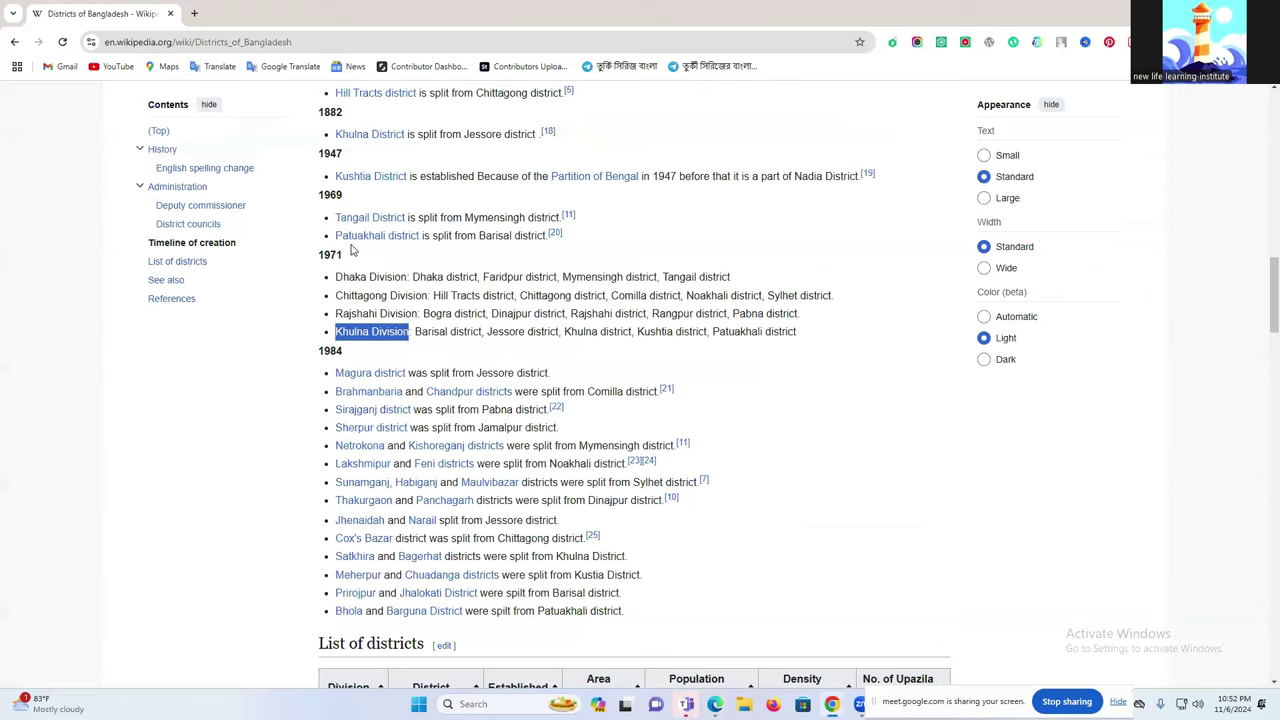
pyautogui.scroll(1, 351, 251)
pyautogui.moveTo(358, 254)
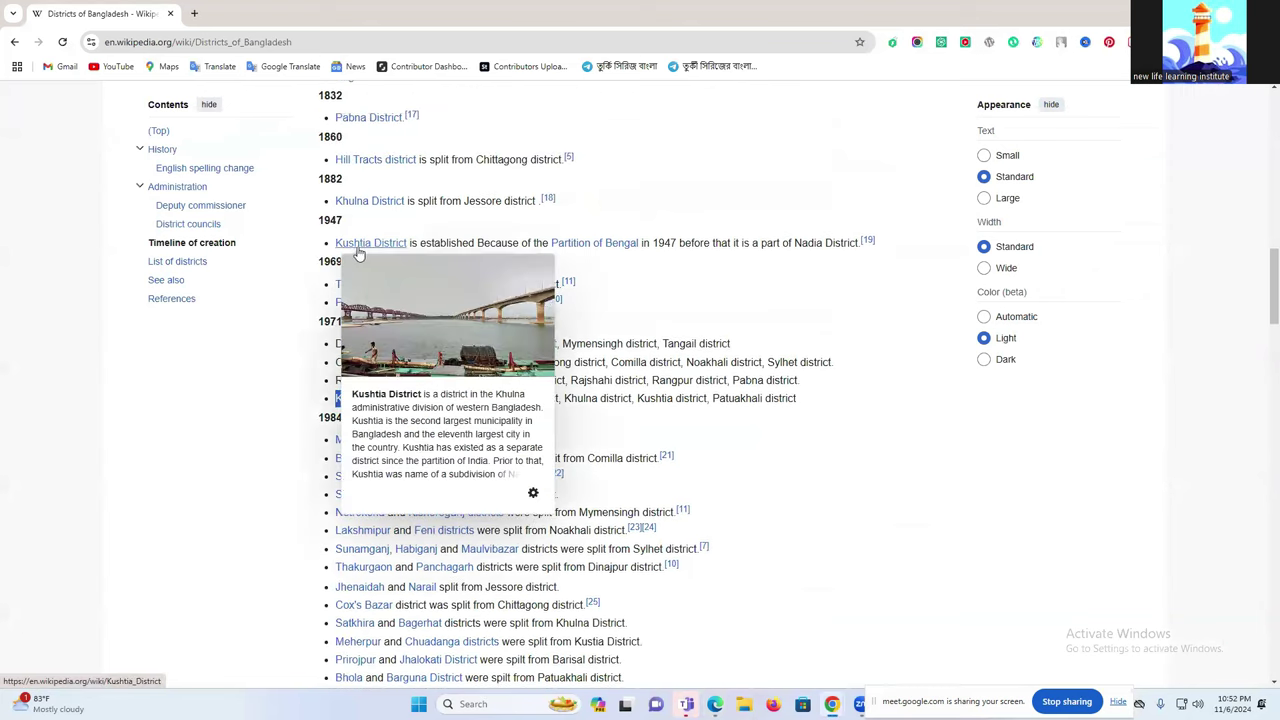
pyautogui.moveTo(335, 243); pyautogui.dragTo(409, 243)
pyautogui.hotkey('ctrl', 'c')
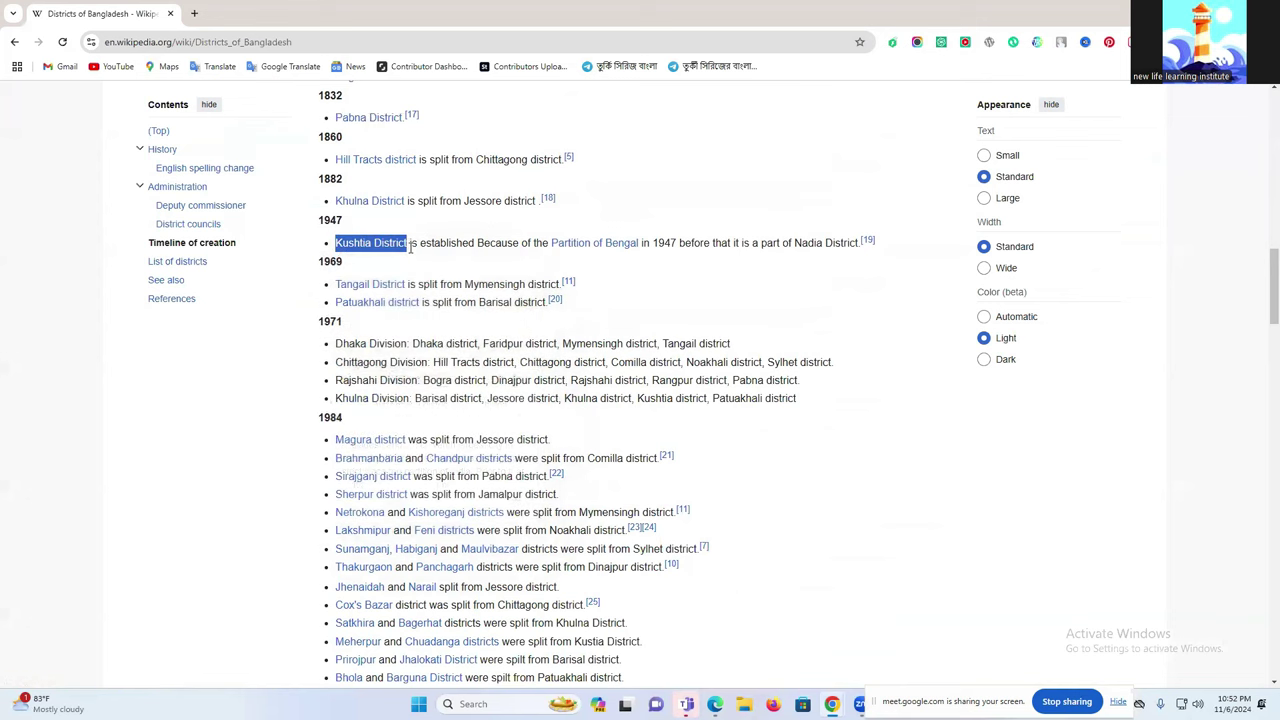
# Return to Ads Manager in Edge, add Kushtia District as an included location and set its radius to 50 mi.
pyautogui.click(715, 704)
pyautogui.click(710, 567)
pyautogui.hotkey('ctrl', 'v')
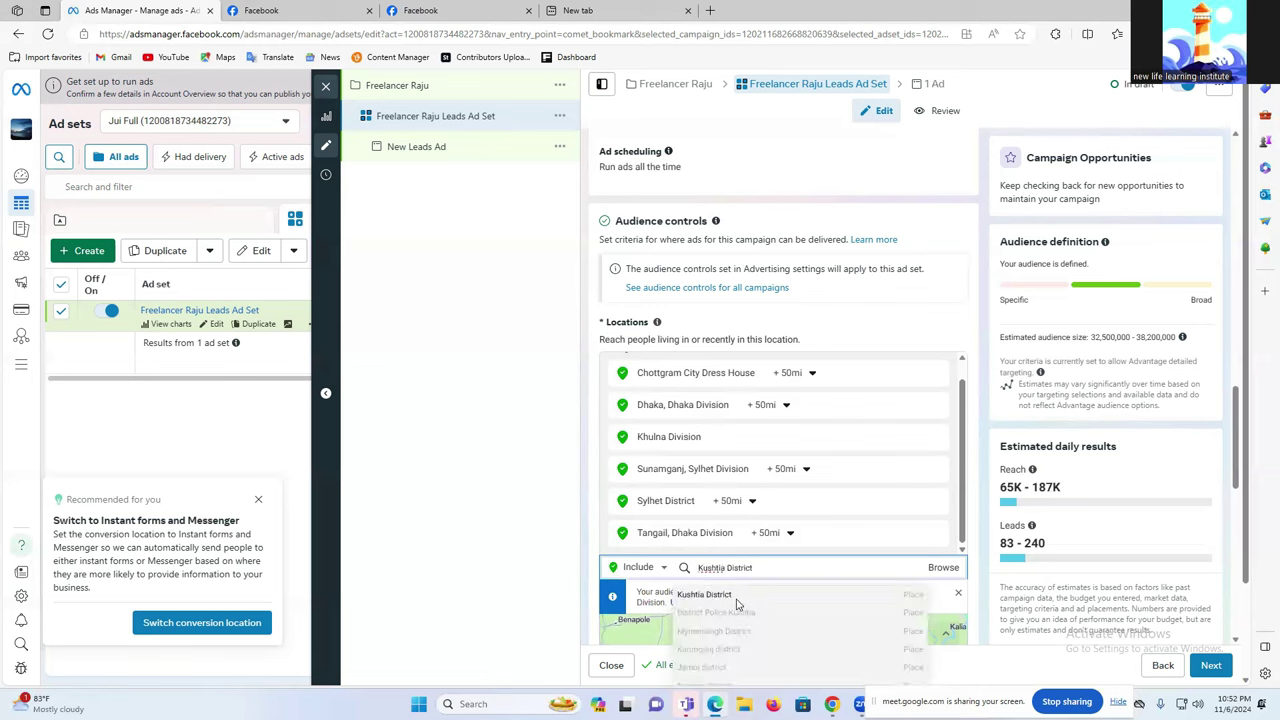
pyautogui.click(737, 596)
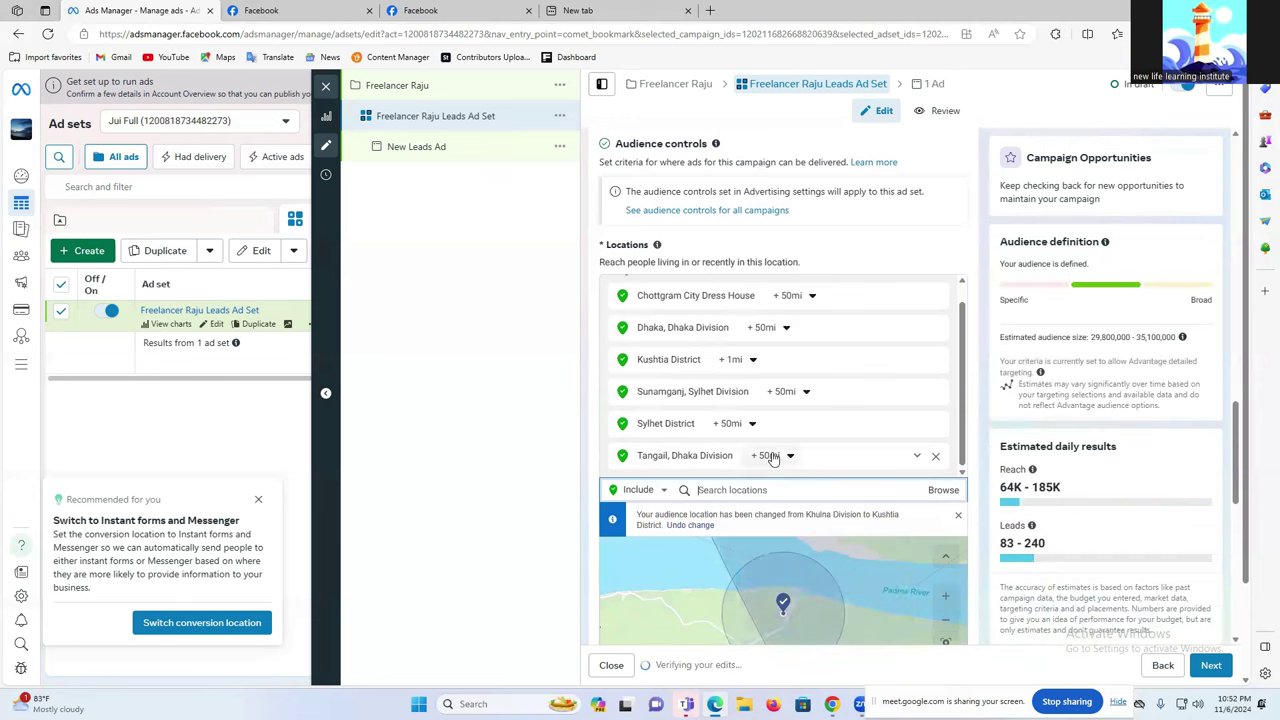
pyautogui.click(735, 361)
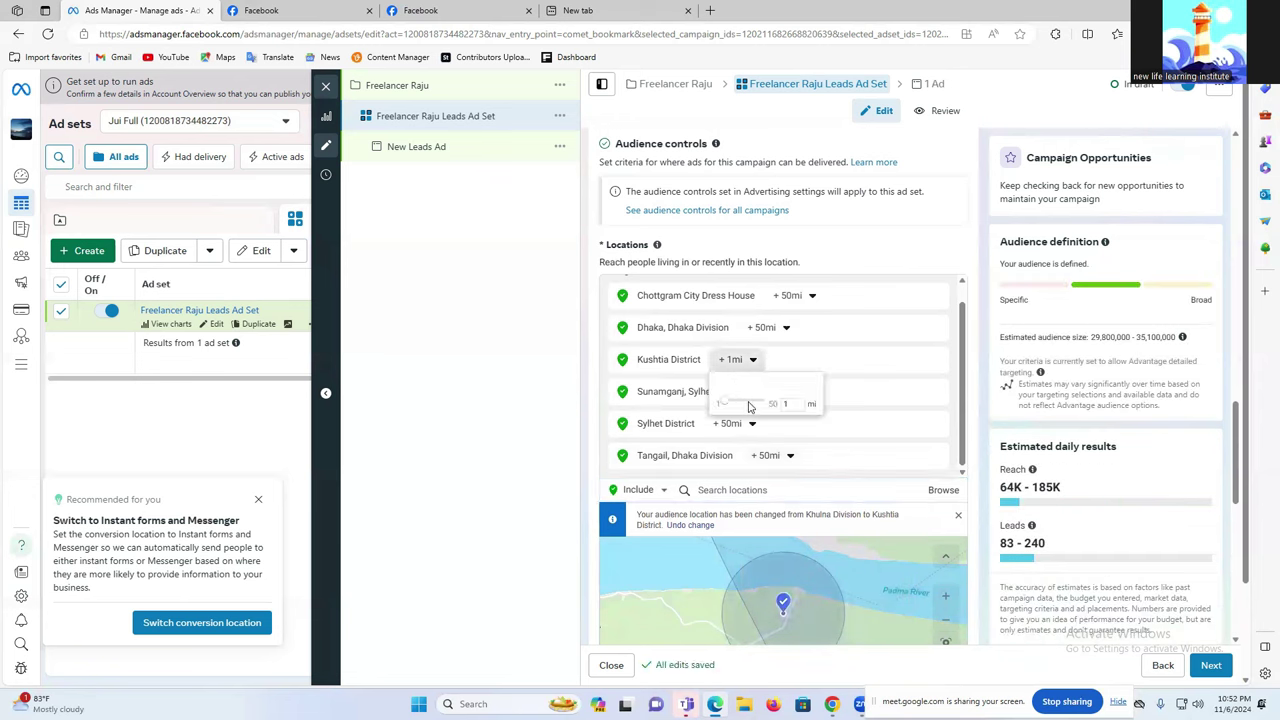
pyautogui.moveTo(727, 406); pyautogui.dragTo(771, 404)
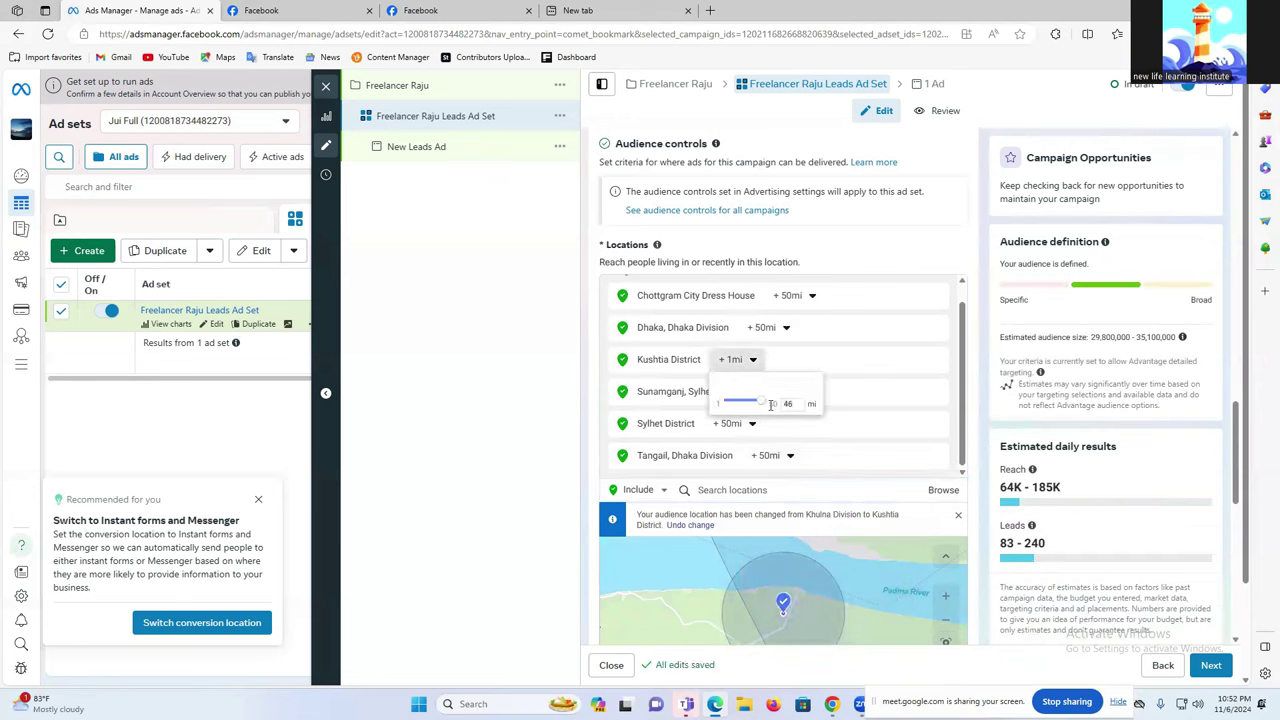
pyautogui.click(896, 459)
# Drop a pin on the locations map just south of Rangpur, dismiss the bulk-locations tip and set the pin's radius to 50 mi.
pyautogui.scroll(-2, 765, 415)
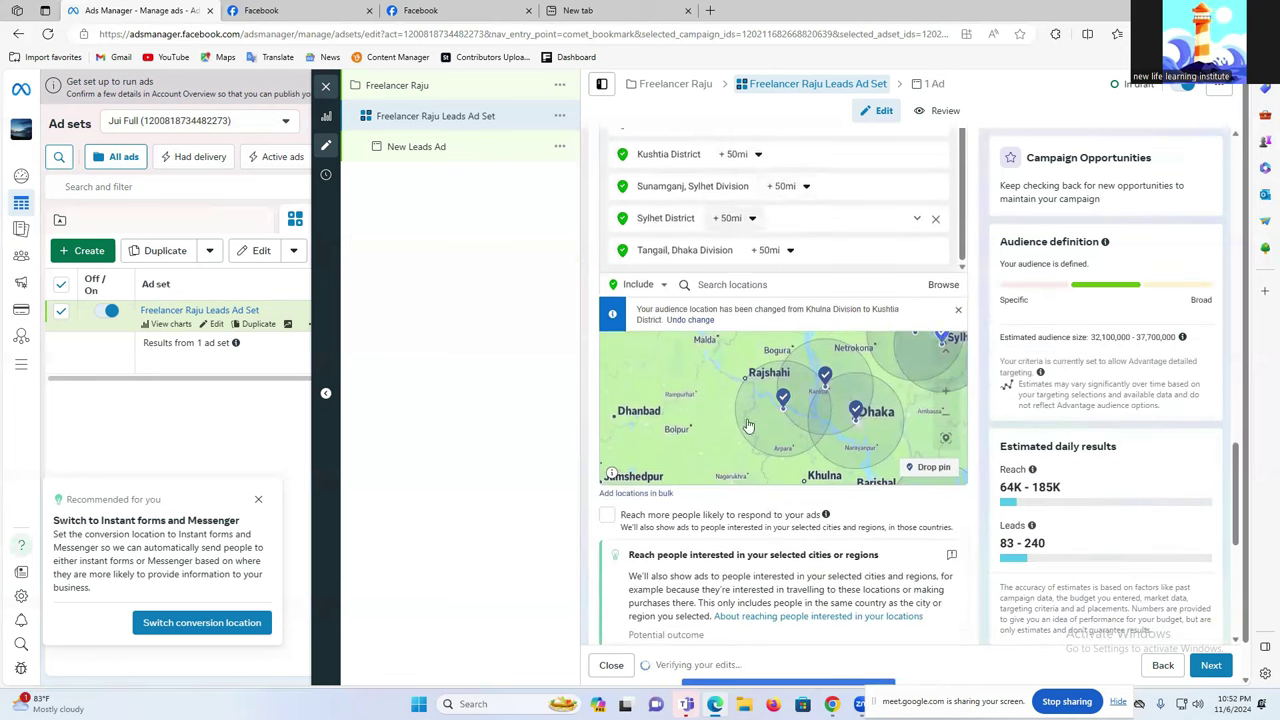
pyautogui.scroll(-1, 748, 426)
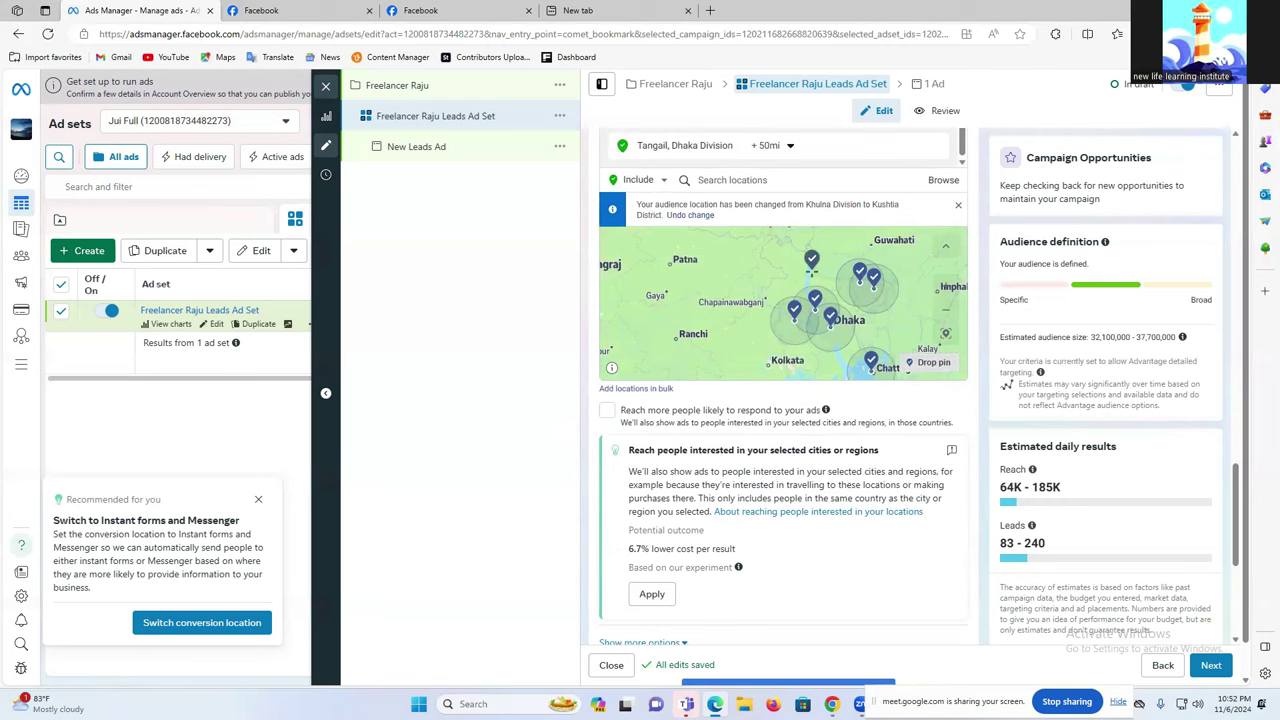
pyautogui.scroll(4, 808, 270)
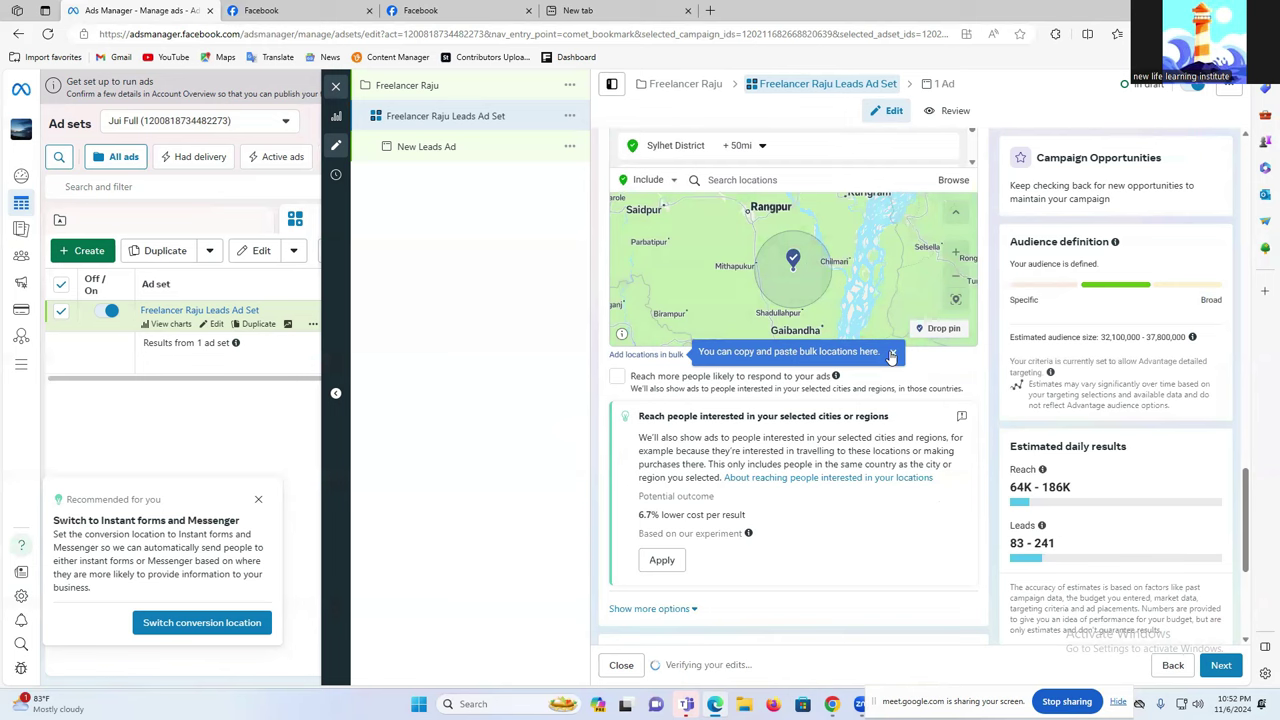
pyautogui.click(893, 356)
pyautogui.scroll(3, 777, 380)
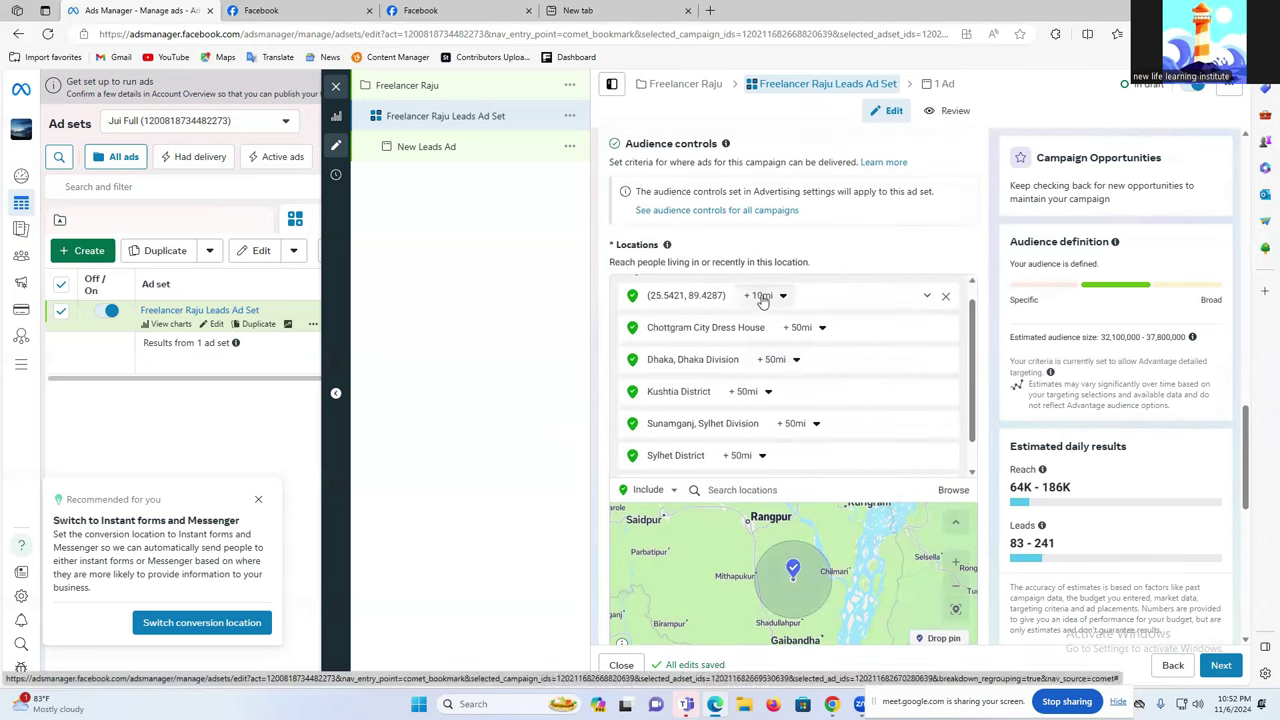
pyautogui.click(762, 297)
pyautogui.moveTo(766, 345); pyautogui.dragTo(803, 357)
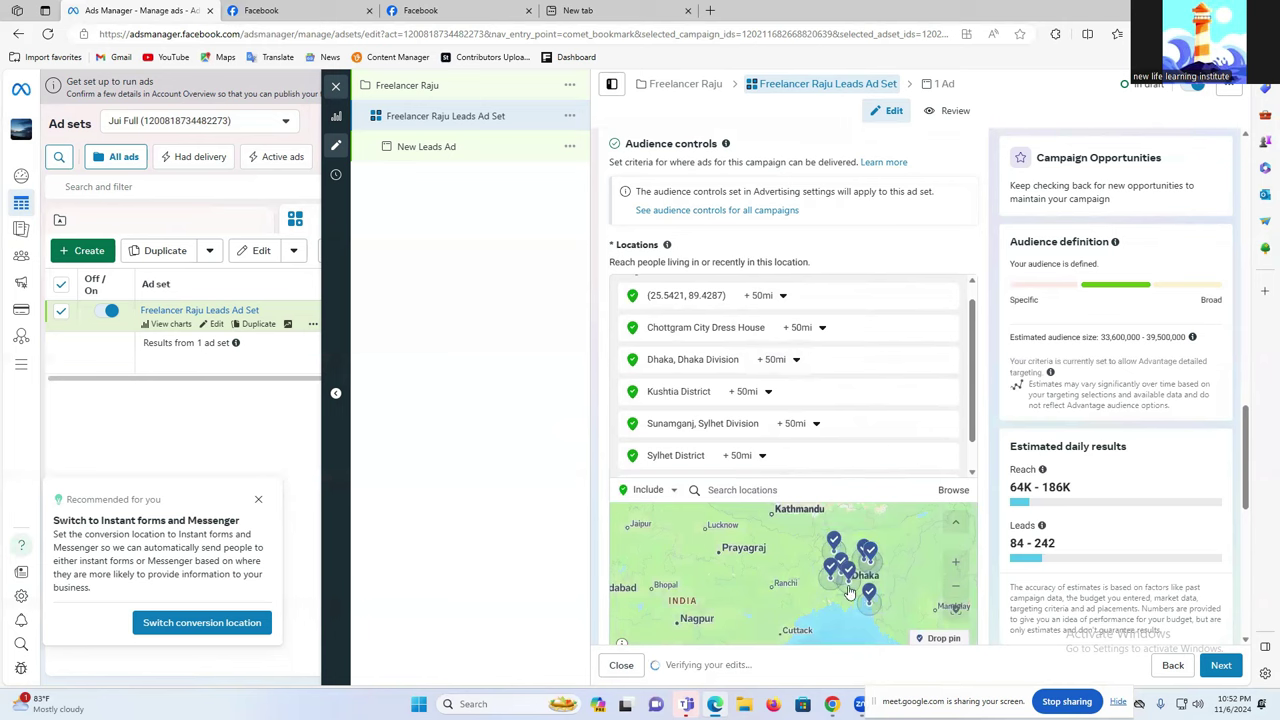
# Enable the option to reach more people likely to respond to your ads below the locations map.
pyautogui.scroll(-1, 997, 535)
pyautogui.scroll(-1, 997, 535)
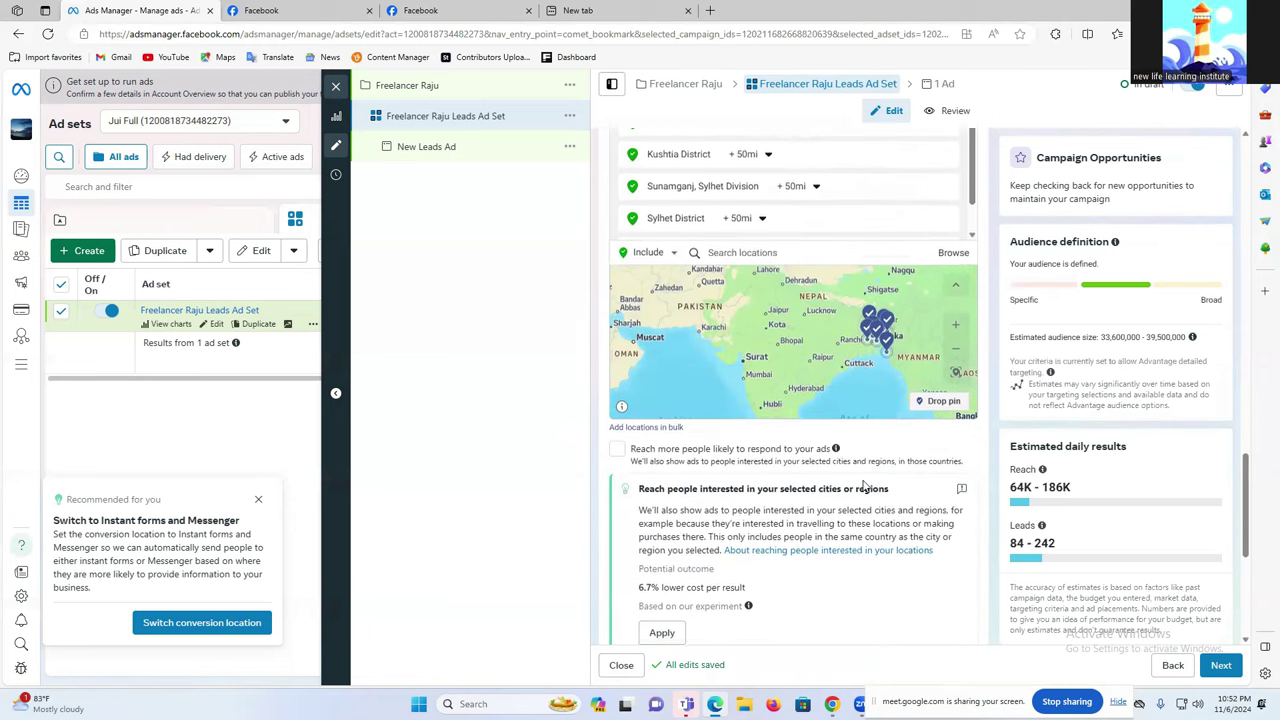
pyautogui.scroll(-2, 863, 484)
pyautogui.scroll(-1, 863, 484)
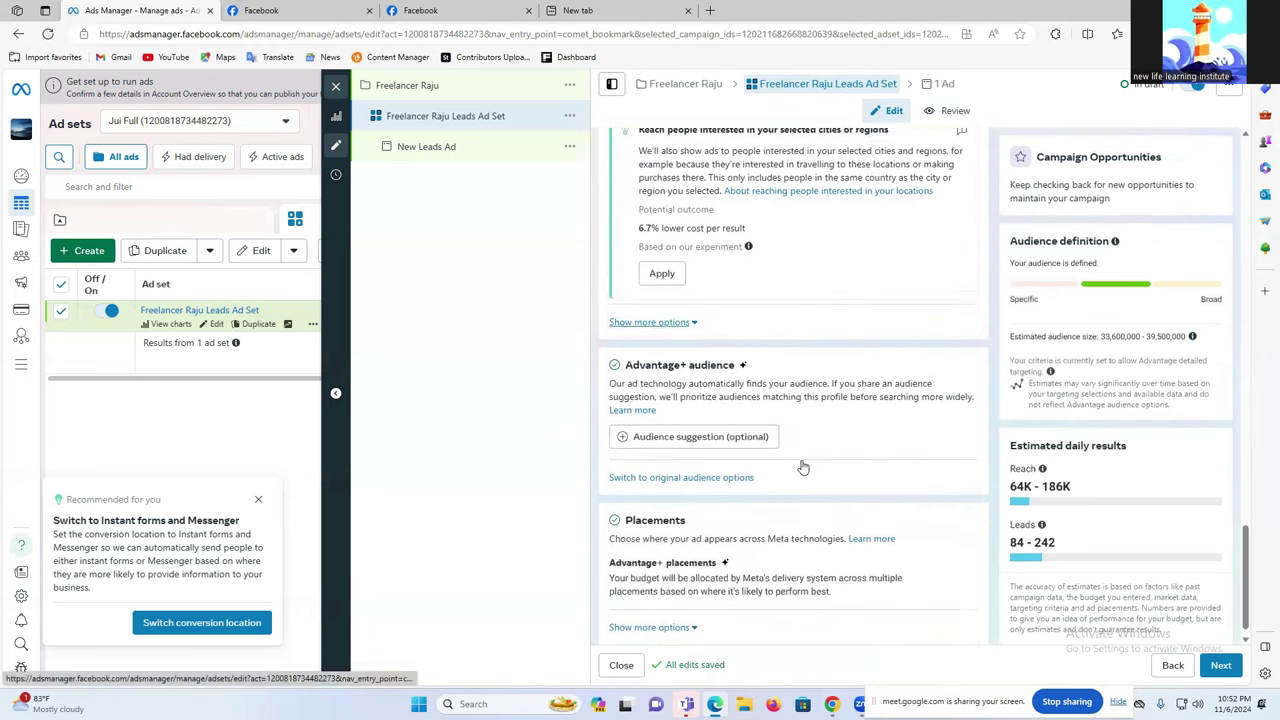
pyautogui.scroll(6, 673, 437)
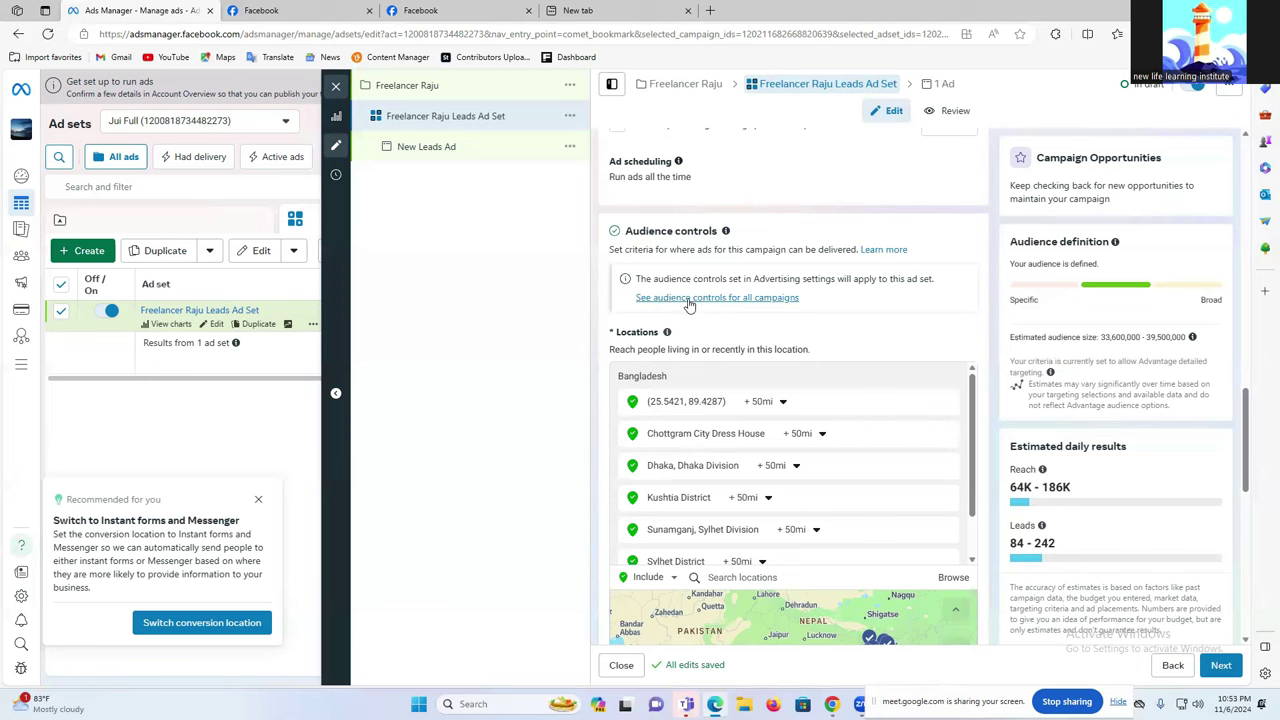
pyautogui.moveTo(663, 303); pyautogui.dragTo(605, 170)
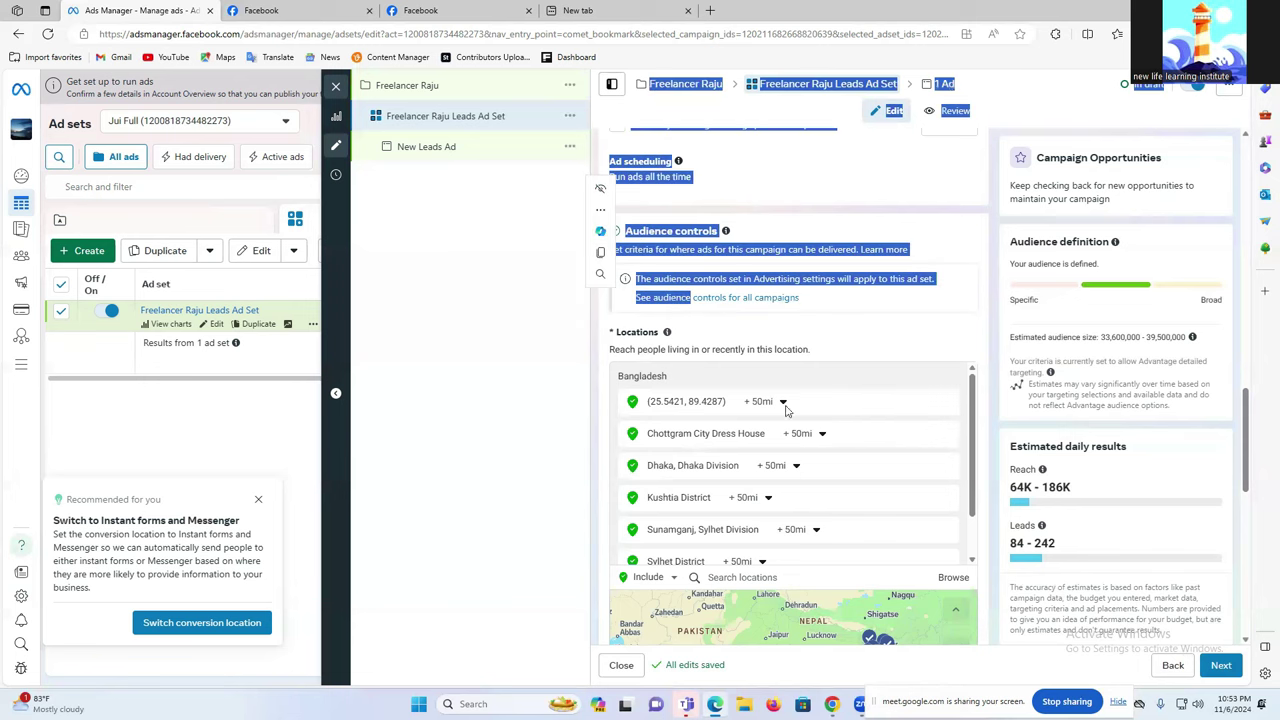
pyautogui.click(575, 336)
pyautogui.scroll(-5, 697, 385)
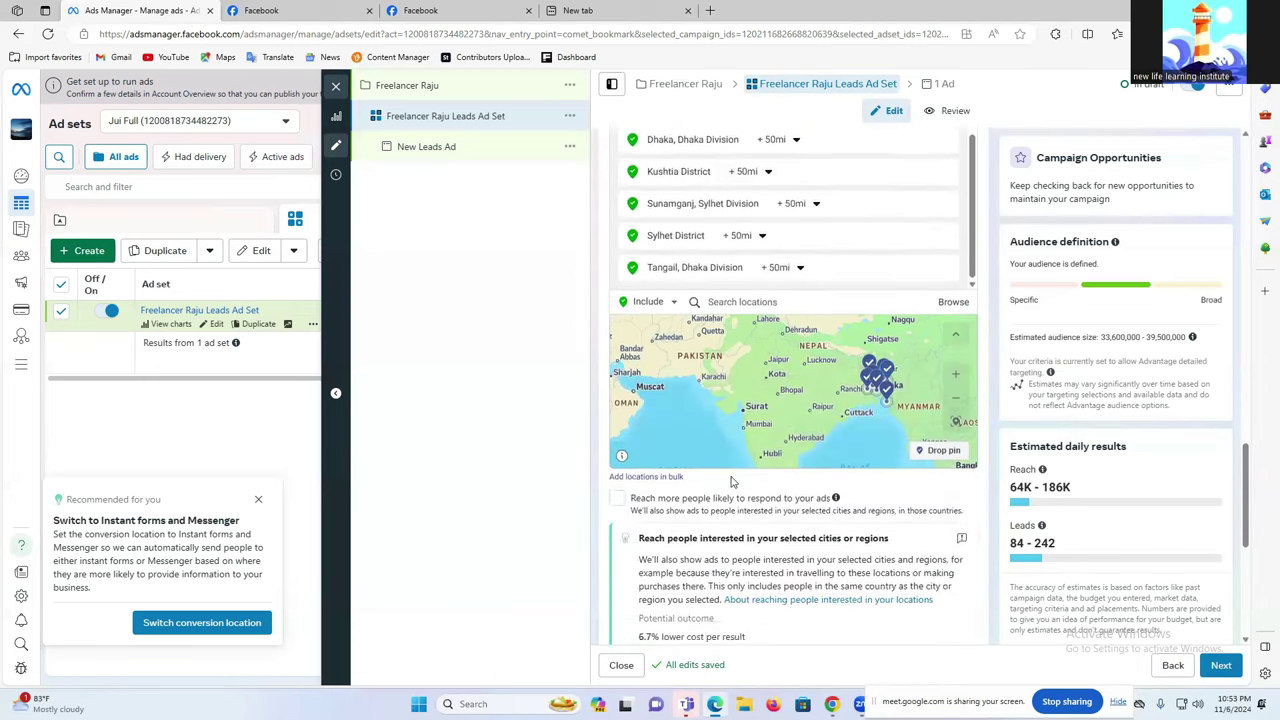
pyautogui.click(662, 494)
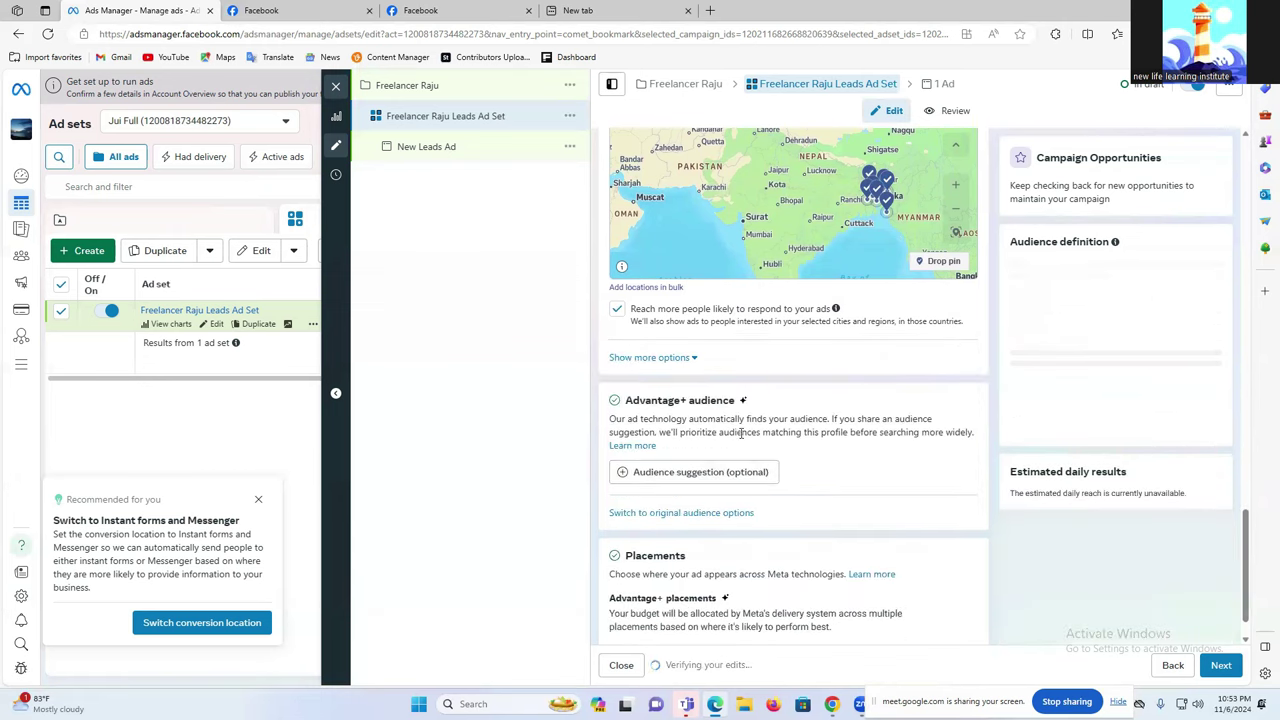
# Add an audience suggestion under Advantage+ audience and set its maximum age to 45.
pyautogui.click(698, 477)
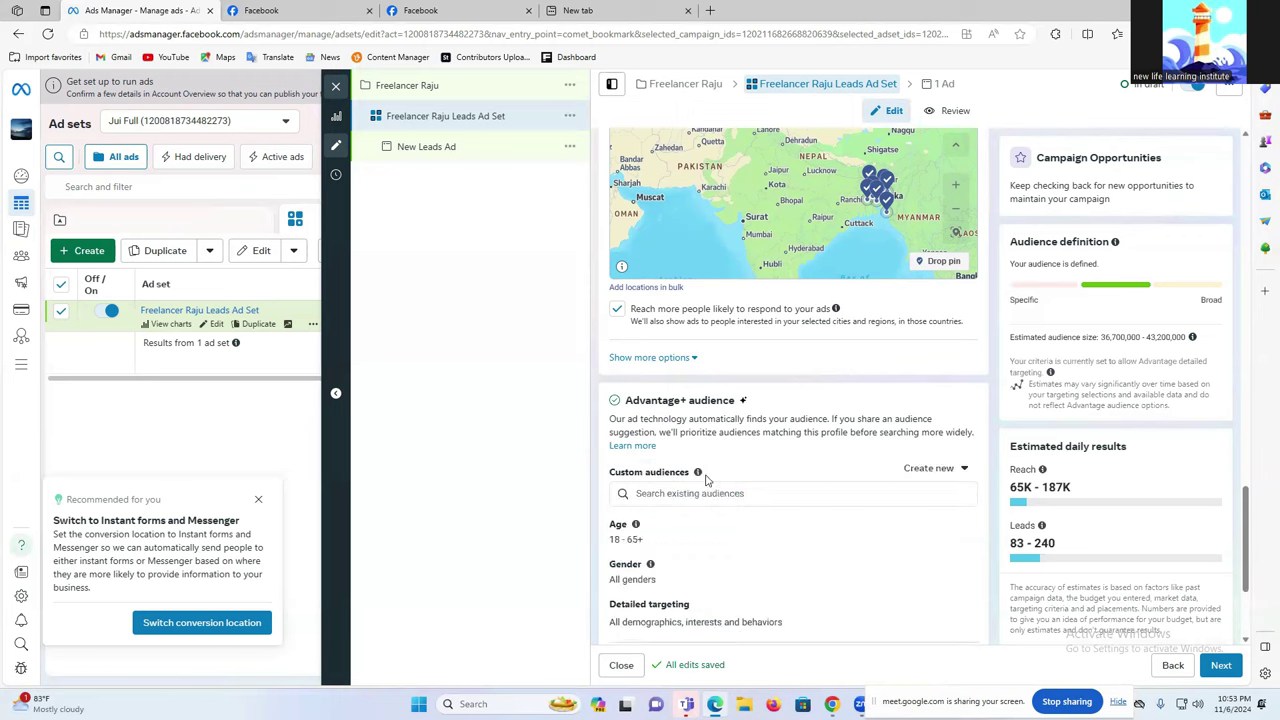
pyautogui.scroll(-1, 706, 480)
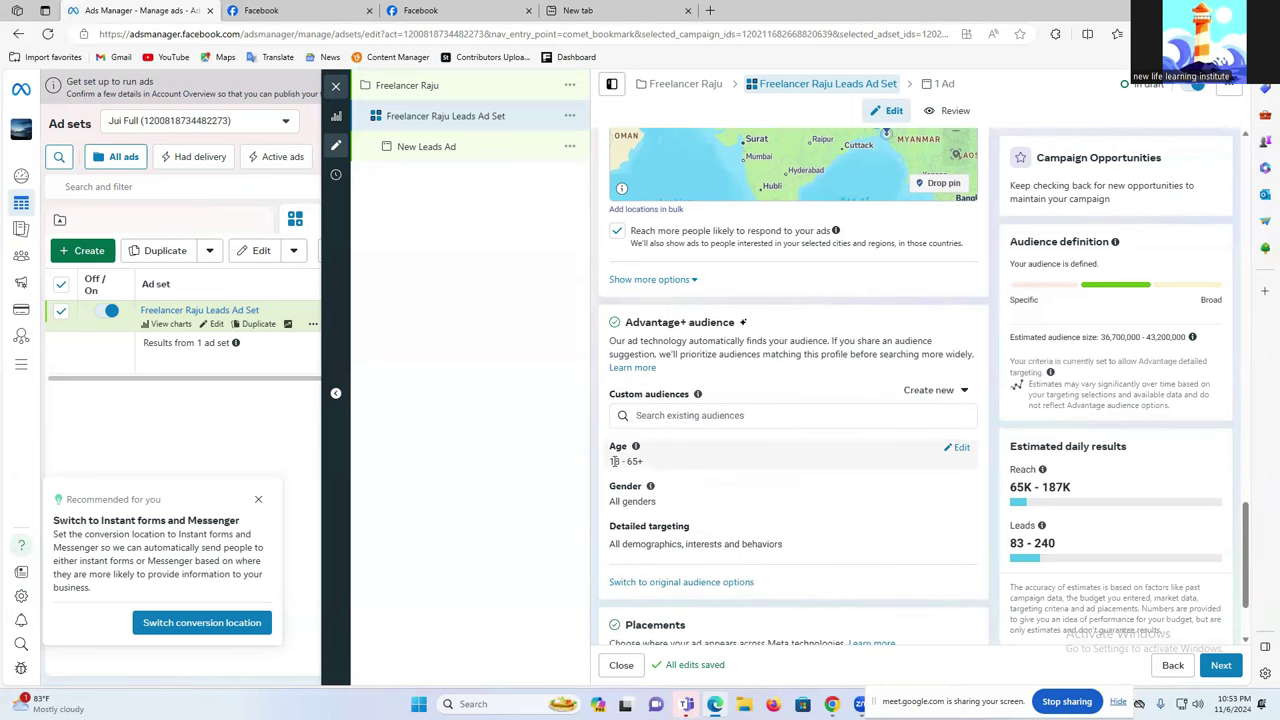
pyautogui.click(958, 449)
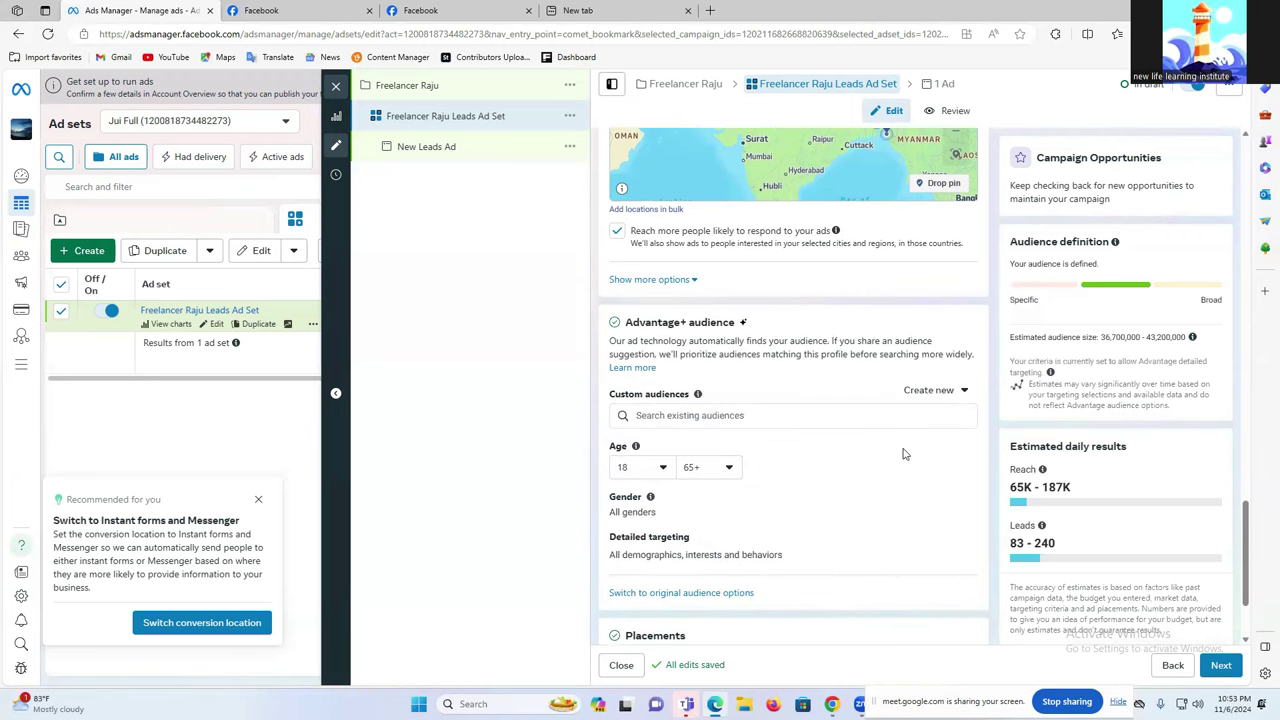
pyautogui.click(700, 472)
pyautogui.scroll(5, 718, 540)
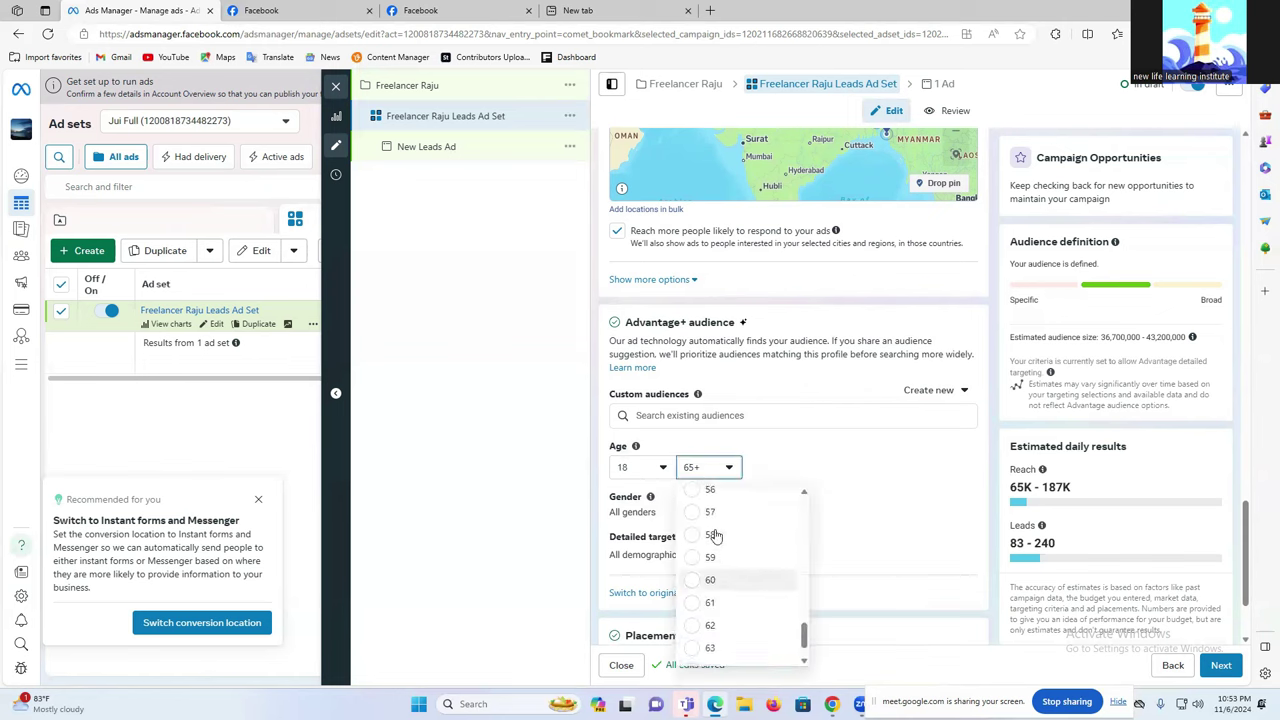
pyautogui.scroll(3, 728, 548)
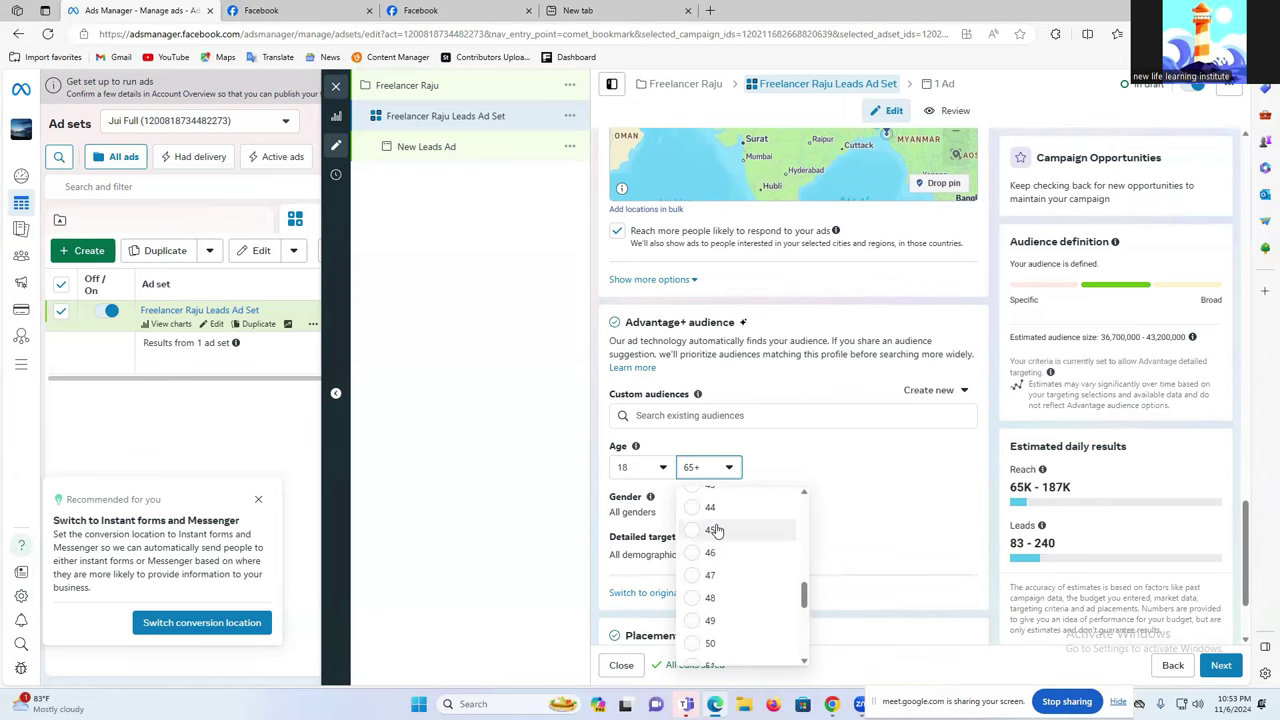
pyautogui.click(714, 527)
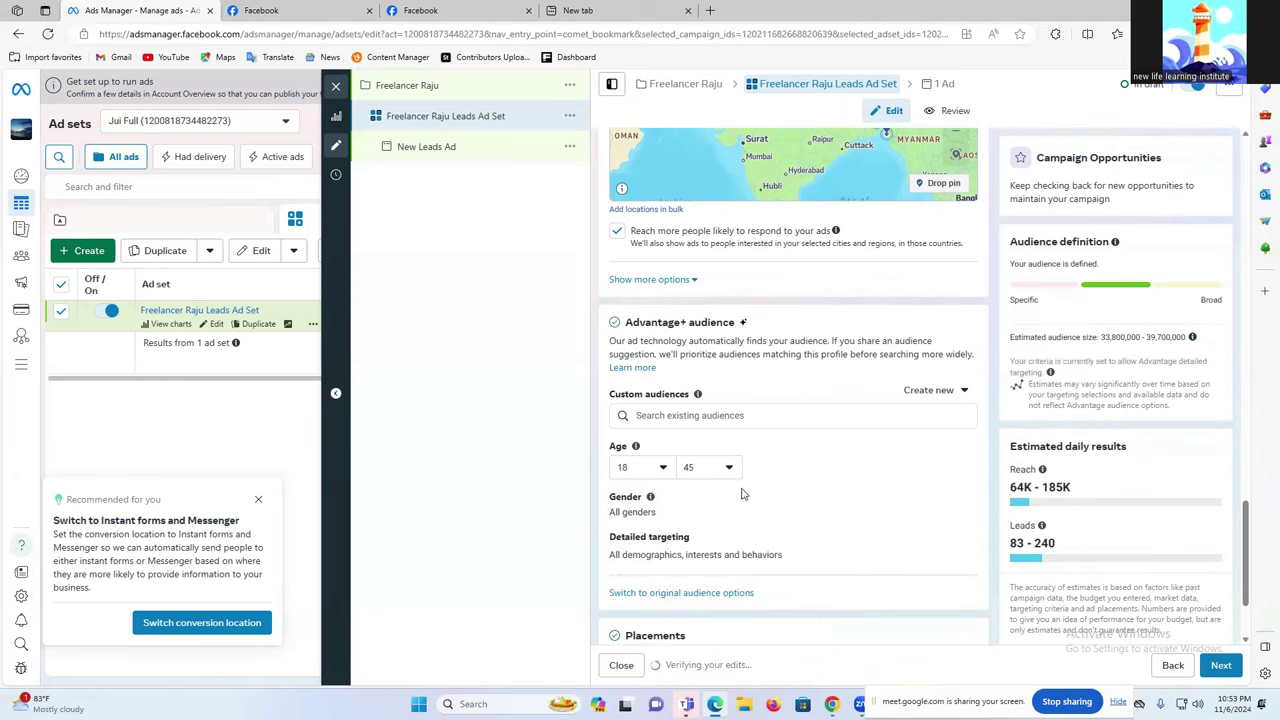
# Check the existing custom audiences, and open the audience's detailed targeting and gender settings for editing.
pyautogui.click(774, 416)
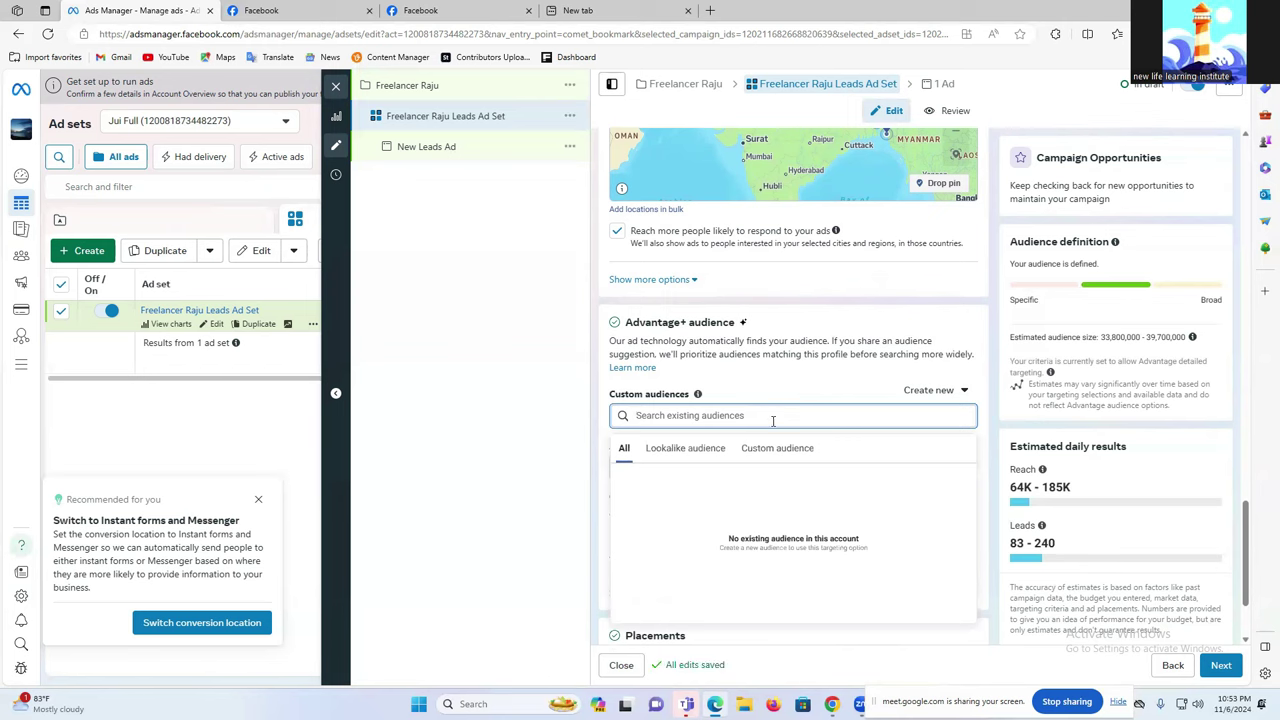
pyautogui.click(763, 397)
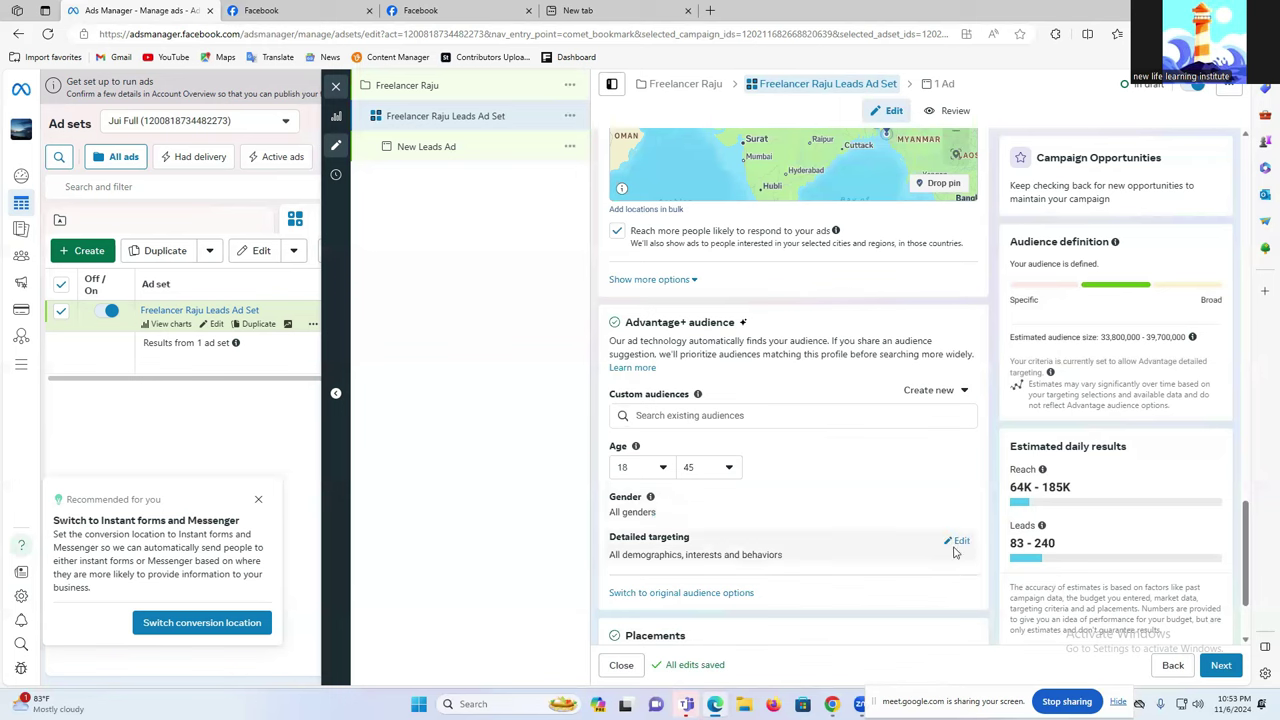
pyautogui.click(959, 544)
pyautogui.scroll(-1, 784, 561)
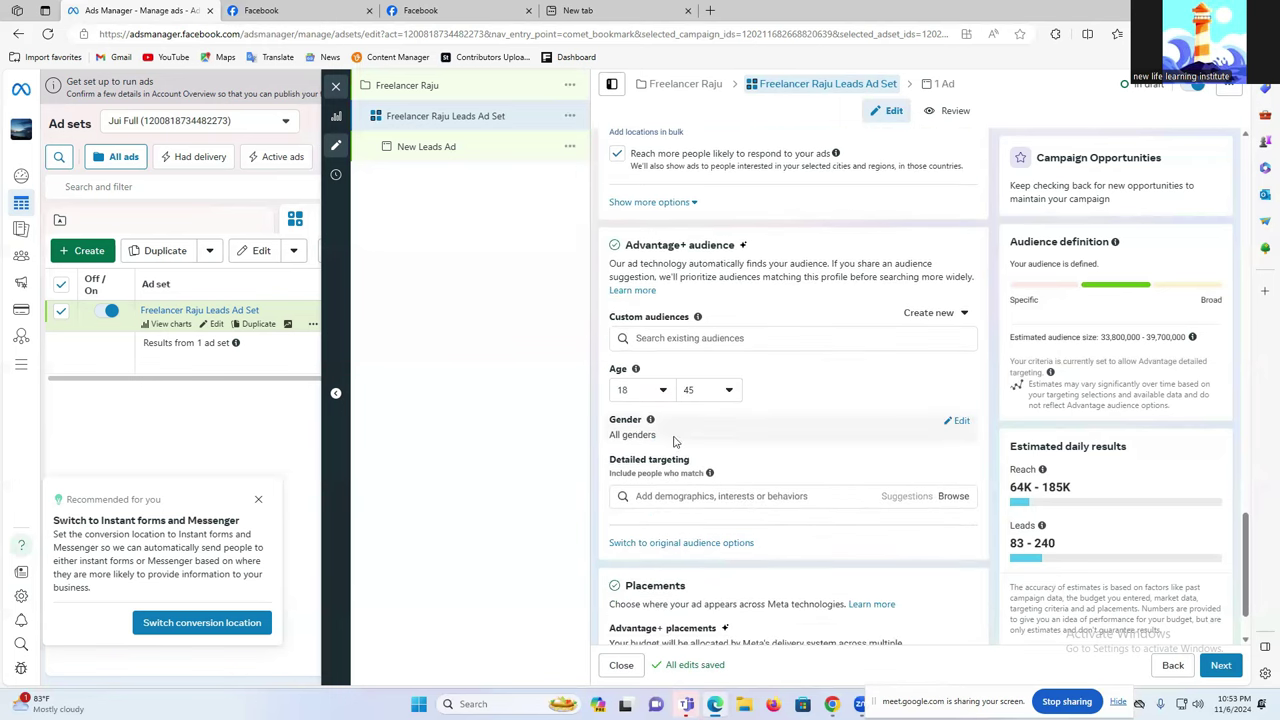
pyautogui.click(959, 427)
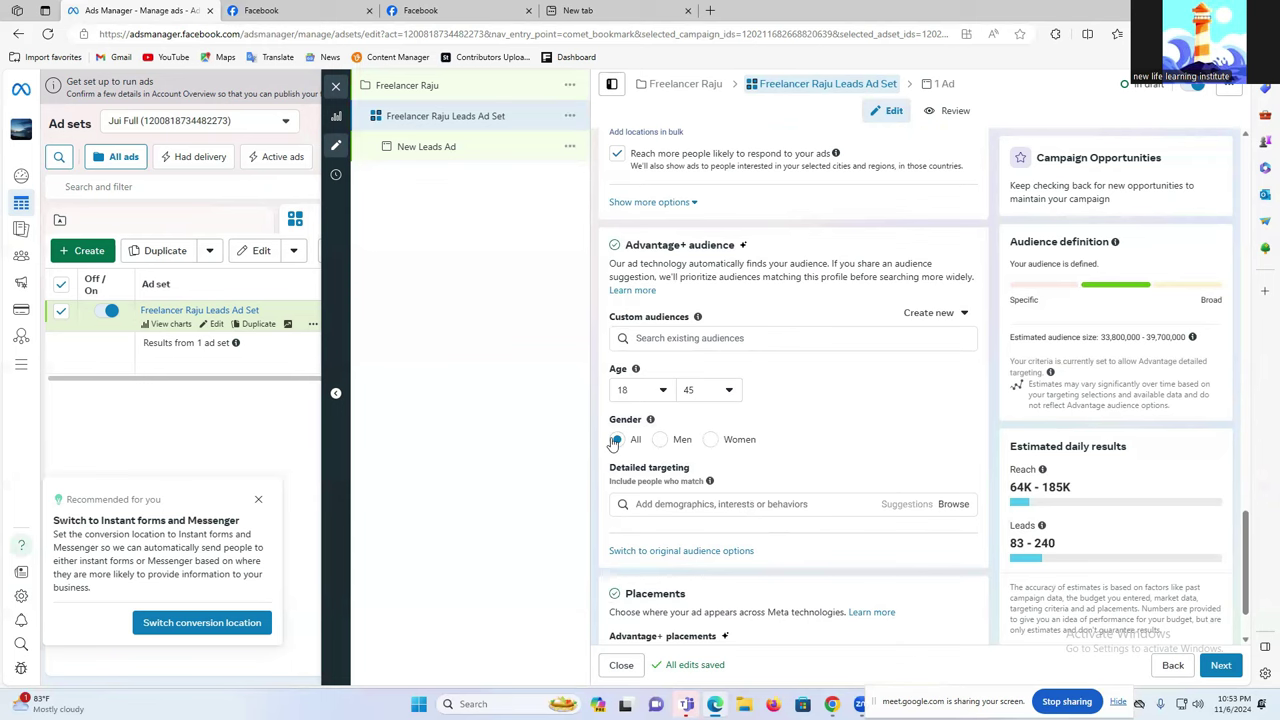
pyautogui.scroll(-1, 790, 470)
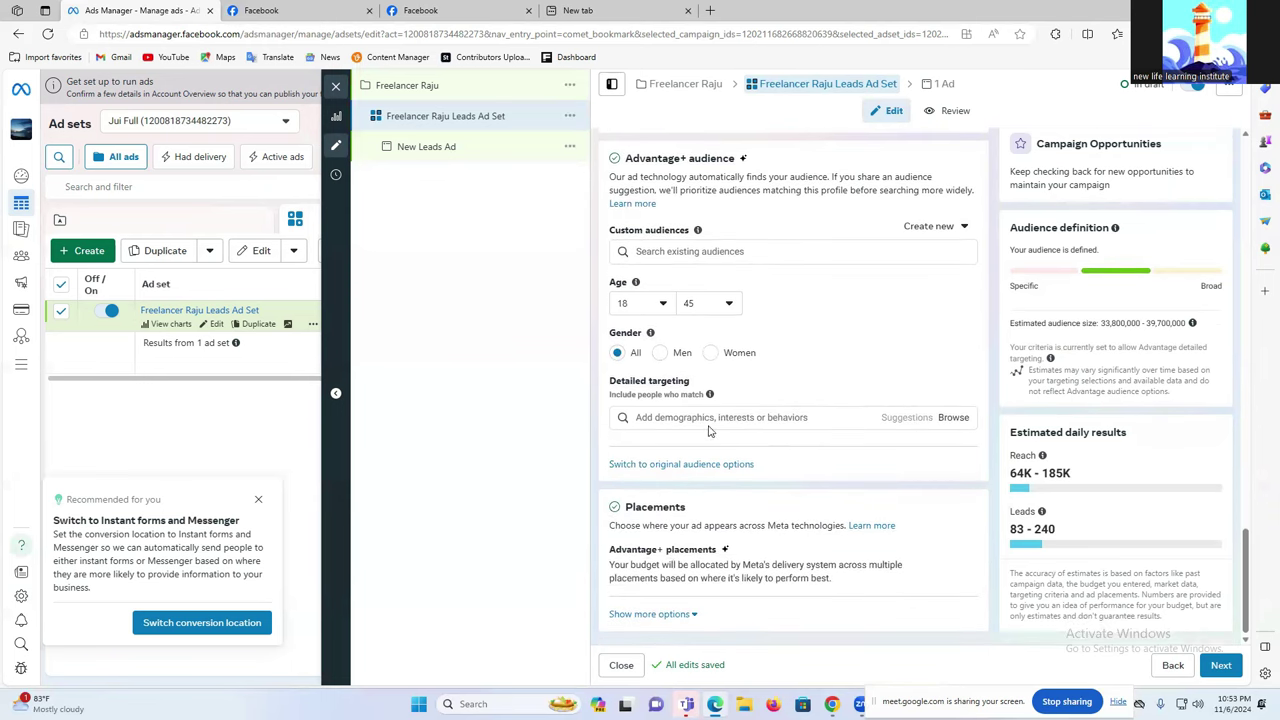
# Add the Family and relationships interests Friendship (relationships) and Marriage (weddings) to the detailed targeting.
pyautogui.click(953, 419)
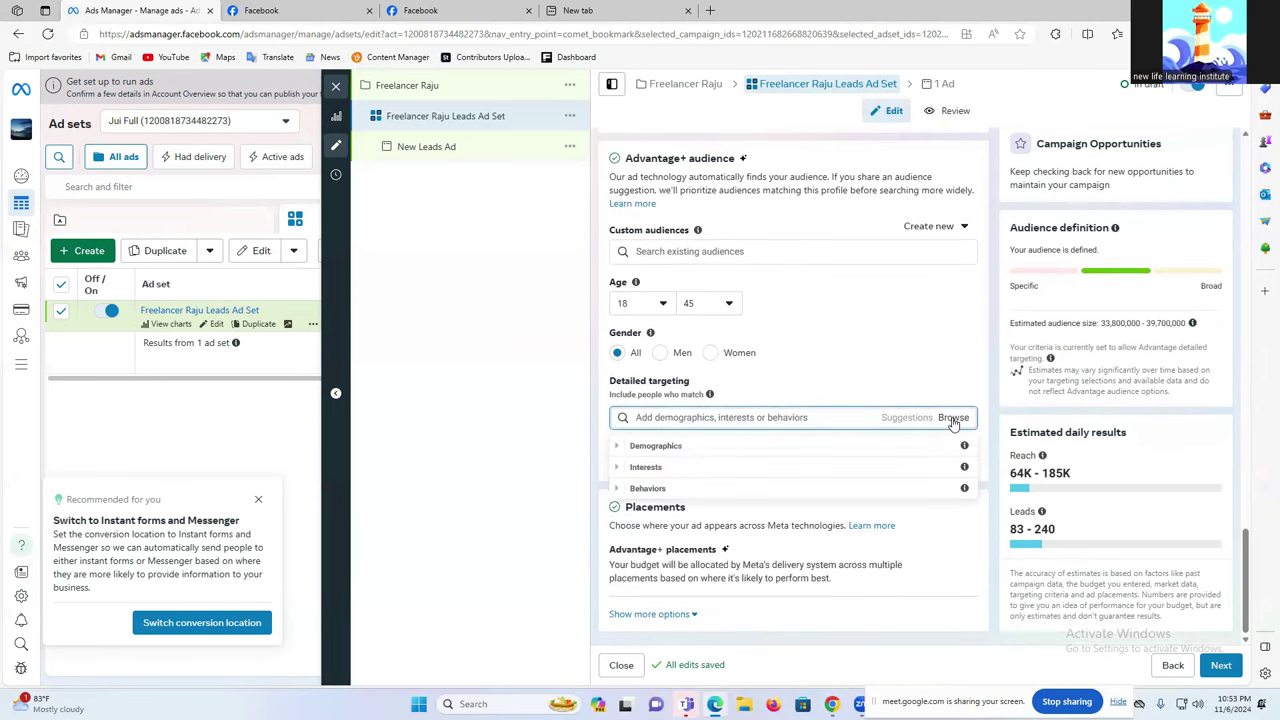
pyautogui.click(615, 468)
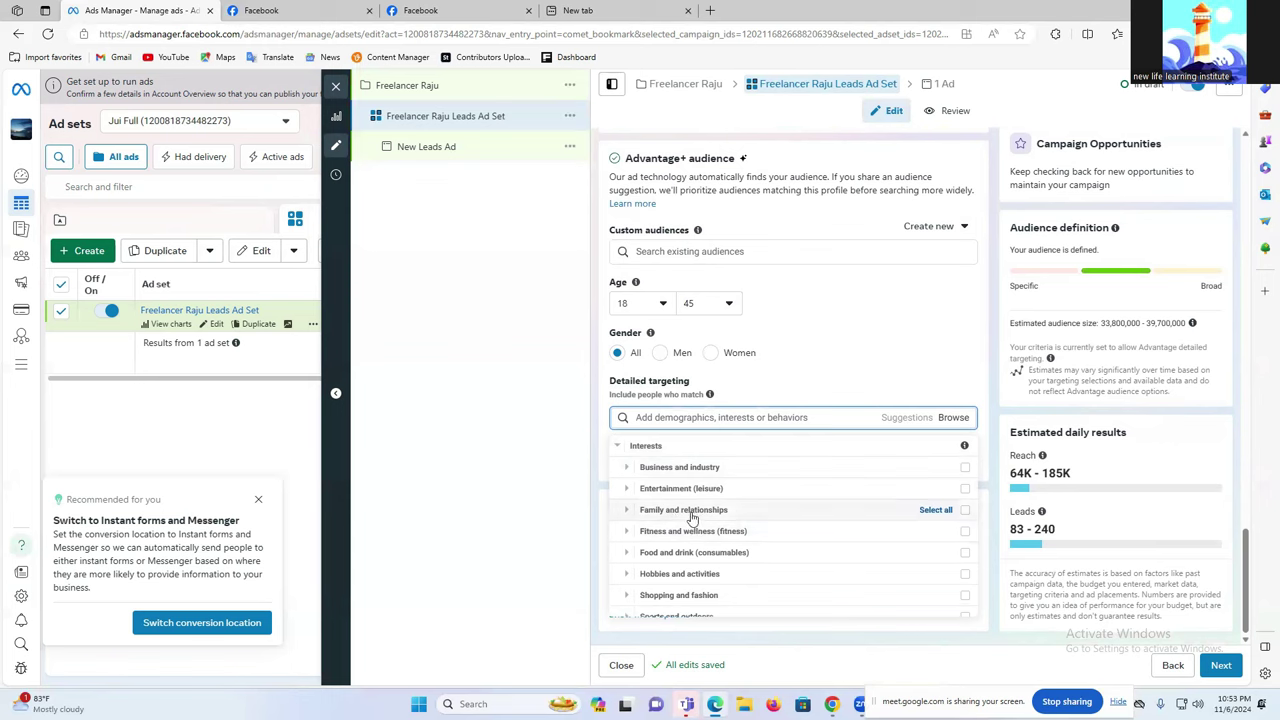
pyautogui.click(627, 512)
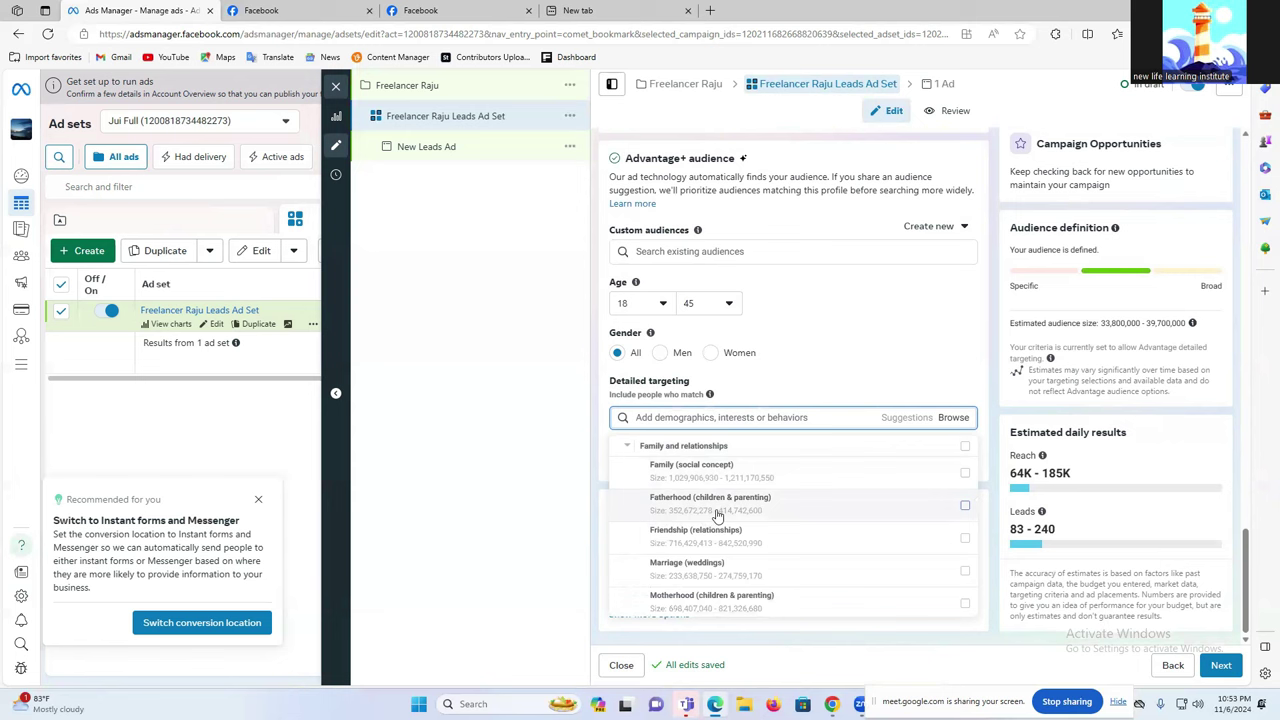
pyautogui.moveTo(717, 516)
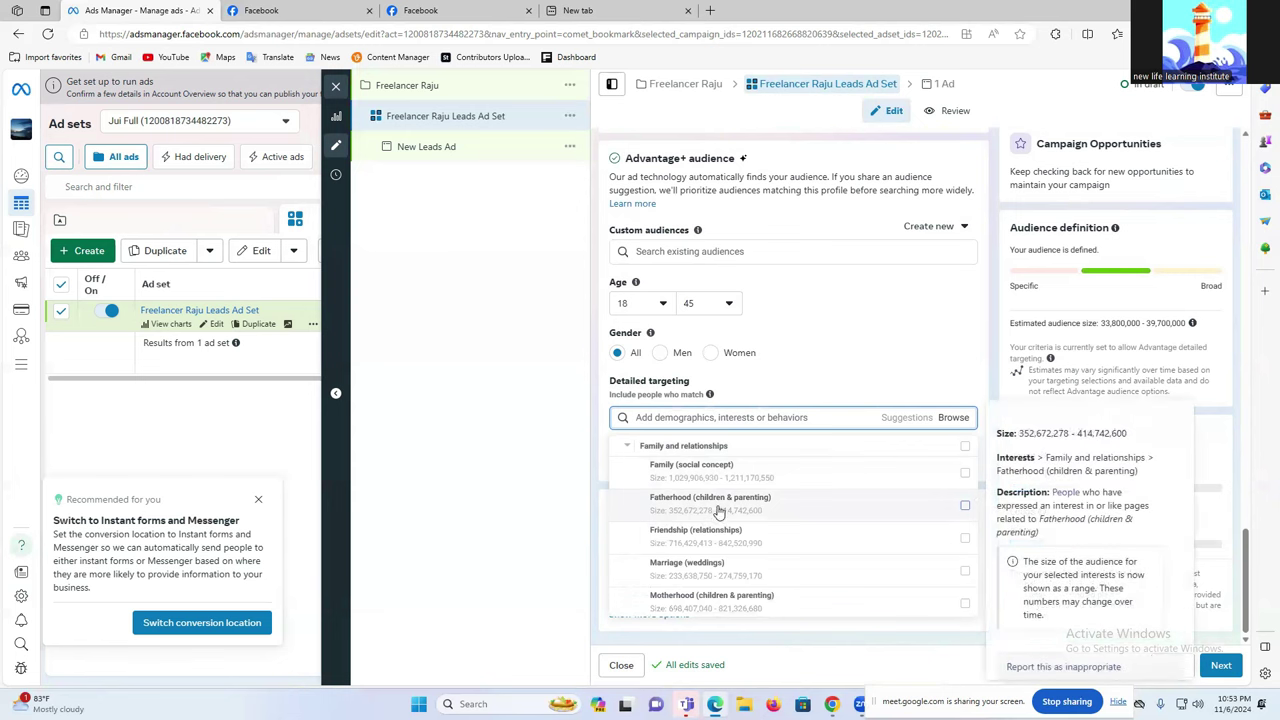
pyautogui.click(966, 541)
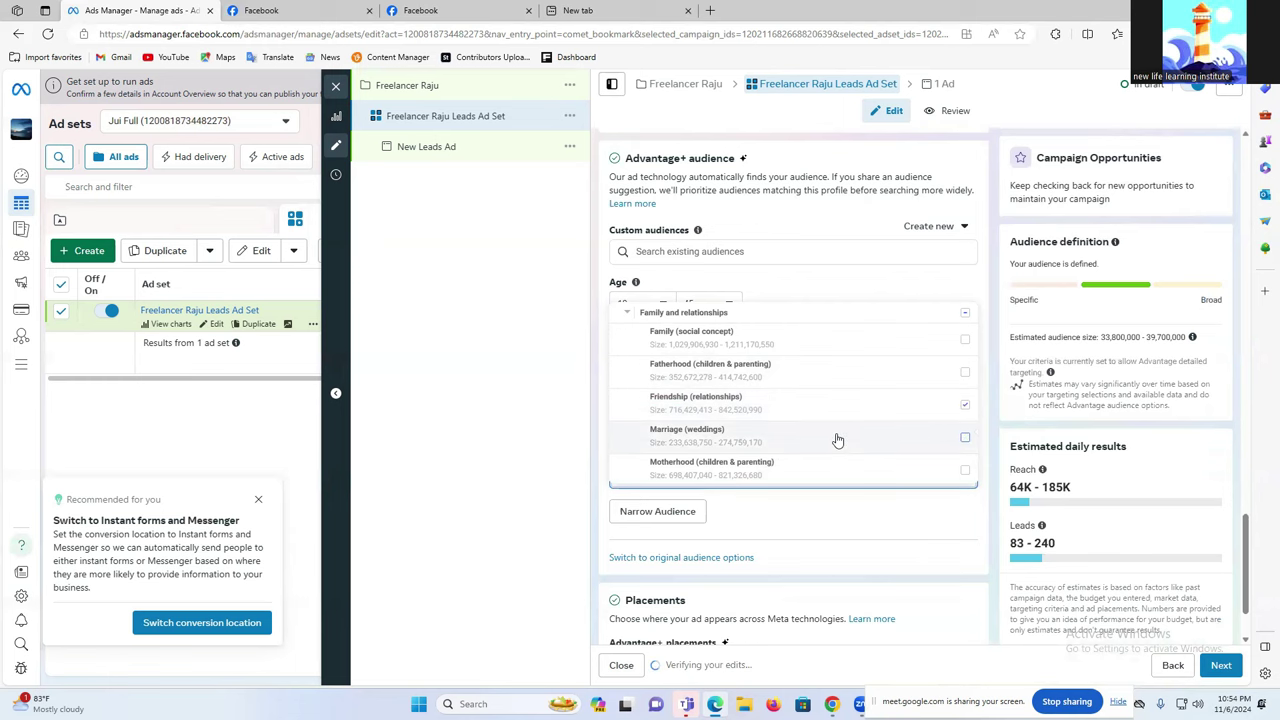
pyautogui.moveTo(706, 451)
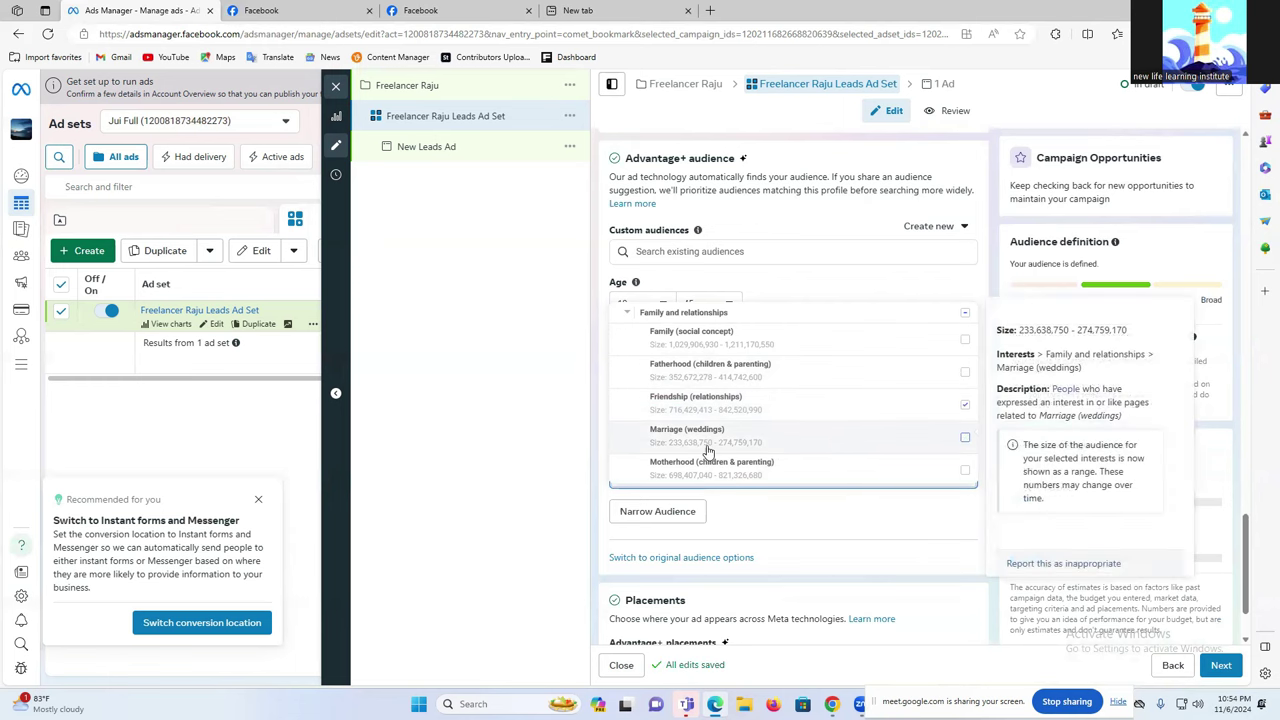
pyautogui.click(965, 437)
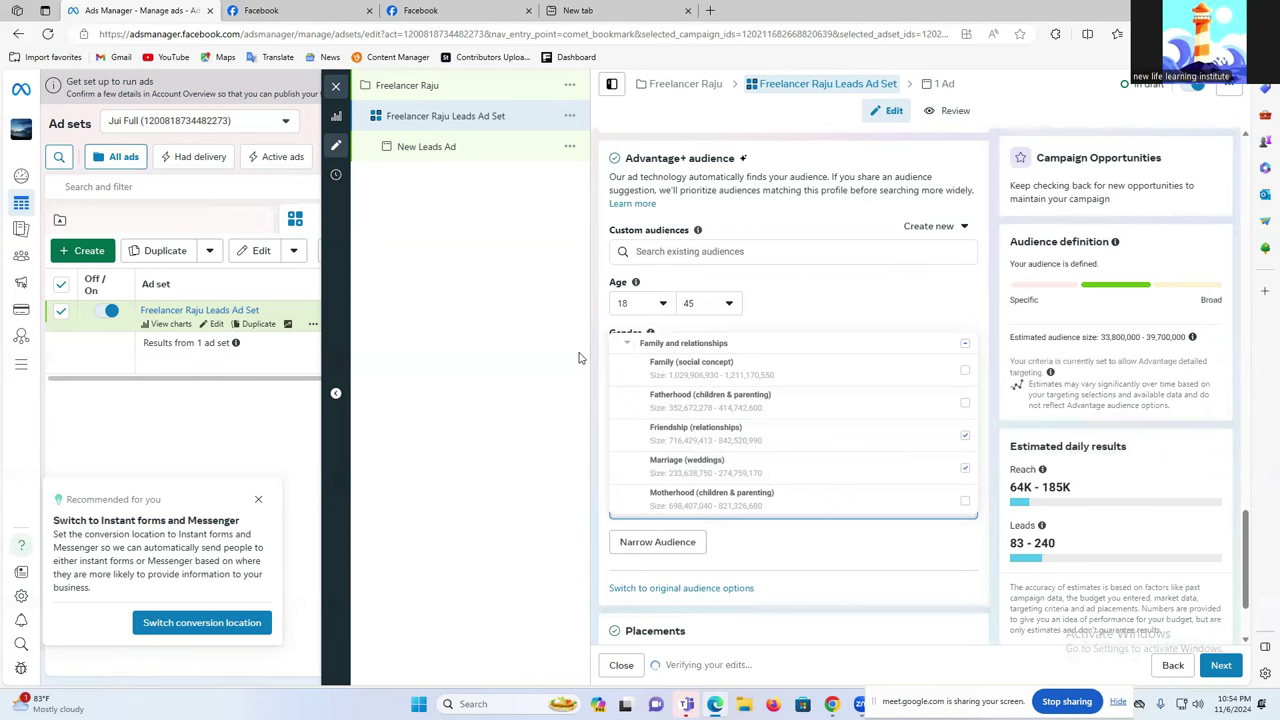
# Examine the Computers interests under Technology (computers & electronics) in the detailed targeting categories.
pyautogui.click(954, 508)
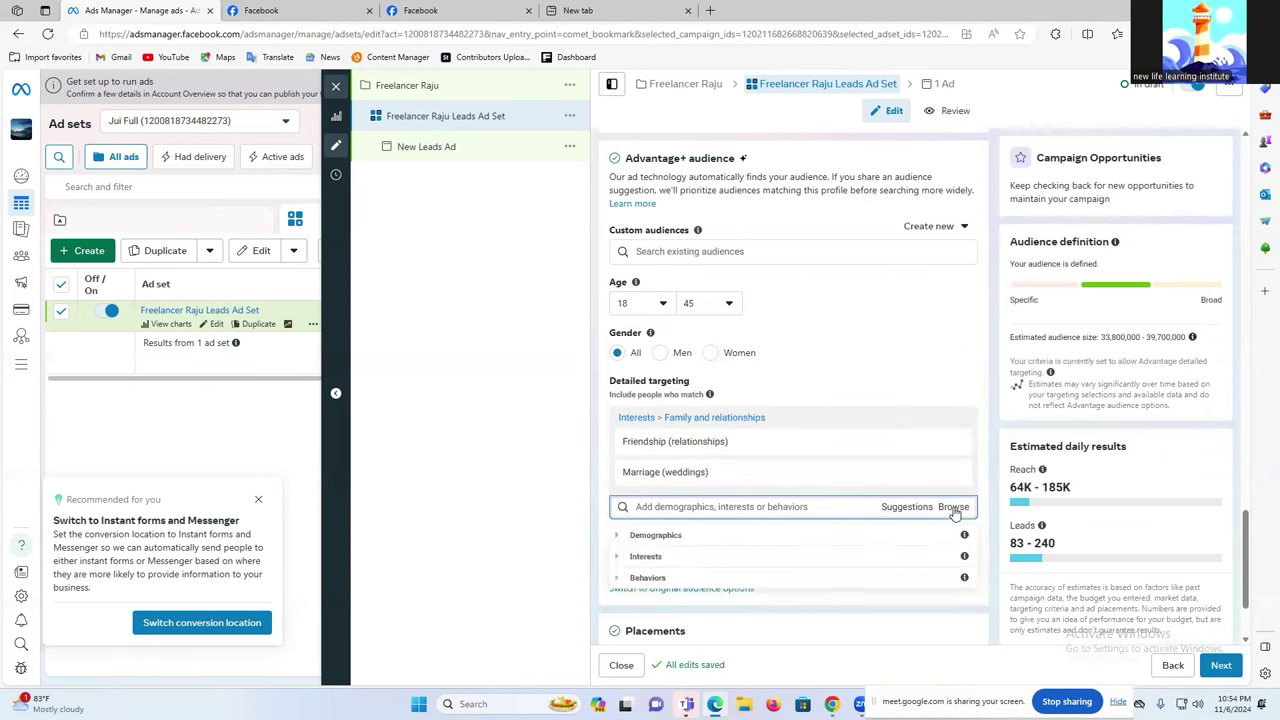
pyautogui.click(607, 558)
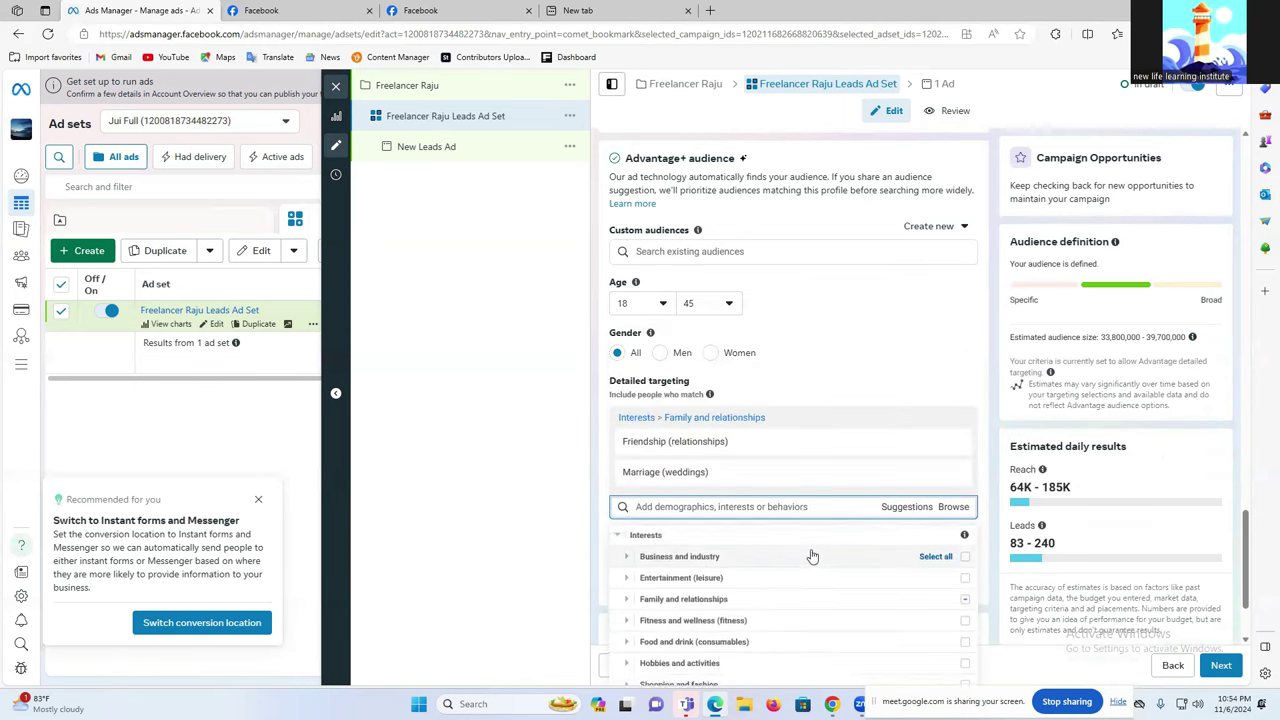
pyautogui.scroll(-2, 880, 555)
pyautogui.scroll(-1, 981, 566)
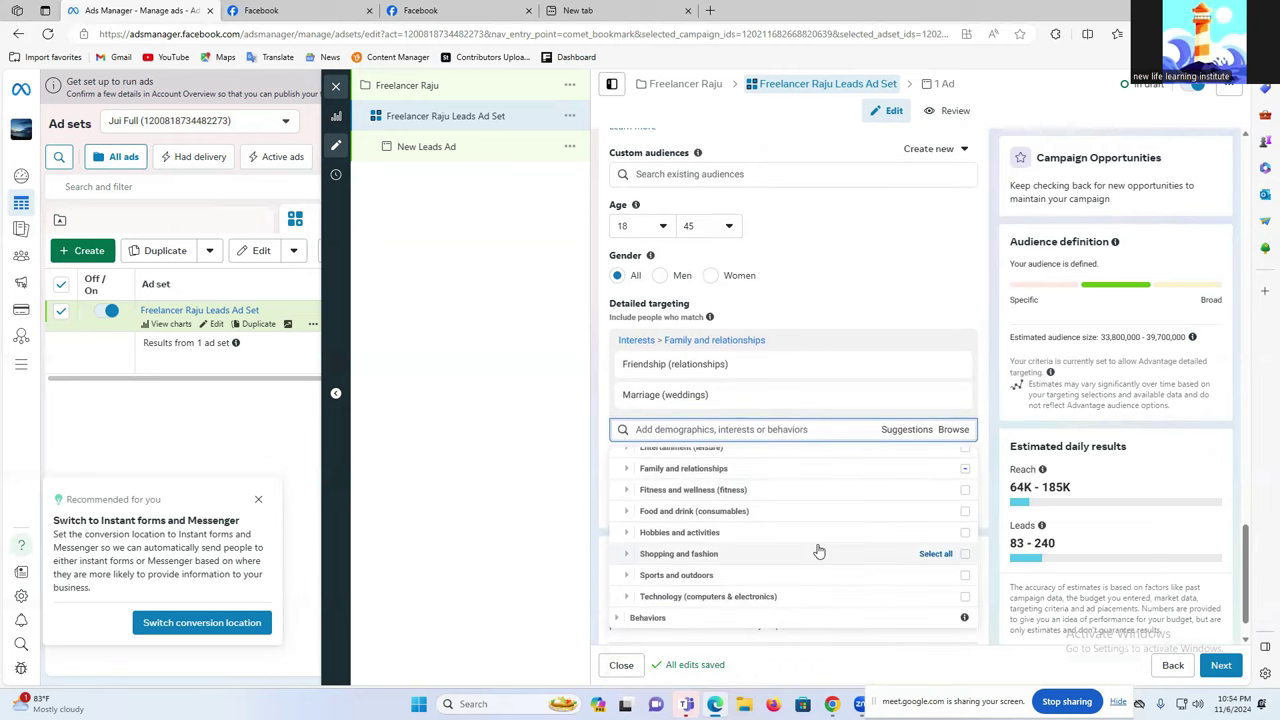
pyautogui.click(627, 600)
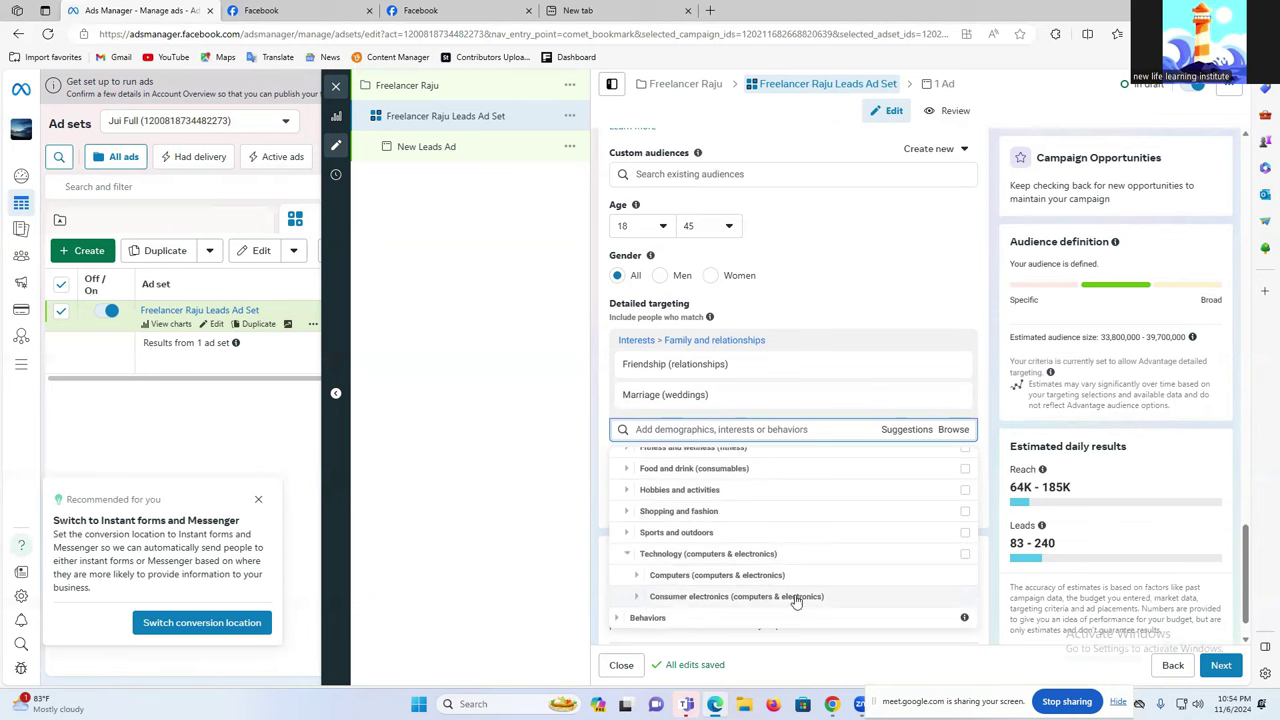
pyautogui.click(638, 577)
pyautogui.scroll(-1, 726, 494)
pyautogui.moveTo(731, 546)
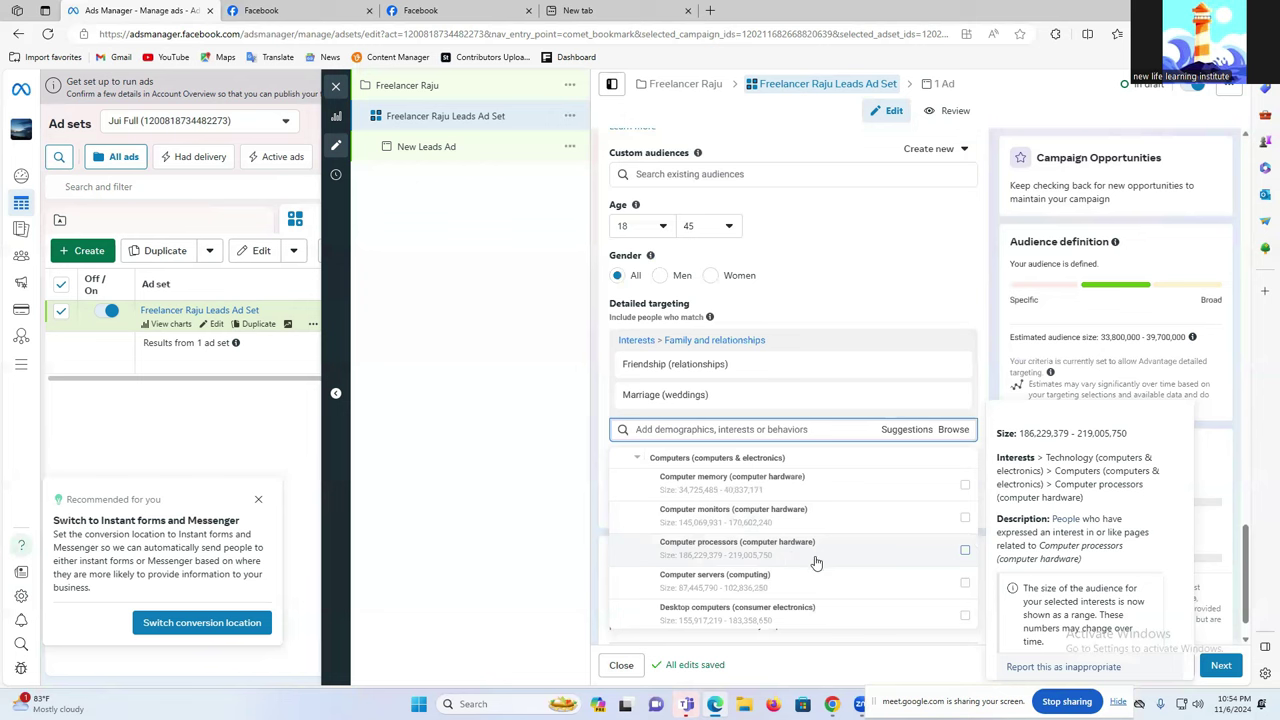
pyautogui.scroll(-1, 817, 565)
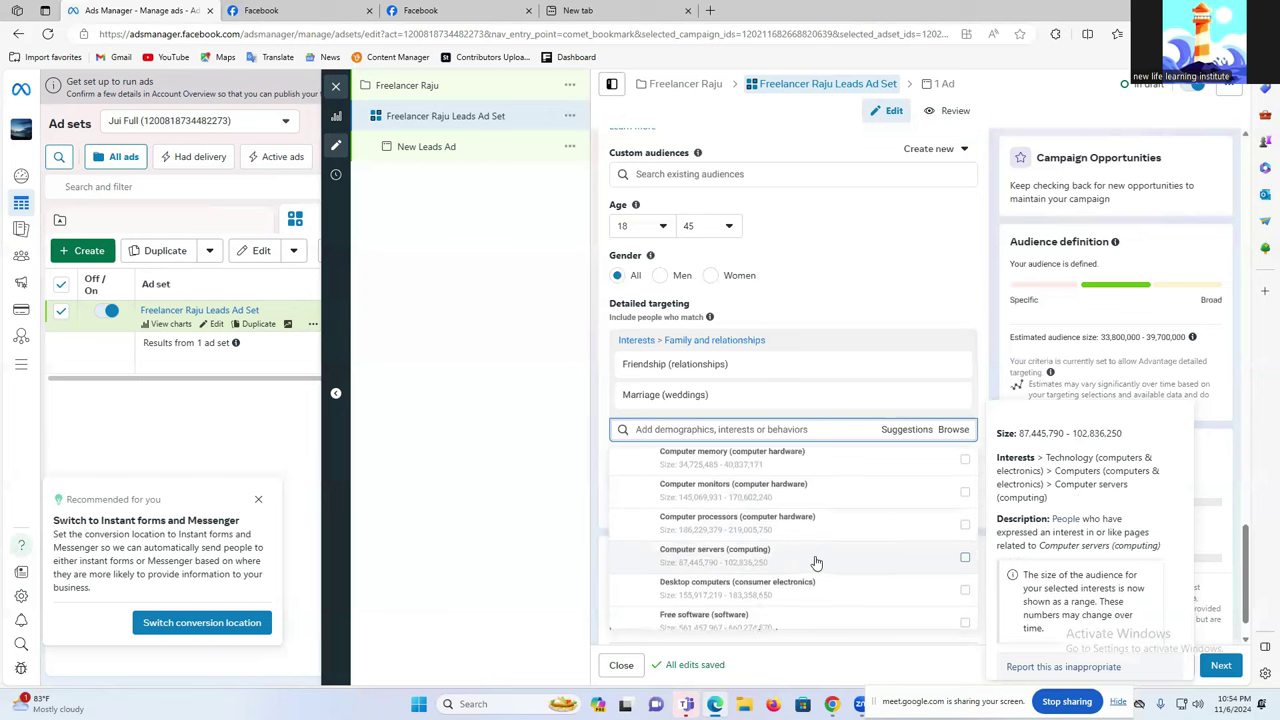
pyautogui.scroll(-1, 818, 580)
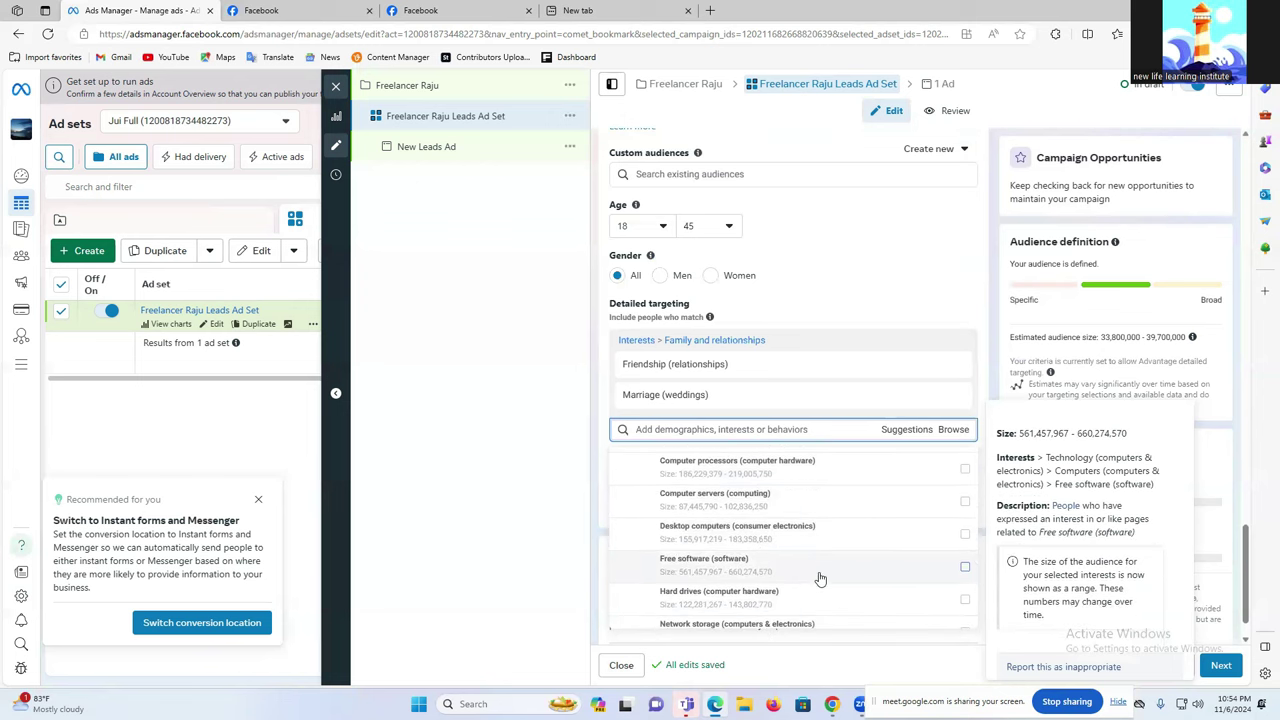
pyautogui.scroll(-2, 819, 578)
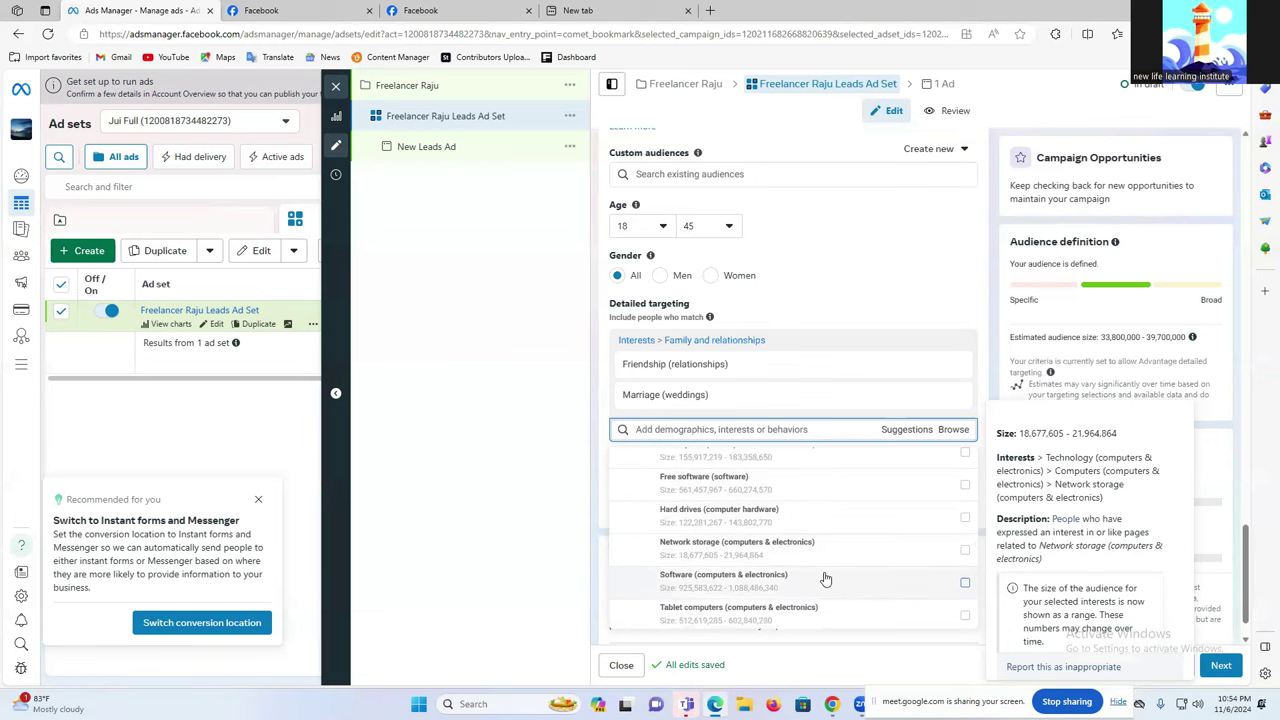
pyautogui.scroll(-1, 824, 578)
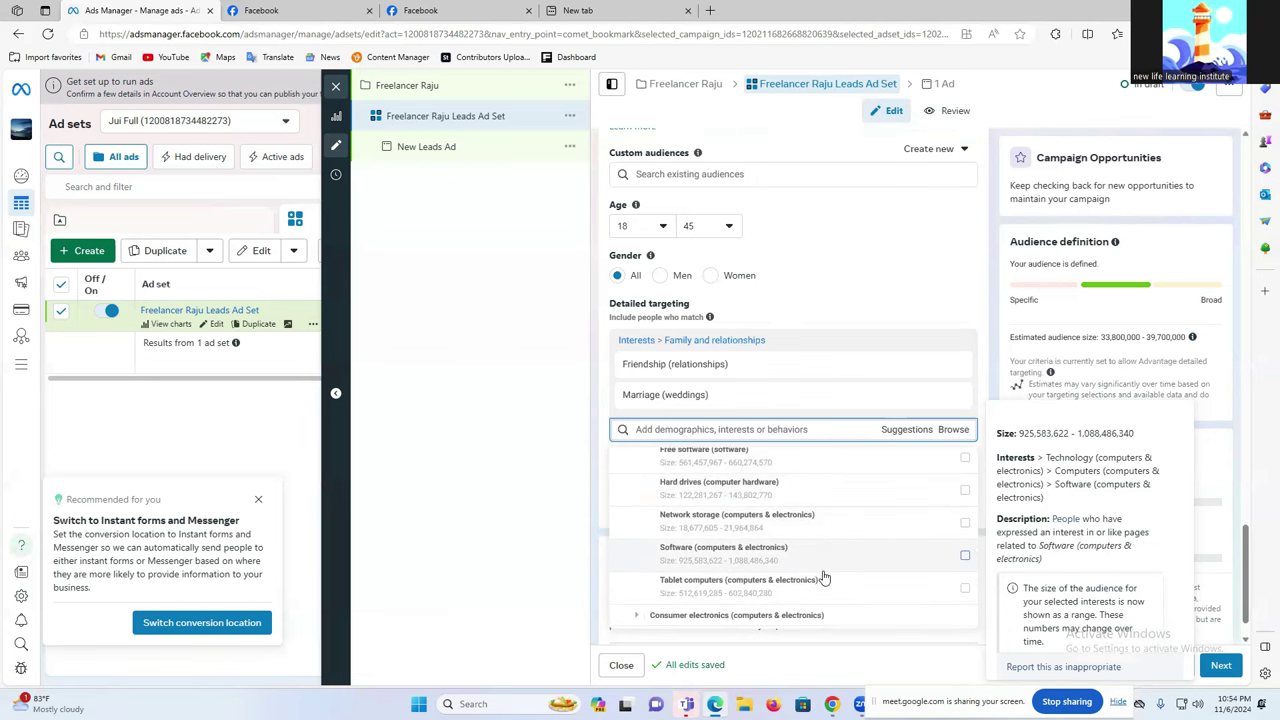
pyautogui.scroll(-1, 824, 578)
pyautogui.scroll(6, 700, 545)
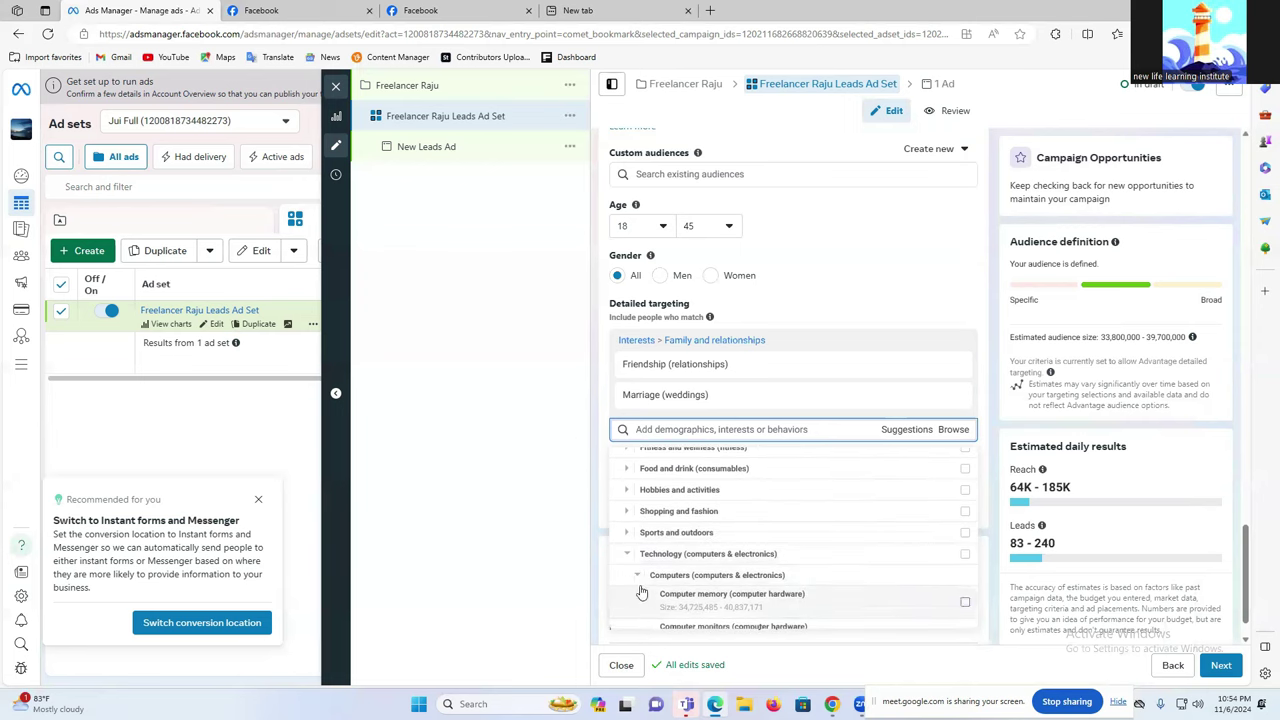
pyautogui.click(637, 571)
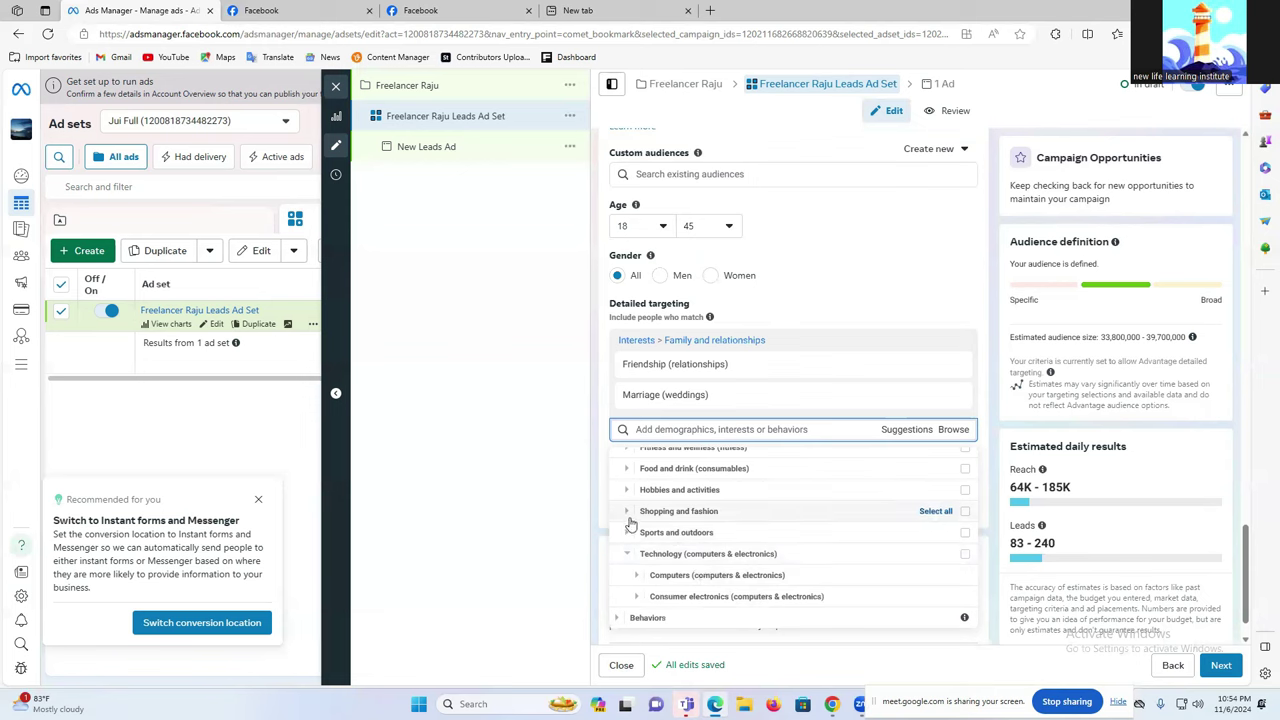
# Examine the Live events (entertainment) interests under Entertainment (leisure) in the detailed targeting categories.
pyautogui.scroll(1, 631, 519)
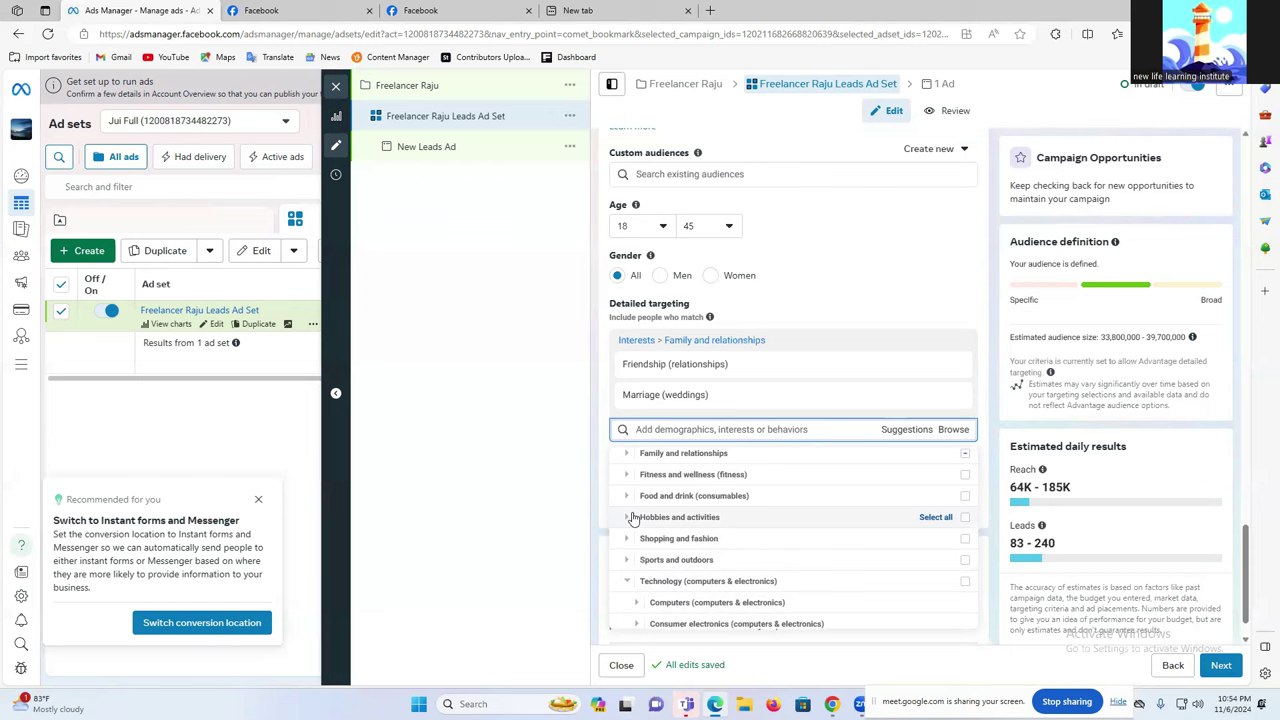
pyautogui.scroll(2, 632, 517)
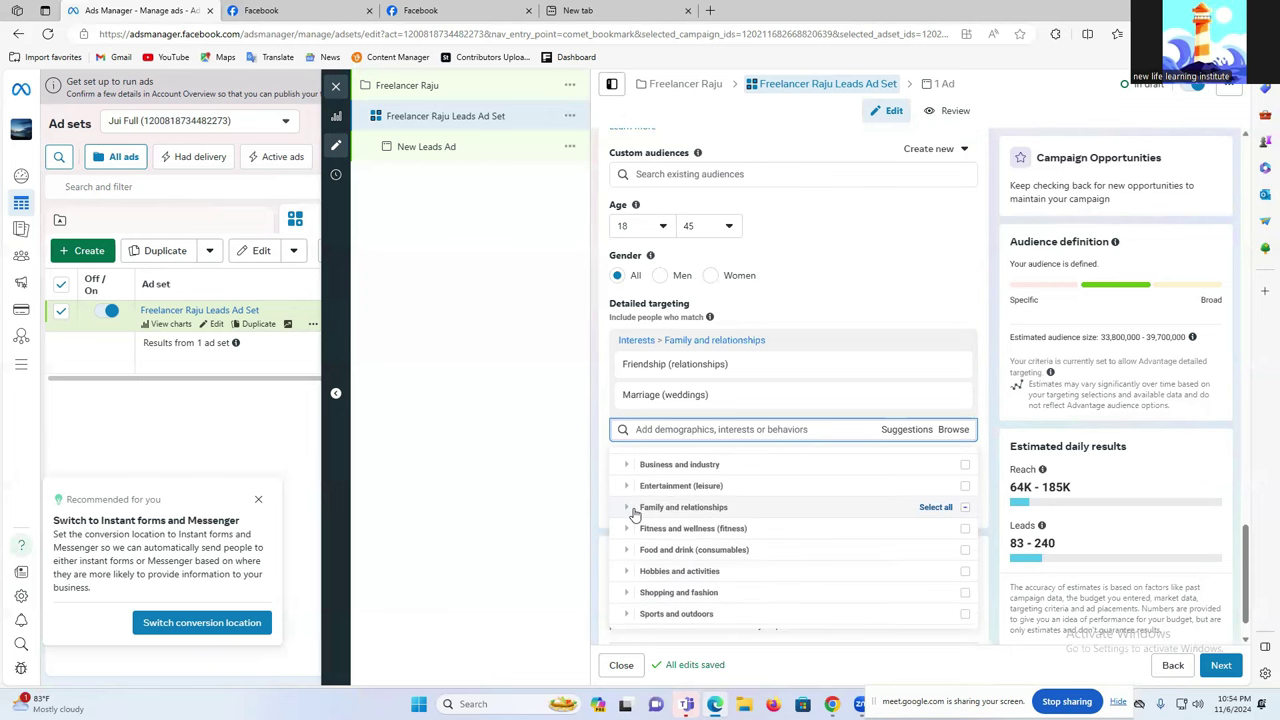
pyautogui.scroll(1, 634, 513)
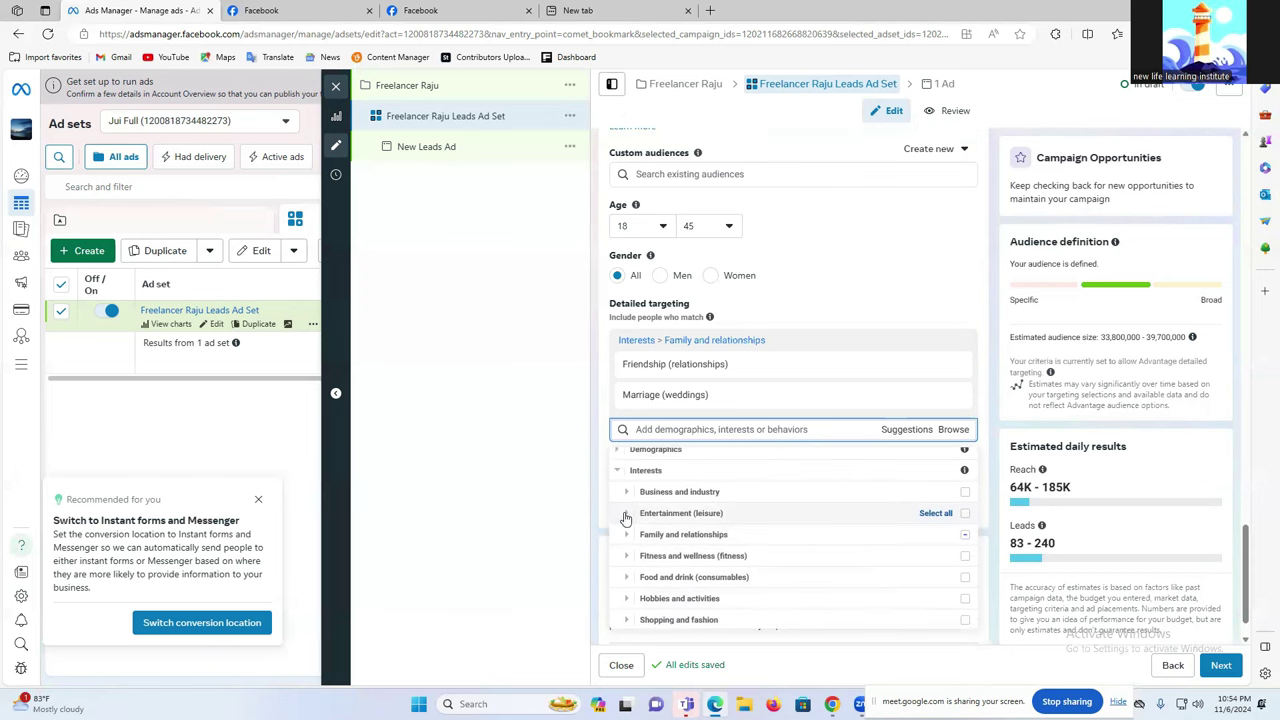
pyautogui.click(626, 517)
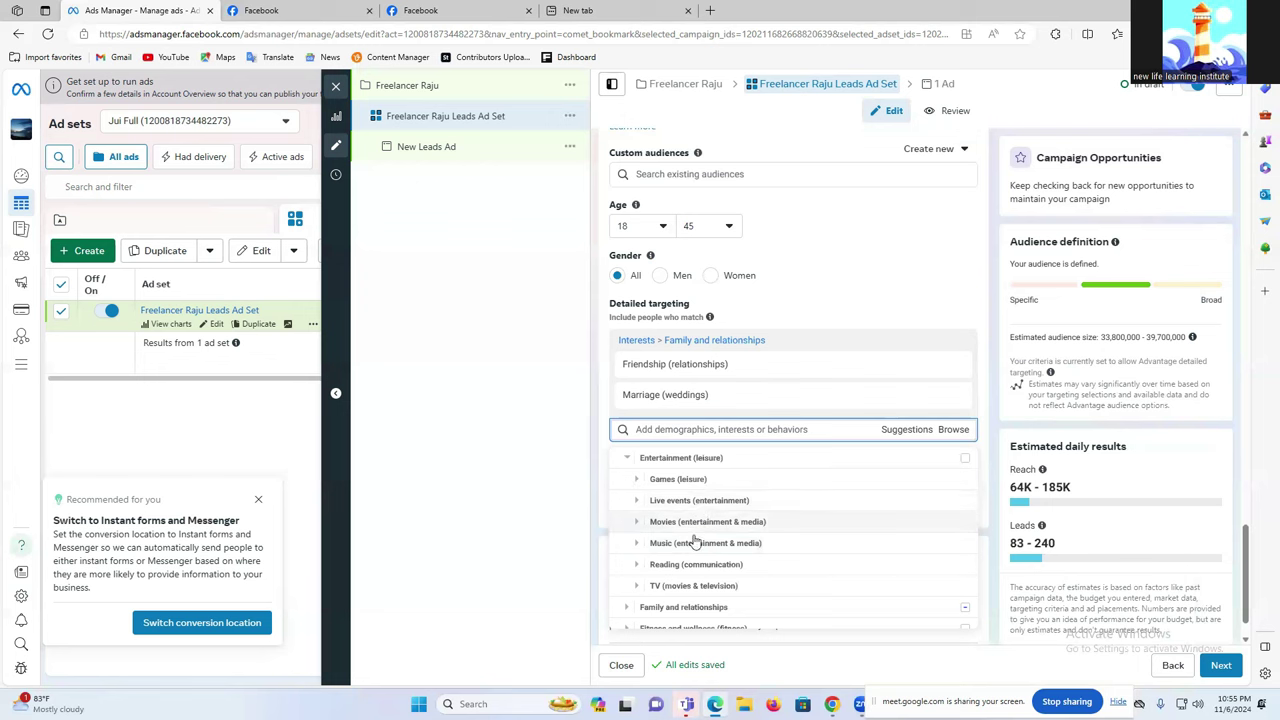
pyautogui.click(636, 500)
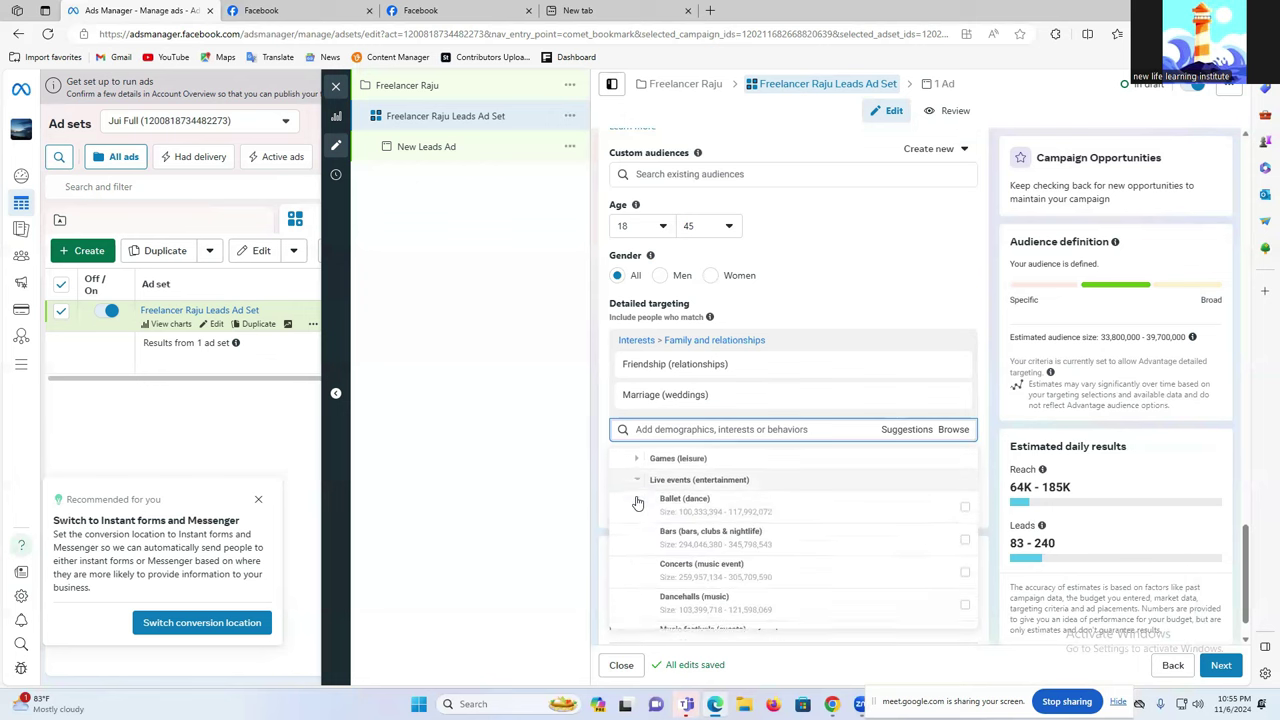
pyautogui.scroll(-1, 797, 571)
pyautogui.scroll(-3, 797, 573)
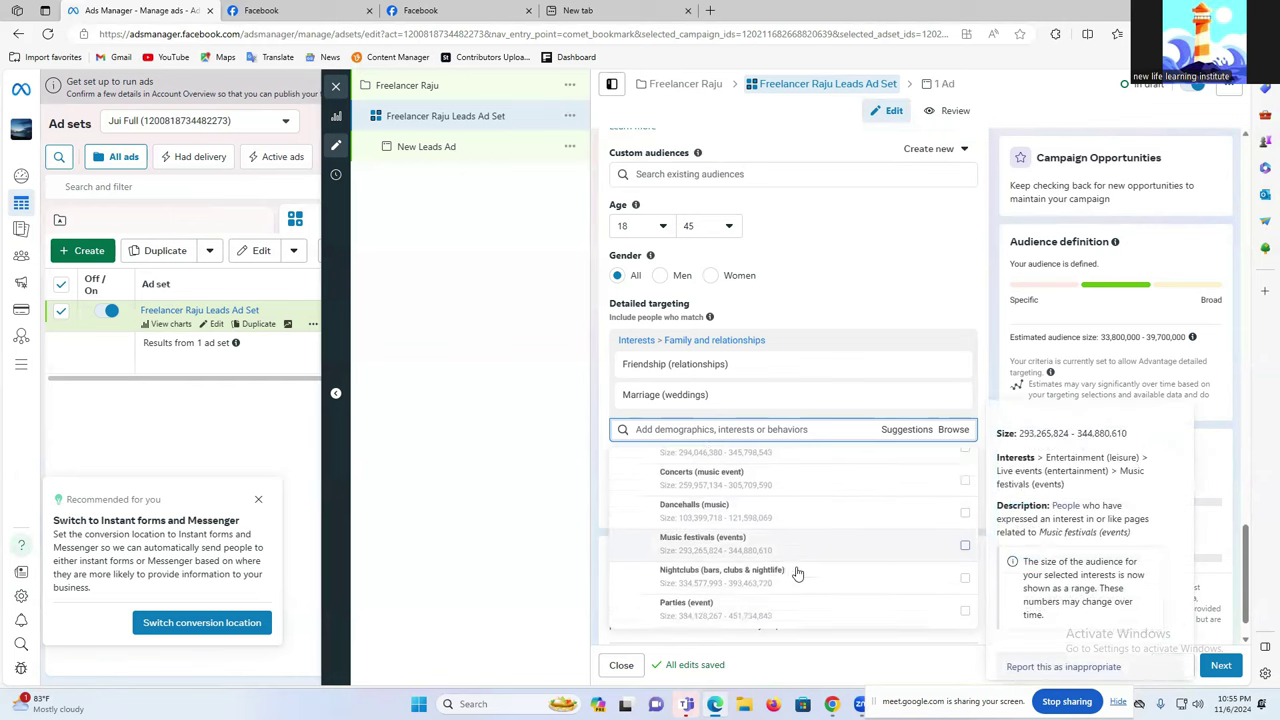
pyautogui.scroll(-2, 797, 573)
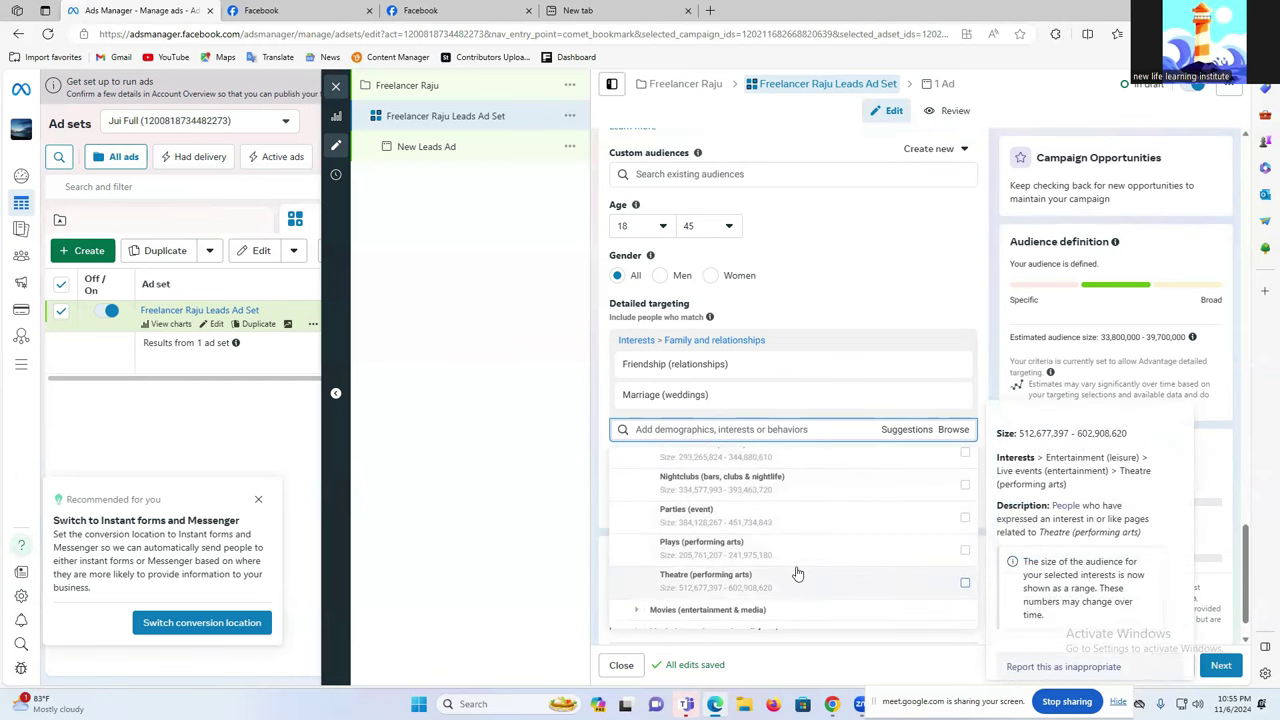
pyautogui.scroll(-1, 797, 573)
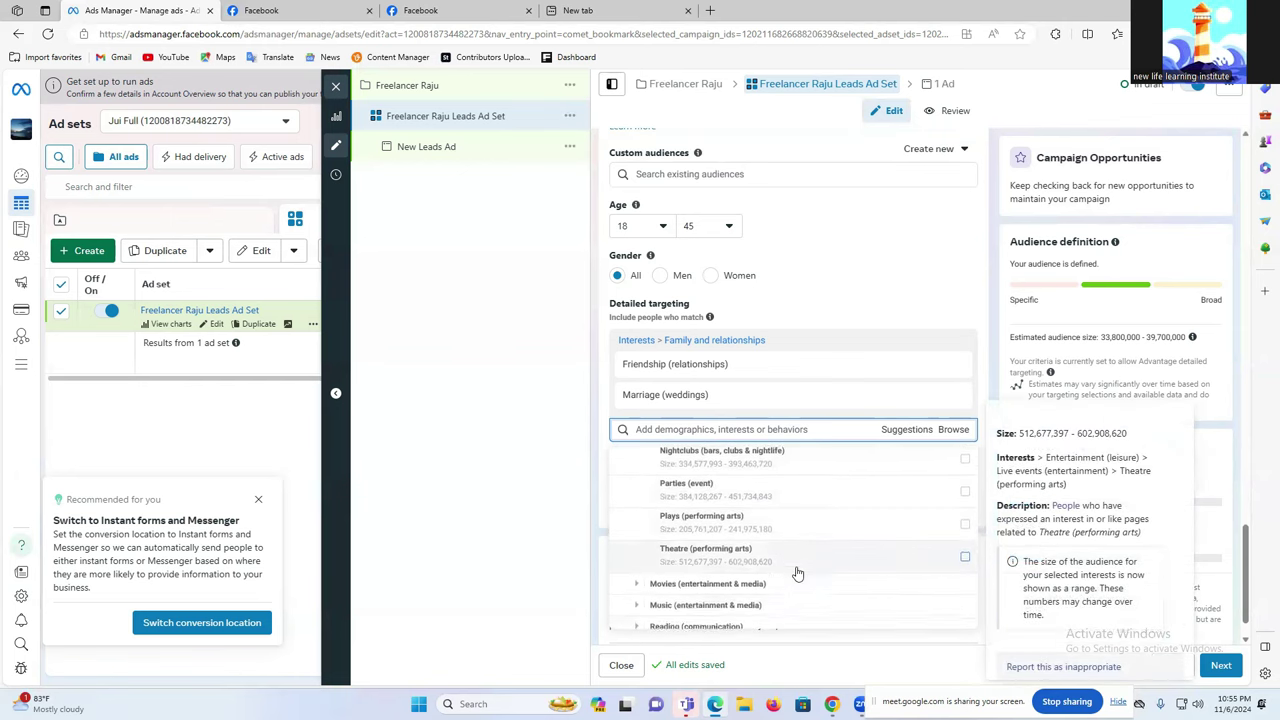
# Add the Movies interests Action movies, Bollywood movies and Comedy movies to the detailed targeting.
pyautogui.click(638, 583)
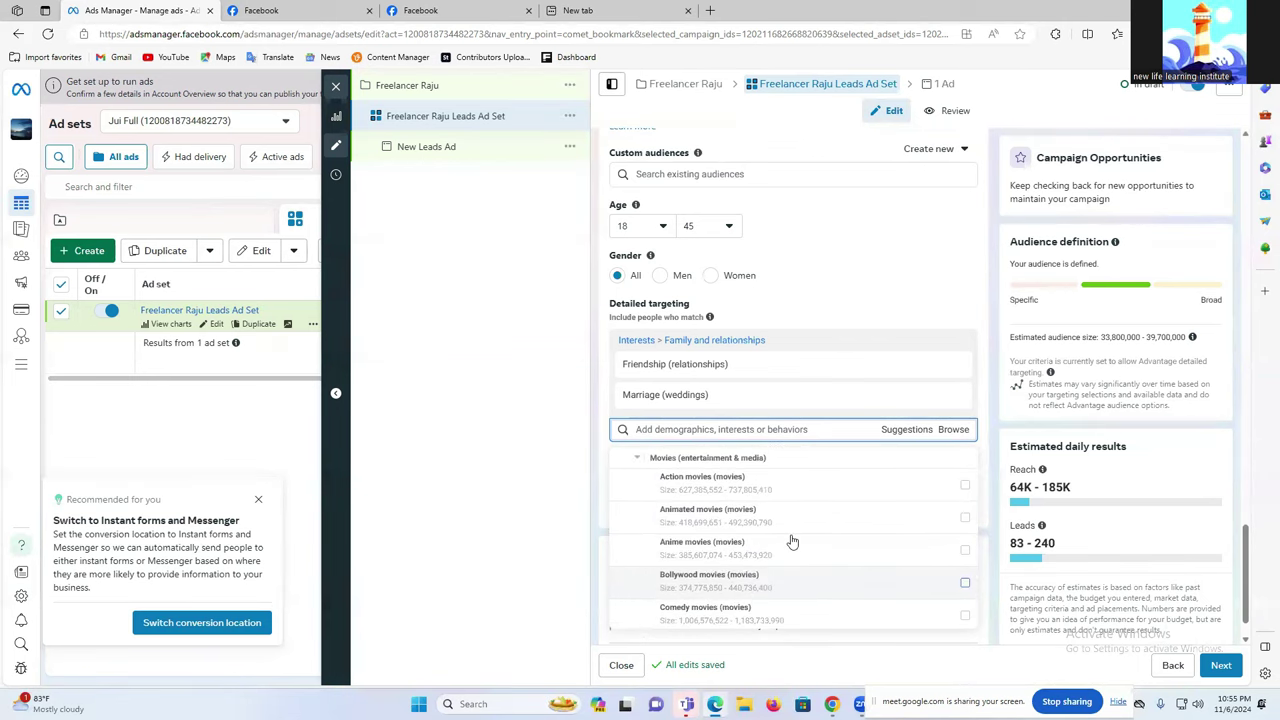
pyautogui.click(963, 487)
pyautogui.click(965, 501)
pyautogui.click(965, 469)
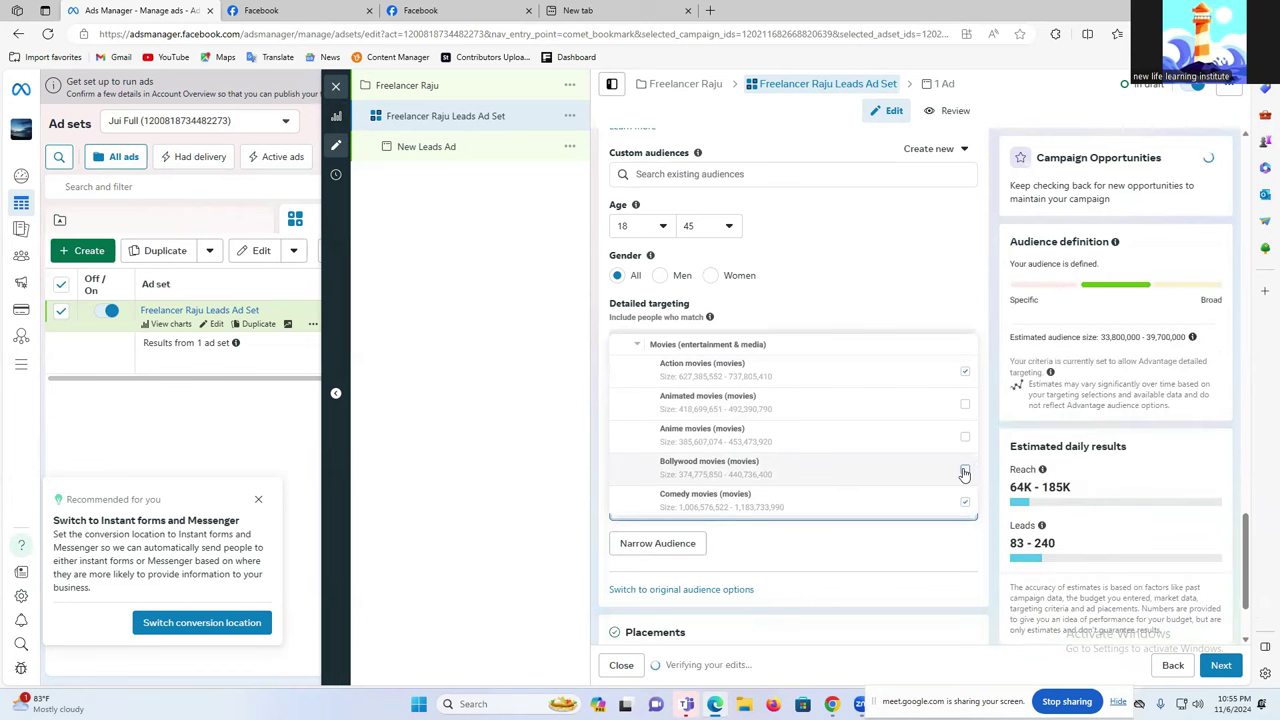
pyautogui.click(573, 421)
pyautogui.scroll(-1, 700, 440)
pyautogui.scroll(3, 724, 465)
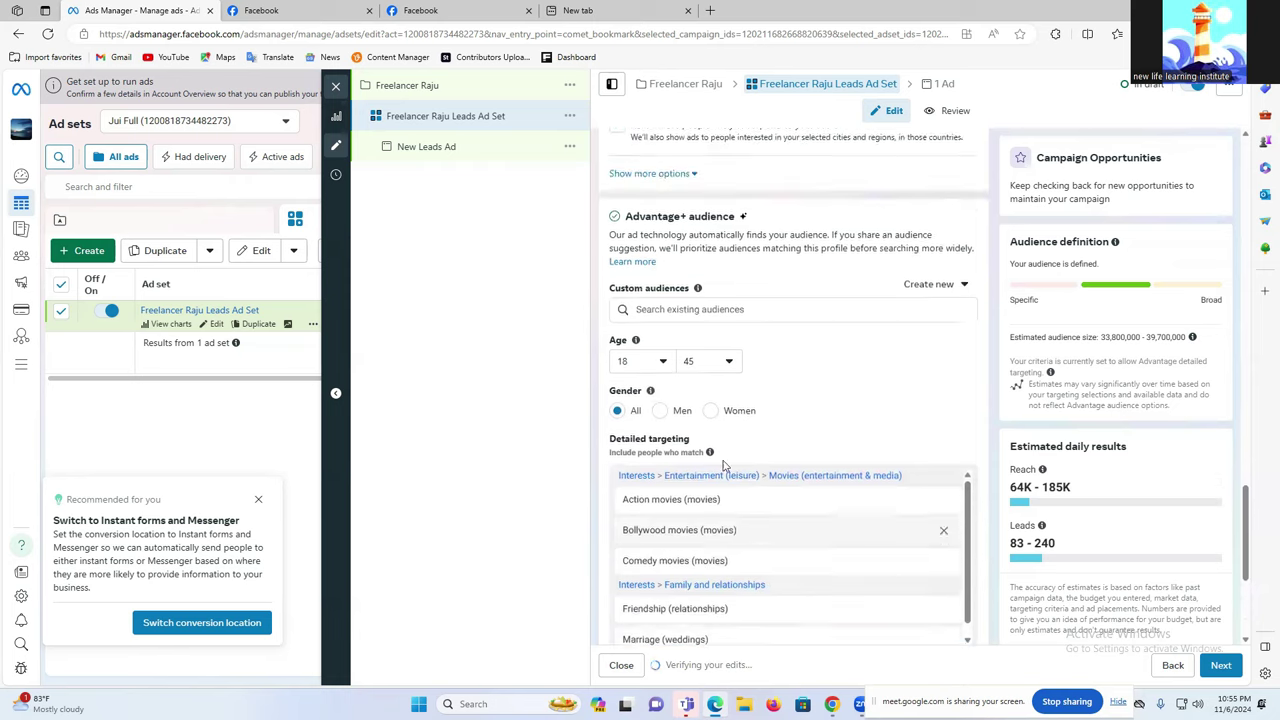
pyautogui.scroll(-3, 750, 500)
pyautogui.scroll(3, 779, 522)
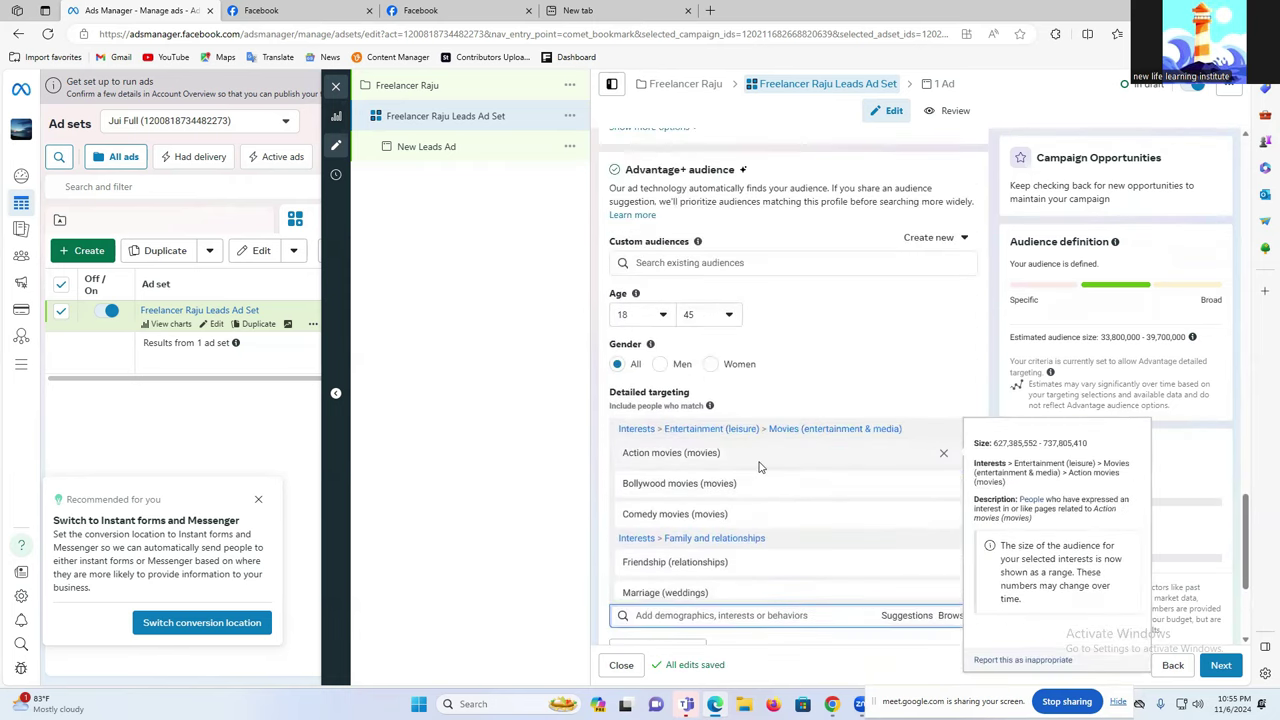
pyautogui.scroll(-2, 760, 465)
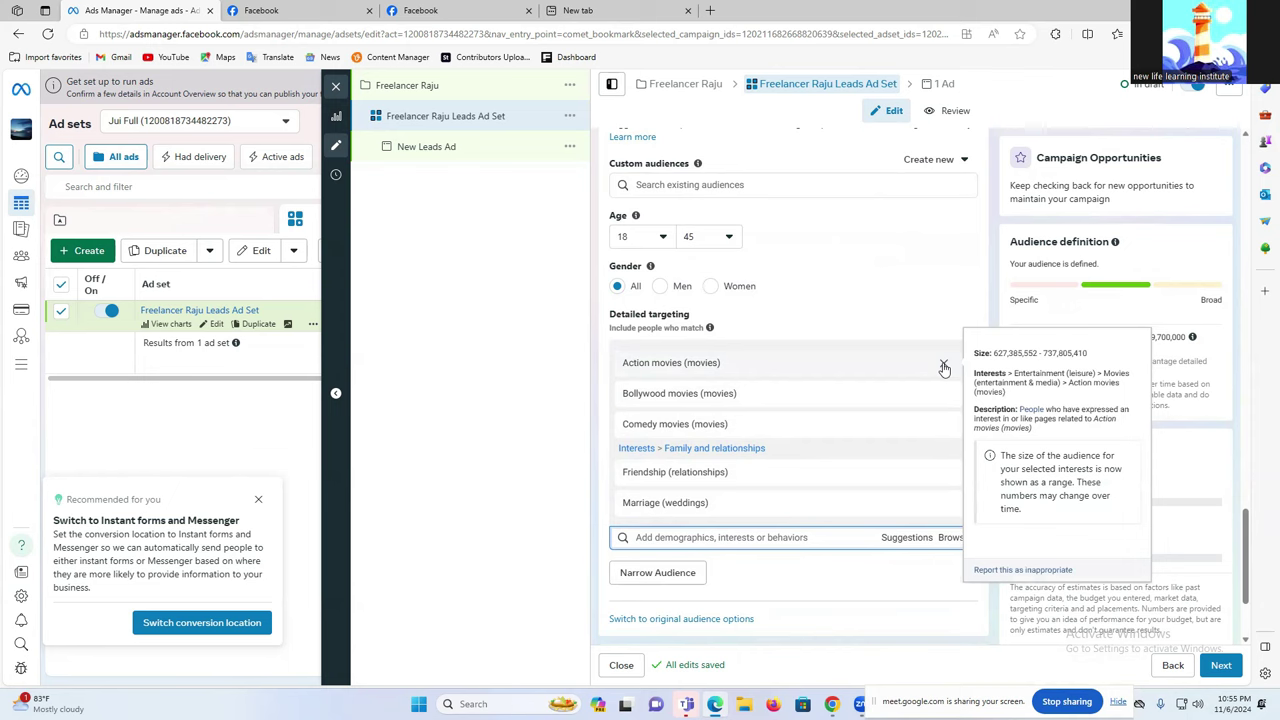
# Remove all the movie interests and the Friendship and Marriage interests from the detailed targeting.
pyautogui.click(944, 369)
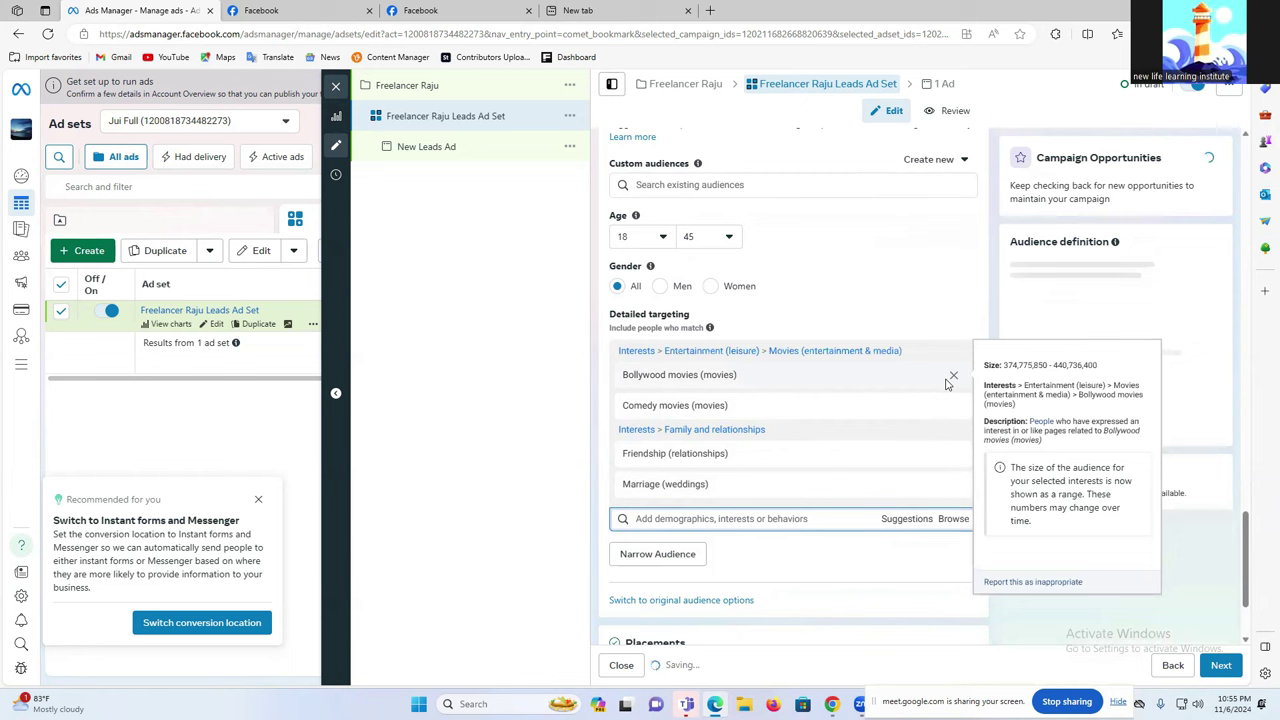
pyautogui.click(954, 377)
pyautogui.click(954, 377)
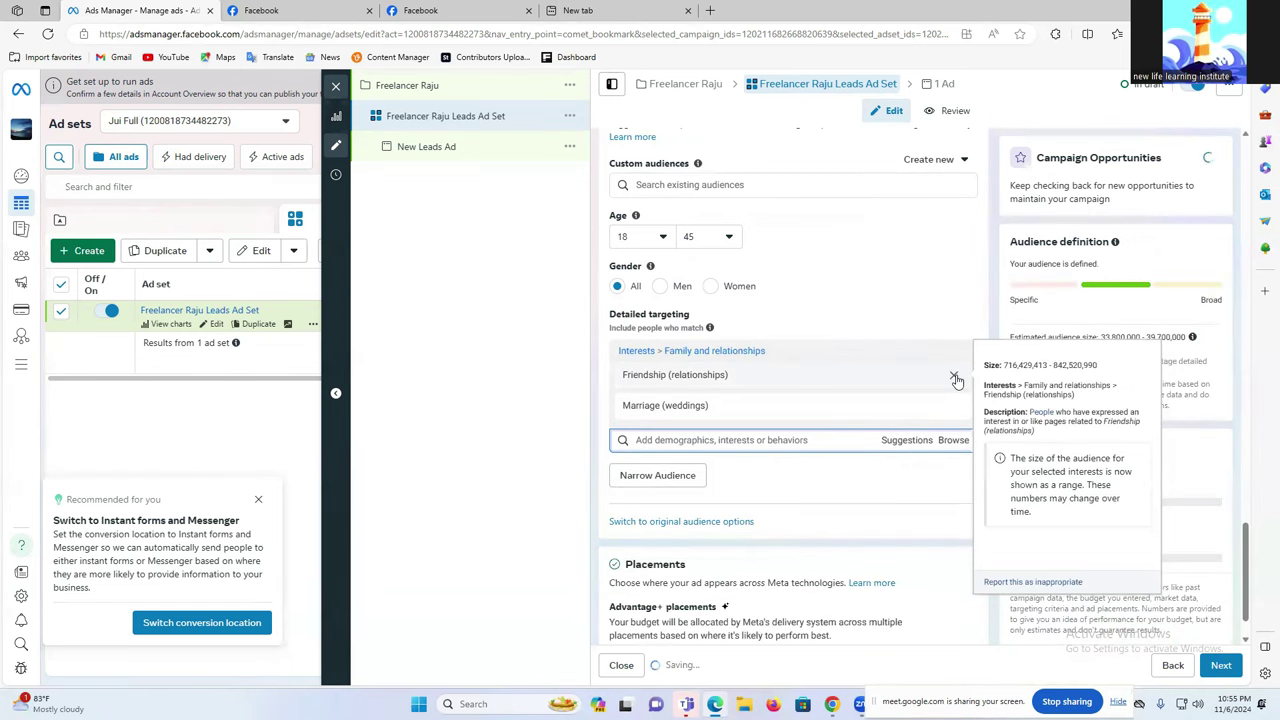
pyautogui.click(954, 377)
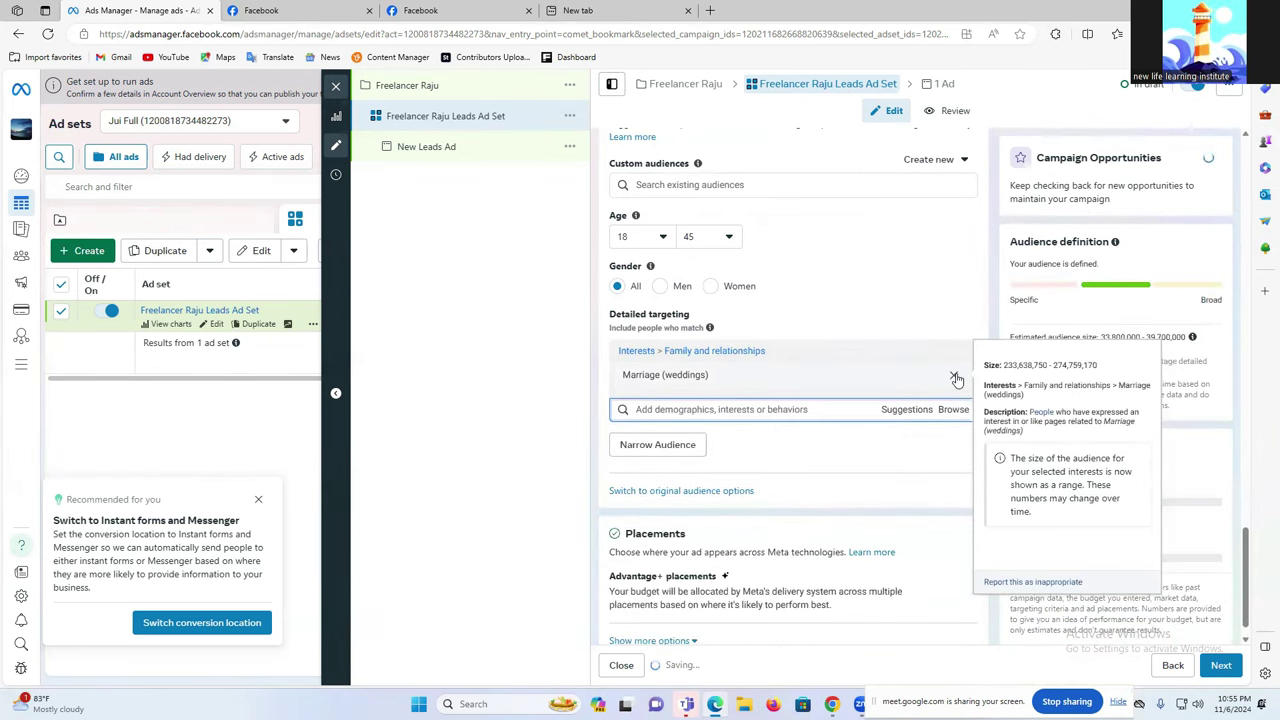
pyautogui.click(954, 377)
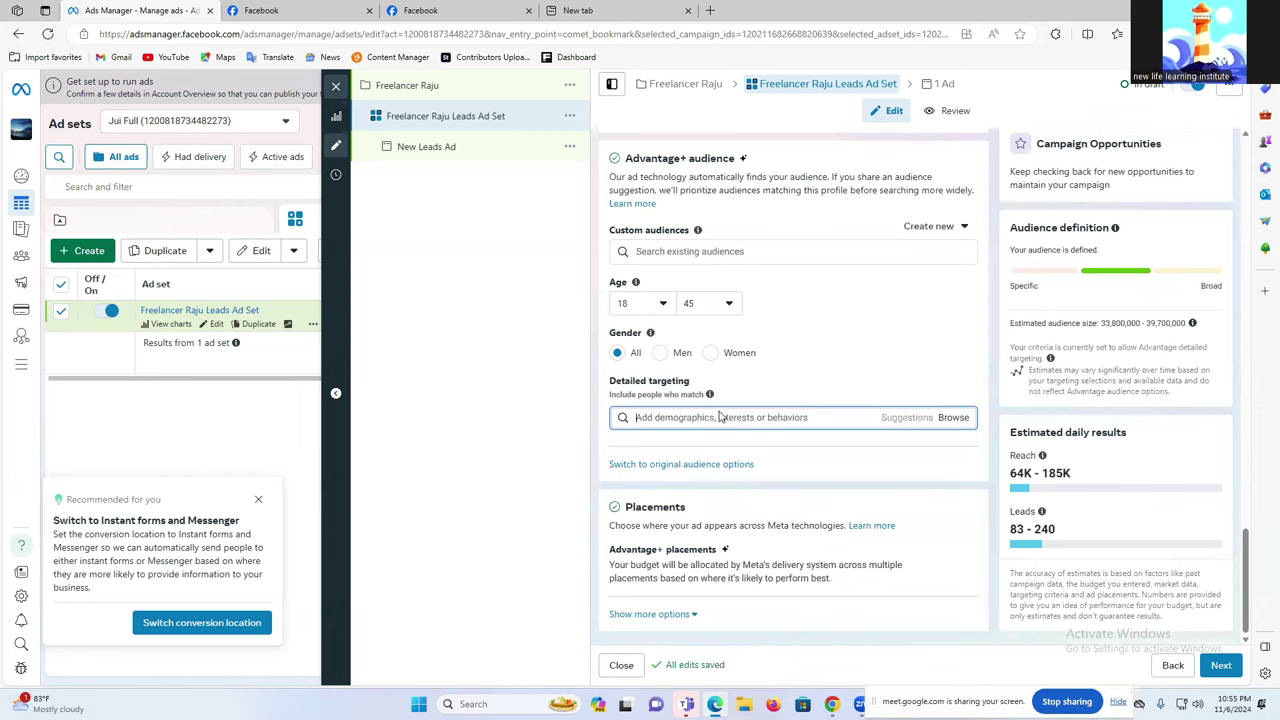
# Search the detailed targeting for "game", add the Video games (gaming) interest and remove it again.
pyautogui.click(720, 416)
pyautogui.moveTo(612, 387); pyautogui.dragTo(699, 387)
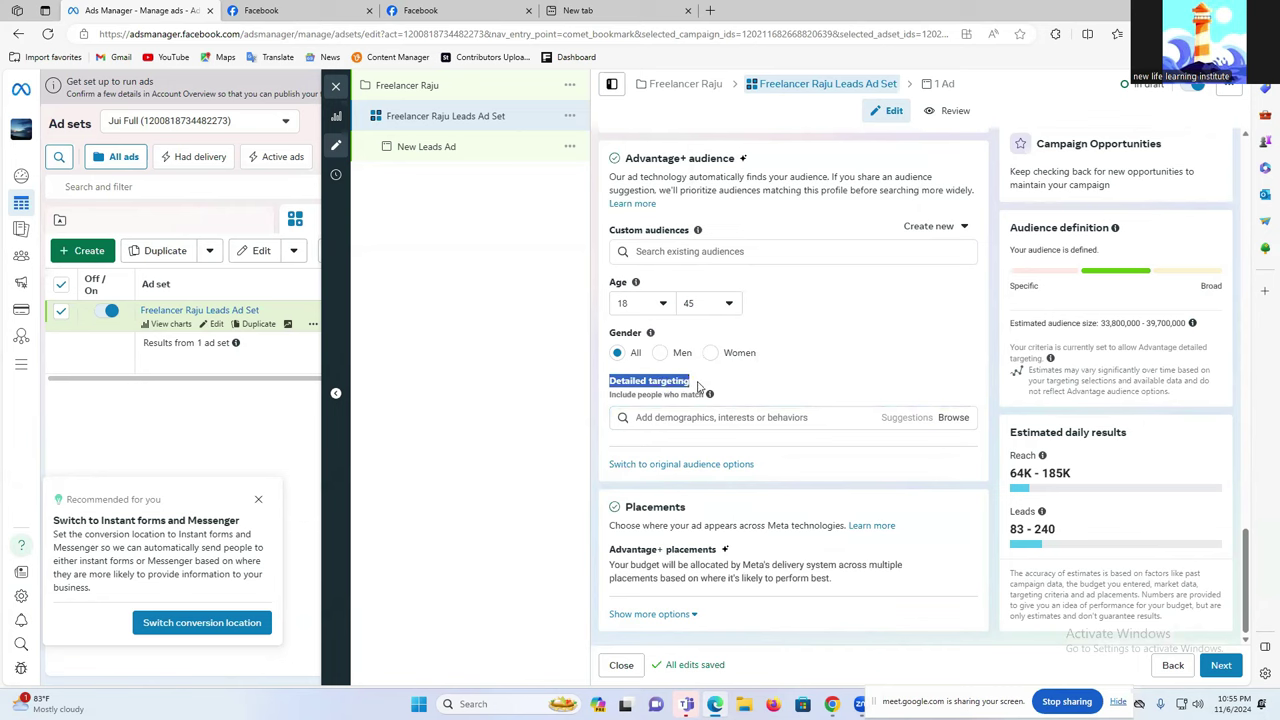
pyautogui.click(735, 420)
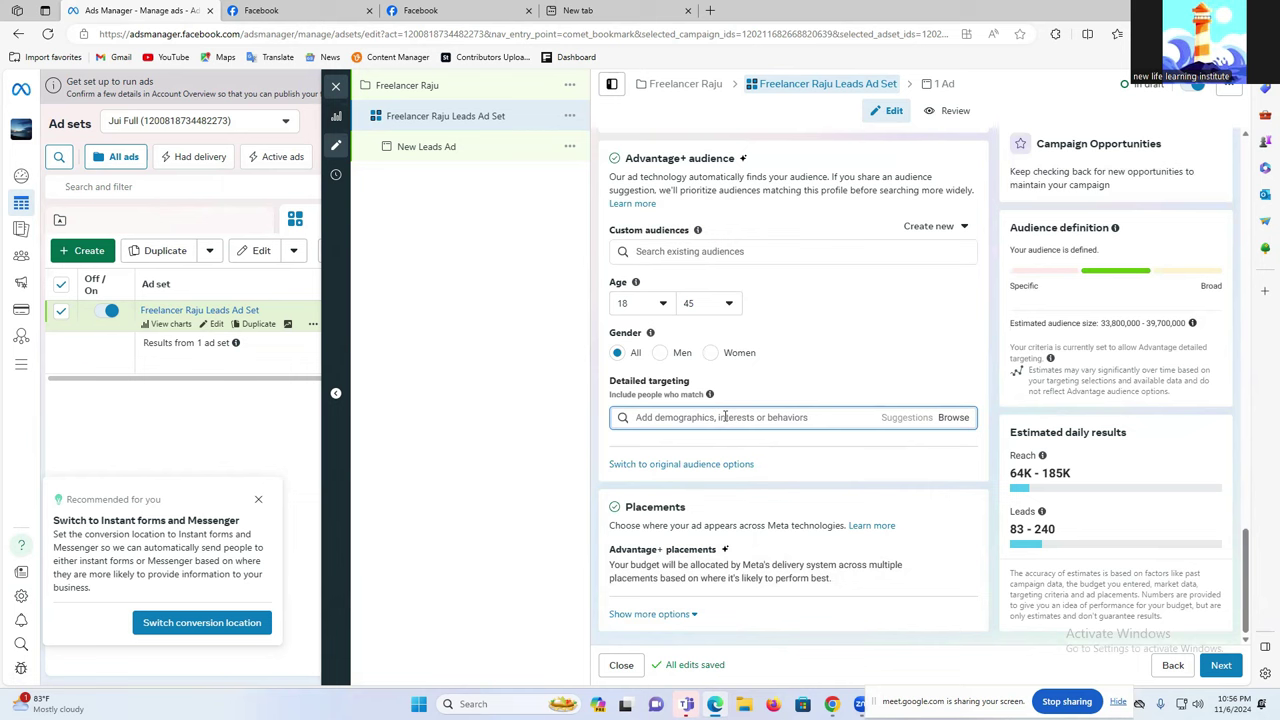
pyautogui.write('game')
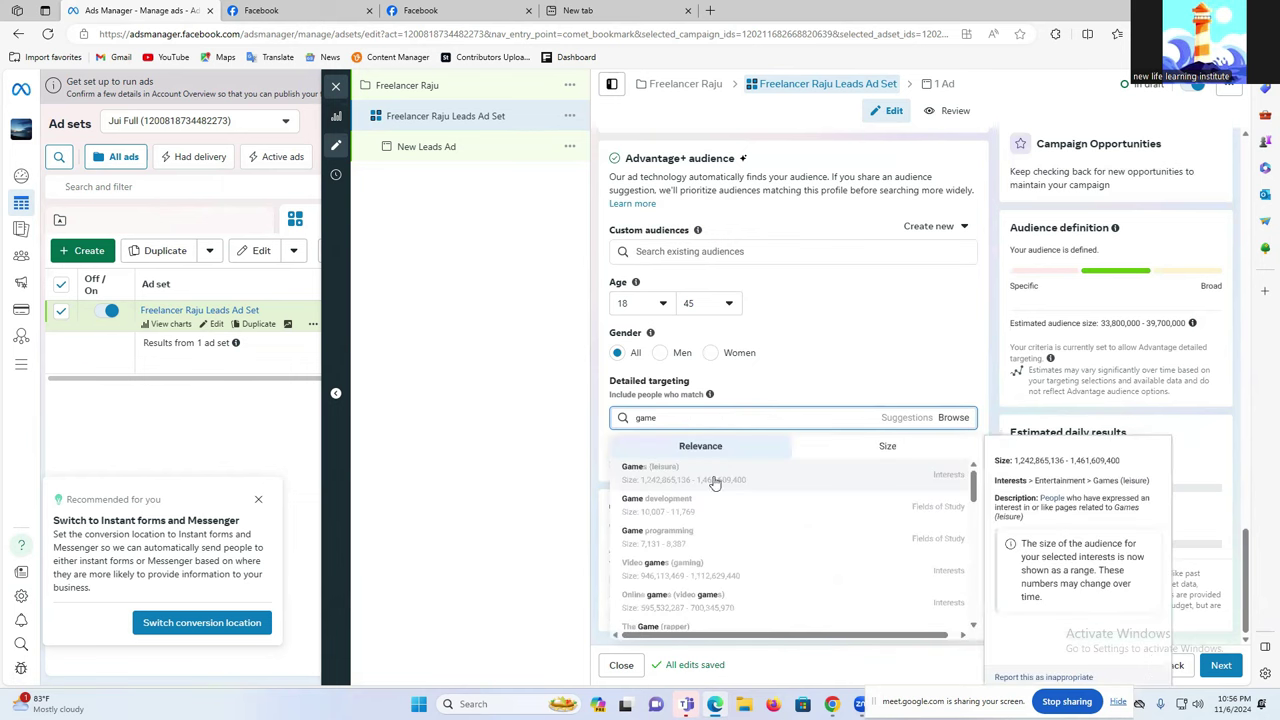
pyautogui.scroll(-1, 718, 480)
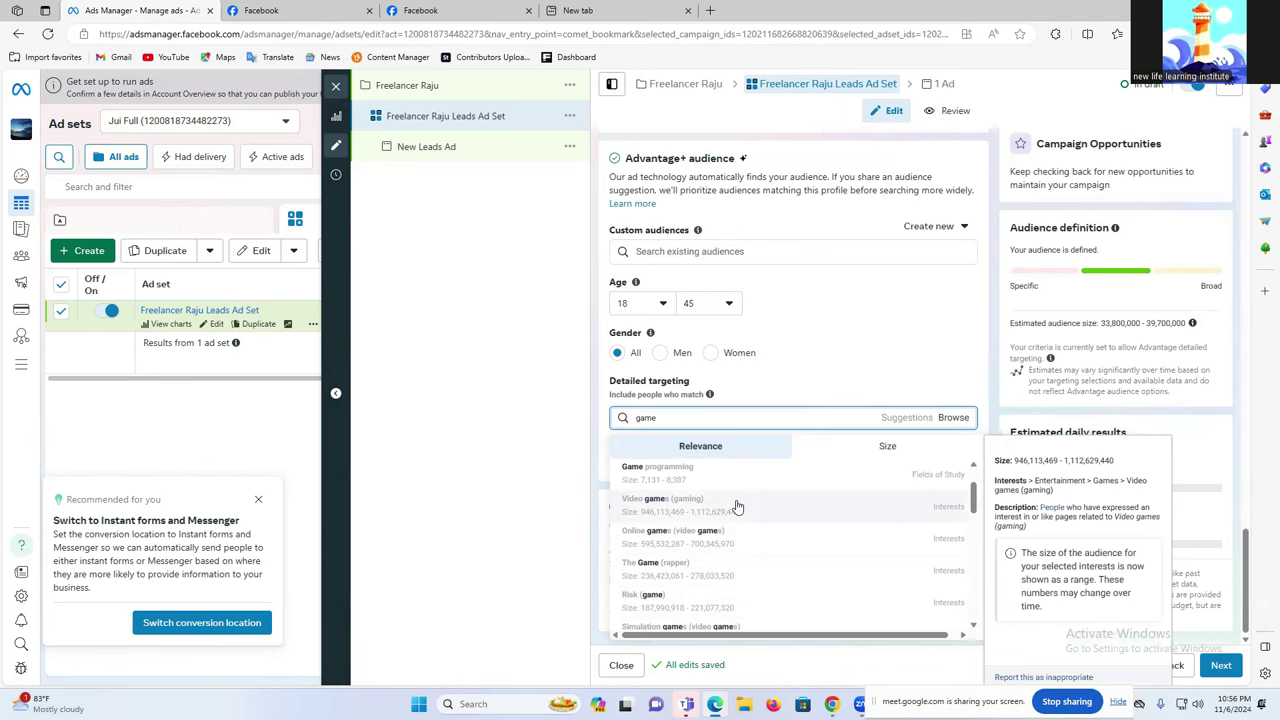
pyautogui.click(737, 507)
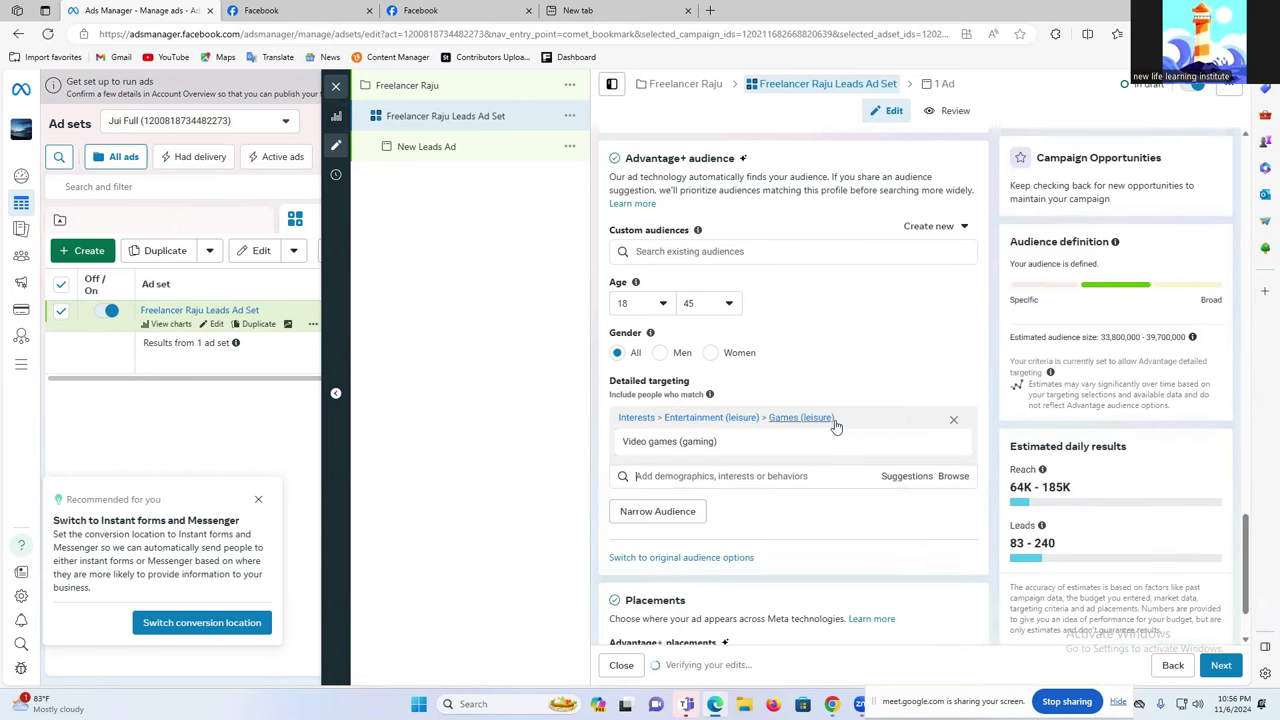
pyautogui.click(951, 420)
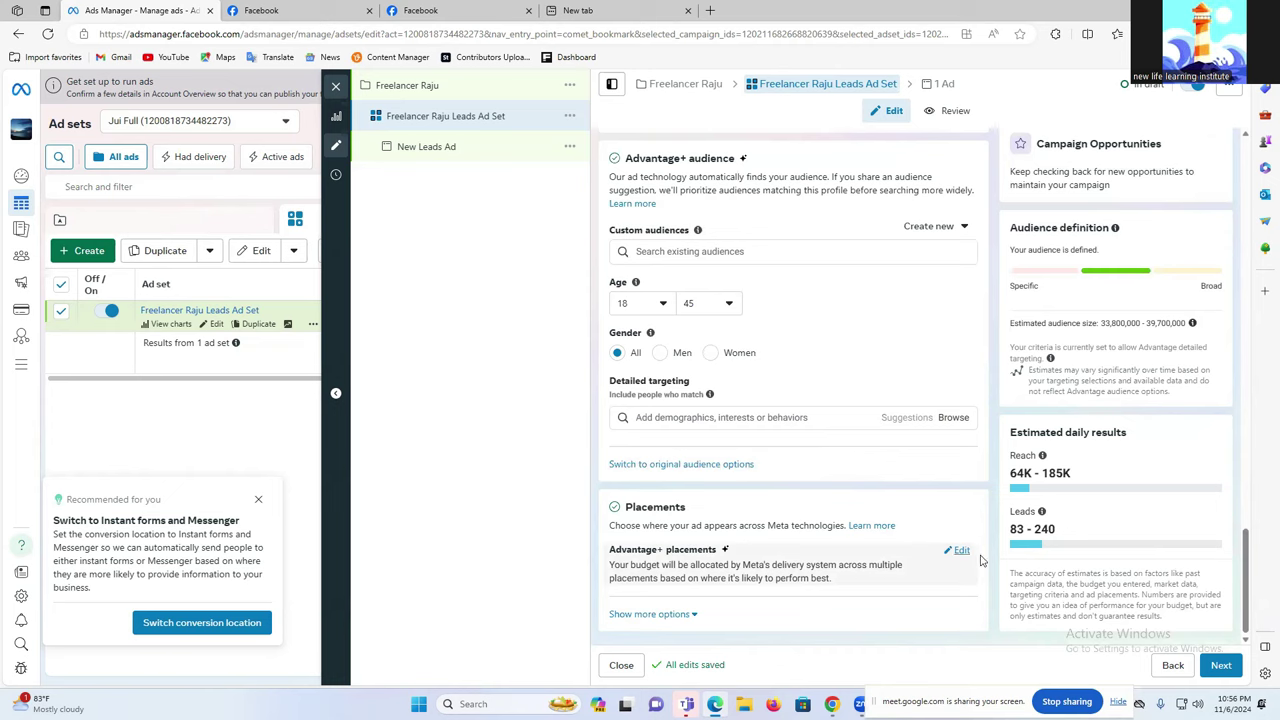
# Open the ad set's placement options, keep Advantage+ placements and continue to the ad's settings.
pyautogui.click(960, 552)
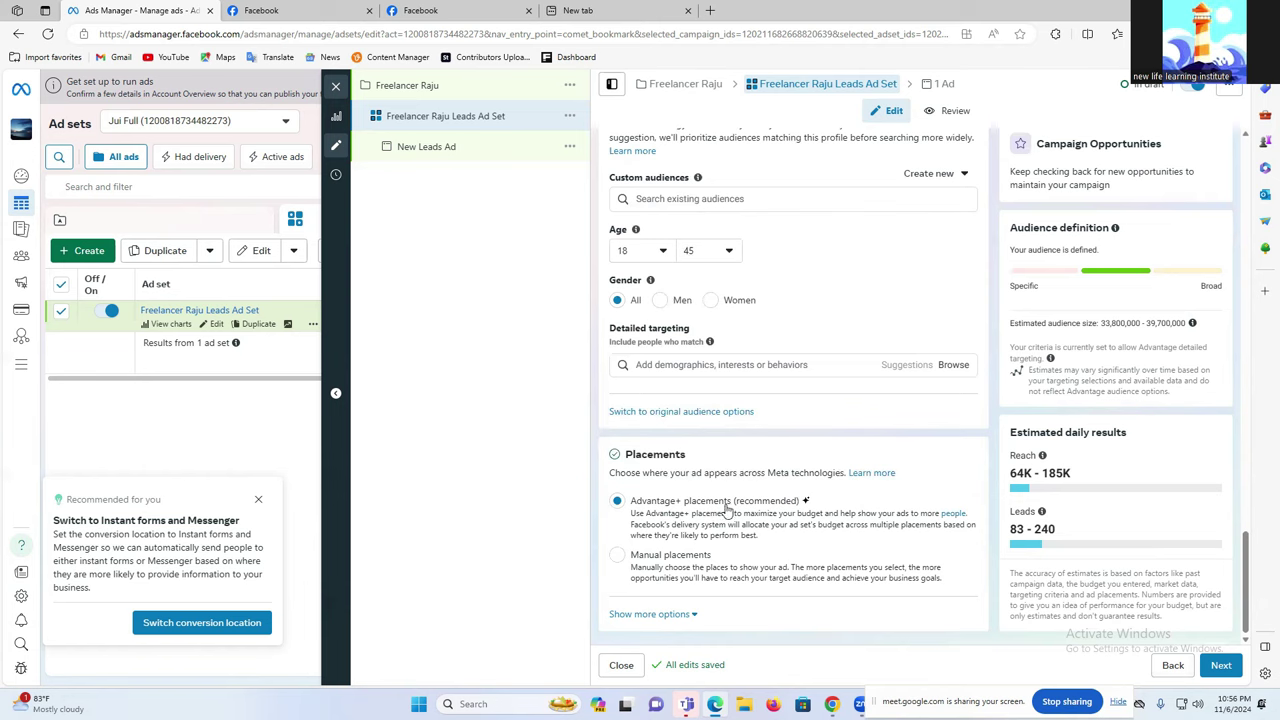
pyautogui.click(1220, 667)
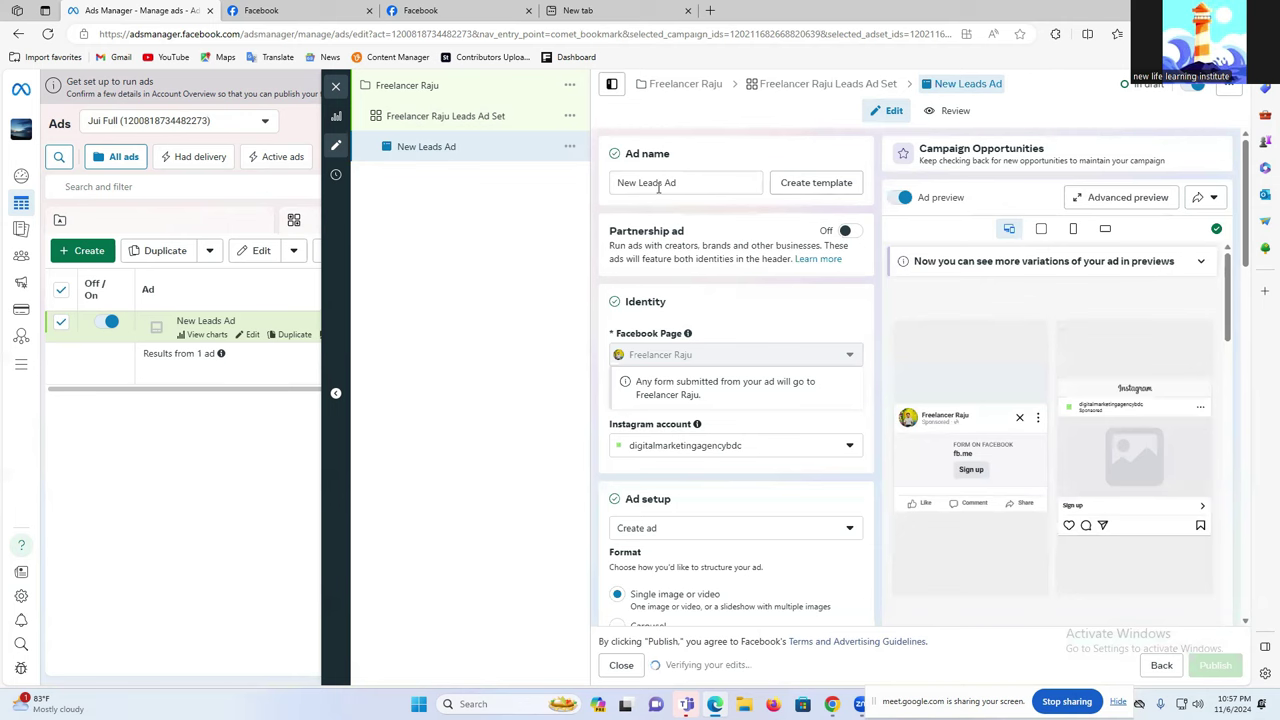
# Rename the ad as Fr Leads Ad.
pyautogui.doubleClick(659, 182)
pyautogui.click(609, 185)
pyautogui.doubleClick(625, 182)
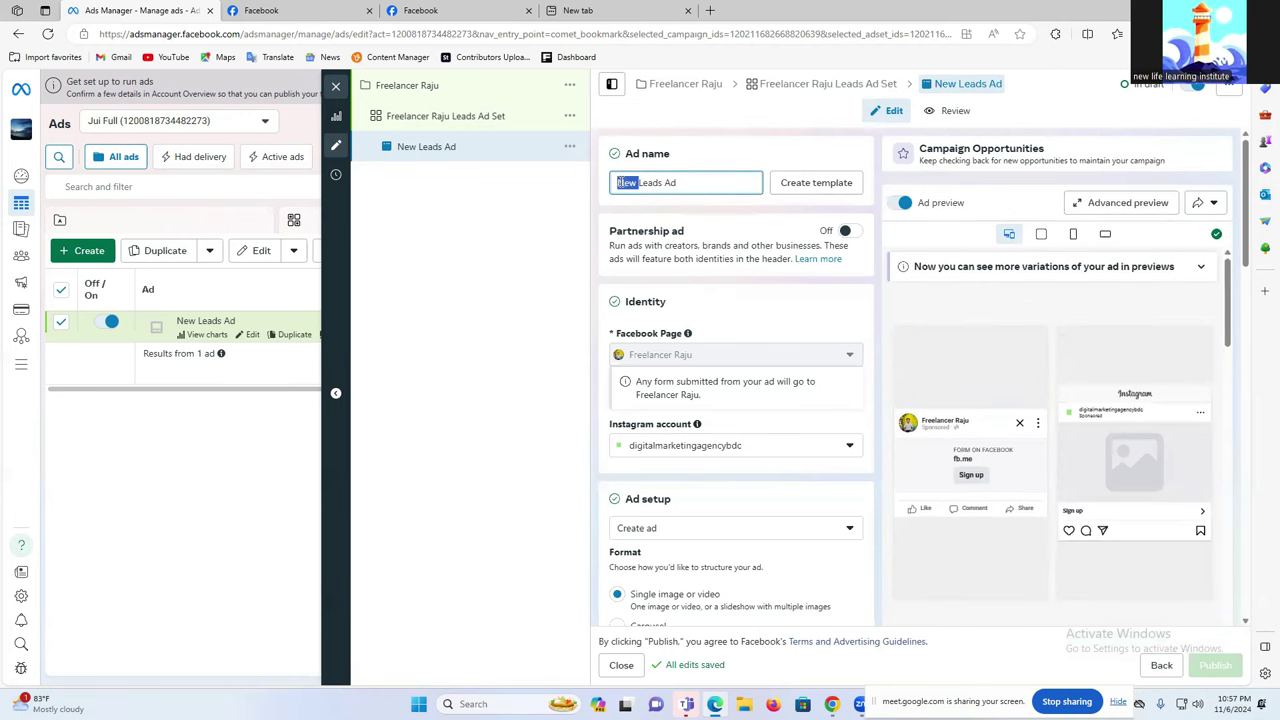
pyautogui.press('BackSpace')
pyautogui.write('fr')
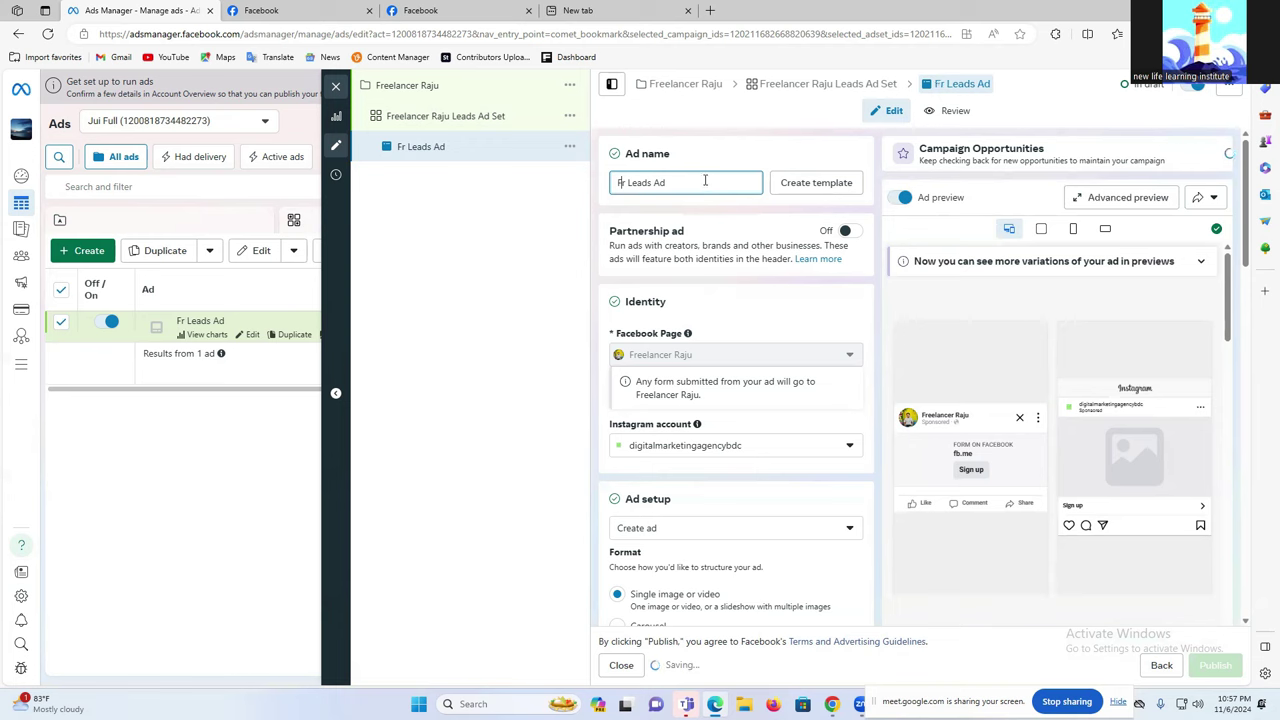
# Check the Facebook Page and the available Instagram accounts in the ad's identity settings.
pyautogui.scroll(-2, 724, 290)
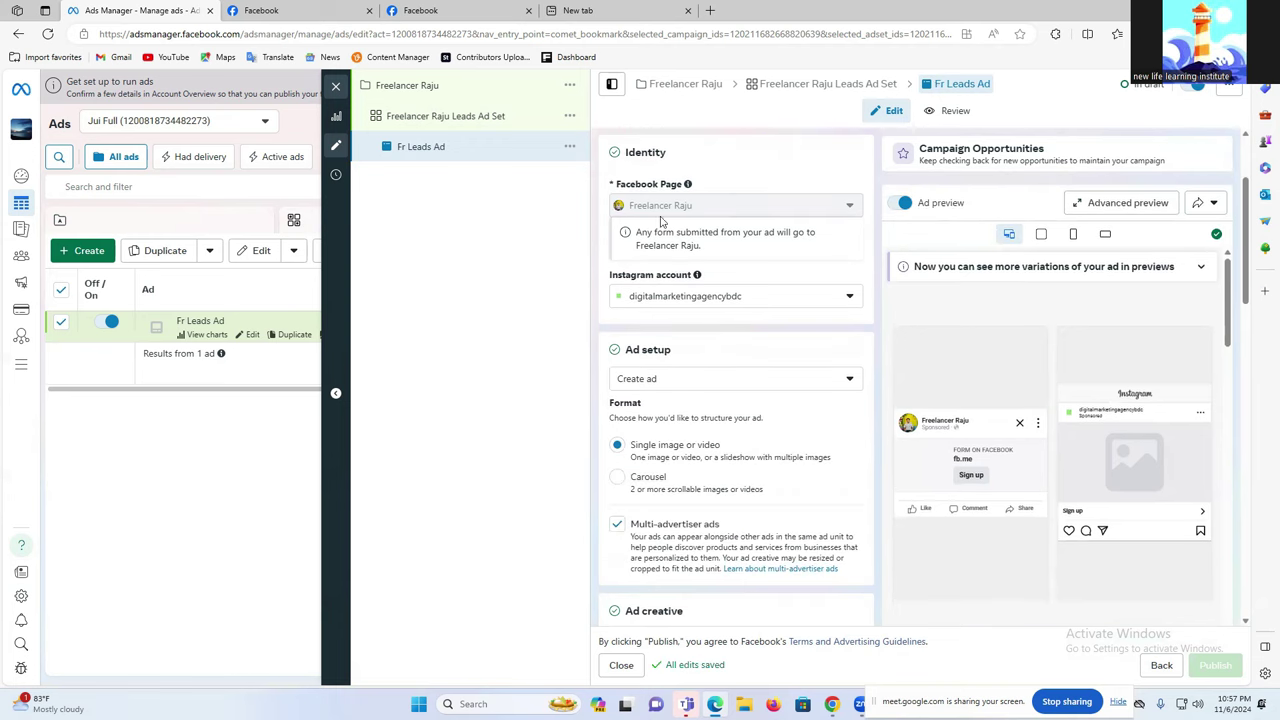
pyautogui.moveTo(661, 210)
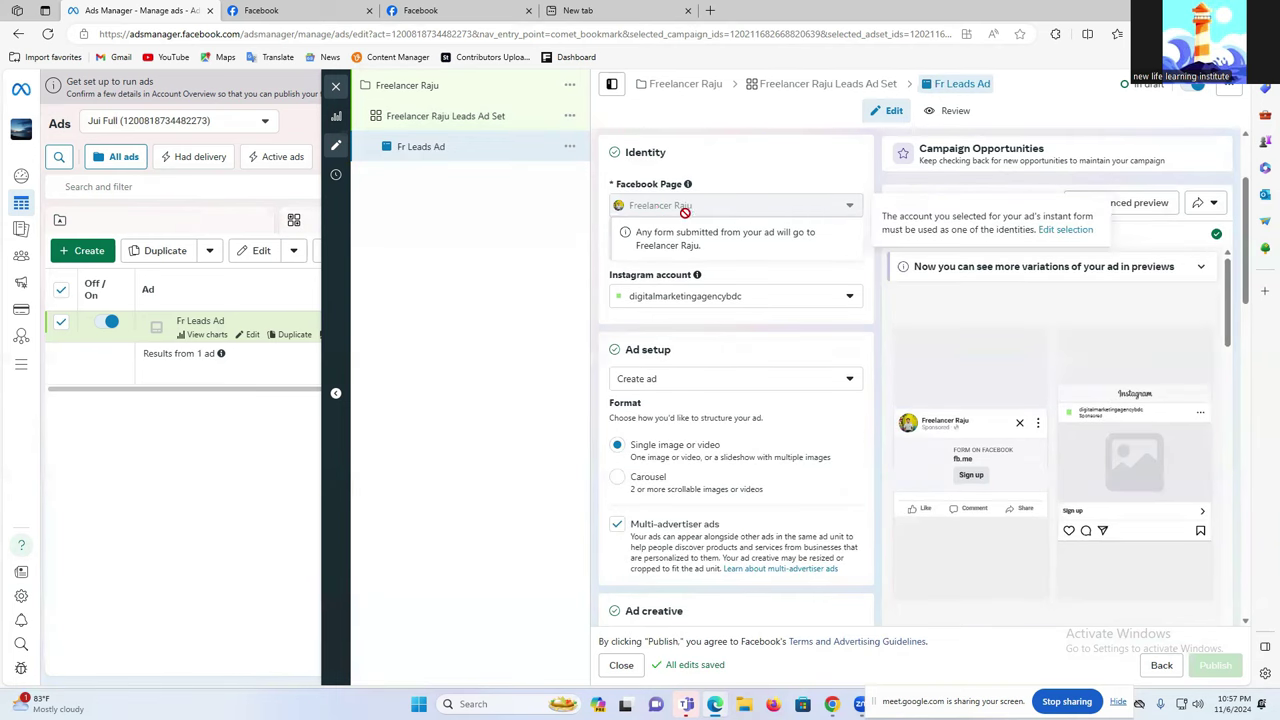
pyautogui.click(678, 296)
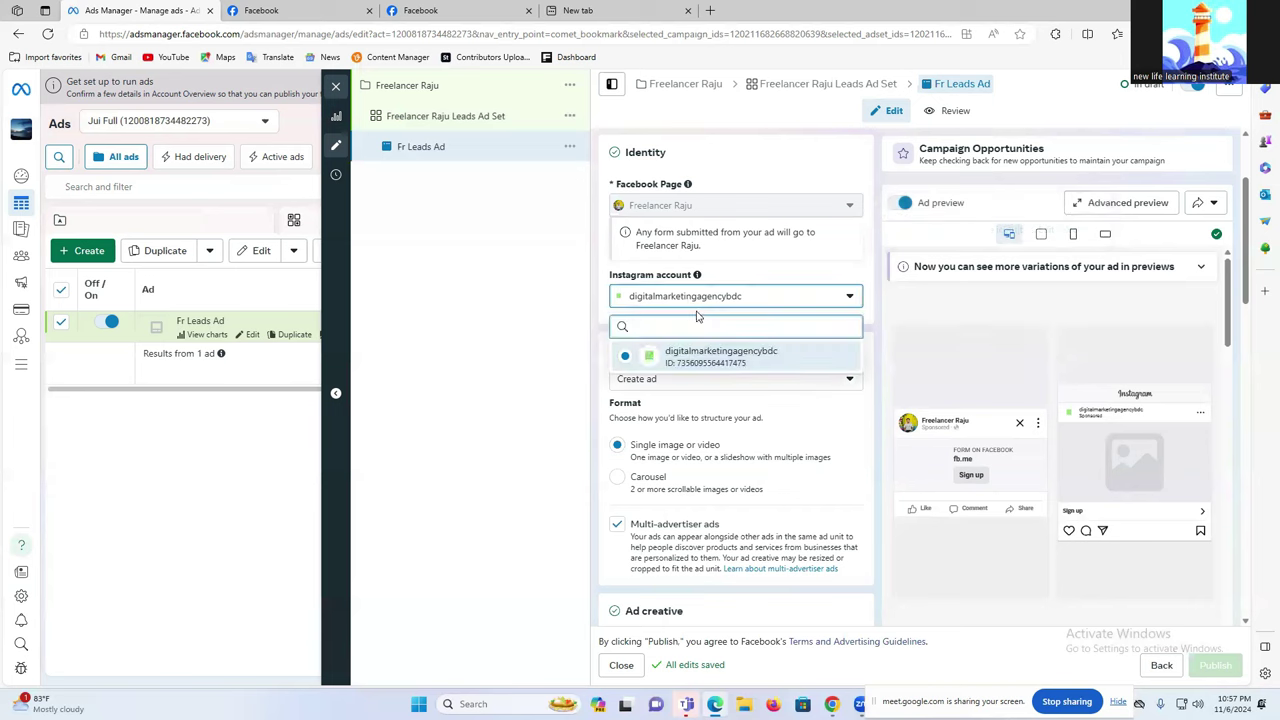
pyautogui.click(812, 279)
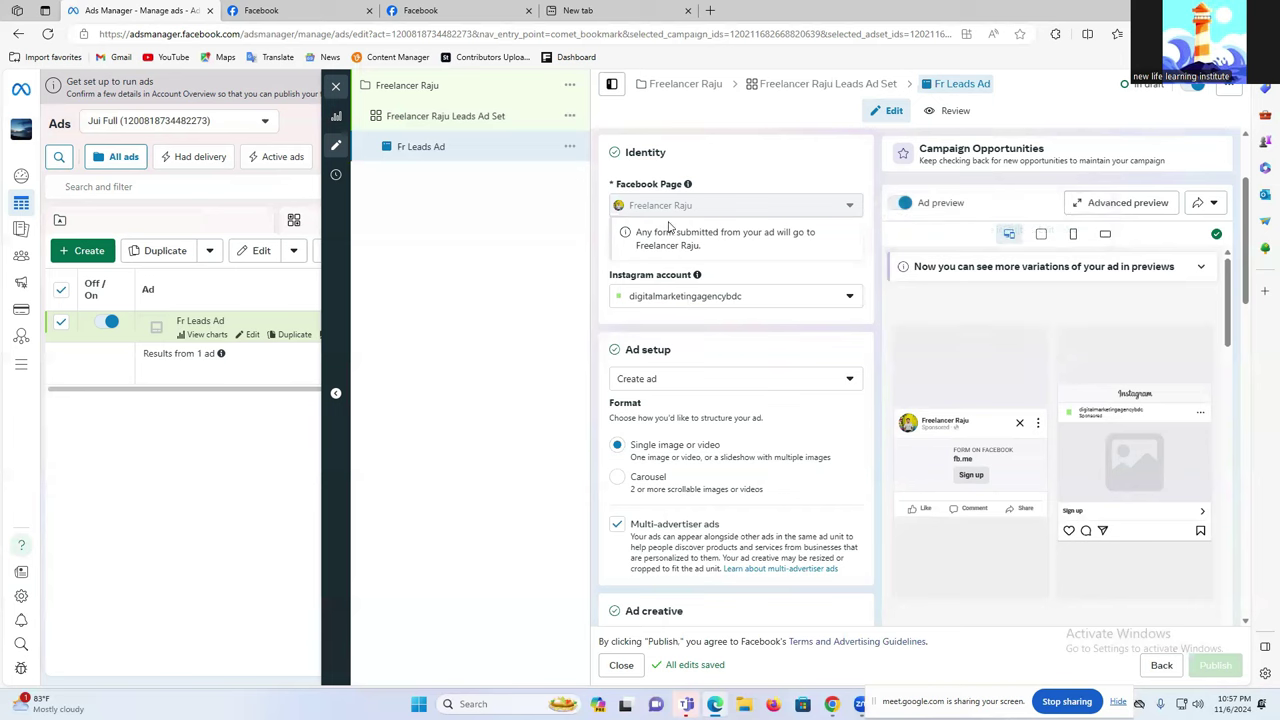
pyautogui.moveTo(670, 226)
# Add the digital marketing course image from the account images as the ad's media, keeping the suggested crops for each placement.
pyautogui.scroll(-3, 700, 280)
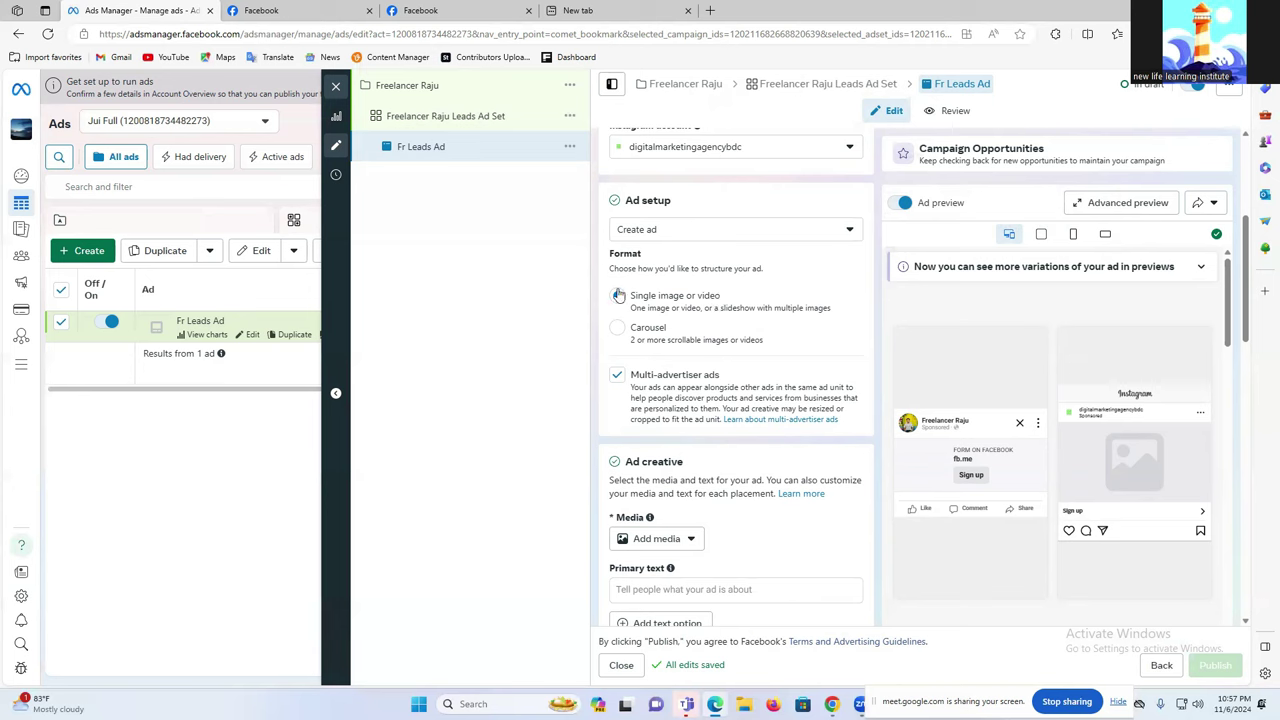
pyautogui.scroll(-1, 644, 308)
pyautogui.scroll(-1, 645, 310)
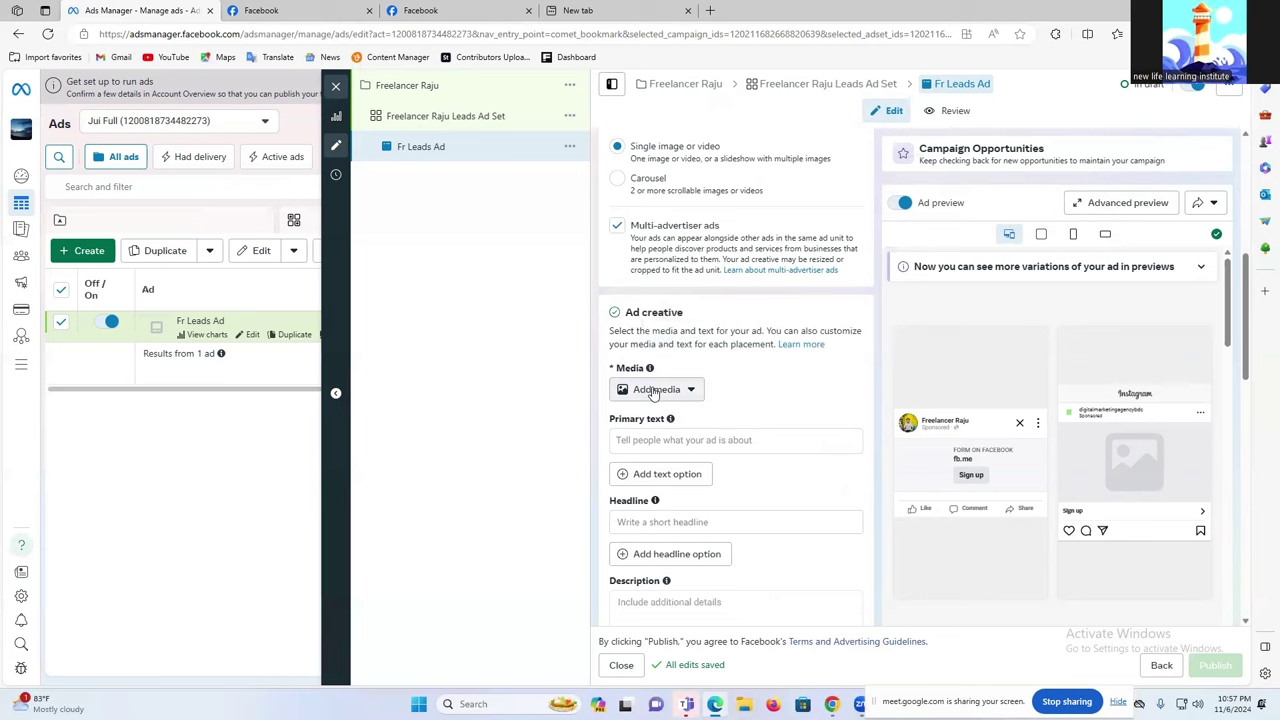
pyautogui.click(654, 390)
pyautogui.click(643, 424)
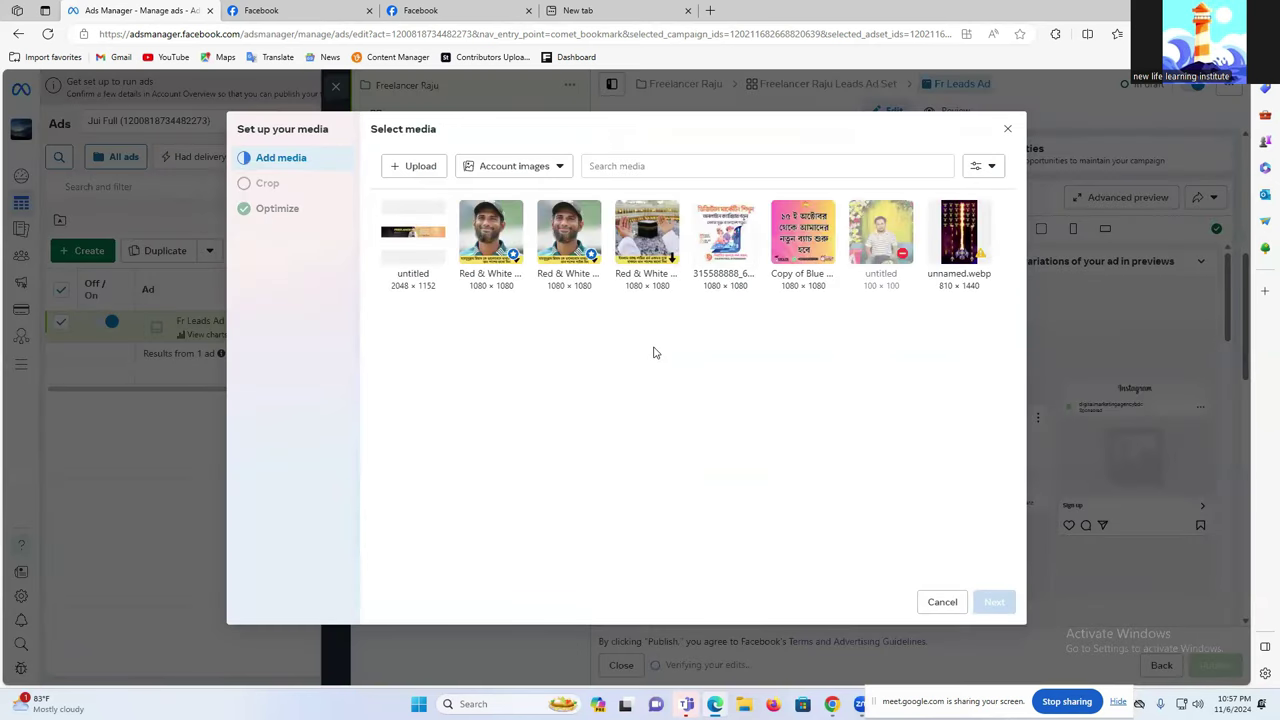
pyautogui.click(726, 240)
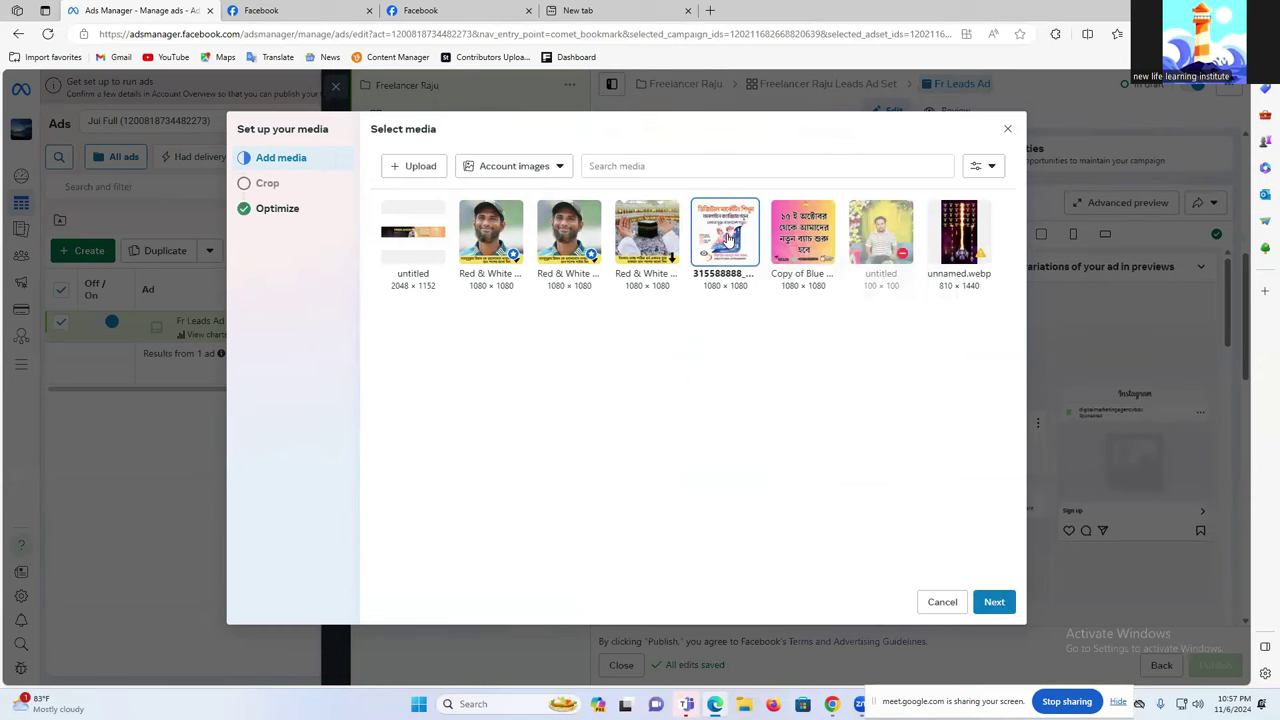
pyautogui.click(993, 604)
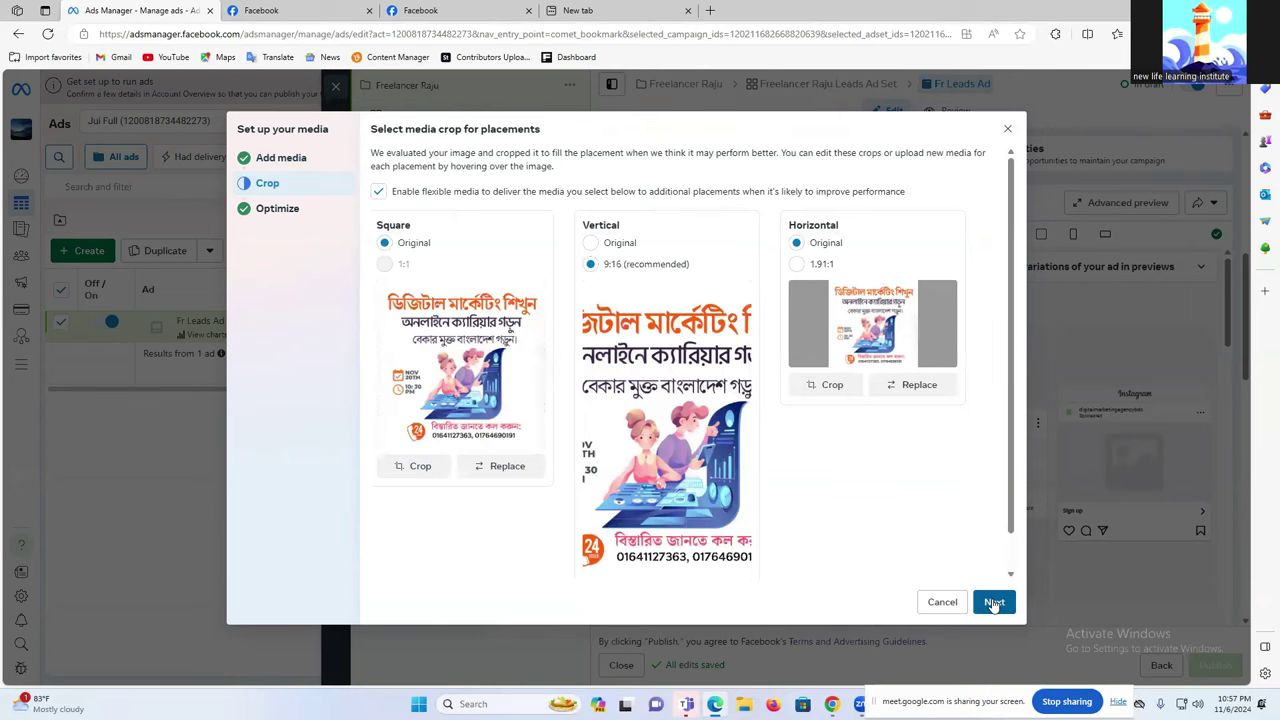
pyautogui.click(993, 604)
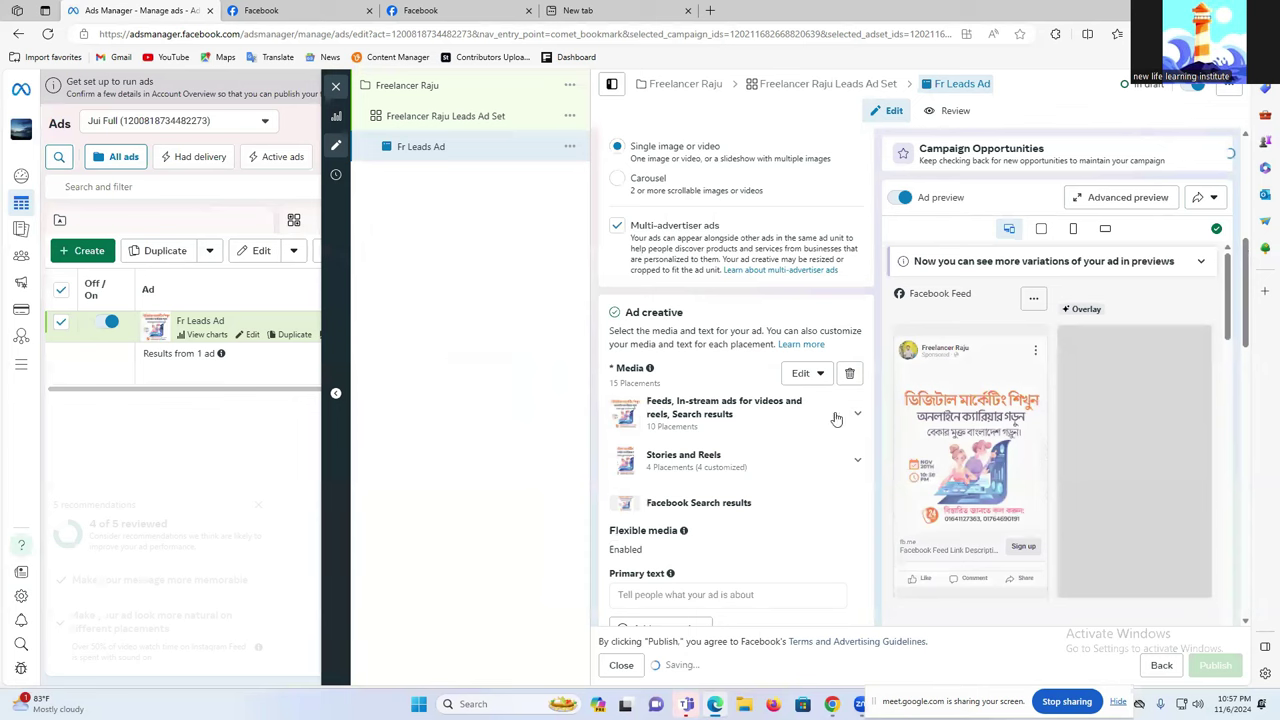
# Try the sample text "fgfgfg" as the ad's primary text and clear it again.
pyautogui.scroll(-3, 683, 437)
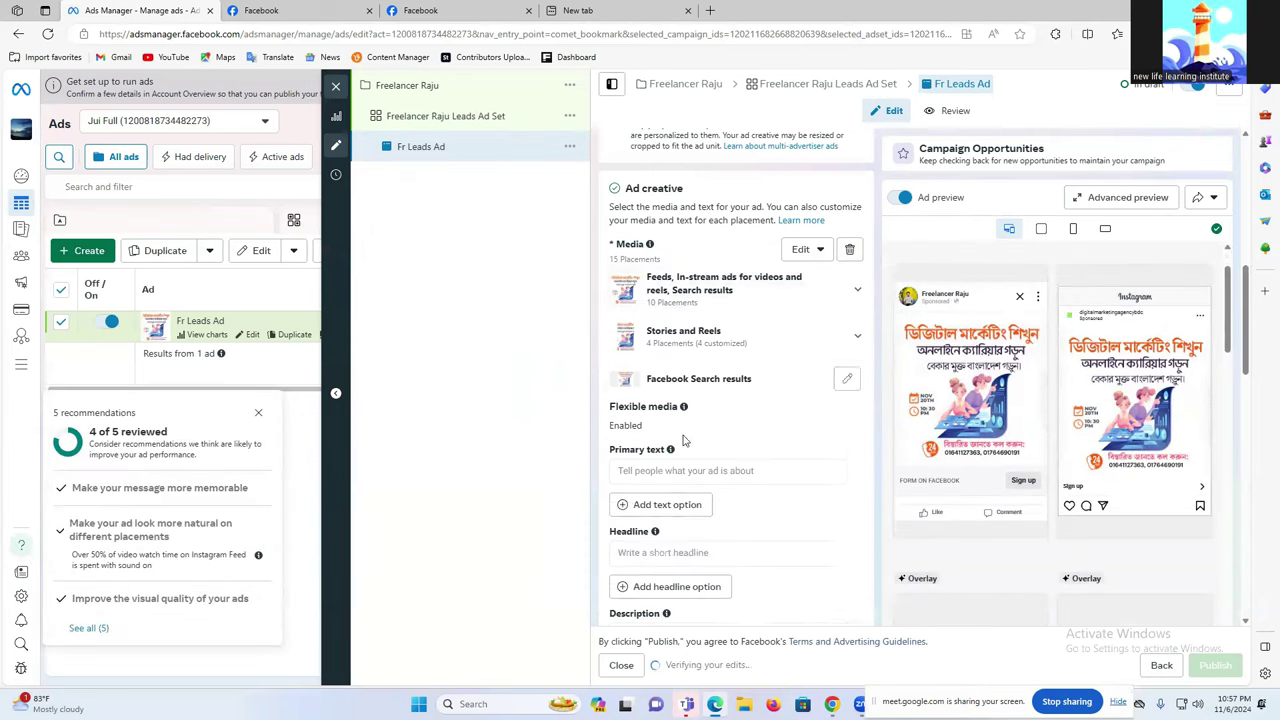
pyautogui.click(638, 369)
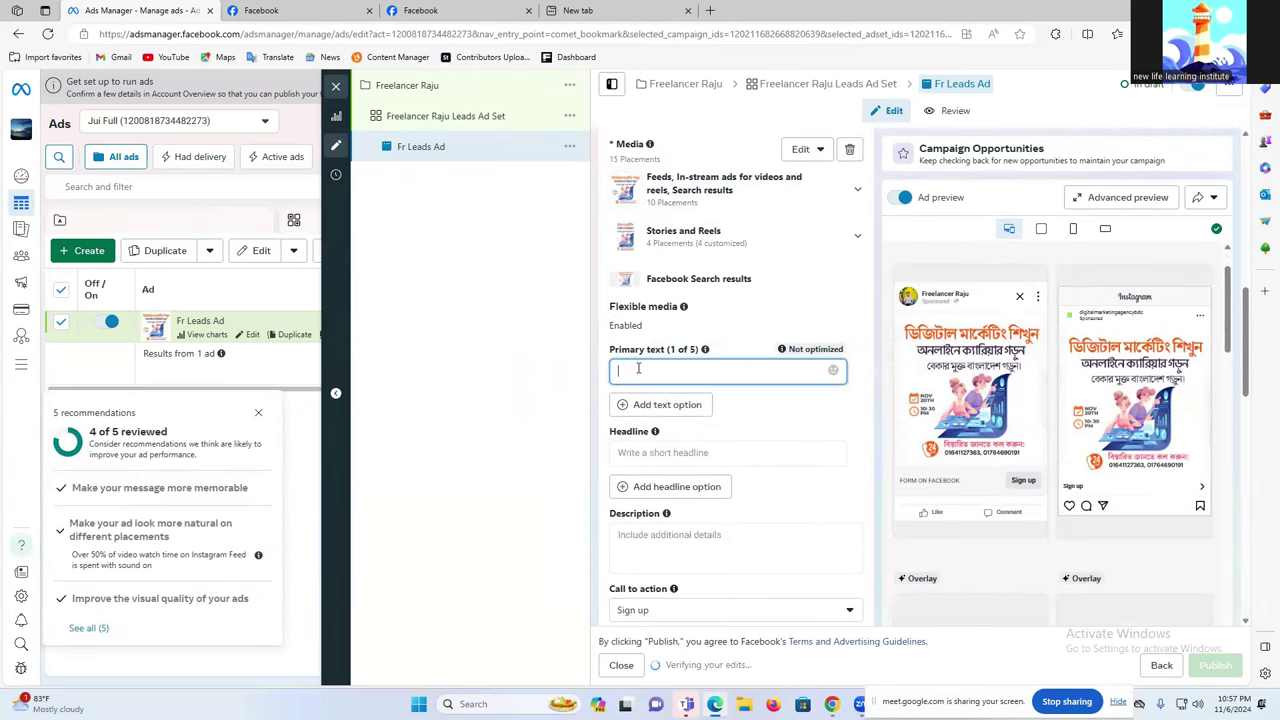
pyautogui.write('fgfgfg')
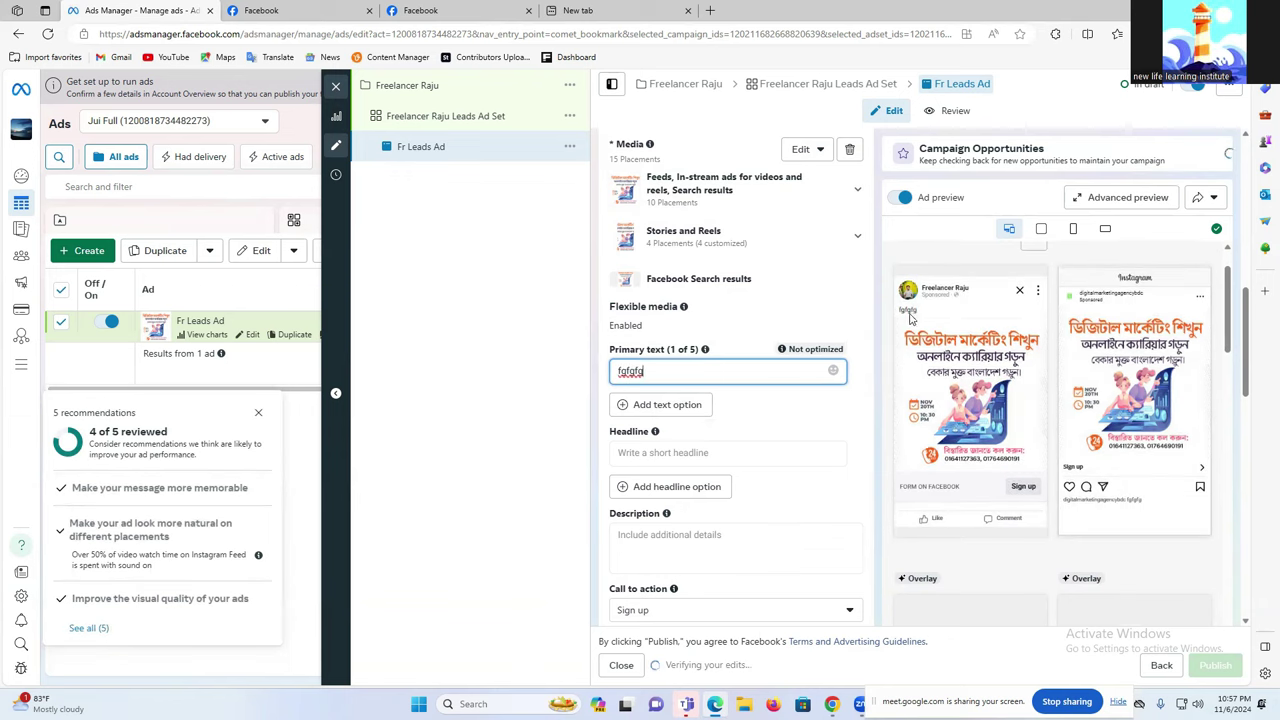
pyautogui.doubleClick(654, 372)
pyautogui.press('BackSpace')
# Switch to Chrome, open Google Translate in a new tab, clear the source text and set the source language to Bengali.
pyautogui.moveTo(831, 704)
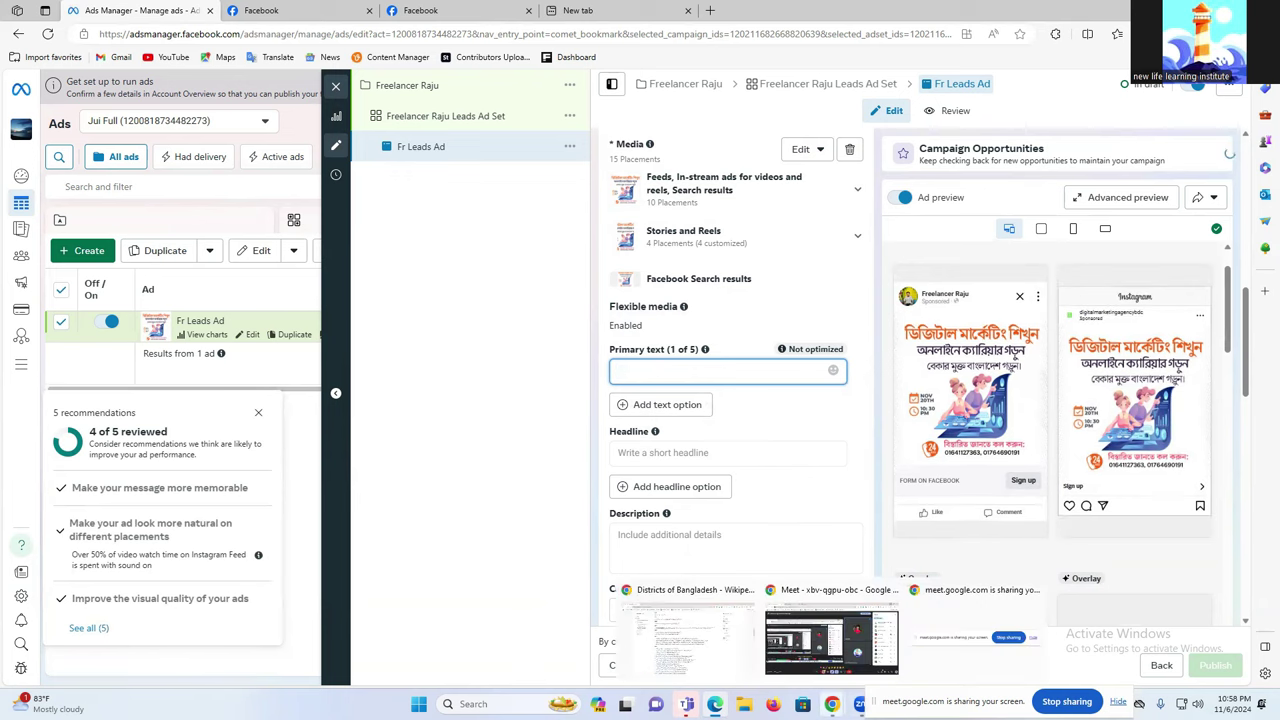
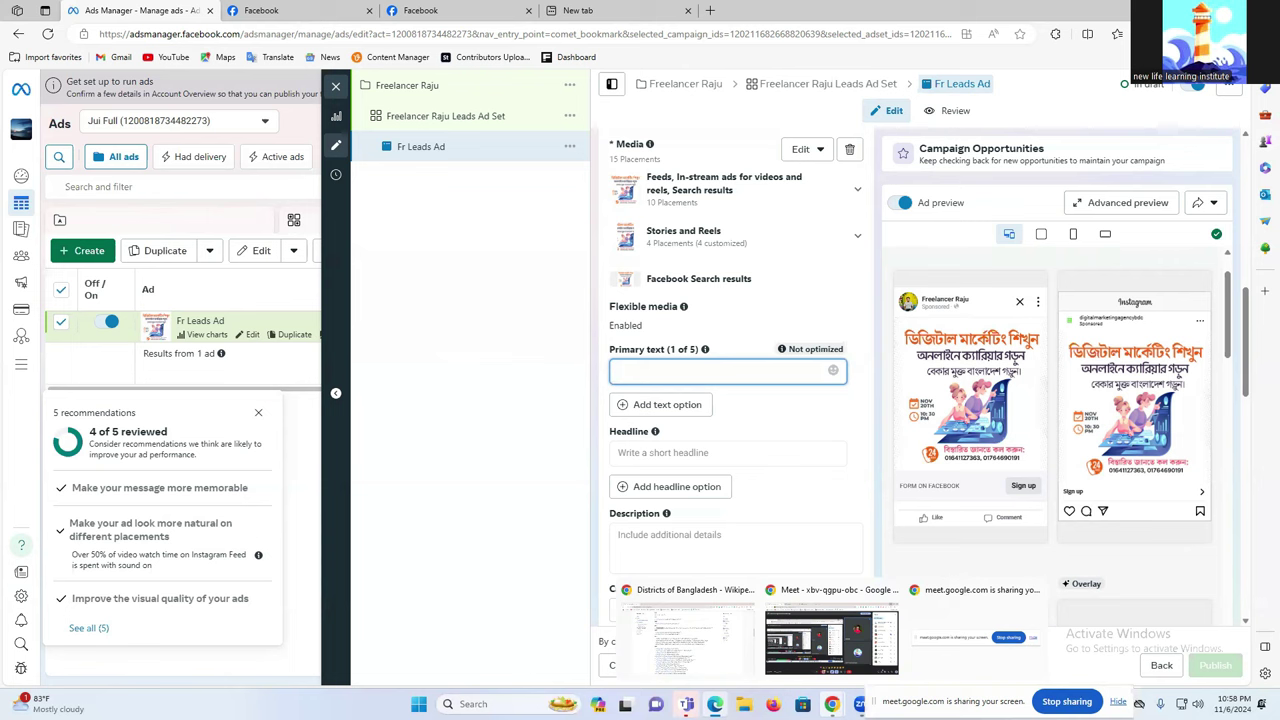
pyautogui.click(859, 704)
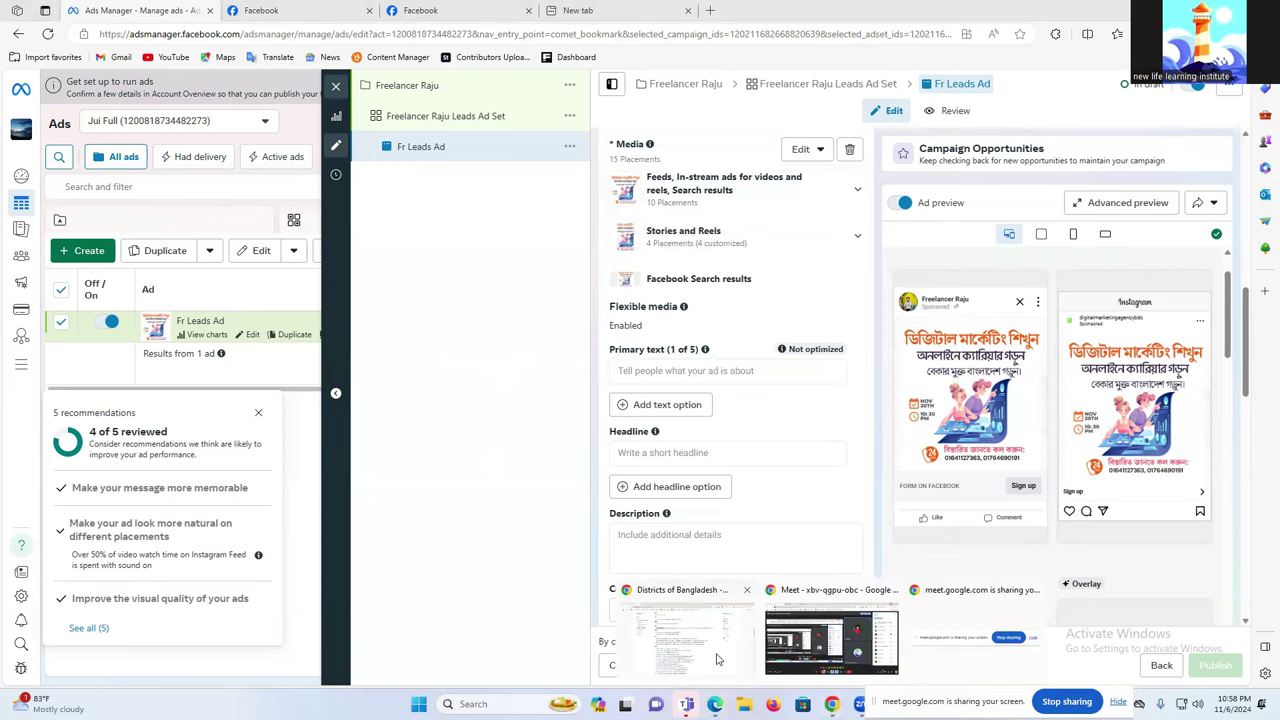
pyautogui.click(718, 658)
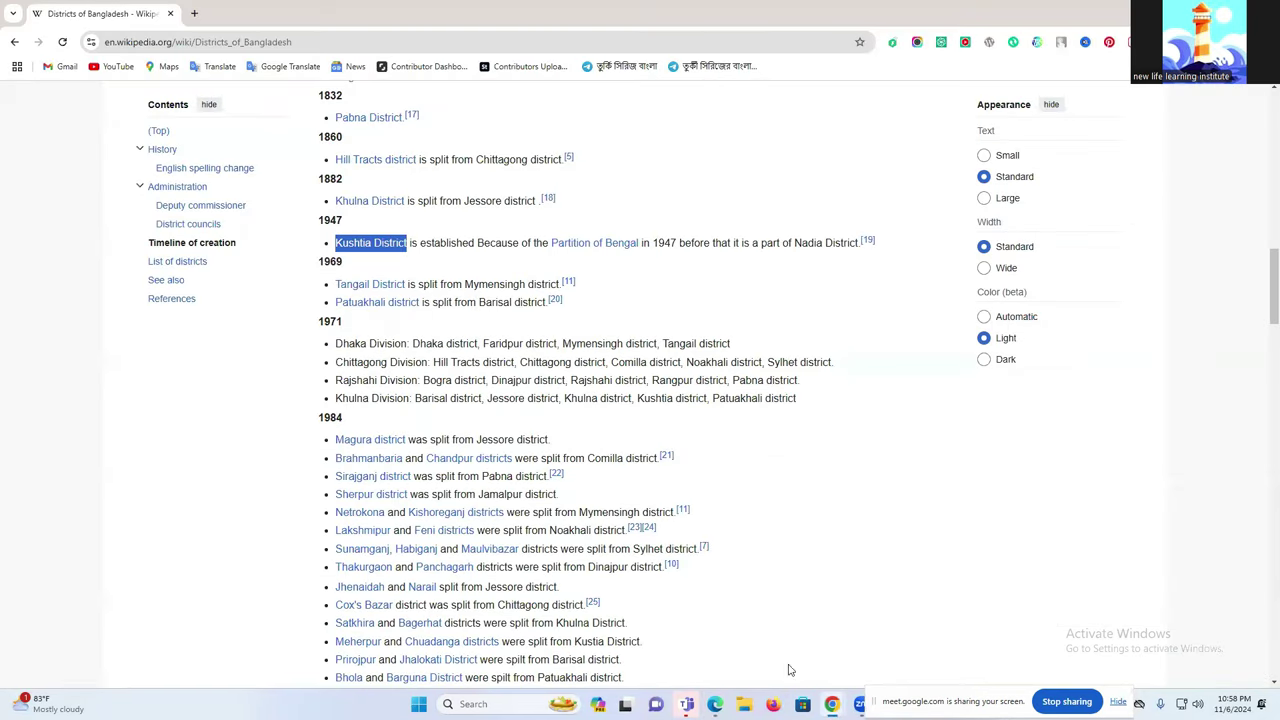
pyautogui.click(731, 651)
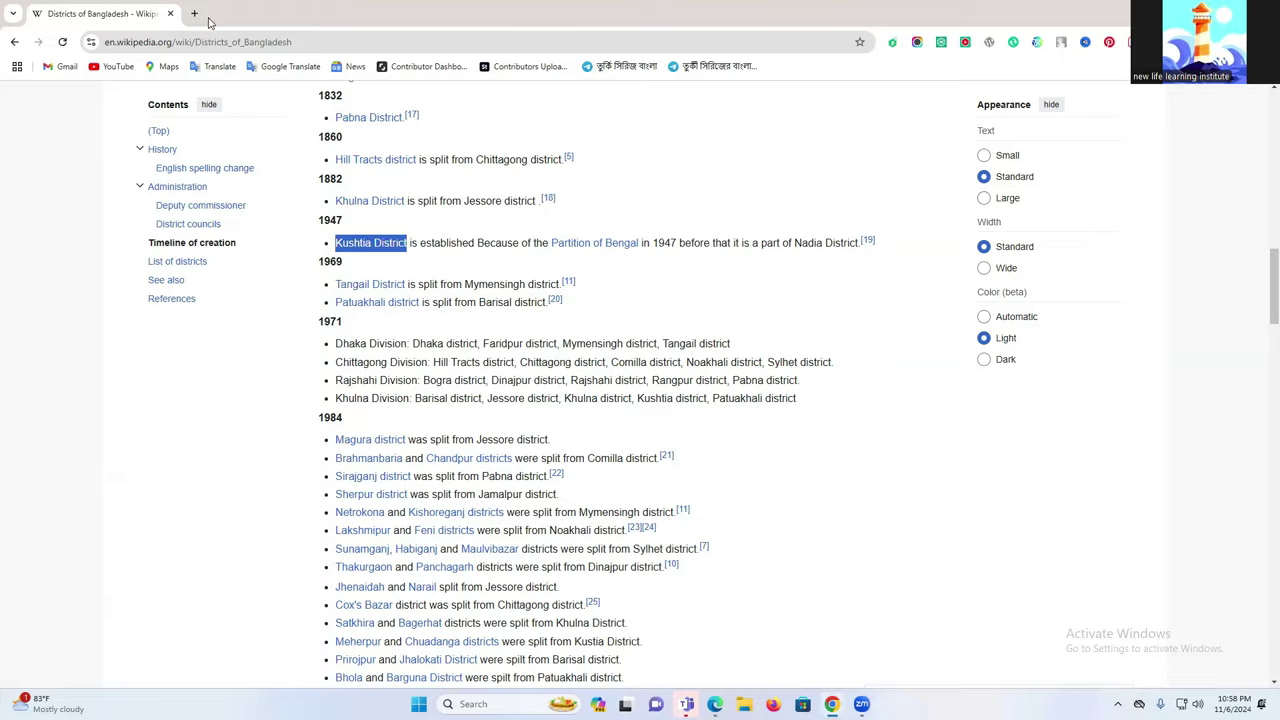
pyautogui.click(195, 14)
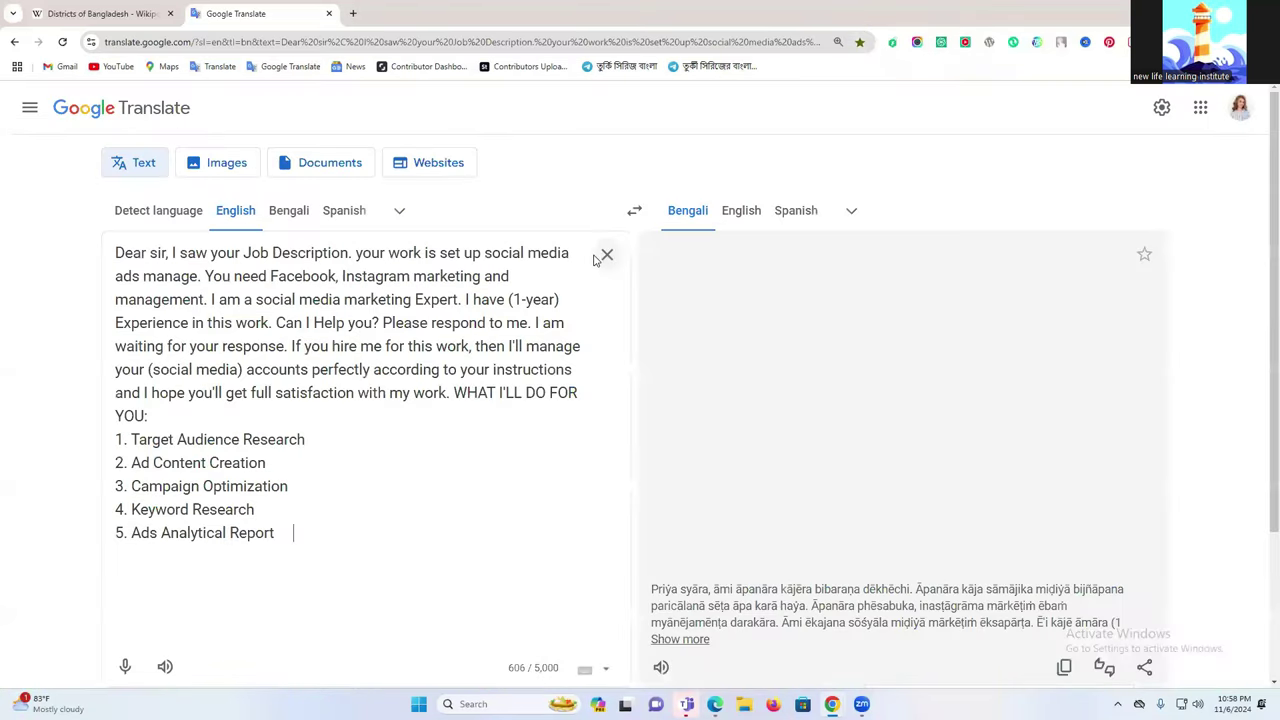
pyautogui.click(603, 254)
pyautogui.click(289, 212)
# Dictate the Bengali ad text offering a 56% discount digital marketing course and asking readers to fill in the form through the sign-up button.
pyautogui.click(126, 347)
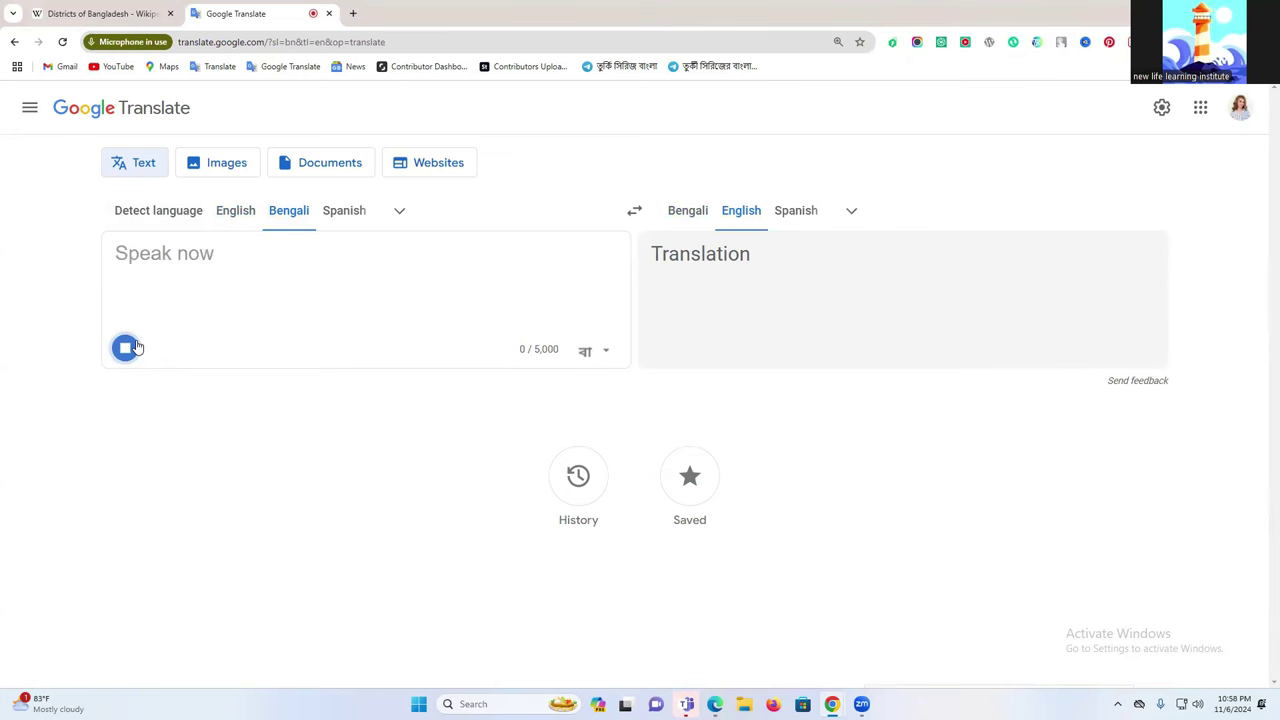
pyautogui.click(138, 347)
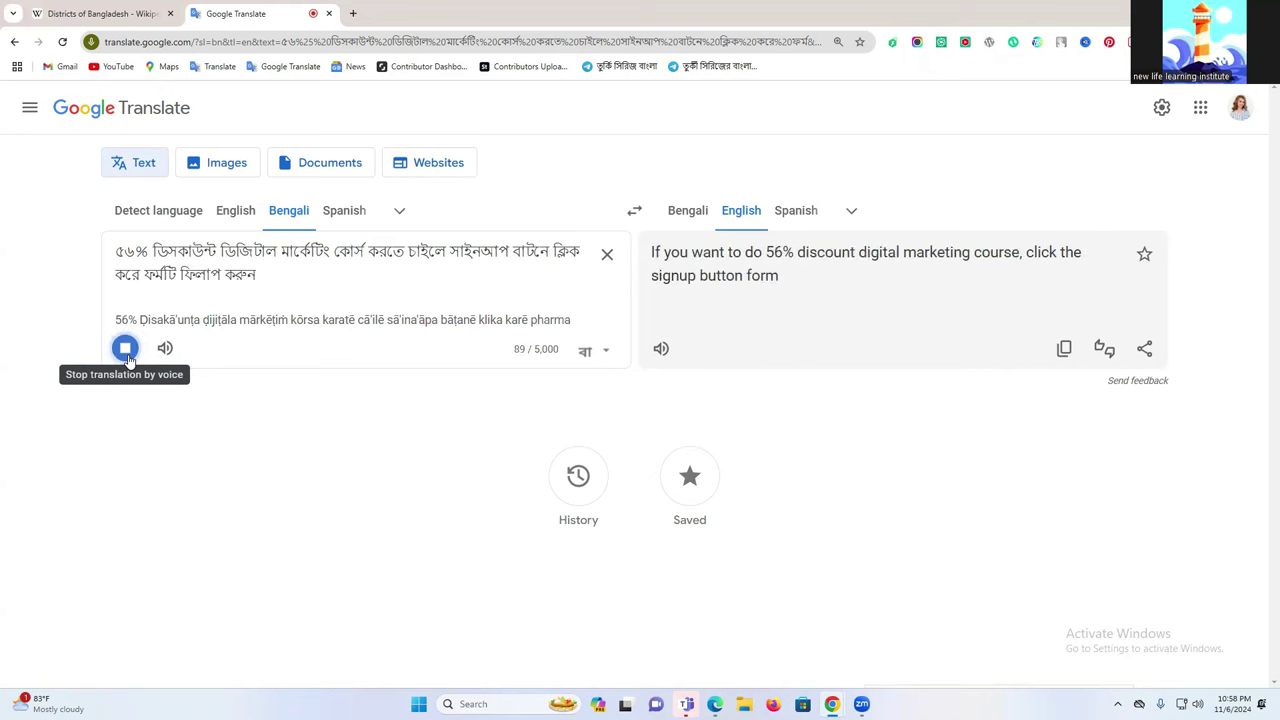
pyautogui.click(126, 356)
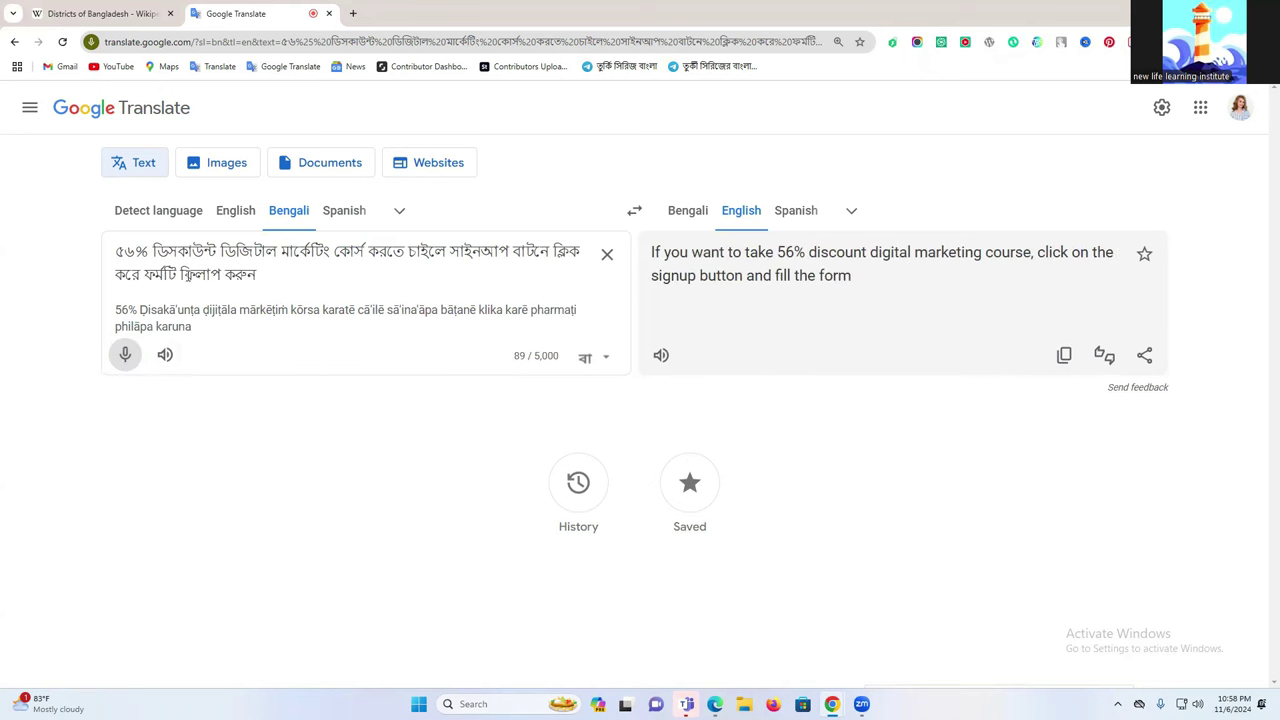
# Insert the word "এর" after "মার্কেটিং" in the Bengali source text.
pyautogui.moveTo(117, 251); pyautogui.dragTo(192, 251)
pyautogui.click(133, 256)
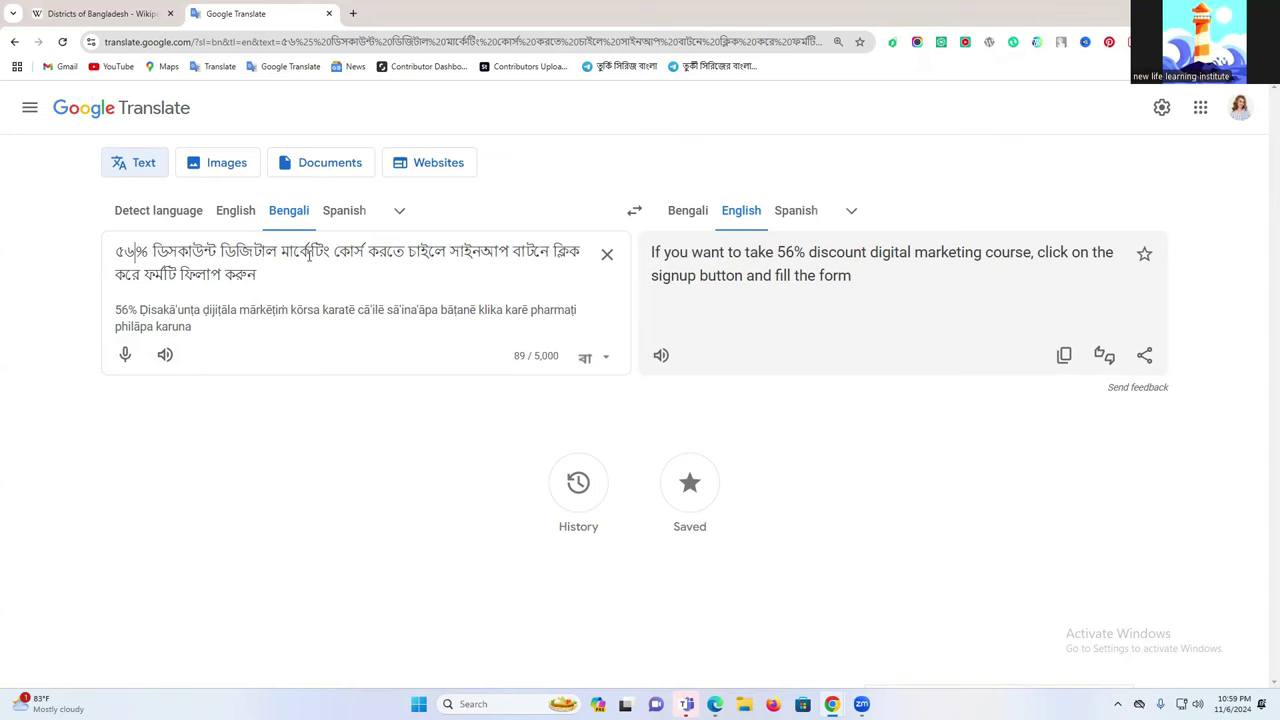
pyautogui.click(333, 253)
pyautogui.write('এর')
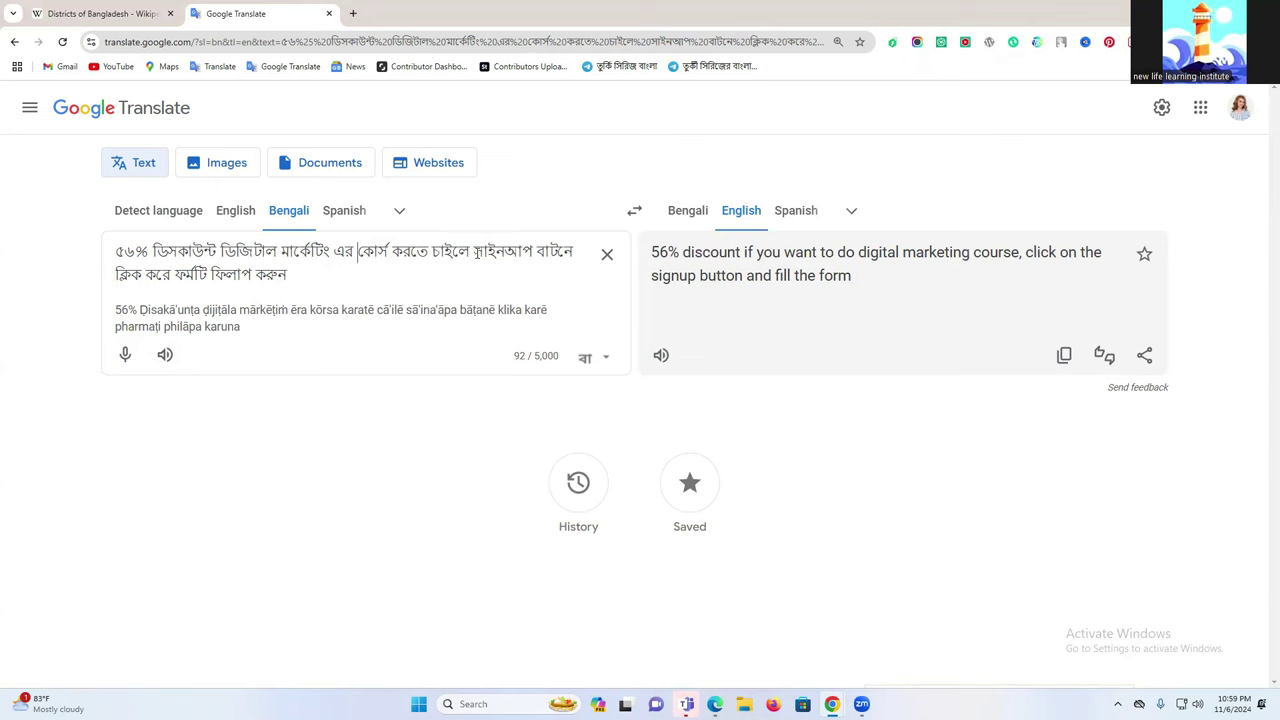
# Replace the Bengali phrase "সাইনআপ বাটনে ক্লিক" in the source text with "signup button" copied from the English translation.
pyautogui.moveTo(476, 250); pyautogui.dragTo(522, 252)
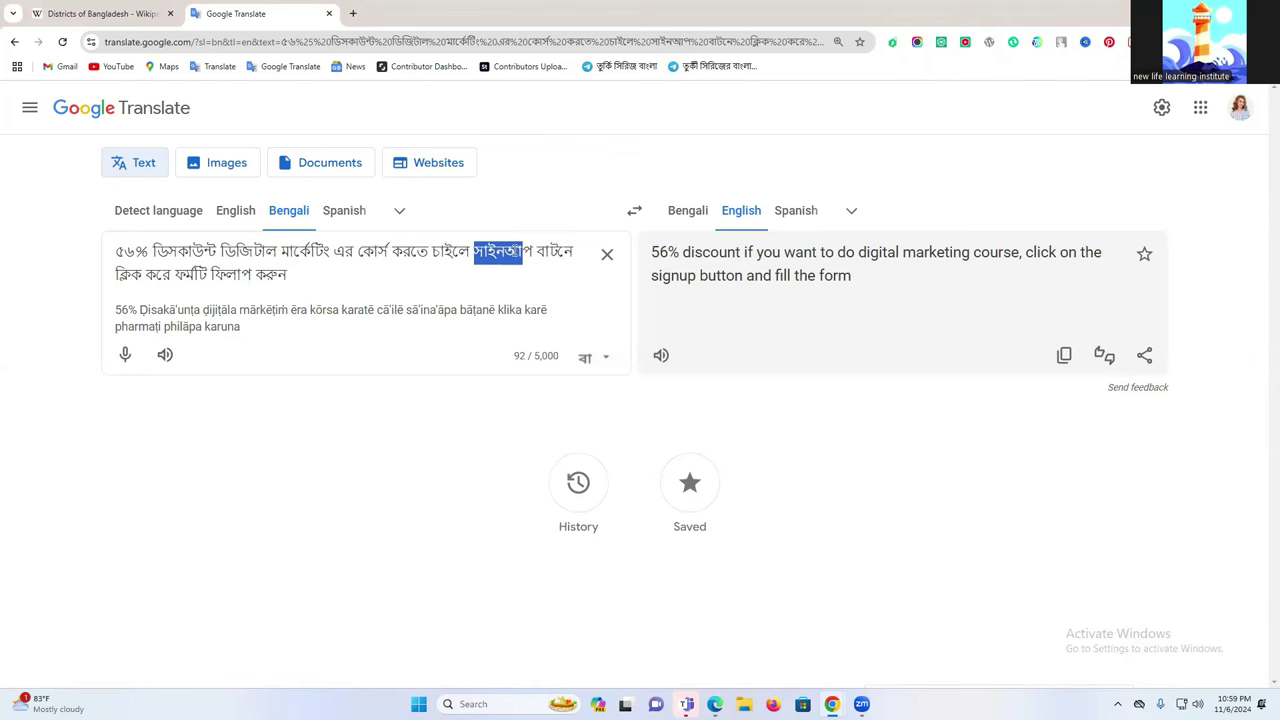
pyautogui.click(661, 287)
pyautogui.click(645, 285)
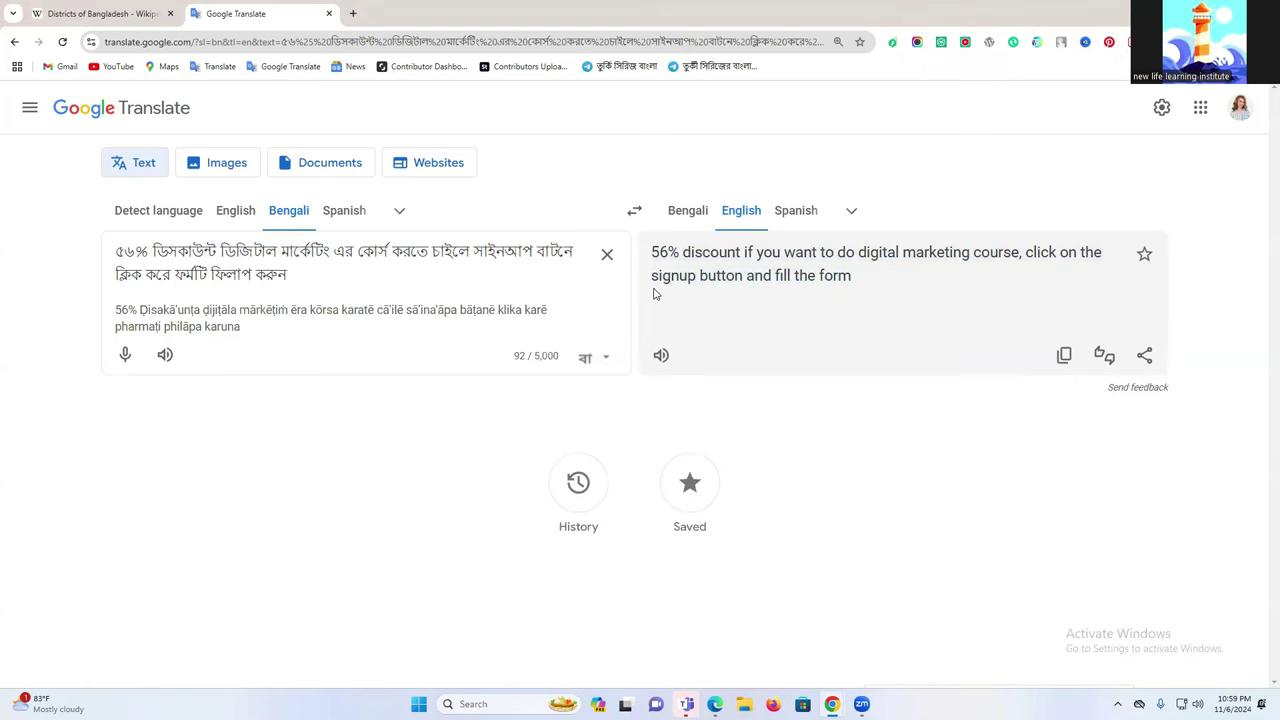
pyautogui.moveTo(652, 278); pyautogui.dragTo(748, 277)
pyautogui.hotkey('ctrl', 'c')
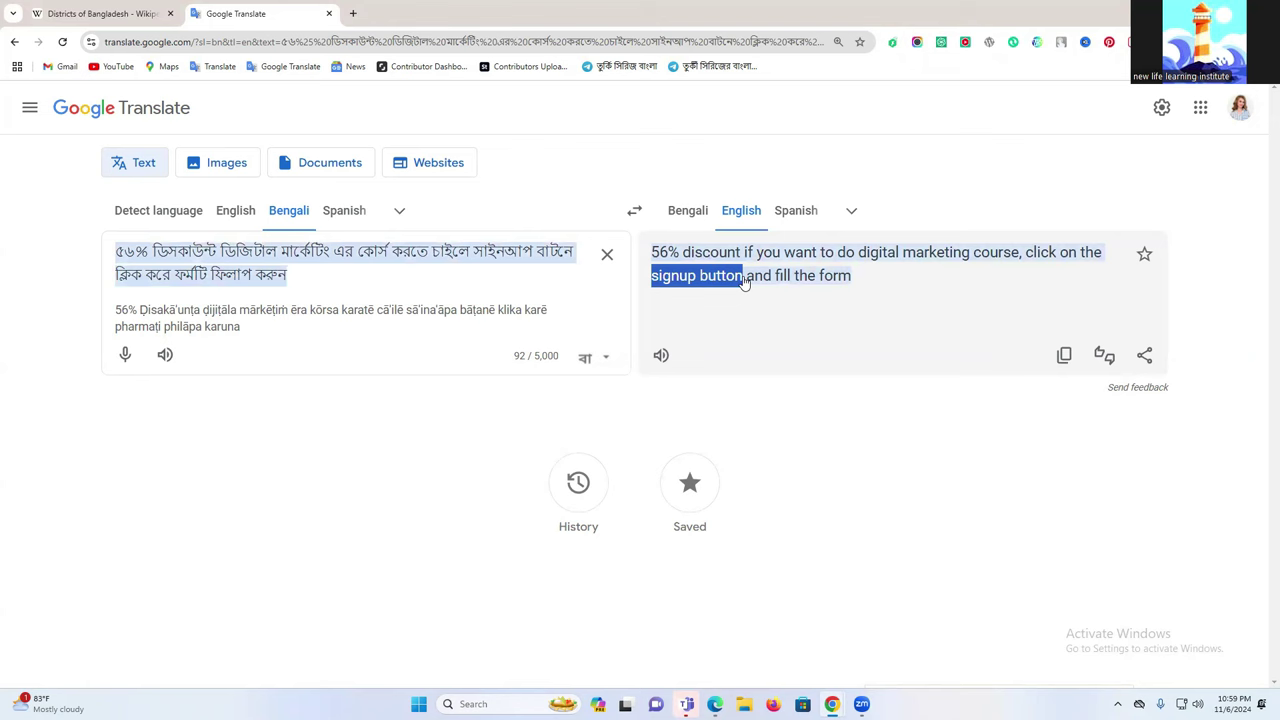
pyautogui.click(366, 273)
pyautogui.moveTo(474, 251); pyautogui.dragTo(142, 275)
pyautogui.hotkey('ctrl', 'v')
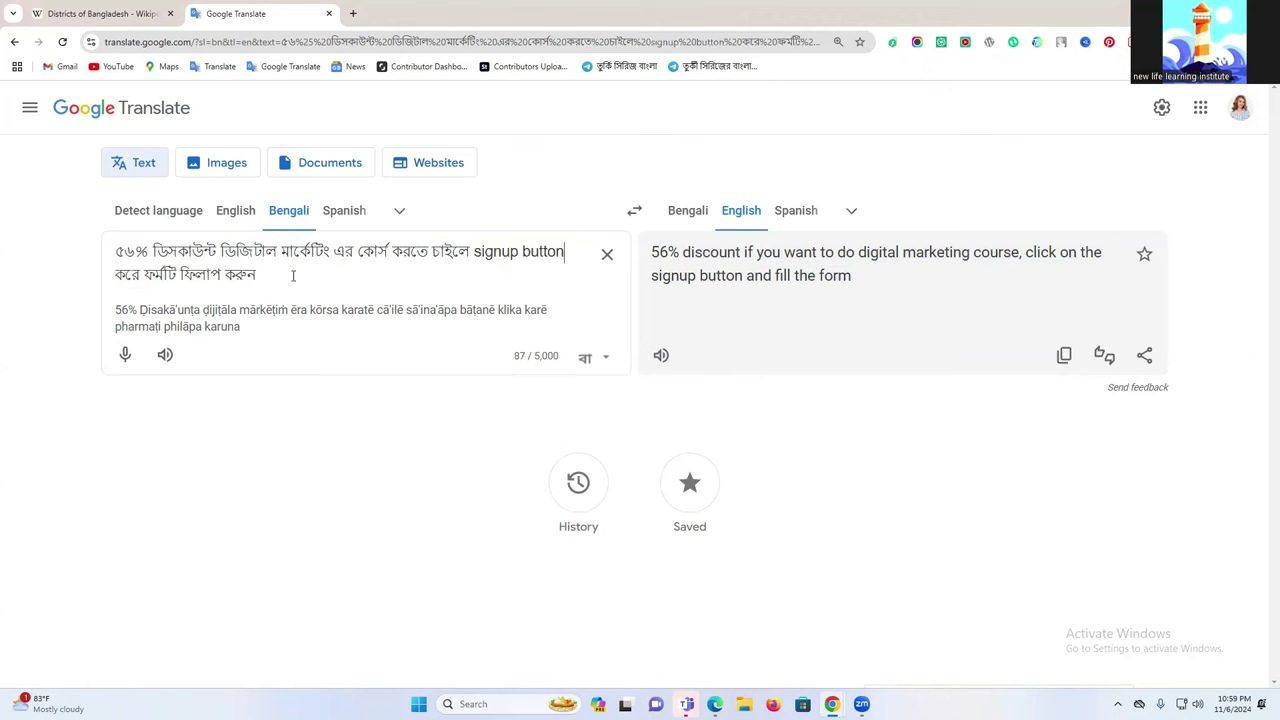
# Set the source language to English and capitalise the English phrase in the ad text as "Signup Button".
pyautogui.moveTo(474, 252); pyautogui.dragTo(482, 252)
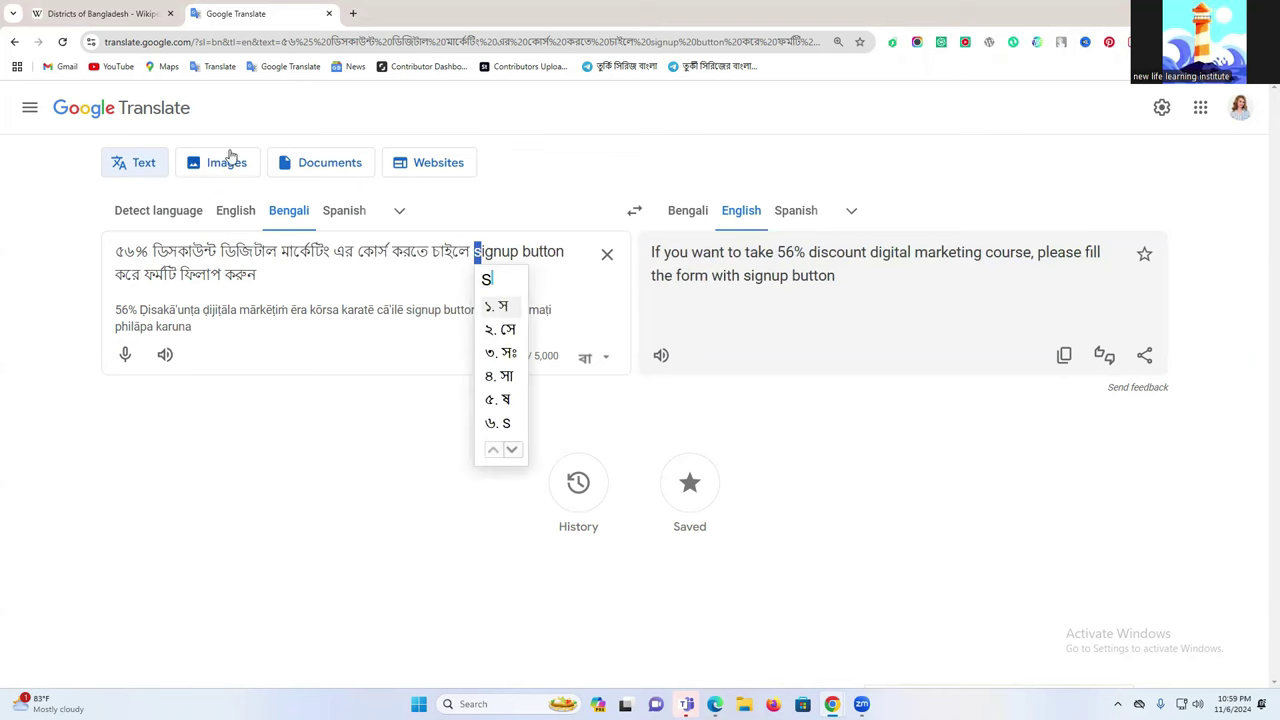
pyautogui.click(237, 210)
pyautogui.moveTo(493, 253); pyautogui.dragTo(501, 253)
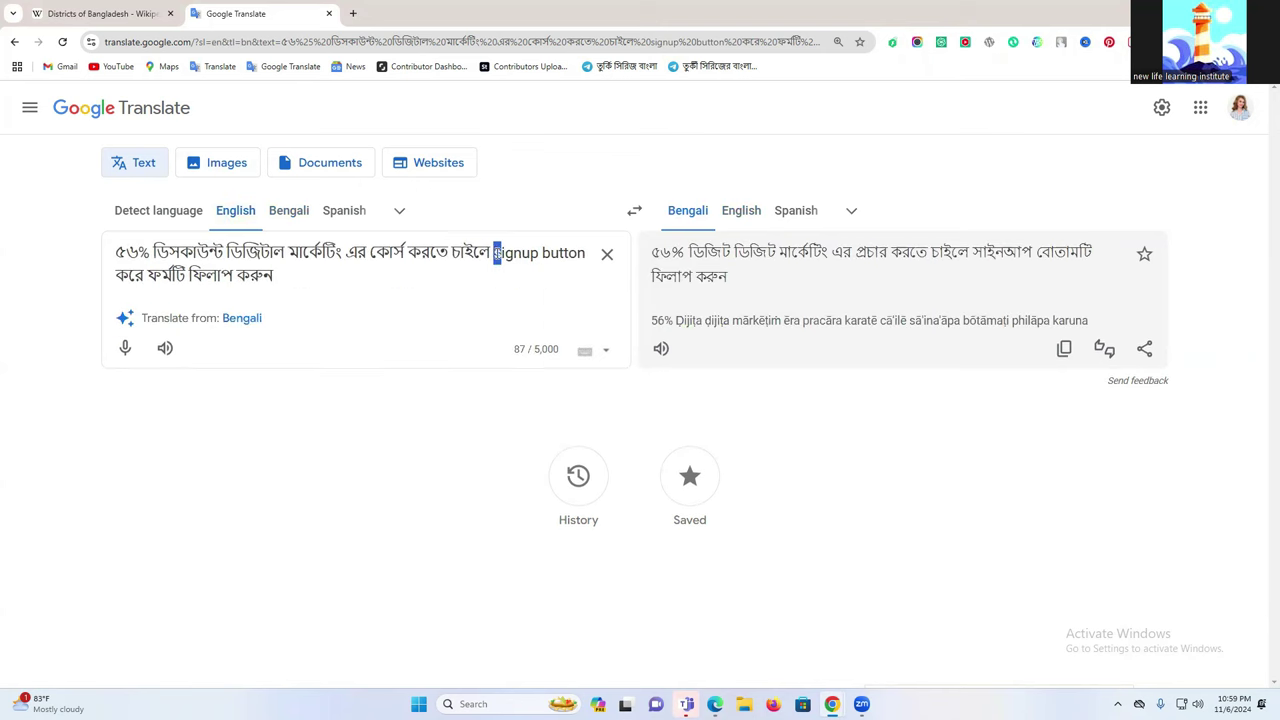
pyautogui.write('S')
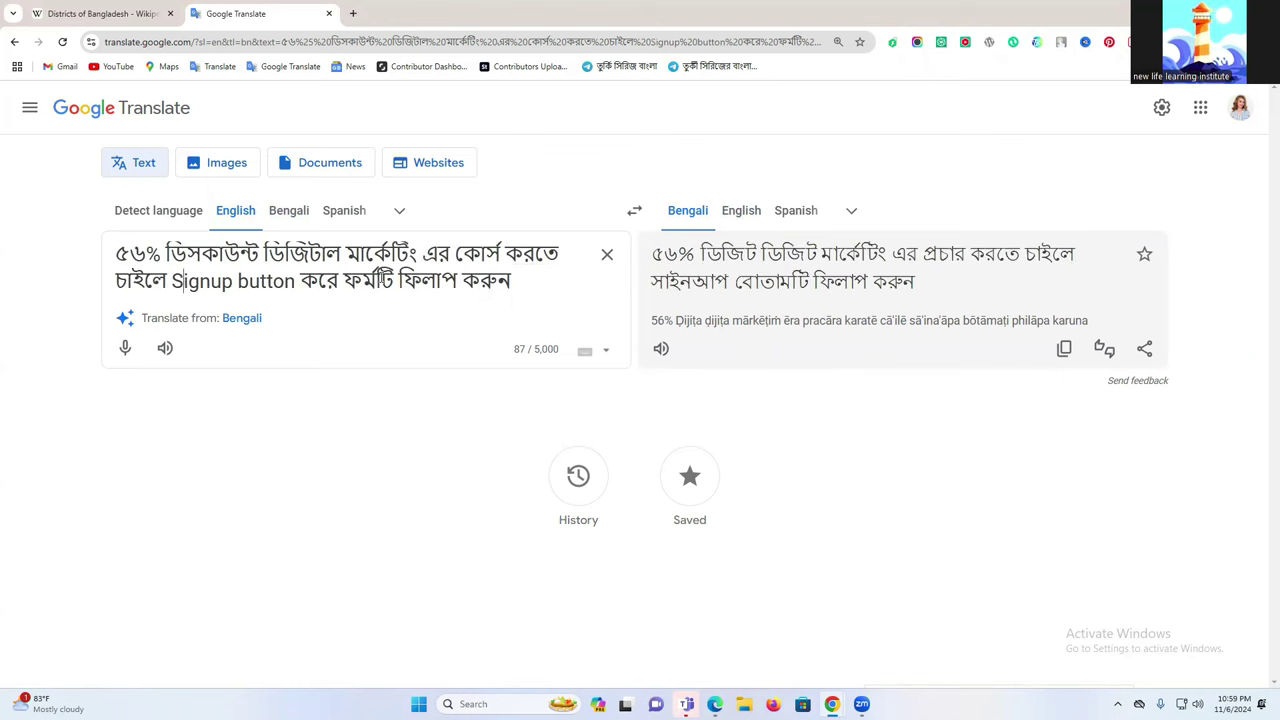
pyautogui.moveTo(237, 281); pyautogui.dragTo(245, 281)
pyautogui.write('Button ')
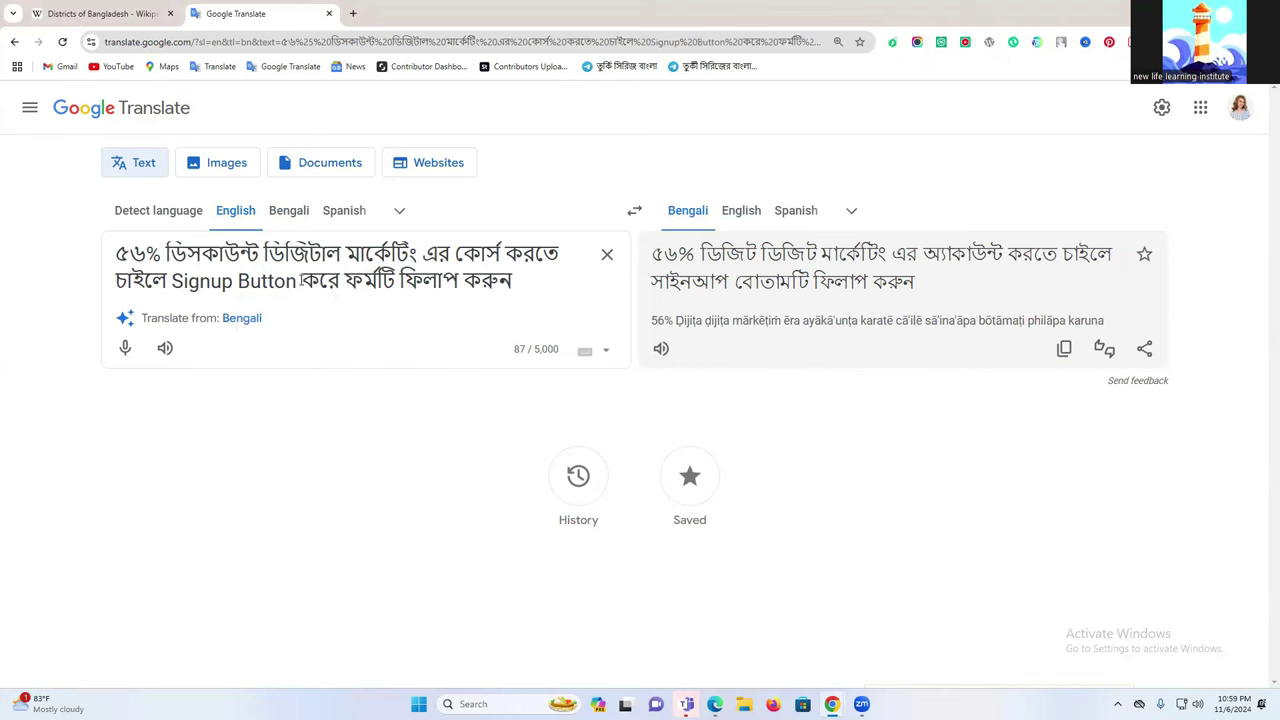
# Add "Click" after "Signup Button" and enclose the phrase in square brackets as "[Signup Button Click]".
pyautogui.write('Click')
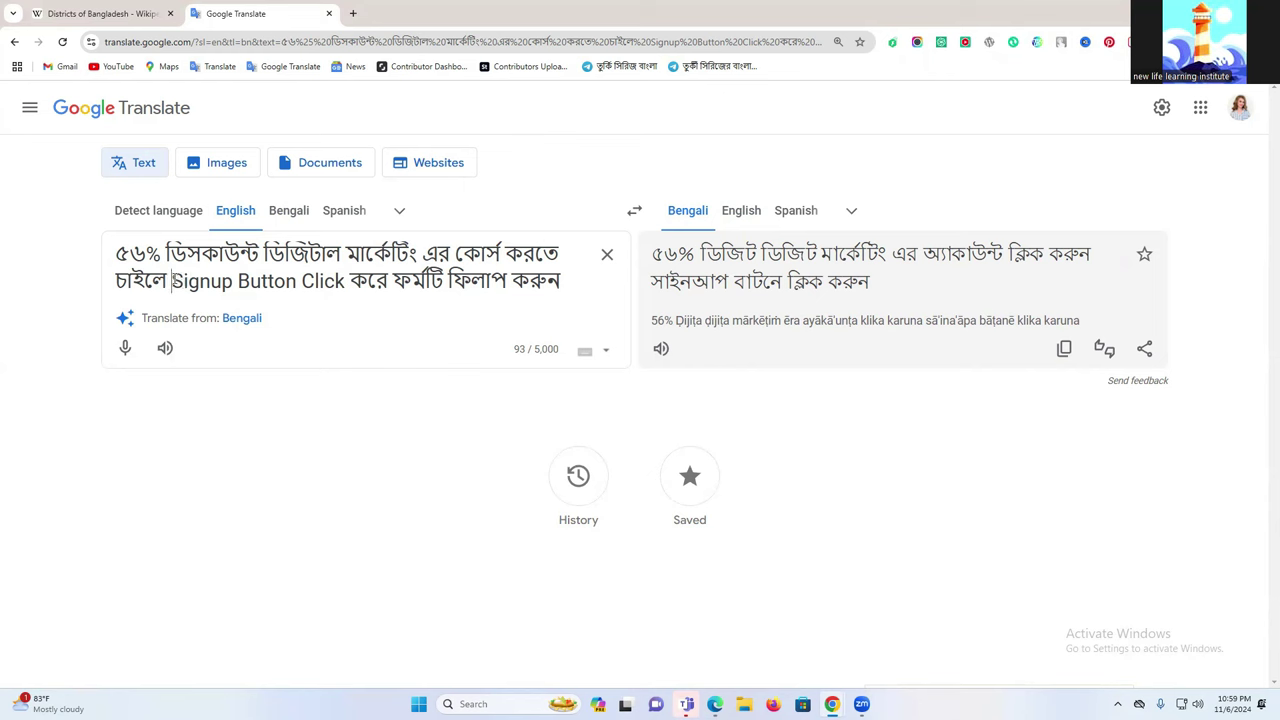
pyautogui.write('[')
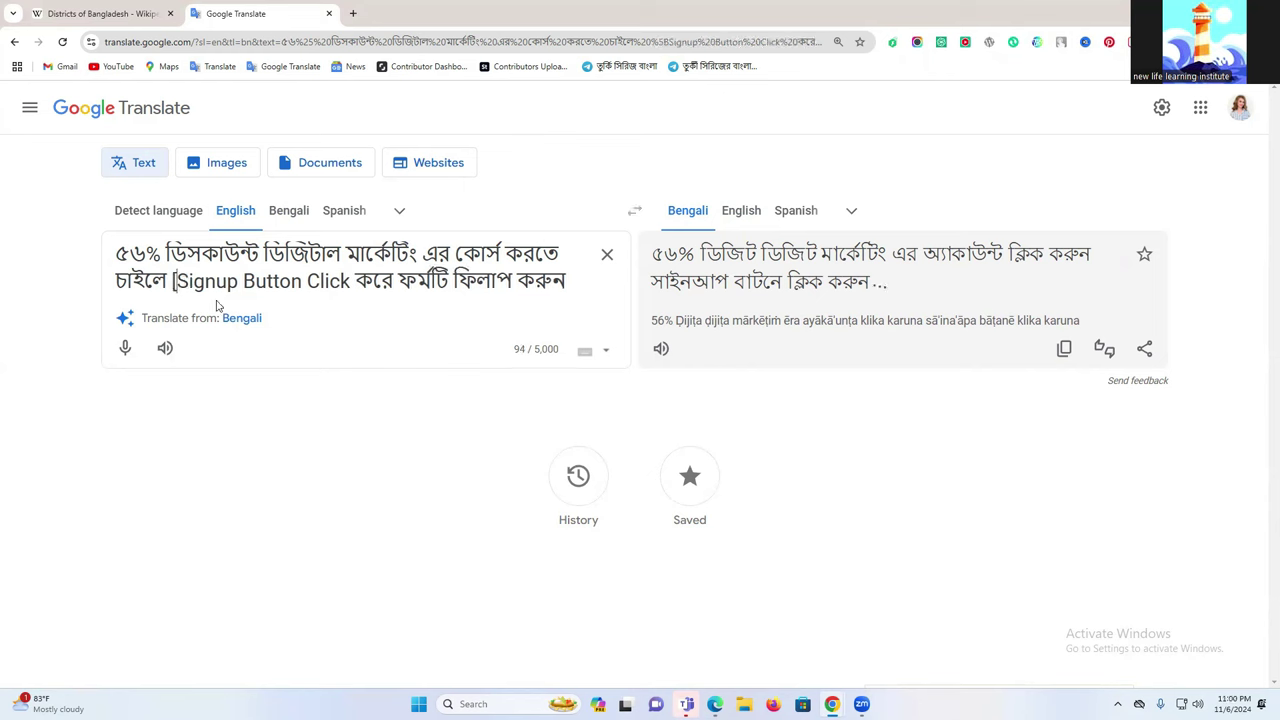
pyautogui.write(']')
pyautogui.press('BackSpace')
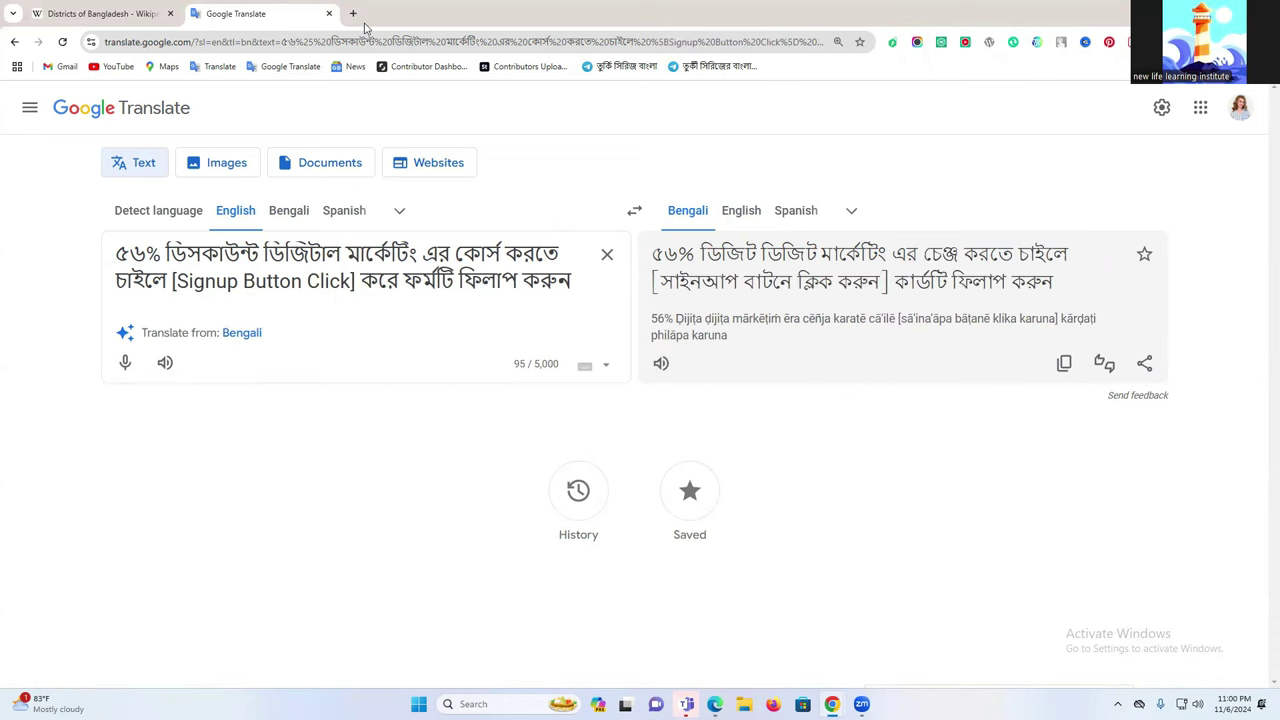
# Search Google for "emoji" in a new browser tab.
pyautogui.click(352, 13)
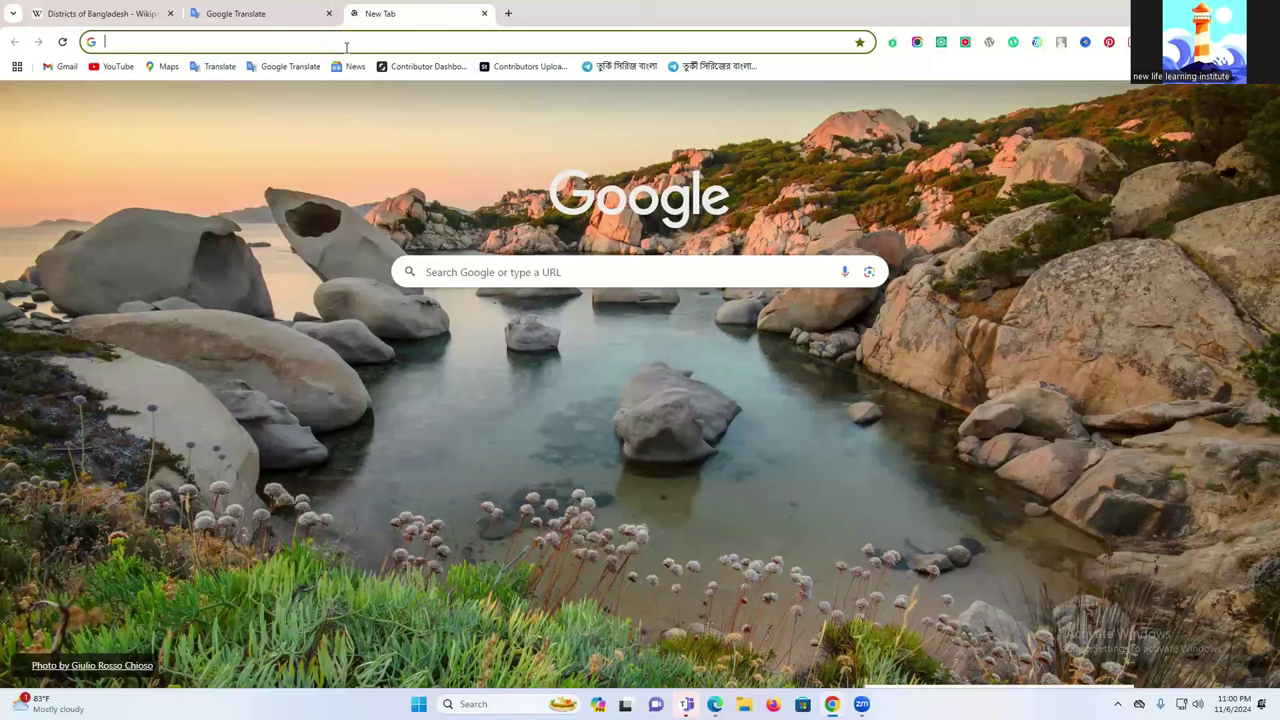
pyautogui.click(346, 47)
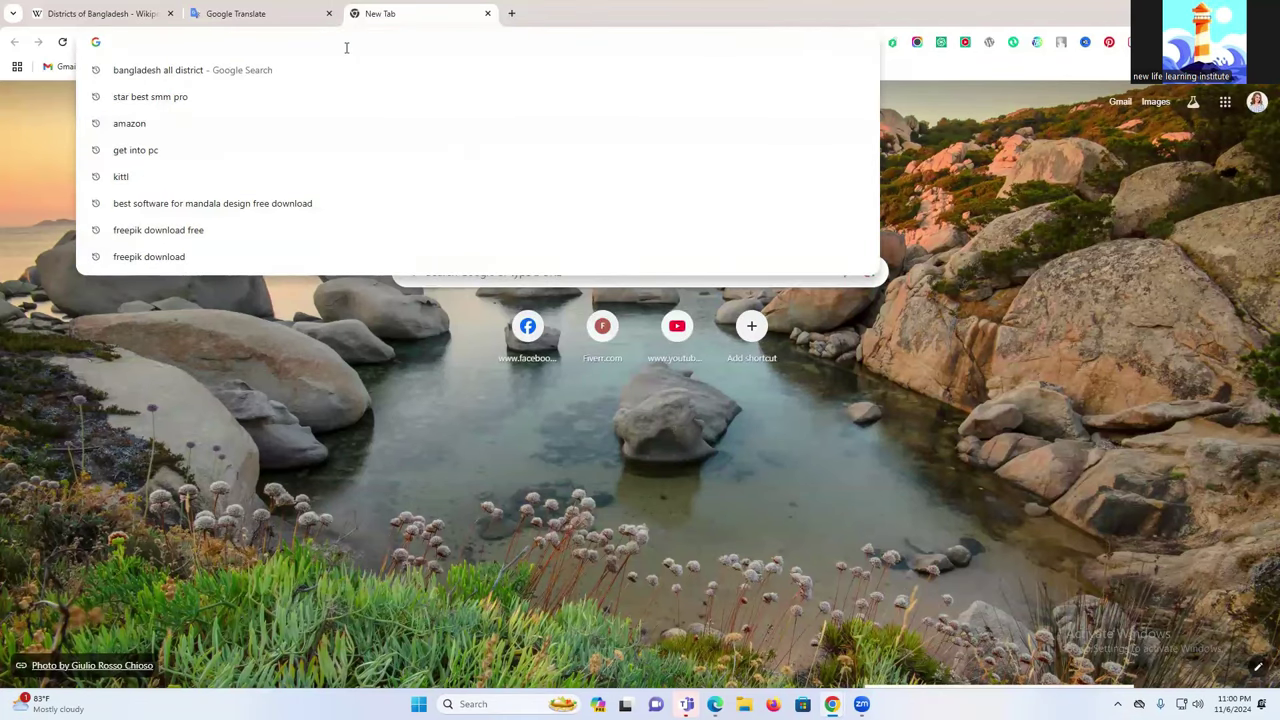
pyautogui.write('e')
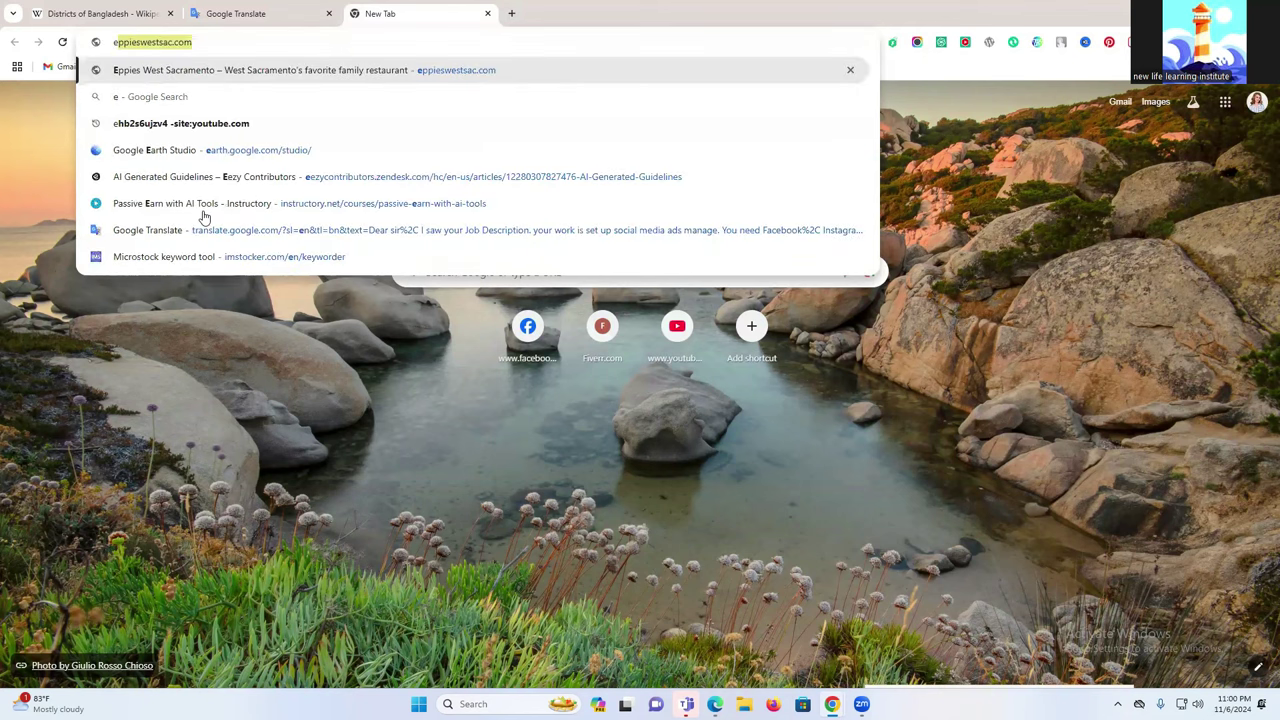
pyautogui.write('moji')
pyautogui.press('Return')
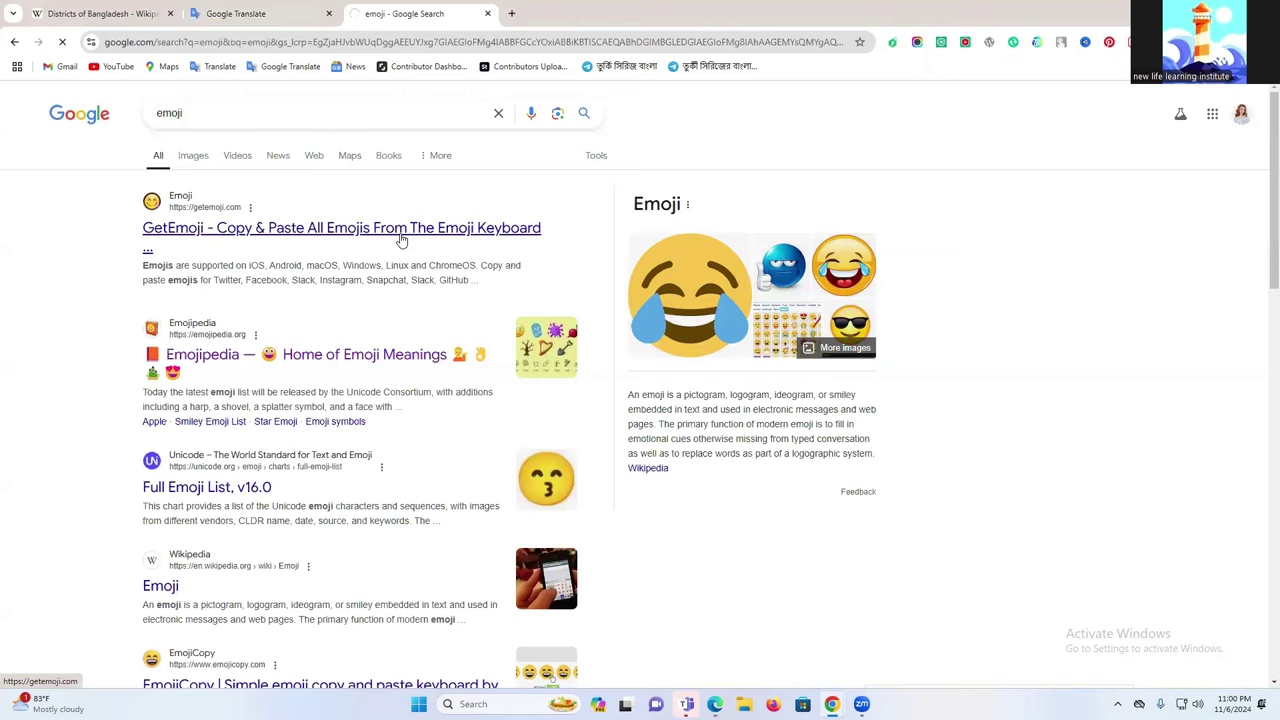
# Open GetEmoji from the search results and copy the right-pointing hand emoji 👉 from Gestures and Body Parts.
pyautogui.click(400, 240)
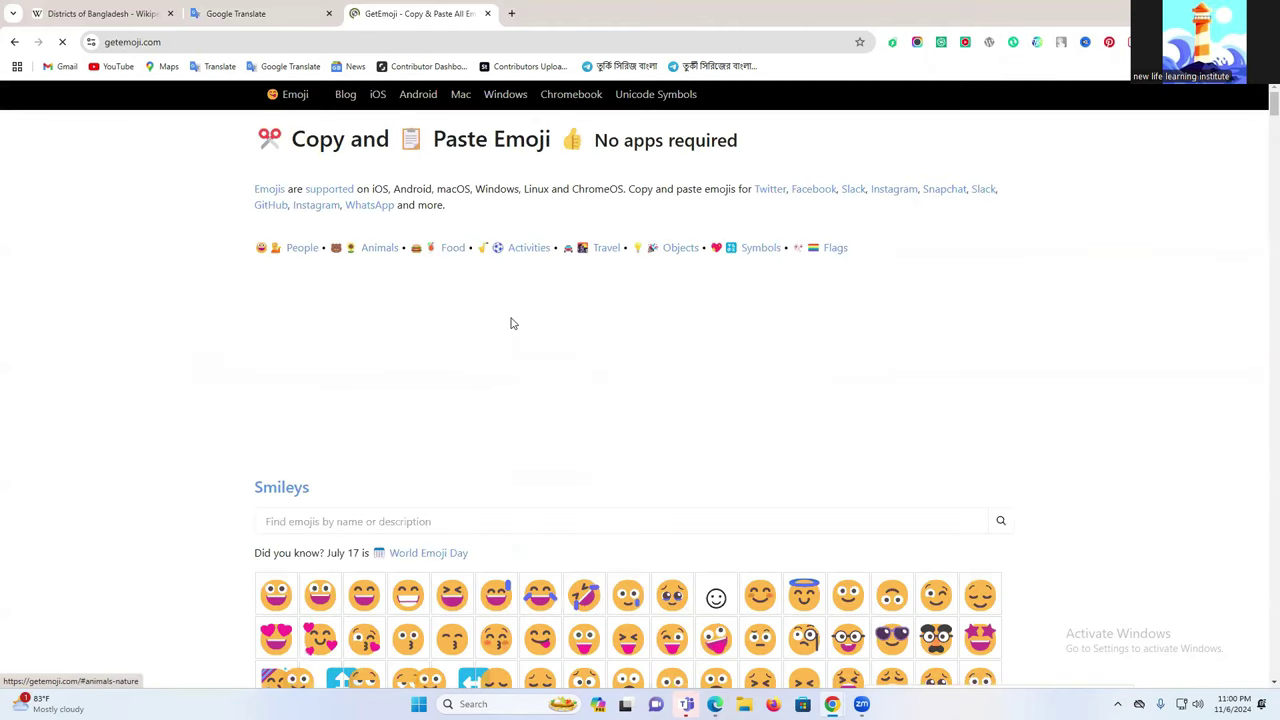
pyautogui.scroll(-9, 511, 323)
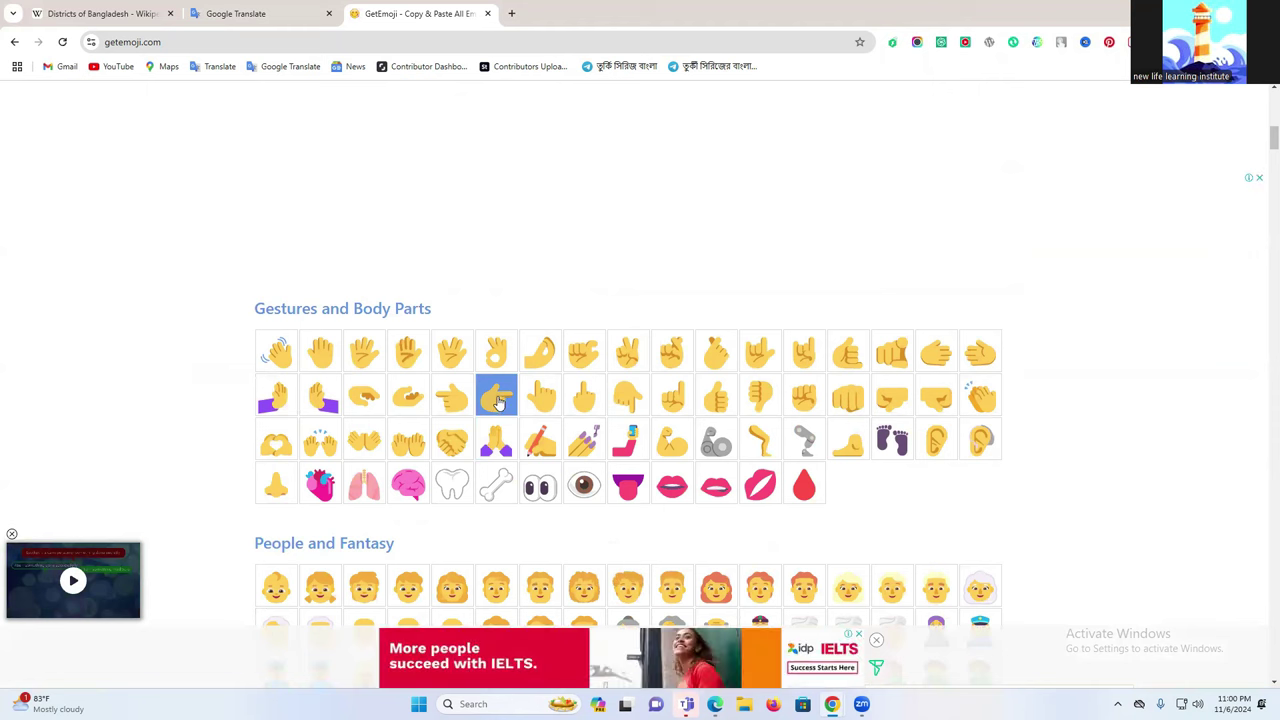
pyautogui.click(497, 401)
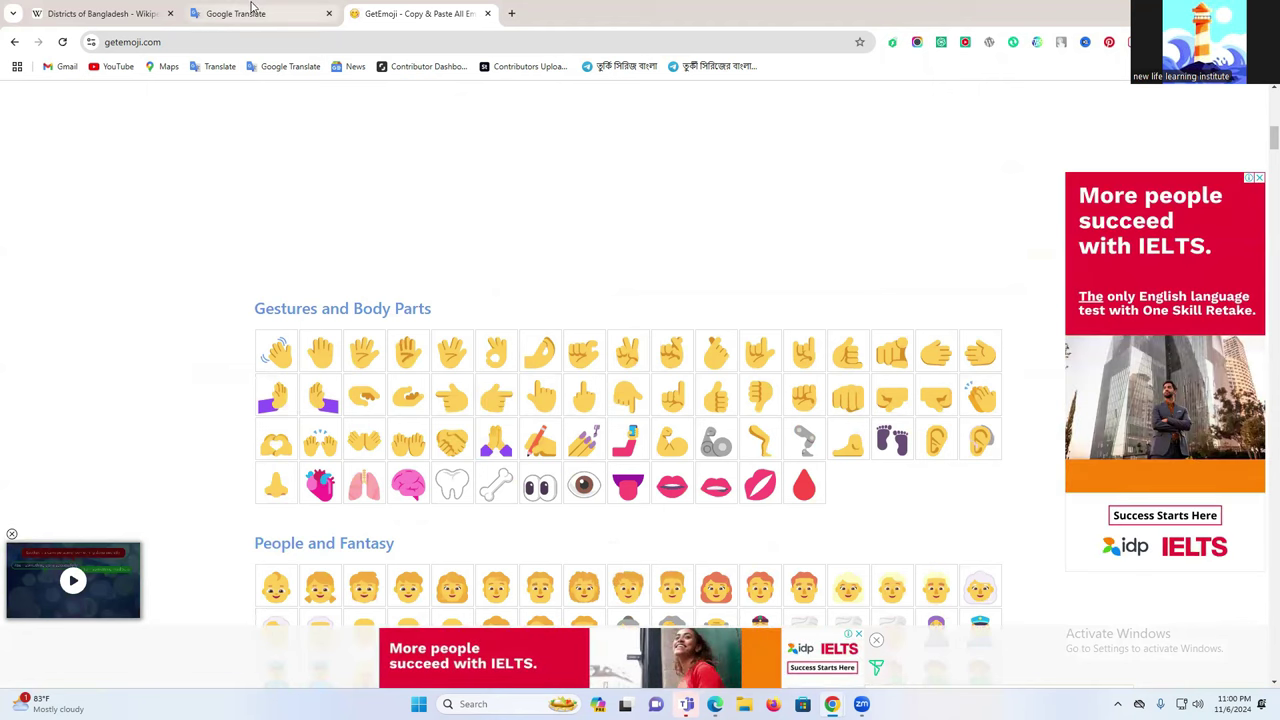
# Insert the copied 👉 emoji directly before "[Signup Button Click]" in the Google Translate source text.
pyautogui.click(100, 13)
pyautogui.click(242, 12)
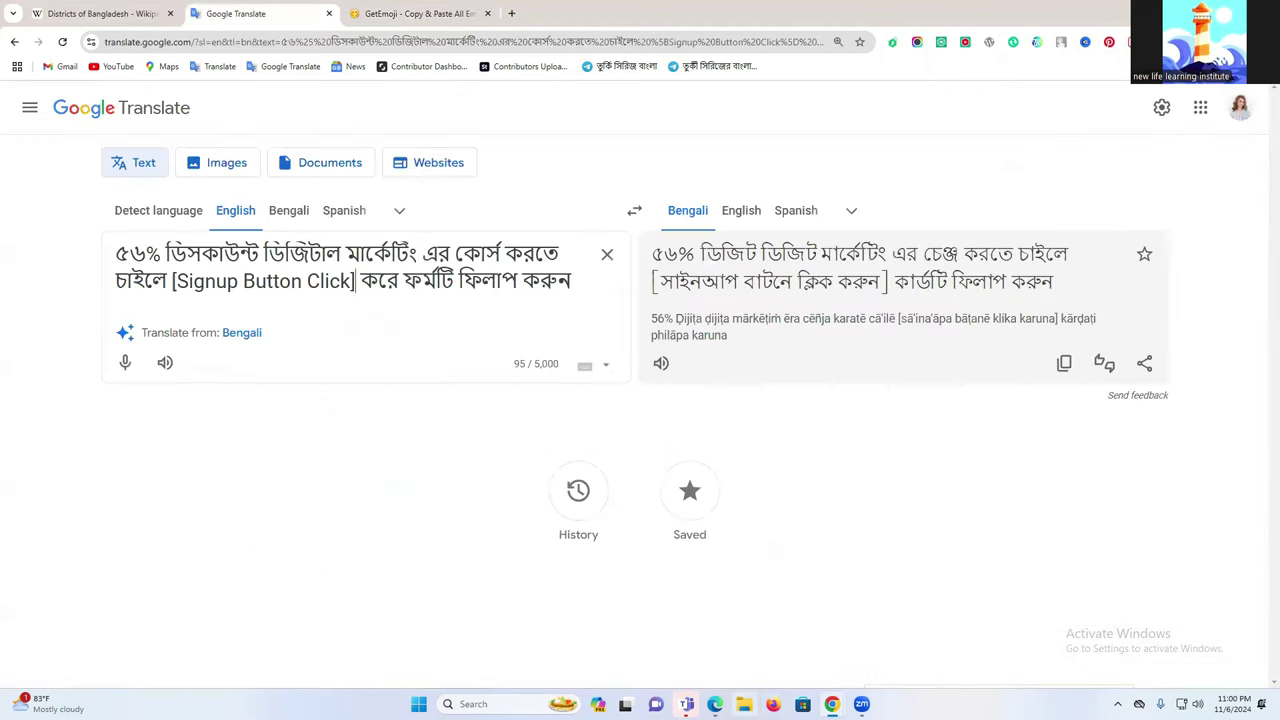
pyautogui.hotkey('alt', 'Tab')
pyautogui.click(640, 370)
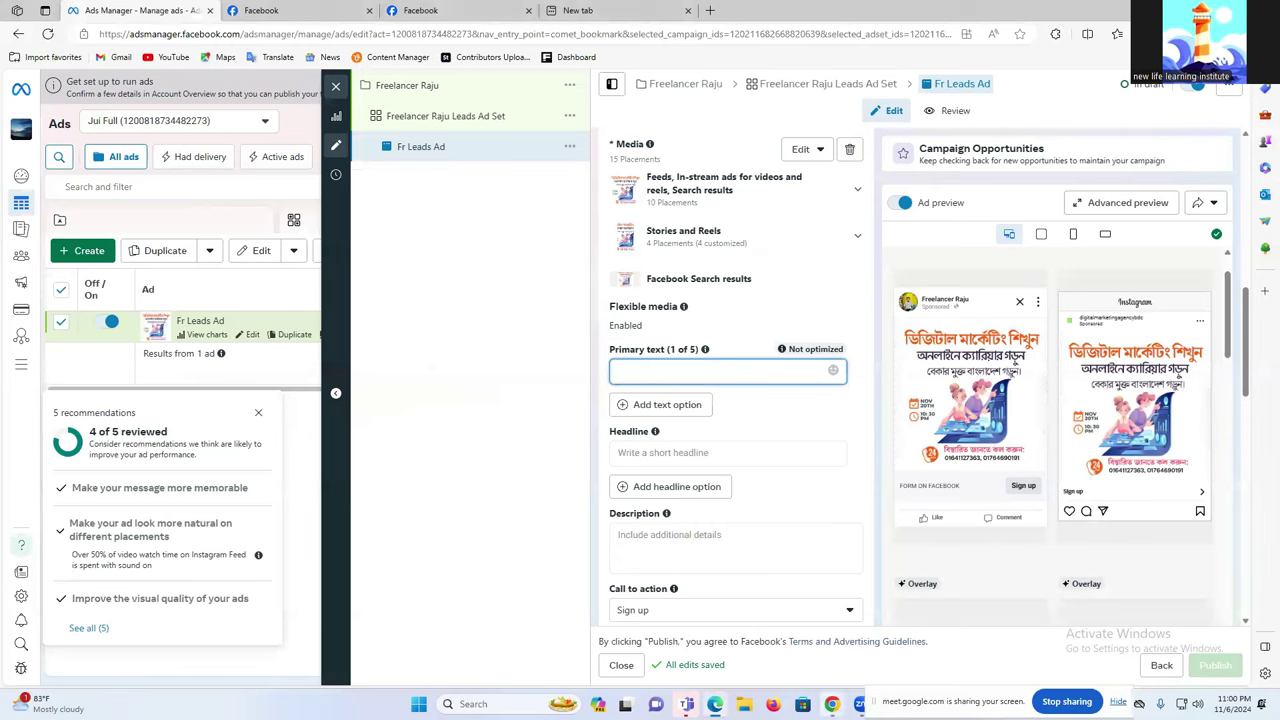
pyautogui.moveTo(832, 704)
pyautogui.click(685, 635)
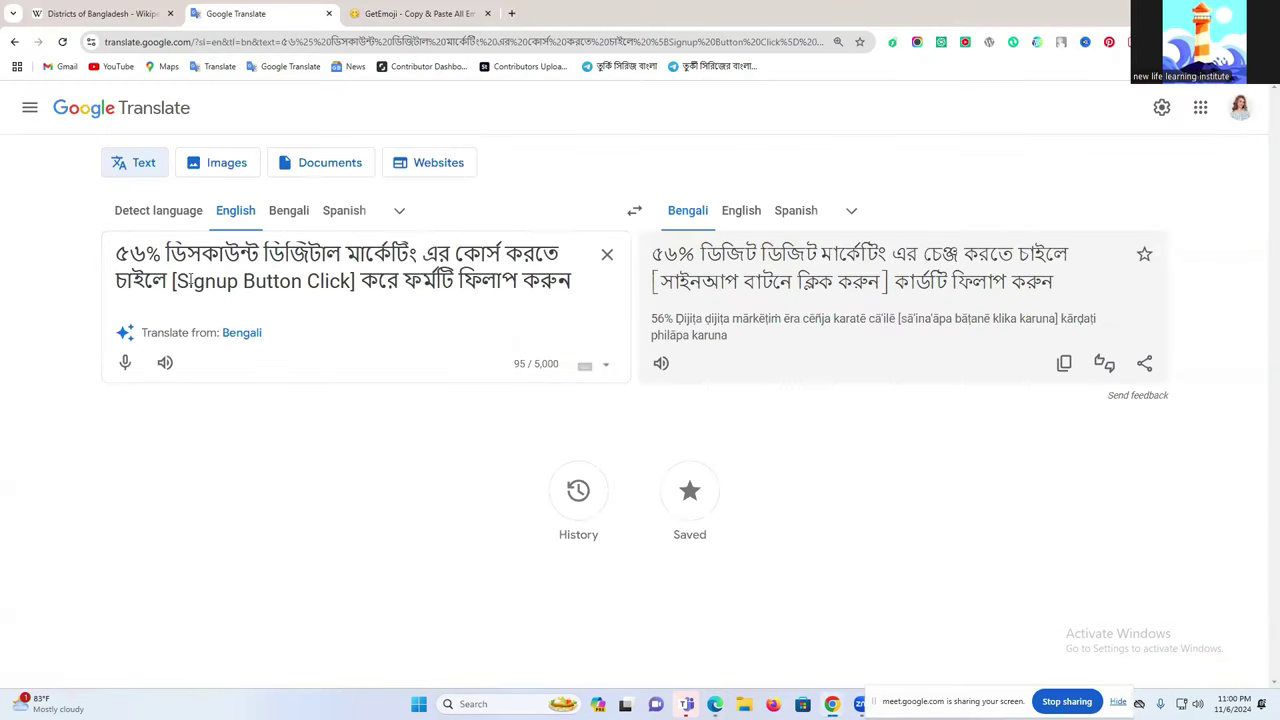
pyautogui.hotkey('ctrl', 'v')
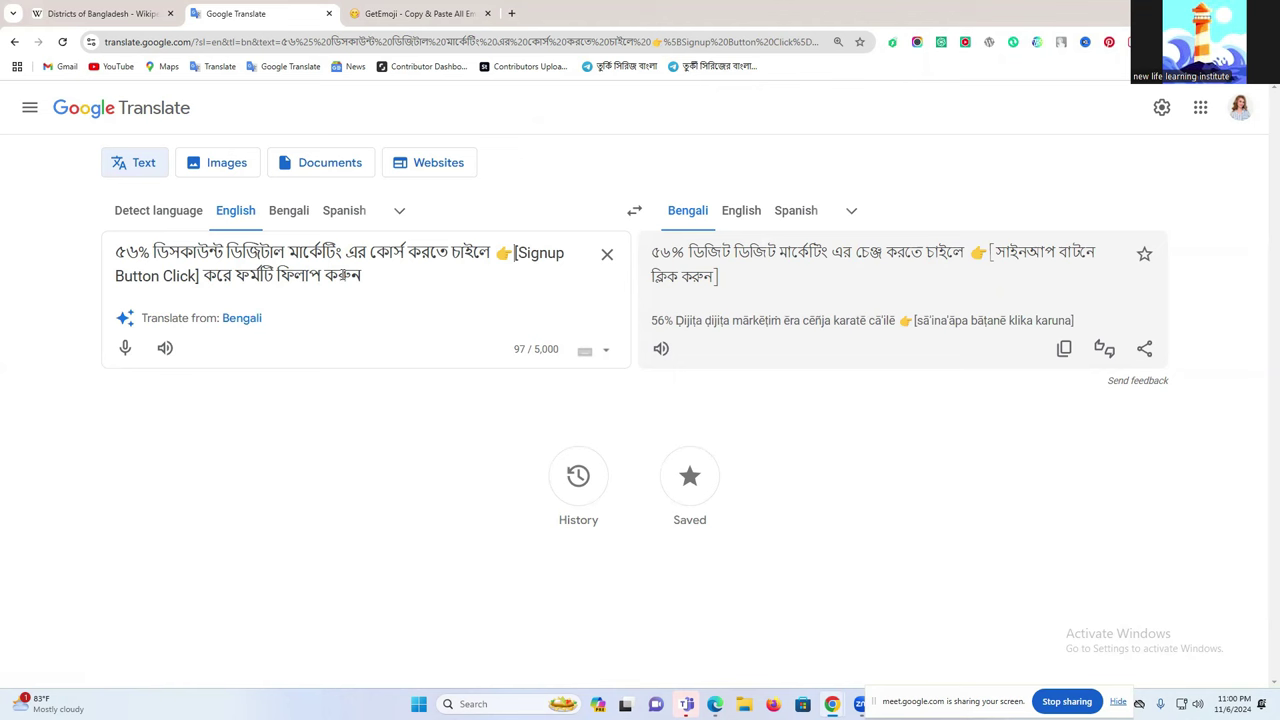
# End the Bengali source text with a vertical bar as the full stop after "করুন".
pyautogui.doubleClick(371, 277)
pyautogui.click(152, 254)
pyautogui.tripleClick(213, 263)
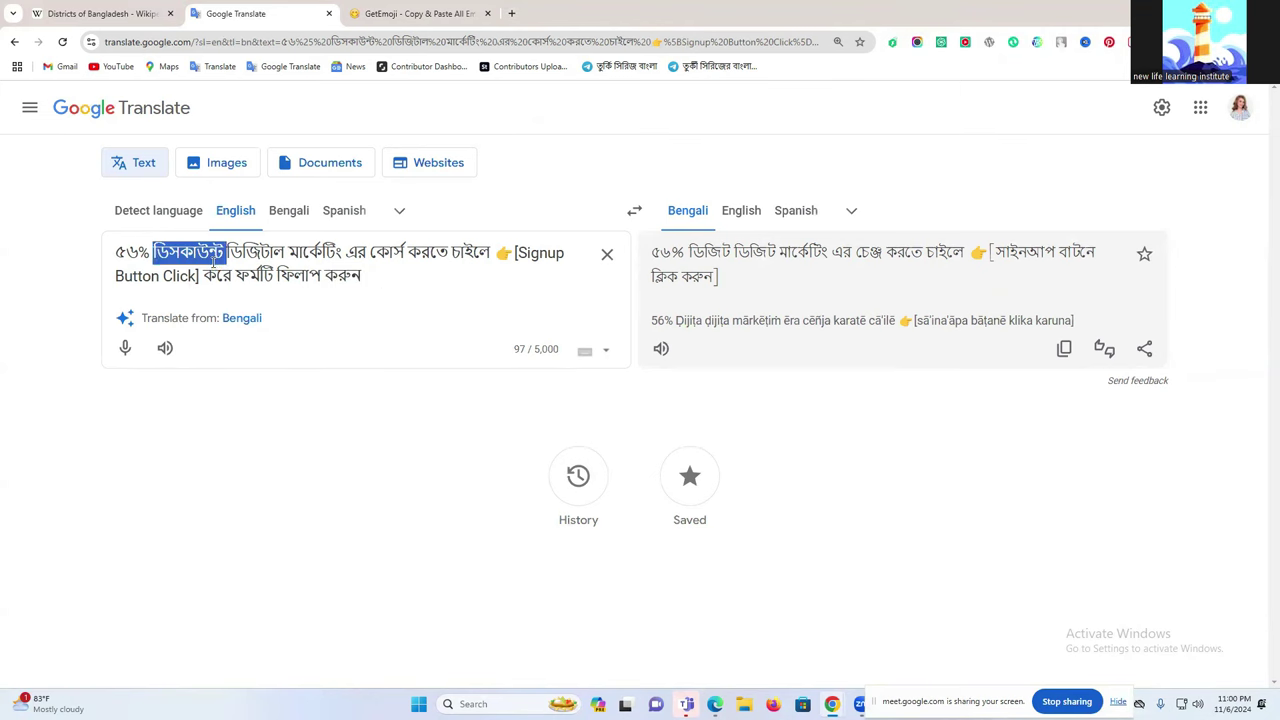
pyautogui.click(388, 281)
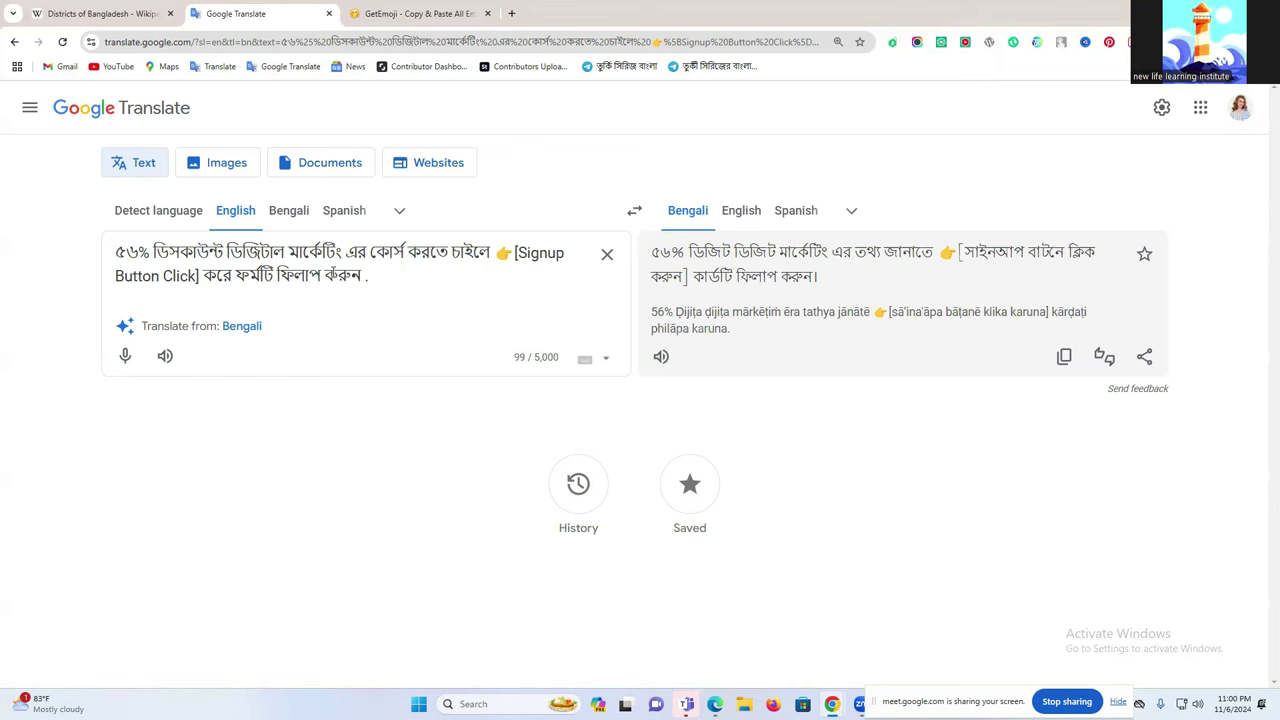
# Copy the whole source text and paste it into the ad's primary text in Meta Ads Manager.
pyautogui.tripleClick(278, 276)
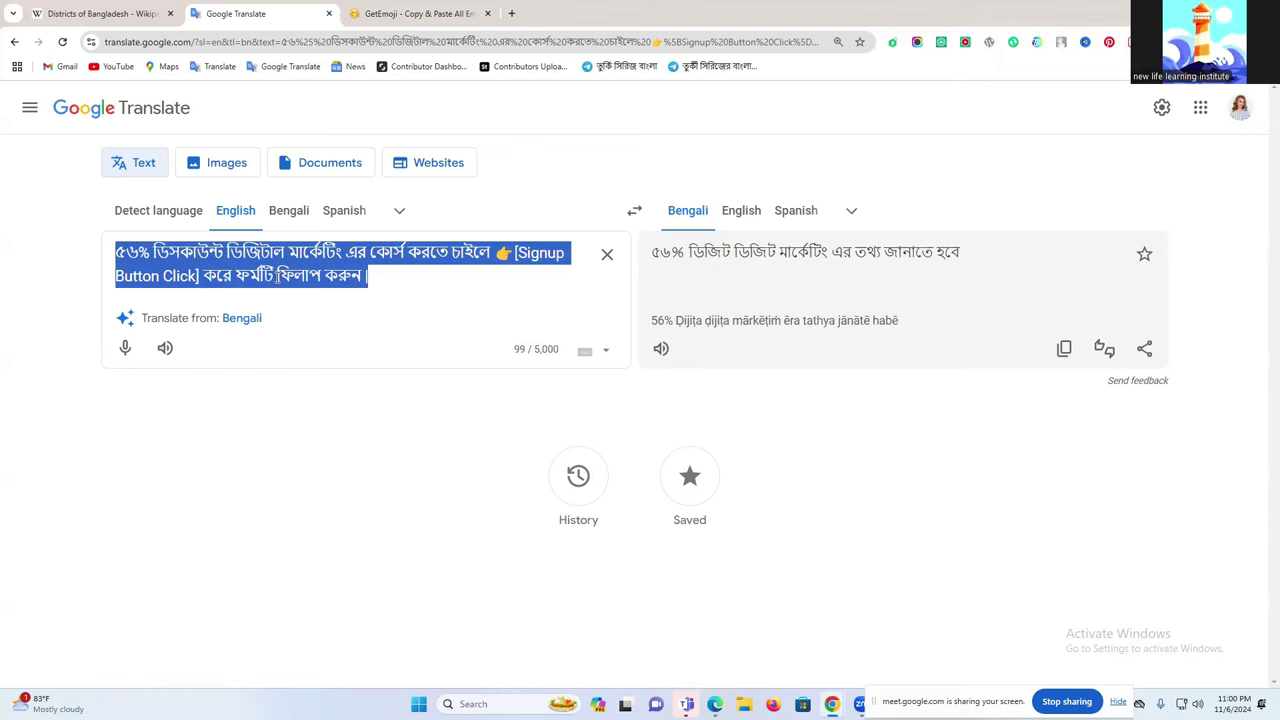
pyautogui.moveTo(715, 700)
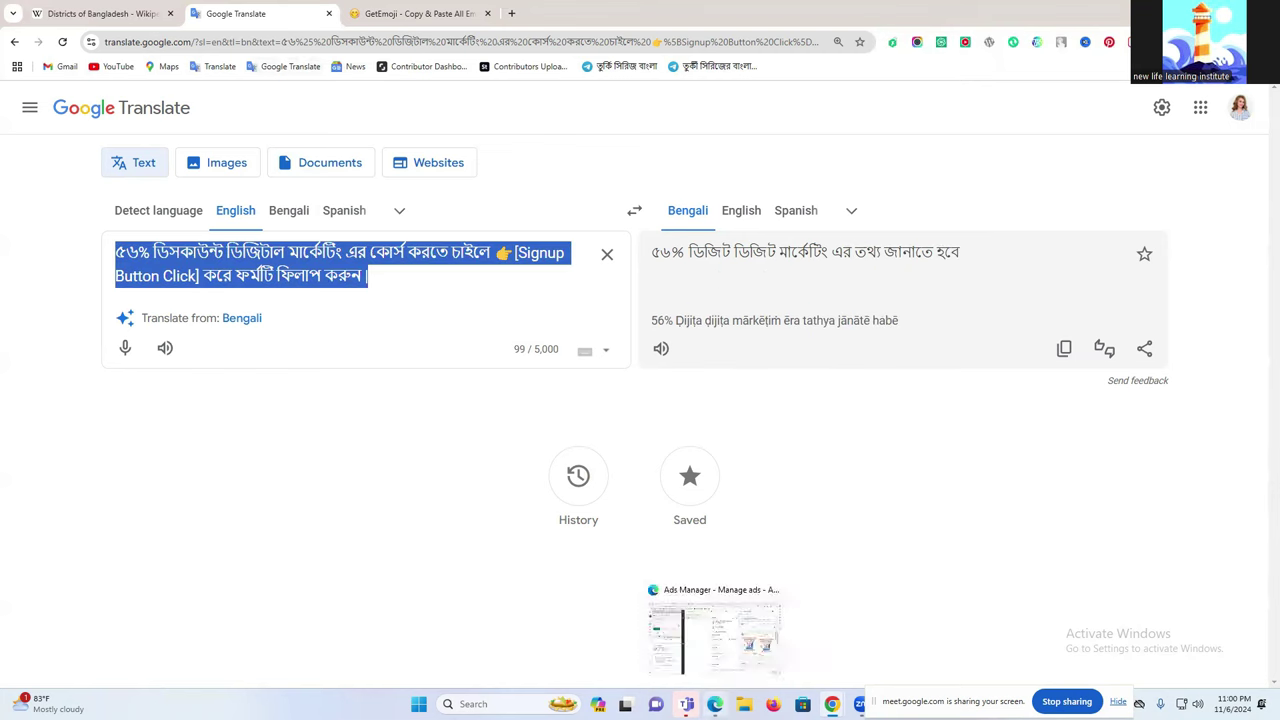
pyautogui.click(716, 640)
pyautogui.click(700, 372)
pyautogui.hotkey('ctrl', 'v')
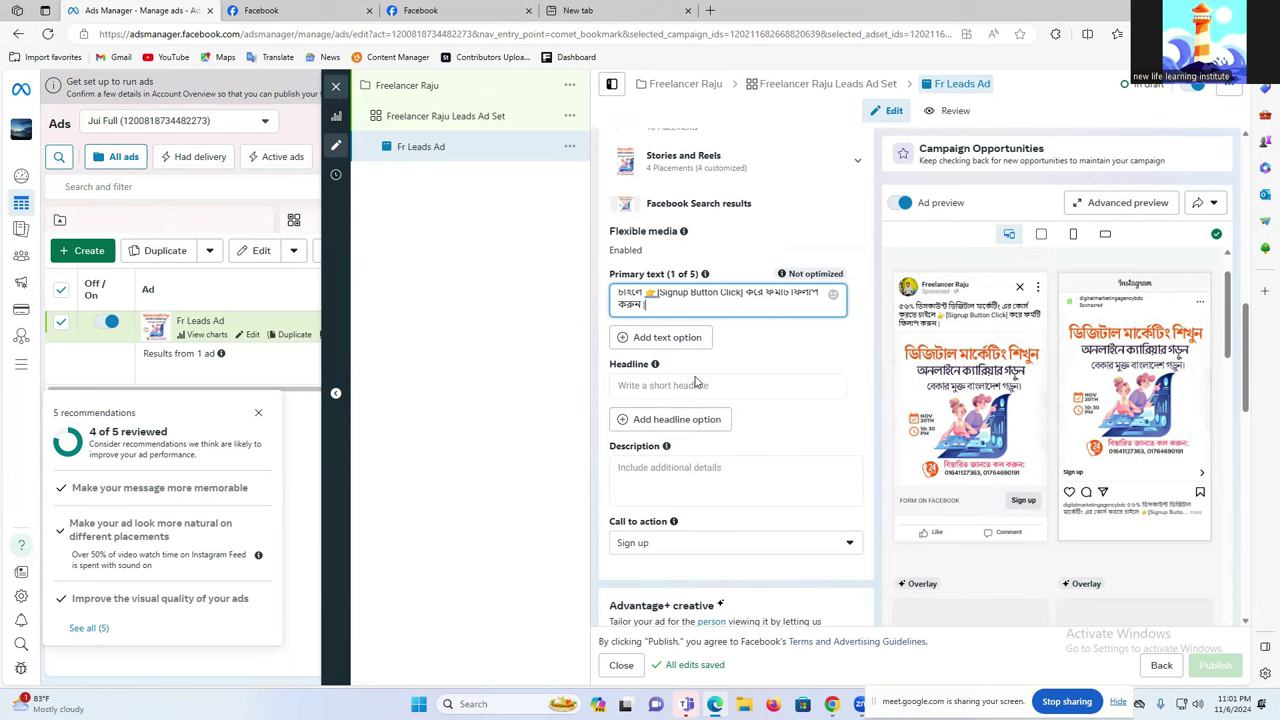
# Try the placeholder "fgf" as the ad headline to check its place in the preview, and clear it.
pyautogui.click(658, 386)
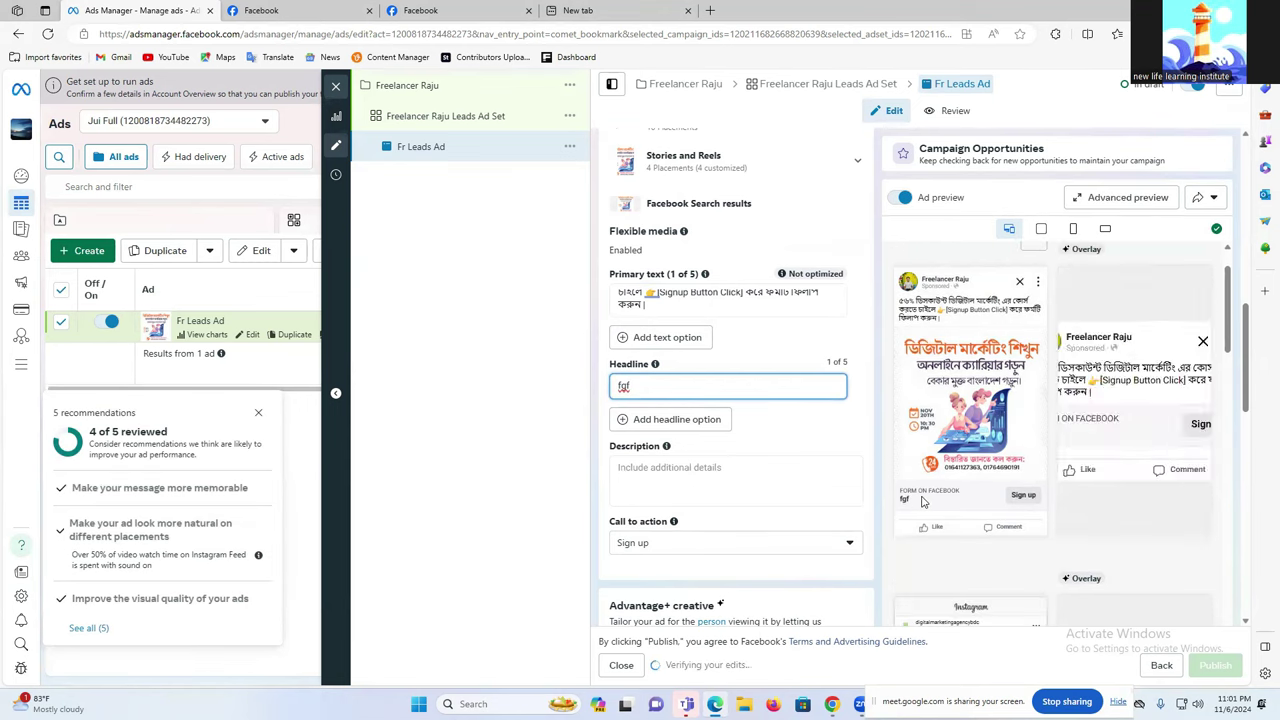
pyautogui.hotkey('ctrl', 'a')
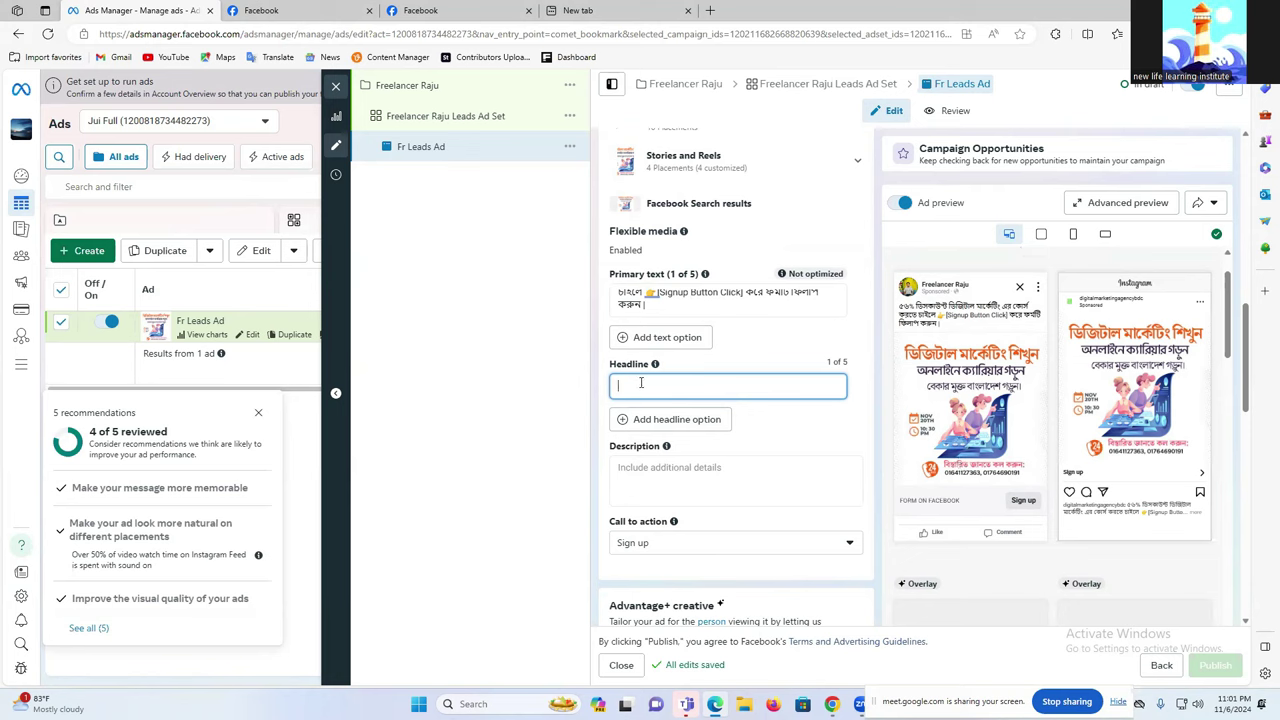
pyautogui.scroll(1, 657, 310)
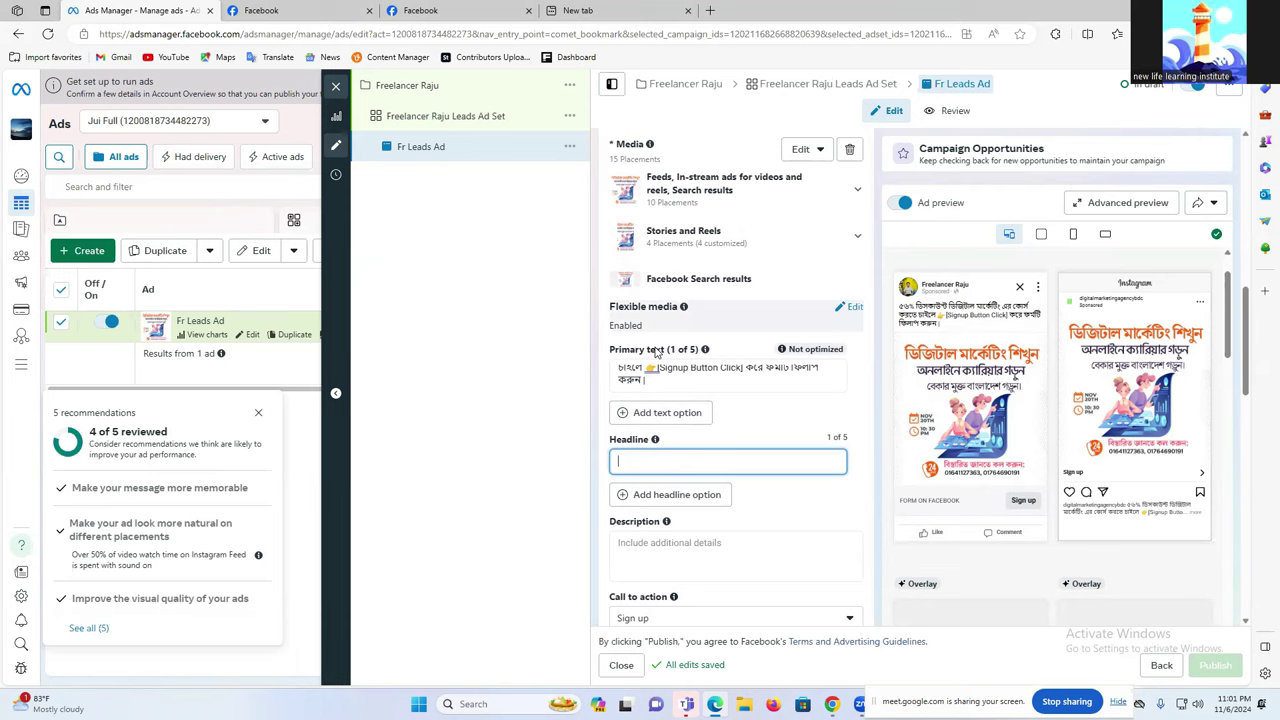
pyautogui.scroll(2, 657, 376)
pyautogui.scroll(-3, 645, 390)
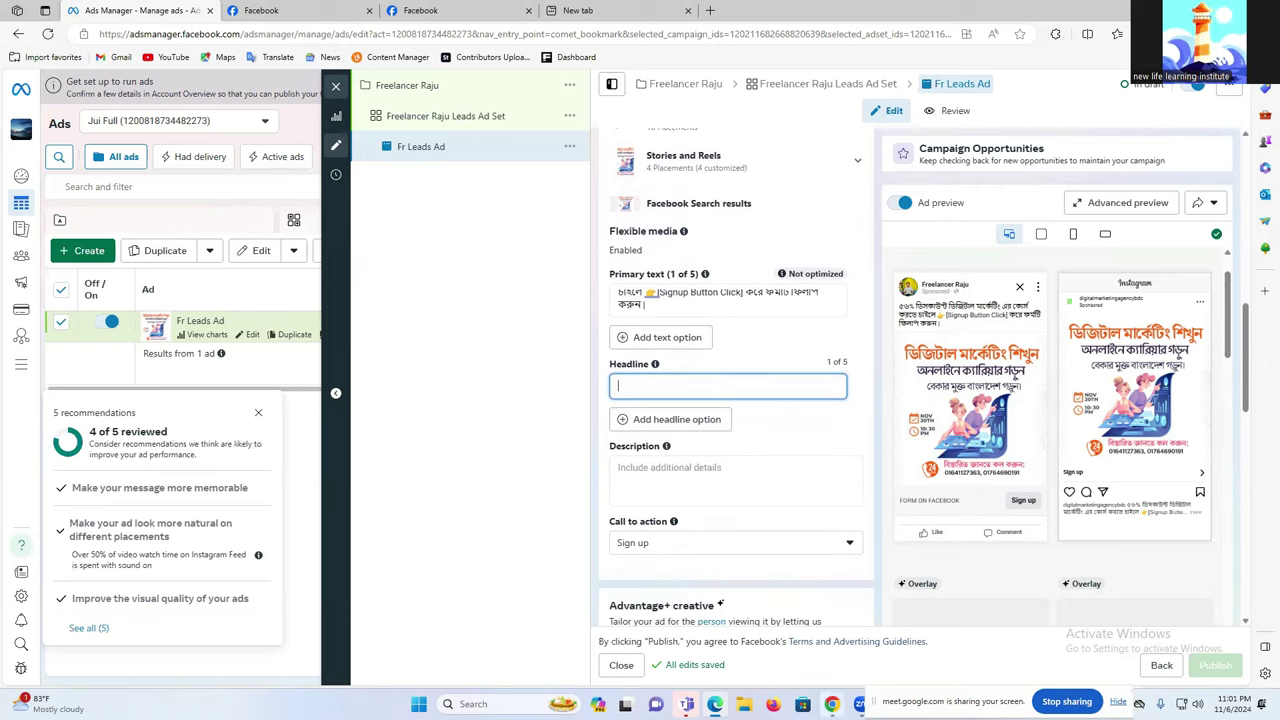
# In Google Translate, clear the source text, set the source language to Bengali and dictate "বিশেষ ডিসকাউন্ট অফার" for translation into English.
pyautogui.moveTo(831, 704)
pyautogui.click(736, 640)
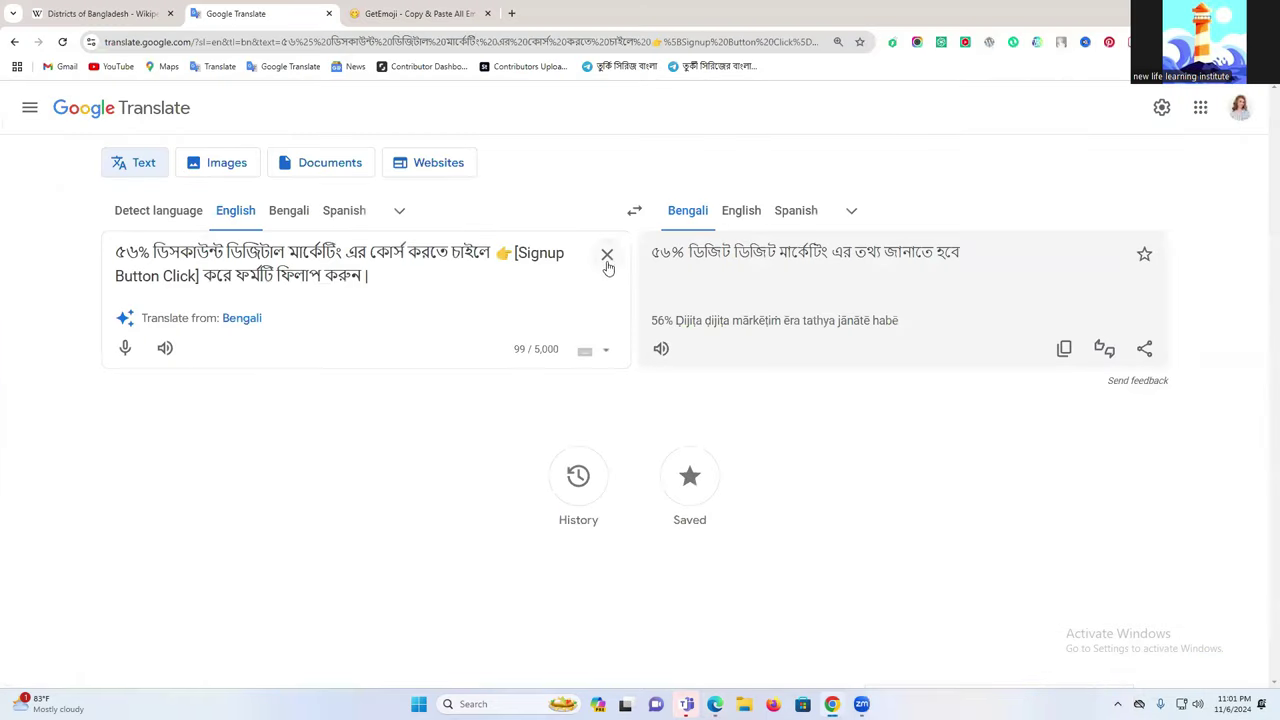
pyautogui.click(466, 15)
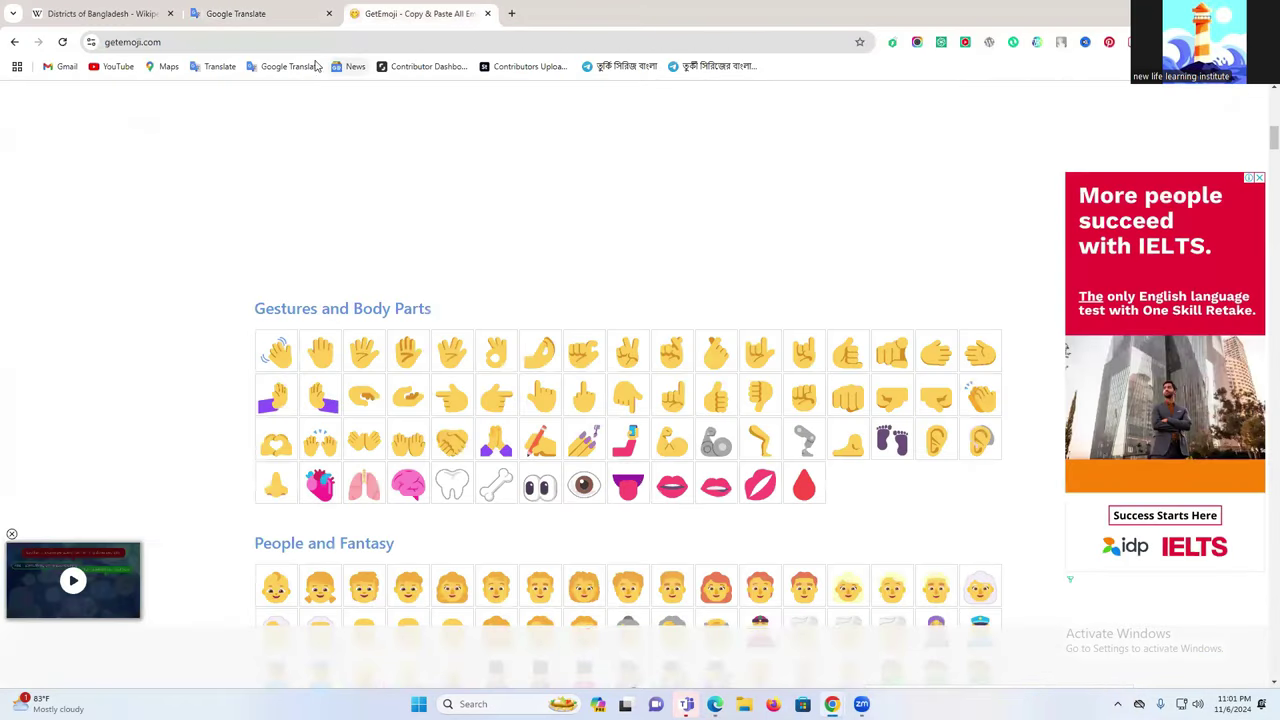
pyautogui.click(283, 66)
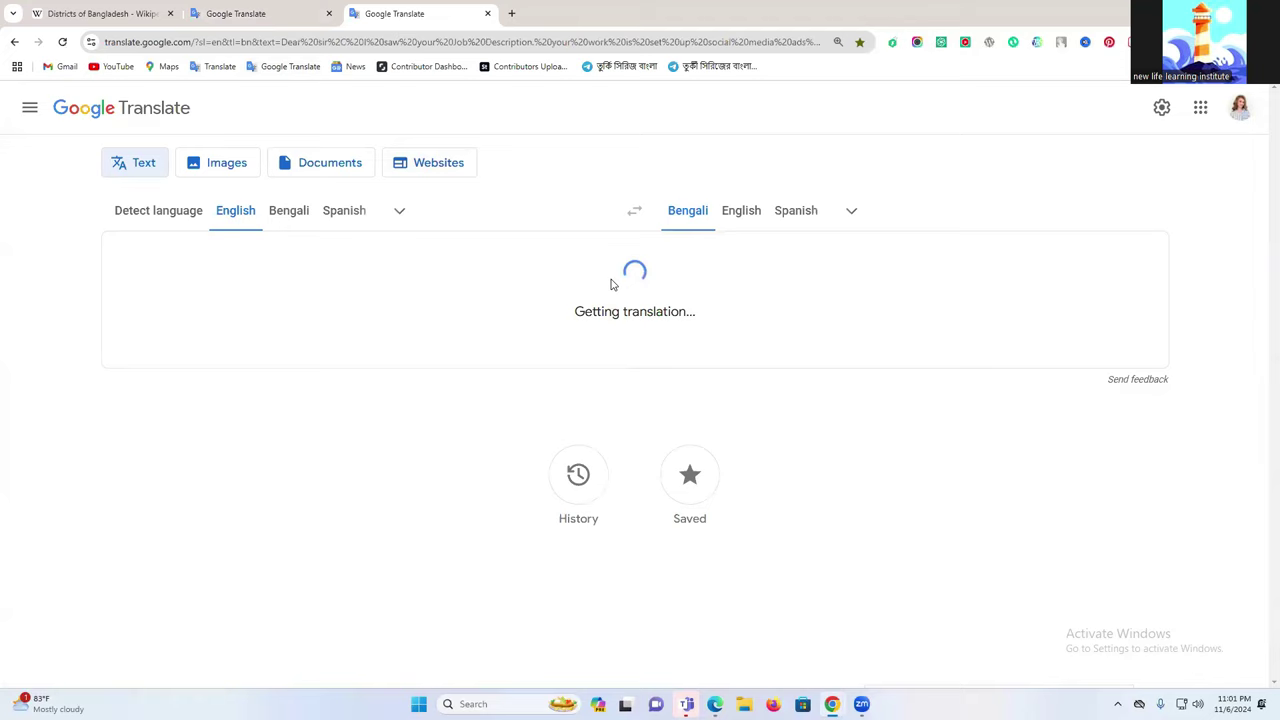
pyautogui.click(604, 266)
pyautogui.click(283, 215)
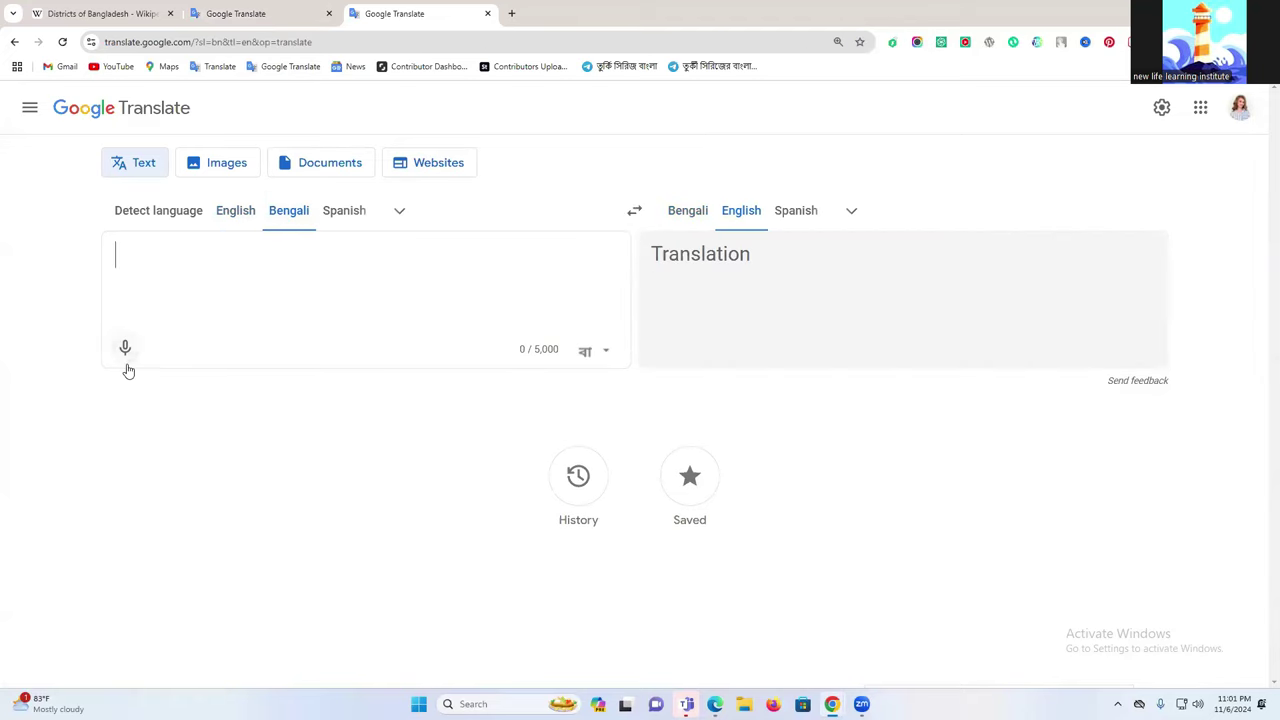
pyautogui.click(125, 350)
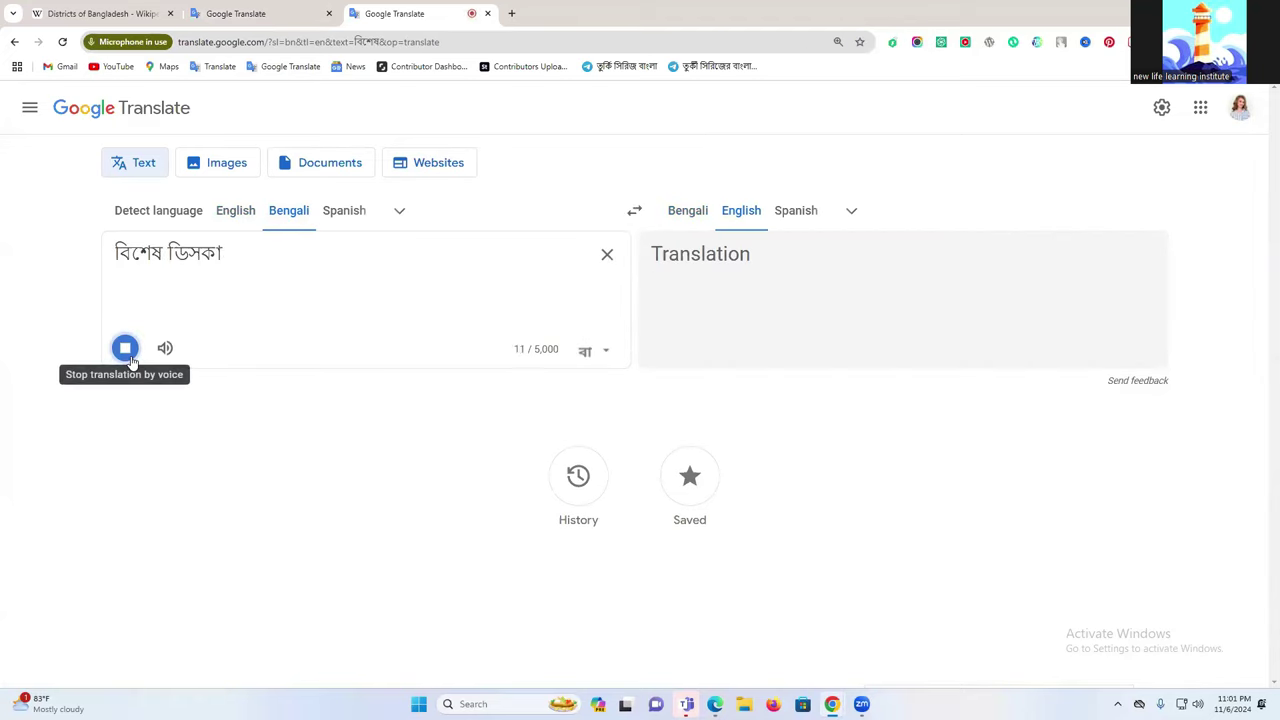
pyautogui.click(125, 348)
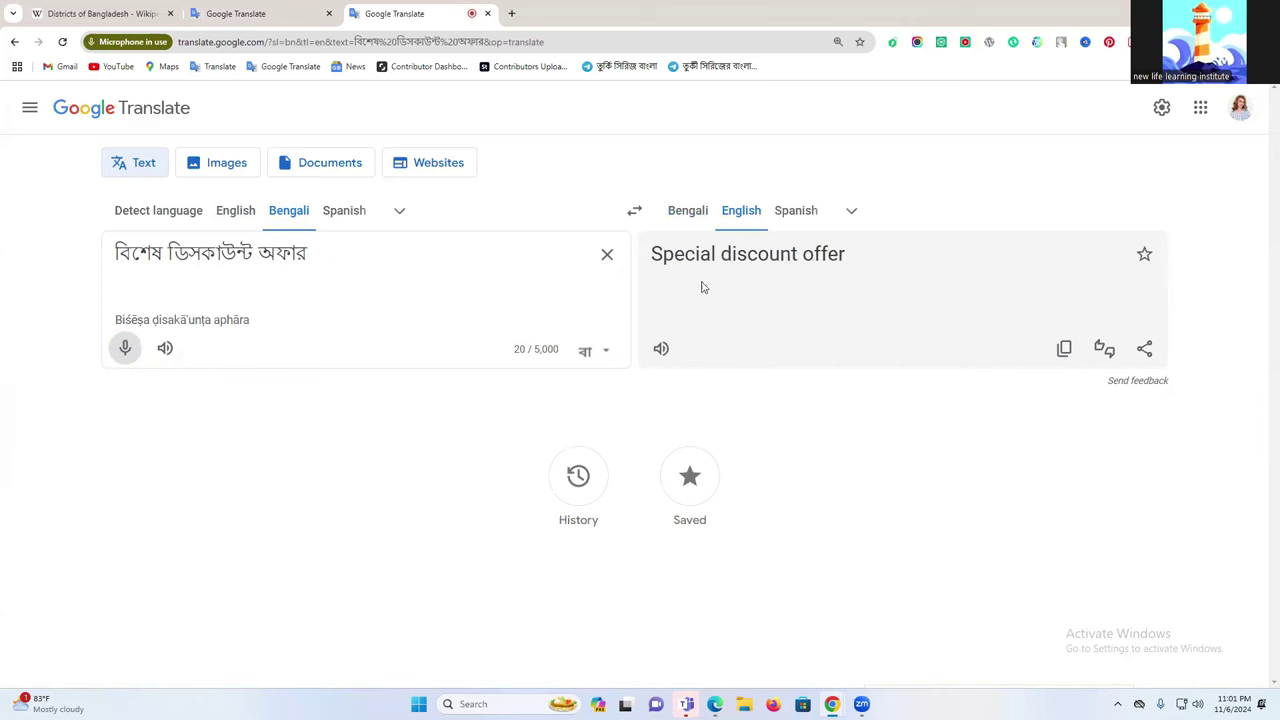
# Copy the English translation "Special discount offer" and paste it as the ad headline in Meta Ads Manager.
pyautogui.click(1064, 348)
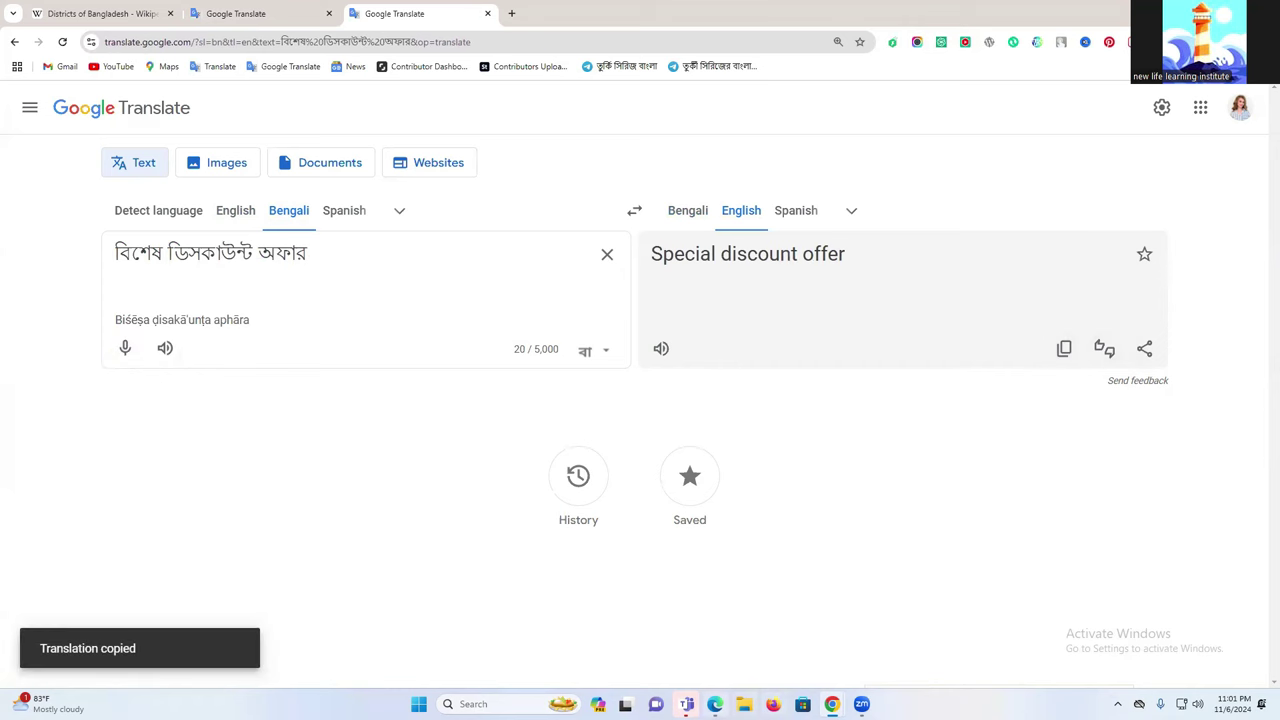
pyautogui.click(831, 704)
pyautogui.hotkey('ctrl', 'v')
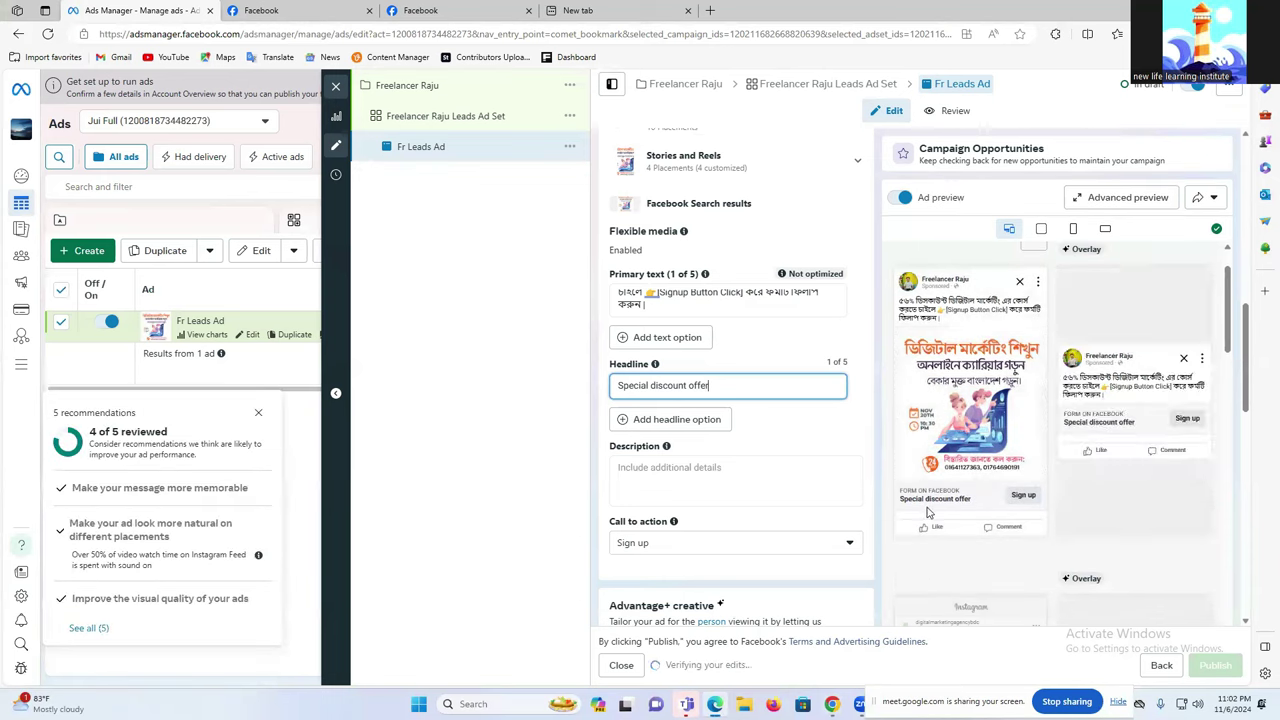
# Capitalise the second and third words of the headline so that it reads "Special Discount Offer".
pyautogui.click(652, 387)
pyautogui.press('Delete')
pyautogui.write('D')
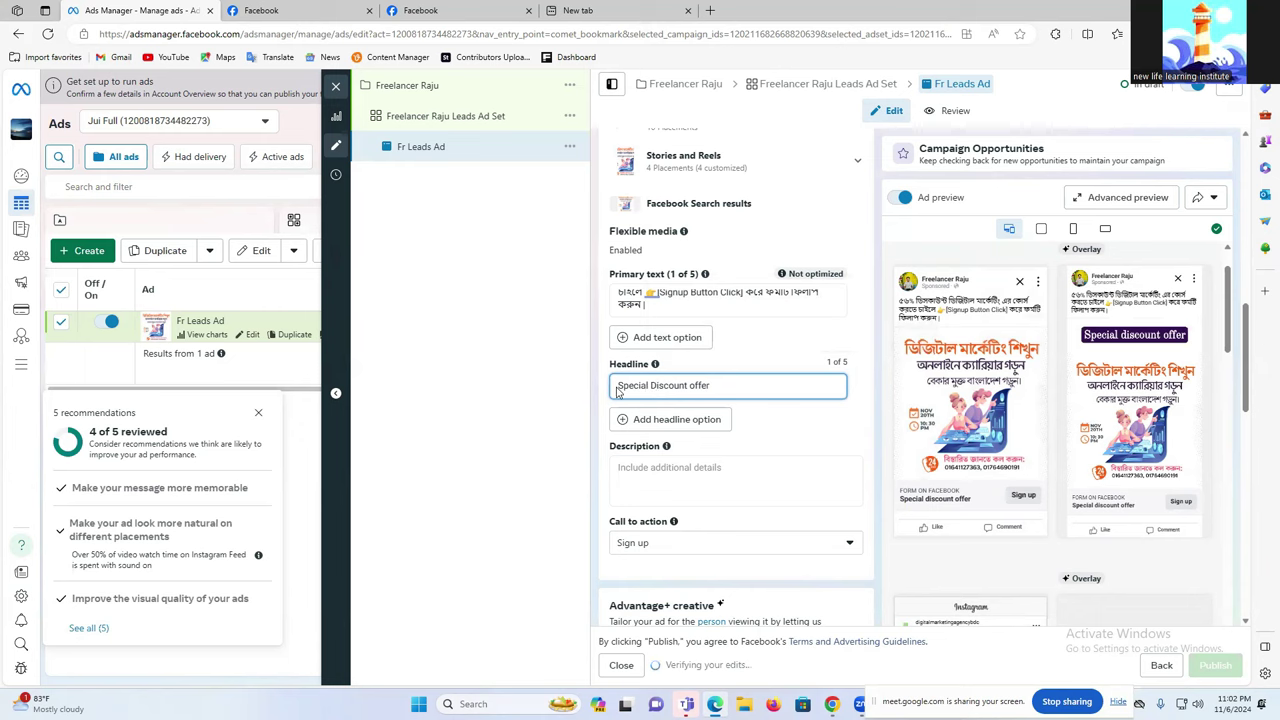
pyautogui.click(690, 386)
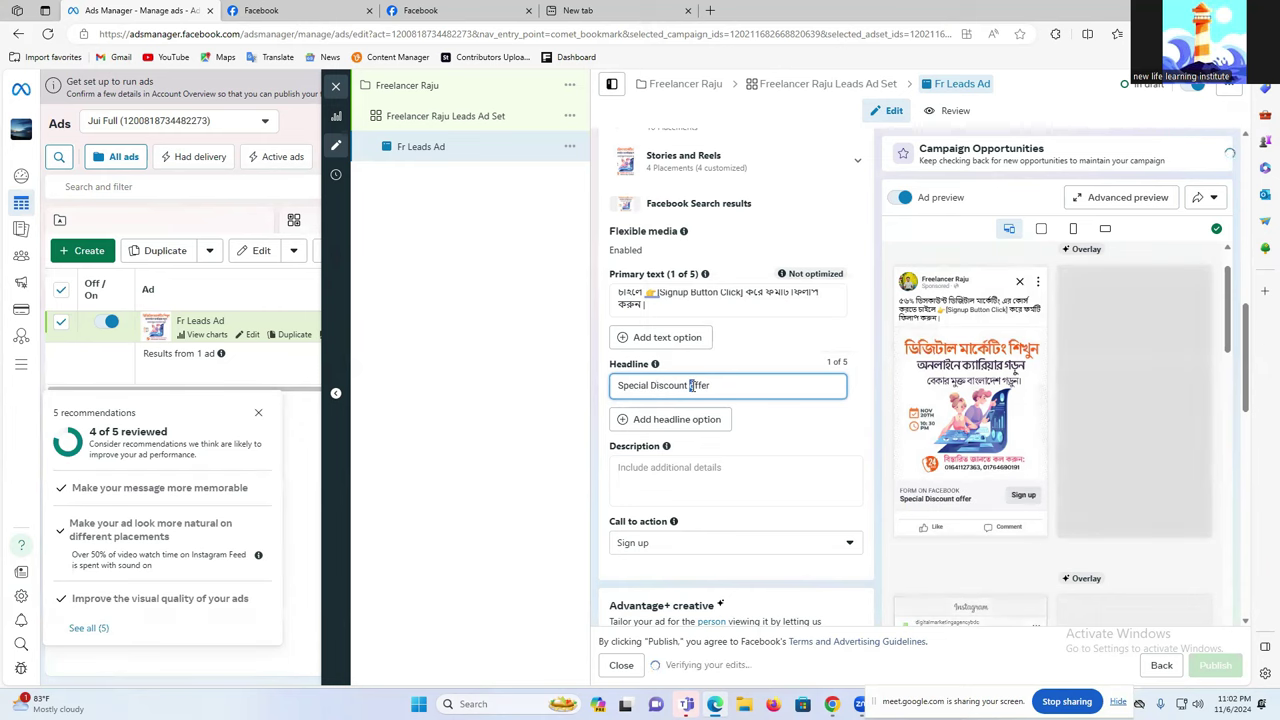
pyautogui.press('Delete')
pyautogui.write('O')
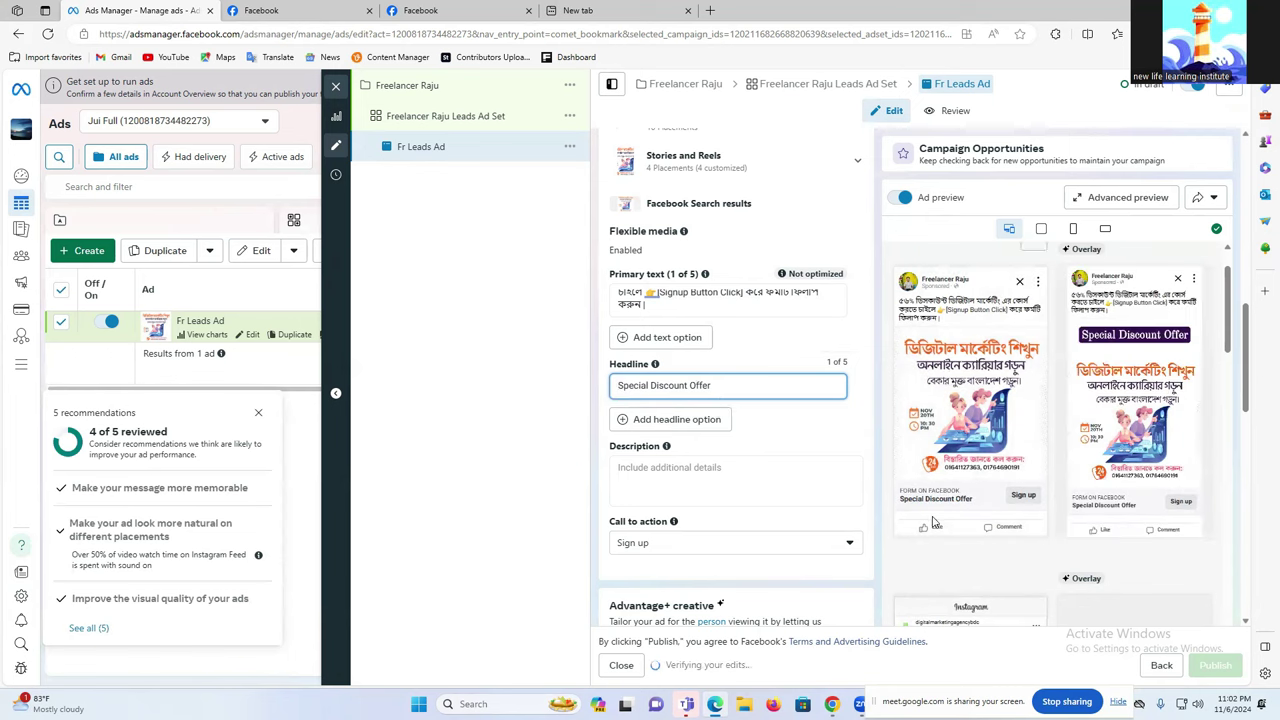
# Add "Click Now" to the end of the ad headline.
pyautogui.doubleClick(734, 388)
pyautogui.click(749, 386)
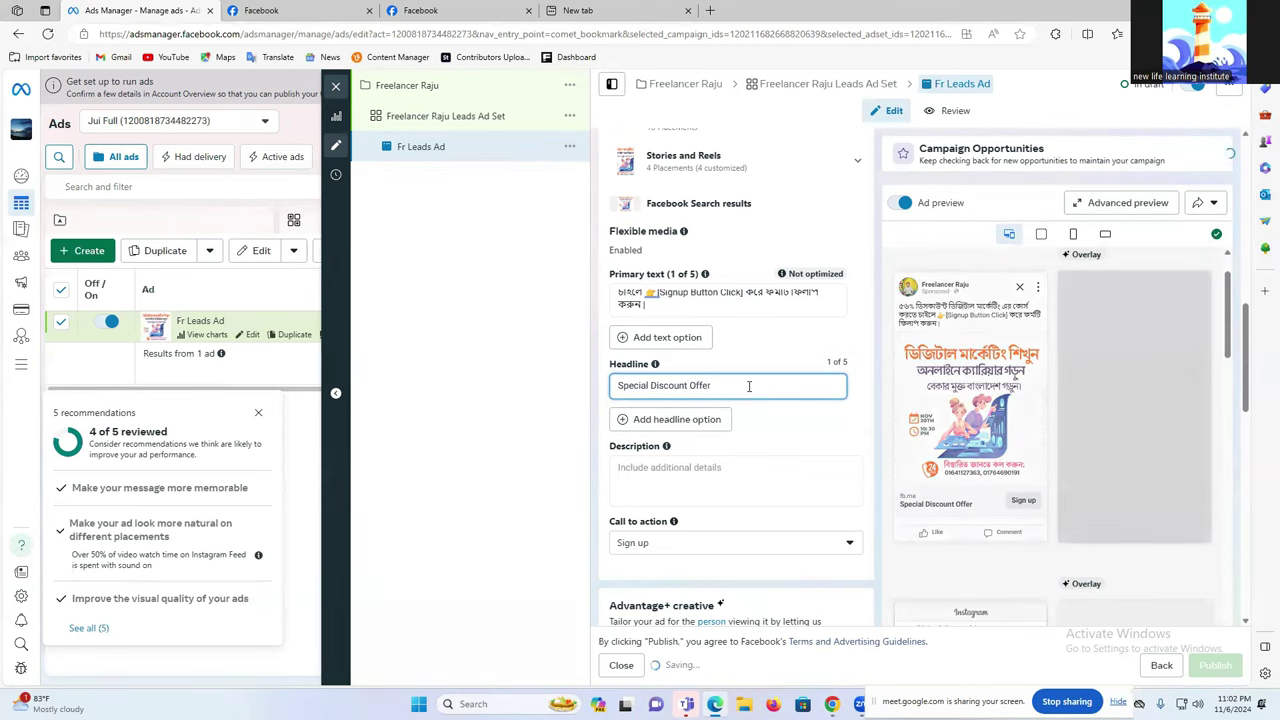
pyautogui.write('Cli')
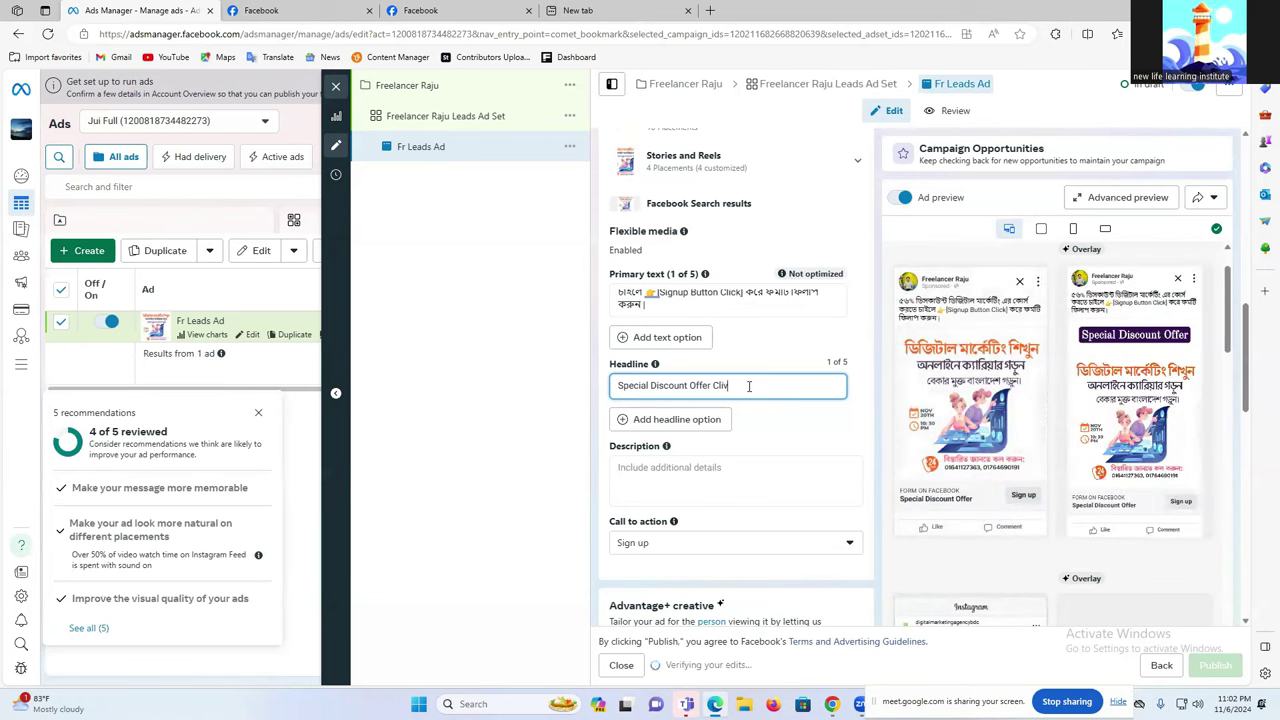
pyautogui.write('ck Now')
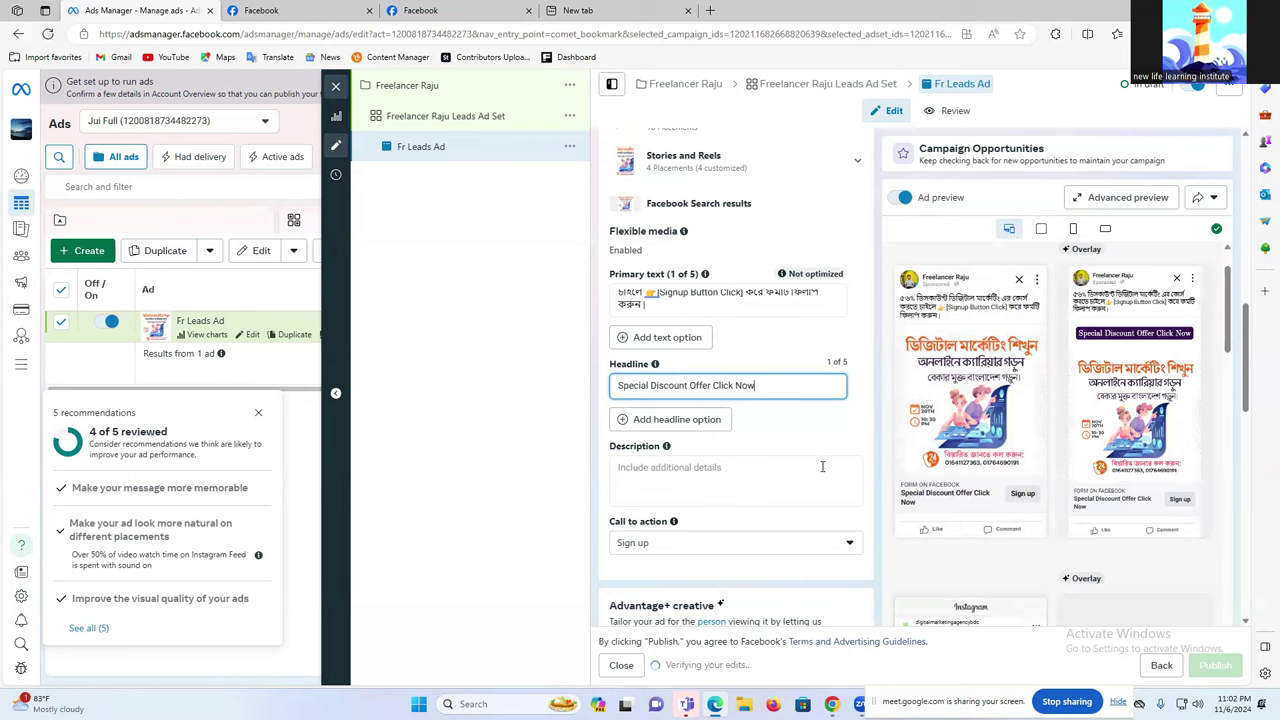
# Select the full headline text for copying and switch towards the Google Translate window.
pyautogui.tripleClick(698, 384)
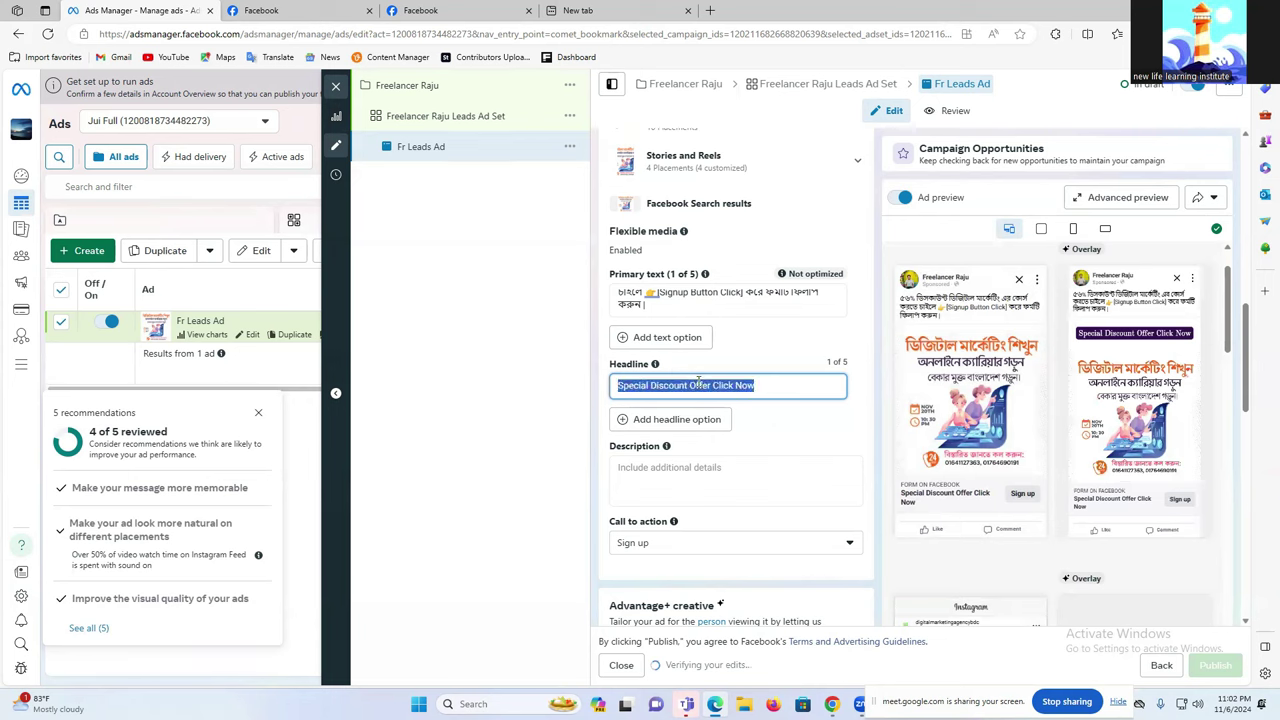
pyautogui.click(832, 704)
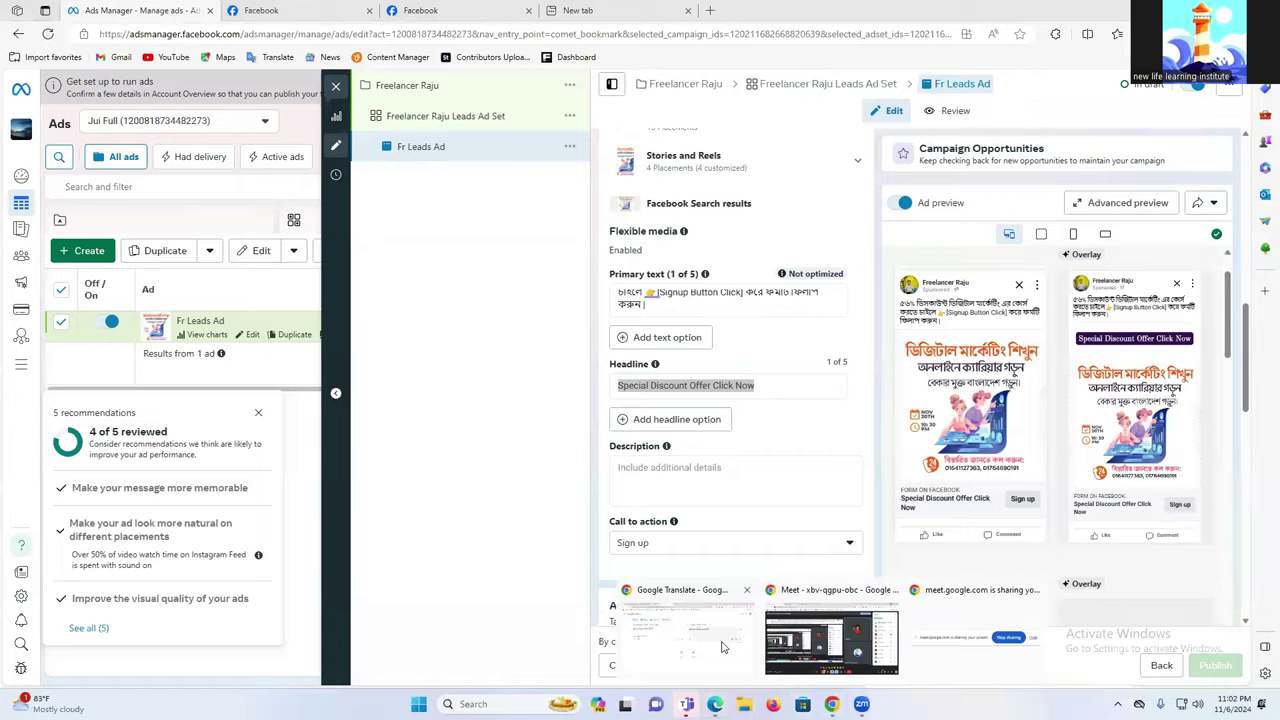
pyautogui.click(757, 656)
pyautogui.tripleClick(325, 253)
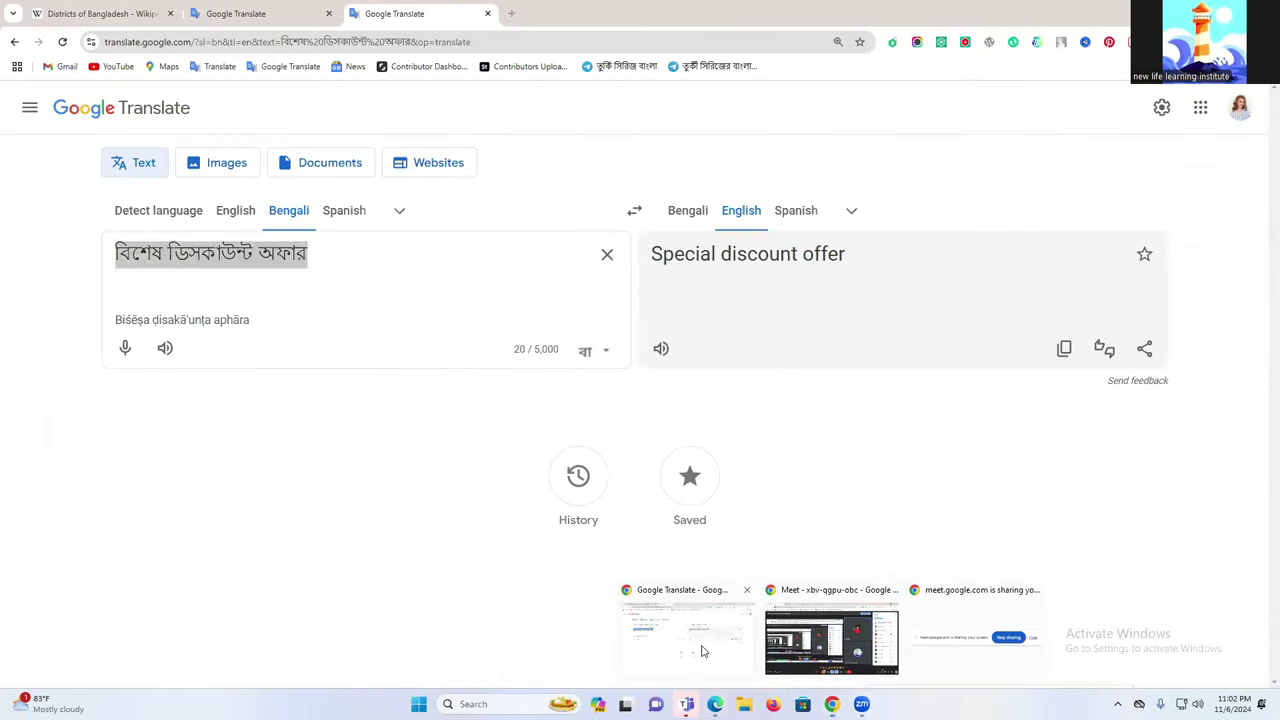
pyautogui.click(700, 651)
pyautogui.click(716, 640)
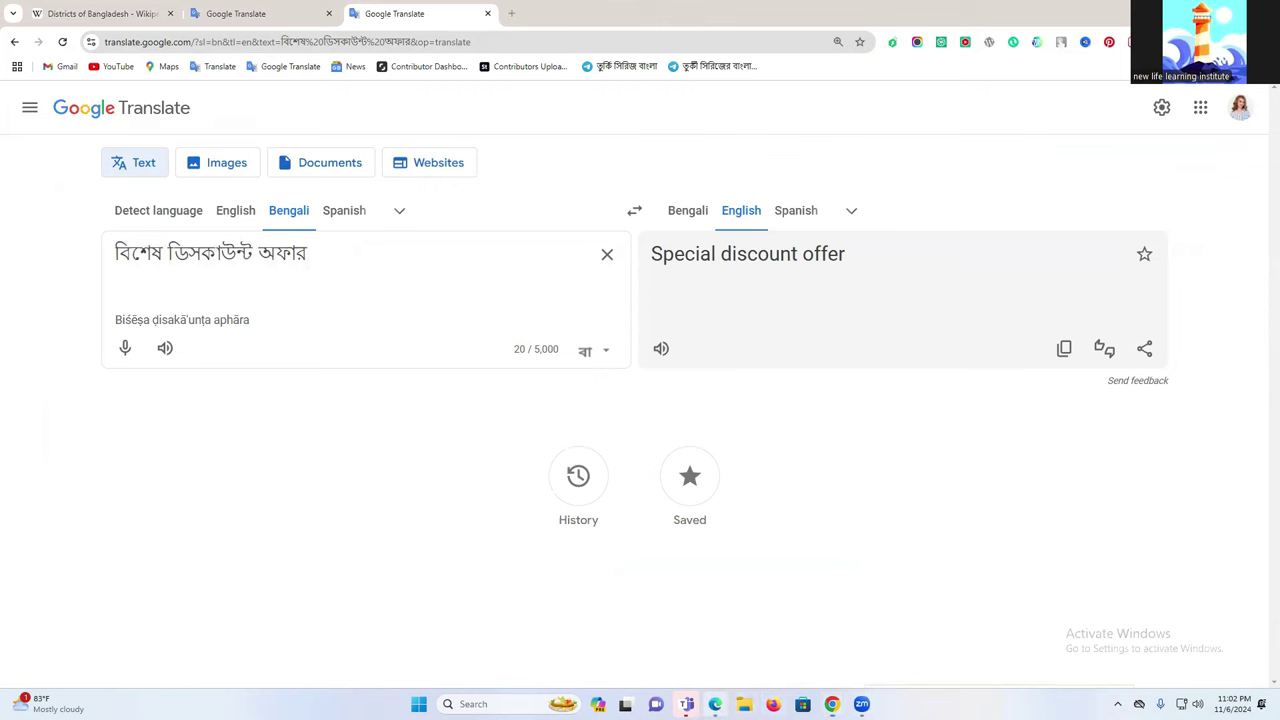
# Look over the ad's empty description field and the available call-to-action options, leaving Sign up selected.
pyautogui.scroll(-2, 838, 471)
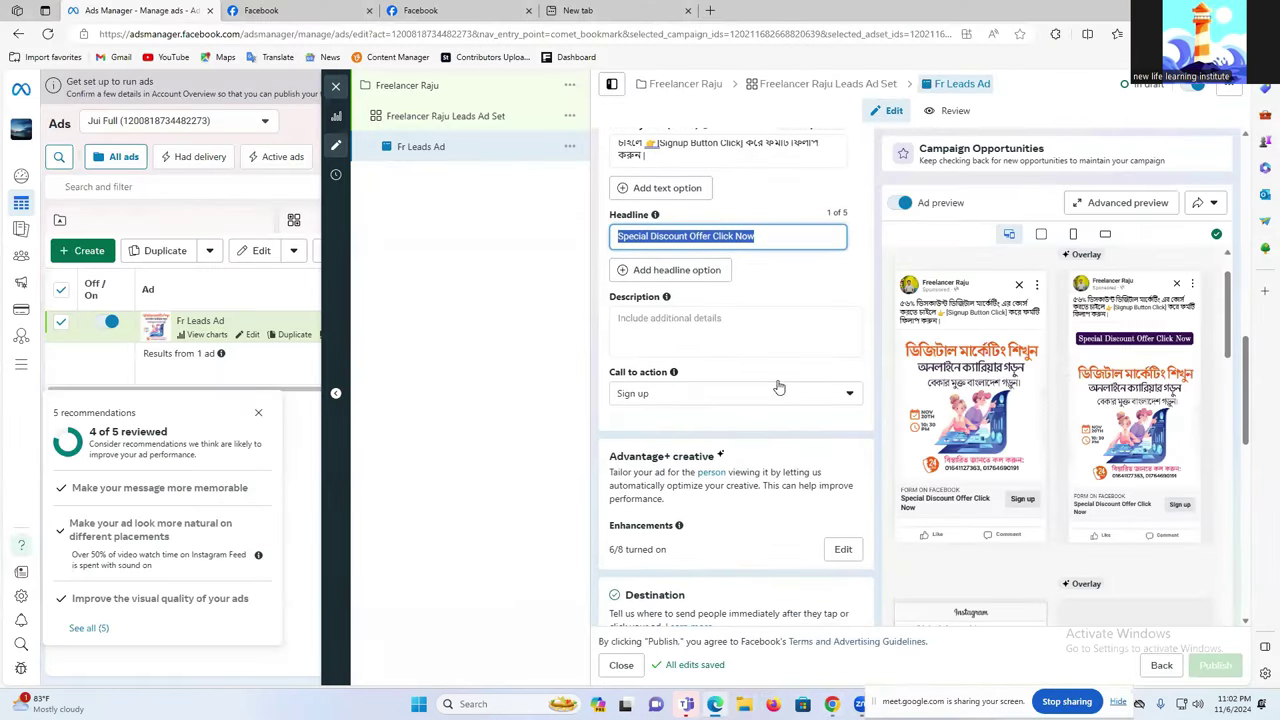
pyautogui.click(672, 317)
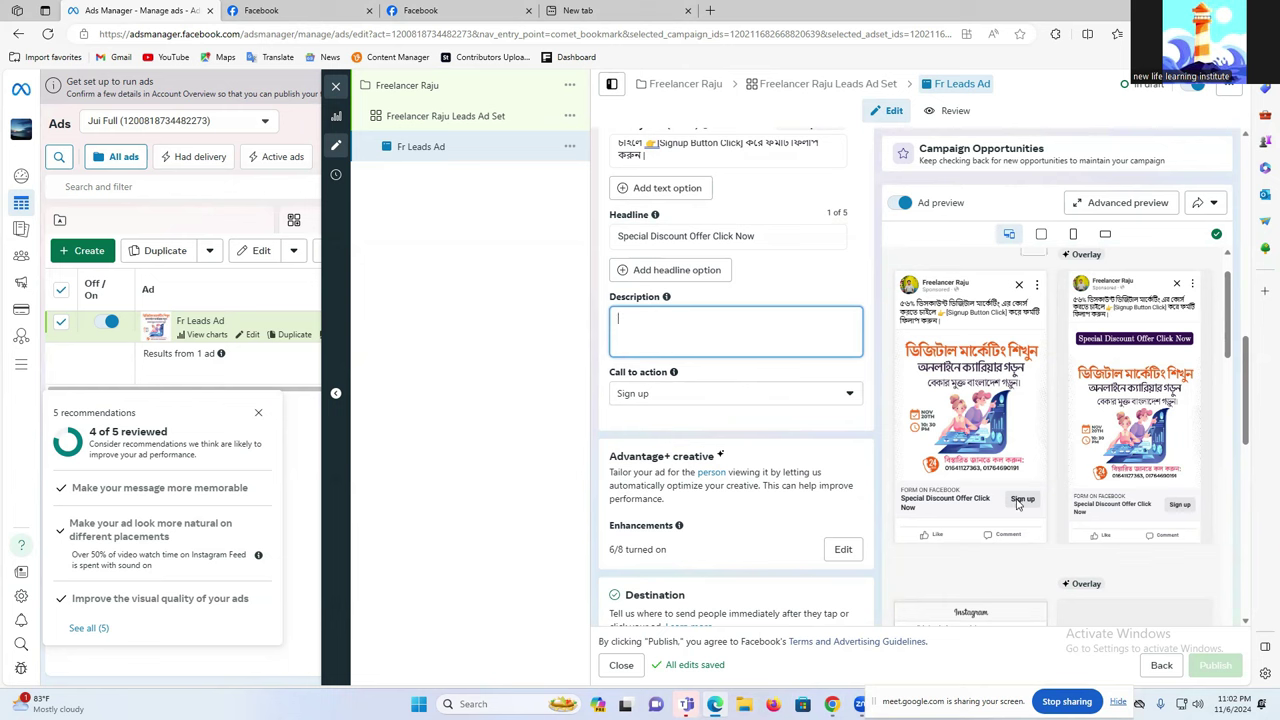
pyautogui.click(717, 395)
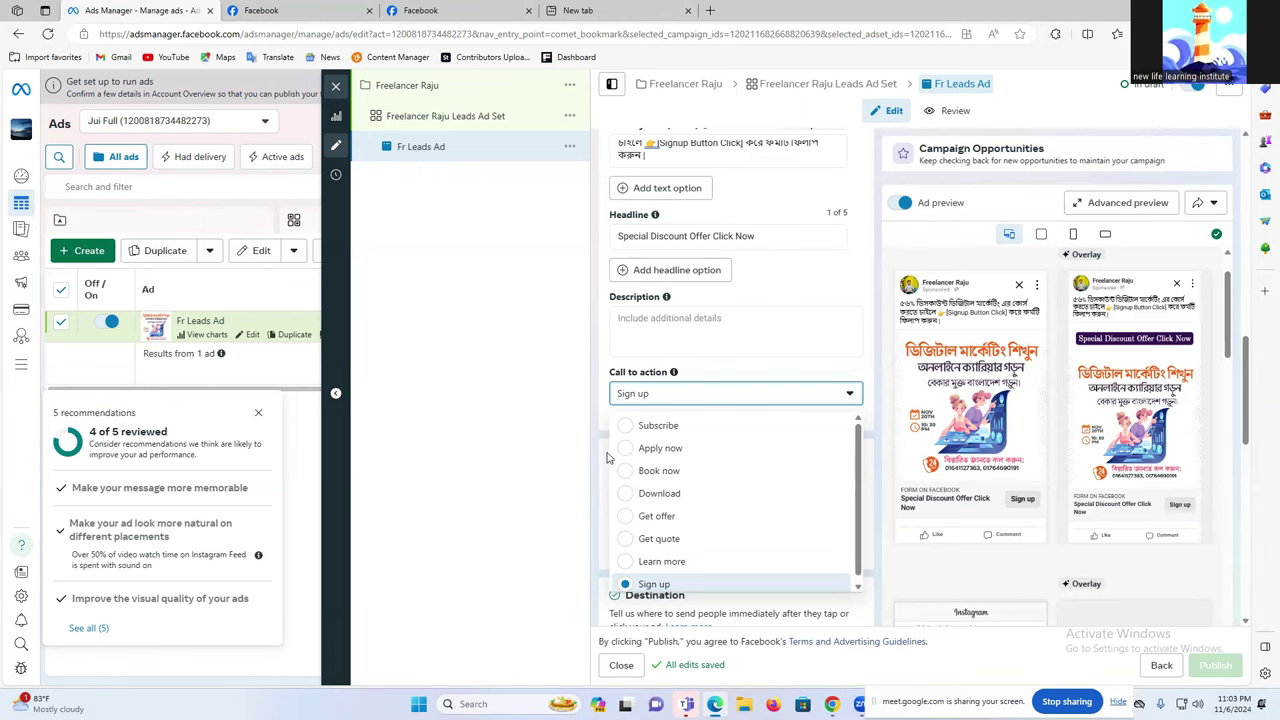
pyautogui.click(482, 451)
# Create a new instant form for the ad's destination and replace "Untitled form" in its name with the page's name in lowercase.
pyautogui.scroll(-1, 688, 516)
pyautogui.scroll(-5, 688, 516)
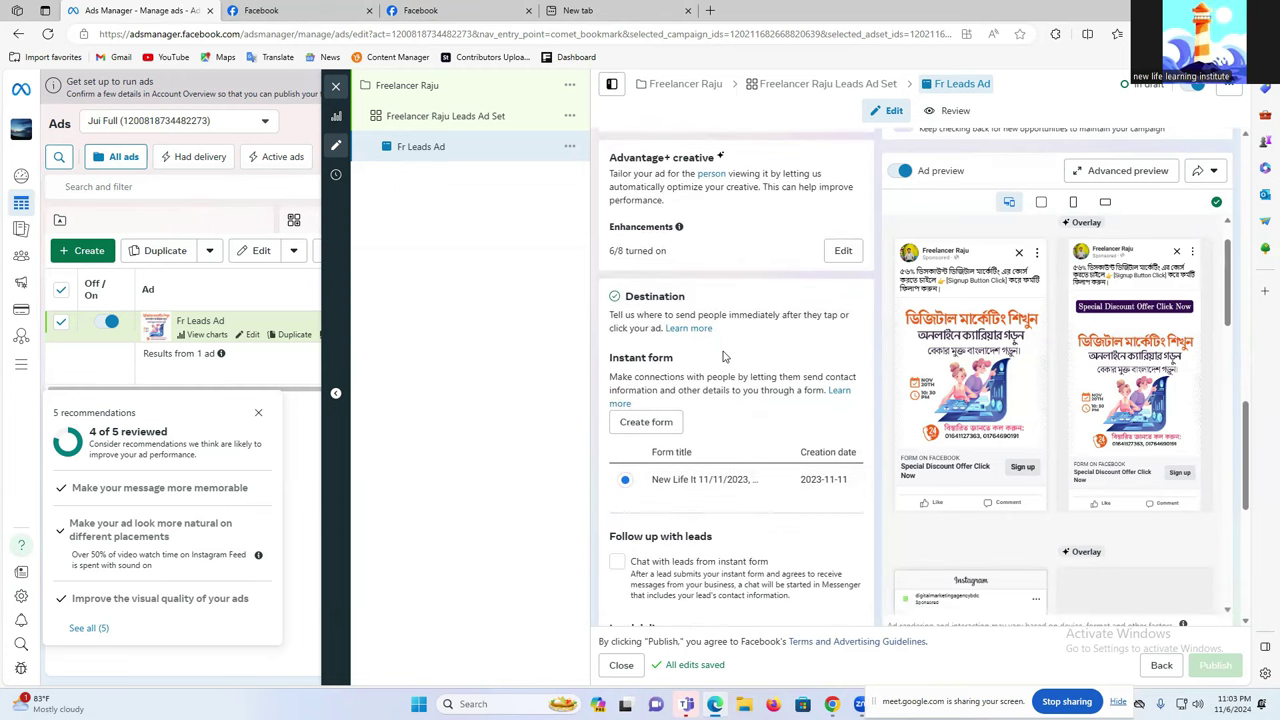
pyautogui.scroll(1, 726, 350)
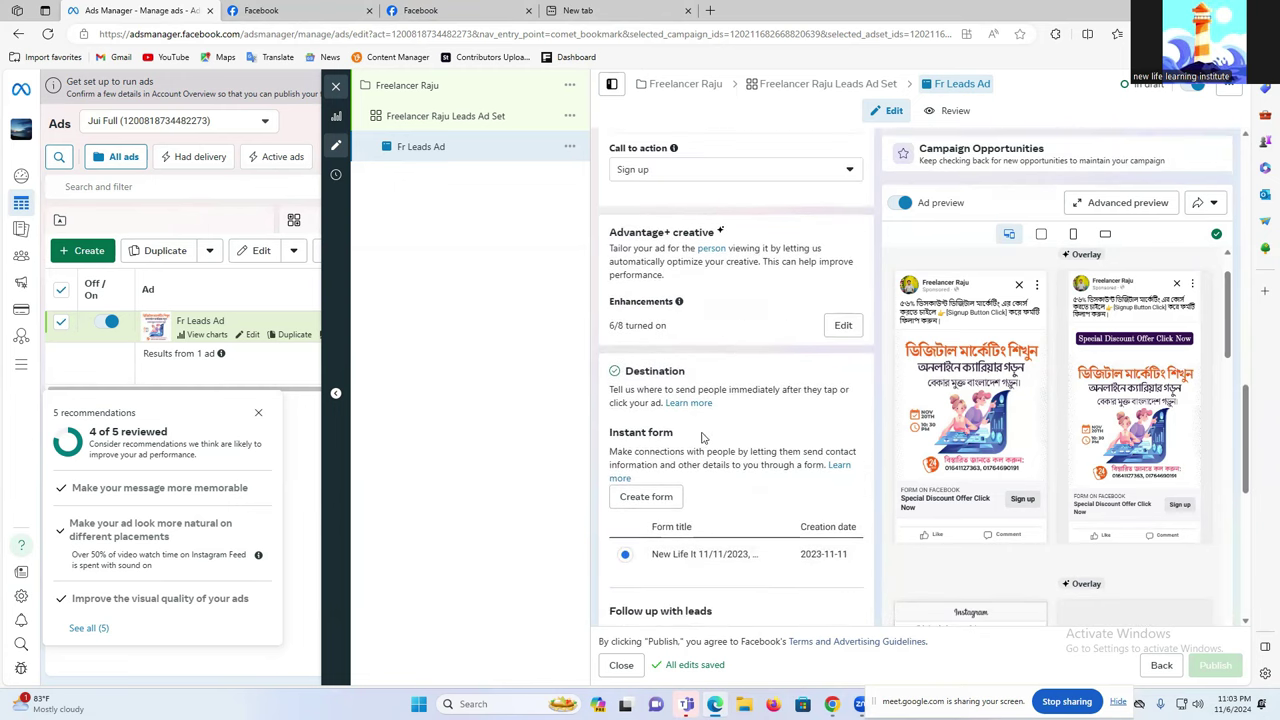
pyautogui.scroll(-1, 693, 477)
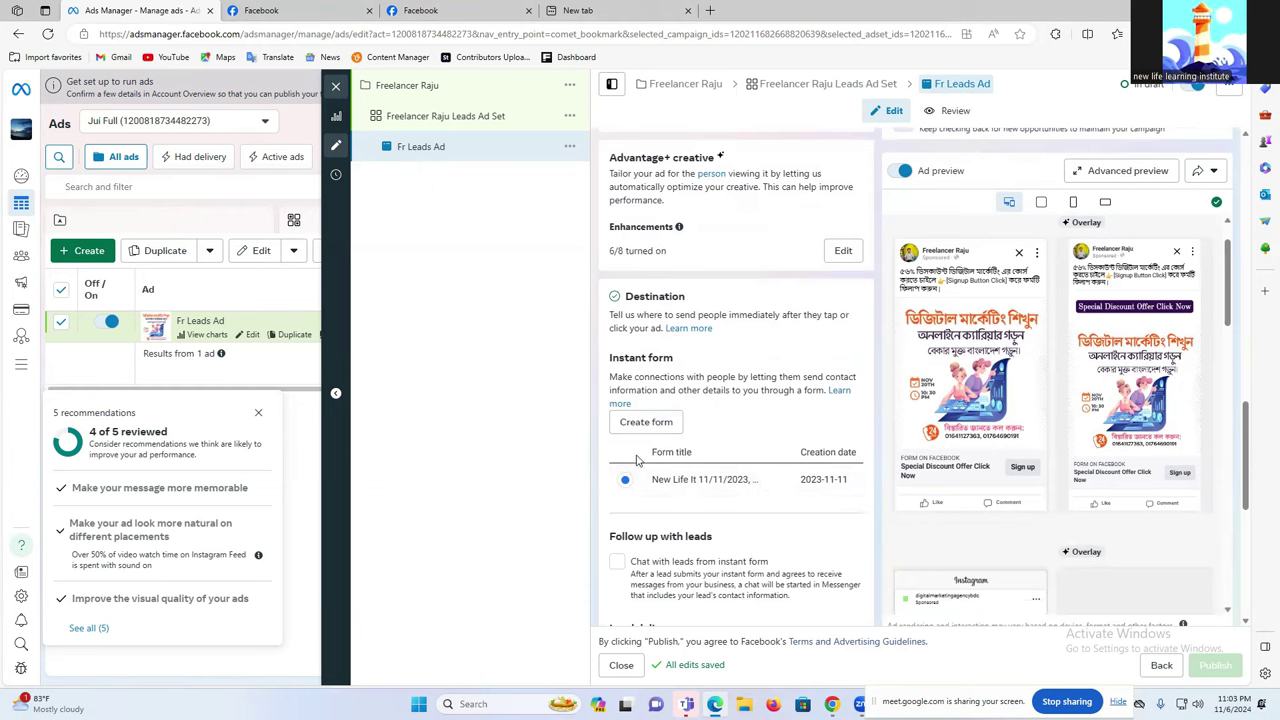
pyautogui.click(647, 423)
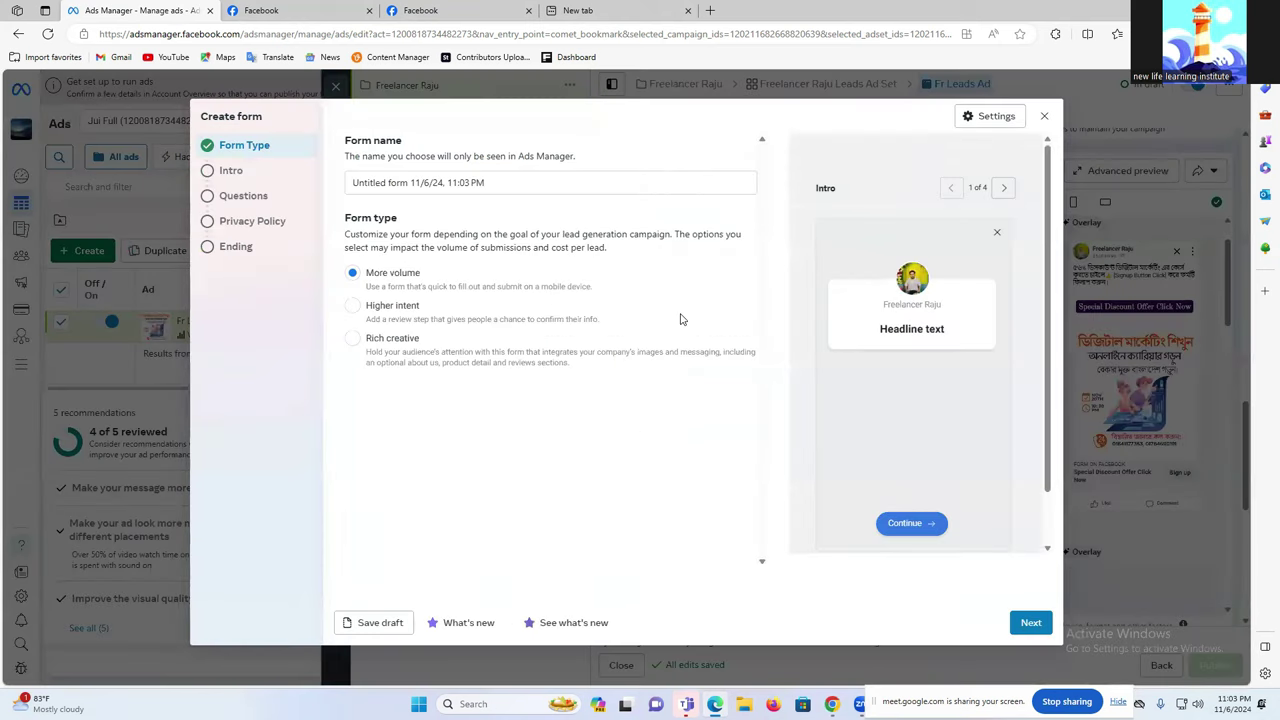
pyautogui.moveTo(487, 182); pyautogui.dragTo(338, 188)
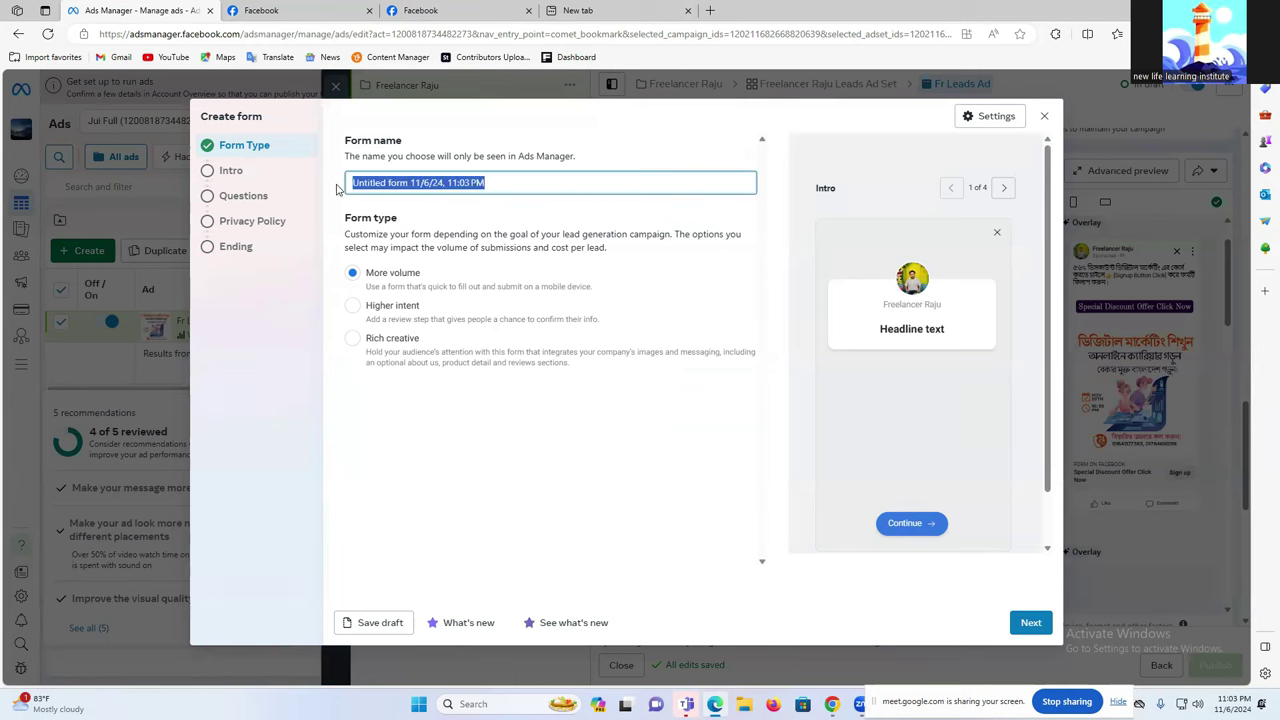
pyautogui.click(410, 185)
pyautogui.moveTo(409, 185); pyautogui.dragTo(352, 190)
pyautogui.write('freelancer')
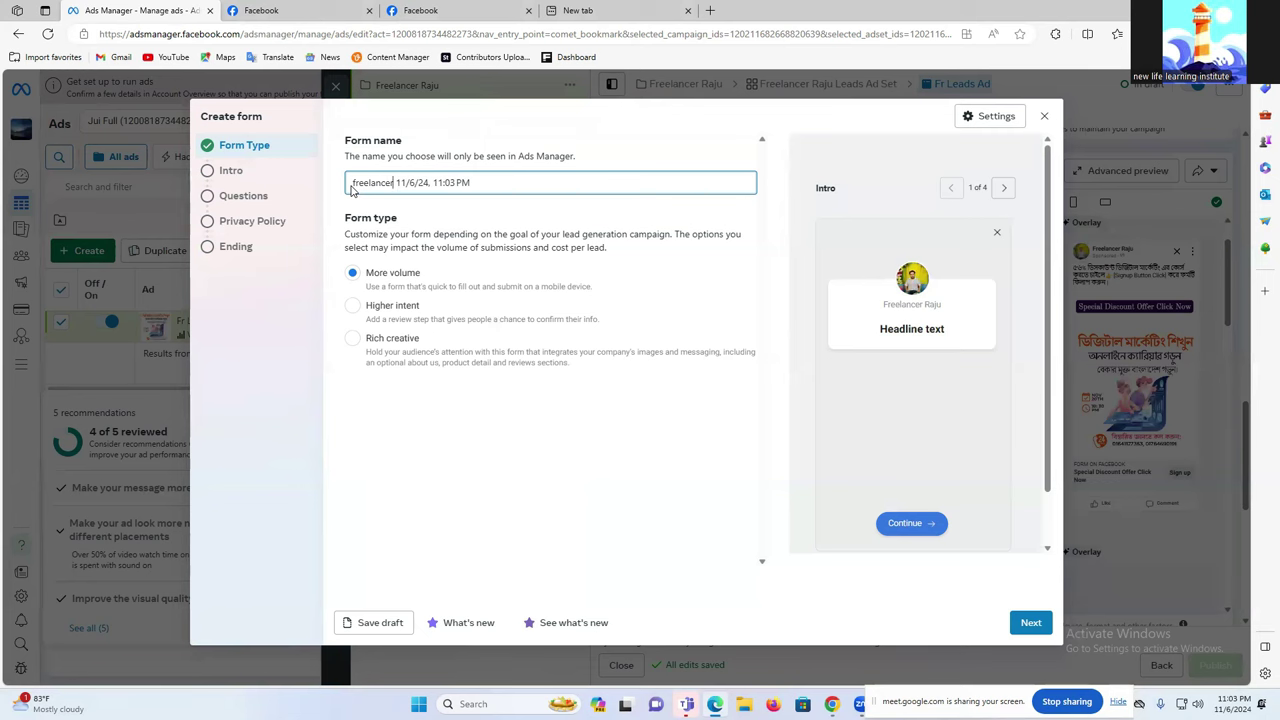
pyautogui.write(' raju')
pyautogui.moveTo(345, 143); pyautogui.dragTo(408, 140)
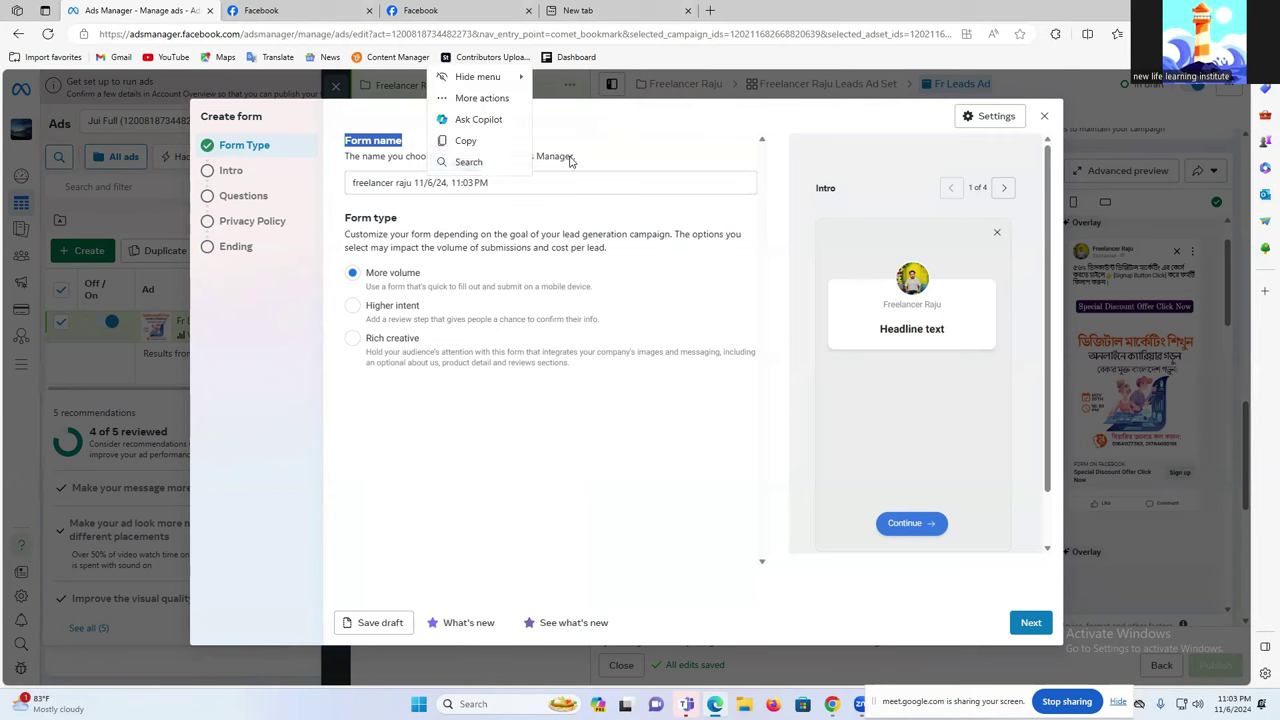
pyautogui.click(608, 140)
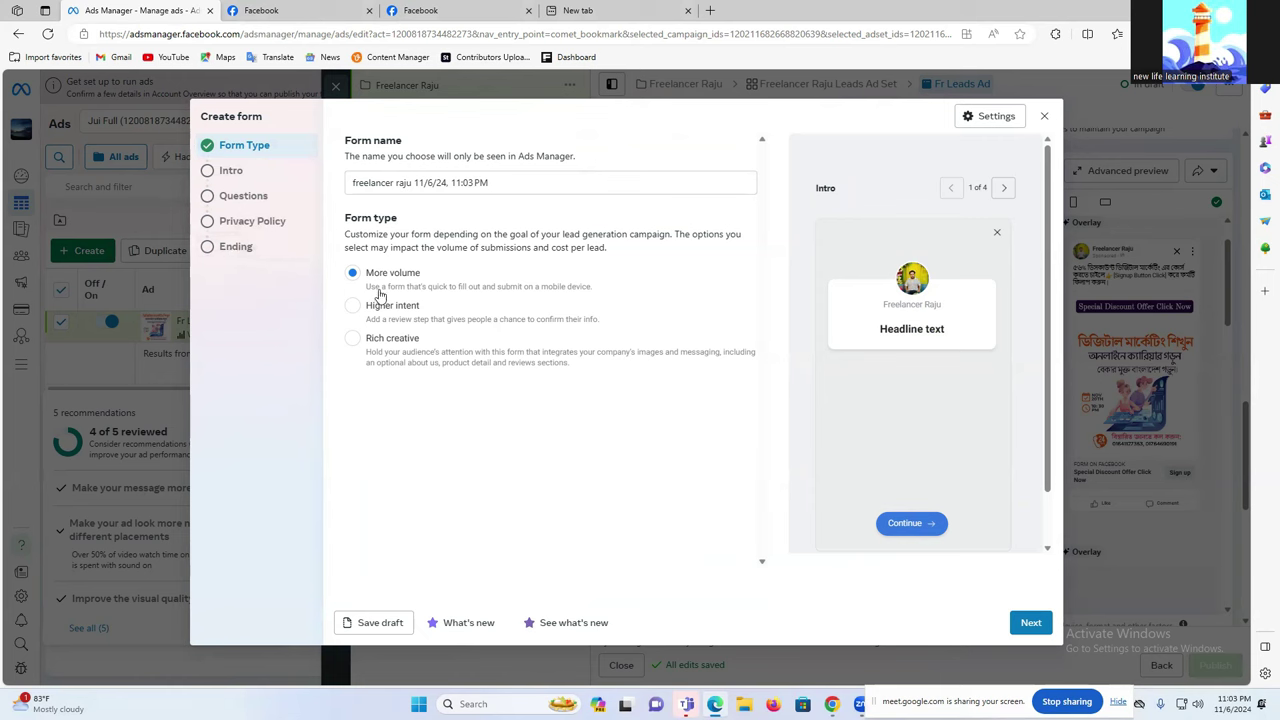
# Compare the Higher intent and Rich creative form types, set the type back to More volume, and continue to the intro section.
pyautogui.click(390, 318)
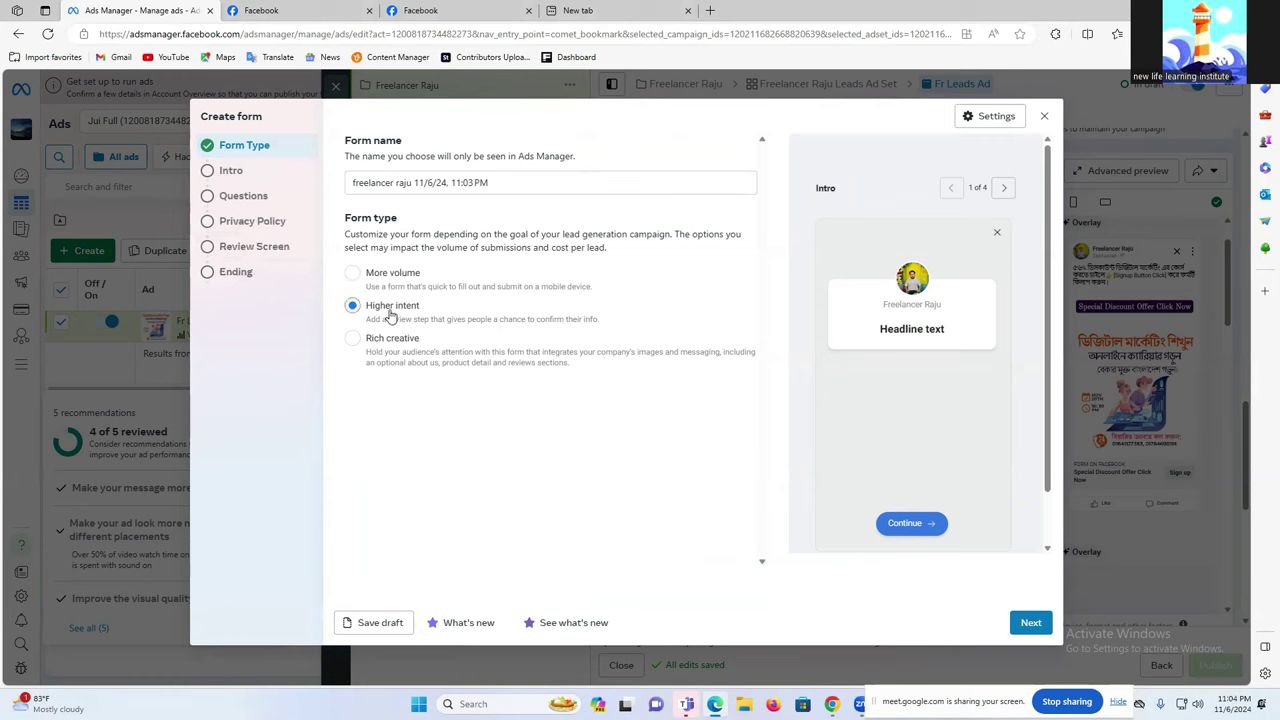
pyautogui.click(374, 347)
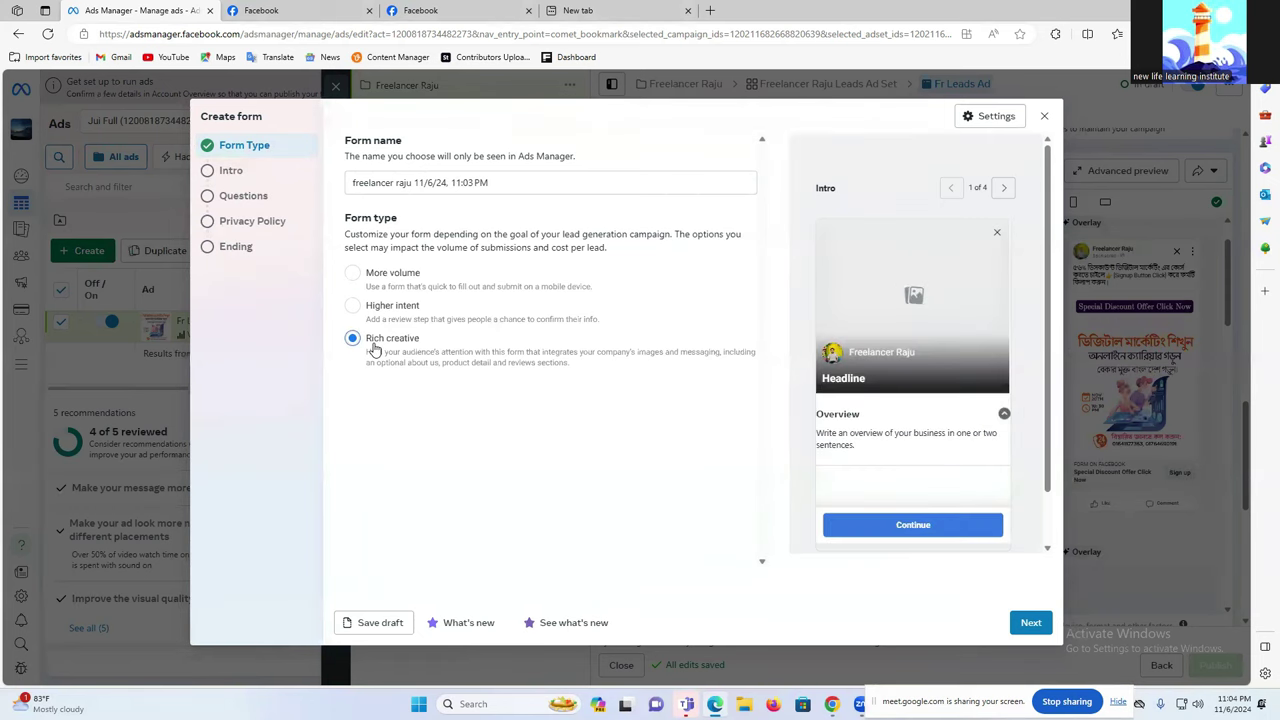
pyautogui.click(356, 273)
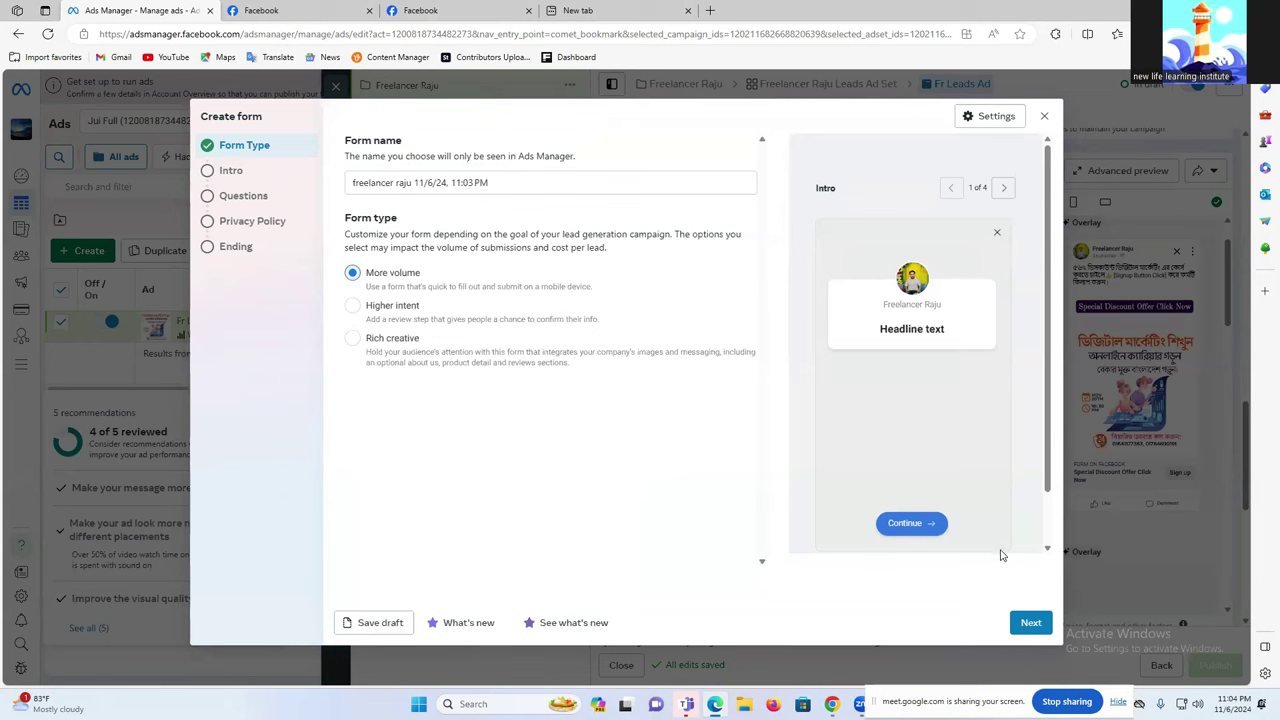
pyautogui.click(1030, 623)
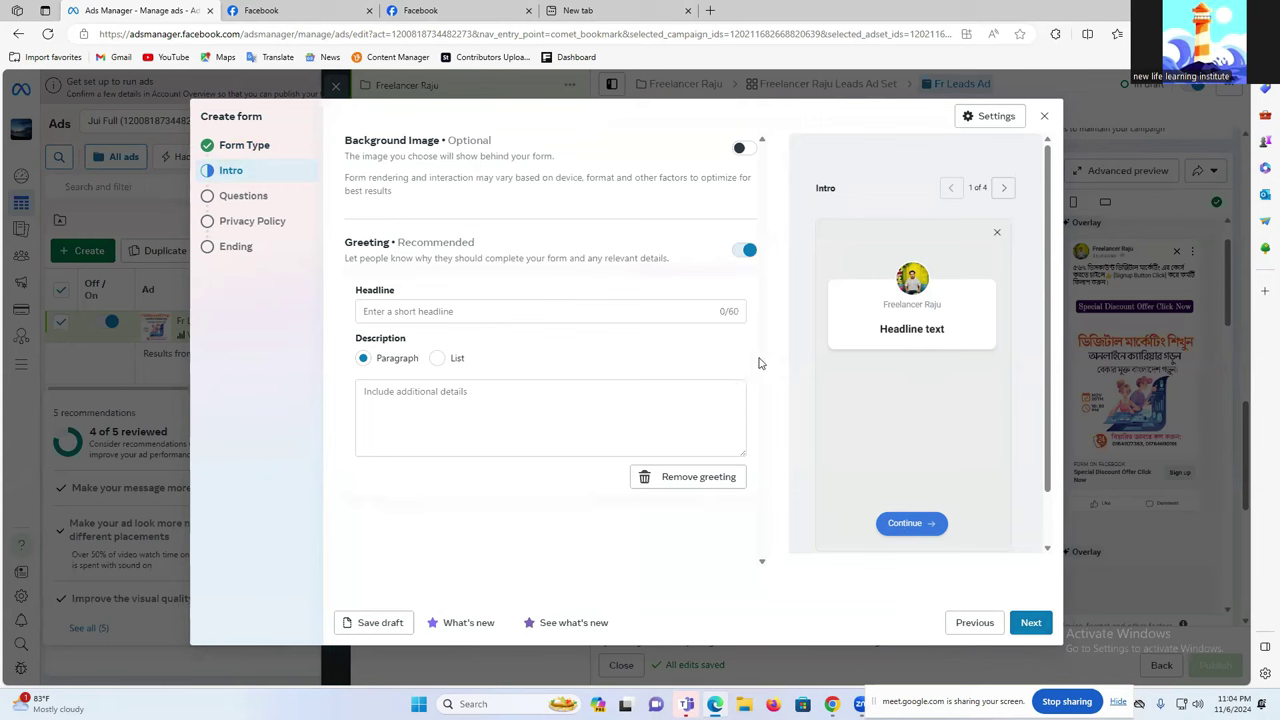
# Revisit the form type section, preview the form's prefill information page, and return to the intro section.
pyautogui.click(250, 152)
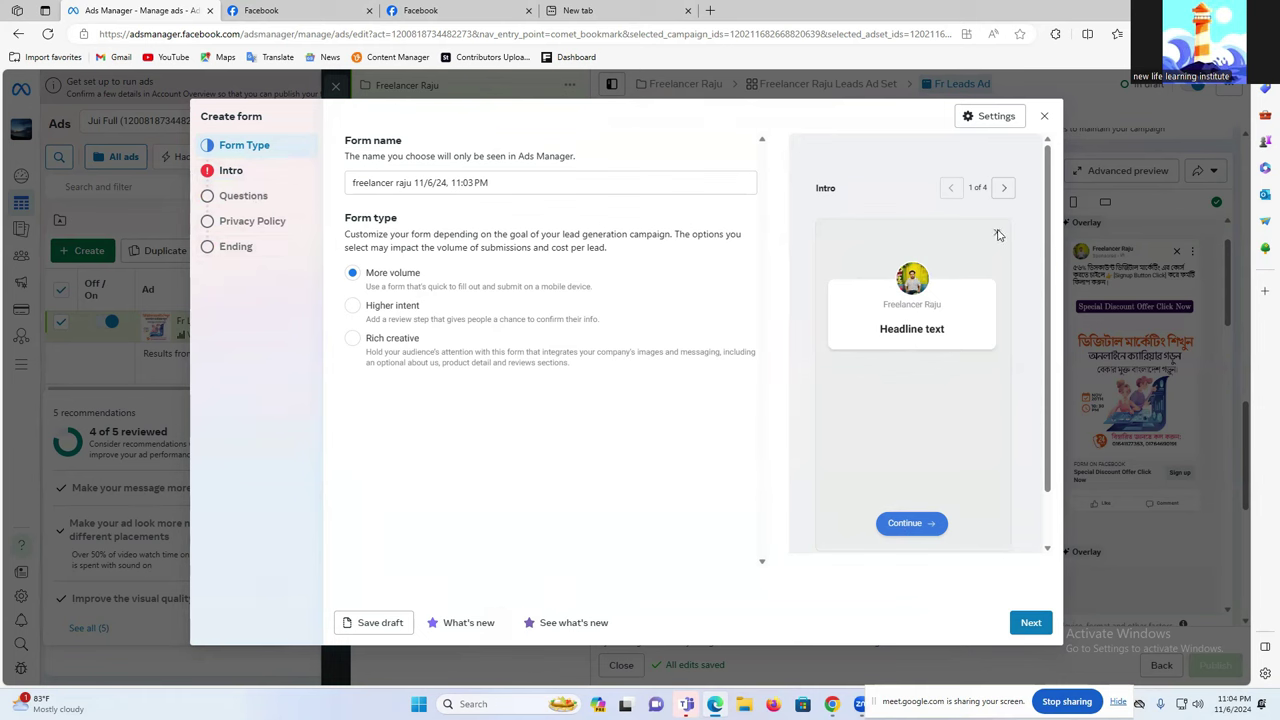
pyautogui.click(1003, 188)
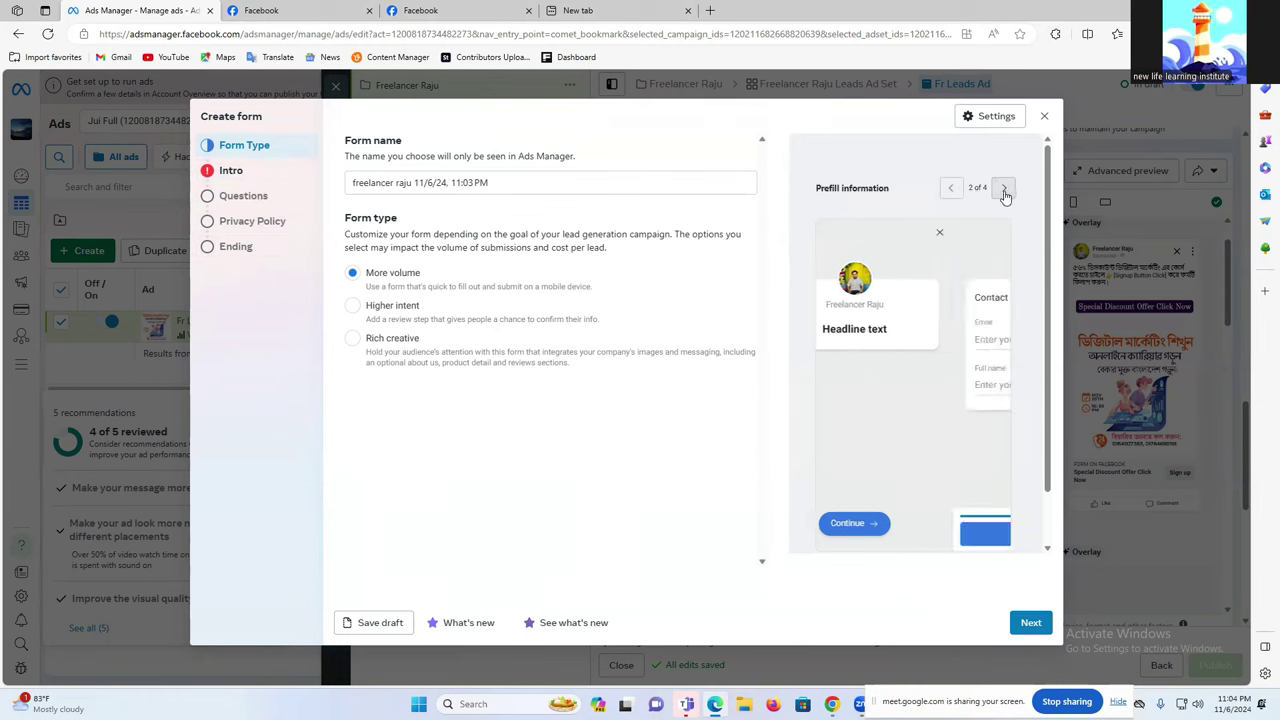
pyautogui.click(946, 189)
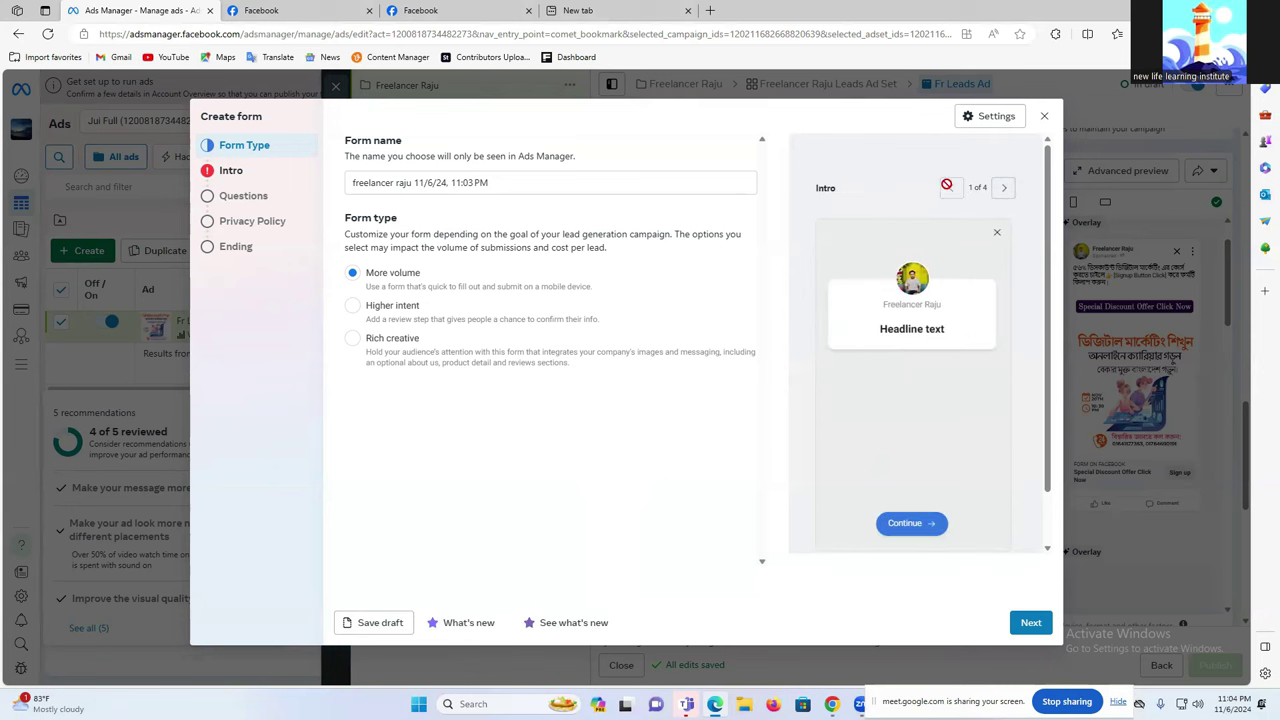
pyautogui.click(231, 171)
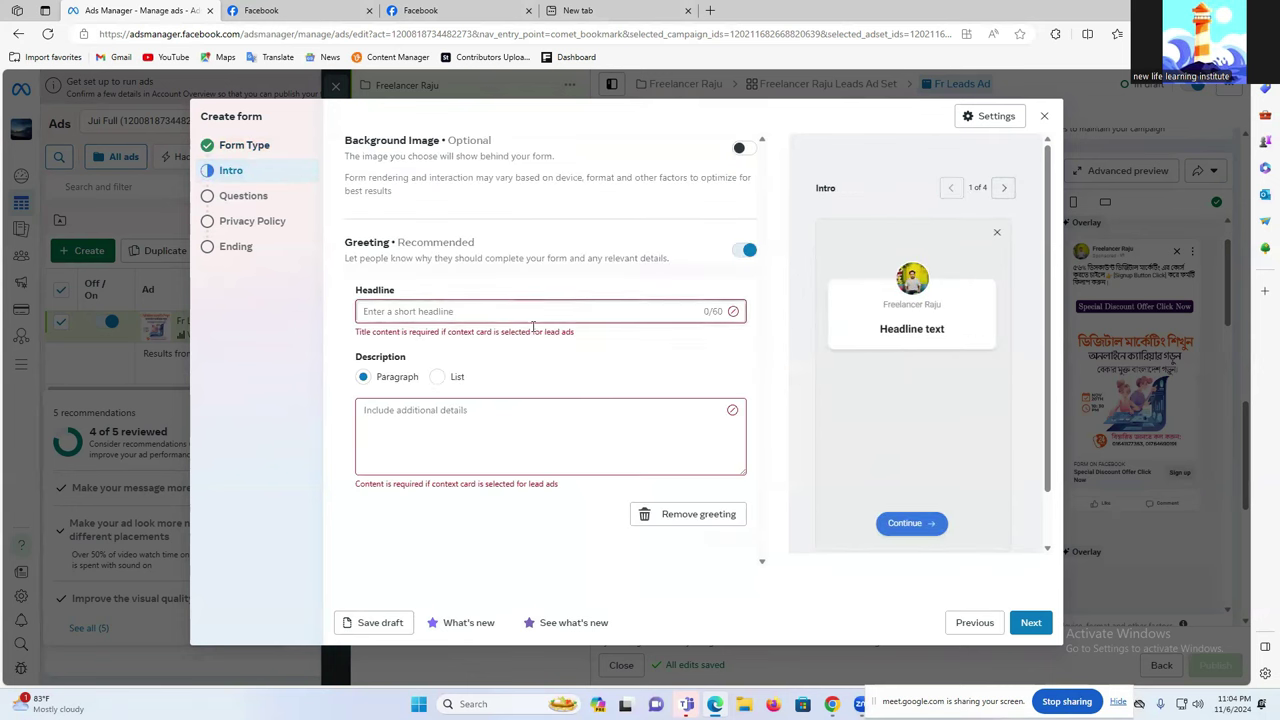
# Copy "৫৬% ডিসকাউন্ট ডিজিটাল মার্কেটিং এর কোর্স" from the Bengali ad text in Google Translate into the form's greeting headline.
pyautogui.click(491, 310)
pyautogui.click(571, 316)
pyautogui.moveTo(831, 704)
pyautogui.click(686, 650)
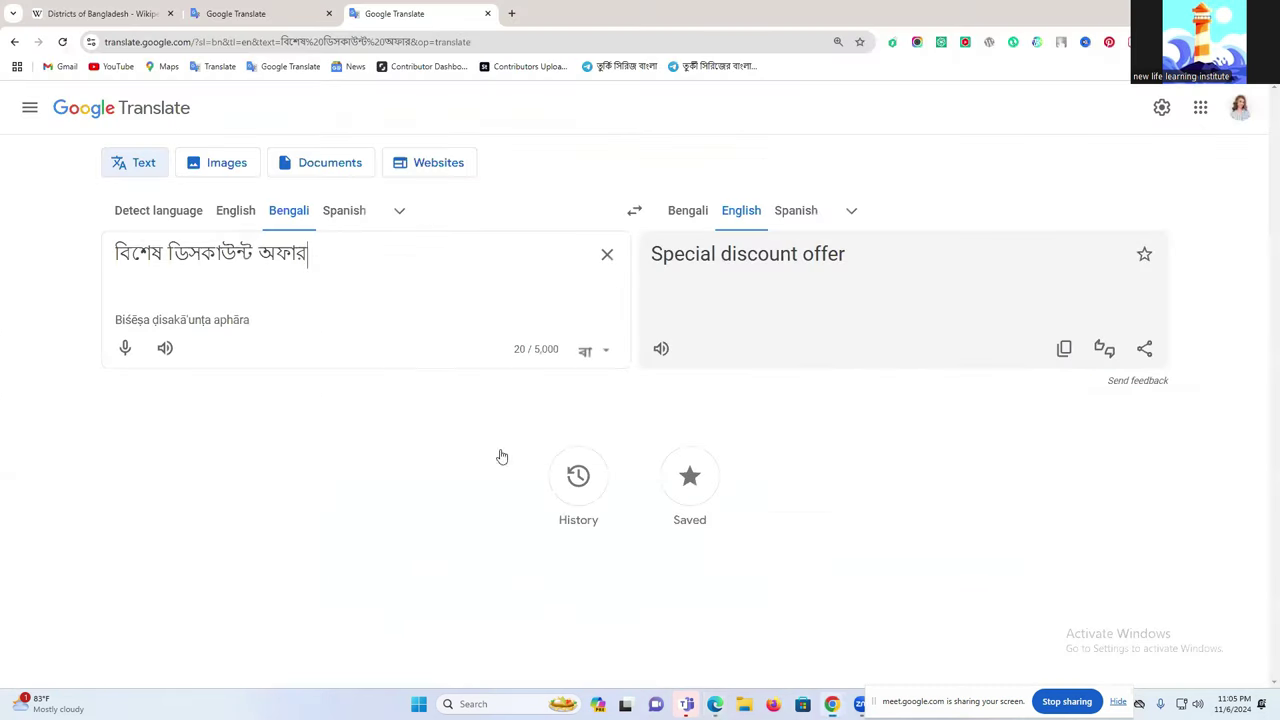
pyautogui.click(113, 13)
pyautogui.click(255, 13)
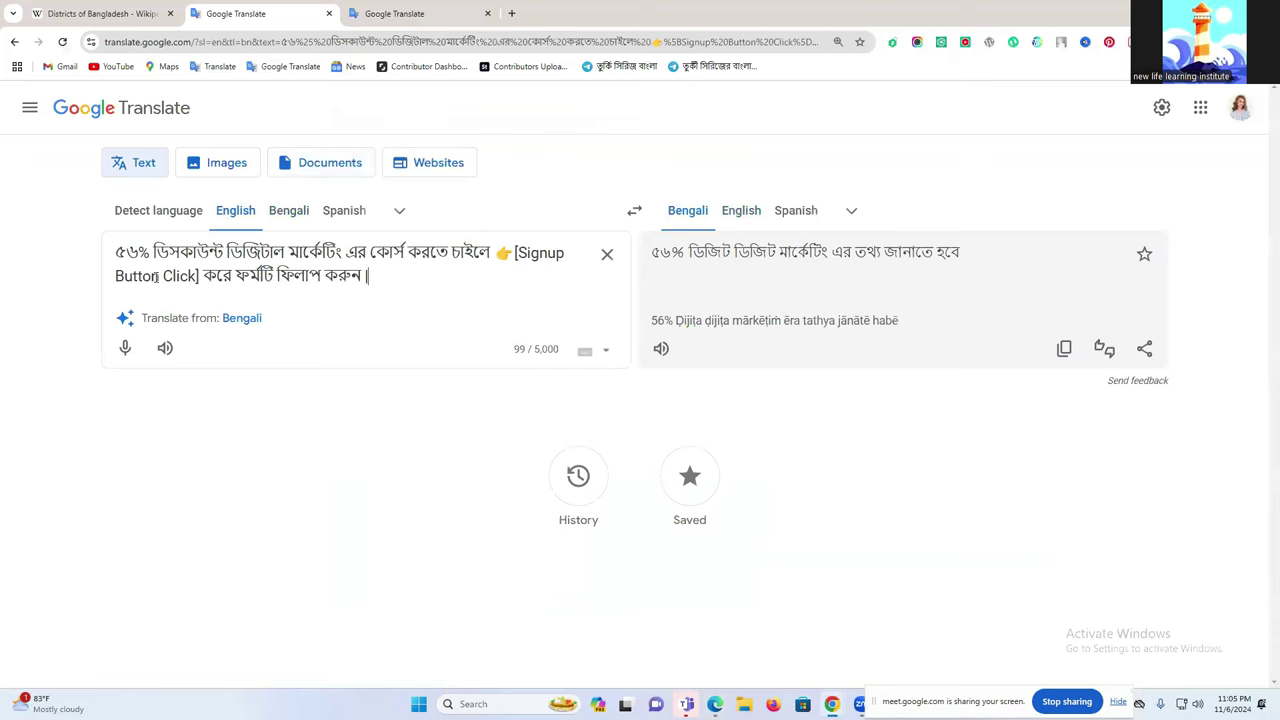
pyautogui.moveTo(115, 252); pyautogui.dragTo(404, 251)
pyautogui.hotkey('ctrl', 'c')
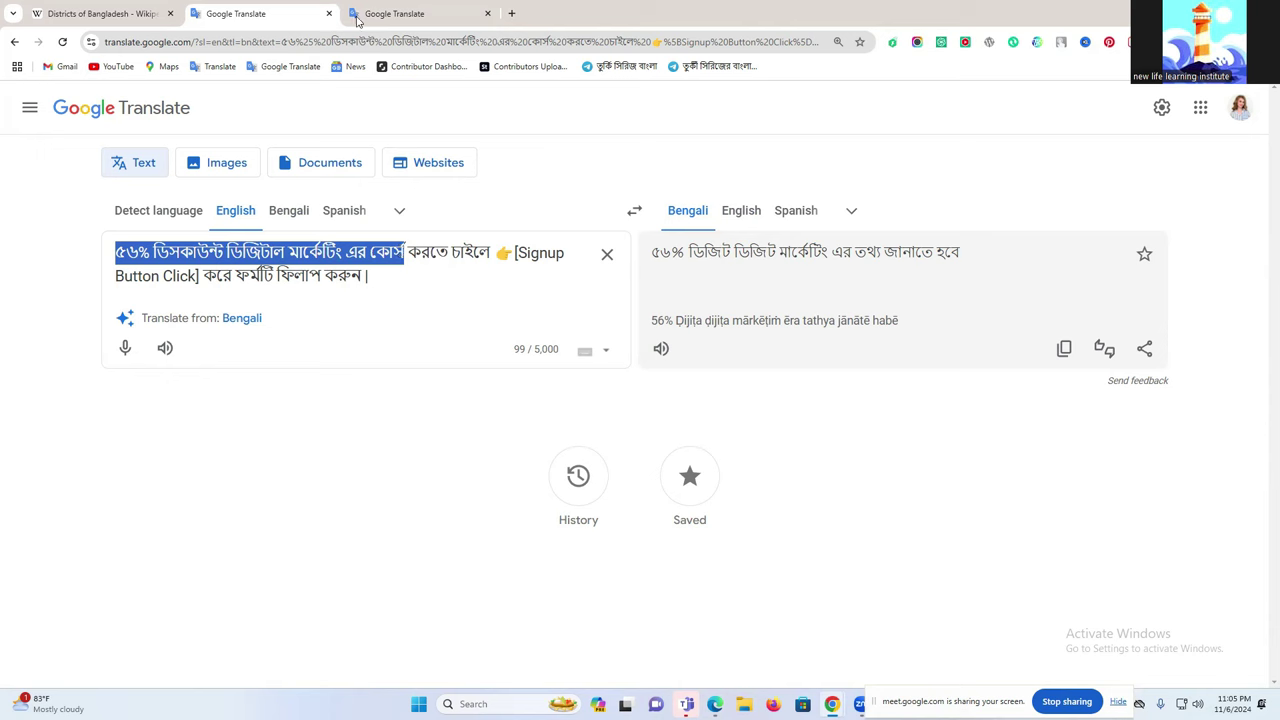
pyautogui.click(715, 704)
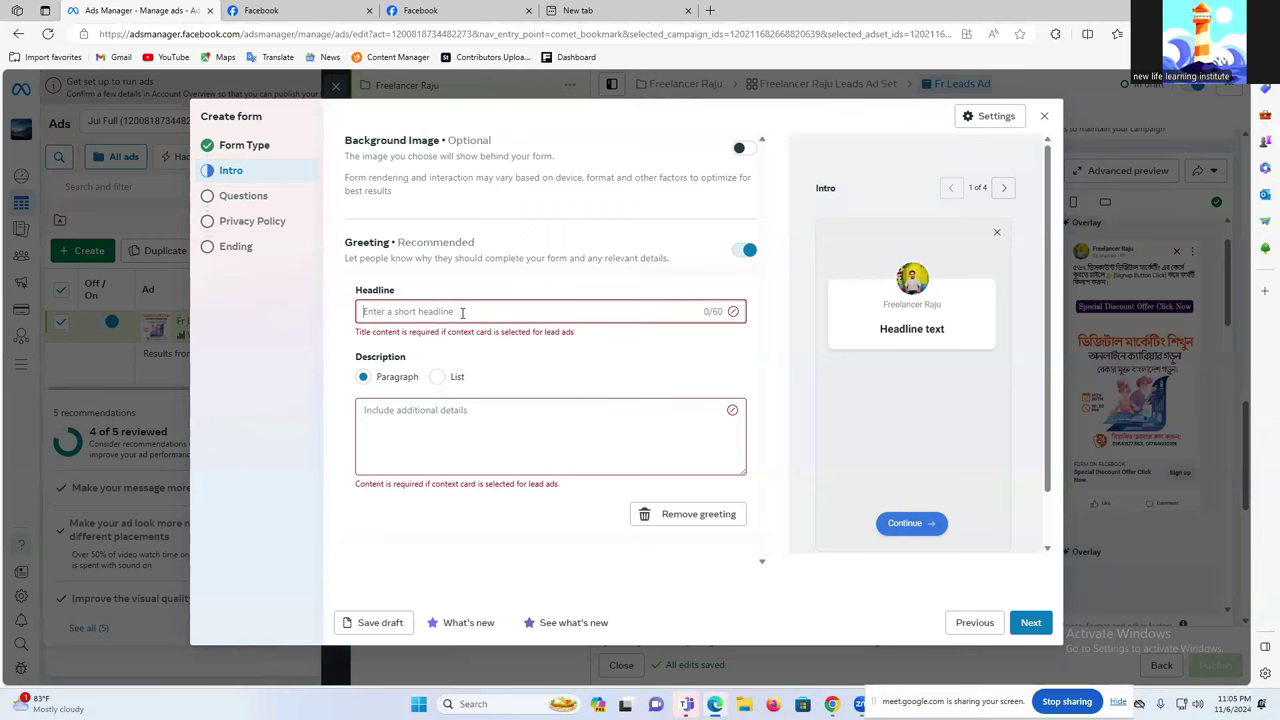
pyautogui.hotkey('ctrl', 'v')
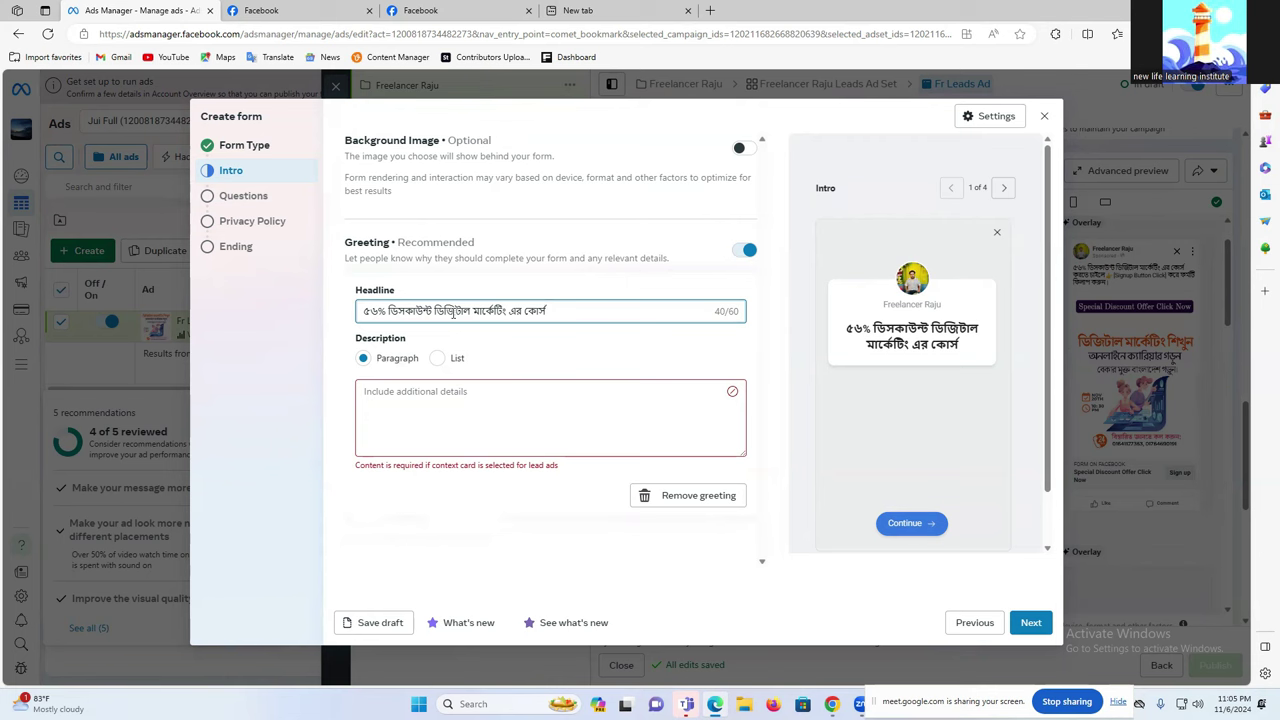
# Delete the word "এর" from the greeting headline so it reads "৫৬% ডিসকাউন্ট ডিজিটাল মার্কেটিং কোর্স".
pyautogui.doubleClick(516, 311)
pyautogui.click(516, 311)
pyautogui.click(516, 311)
pyautogui.doubleClick(516, 311)
pyautogui.press('BackSpace')
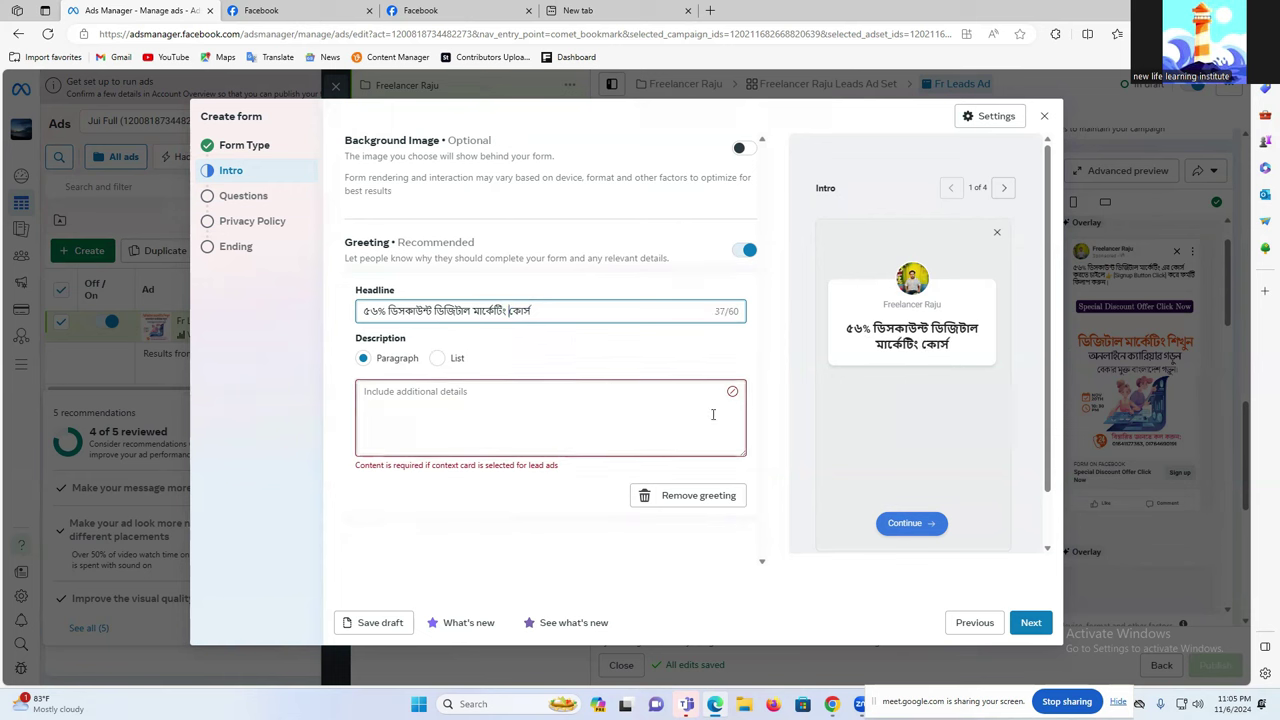
# Copy "করতে চাইলে 👉[Signup Button Click] করে ফর্মটি ফিলাপ করুন |" from Google Translate into the greeting's paragraph description.
pyautogui.click(383, 445)
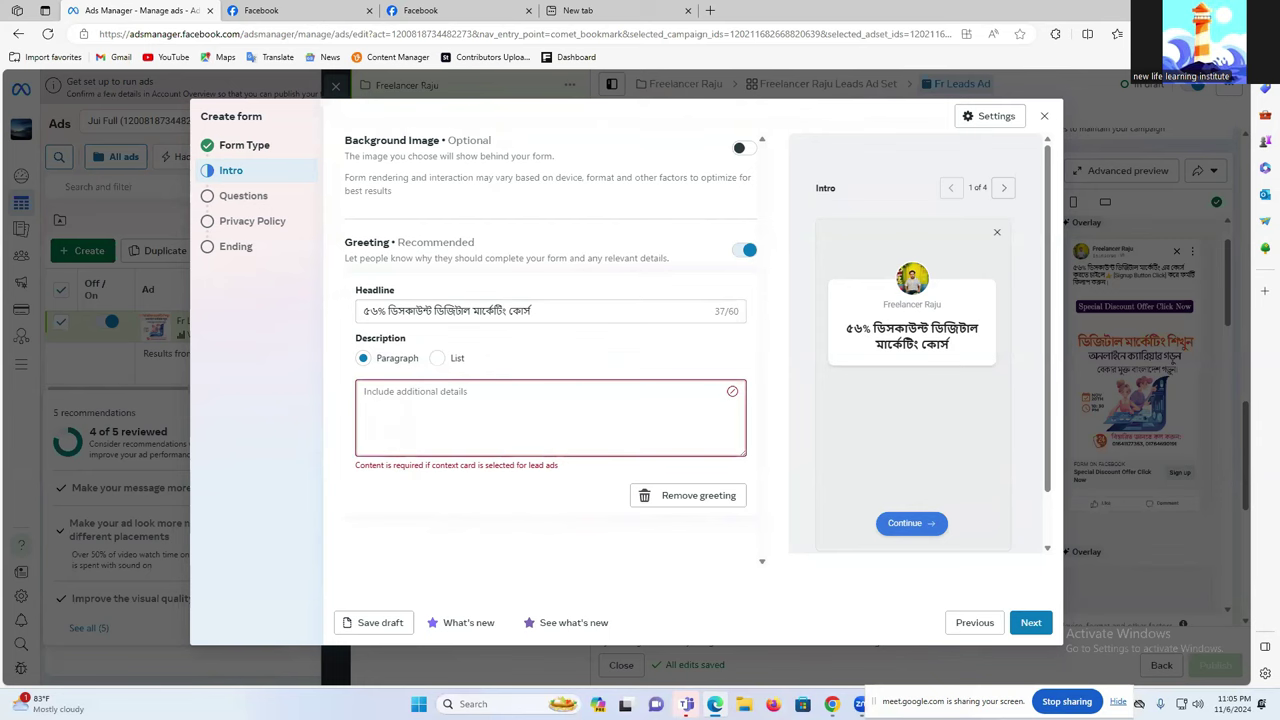
pyautogui.moveTo(832, 704)
pyautogui.click(701, 638)
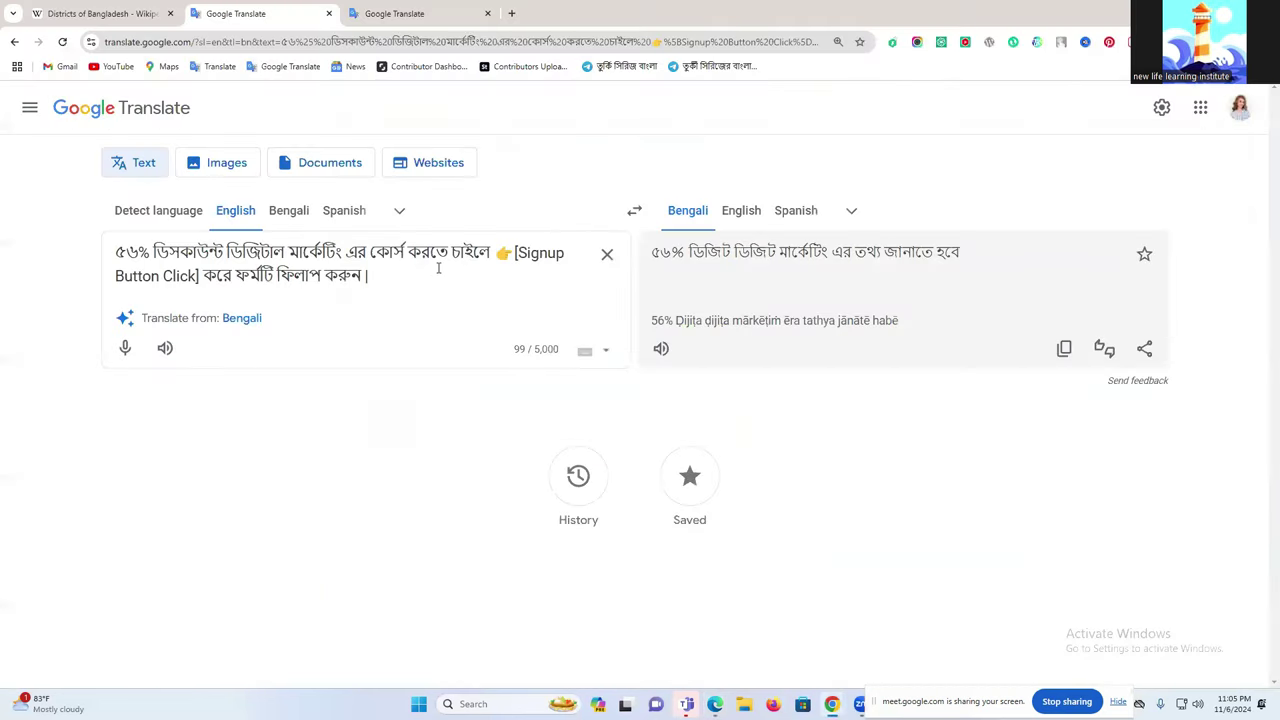
pyautogui.moveTo(408, 252); pyautogui.dragTo(422, 281)
pyautogui.hotkey('ctrl', 'c')
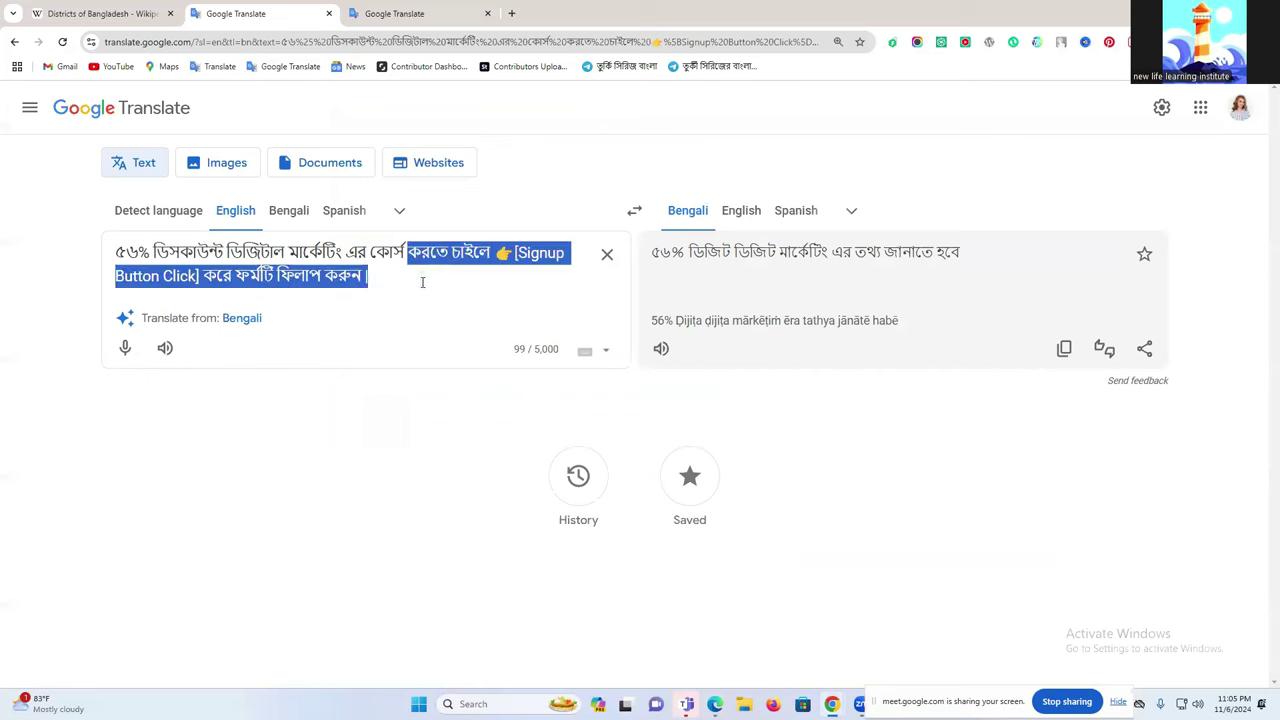
pyautogui.click(443, 275)
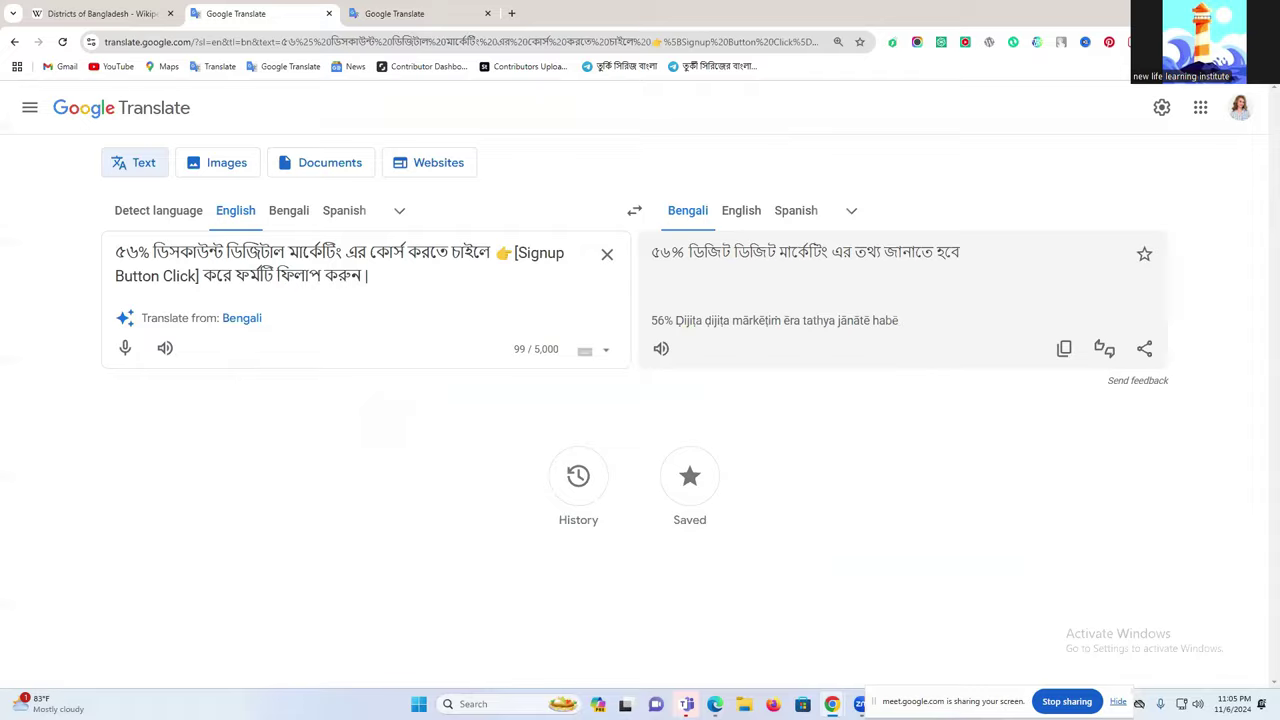
pyautogui.click(715, 704)
pyautogui.click(466, 400)
pyautogui.hotkey('ctrl', 'v')
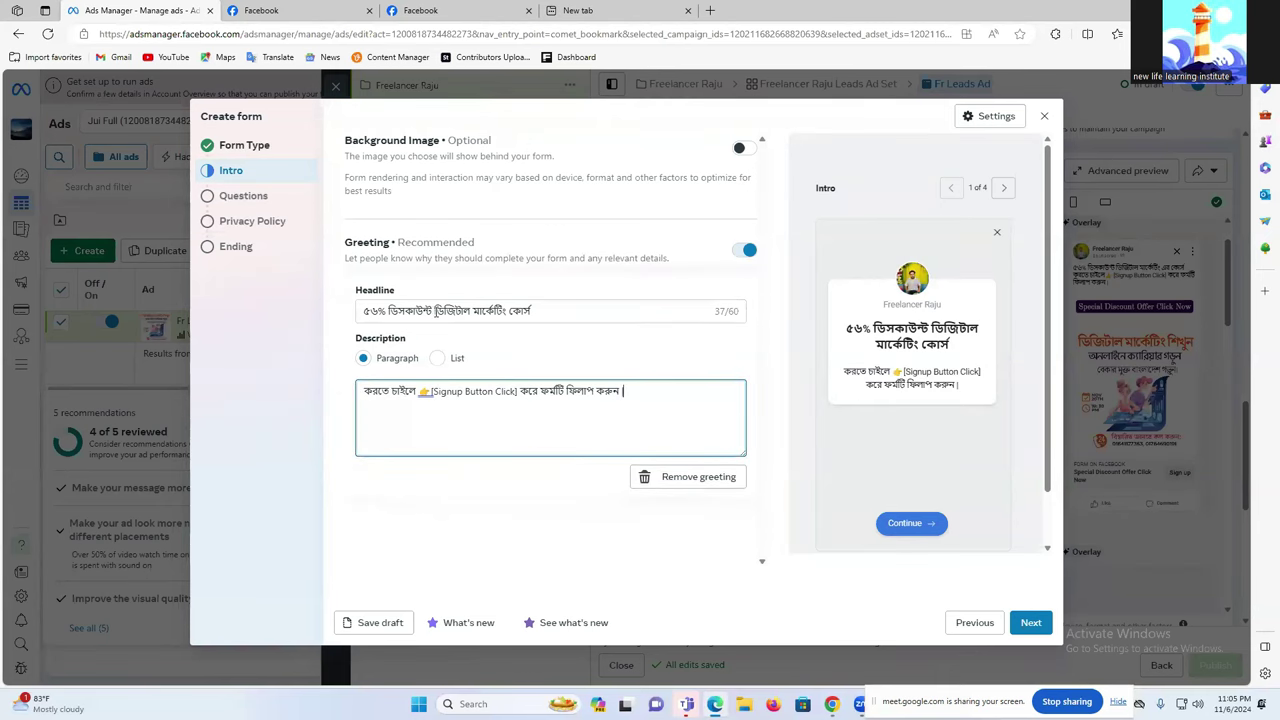
# Copy "ডিজিটাল মার্কেটিং কোর্স" from the greeting headline and insert it at the start of the description.
pyautogui.moveTo(434, 311); pyautogui.dragTo(553, 314)
pyautogui.hotkey('ctrl', 'c')
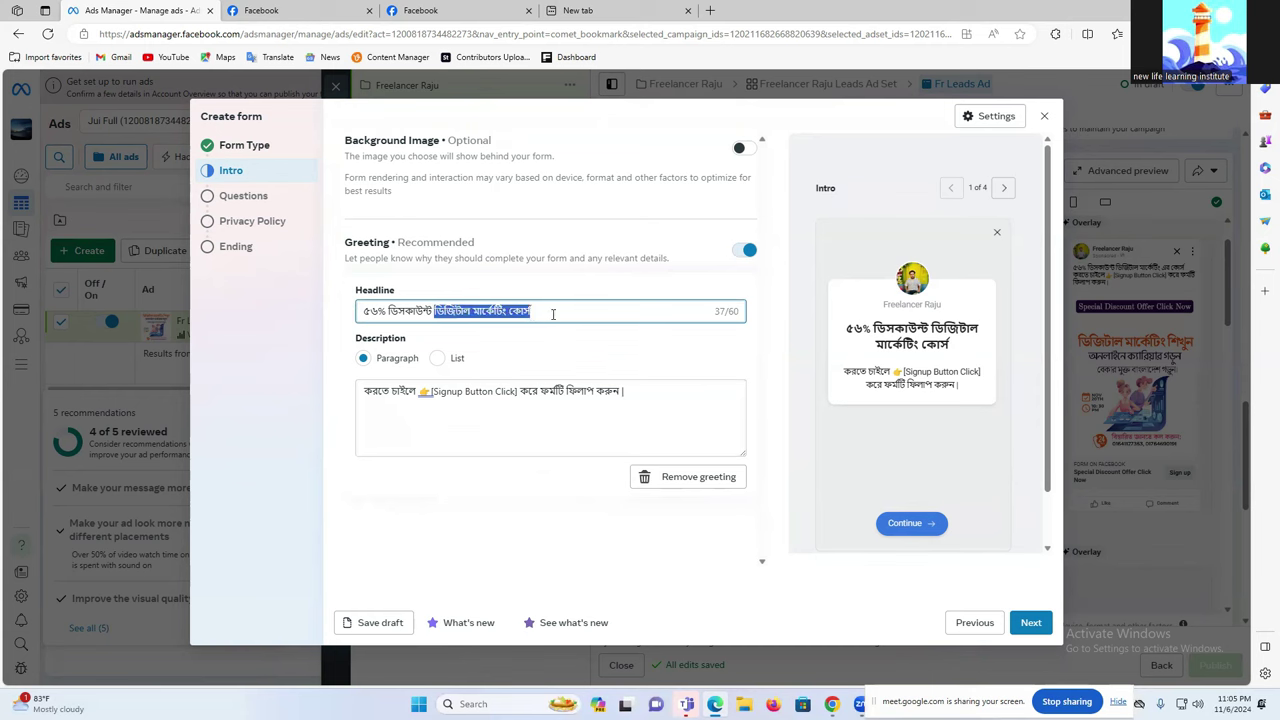
pyautogui.click(366, 390)
pyautogui.hotkey('ctrl', 'v')
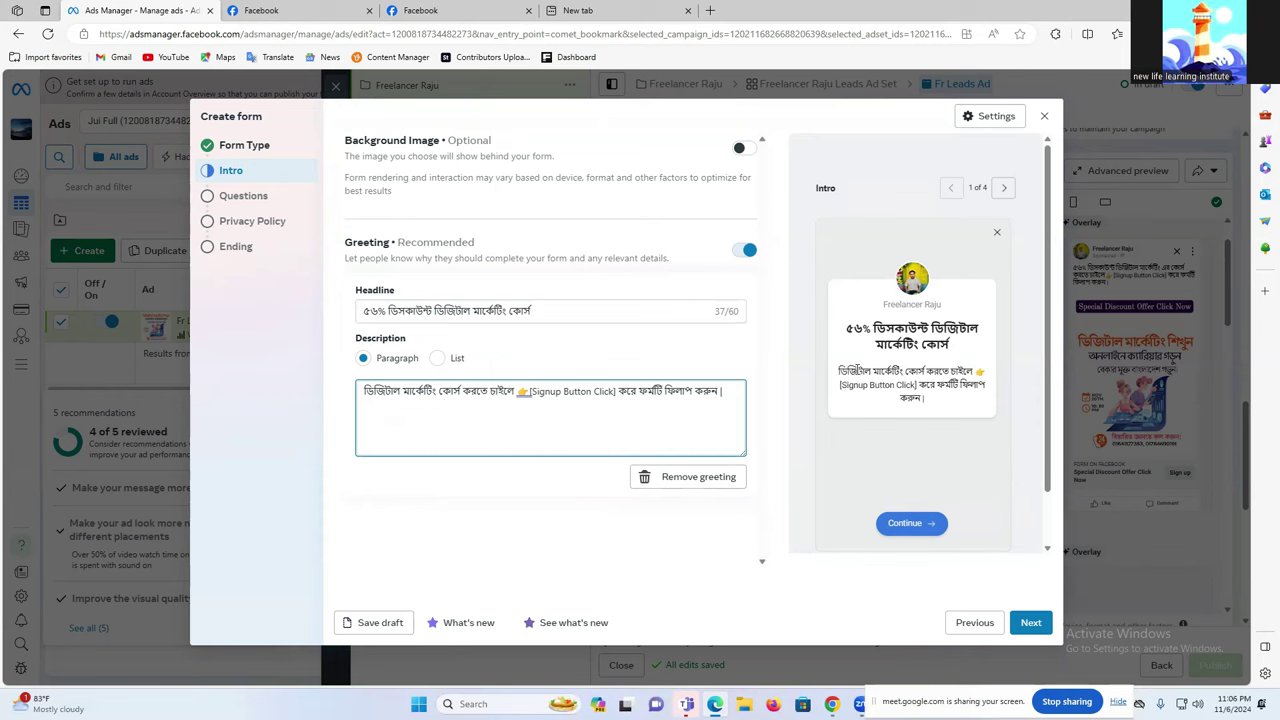
pyautogui.click(905, 332)
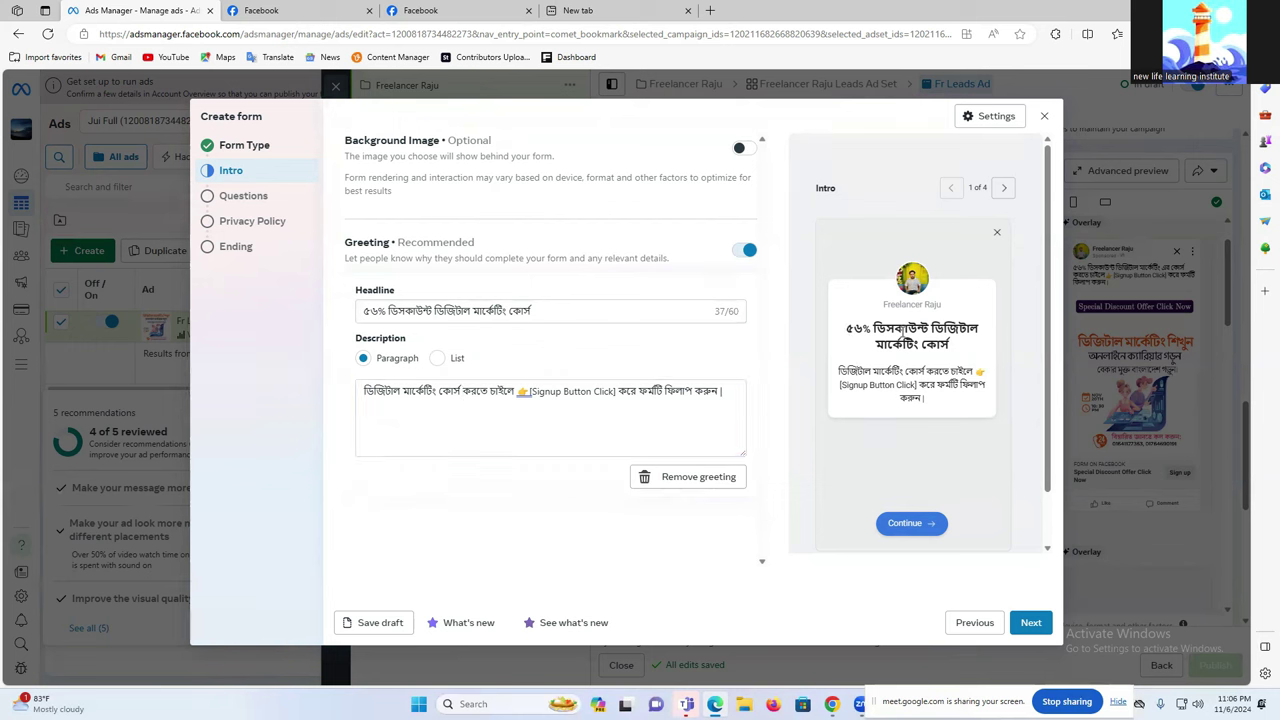
# Review the greeting's headline and description in the form preview and check the prefill information page.
pyautogui.tripleClick(905, 332)
pyautogui.doubleClick(890, 372)
pyautogui.tripleClick(901, 384)
pyautogui.click(916, 392)
pyautogui.click(1002, 189)
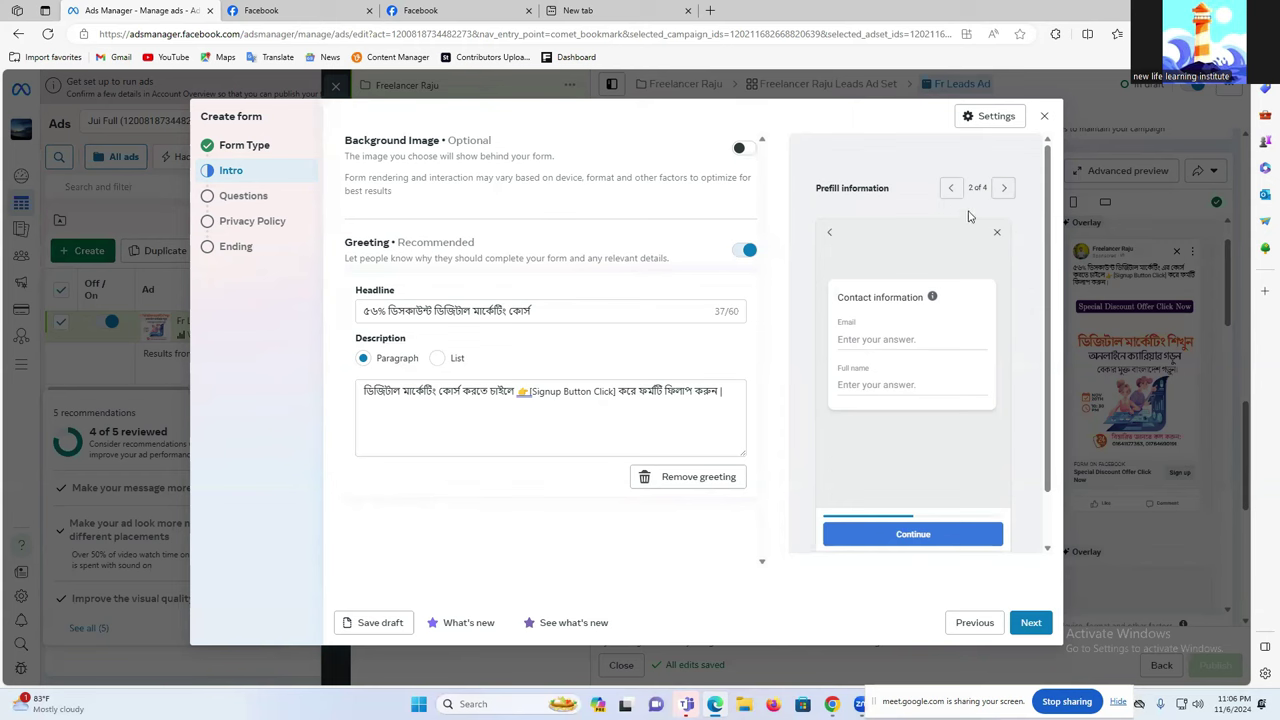
pyautogui.click(951, 188)
# Turn on the form's background image and upload Screenshot_38 from the Downloads folder.
pyautogui.click(740, 149)
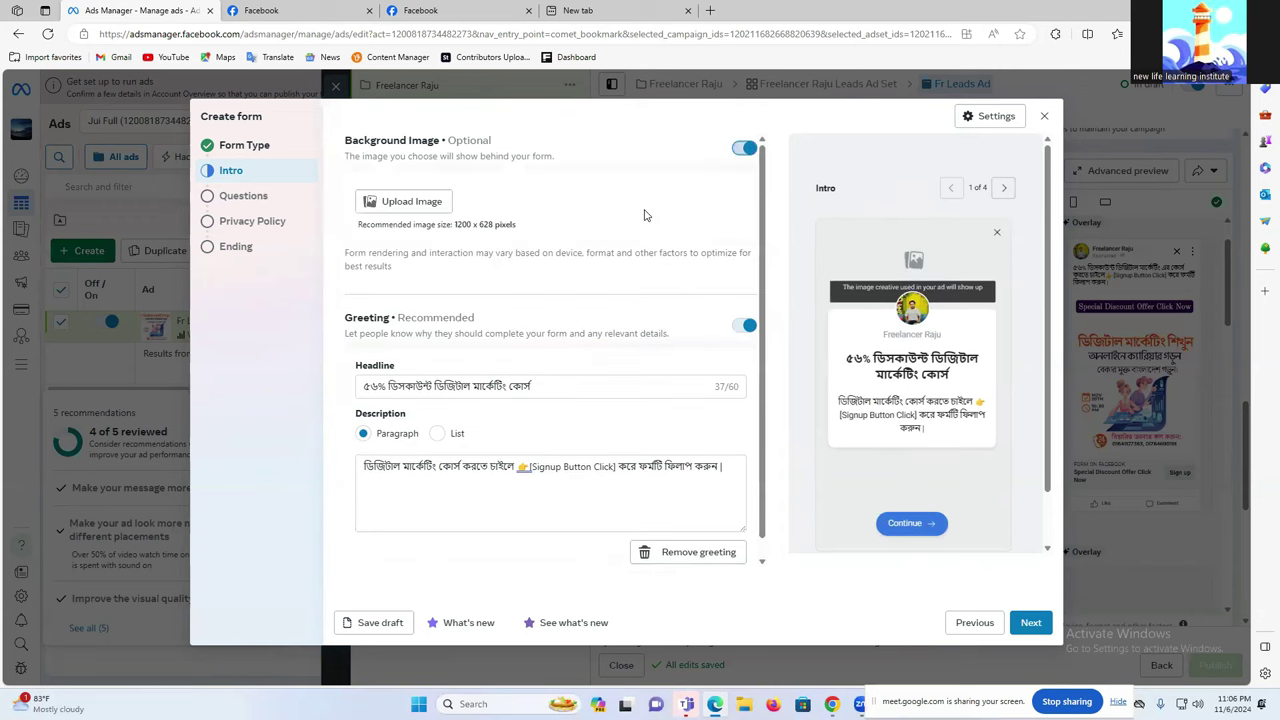
pyautogui.click(391, 204)
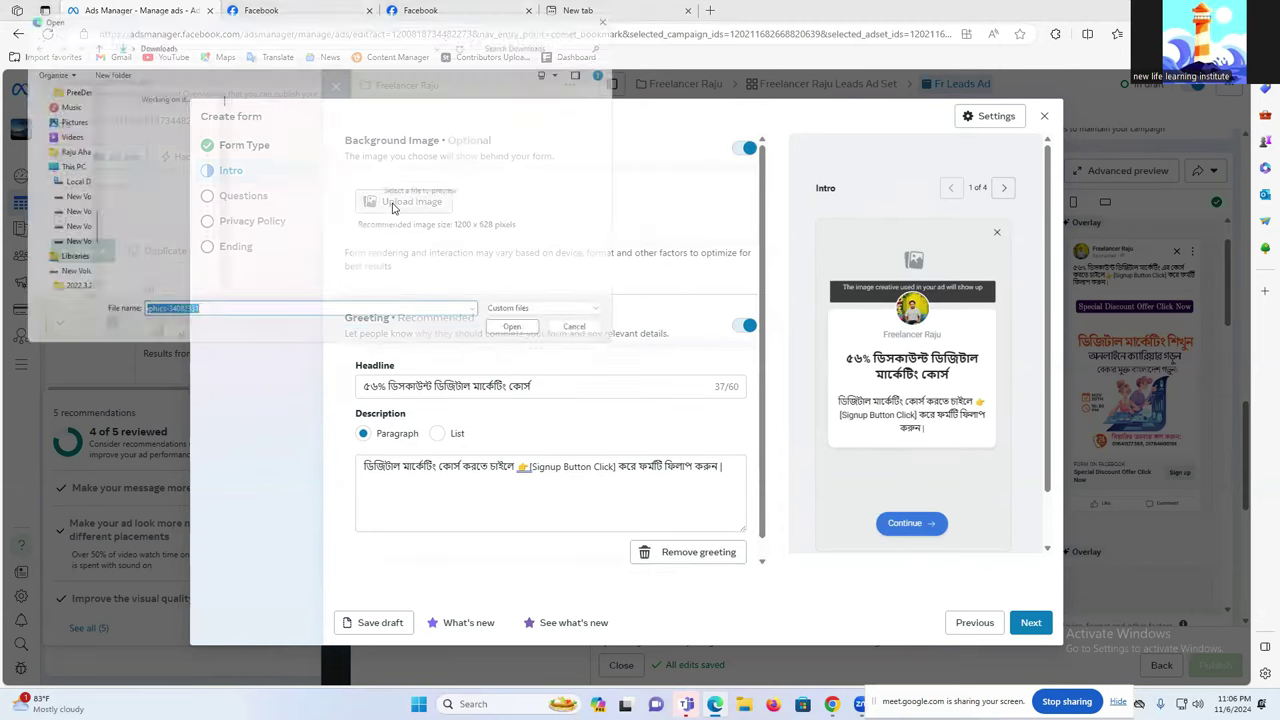
pyautogui.scroll(-5, 170, 215)
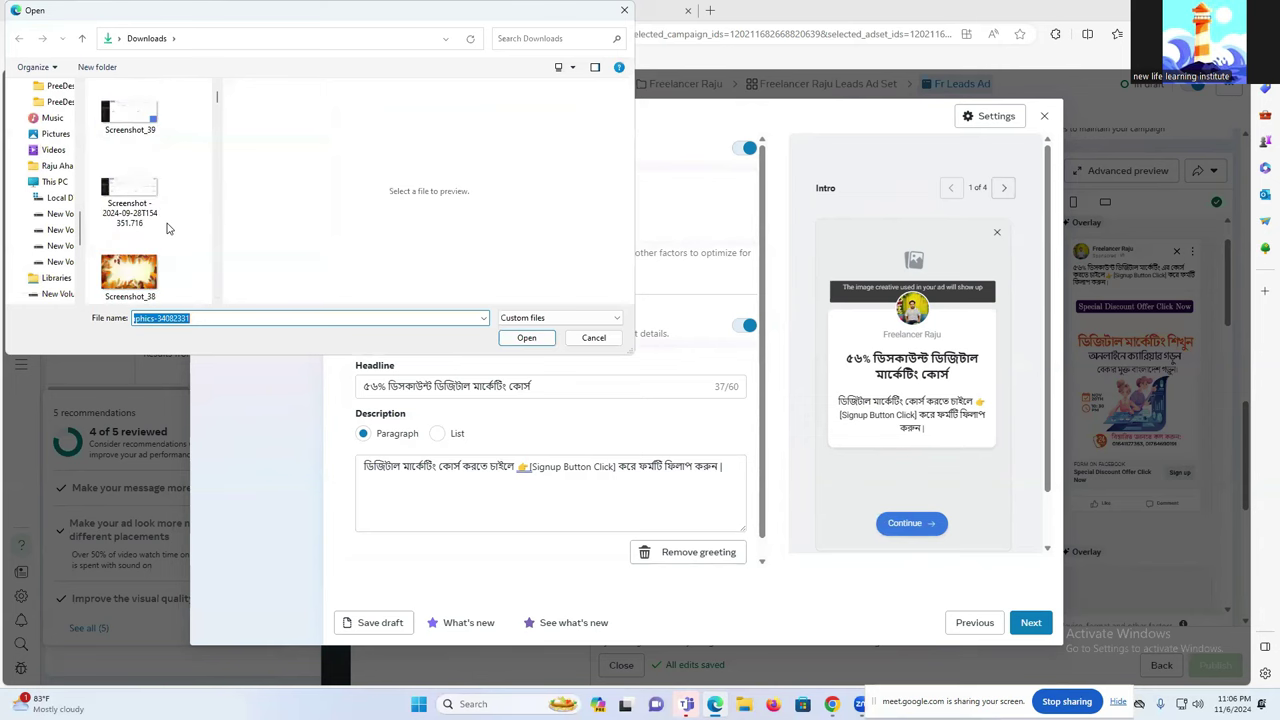
pyautogui.scroll(-1, 167, 229)
pyautogui.click(142, 187)
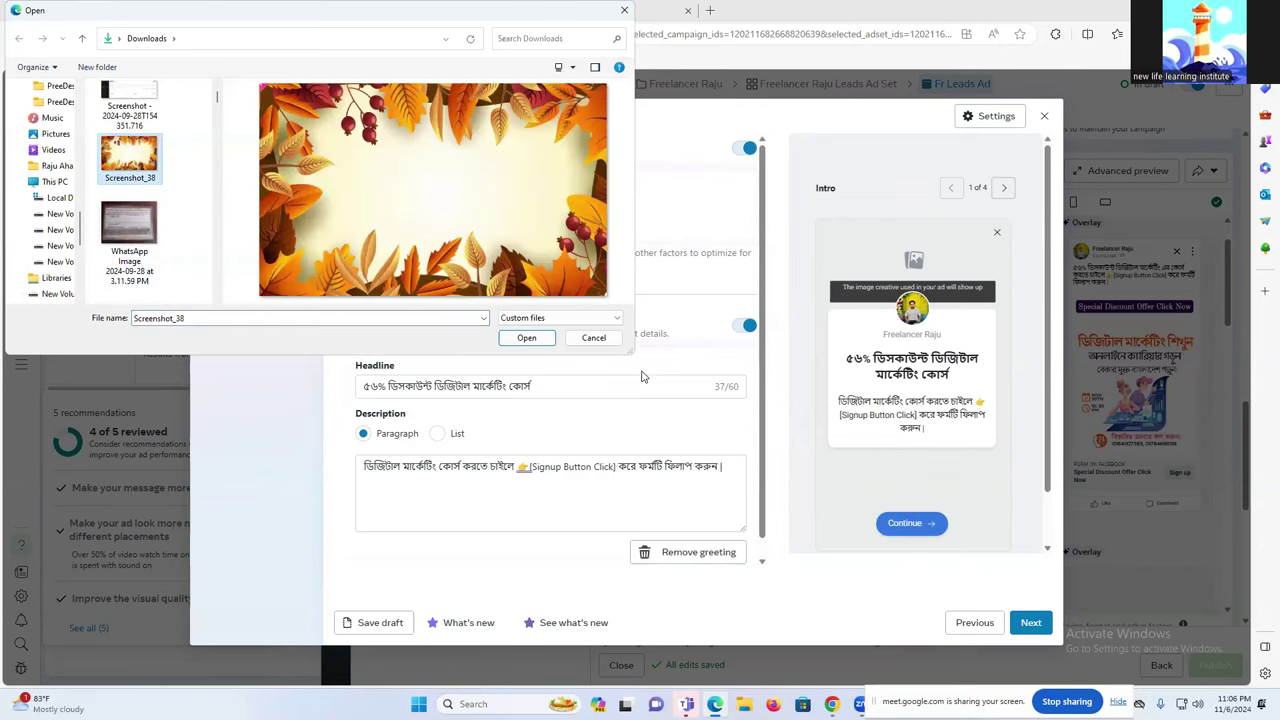
pyautogui.click(545, 342)
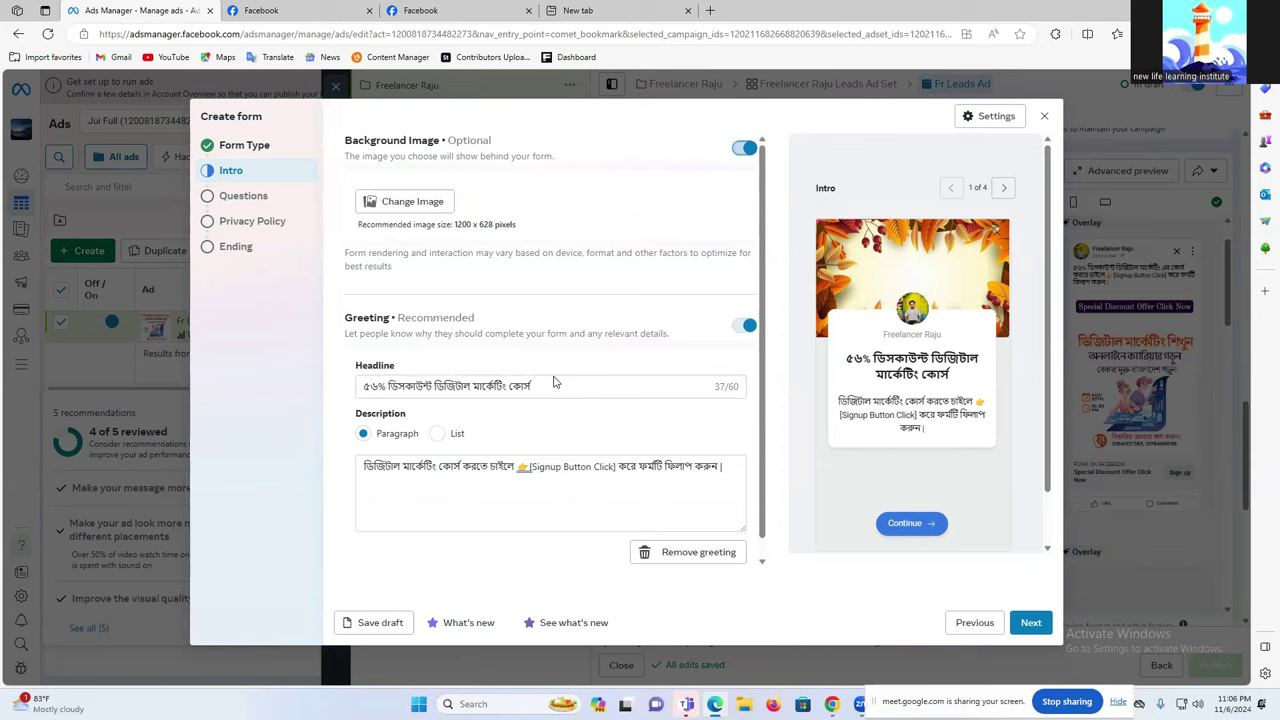
# Switch to Chrome, open canva.com in a new tab and open the recent "Copy of Blue White Modern Business" Instagram post design.
pyautogui.moveTo(831, 704)
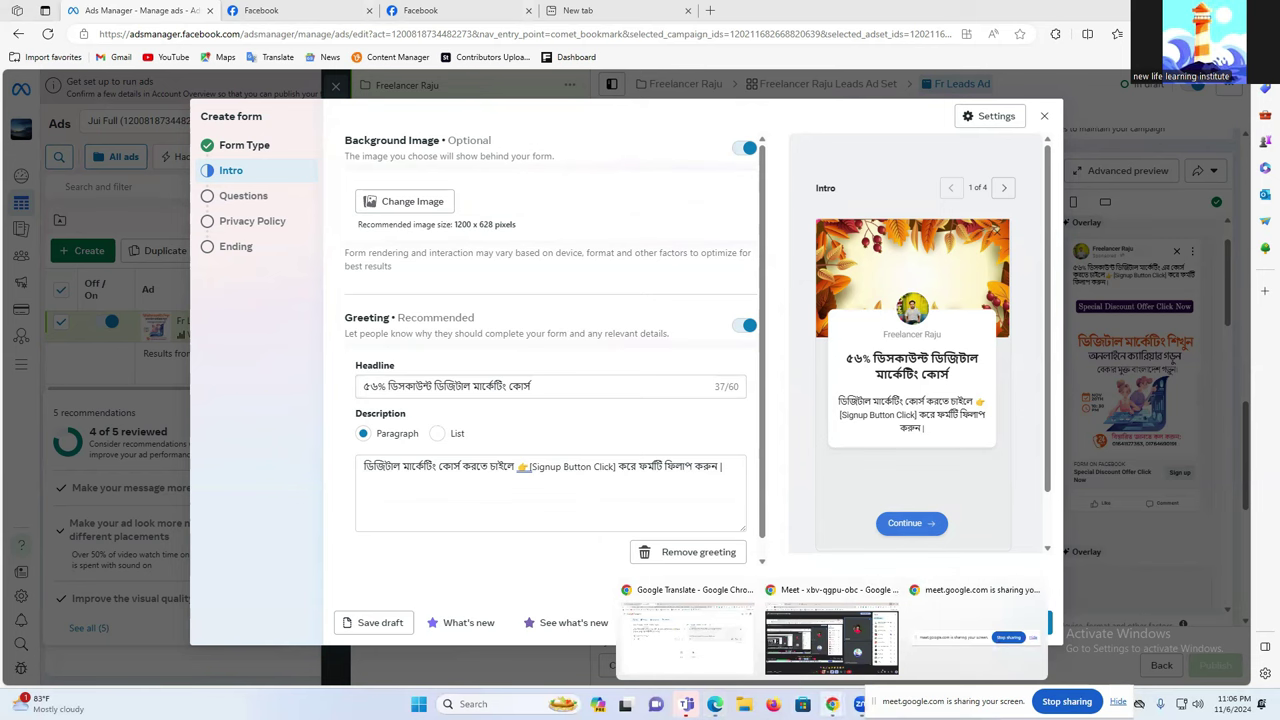
pyautogui.click(717, 646)
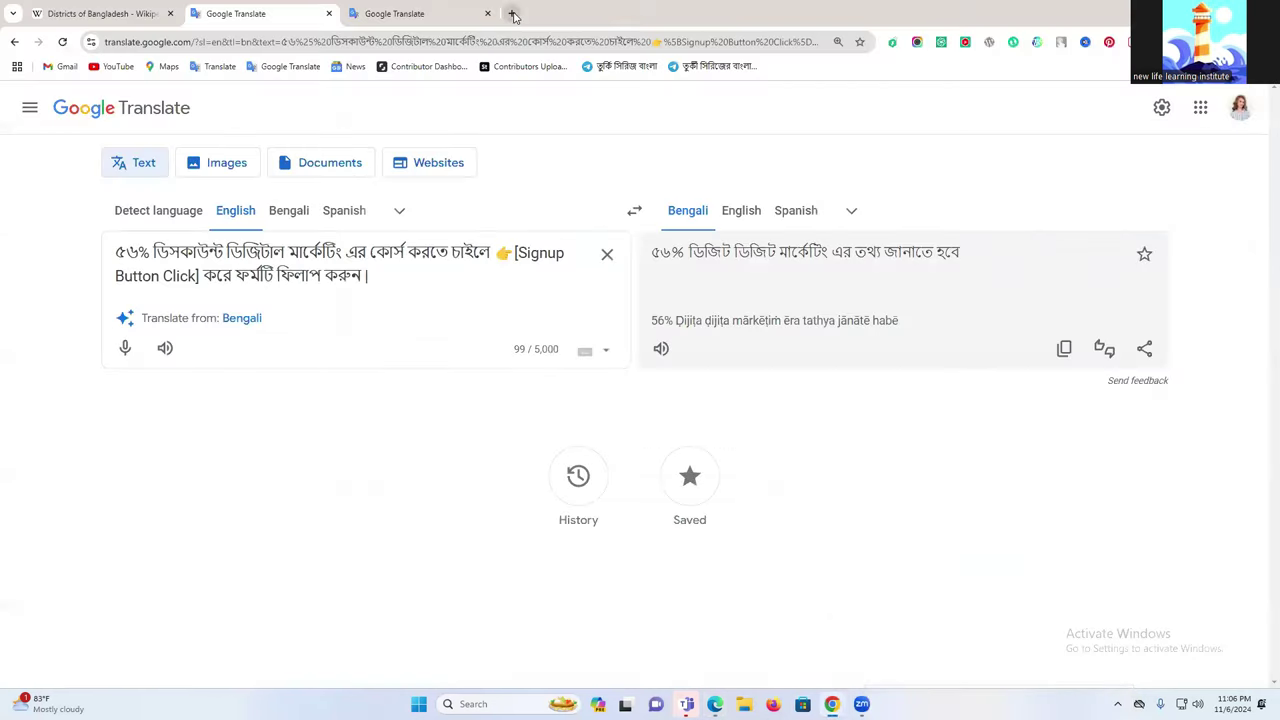
pyautogui.click(512, 14)
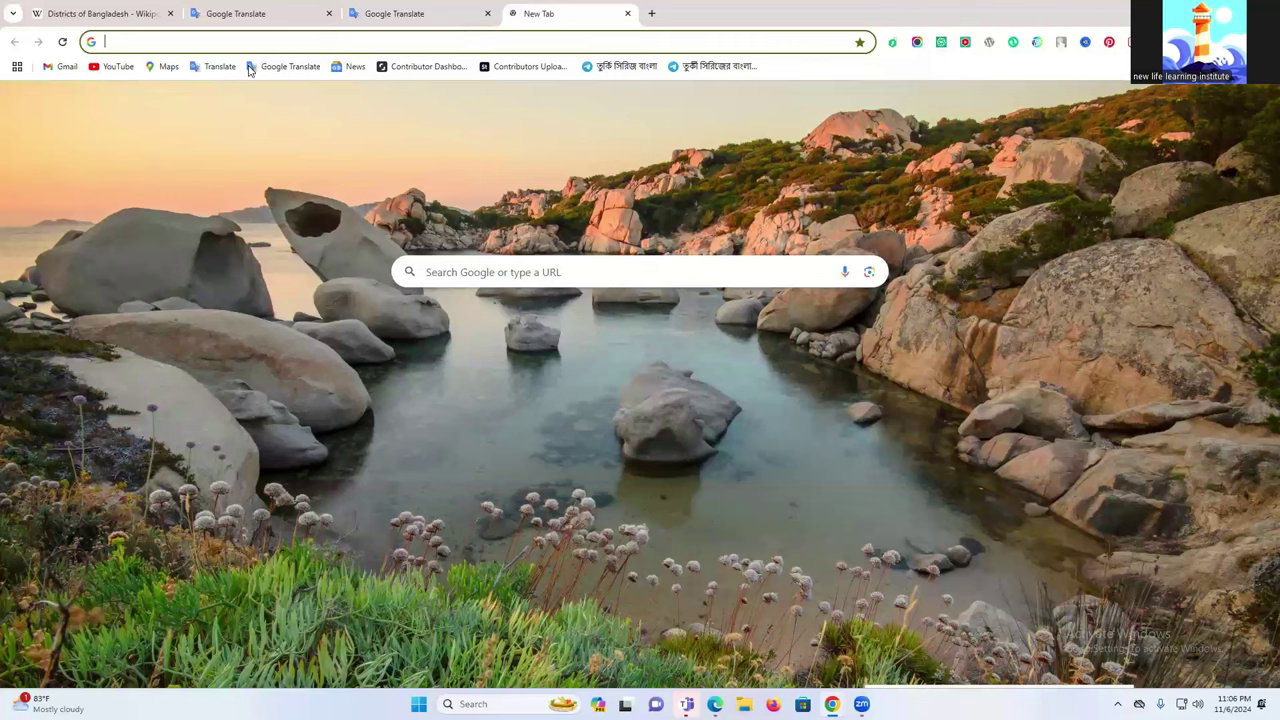
pyautogui.write('canva.com')
pyautogui.press('Return')
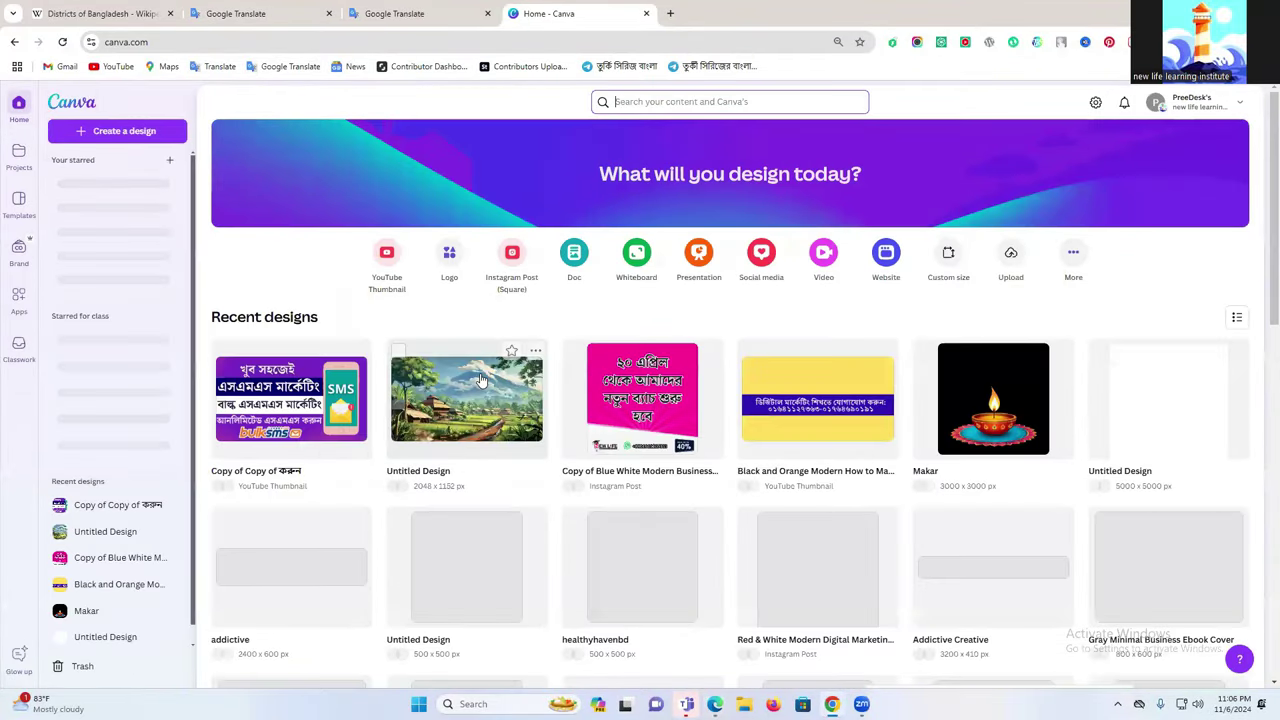
pyautogui.click(616, 407)
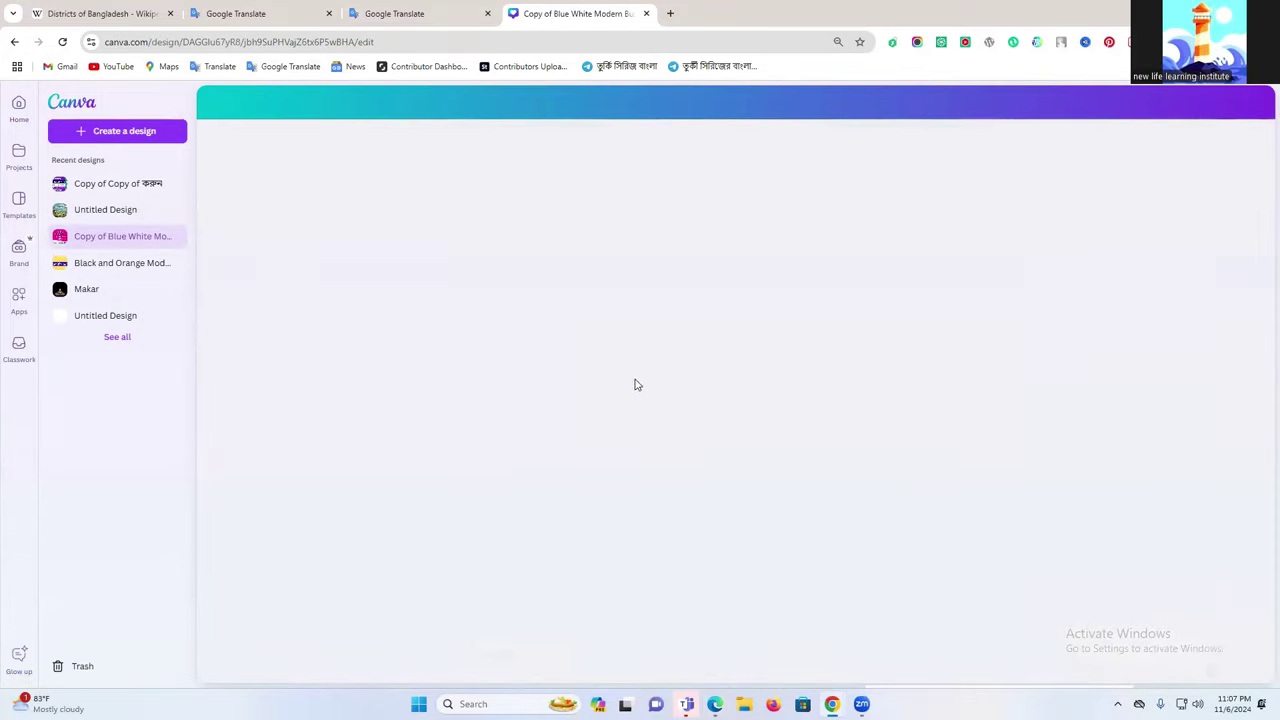
# Delete the final "Liceria & Co" page of the Canva design.
pyautogui.scroll(-20, 788, 414)
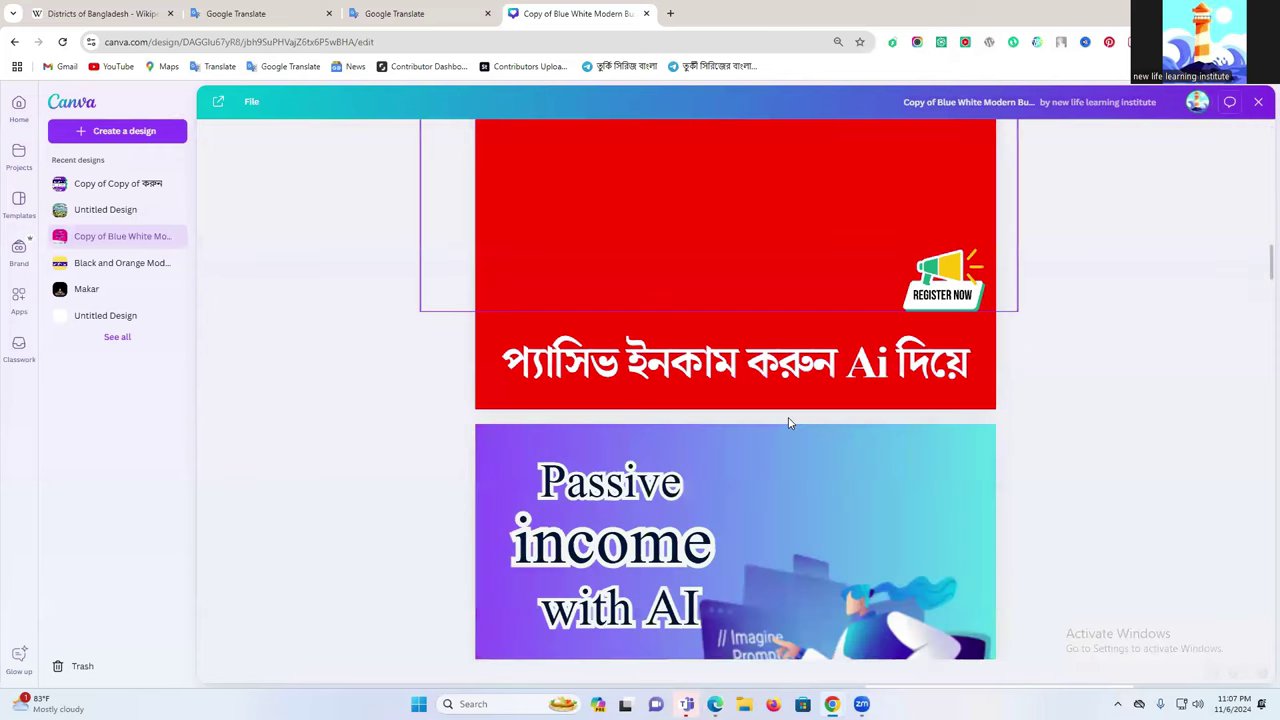
pyautogui.scroll(-15, 787, 424)
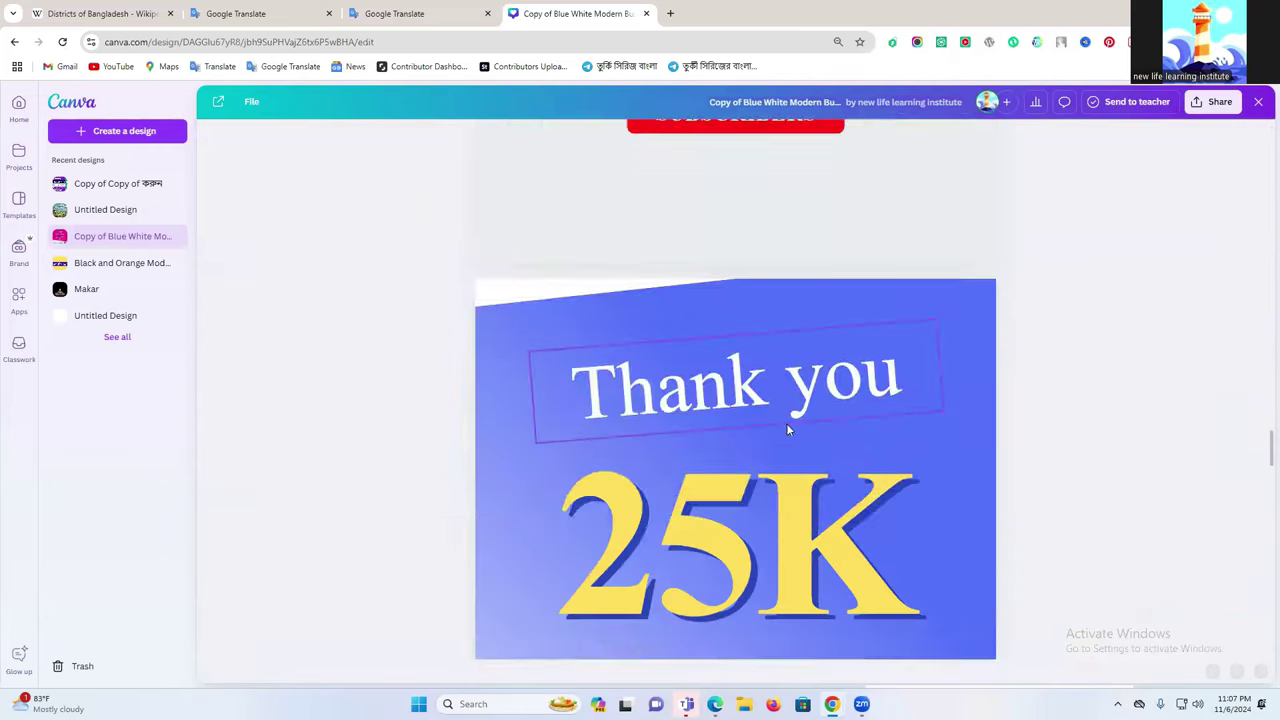
pyautogui.scroll(-5, 787, 443)
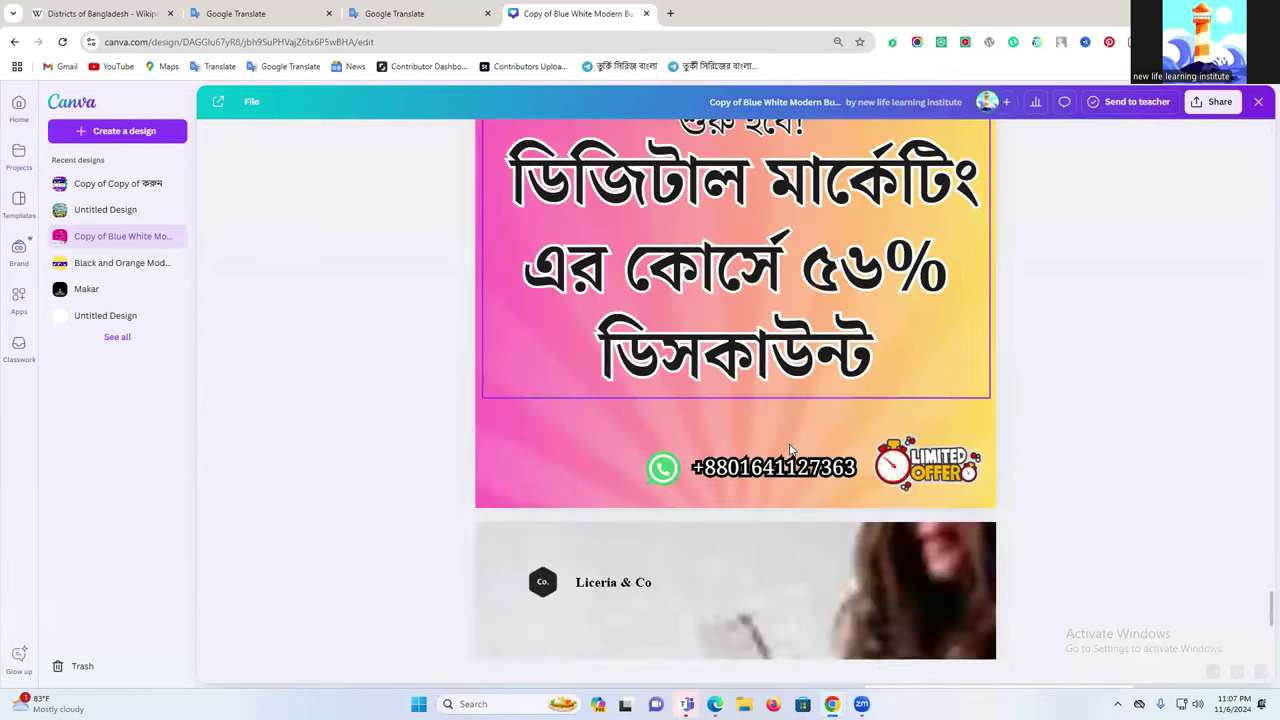
pyautogui.scroll(-3, 790, 443)
pyautogui.scroll(5, 790, 443)
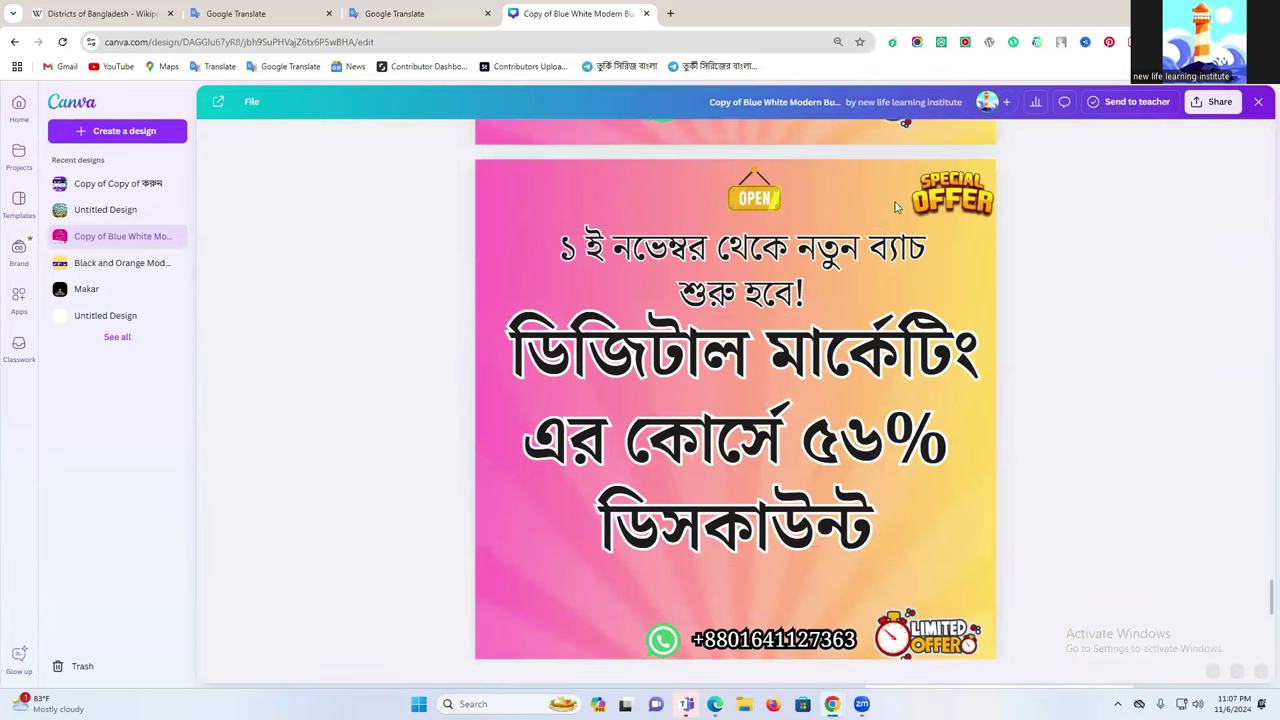
pyautogui.scroll(-5, 957, 243)
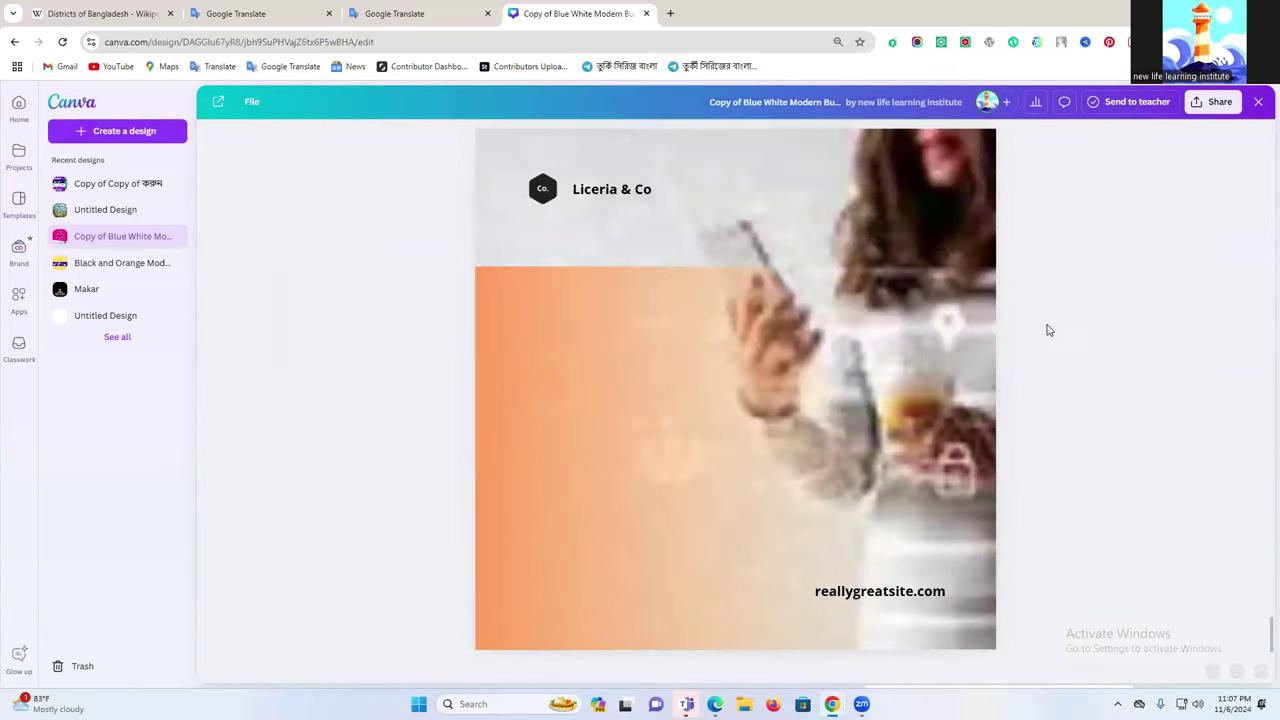
pyautogui.scroll(2, 1048, 330)
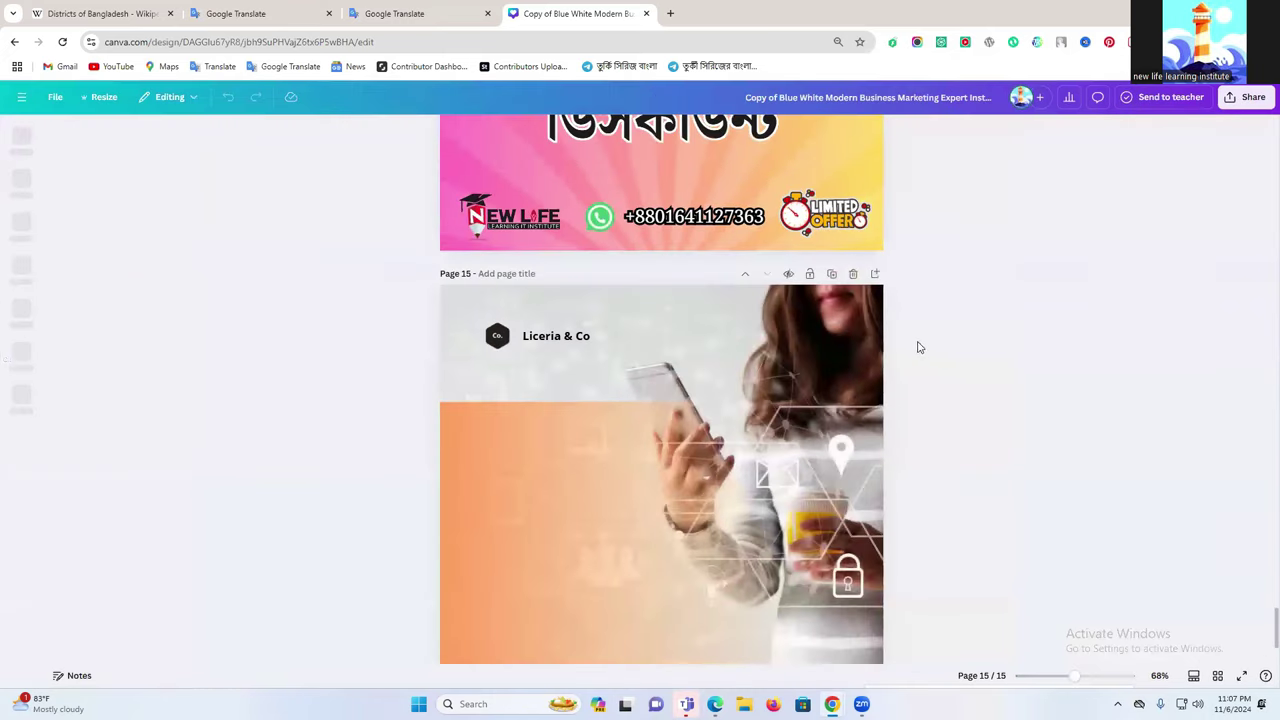
pyautogui.click(853, 274)
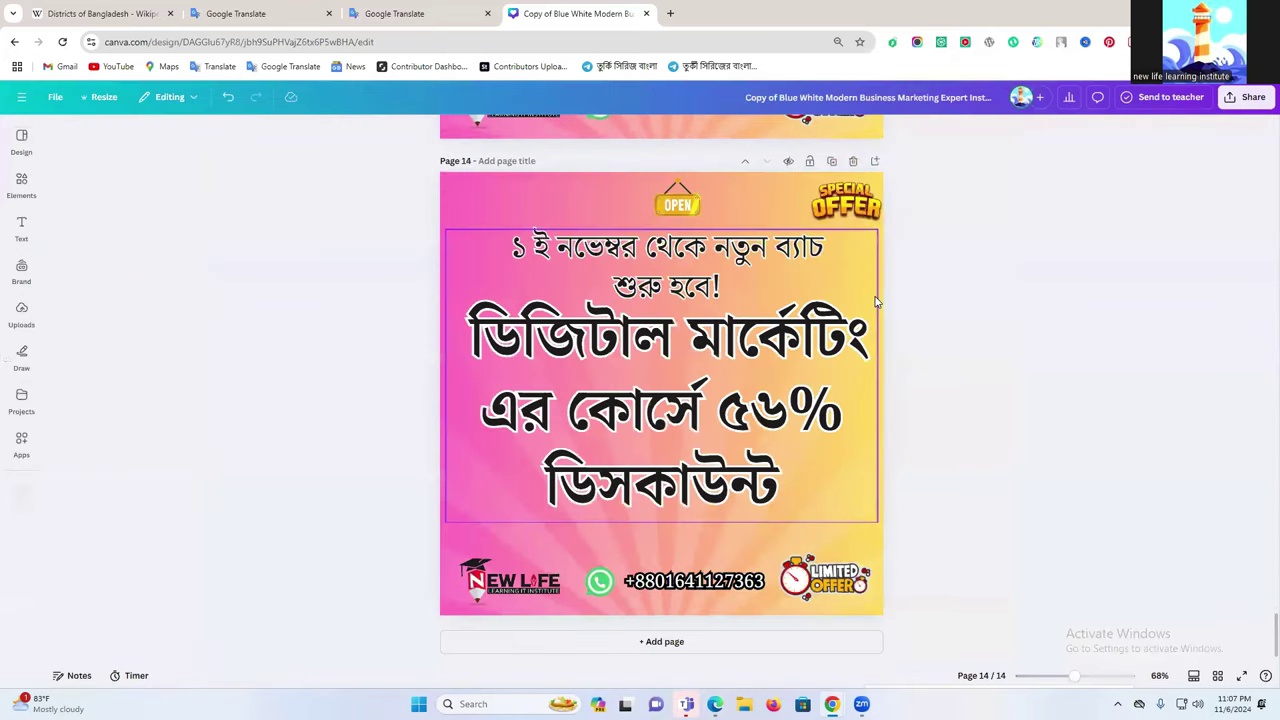
# Download only page 14, the 56% digital marketing discount poster, as a PNG.
pyautogui.scroll(2, 875, 301)
pyautogui.click(1245, 97)
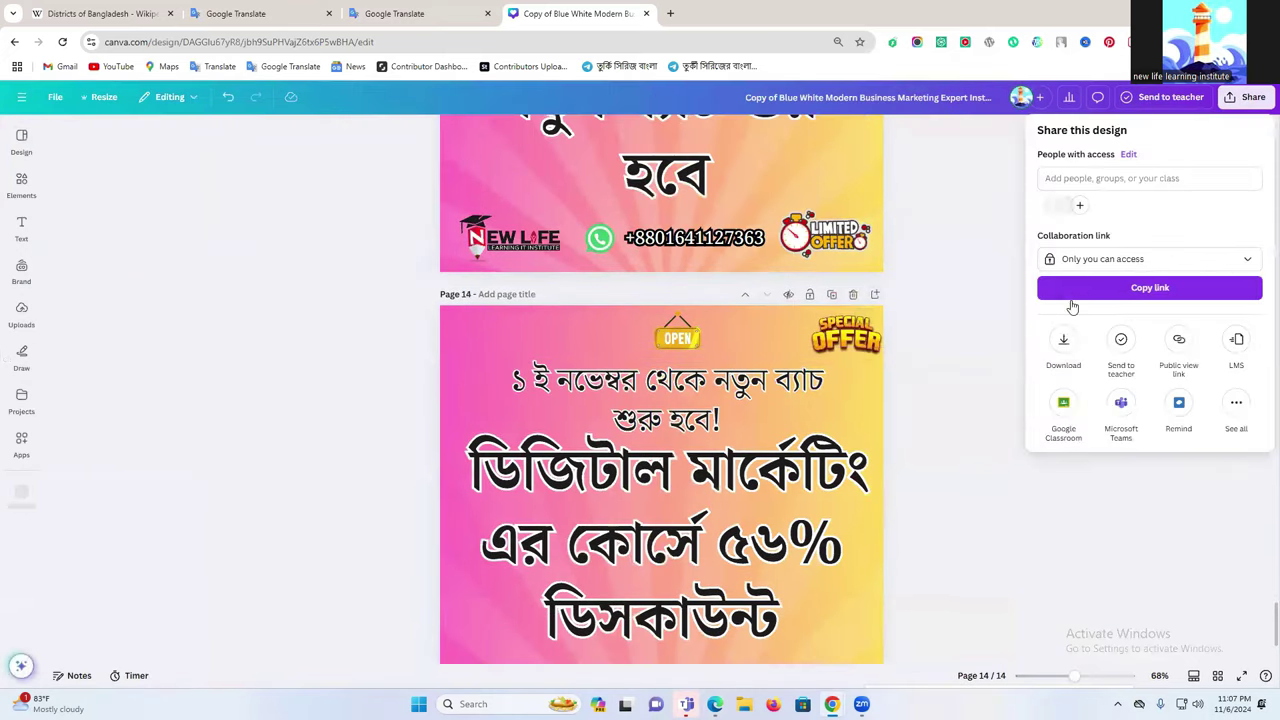
pyautogui.click(1066, 352)
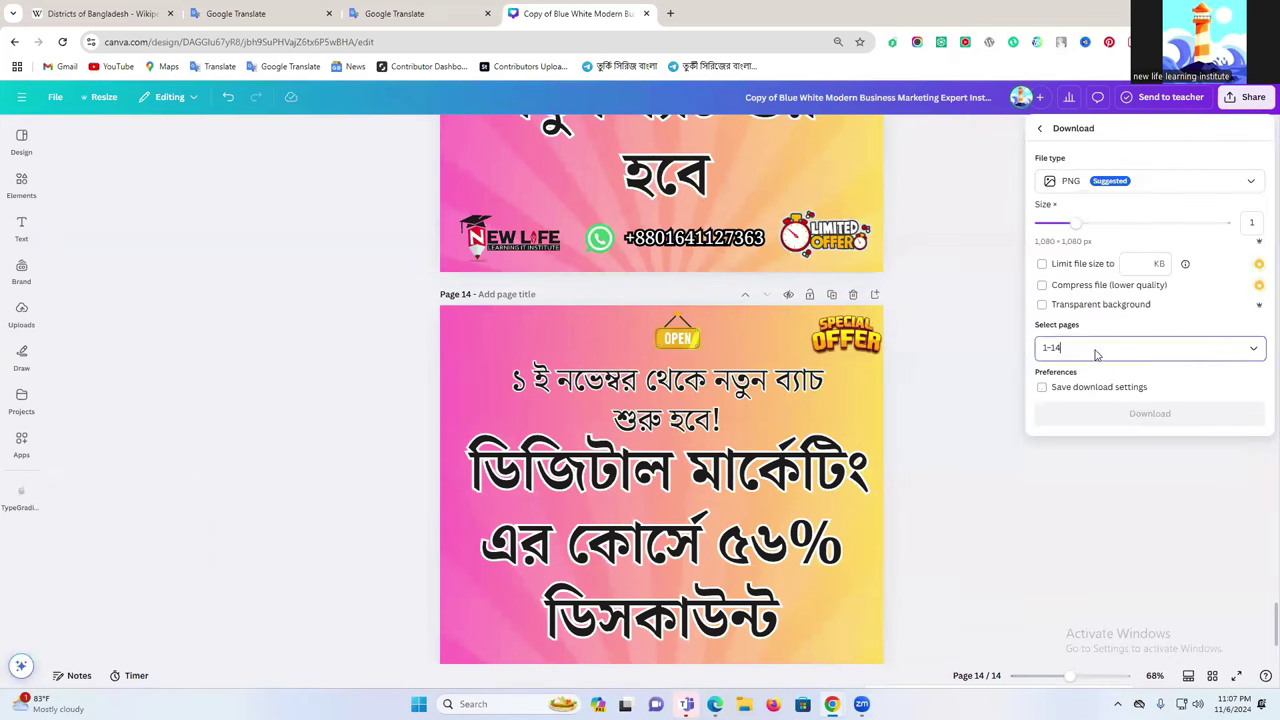
pyautogui.click(1081, 349)
pyautogui.click(1086, 383)
pyautogui.scroll(-5, 1177, 457)
pyautogui.click(1126, 493)
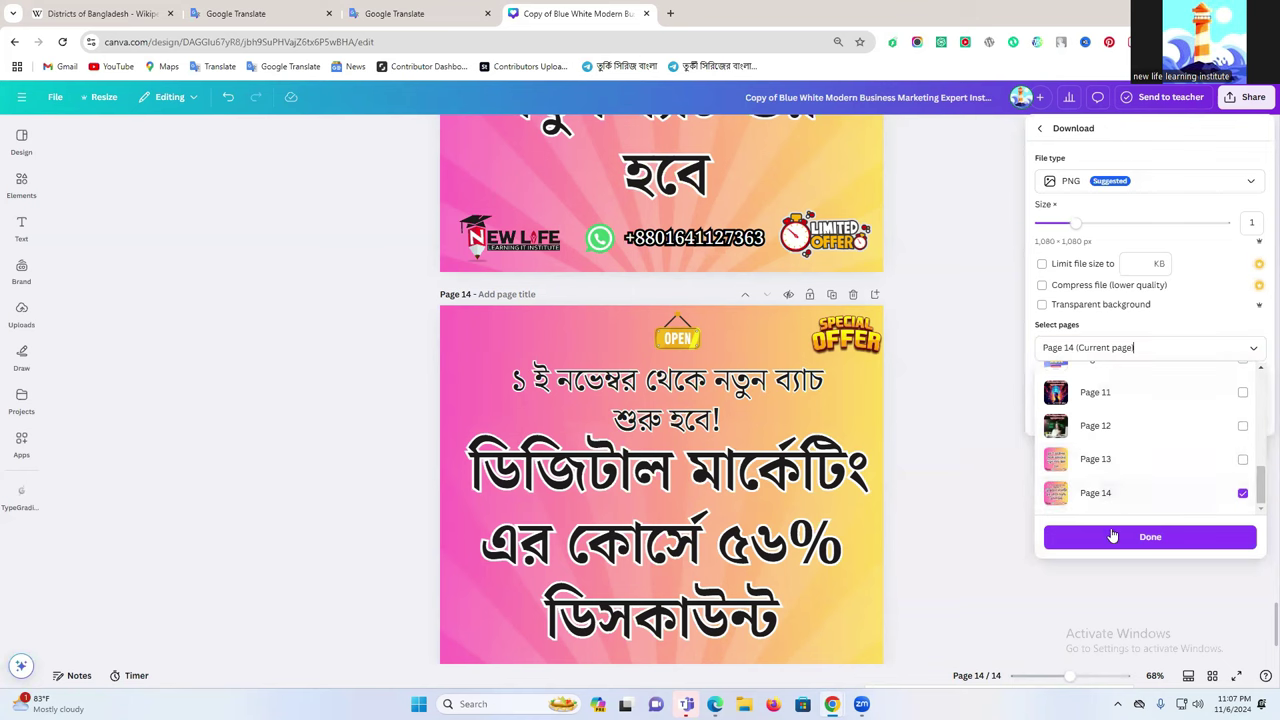
pyautogui.click(1111, 534)
pyautogui.click(1148, 415)
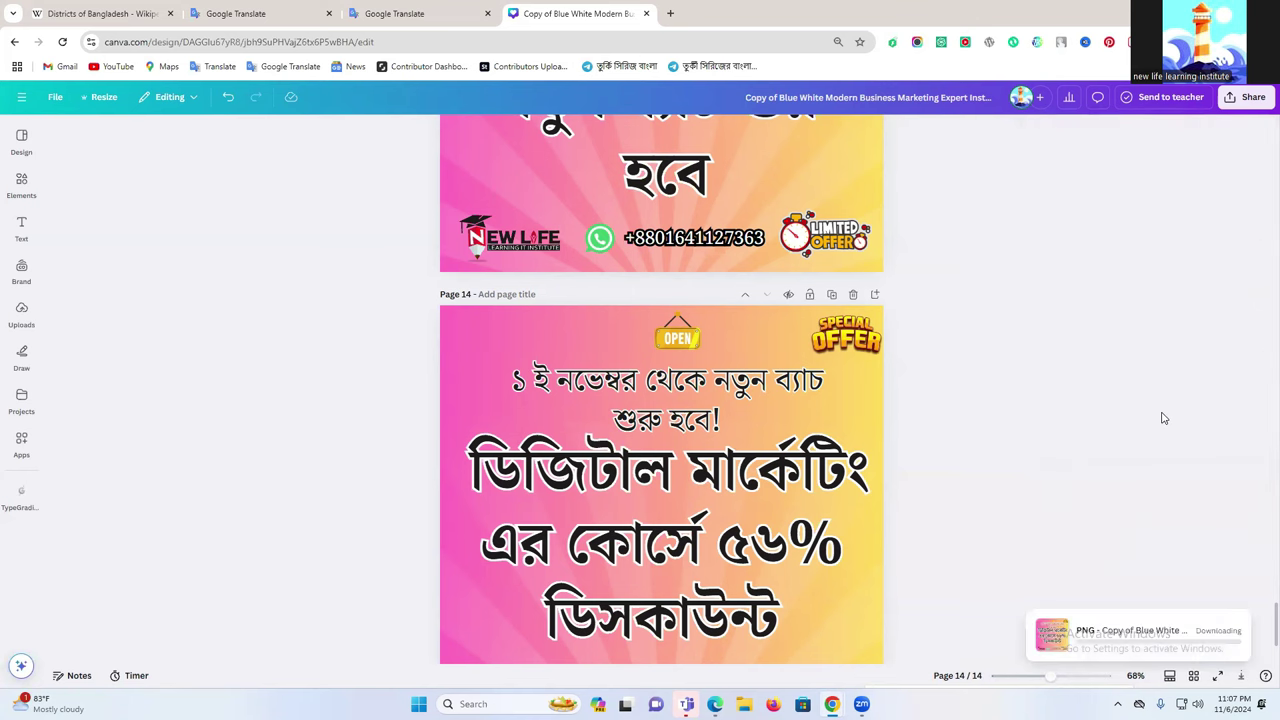
# Duplicate page 14 and delete the batch announcement and the course discount text from the copy.
pyautogui.scroll(-2, 923, 414)
pyautogui.click(832, 162)
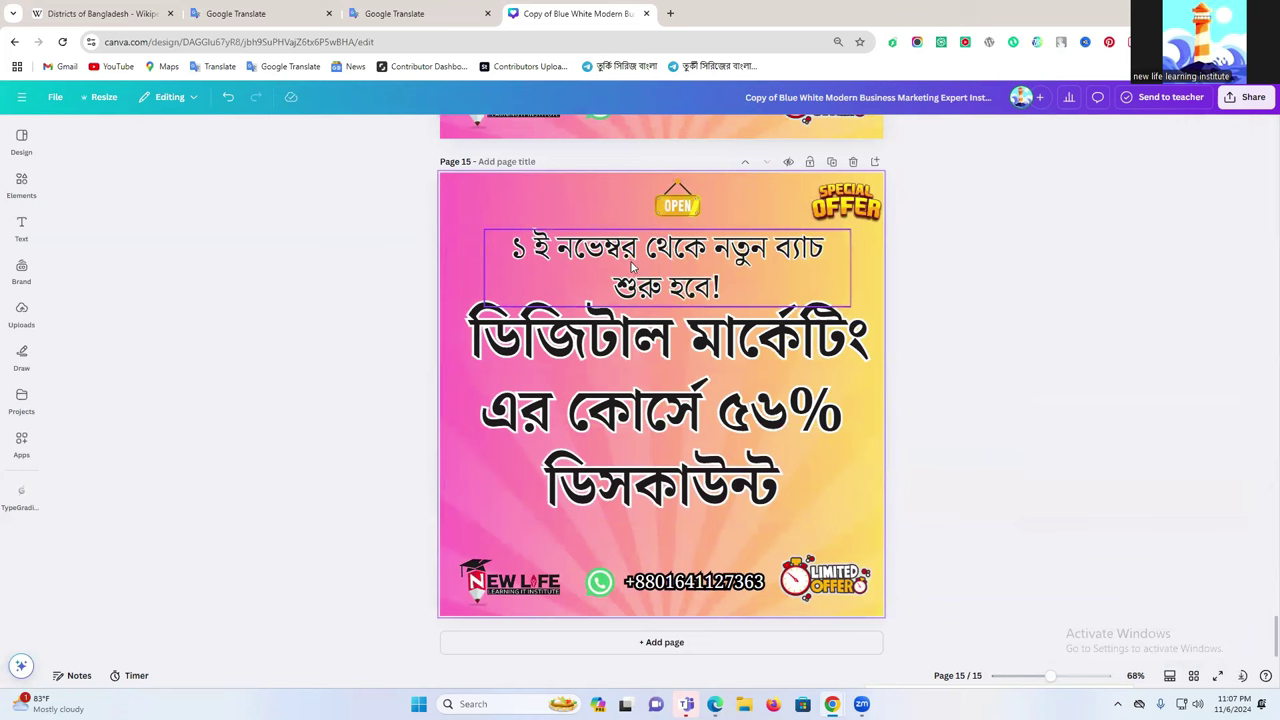
pyautogui.click(753, 295)
pyautogui.press('Delete')
pyautogui.click(762, 405)
pyautogui.press('Delete')
# Move the Special Offer graphic to the middle of page 15, enlarge it and take the Open sign off the page.
pyautogui.moveTo(855, 207); pyautogui.dragTo(854, 481)
pyautogui.moveTo(700, 400); pyautogui.dragTo(648, 385)
pyautogui.moveTo(684, 205); pyautogui.dragTo(1120, 288)
# Download only page 15, the Special Offer design, as a PNG.
pyautogui.click(1237, 108)
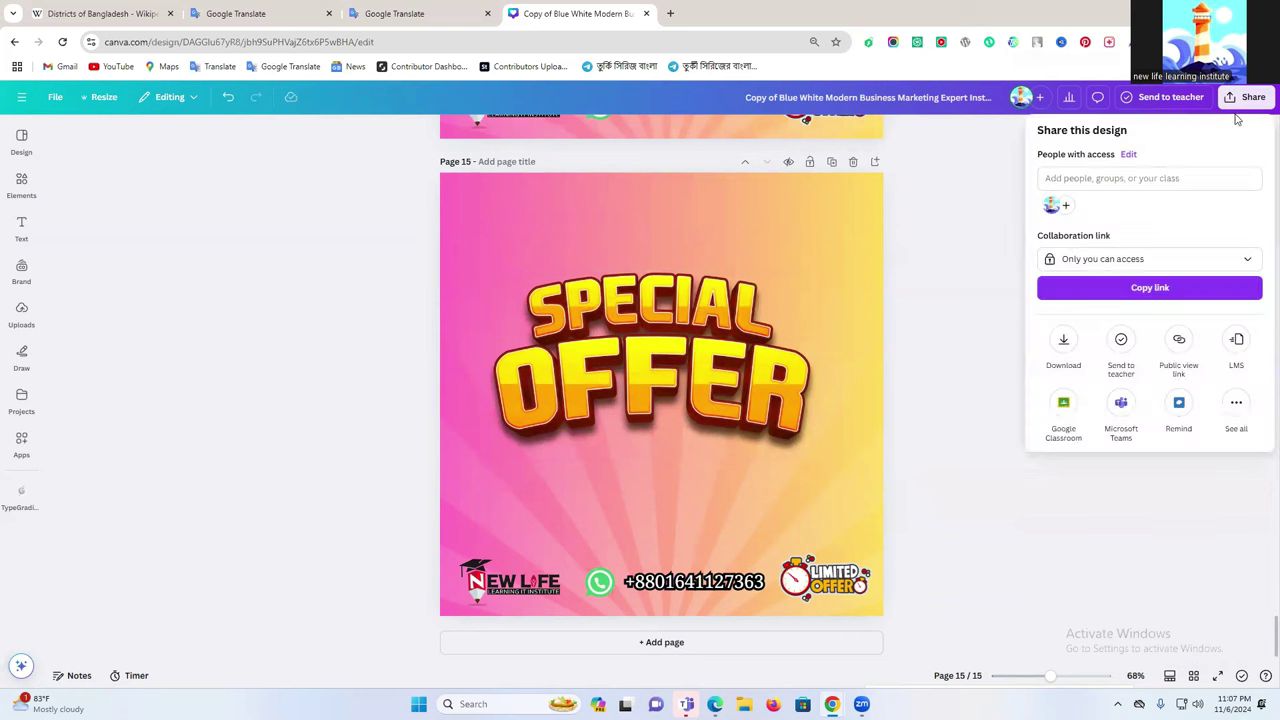
pyautogui.click(1060, 343)
pyautogui.click(1127, 349)
pyautogui.click(1137, 385)
pyautogui.scroll(-5, 1177, 457)
pyautogui.click(1132, 491)
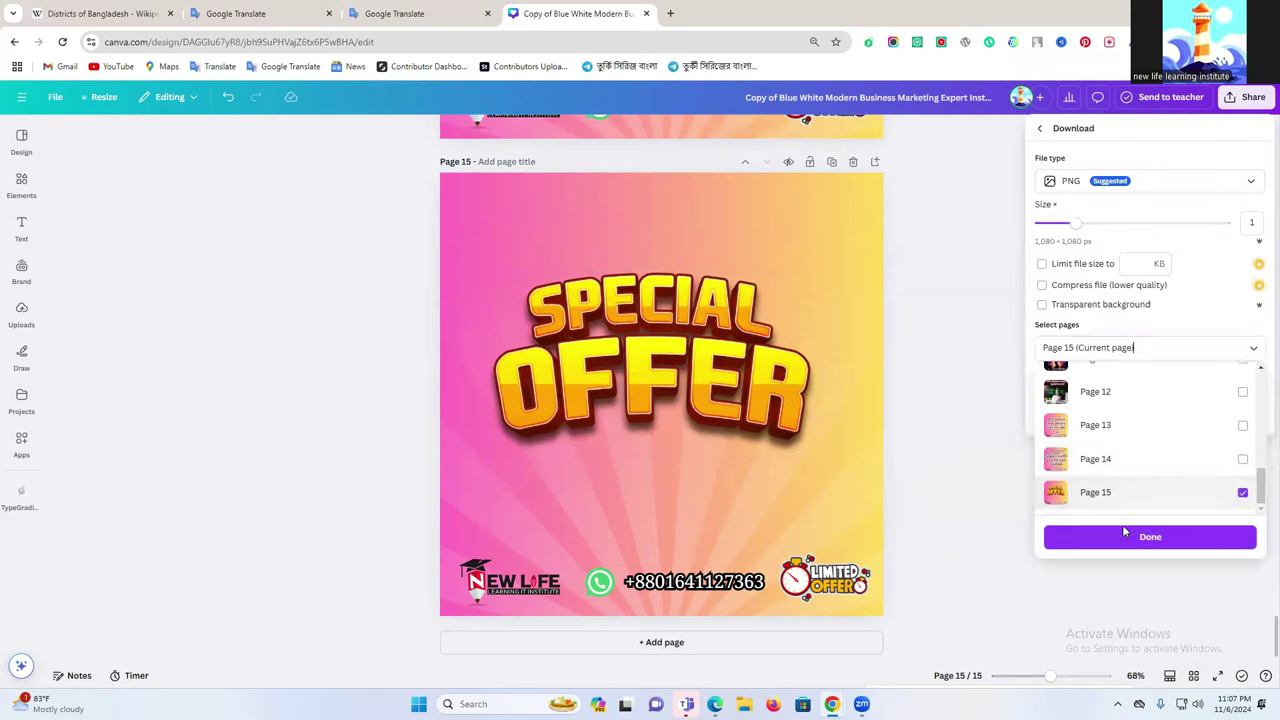
pyautogui.click(1126, 532)
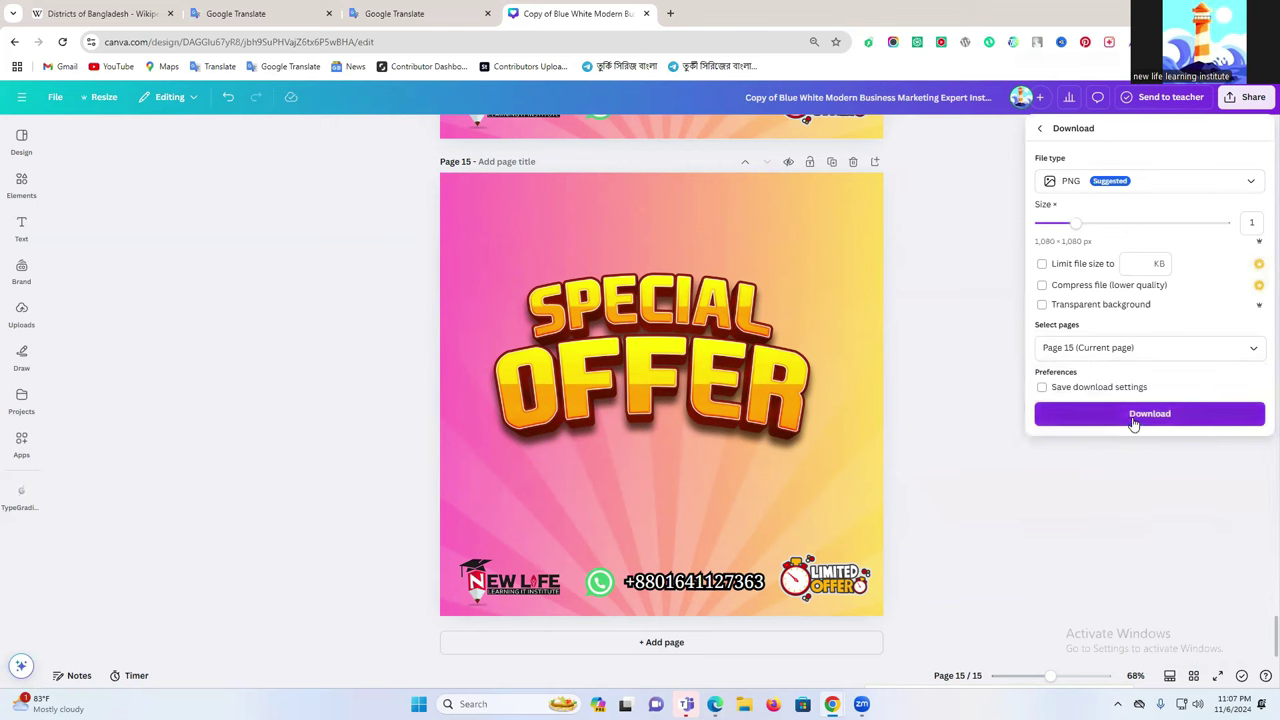
pyautogui.click(1100, 417)
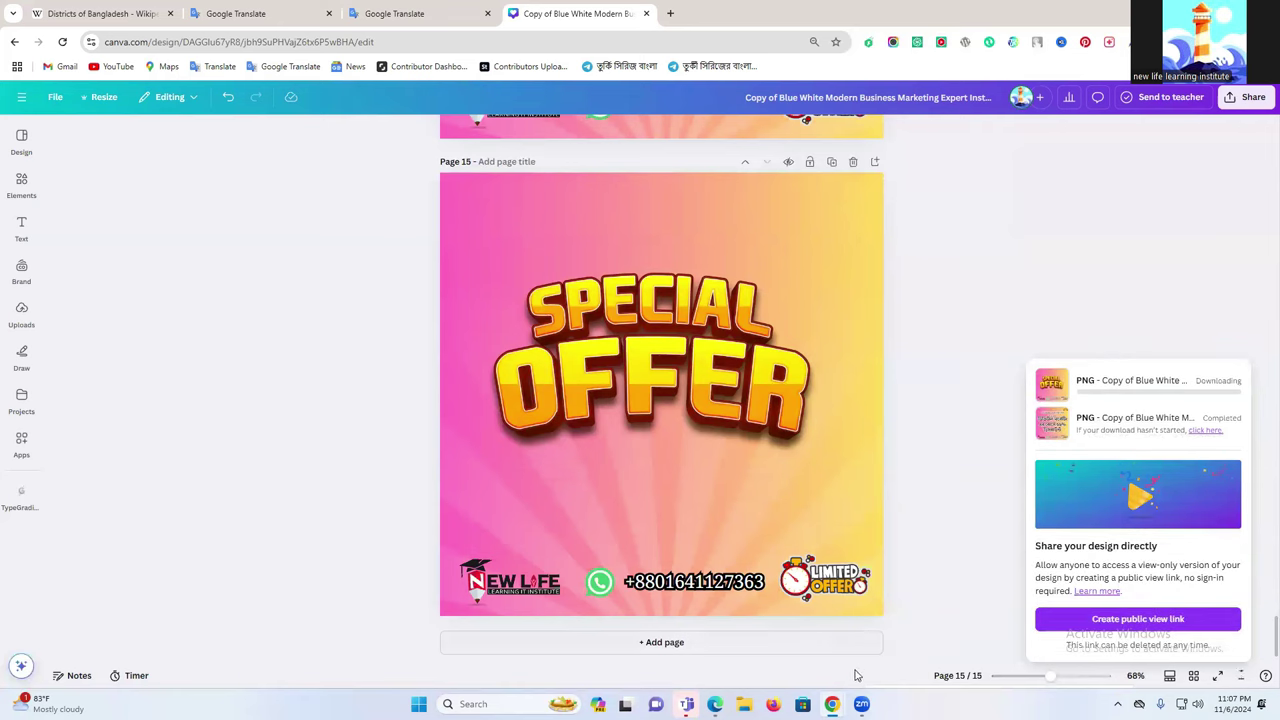
# Return to Ads Manager in Edge and replace the form's background image with the downloaded Bengali course discount poster.
pyautogui.click(715, 704)
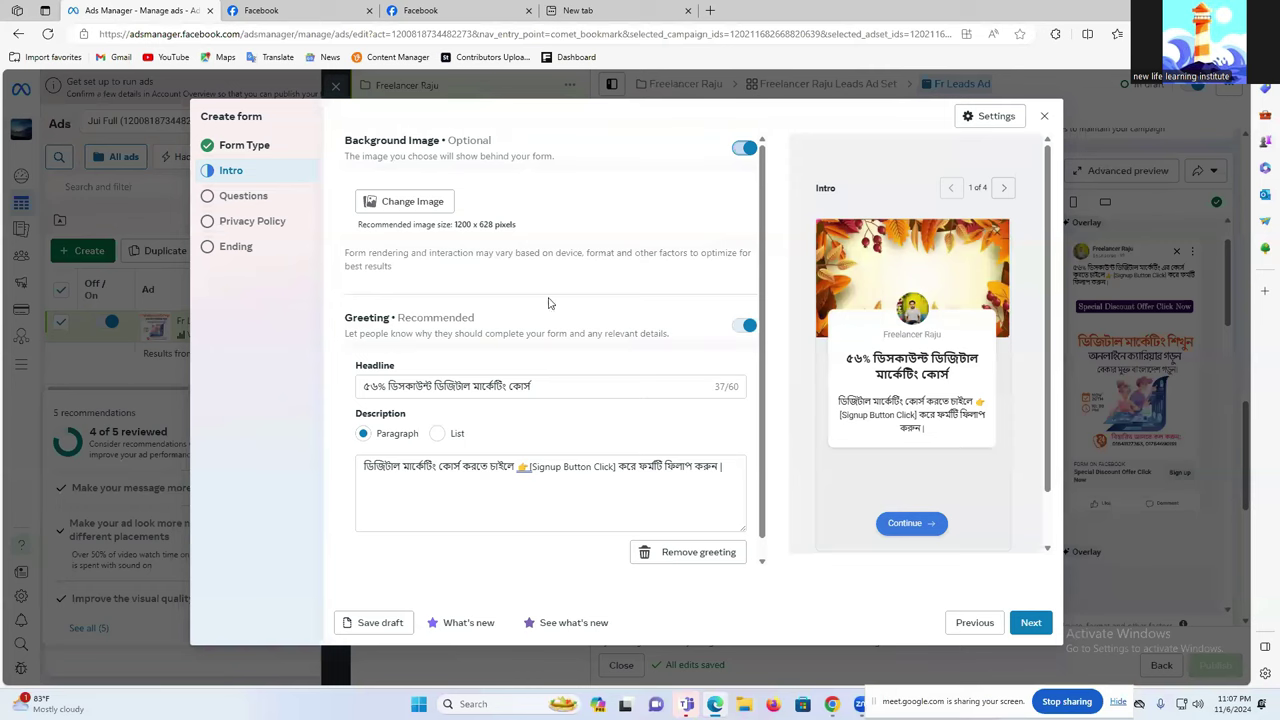
pyautogui.click(410, 202)
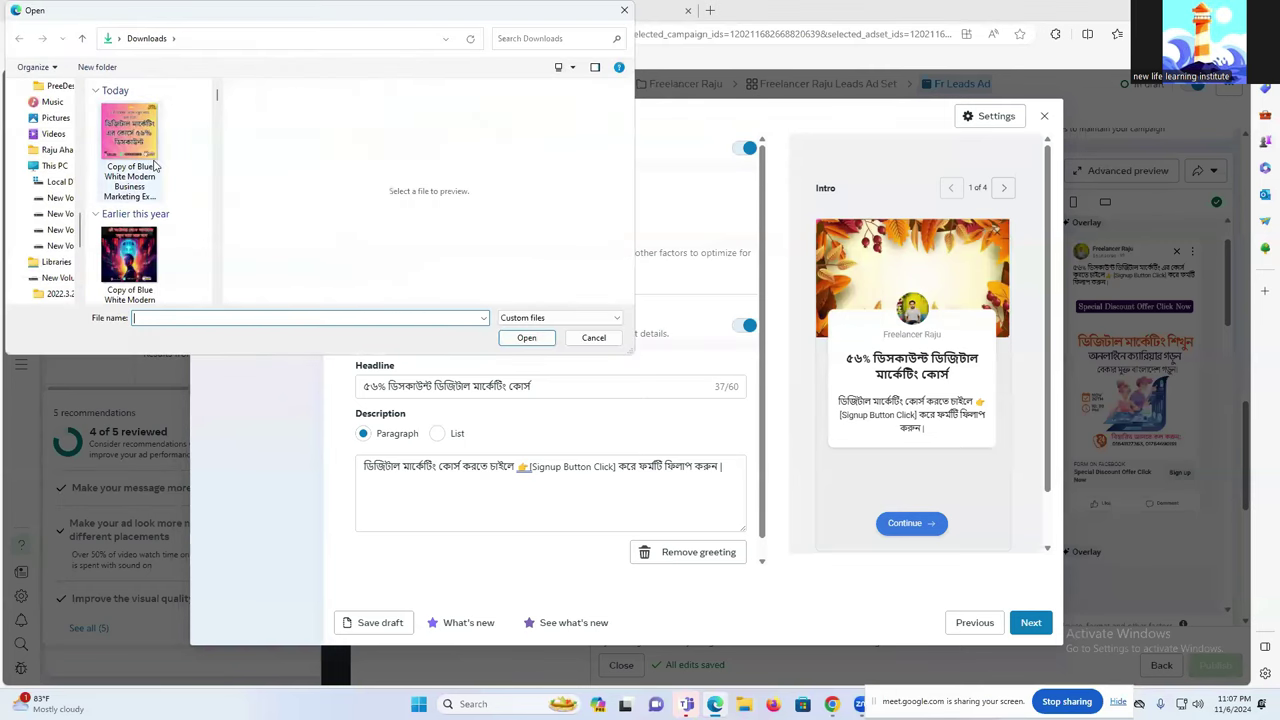
pyautogui.click(132, 146)
pyautogui.click(528, 337)
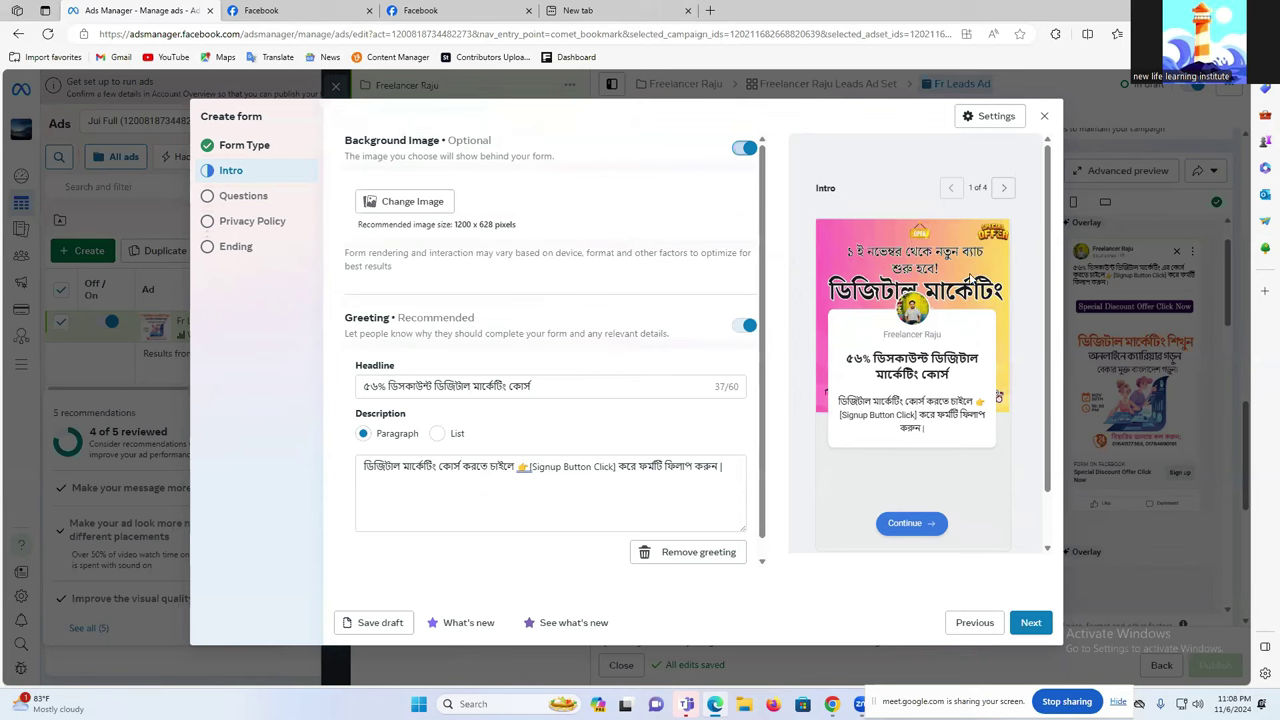
# Change the form's background image to the downloaded Special Offer design.
pyautogui.click(412, 201)
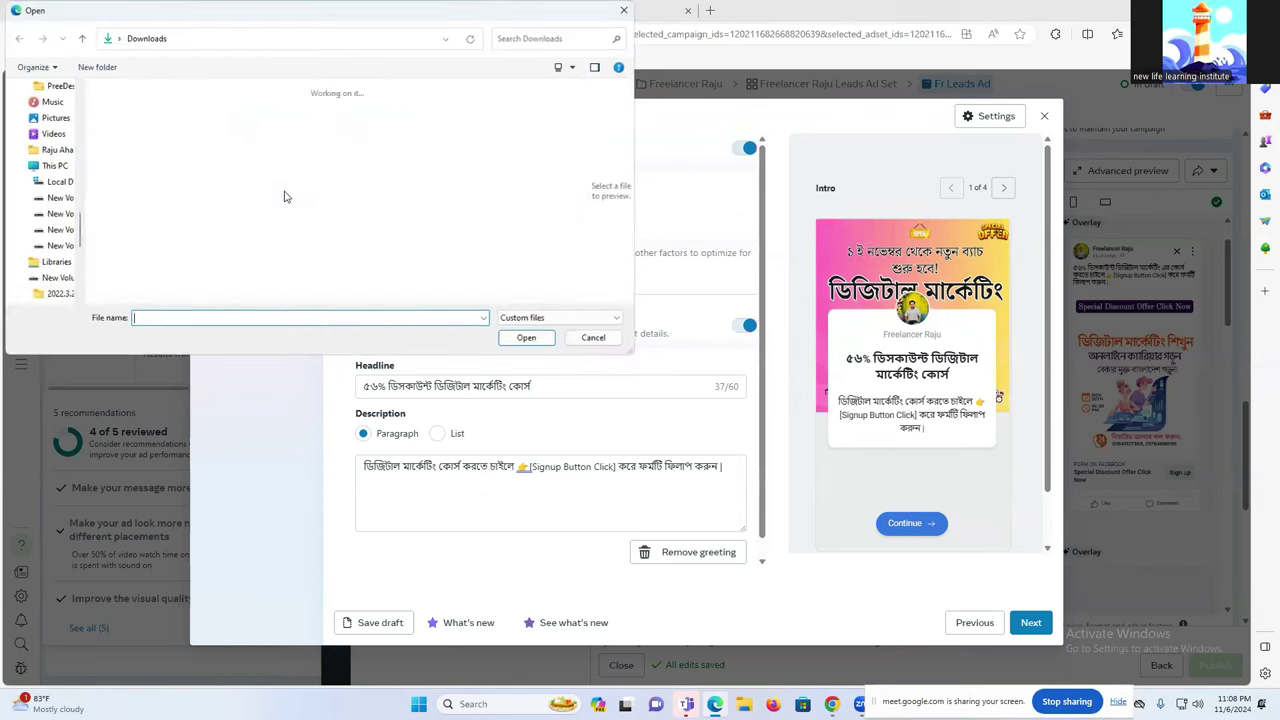
pyautogui.click(129, 150)
pyautogui.click(545, 339)
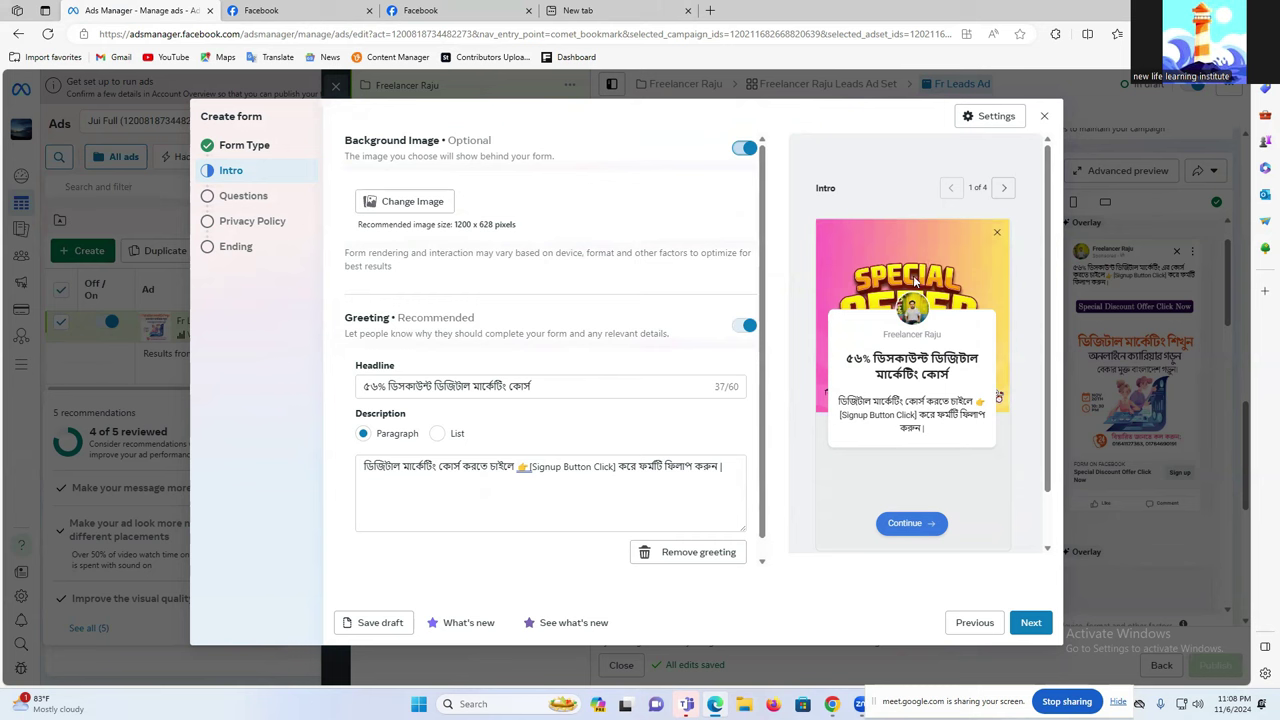
# Switch to the Canva design in Chrome and delete the logo, WhatsApp icon, phone number and Limited Offer badge from page 15.
pyautogui.moveTo(832, 704)
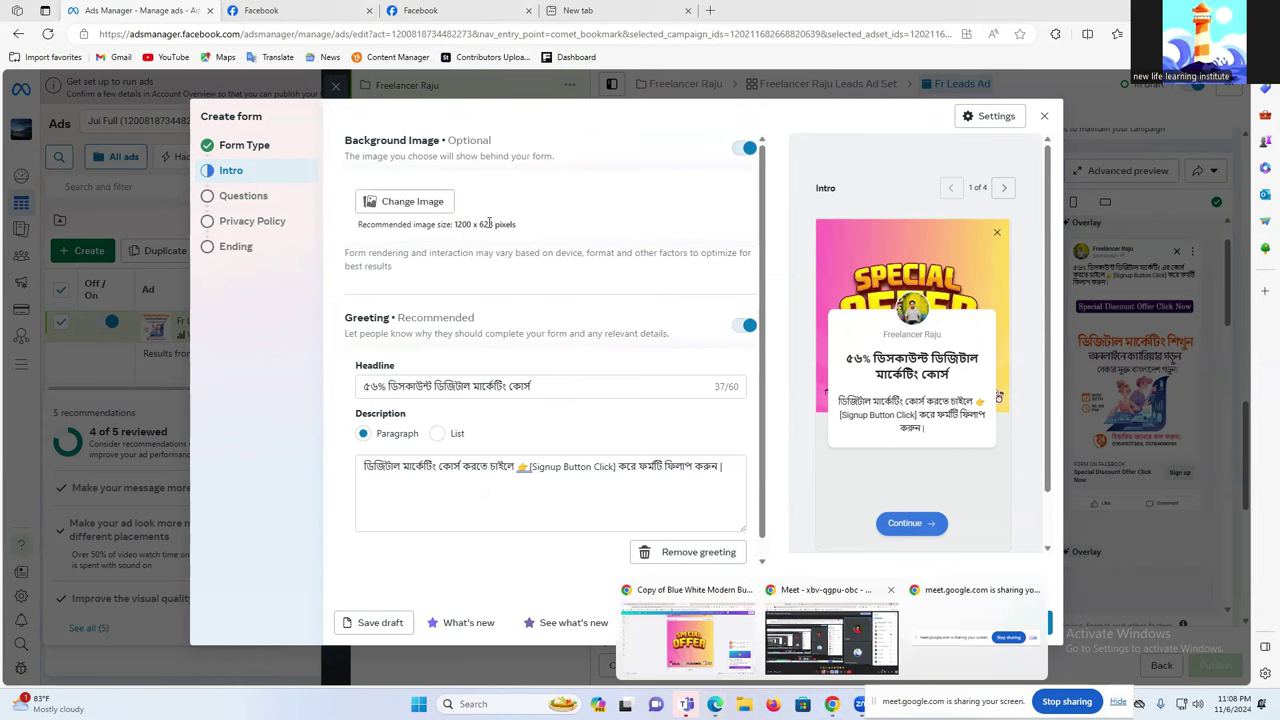
pyautogui.click(739, 668)
pyautogui.scroll(5, 472, 278)
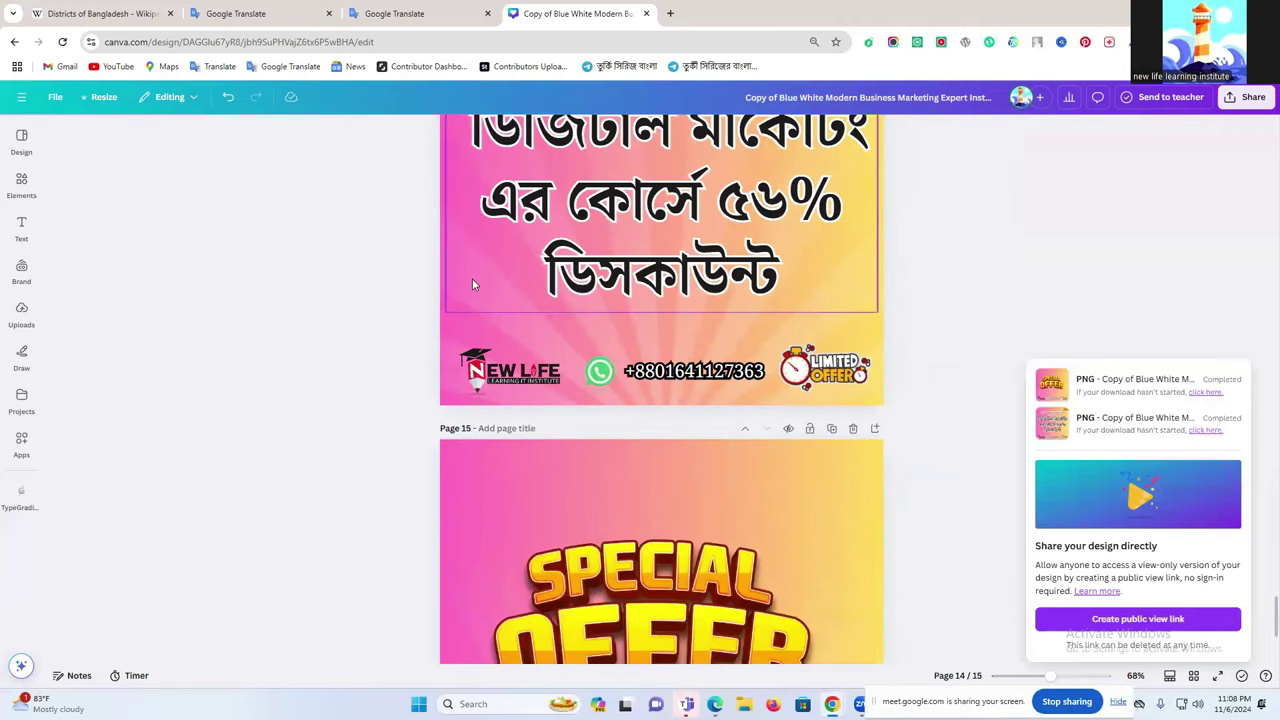
pyautogui.scroll(-3, 472, 278)
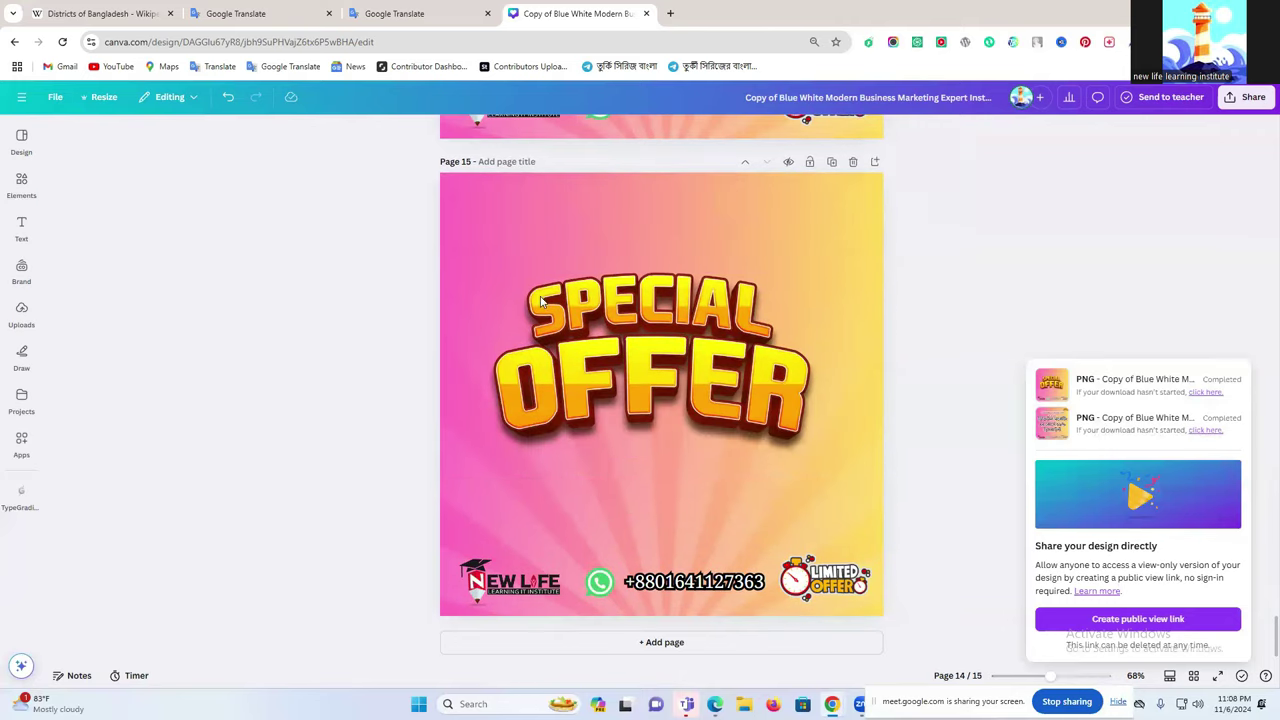
pyautogui.click(643, 588)
pyautogui.press('Delete')
pyautogui.click(826, 580)
pyautogui.press('Delete')
pyautogui.click(600, 584)
pyautogui.press('Delete')
pyautogui.click(520, 596)
pyautogui.press('Delete')
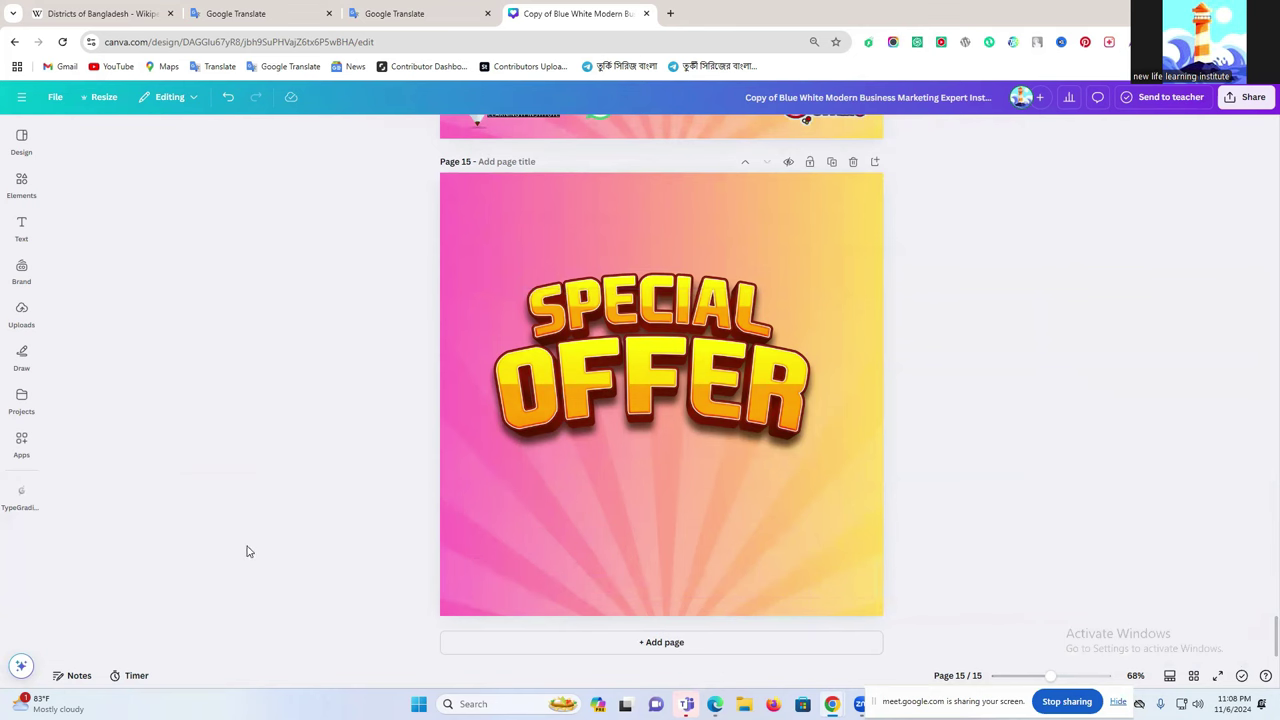
# Make resized copies of the design, including one at a custom 1200 x 628 px, and try to open them.
pyautogui.click(586, 325)
pyautogui.click(104, 97)
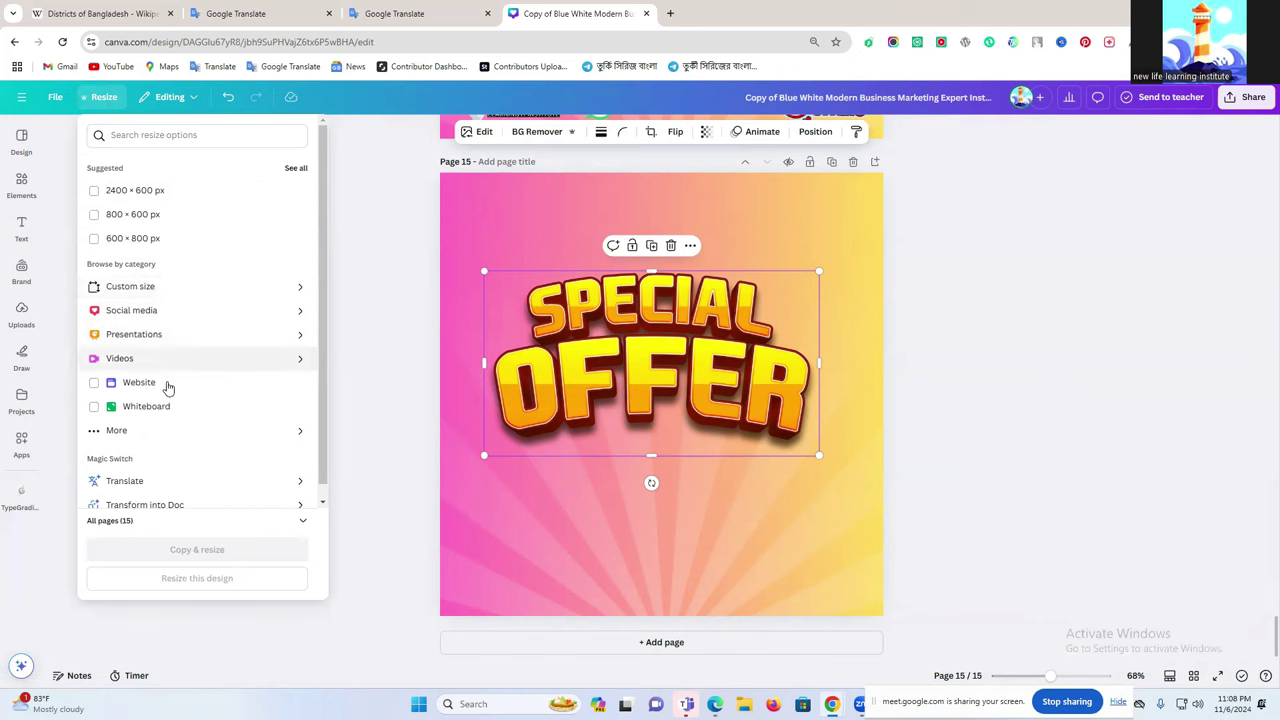
pyautogui.click(139, 288)
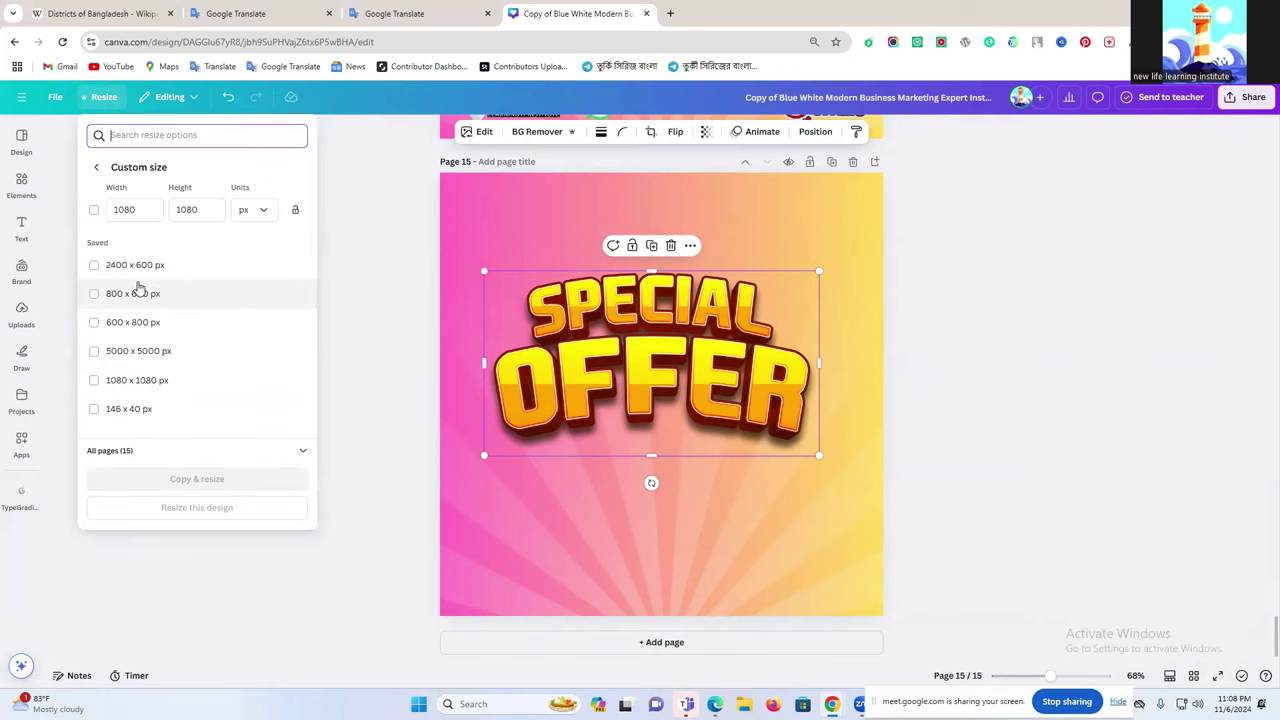
pyautogui.doubleClick(128, 208)
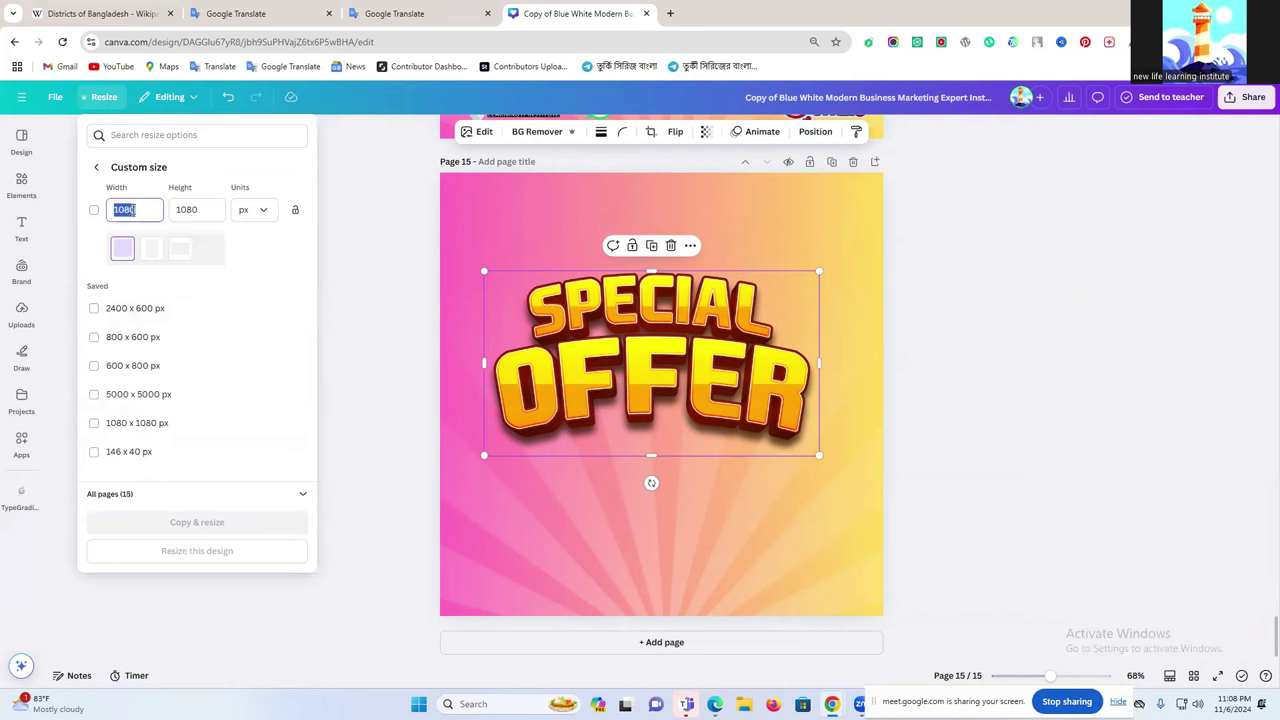
pyautogui.click(715, 704)
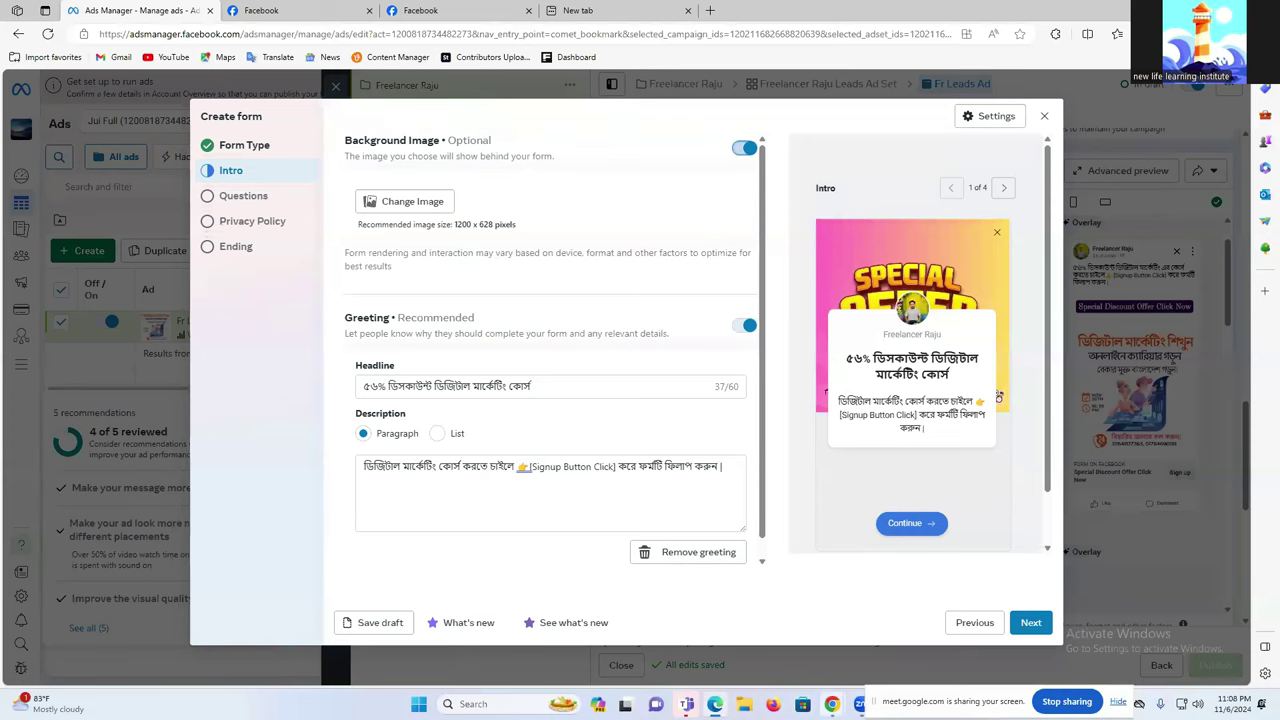
pyautogui.click(723, 655)
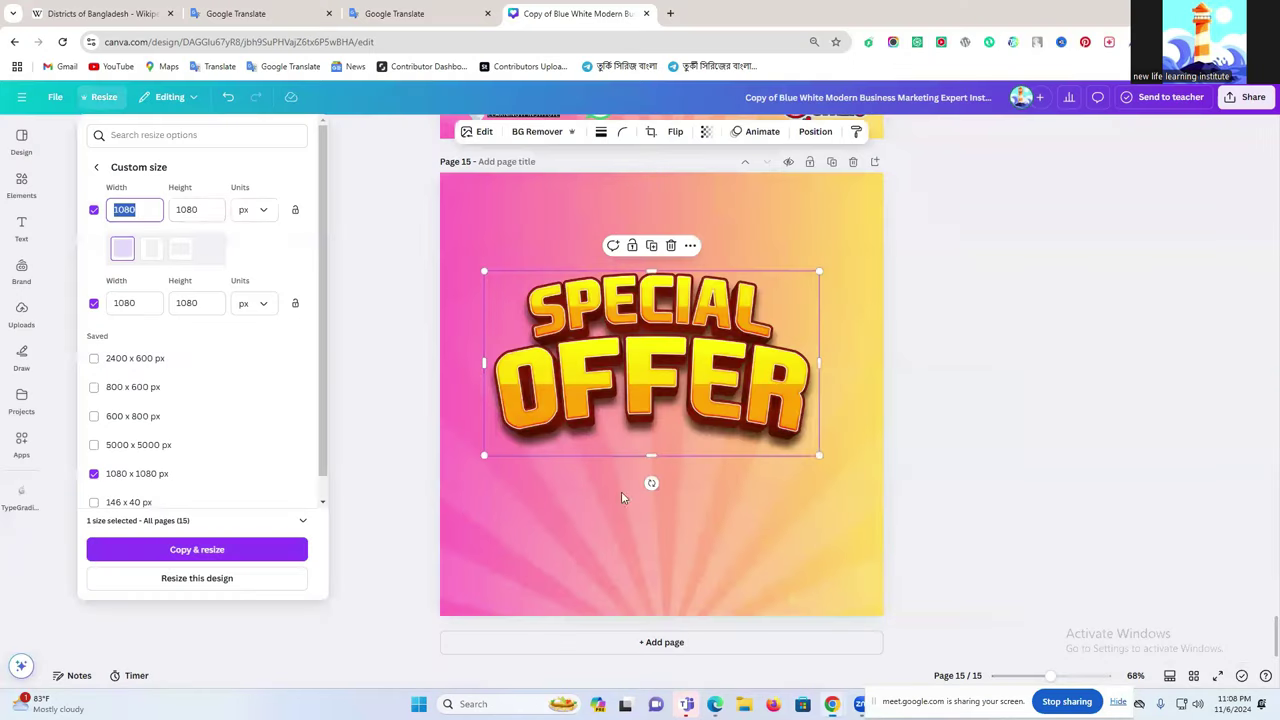
pyautogui.write('1200')
pyautogui.click(202, 211)
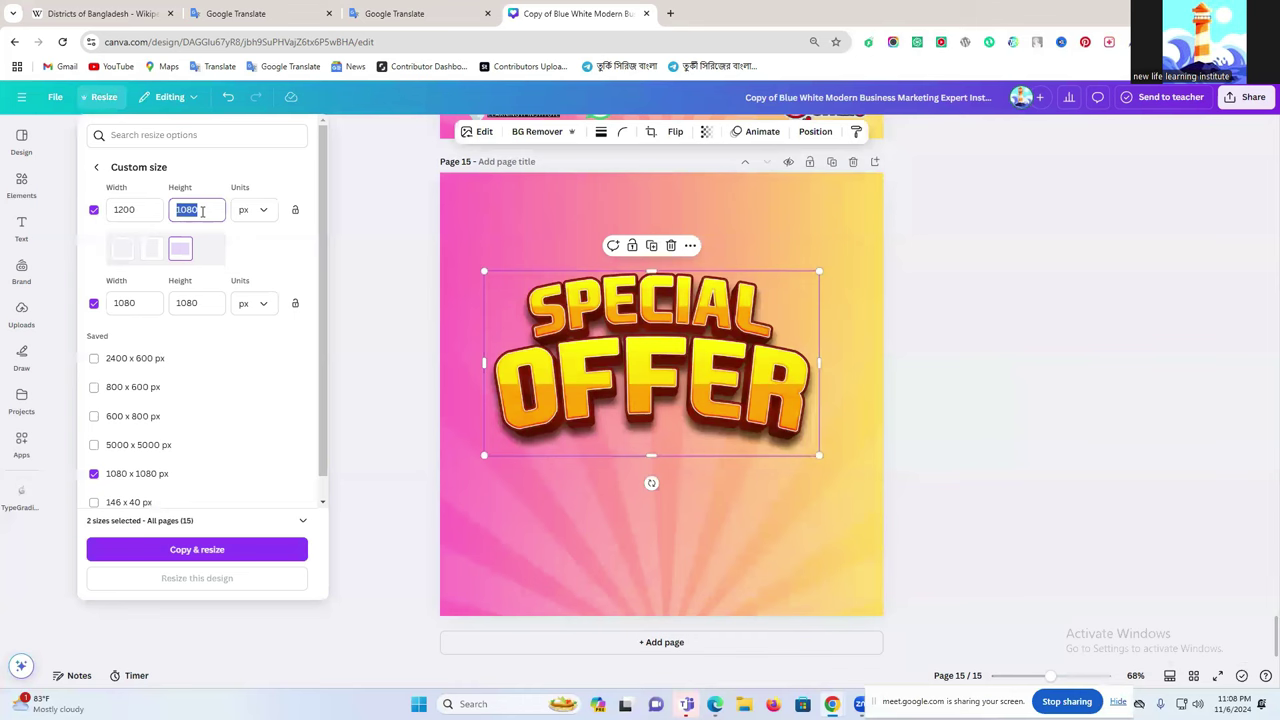
pyautogui.write('628')
pyautogui.click(213, 556)
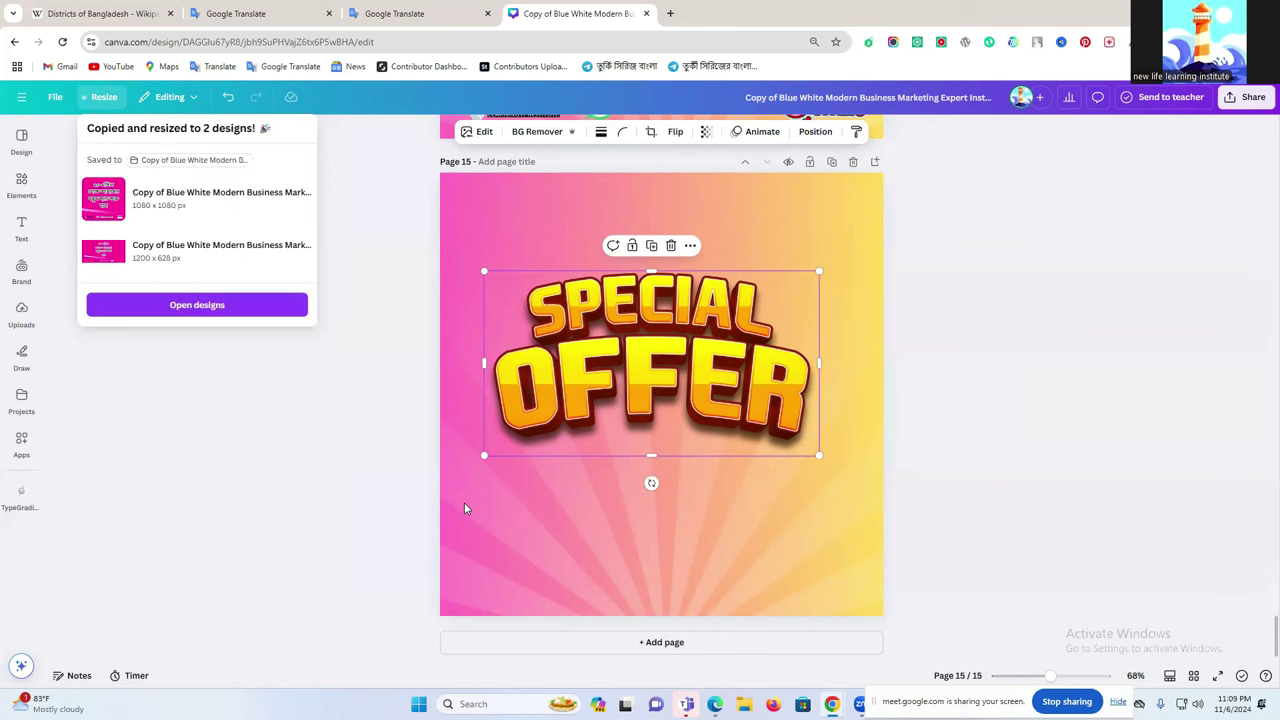
pyautogui.click(228, 317)
pyautogui.click(595, 474)
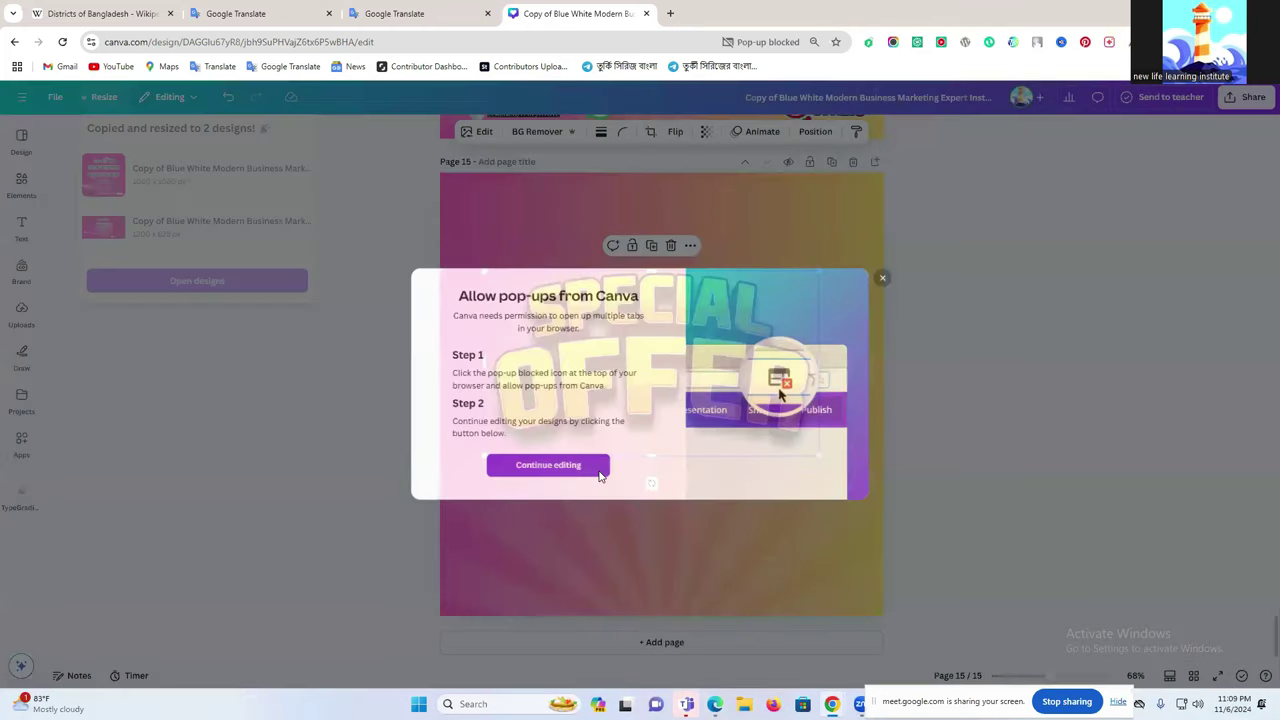
pyautogui.scroll(-1, 739, 495)
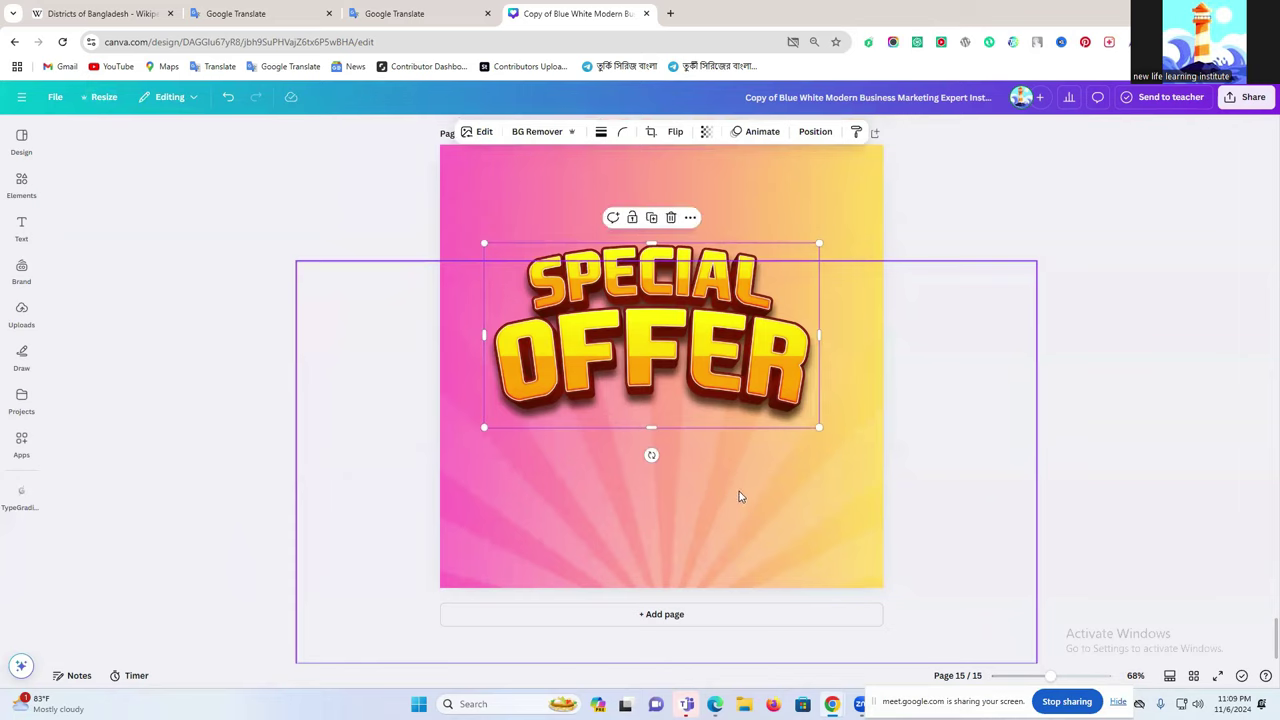
pyautogui.scroll(3, 739, 495)
pyautogui.scroll(-3, 740, 496)
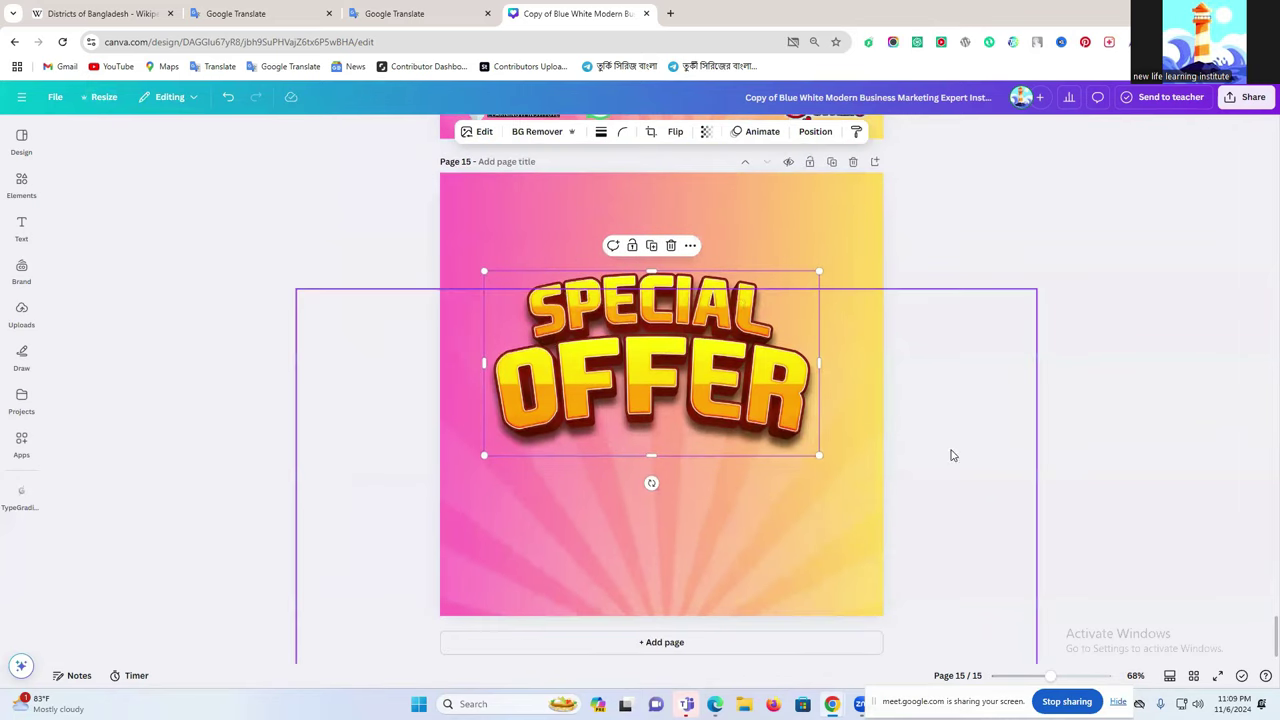
pyautogui.click(1031, 334)
pyautogui.scroll(3, 860, 400)
pyautogui.click(772, 425)
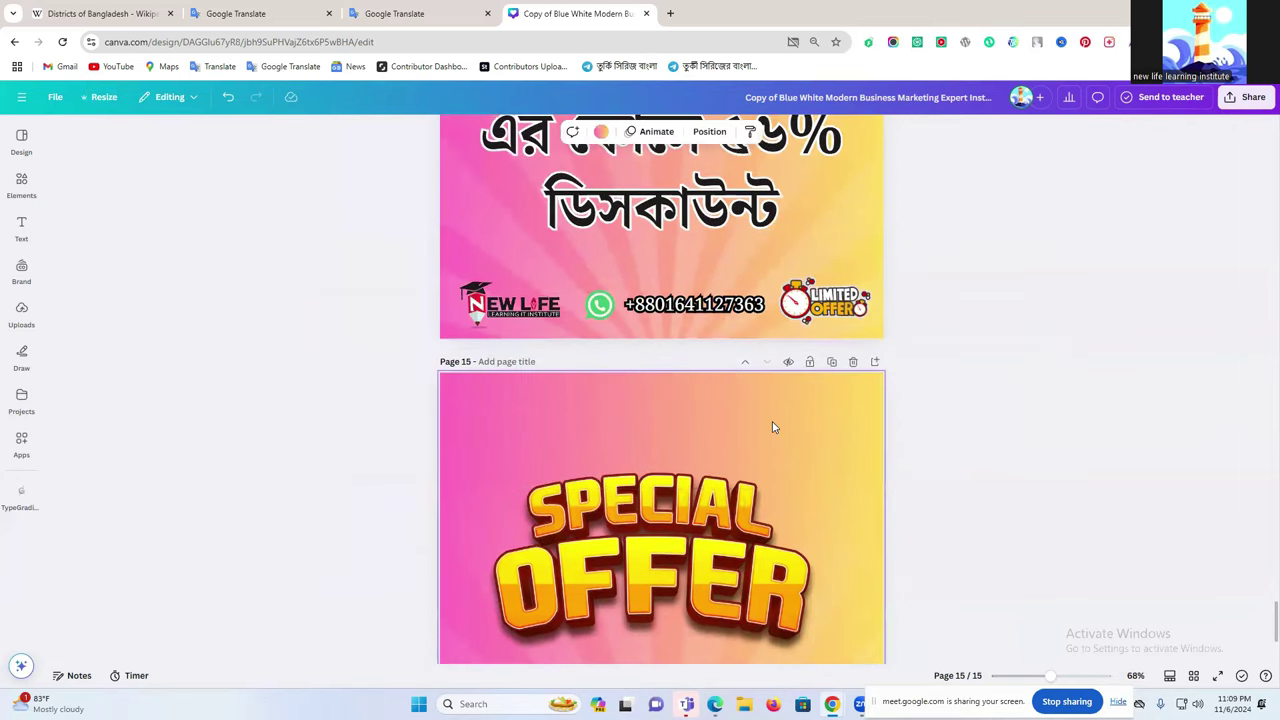
pyautogui.rightClick(20, 100)
pyautogui.click(948, 216)
pyautogui.click(948, 216)
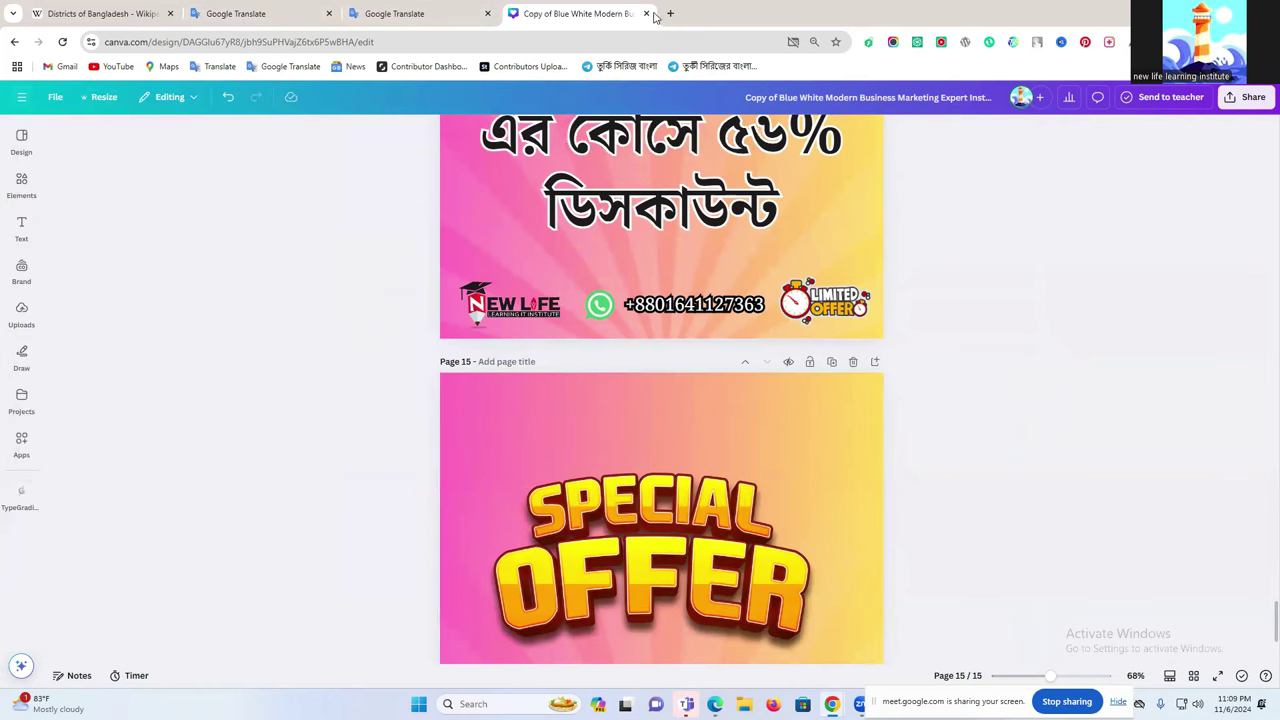
pyautogui.click(670, 13)
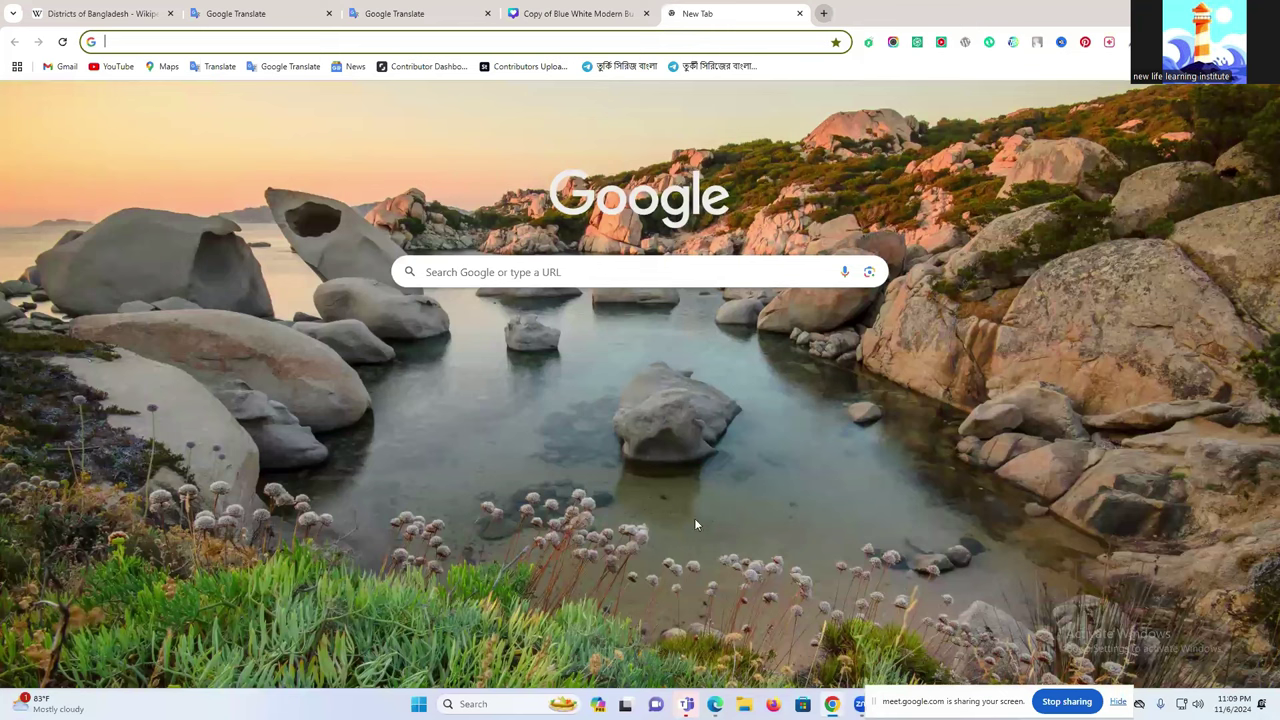
pyautogui.hotkey('ctrl', 'shift', 'Tab')
# Move the Special Offer graphic to the upper edge of page 15, shrink it and centre it horizontally.
pyautogui.moveTo(696, 393); pyautogui.dragTo(704, 335)
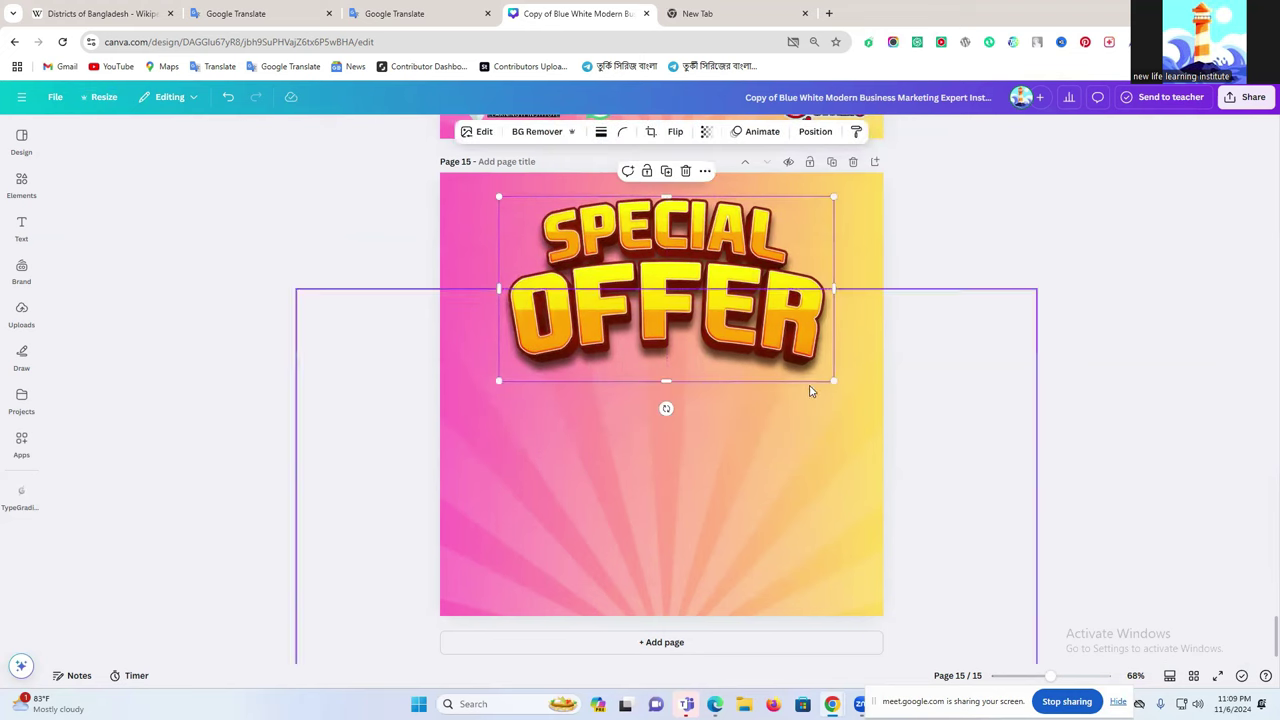
pyautogui.moveTo(832, 380); pyautogui.dragTo(795, 360)
pyautogui.moveTo(685, 265)
pyautogui.mouseDown()
pyautogui.moveTo(705, 257)
pyautogui.moveTo(694, 257)
pyautogui.mouseUp()
pyautogui.click(940, 274)
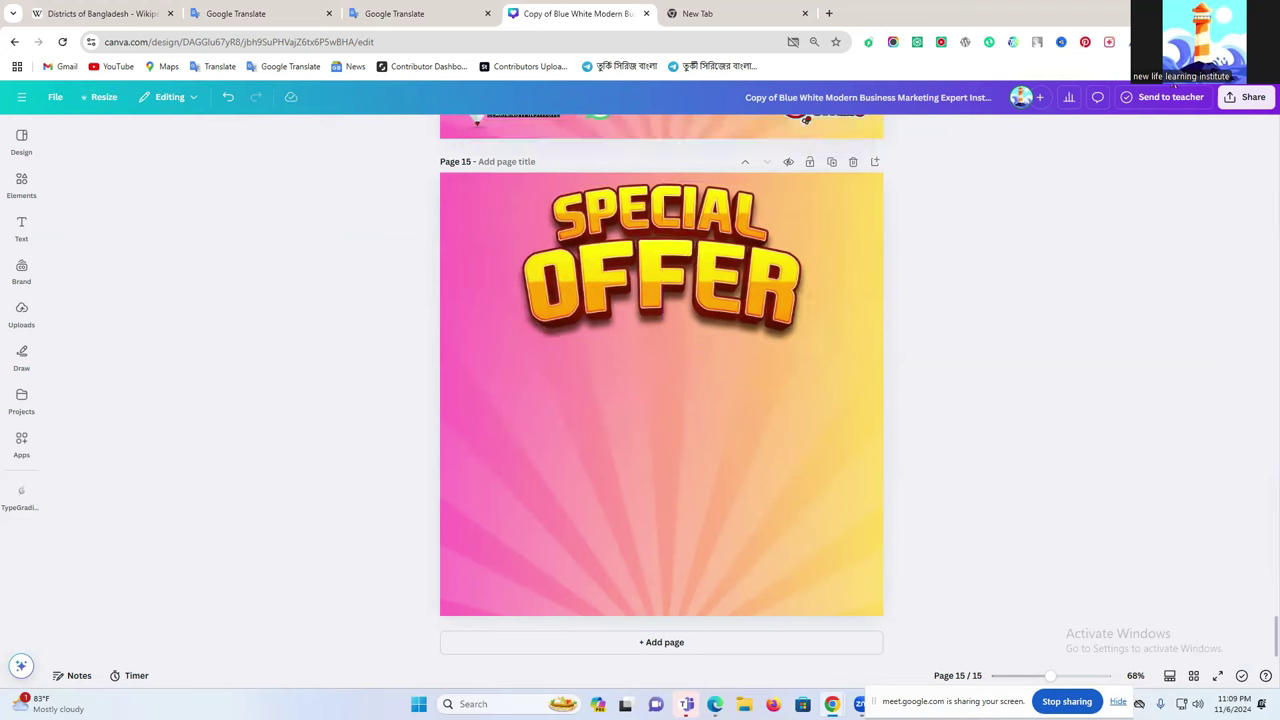
# Download only page 15, with the Special Offer graphic at its upper edge, as a PNG.
pyautogui.click(1245, 97)
pyautogui.click(1067, 343)
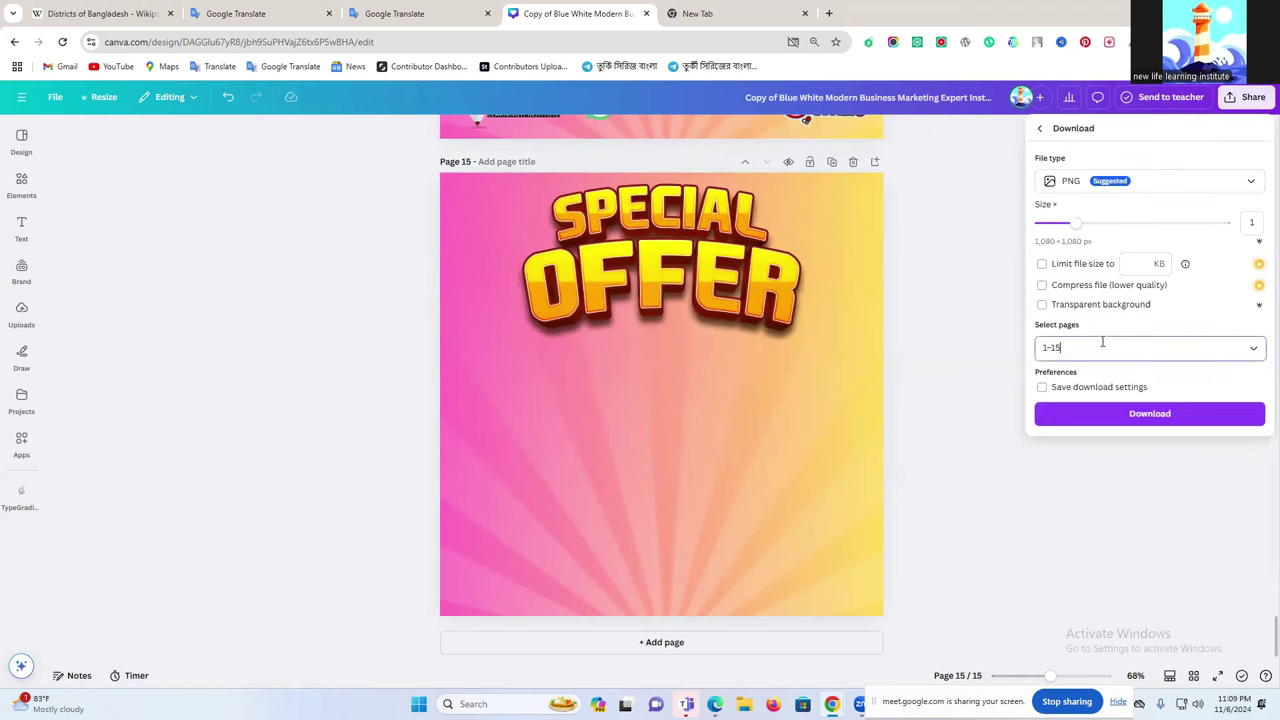
pyautogui.click(1100, 345)
pyautogui.scroll(-1, 1184, 472)
pyautogui.scroll(-5, 1184, 472)
pyautogui.click(1137, 497)
pyautogui.click(1133, 545)
pyautogui.click(1142, 413)
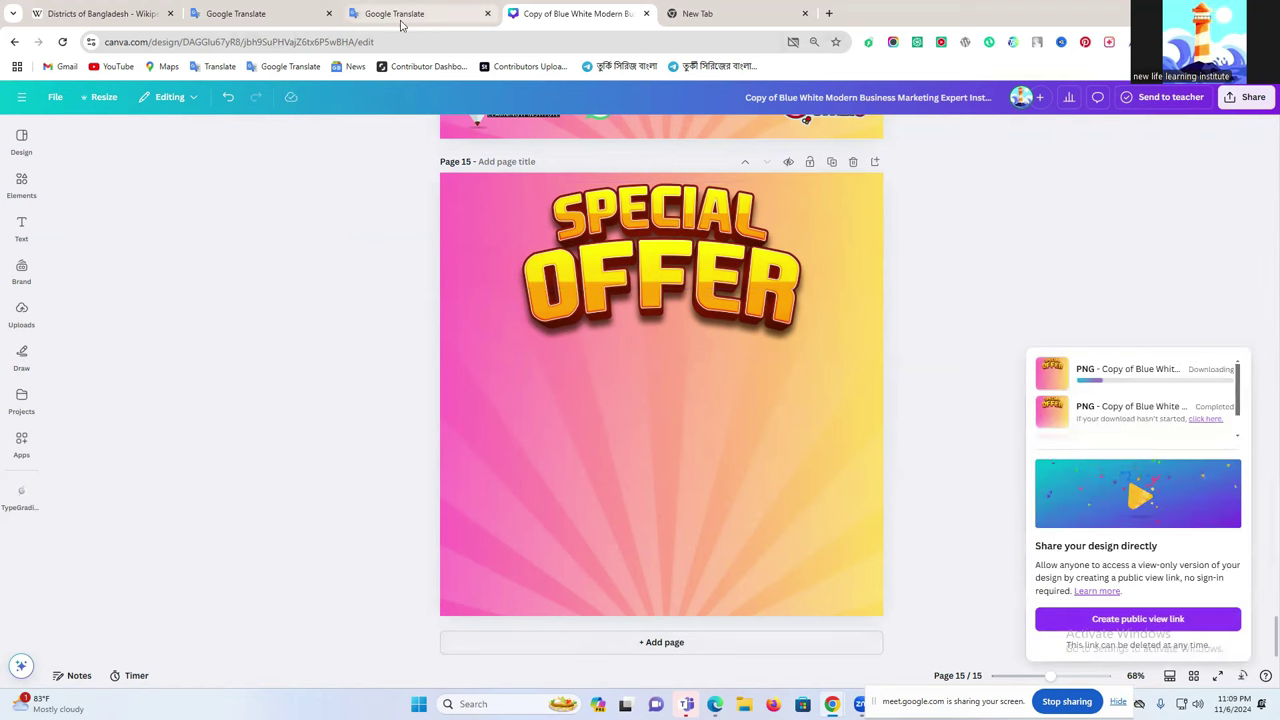
# Return to Ads Manager in Edge and change the form's background image to the newest download, Instagram Post (10).
pyautogui.click(715, 704)
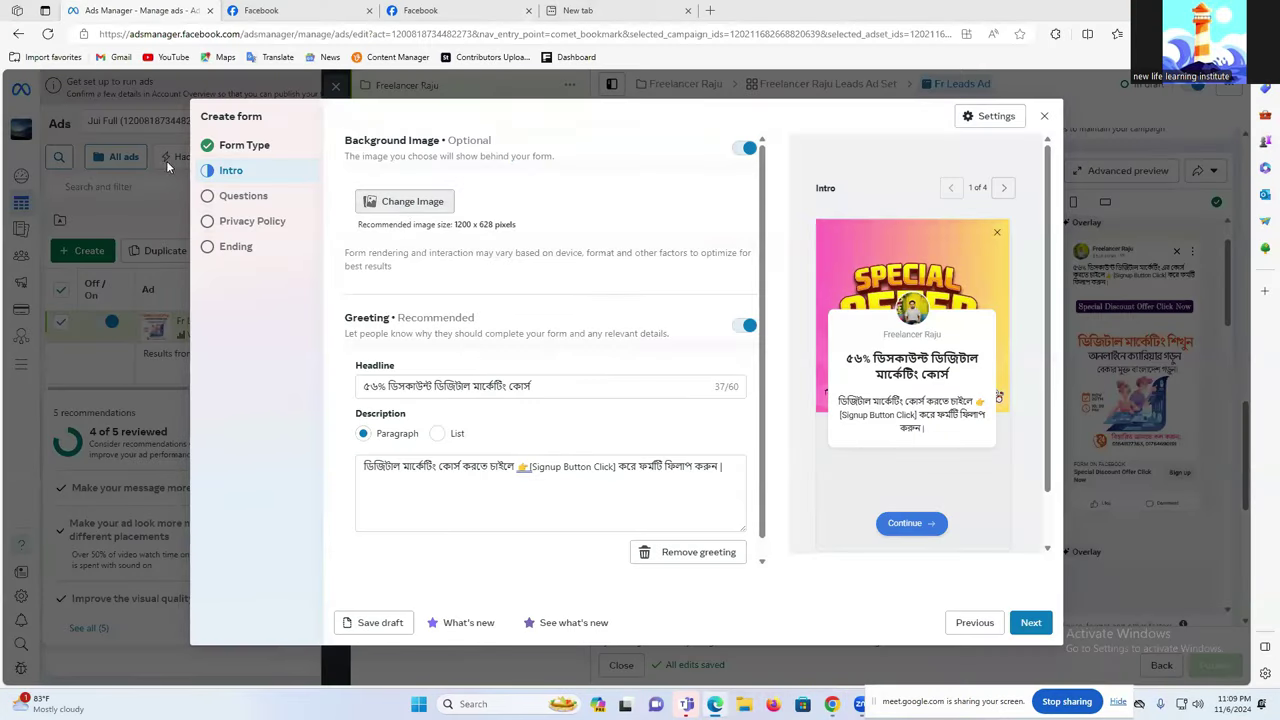
pyautogui.click(129, 140)
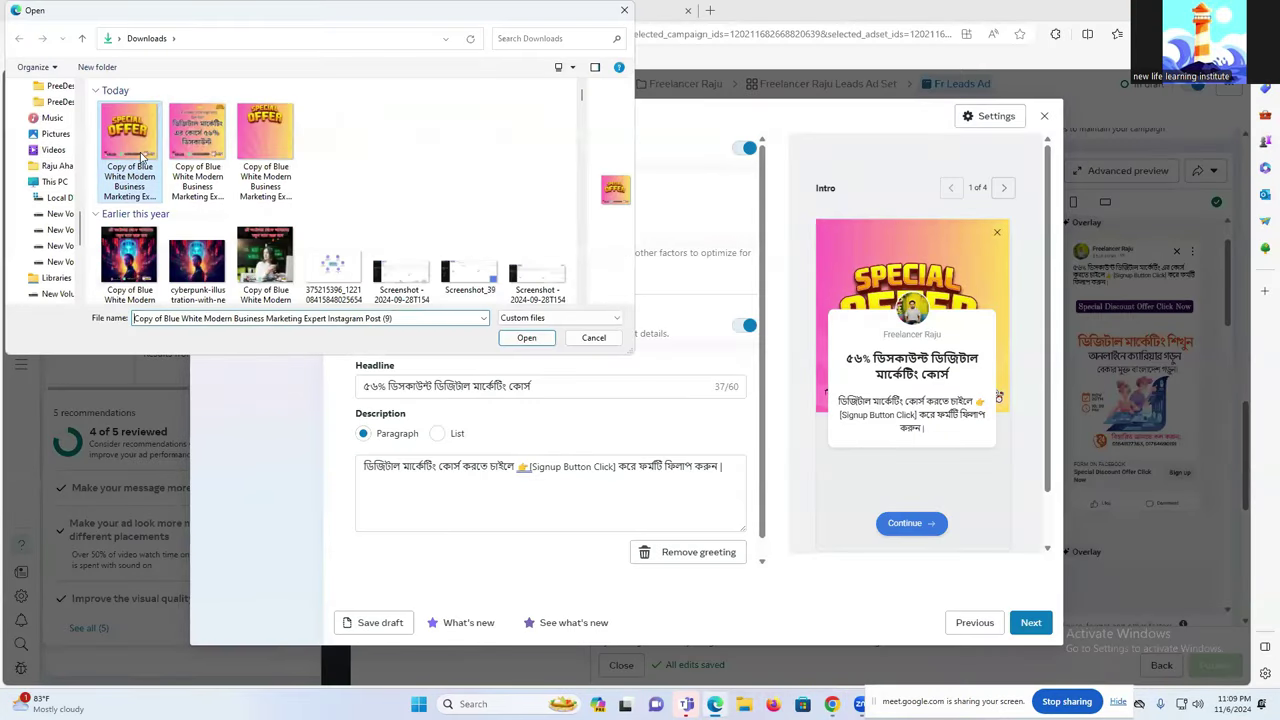
pyautogui.click(527, 338)
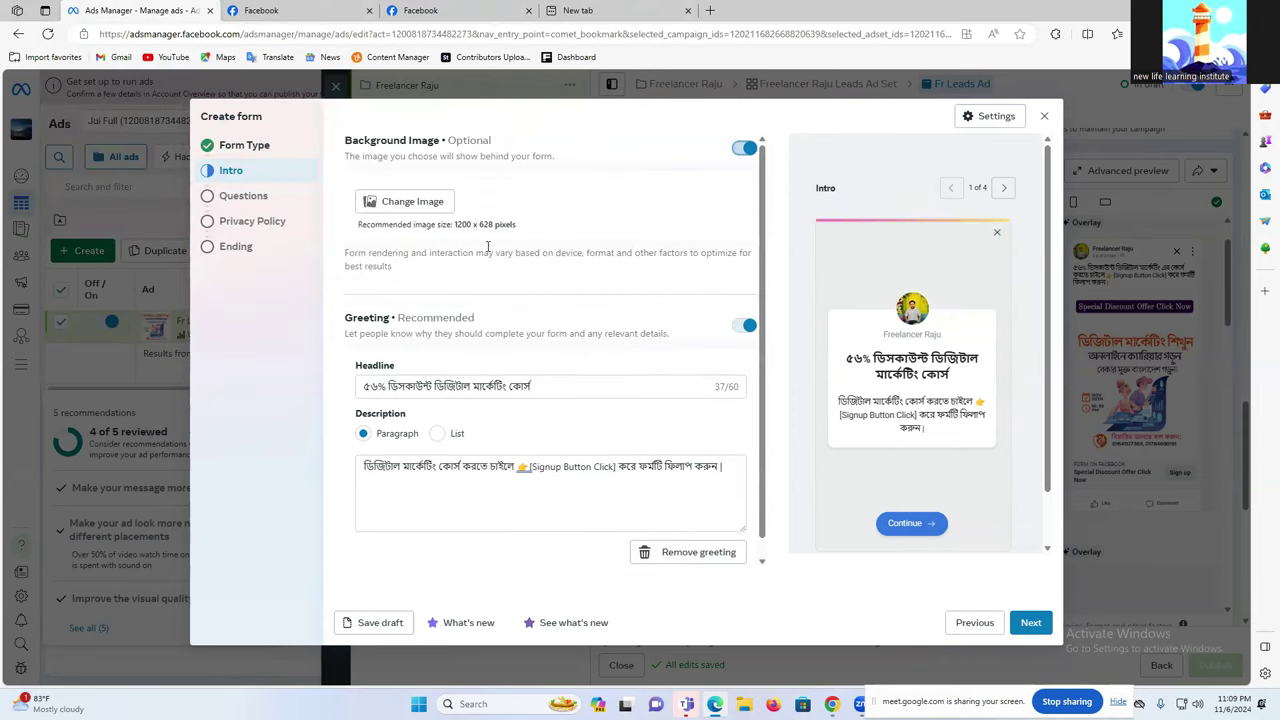
pyautogui.click(410, 202)
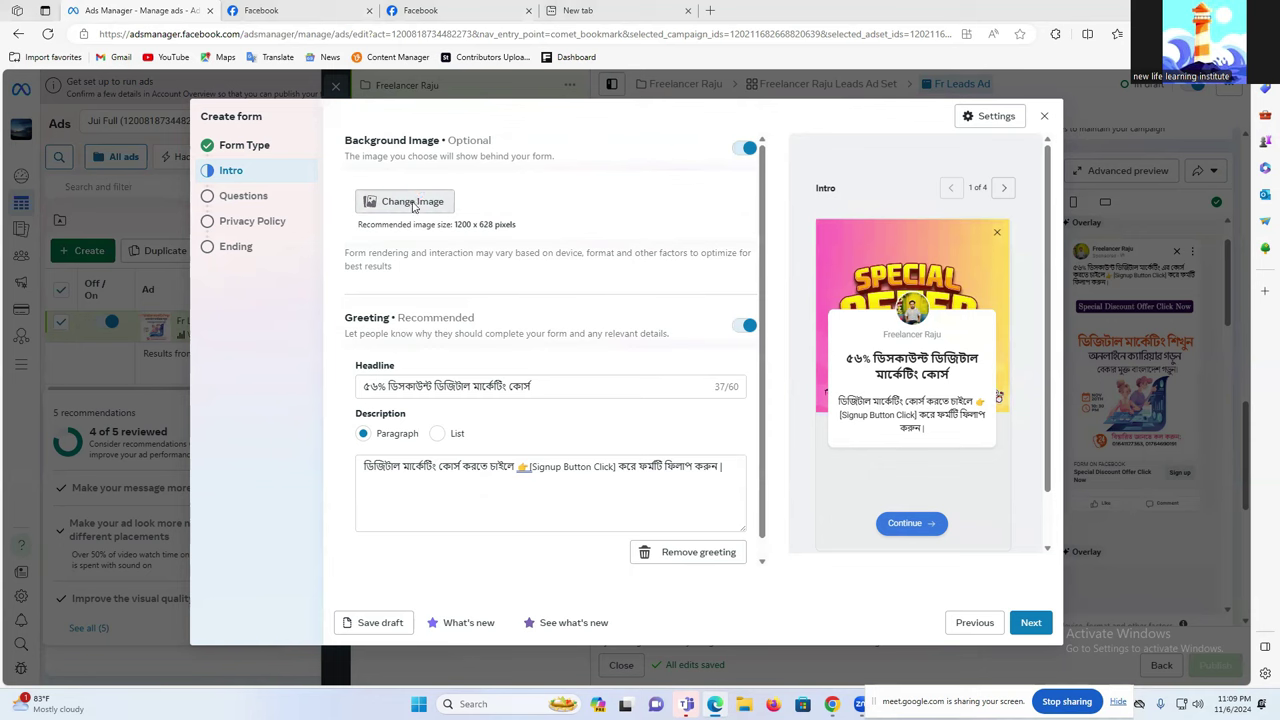
pyautogui.click(145, 150)
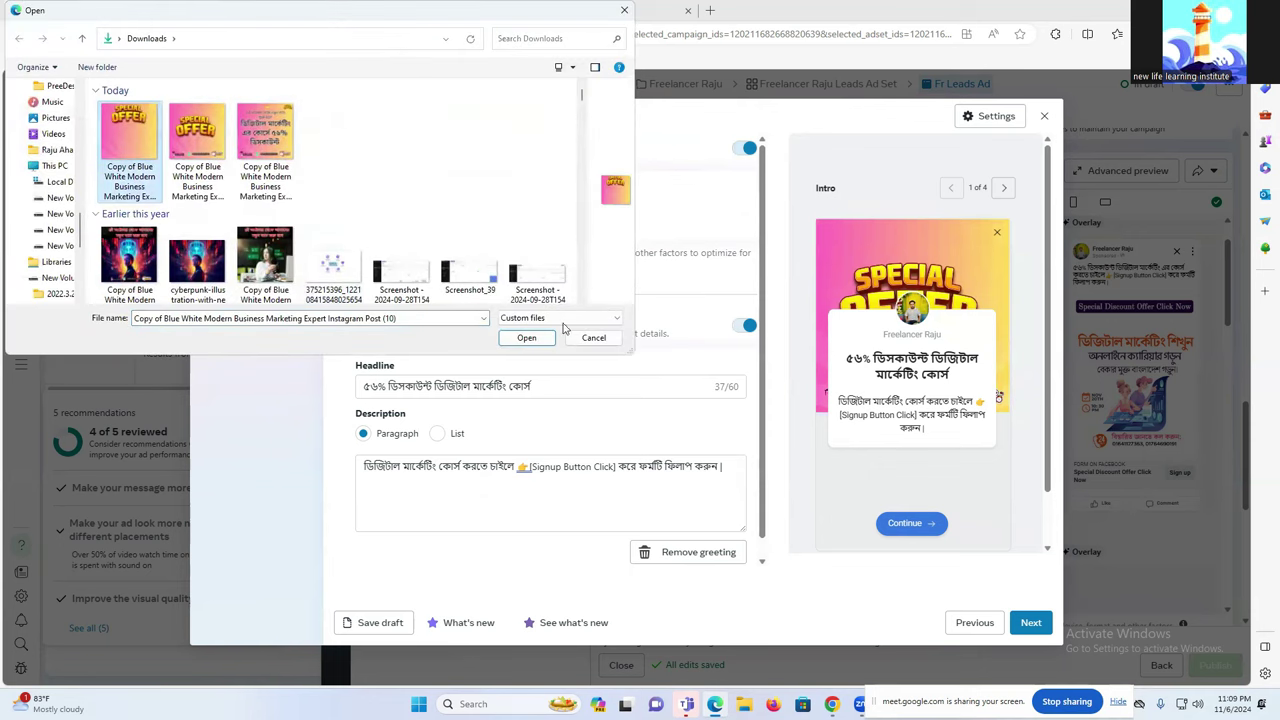
pyautogui.click(527, 337)
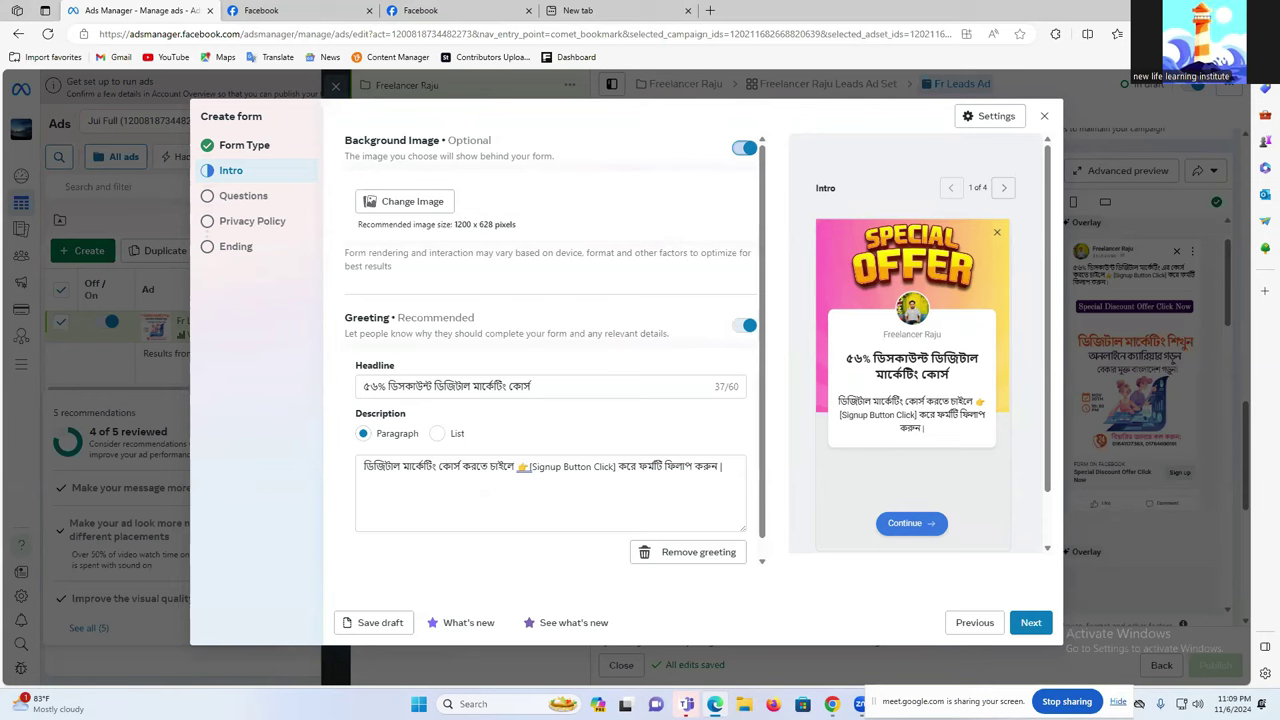
# Switch back to the Canva design in Chrome, then make the Special Offer graphic slightly smaller and place it a little lower on page 15.
pyautogui.moveTo(832, 704)
pyautogui.click(688, 637)
pyautogui.moveTo(651, 250); pyautogui.dragTo(652, 264)
pyautogui.click(1006, 467)
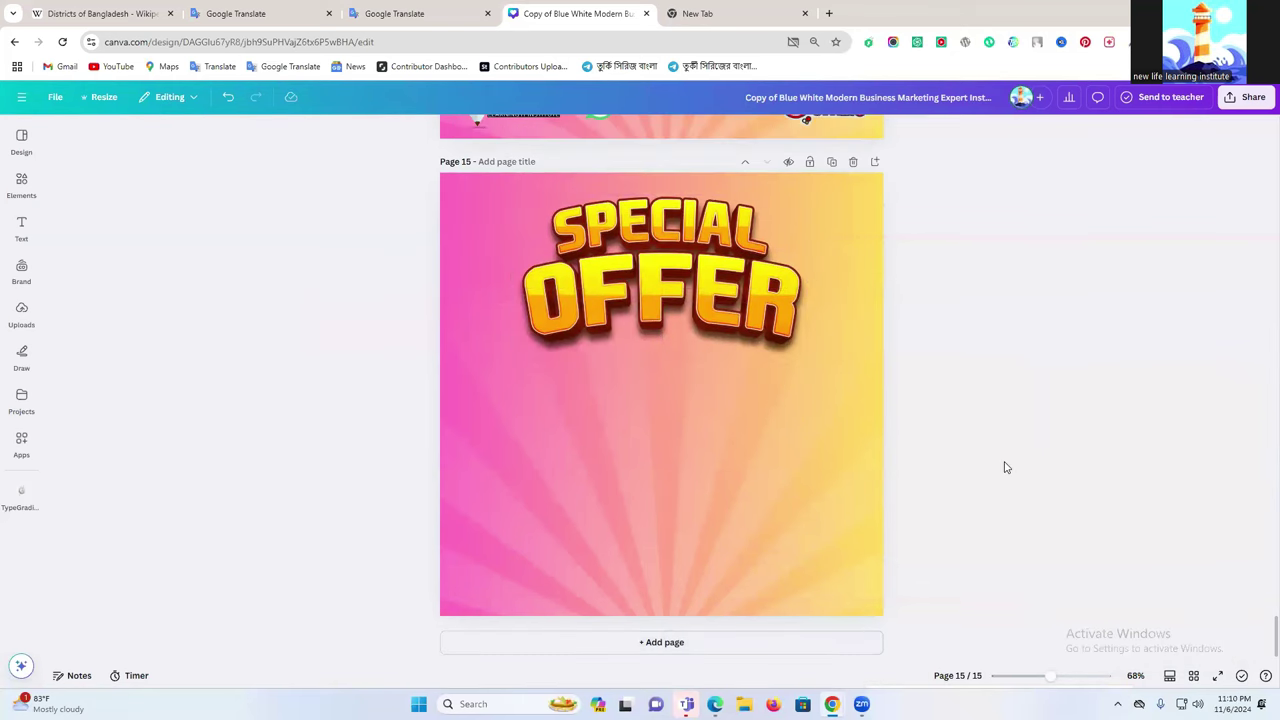
pyautogui.click(760, 322)
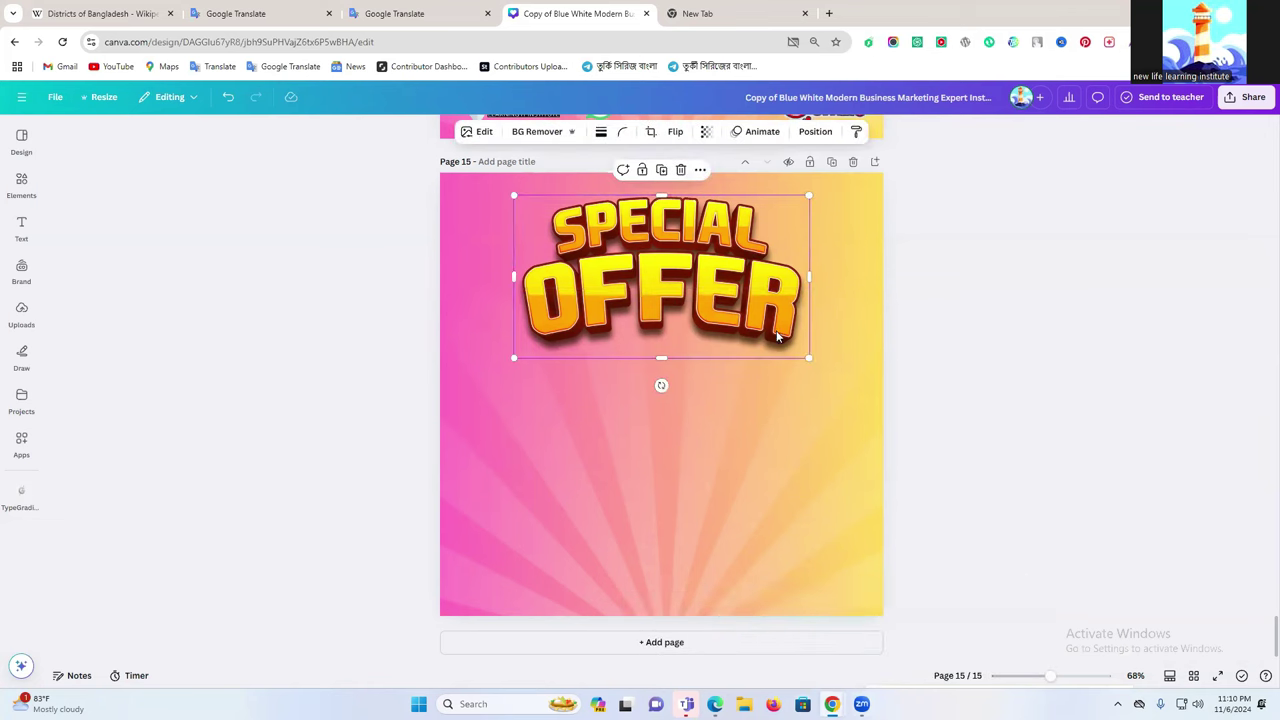
pyautogui.moveTo(713, 305); pyautogui.dragTo(700, 279)
# Download only the readjusted page 15 as a PNG.
pyautogui.click(1230, 100)
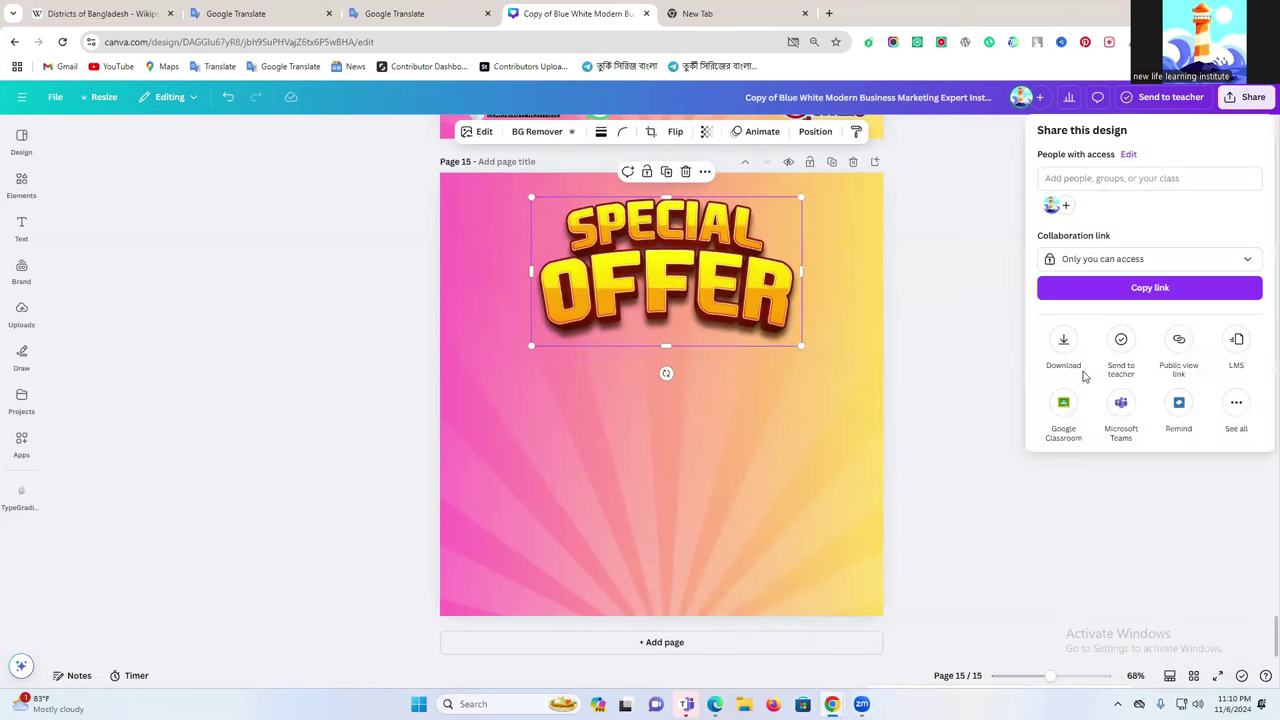
pyautogui.click(1064, 345)
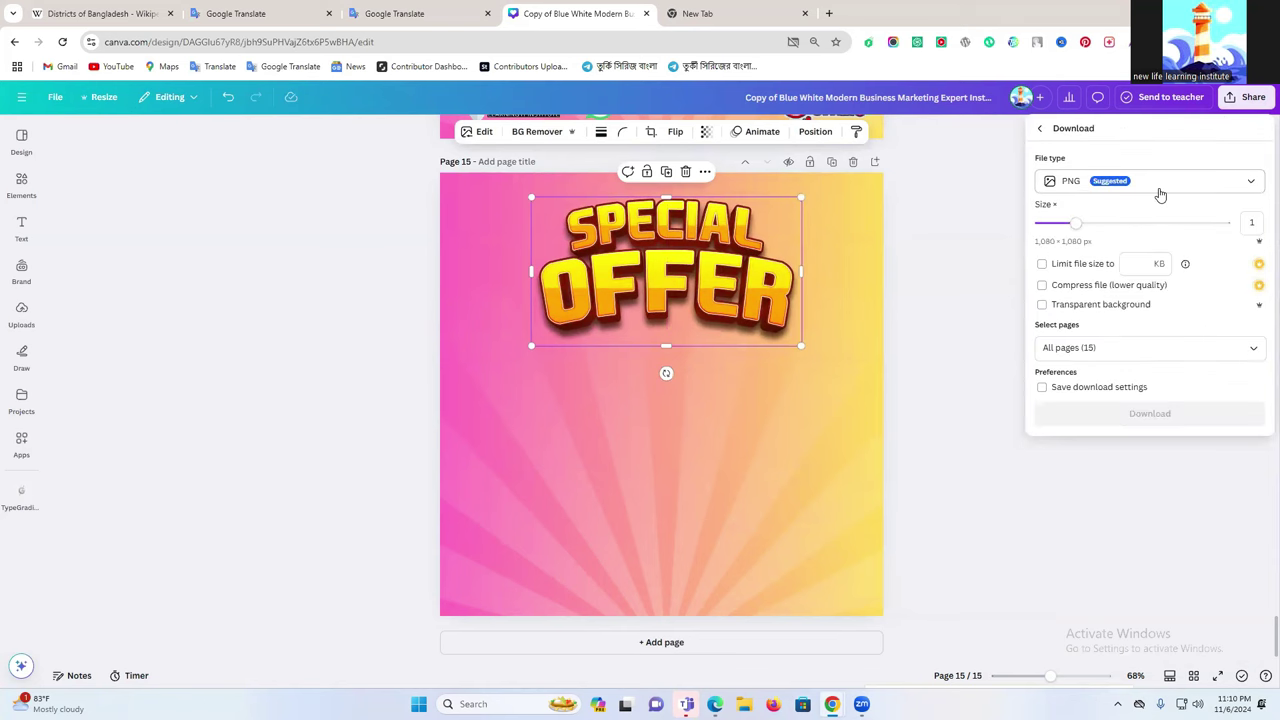
pyautogui.click(1158, 186)
pyautogui.click(1138, 190)
pyautogui.click(1100, 347)
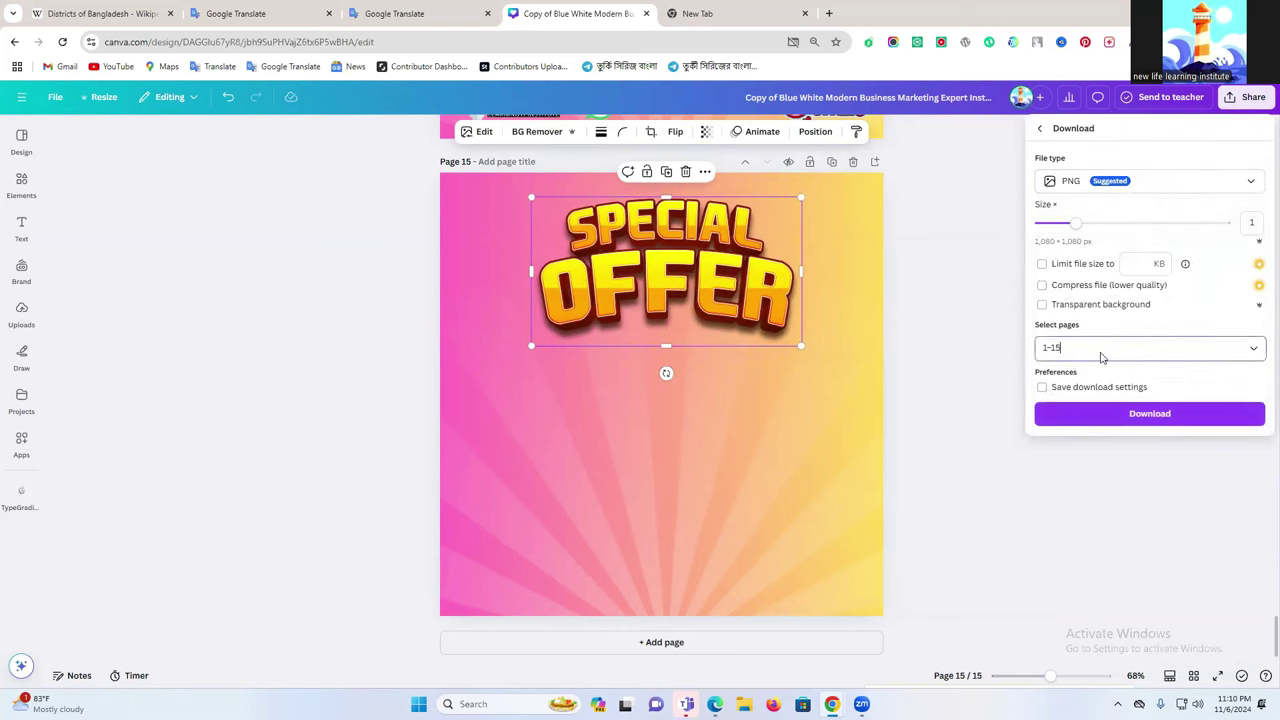
pyautogui.click(1080, 380)
pyautogui.scroll(-5, 1143, 480)
pyautogui.click(1122, 493)
pyautogui.click(1122, 540)
pyautogui.click(1130, 414)
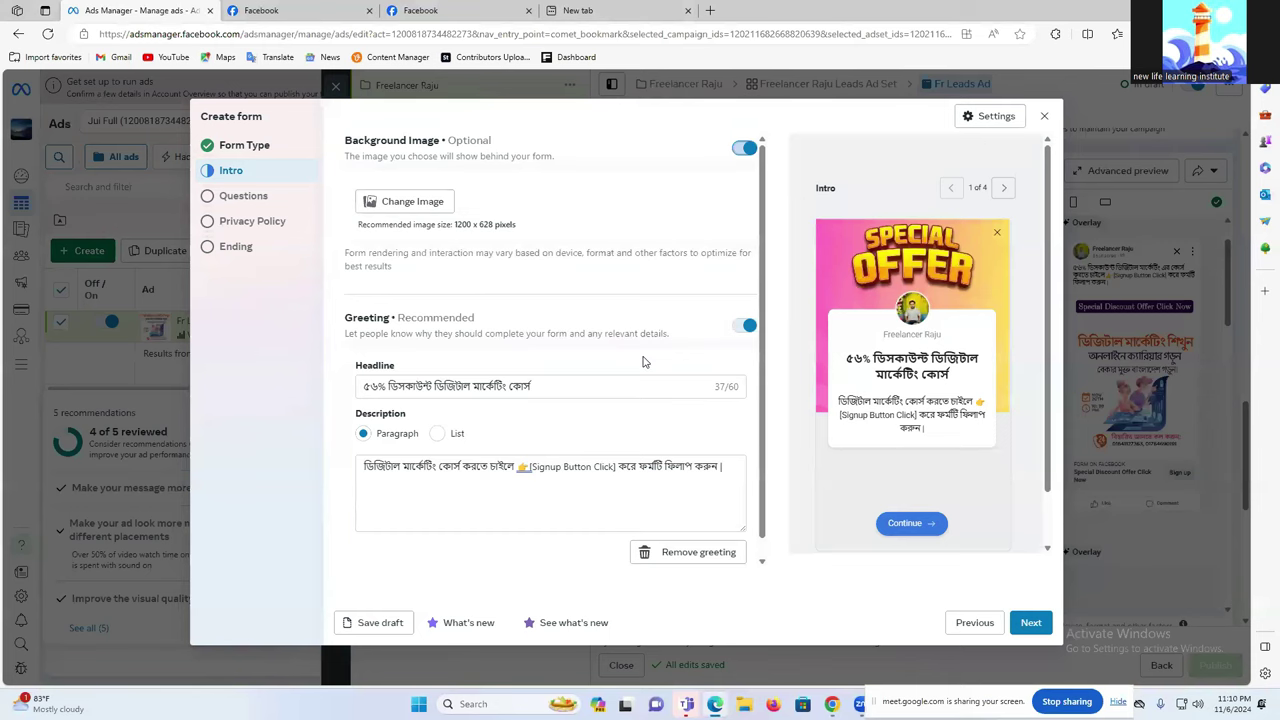
# Change the instant form's background image to the newest download, Instagram Post (11), and check the intro preview.
pyautogui.click(405, 203)
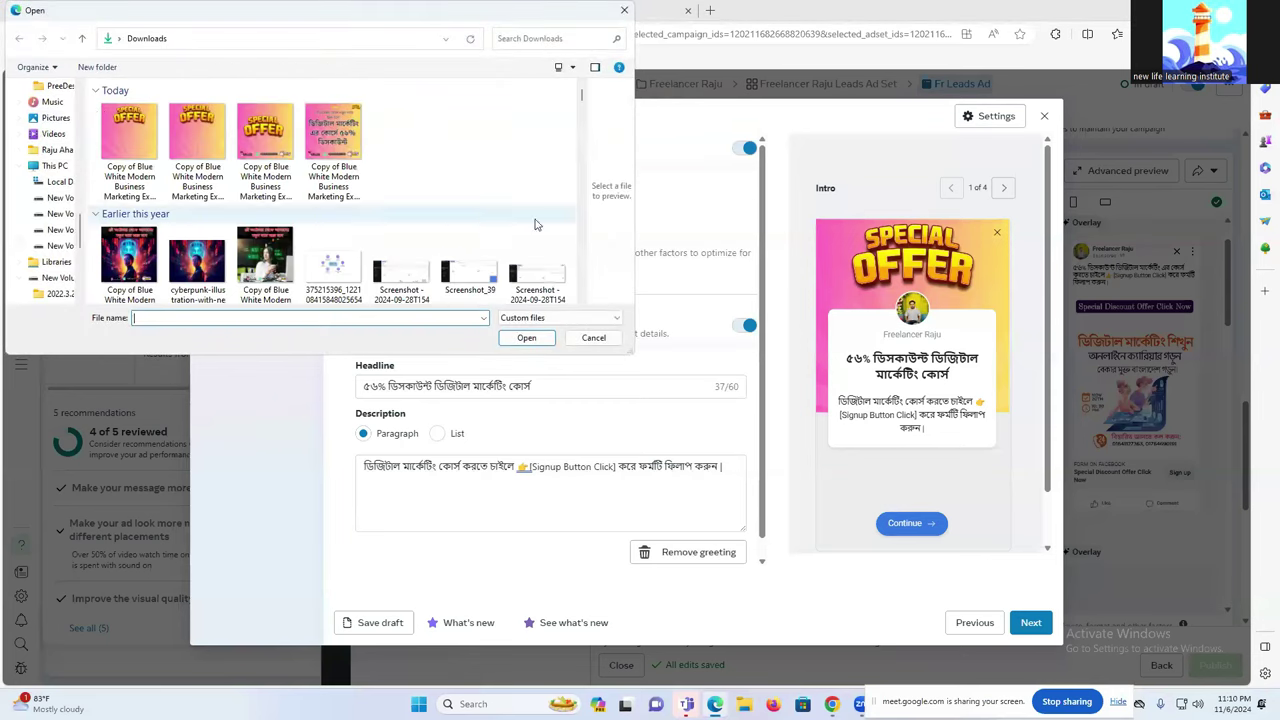
pyautogui.click(150, 147)
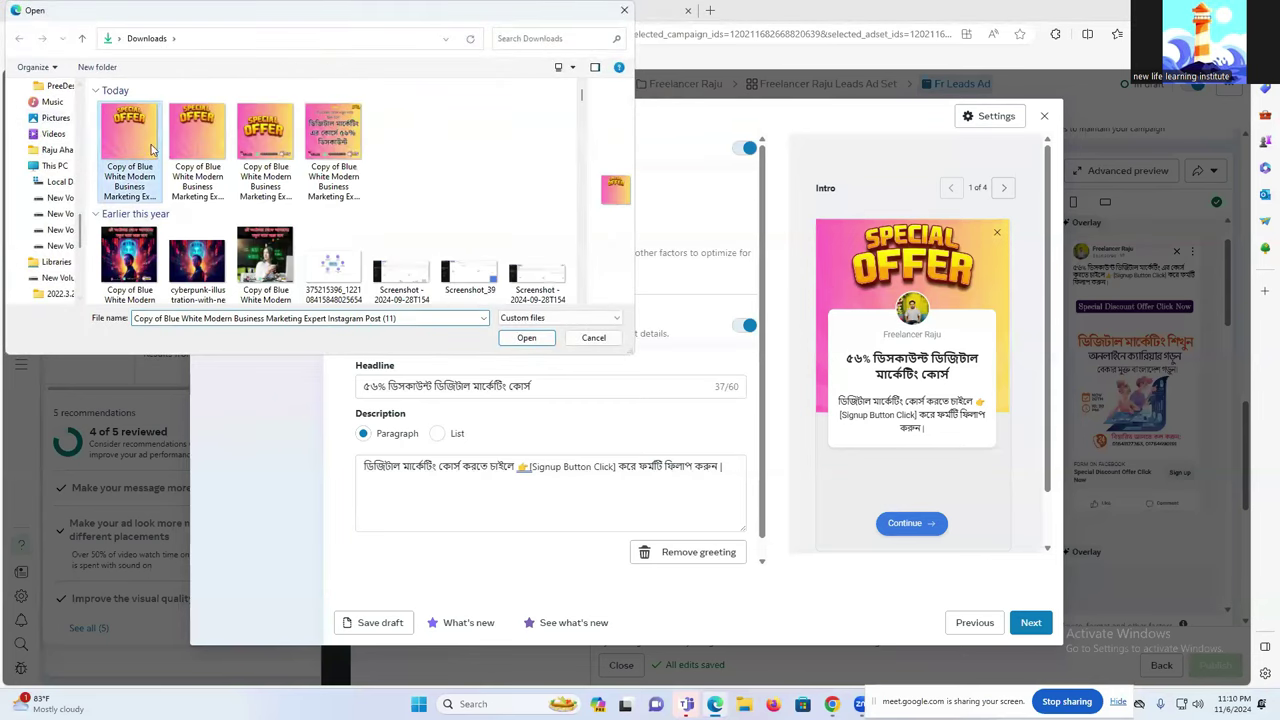
pyautogui.click(530, 338)
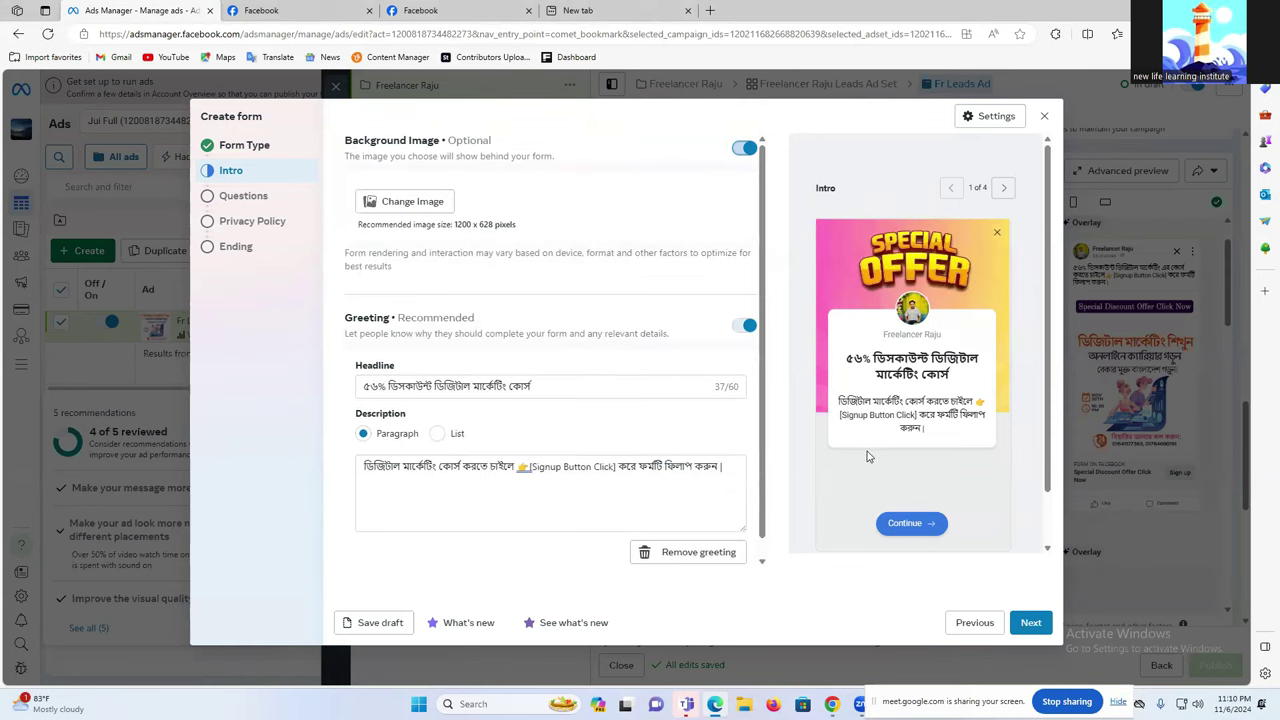
pyautogui.scroll(-1, 545, 420)
pyautogui.scroll(1, 465, 341)
# Turn on conditional logic in the form's Questions section and advance the preview to the Prefill information page.
pyautogui.click(1031, 623)
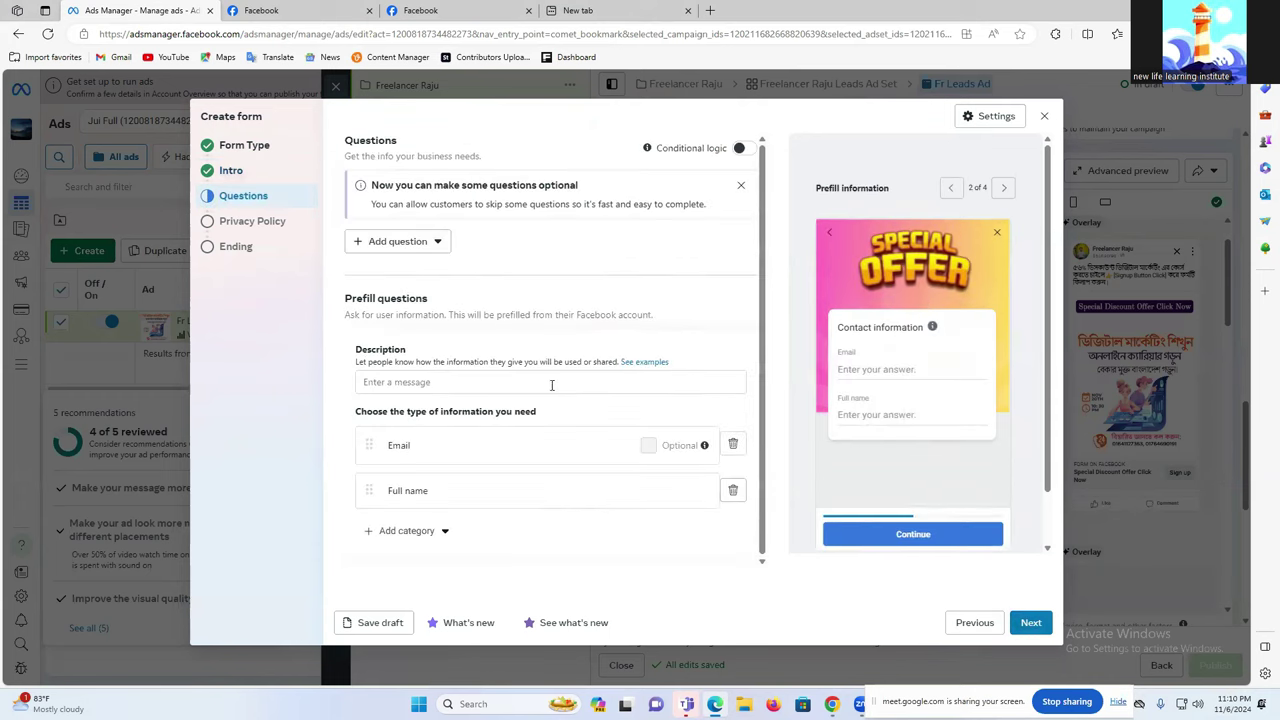
pyautogui.click(737, 190)
pyautogui.click(745, 152)
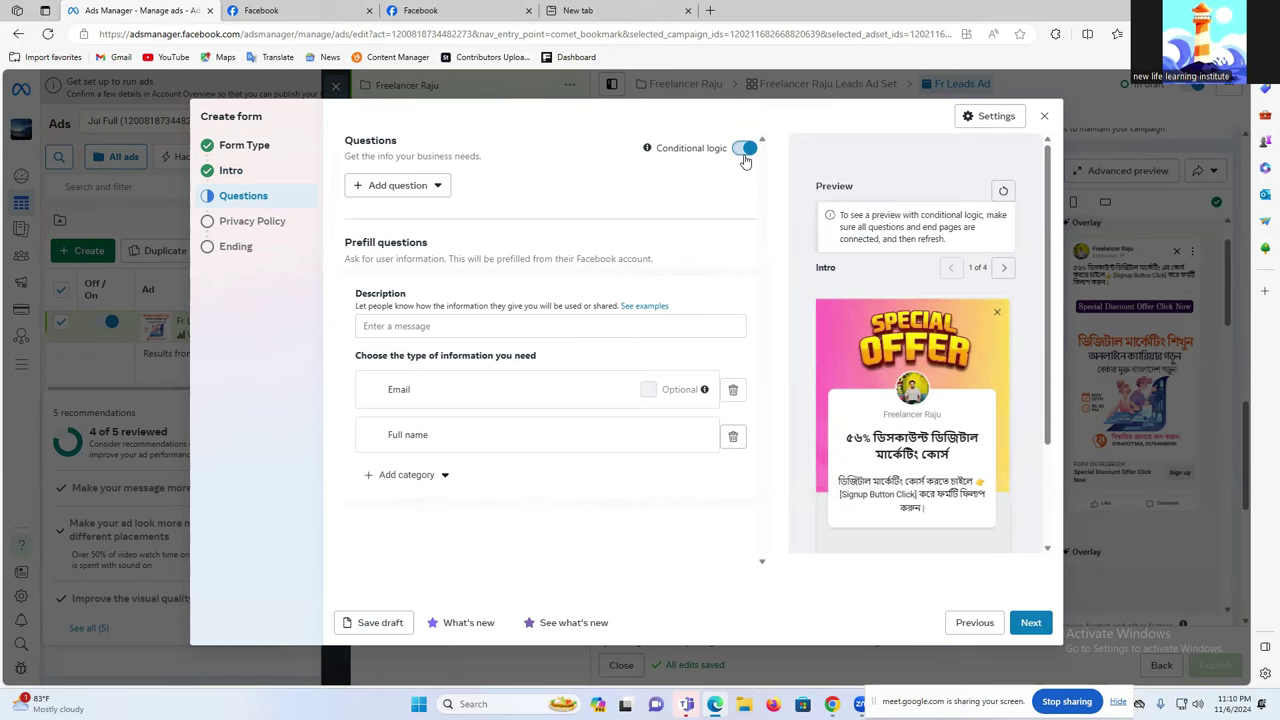
pyautogui.click(745, 152)
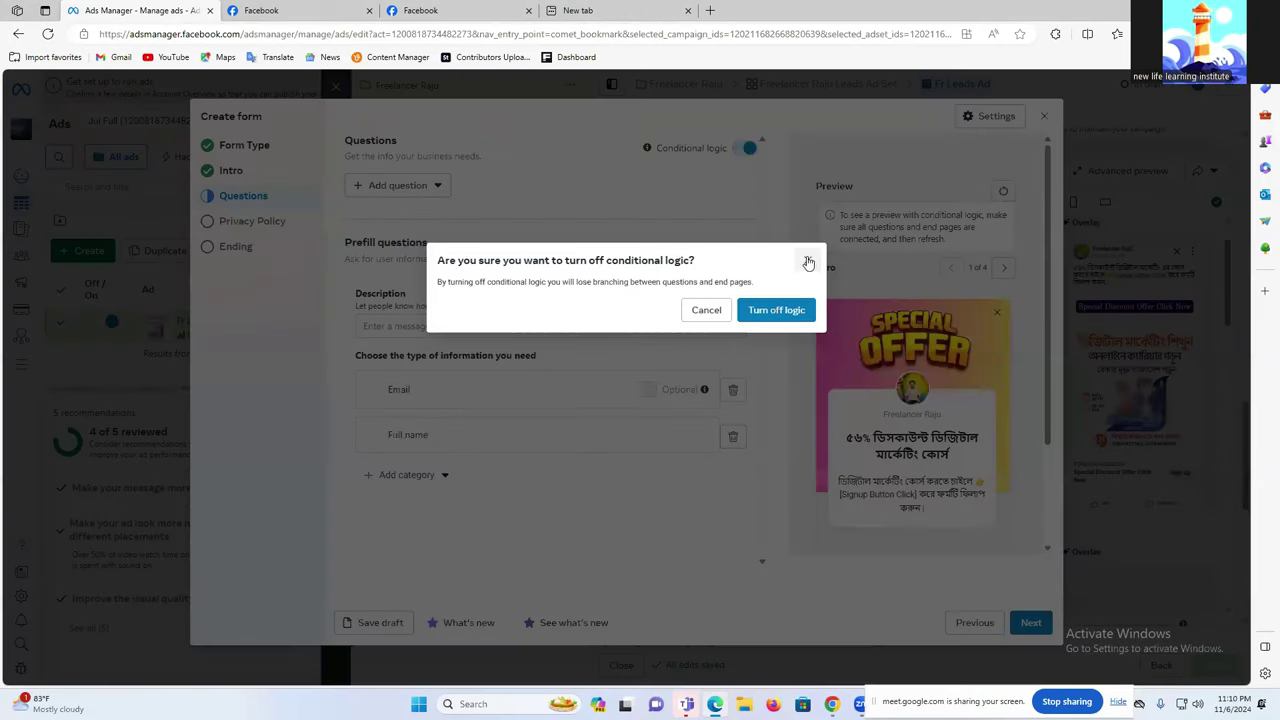
pyautogui.click(806, 255)
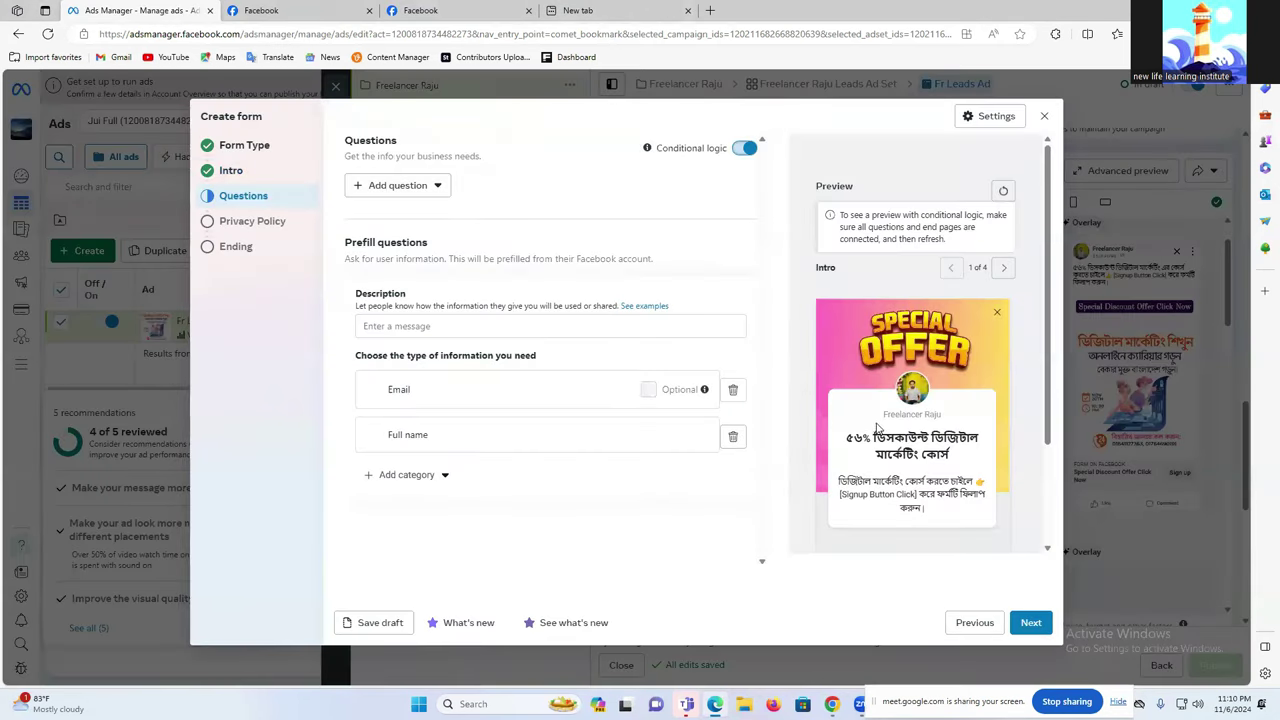
pyautogui.click(1004, 268)
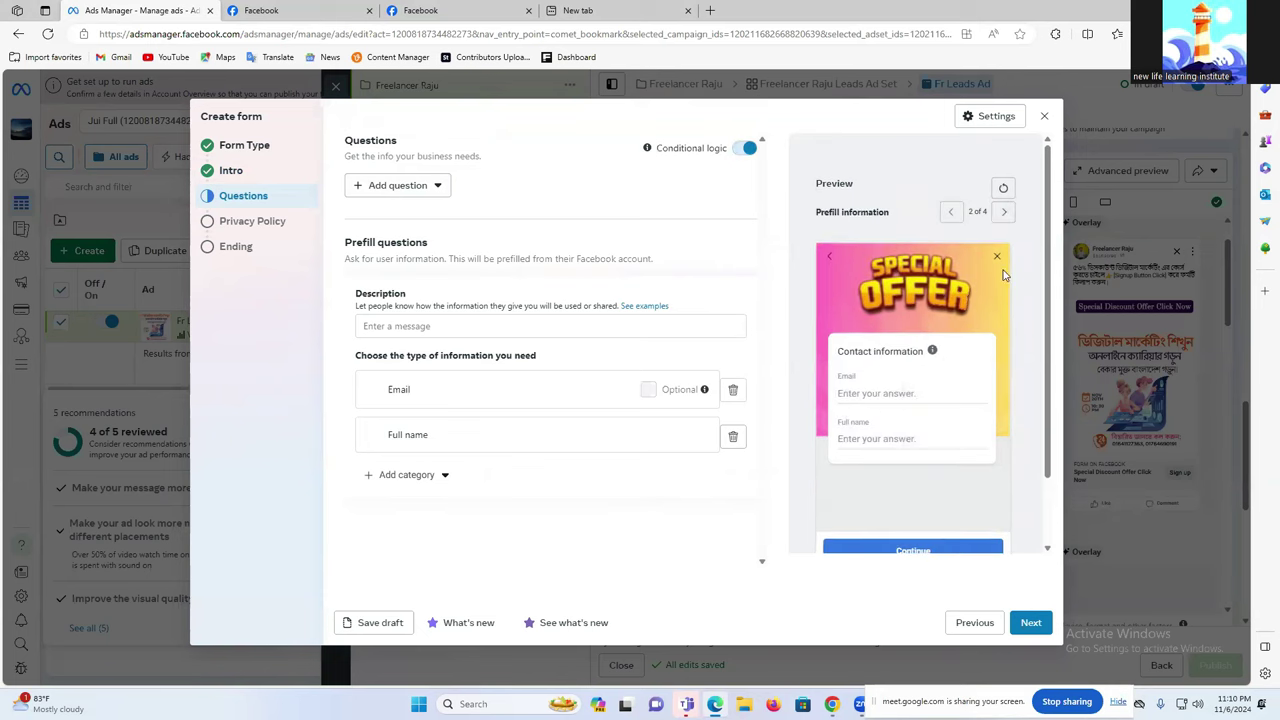
# Switch to Google Translate in Chrome, dictate the Bengali sentence "আপনার সঠিক তথ্য দিয়ে ফর্মটি ফিলাপ করুন" and copy it.
pyautogui.click(428, 322)
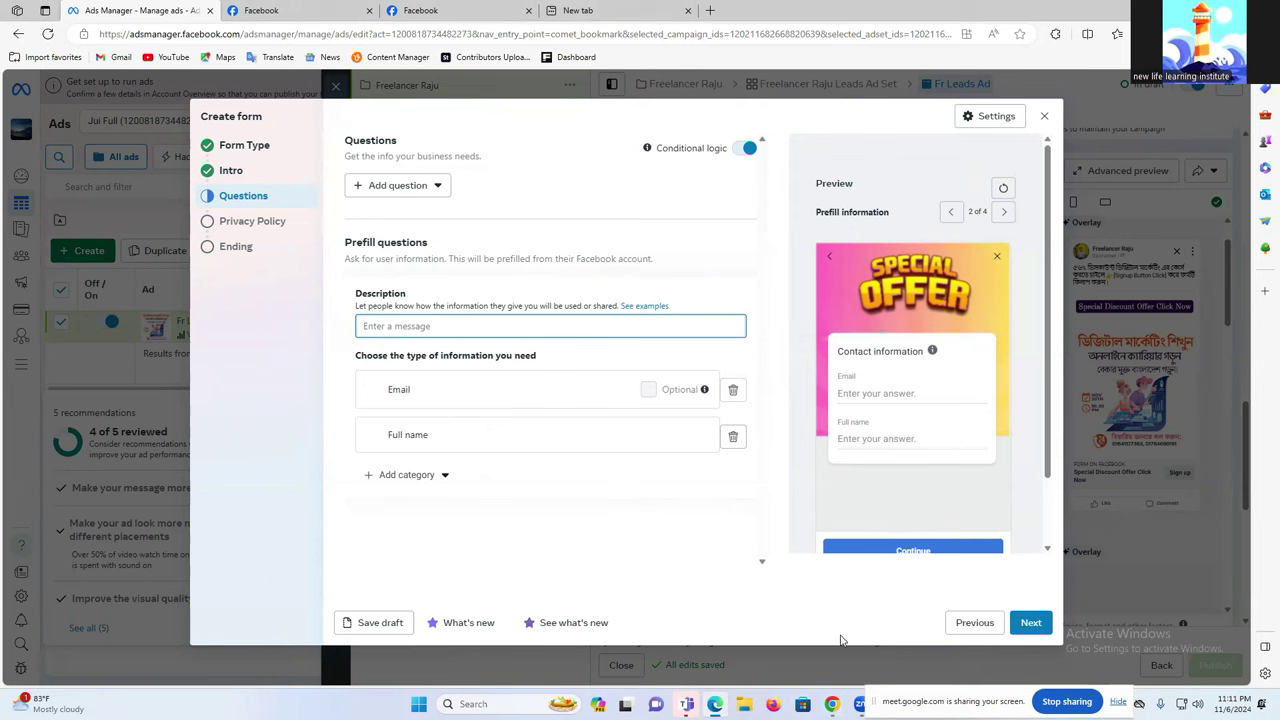
pyautogui.moveTo(832, 704)
pyautogui.click(688, 646)
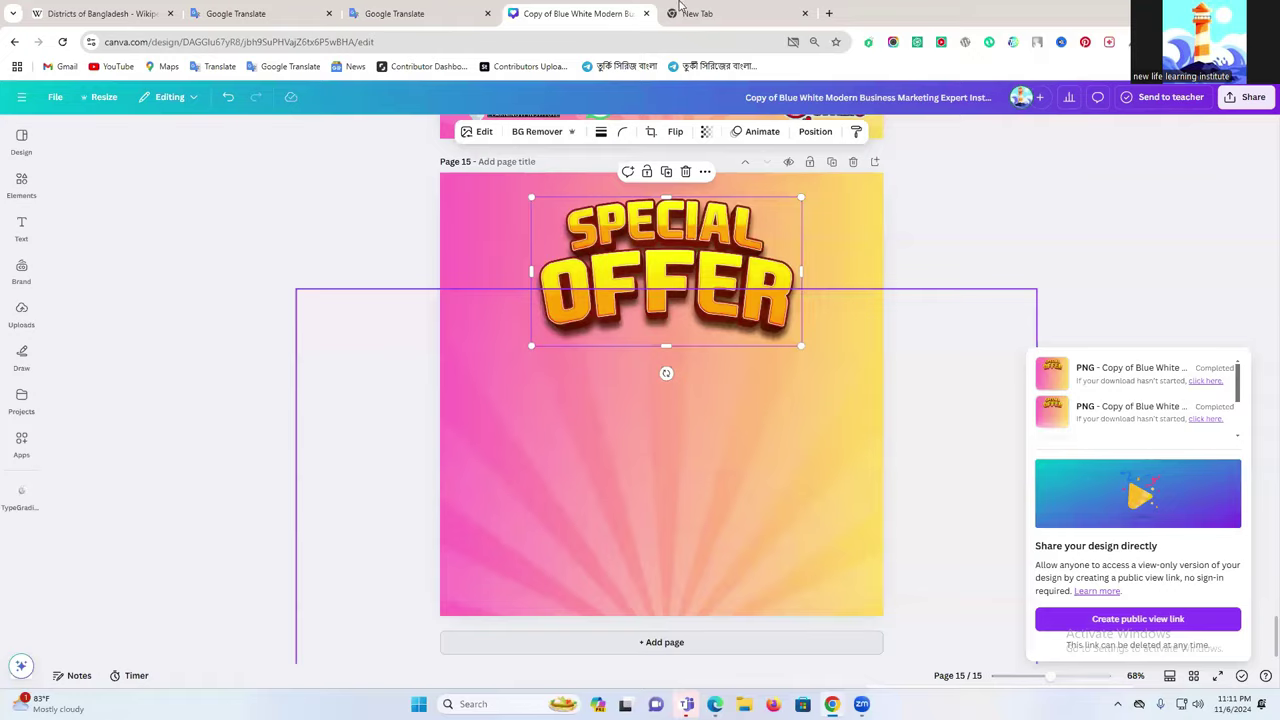
pyautogui.click(455, 13)
pyautogui.click(607, 258)
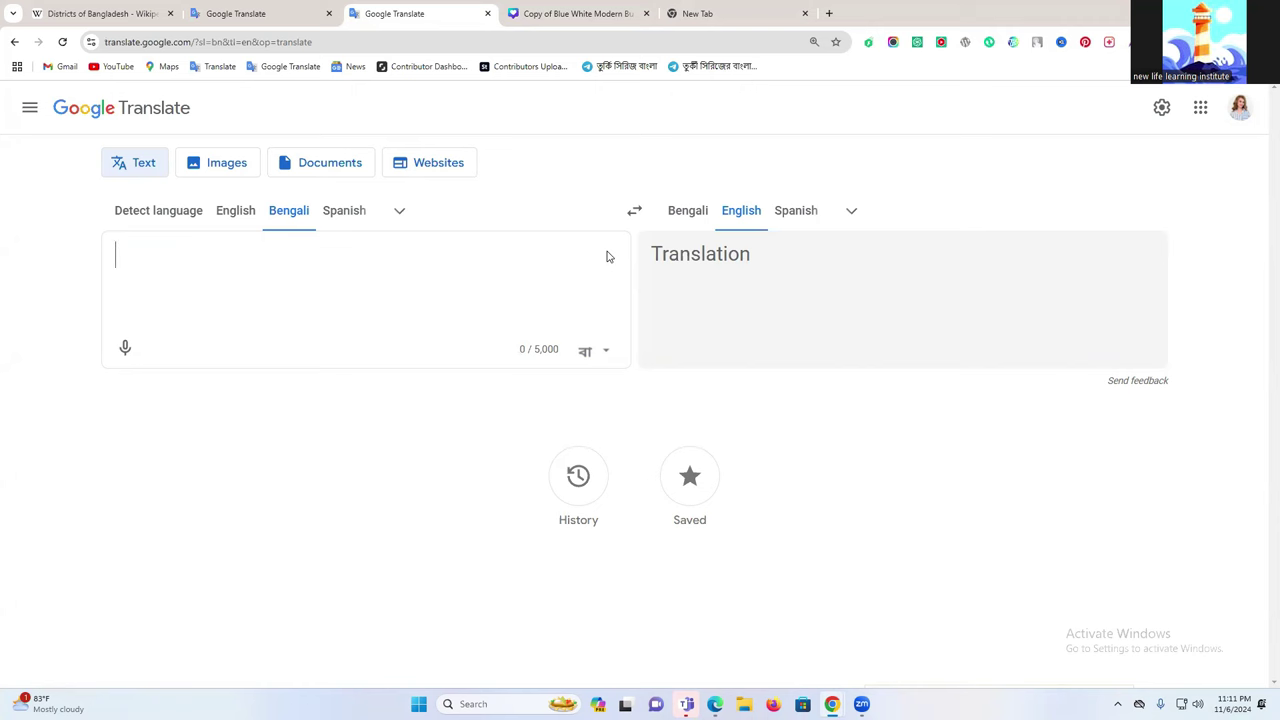
pyautogui.click(125, 348)
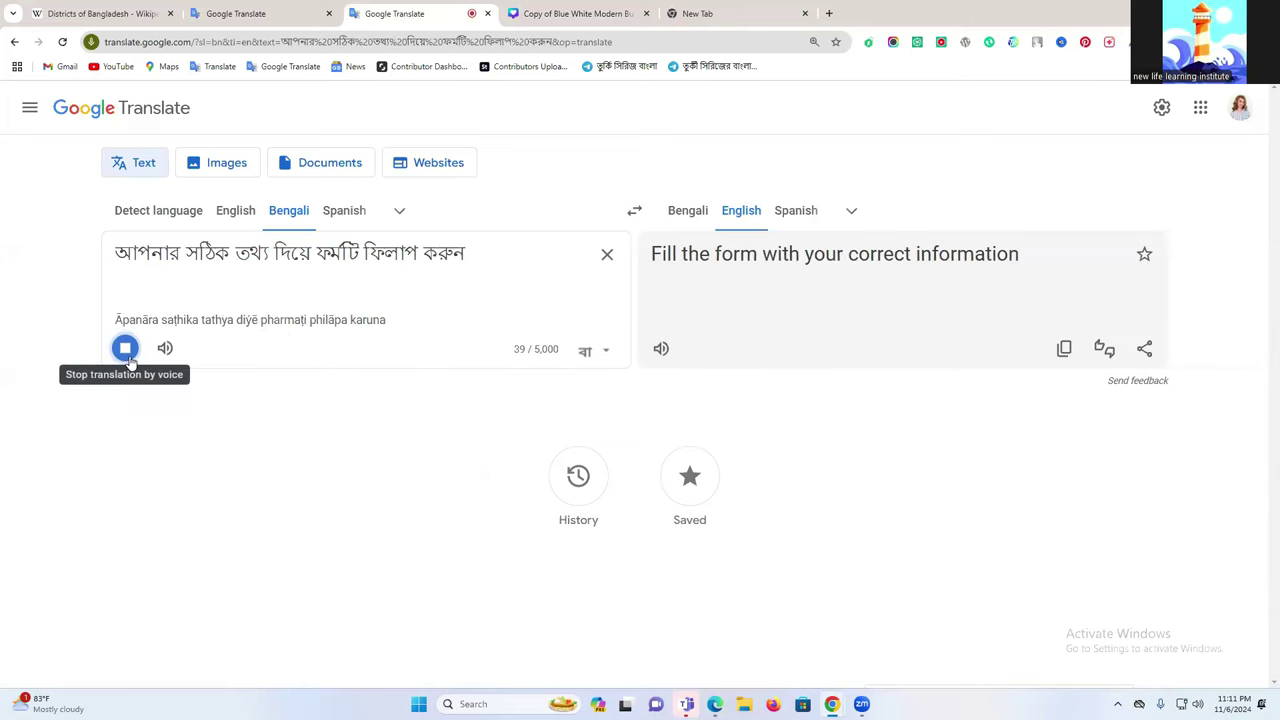
pyautogui.click(127, 357)
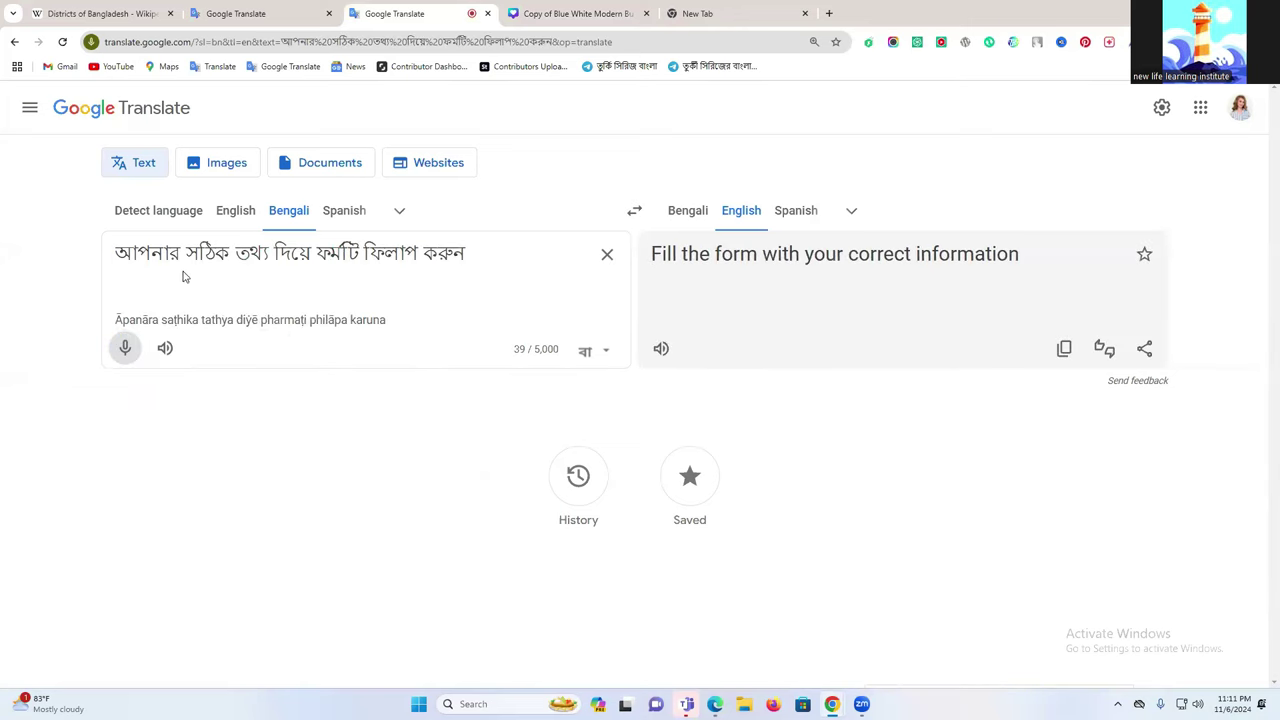
pyautogui.tripleClick(252, 253)
pyautogui.hotkey('ctrl', 'c')
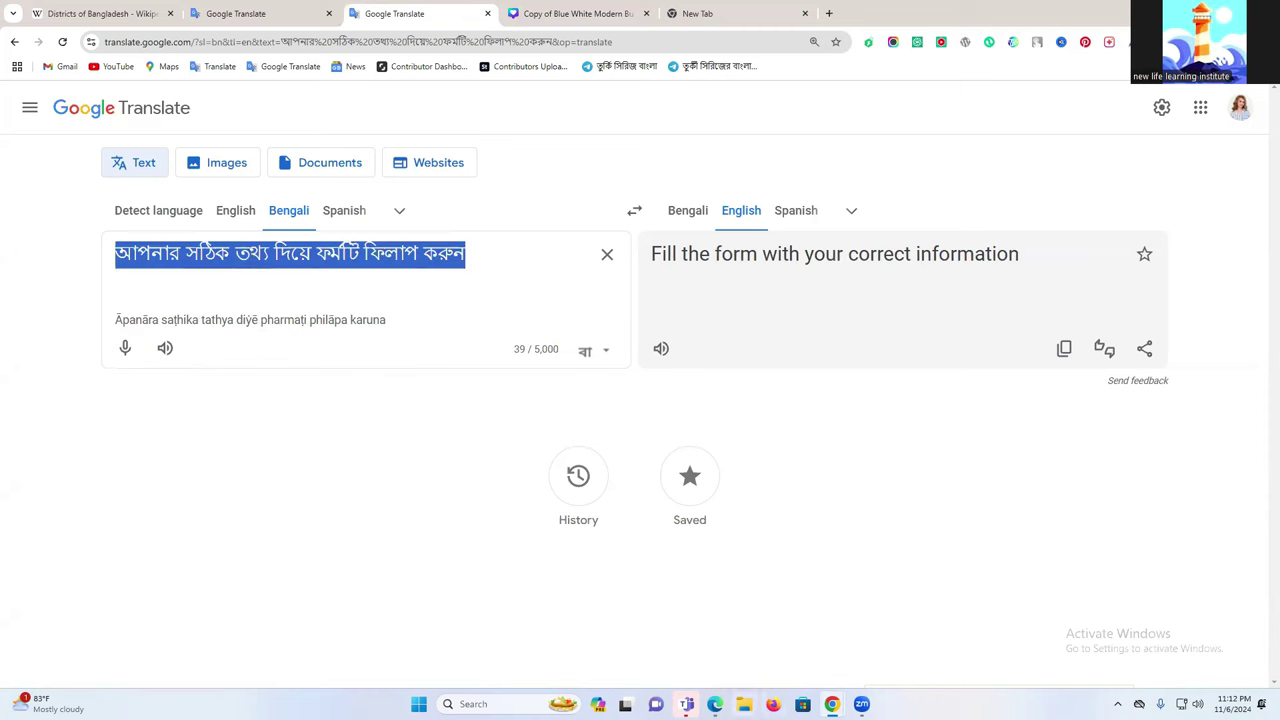
# Return to Ads Manager in Edge and paste the copied Bengali sentence as the prefill questions' description.
pyautogui.hotkey('alt', 'Tab')
pyautogui.click(458, 330)
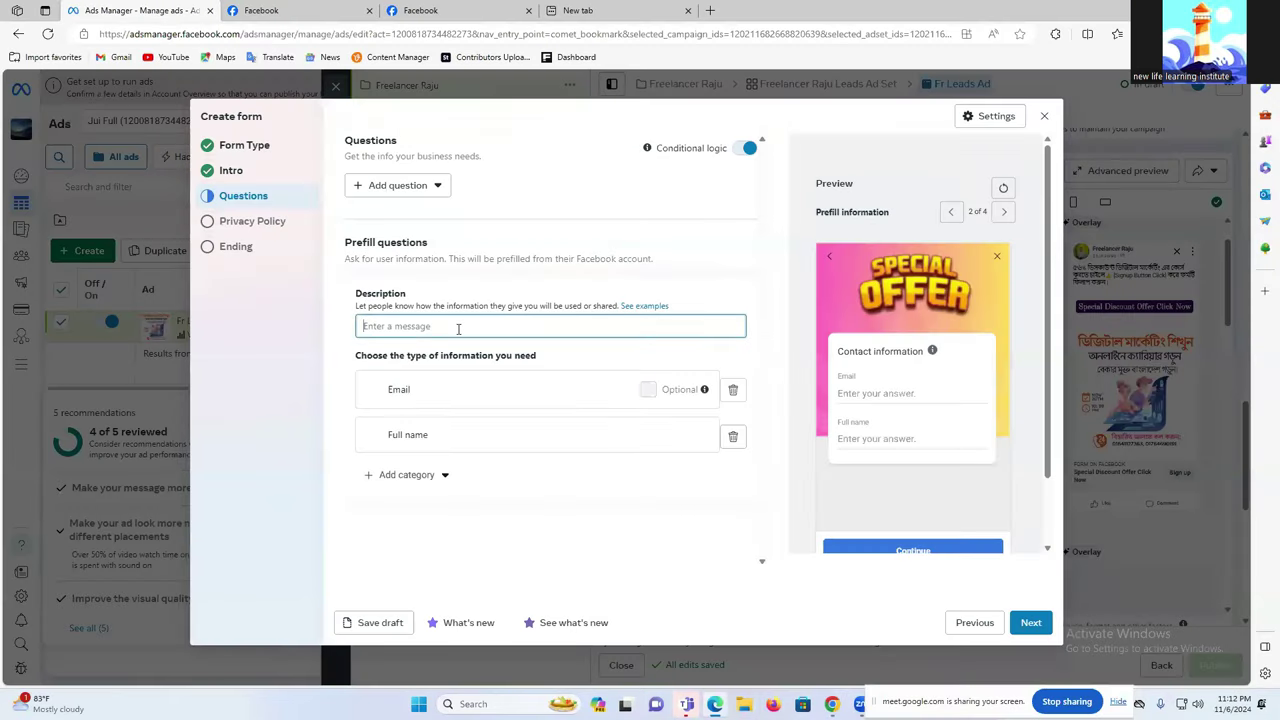
pyautogui.hotkey('ctrl', 'v')
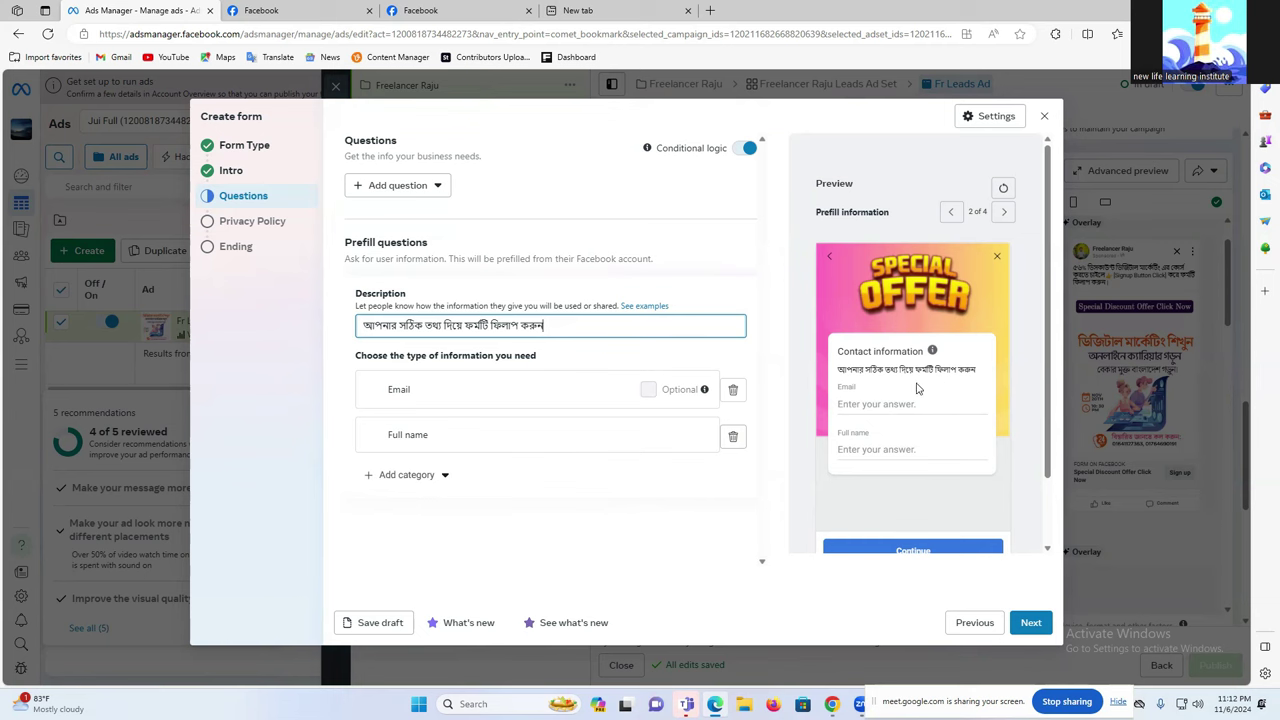
# Try to delete the Email prefill field, and remove the Full name field and add it back.
pyautogui.click(732, 391)
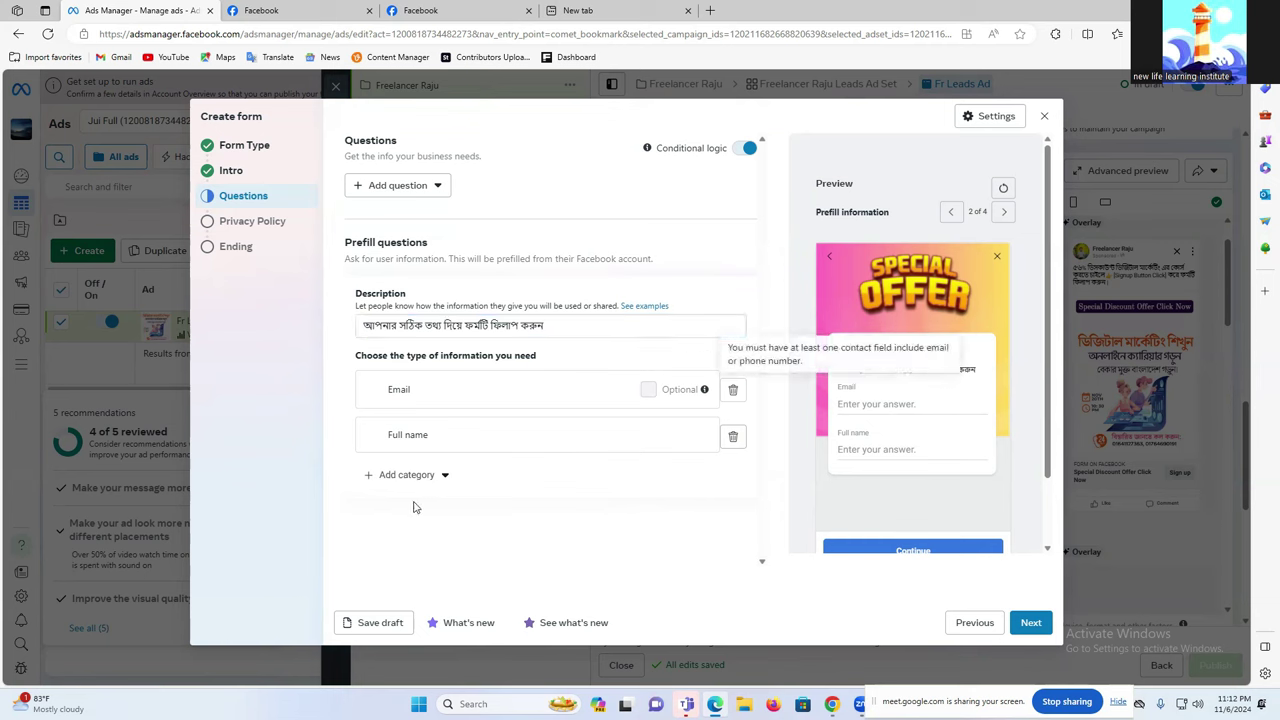
pyautogui.click(732, 434)
pyautogui.click(788, 308)
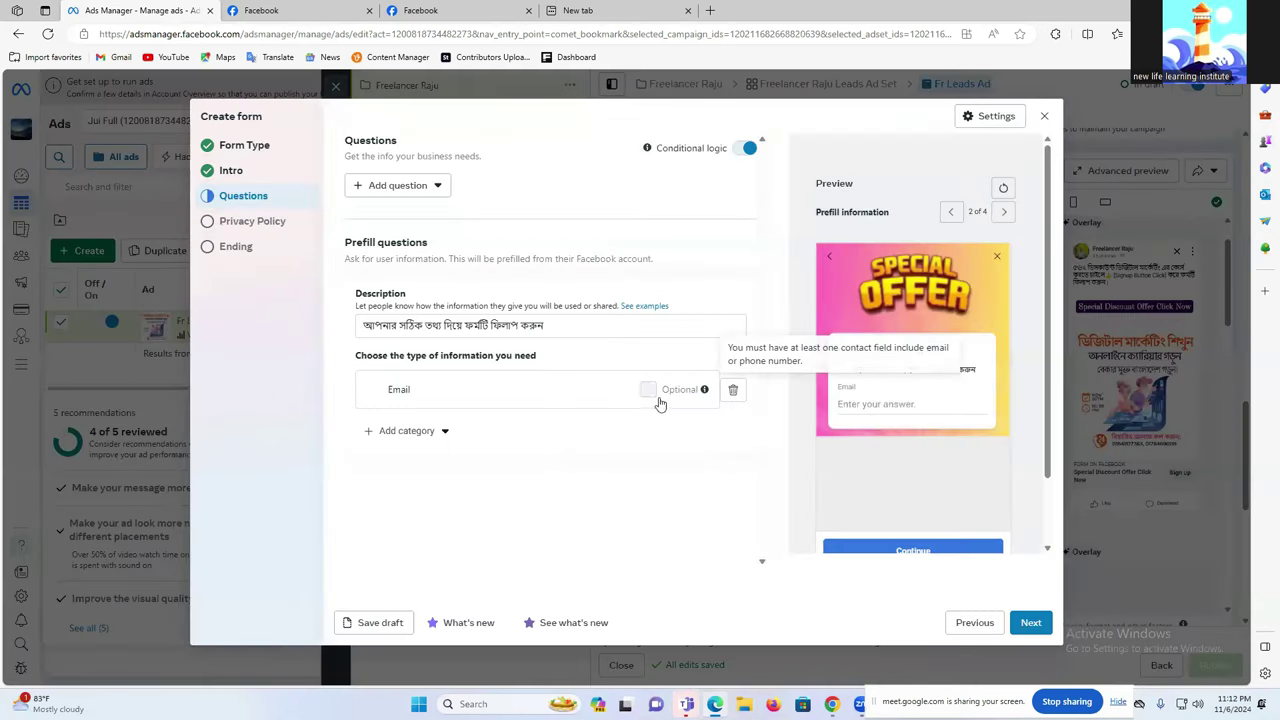
pyautogui.click(413, 438)
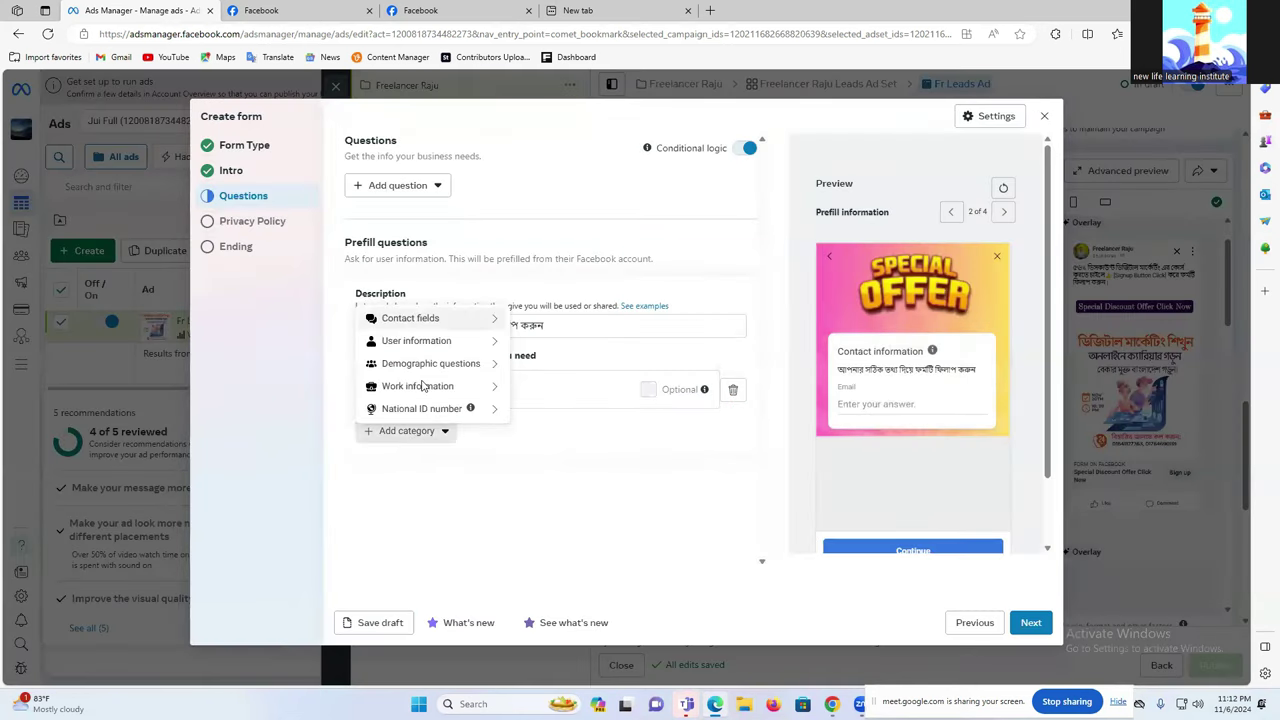
pyautogui.moveTo(414, 320)
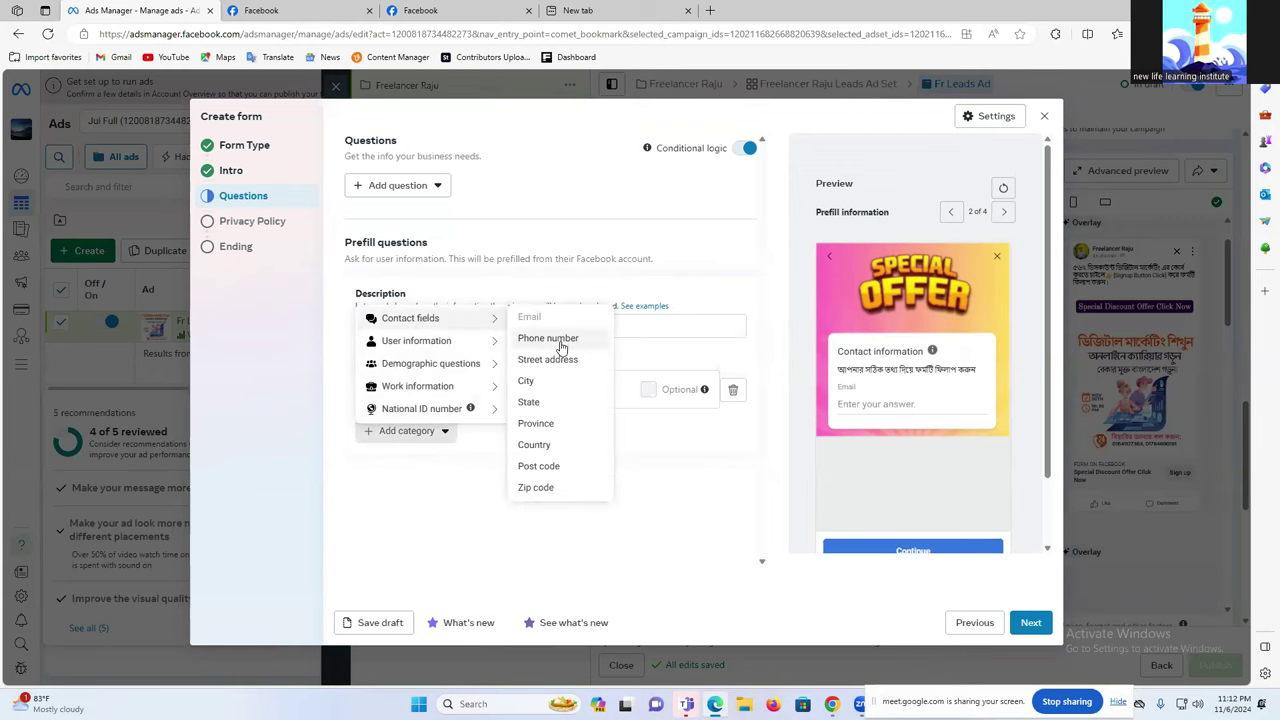
pyautogui.moveTo(413, 342)
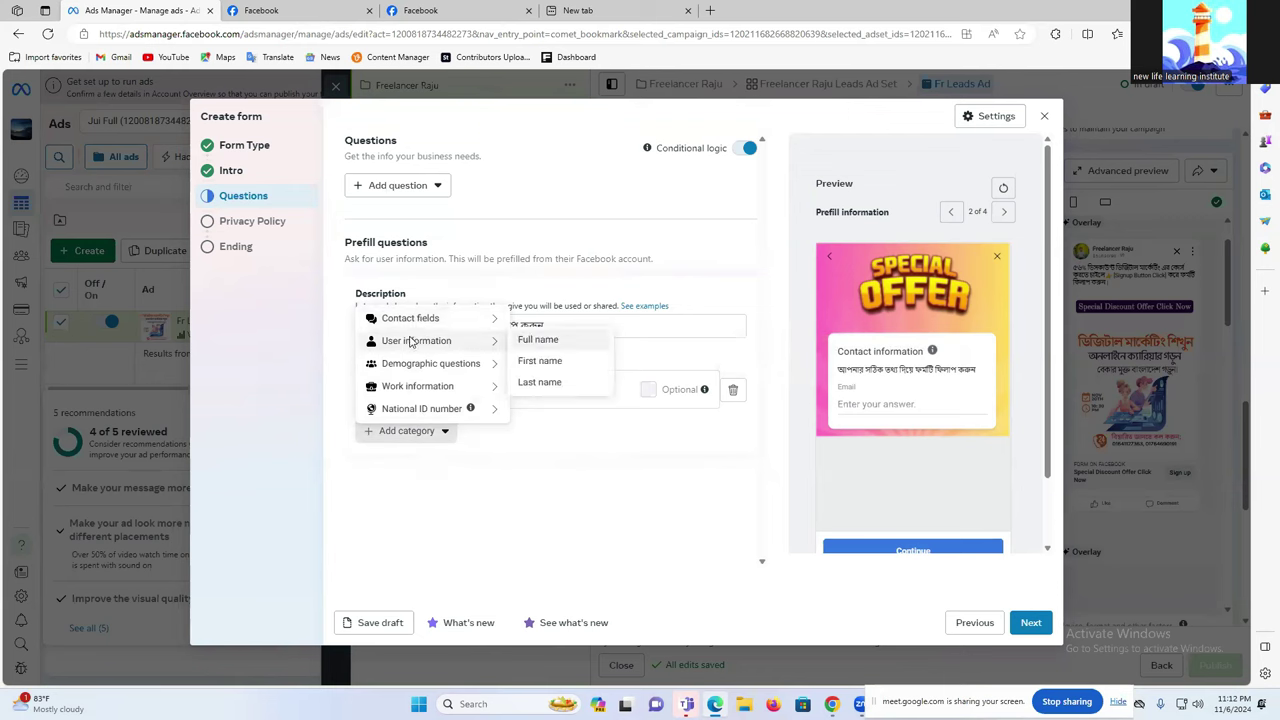
pyautogui.click(545, 341)
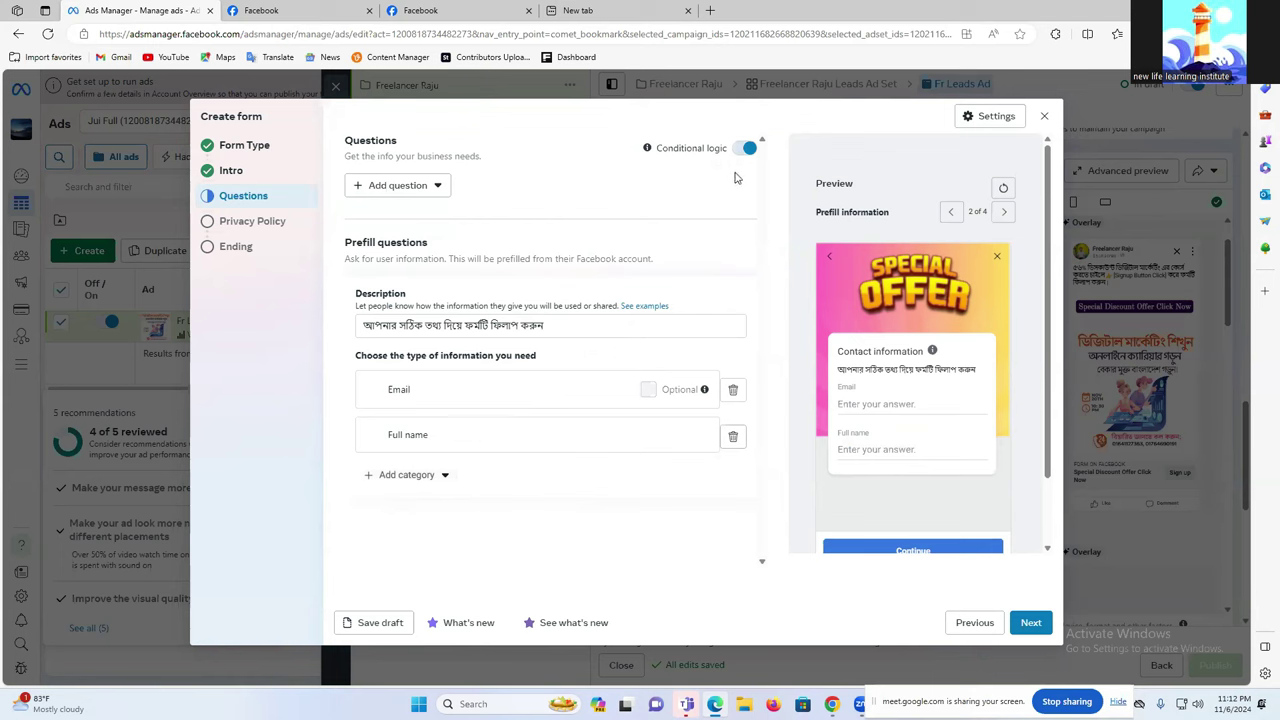
pyautogui.click(414, 190)
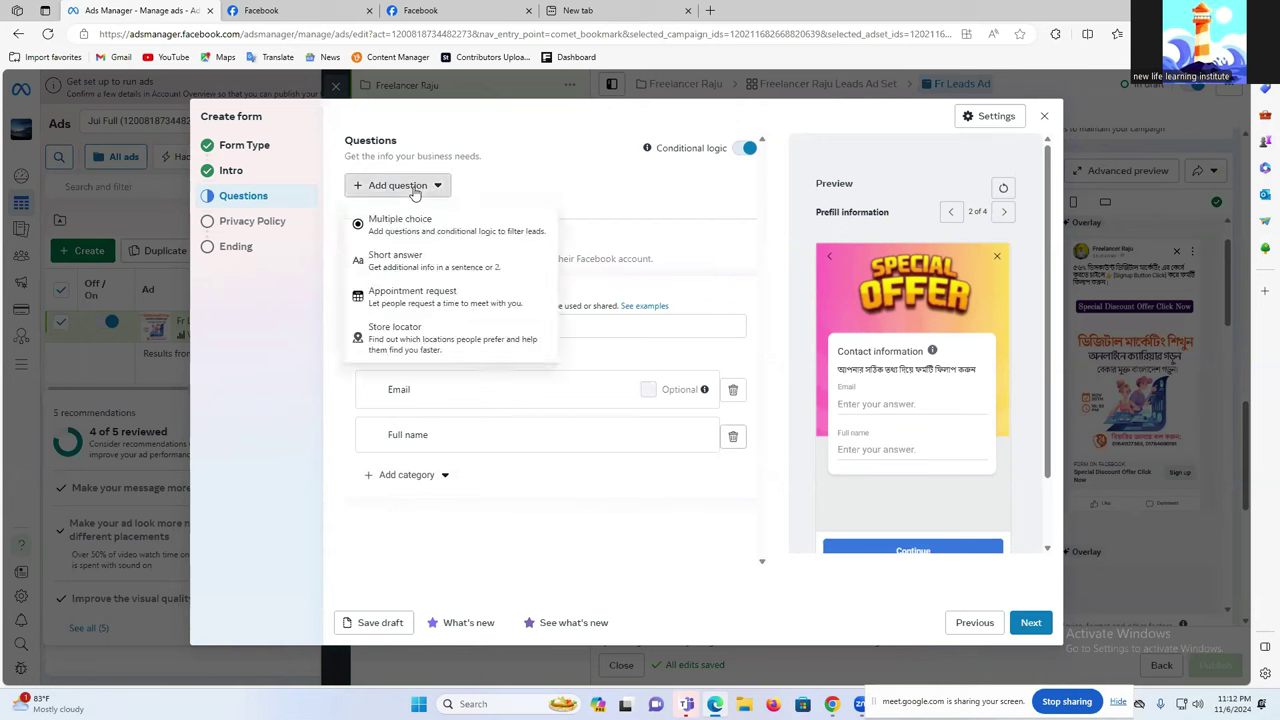
pyautogui.click(604, 213)
# Add the Phone number contact field to the prefill questions.
pyautogui.click(388, 475)
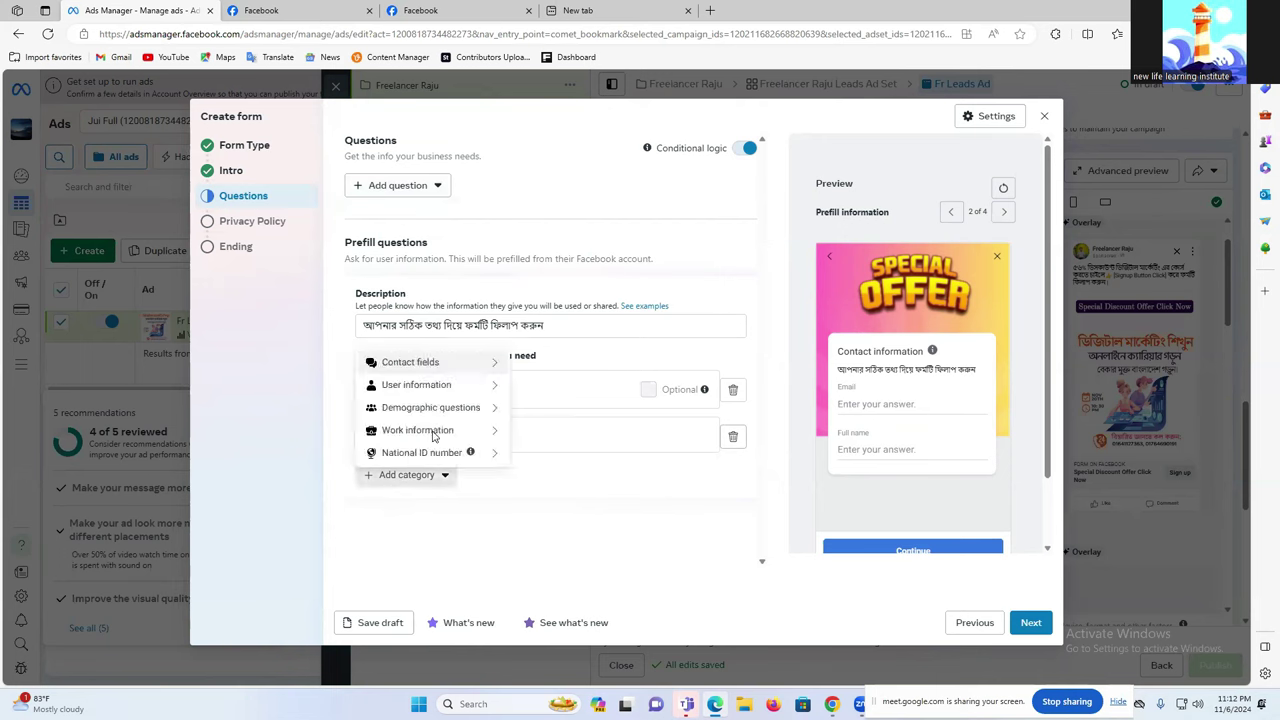
pyautogui.moveTo(428, 362)
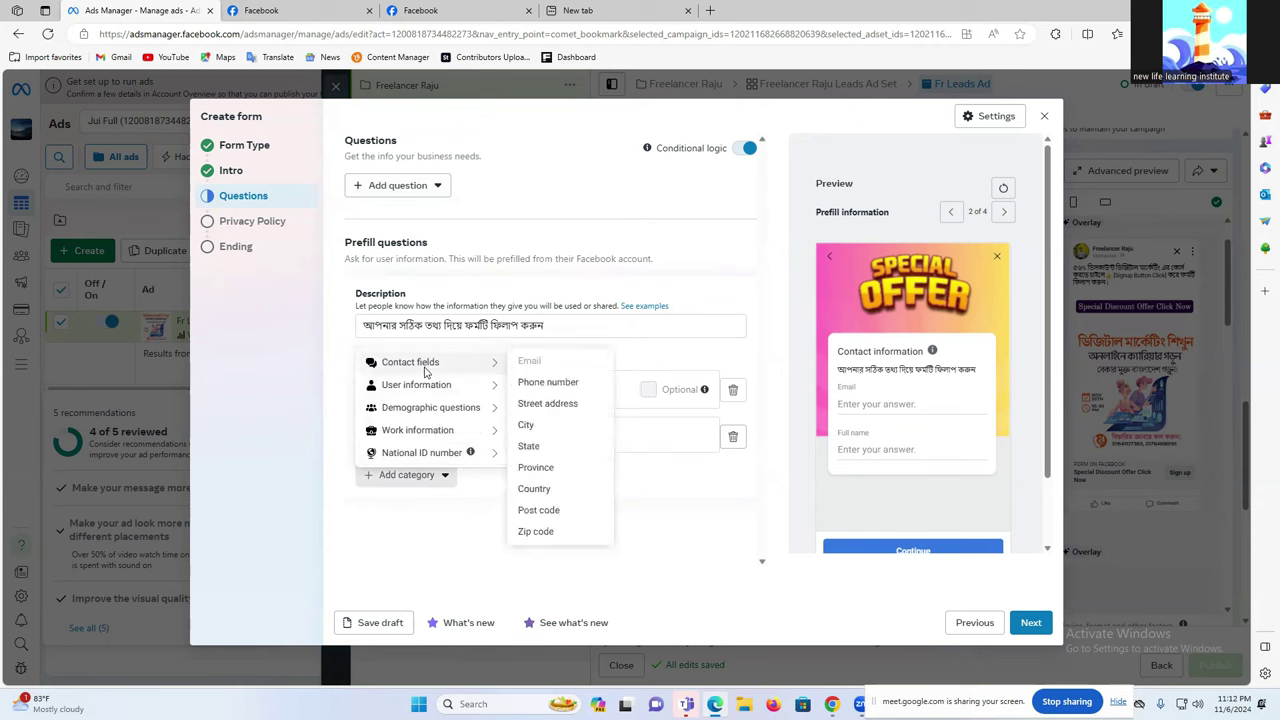
pyautogui.click(545, 383)
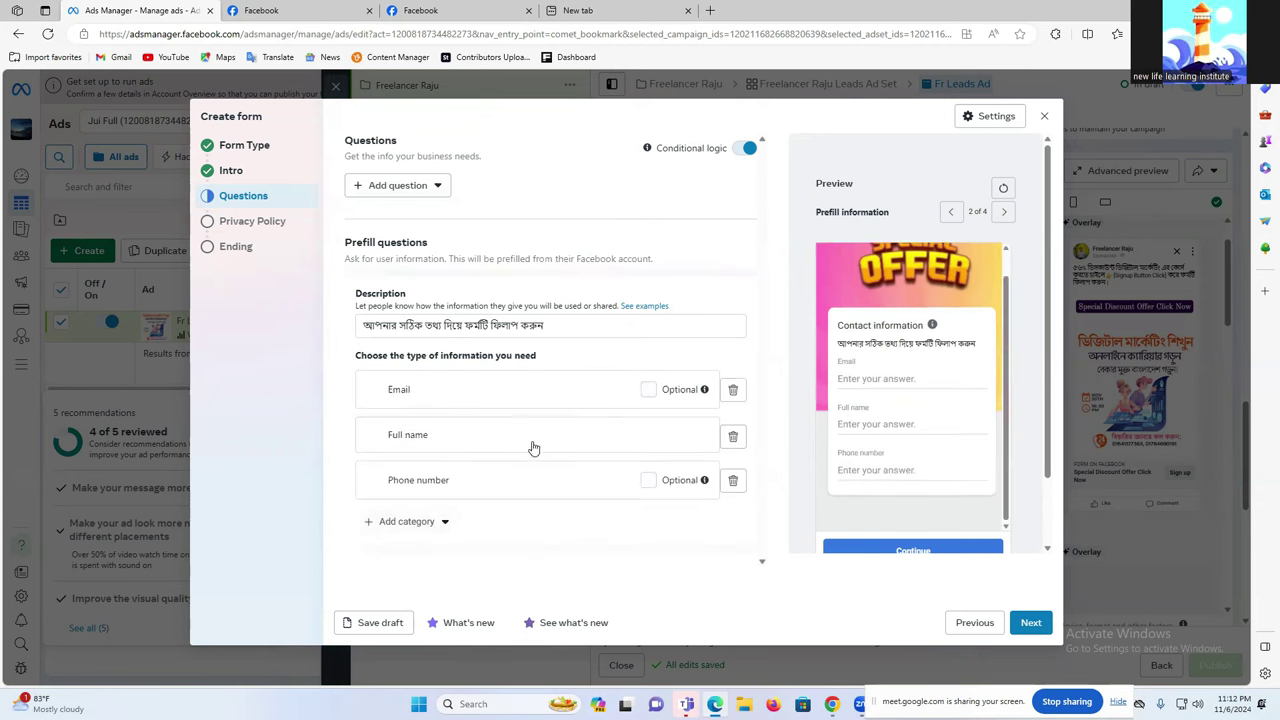
# Delete the Email prefill field and add it again so that it follows Phone number.
pyautogui.click(733, 389)
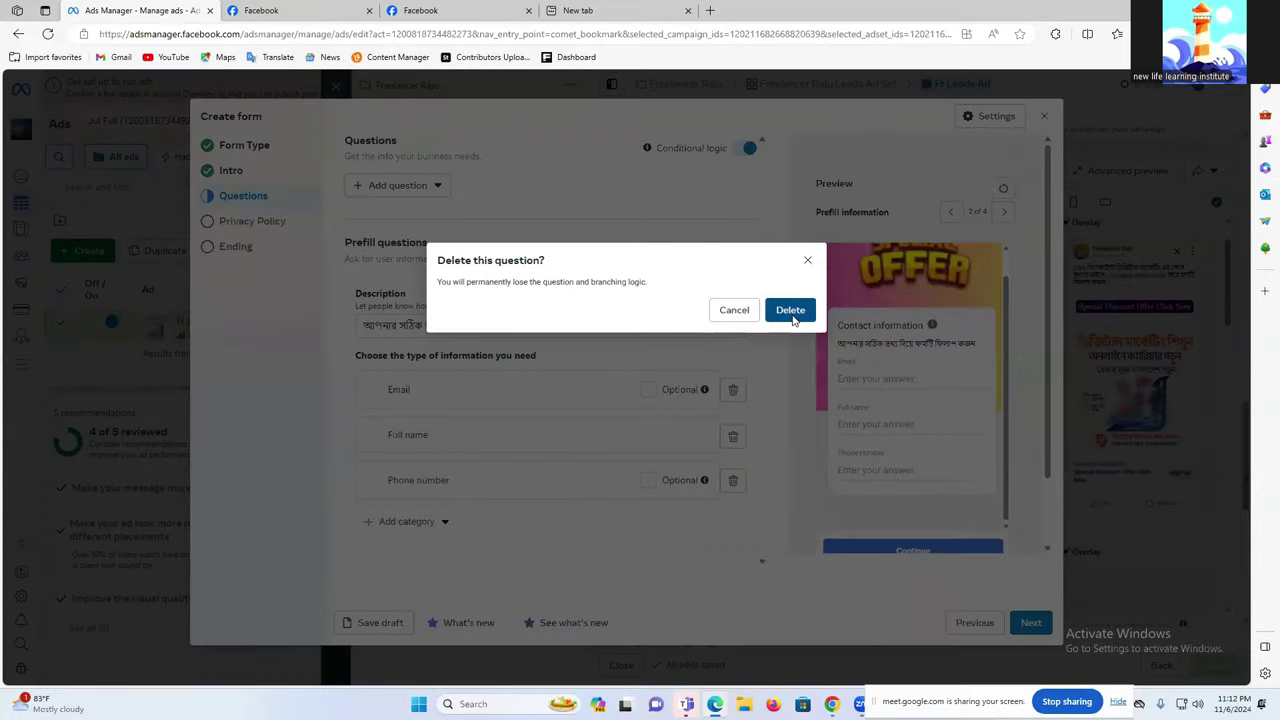
pyautogui.click(790, 314)
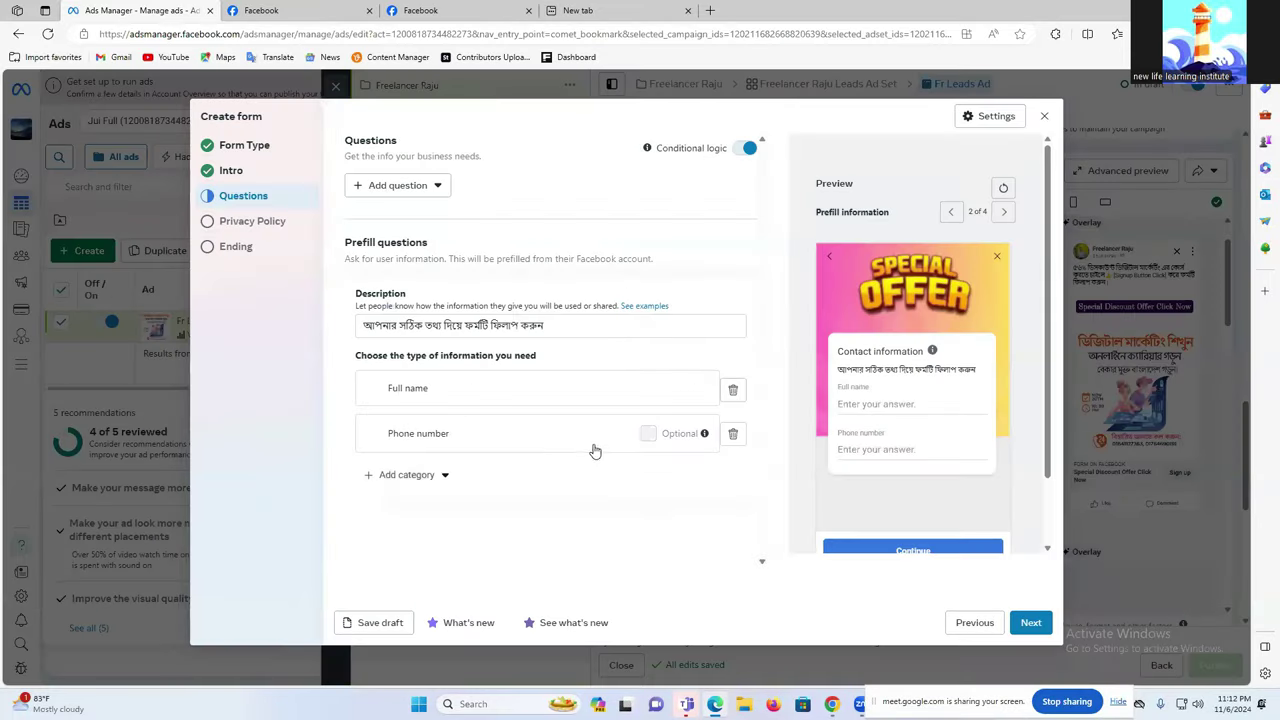
pyautogui.click(401, 476)
pyautogui.moveTo(450, 366)
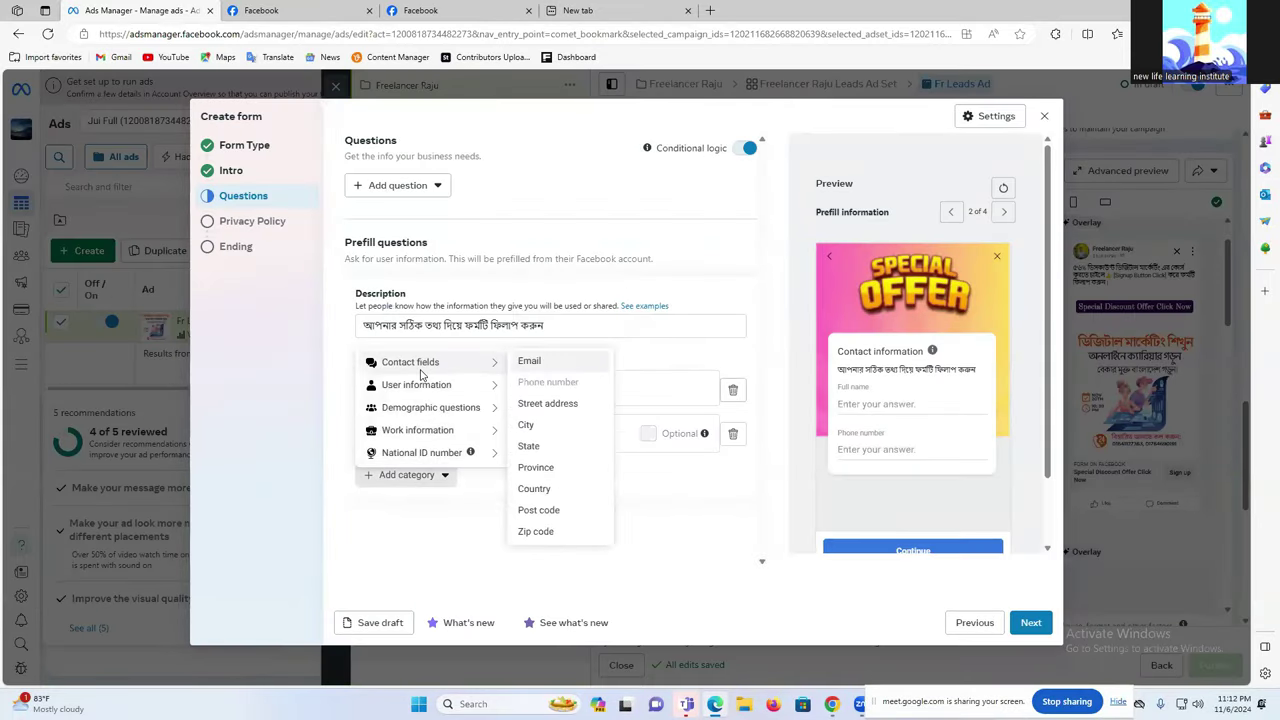
pyautogui.click(530, 362)
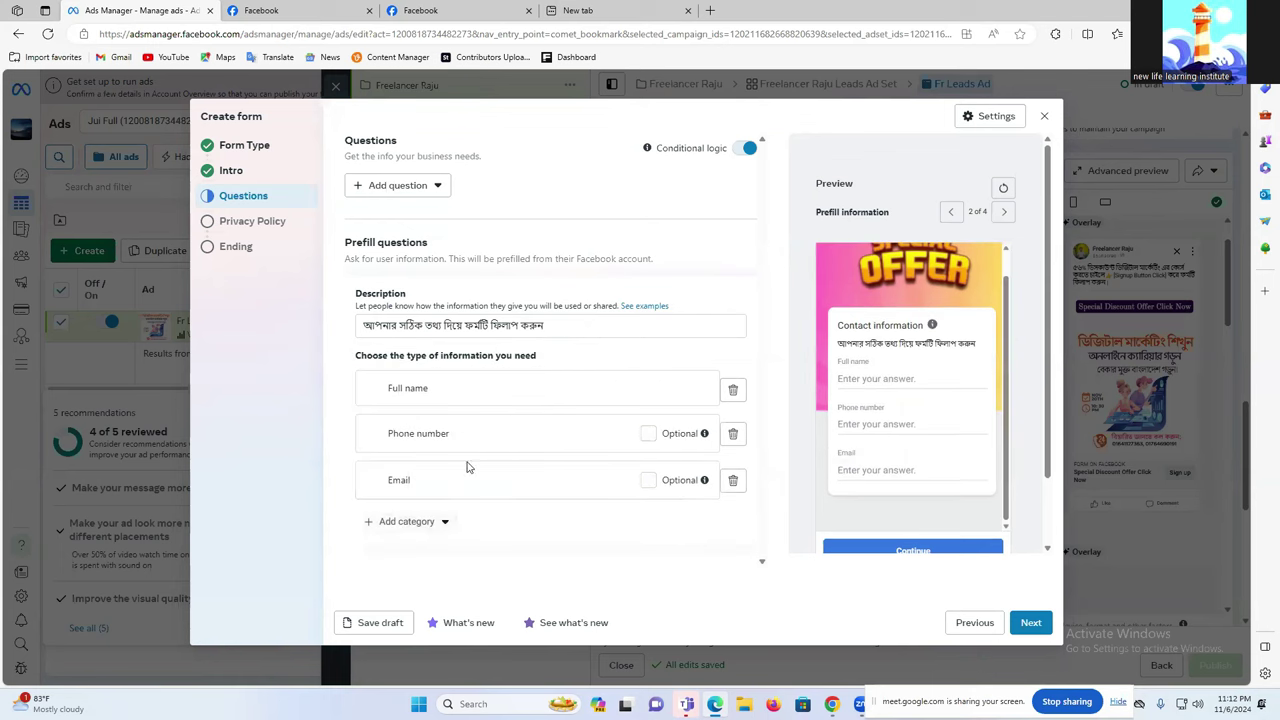
# Look through the available prefill categories and add the Street address contact field after Email.
pyautogui.click(400, 524)
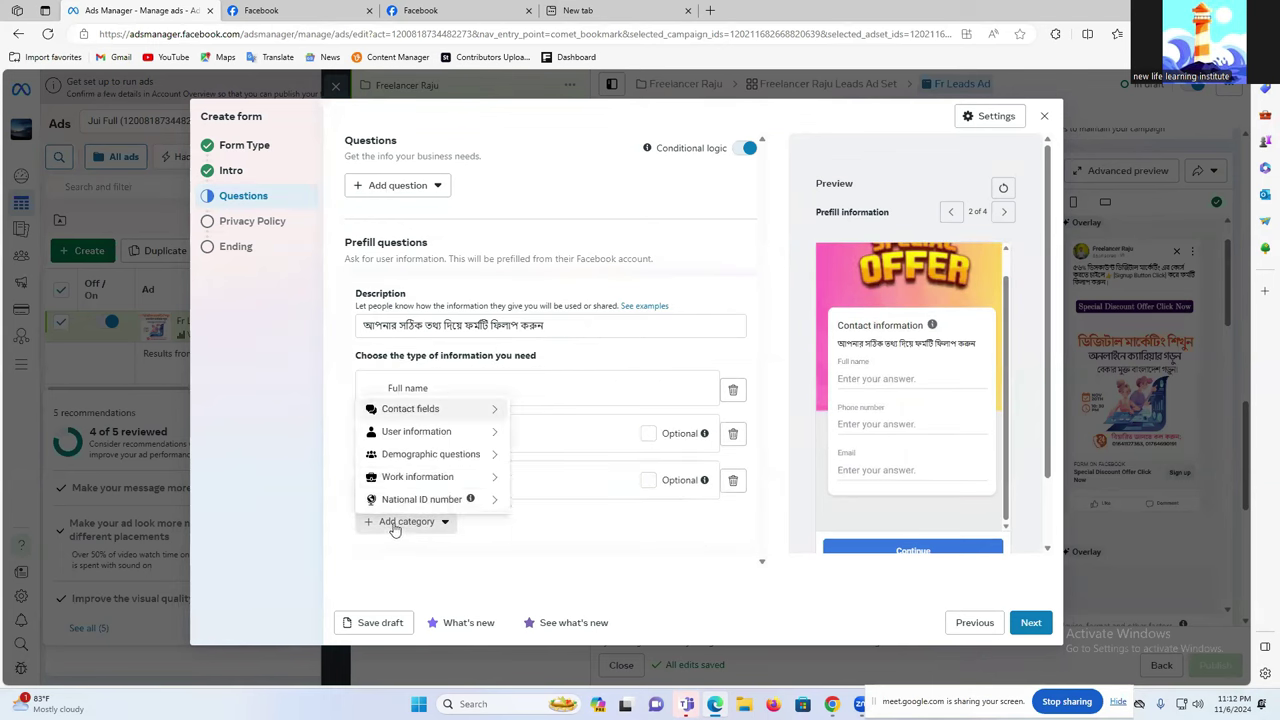
pyautogui.moveTo(418, 476)
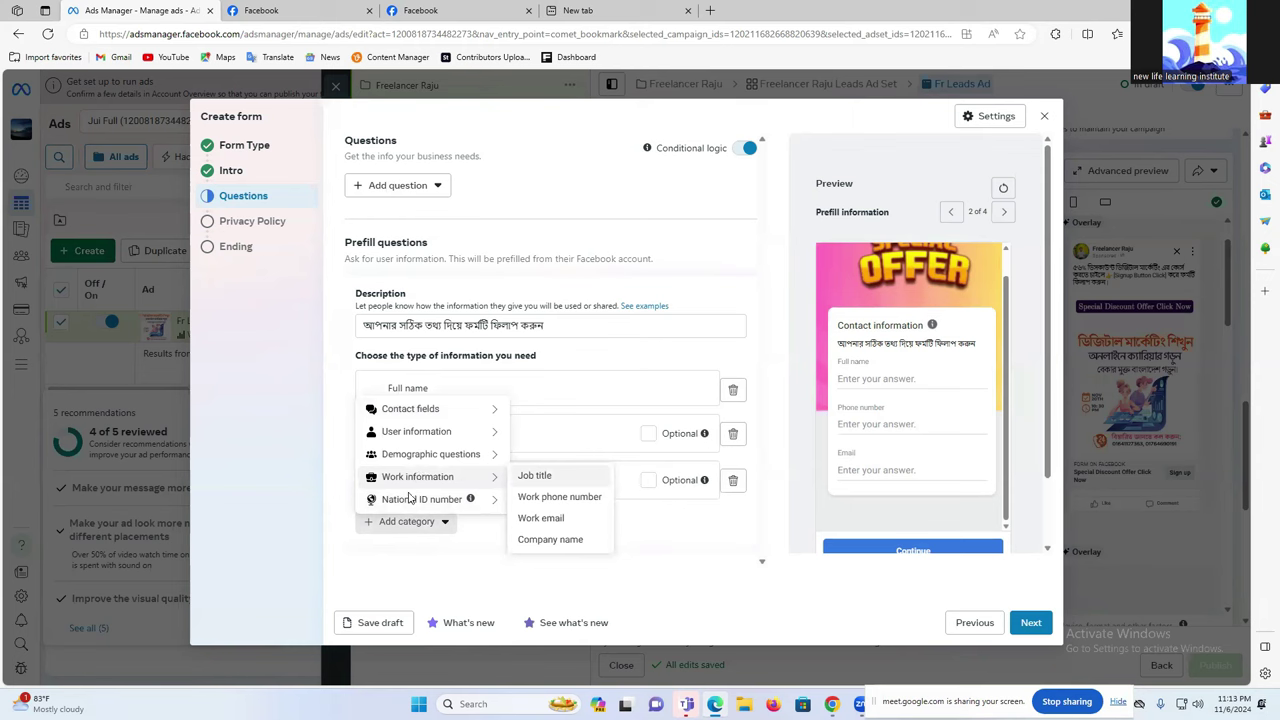
pyautogui.moveTo(411, 504)
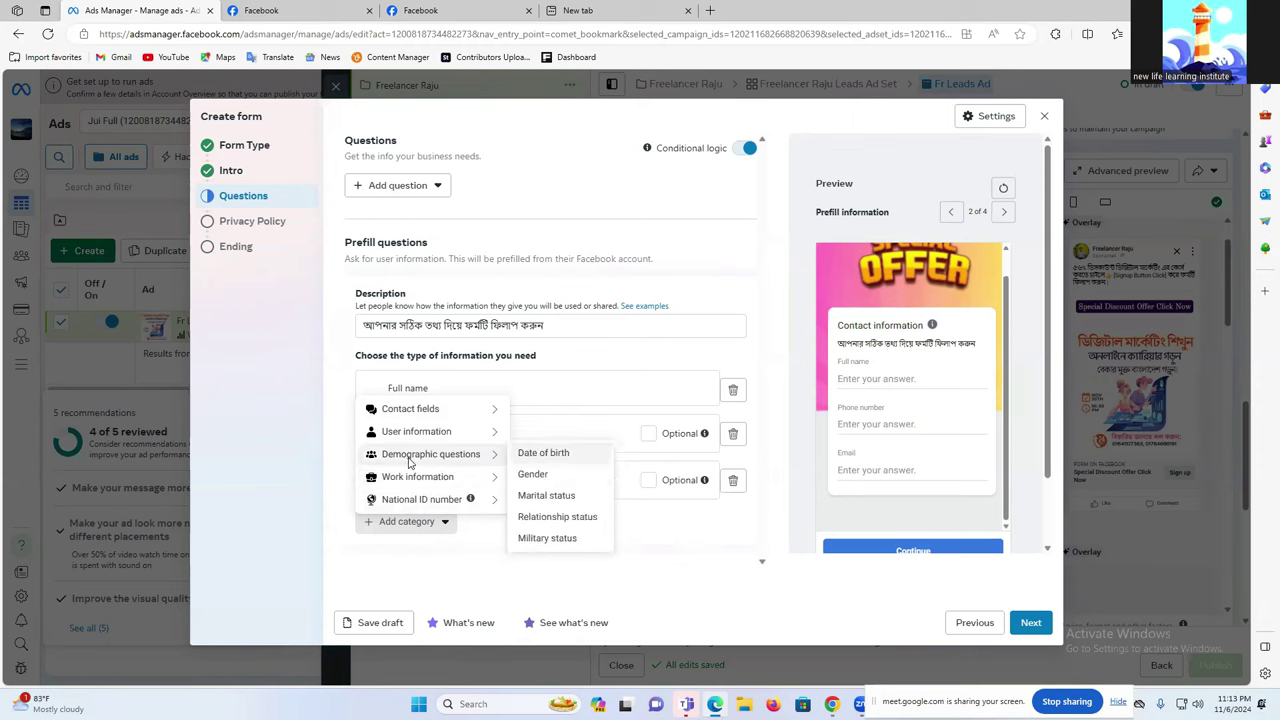
pyautogui.moveTo(427, 414)
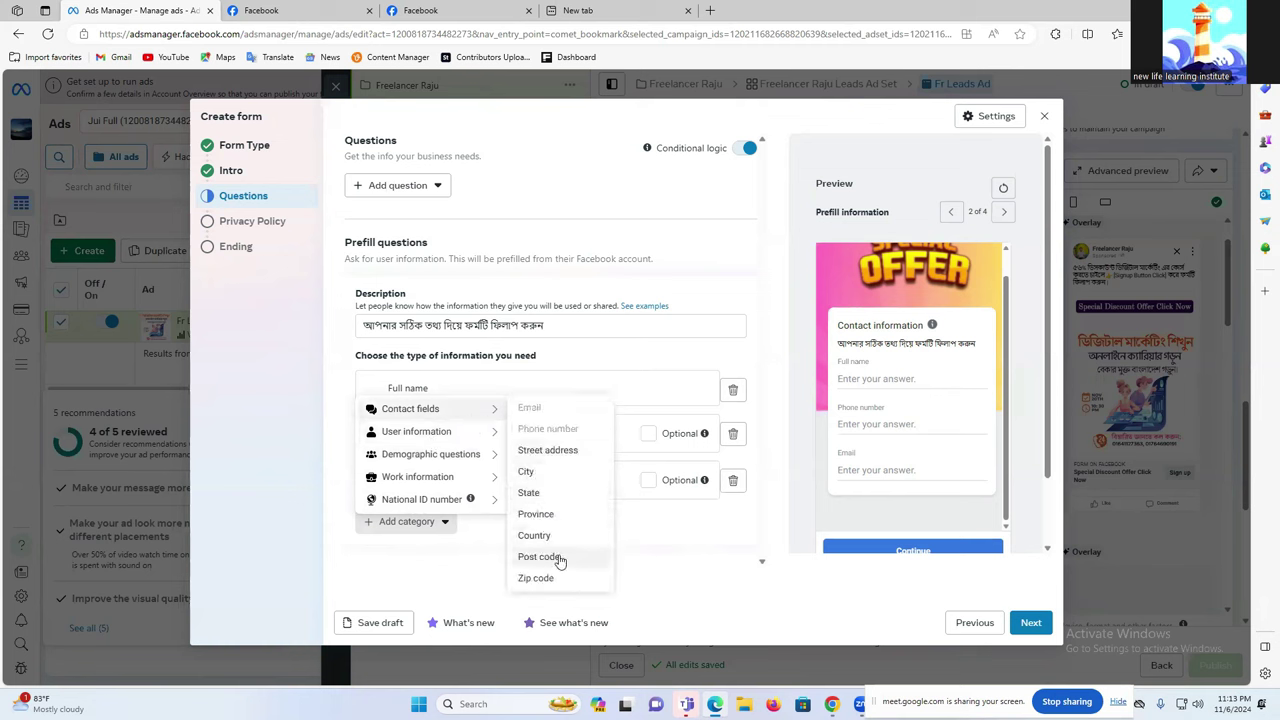
pyautogui.click(547, 451)
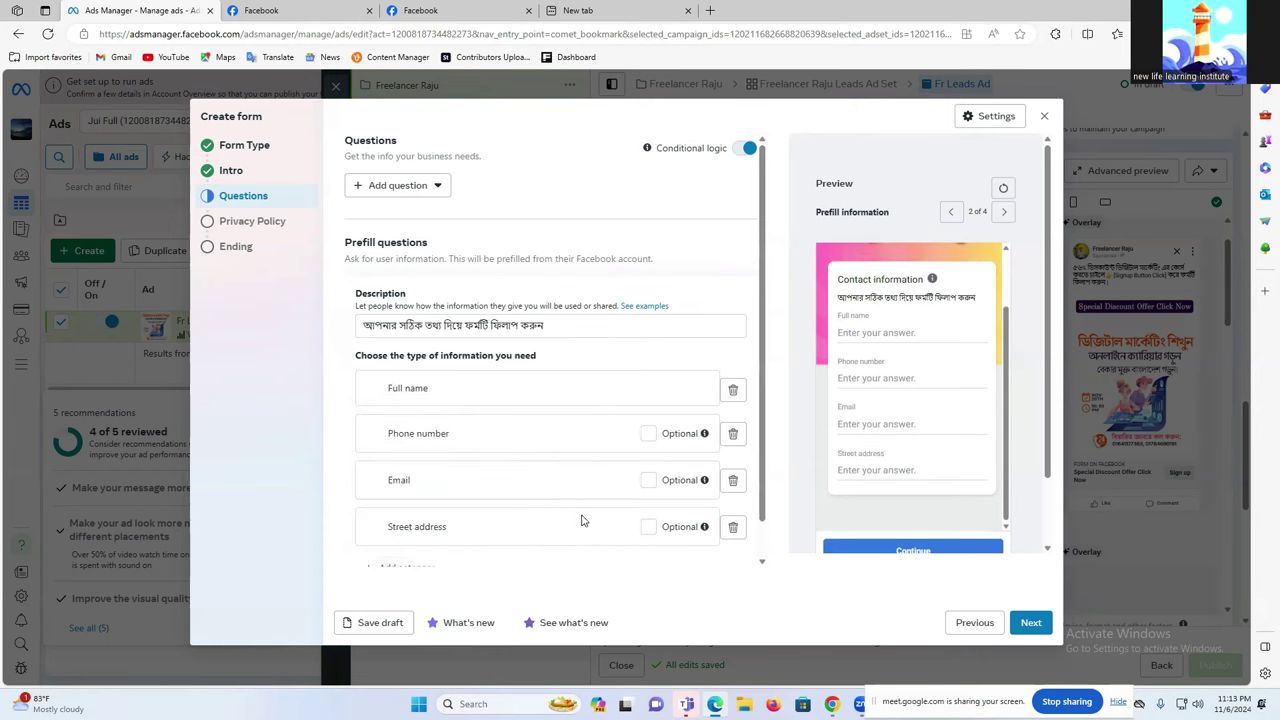
# Add the Gender demographic question to the prefill questions after Street address.
pyautogui.scroll(-1, 580, 517)
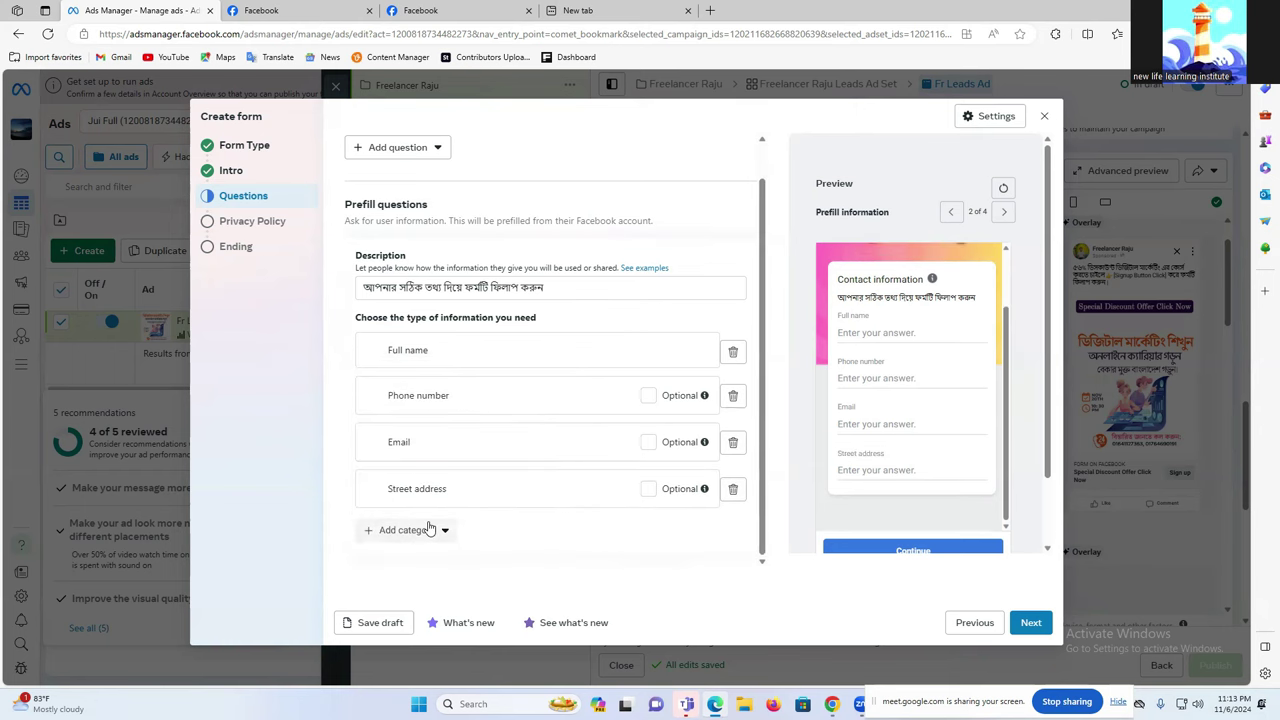
pyautogui.click(428, 529)
pyautogui.moveTo(435, 444)
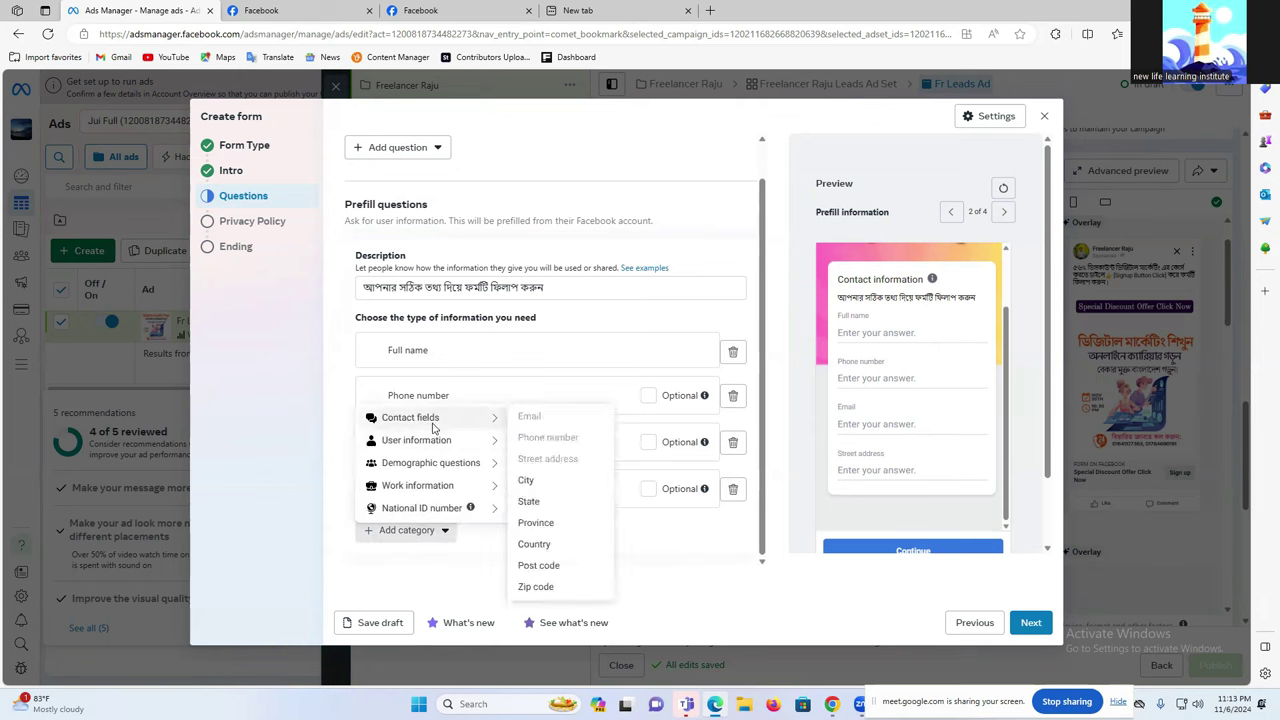
pyautogui.moveTo(505, 444)
pyautogui.moveTo(420, 470)
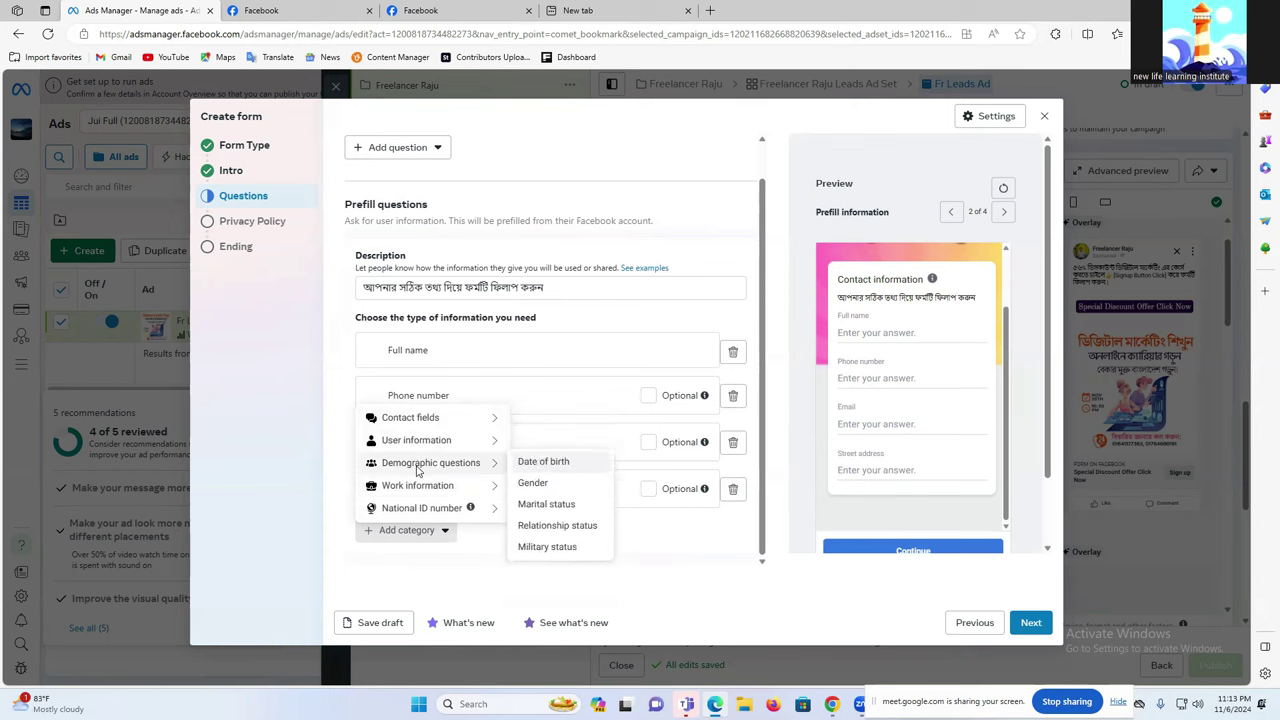
pyautogui.click(533, 483)
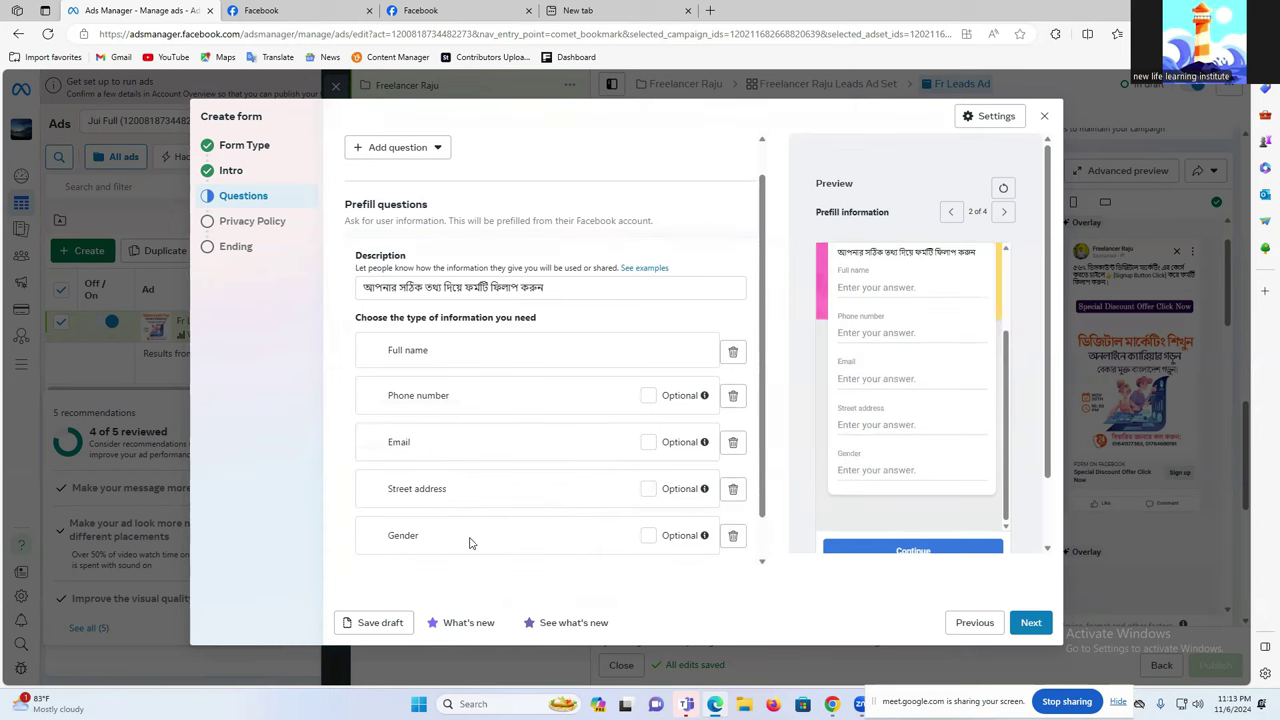
pyautogui.scroll(-1, 580, 542)
pyautogui.scroll(1, 489, 480)
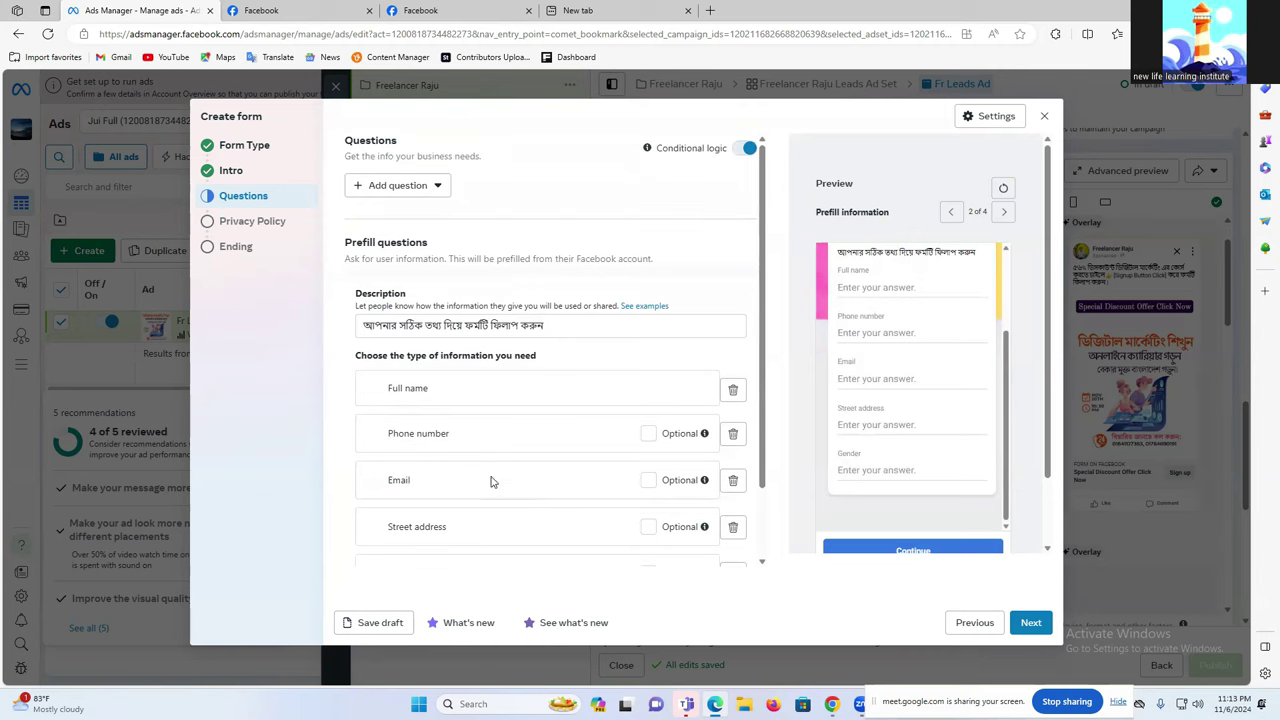
pyautogui.scroll(-1, 480, 490)
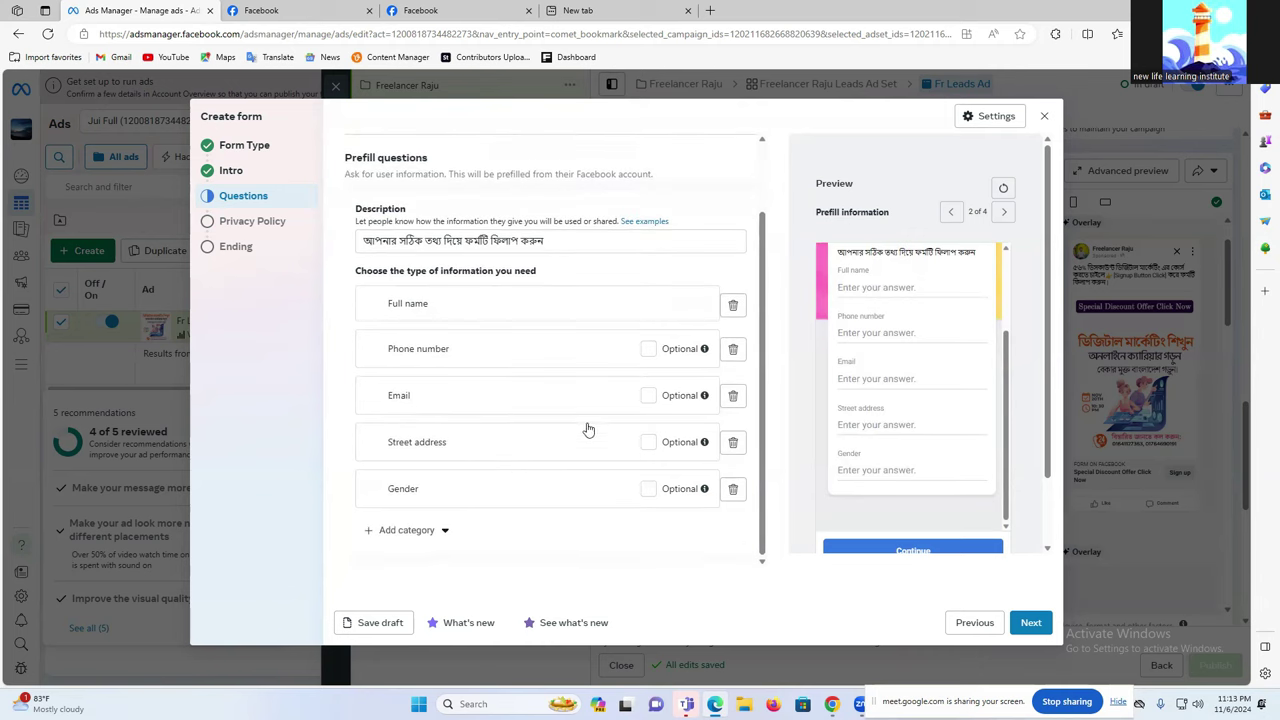
pyautogui.scroll(1, 588, 432)
pyautogui.scroll(-1, 594, 428)
# Try marking the Phone number, Email and Gender fields as optional, and clear those optional marks again.
pyautogui.click(649, 349)
pyautogui.click(649, 396)
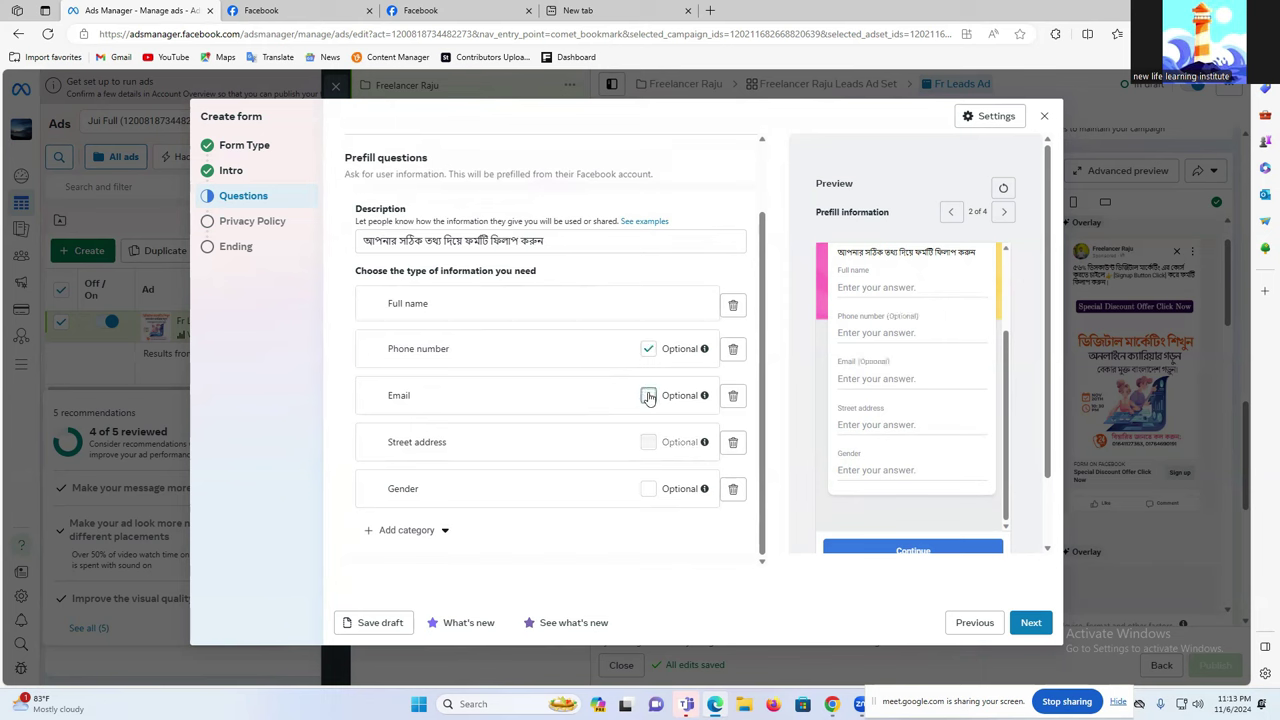
pyautogui.click(646, 490)
pyautogui.click(648, 489)
pyautogui.click(648, 396)
pyautogui.click(648, 349)
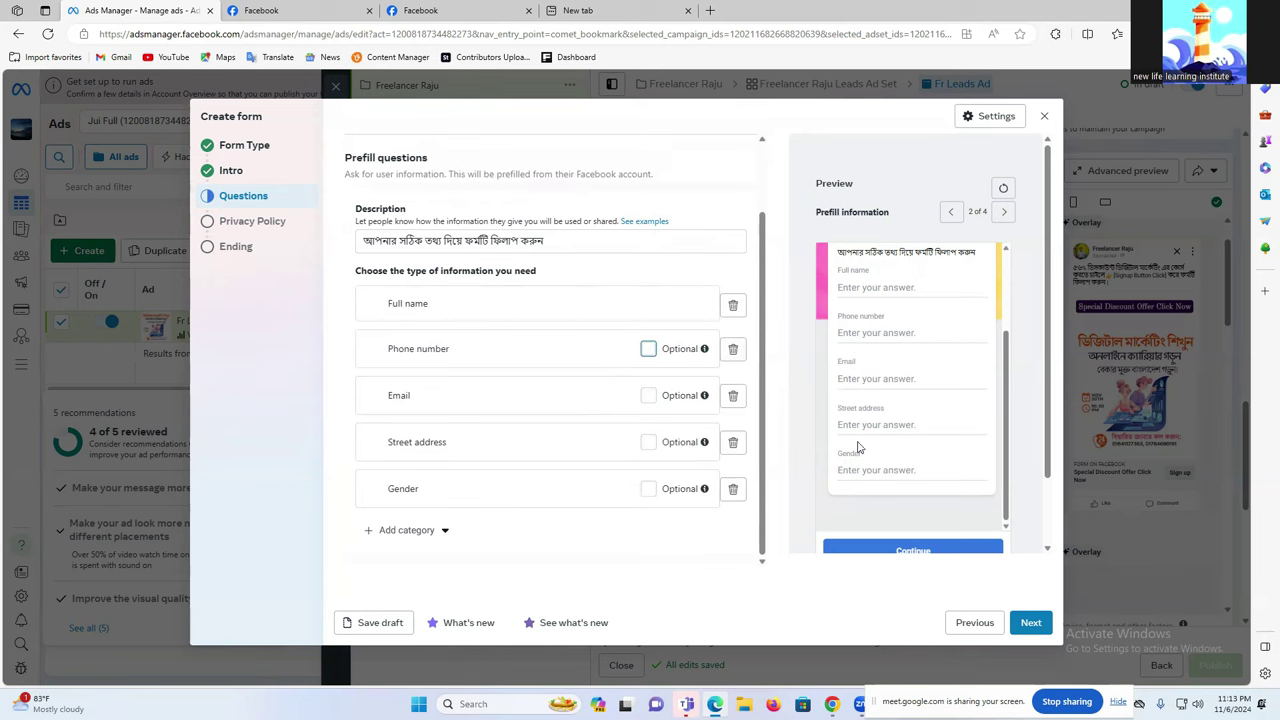
# Review the list of prefill questions and the preview of the form's Contact information page.
pyautogui.scroll(-2, 860, 447)
pyautogui.scroll(2, 840, 390)
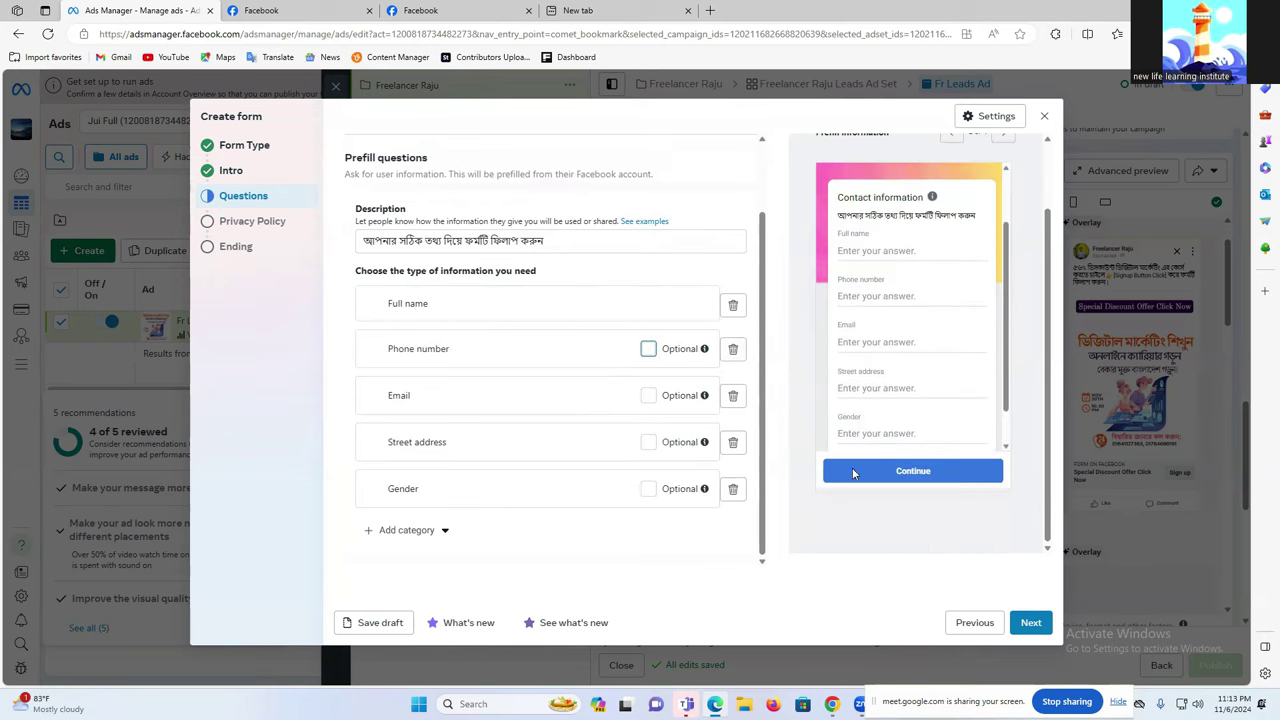
pyautogui.scroll(1, 643, 465)
pyautogui.scroll(-1, 550, 385)
pyautogui.scroll(1, 517, 493)
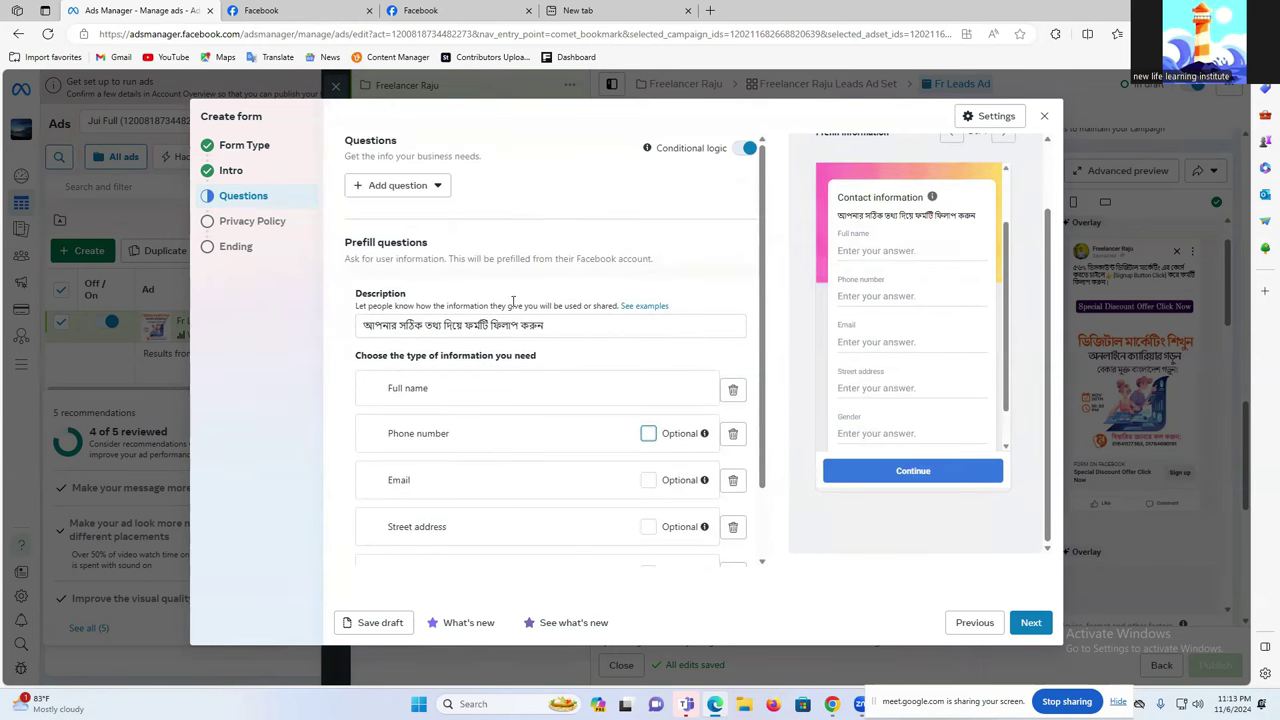
pyautogui.scroll(-1, 480, 320)
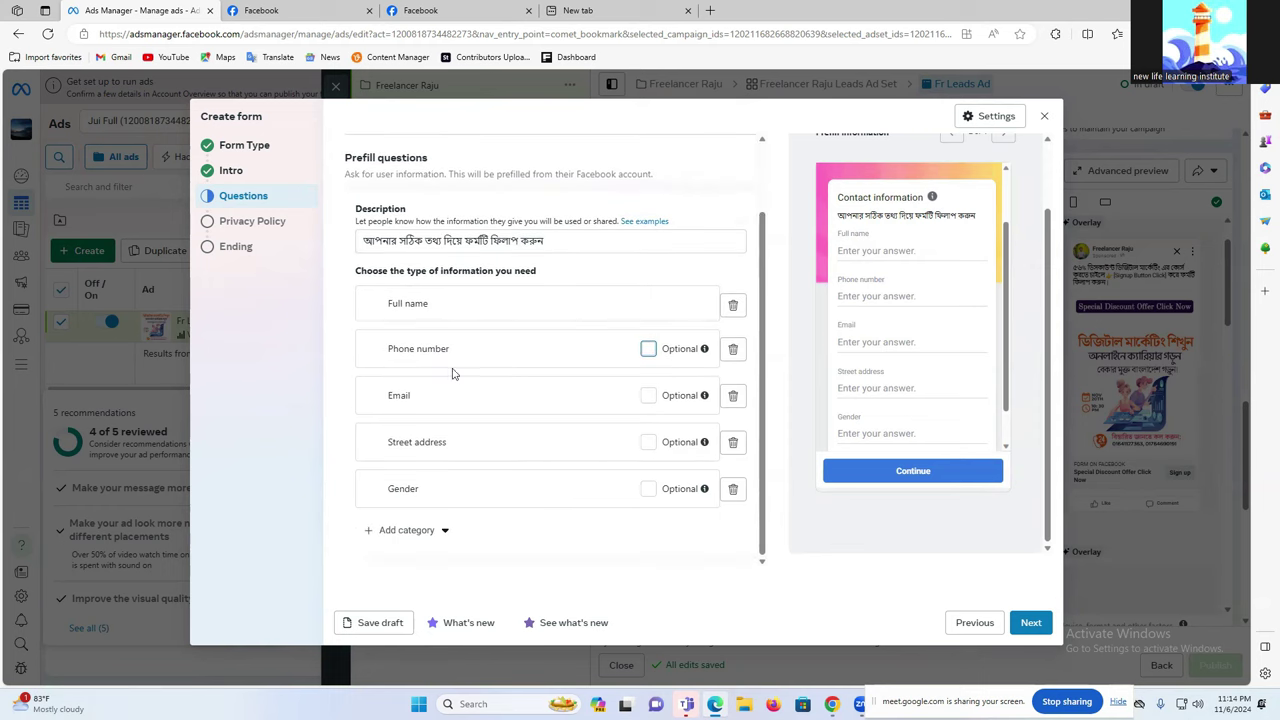
pyautogui.scroll(1, 886, 263)
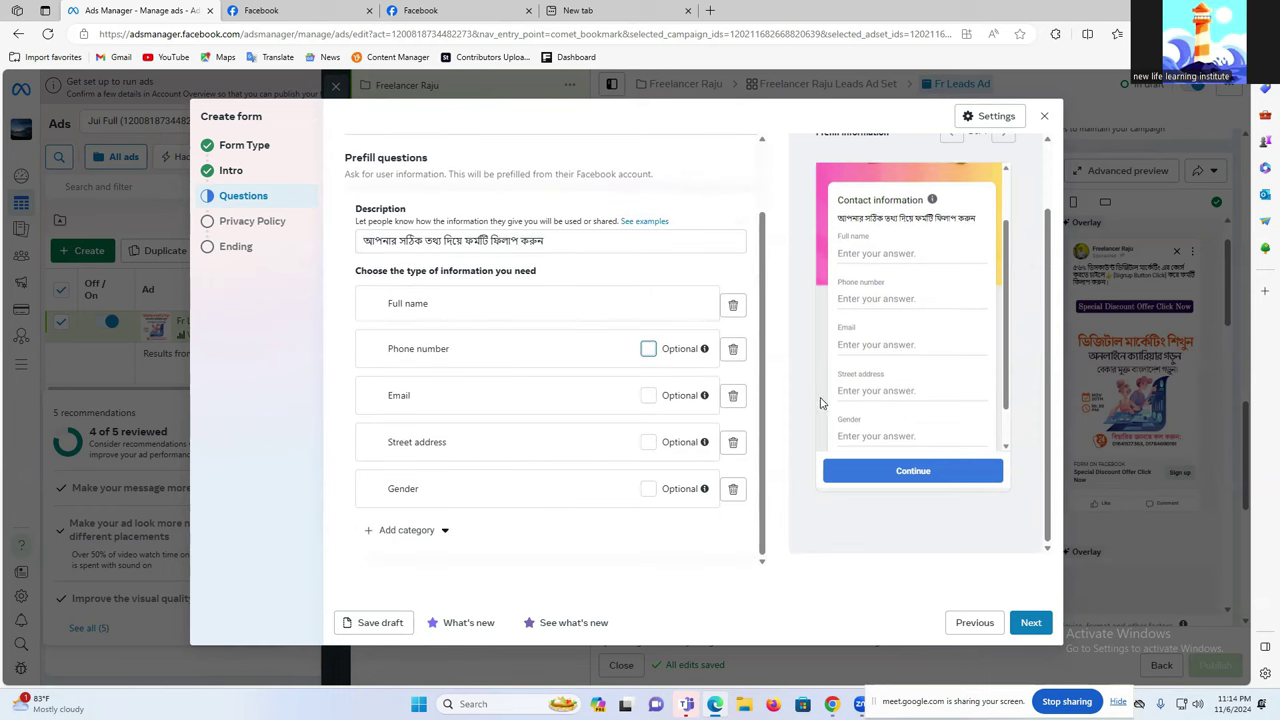
pyautogui.scroll(1, 665, 392)
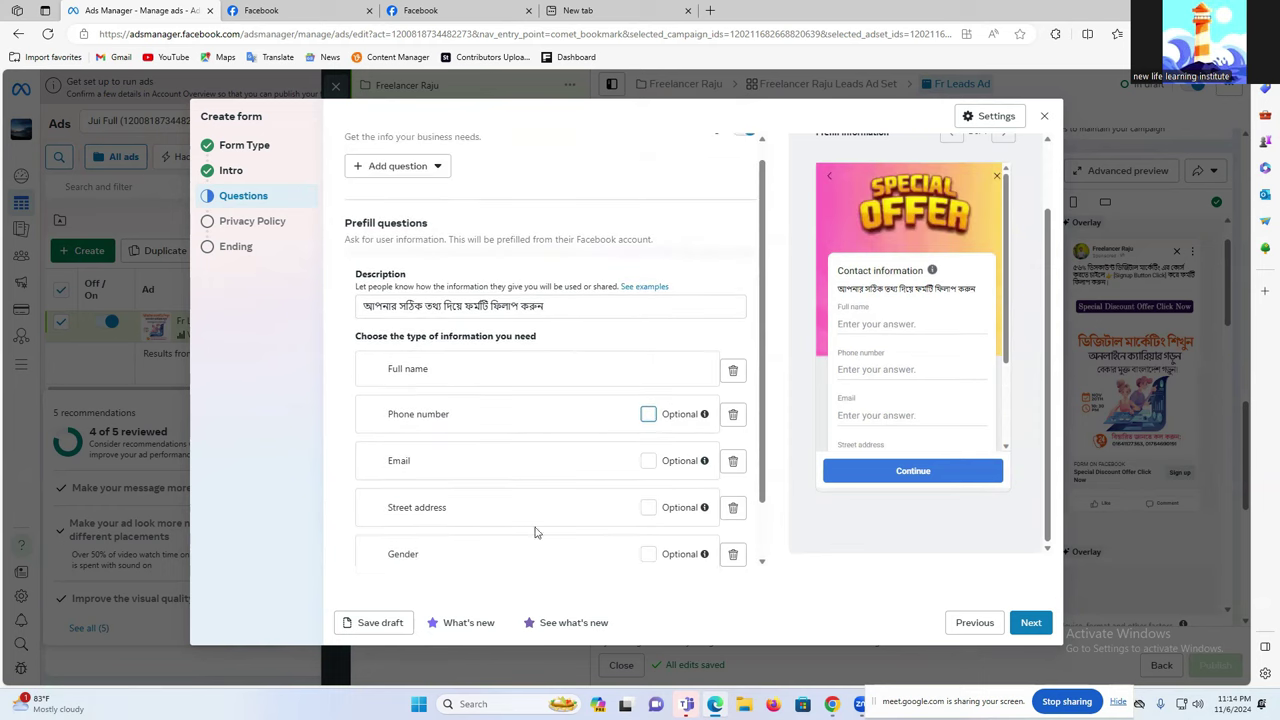
pyautogui.scroll(-1, 536, 530)
# Continue to the form's Privacy Policy section, and open bdshop.com in the Chrome window.
pyautogui.click(1031, 623)
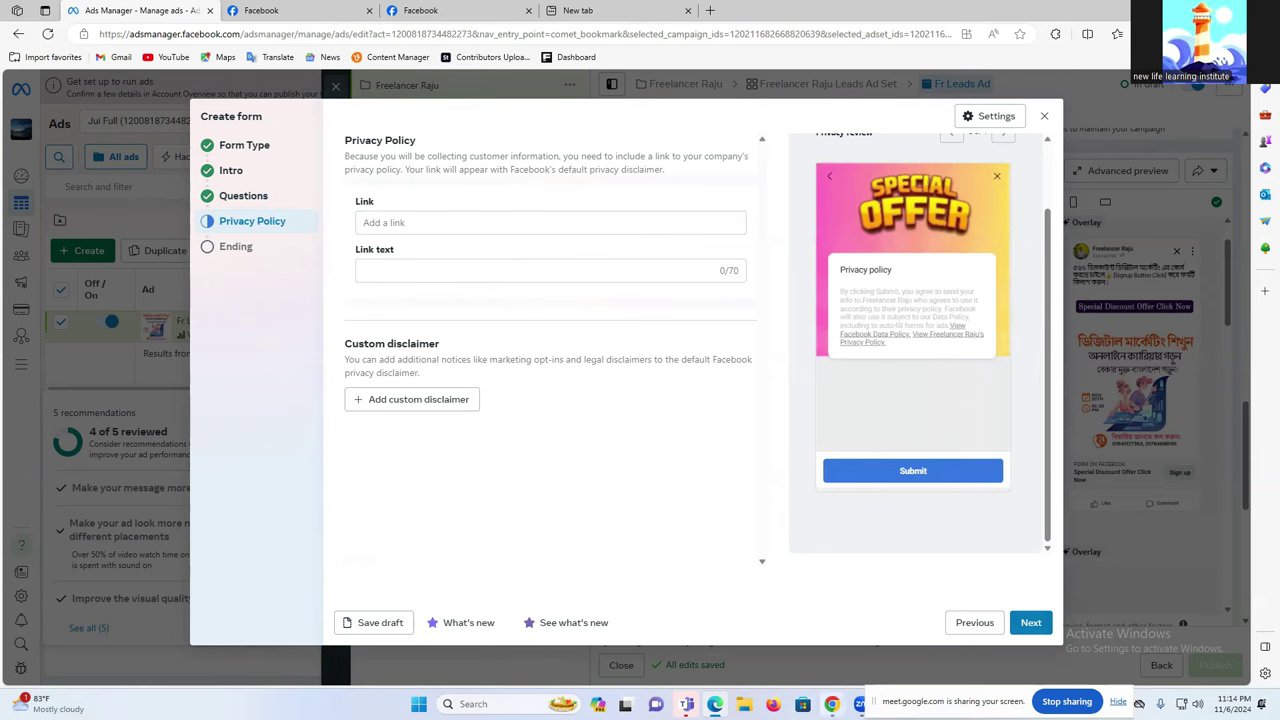
pyautogui.click(831, 704)
pyautogui.click(687, 626)
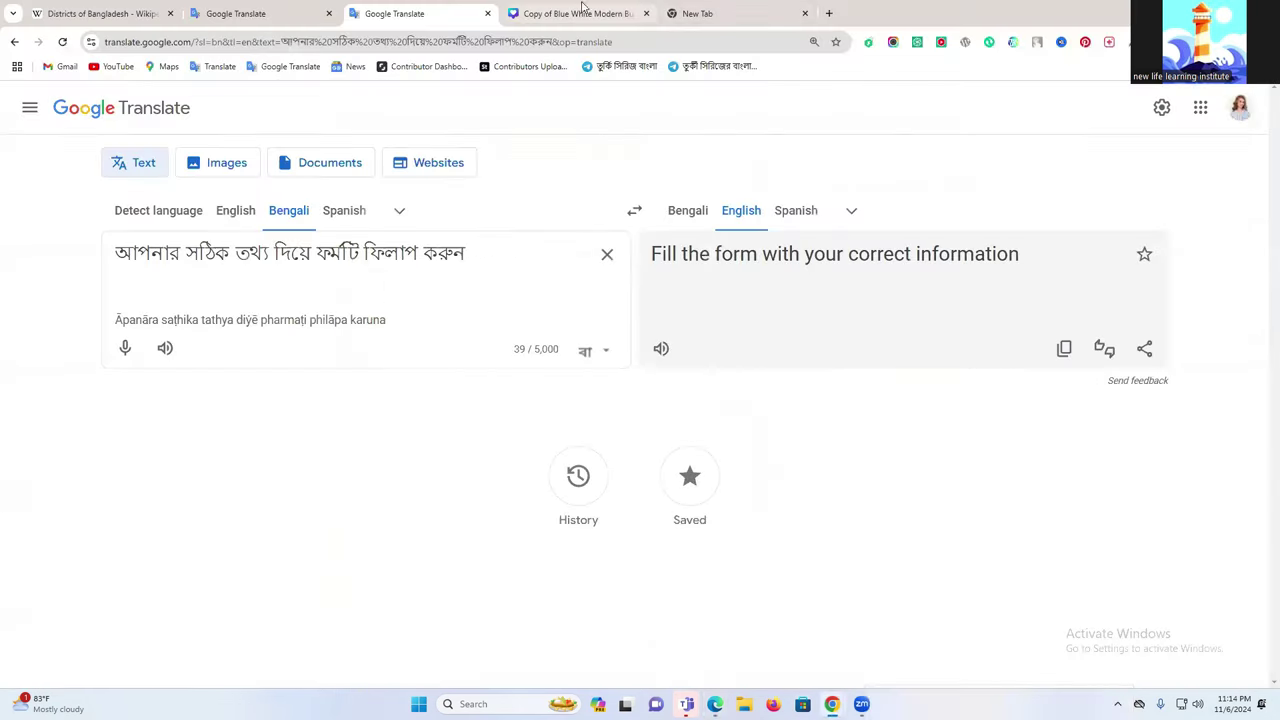
pyautogui.click(715, 14)
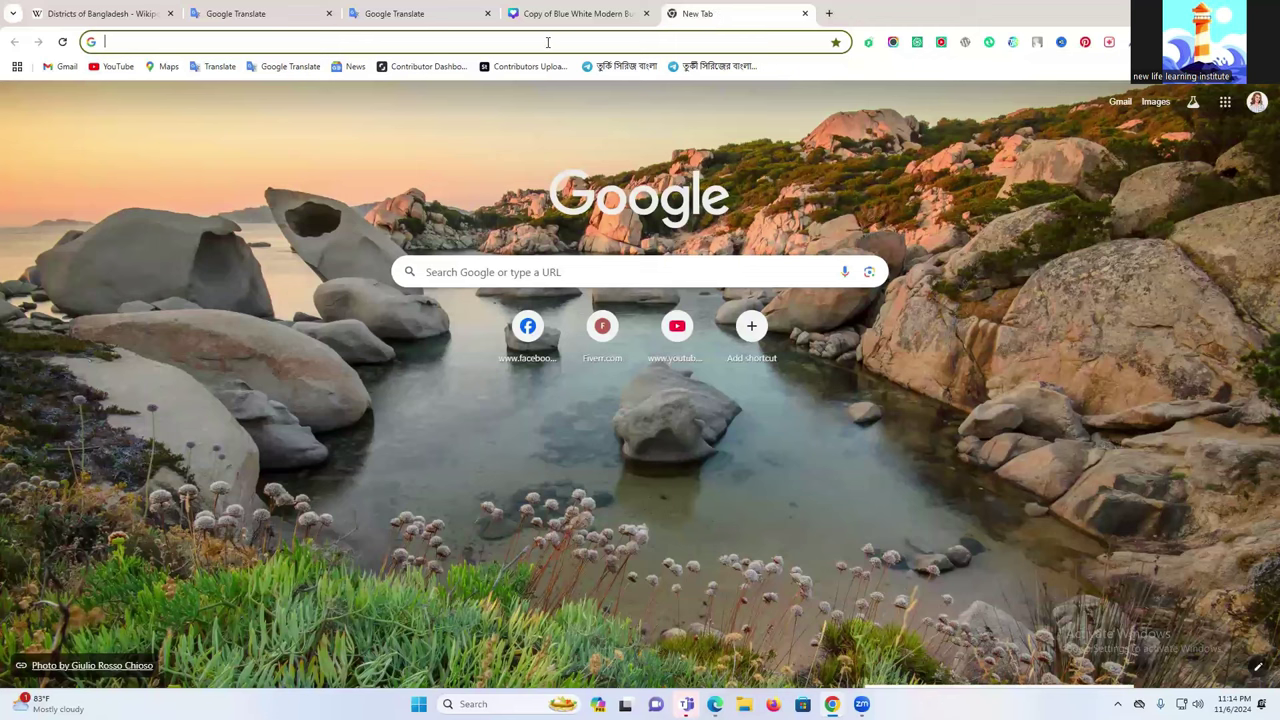
pyautogui.click(548, 42)
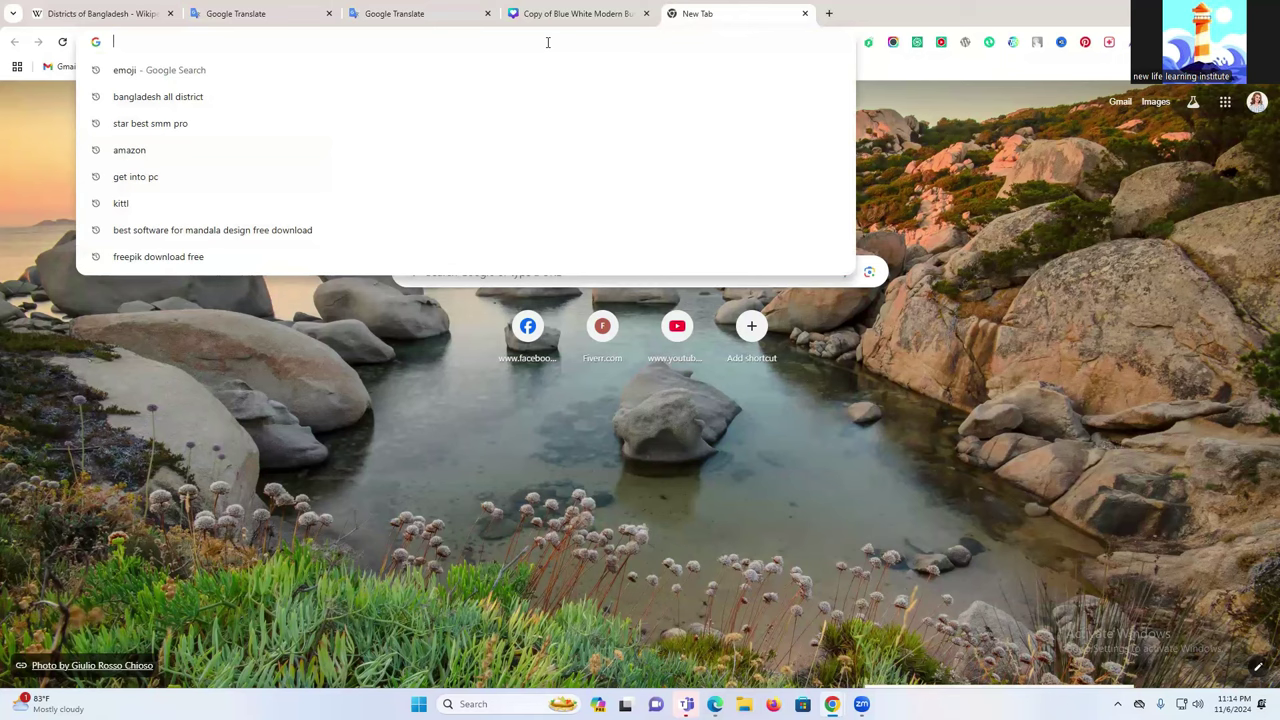
pyautogui.write('bdshop.com')
pyautogui.press('Return')
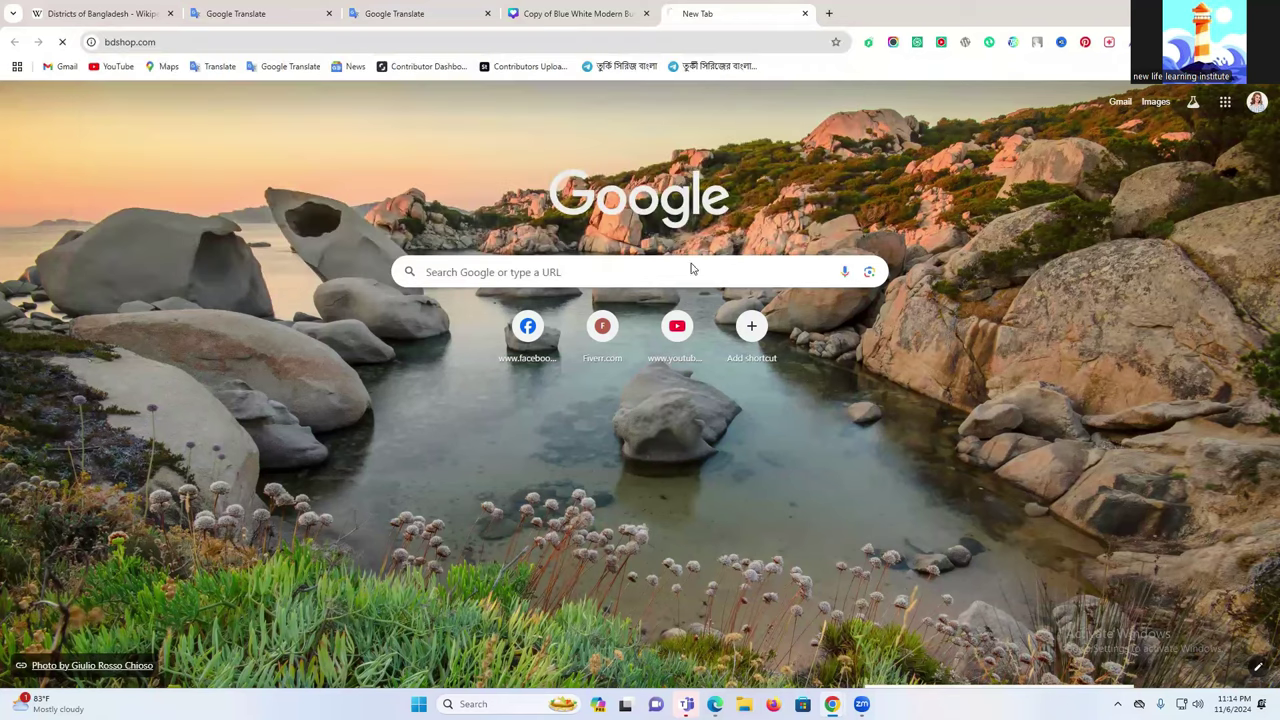
# Find the Privacy Policy link among the BDSHOP footer's Information links and open that page.
pyautogui.scroll(-15, 692, 270)
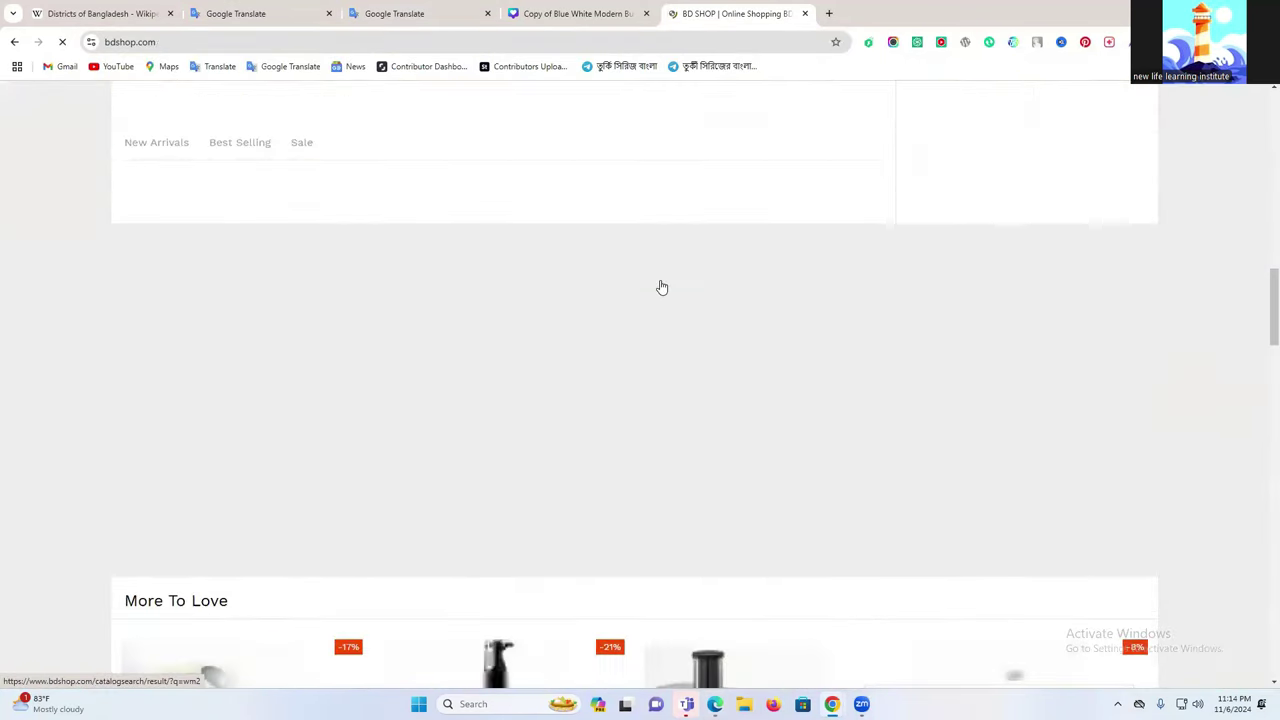
pyautogui.scroll(-10, 661, 288)
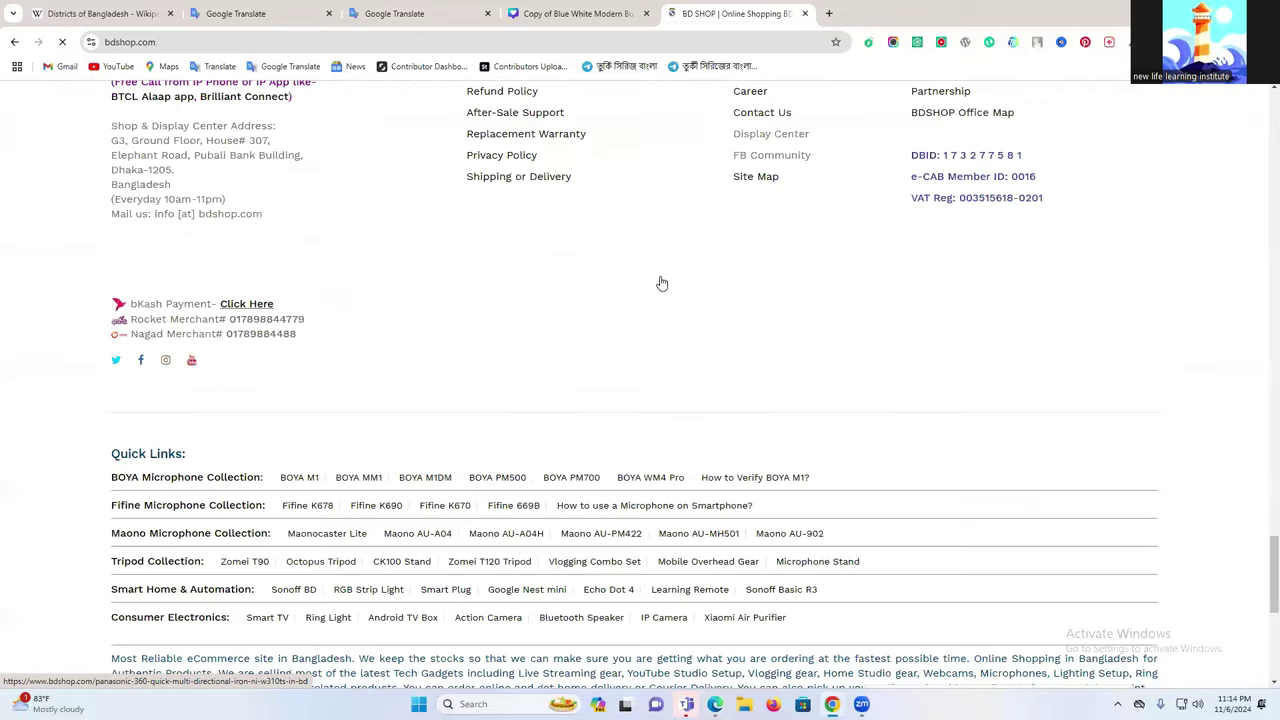
pyautogui.scroll(-5, 661, 283)
pyautogui.scroll(3, 748, 310)
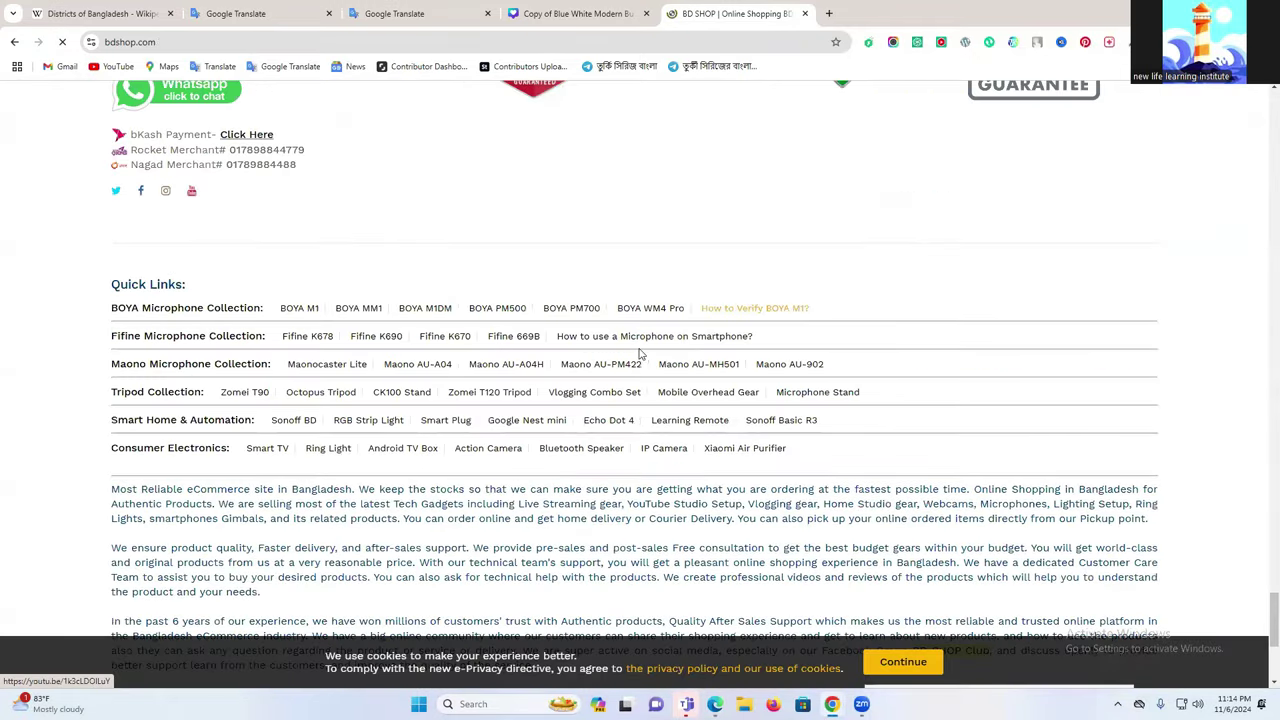
pyautogui.scroll(3, 570, 366)
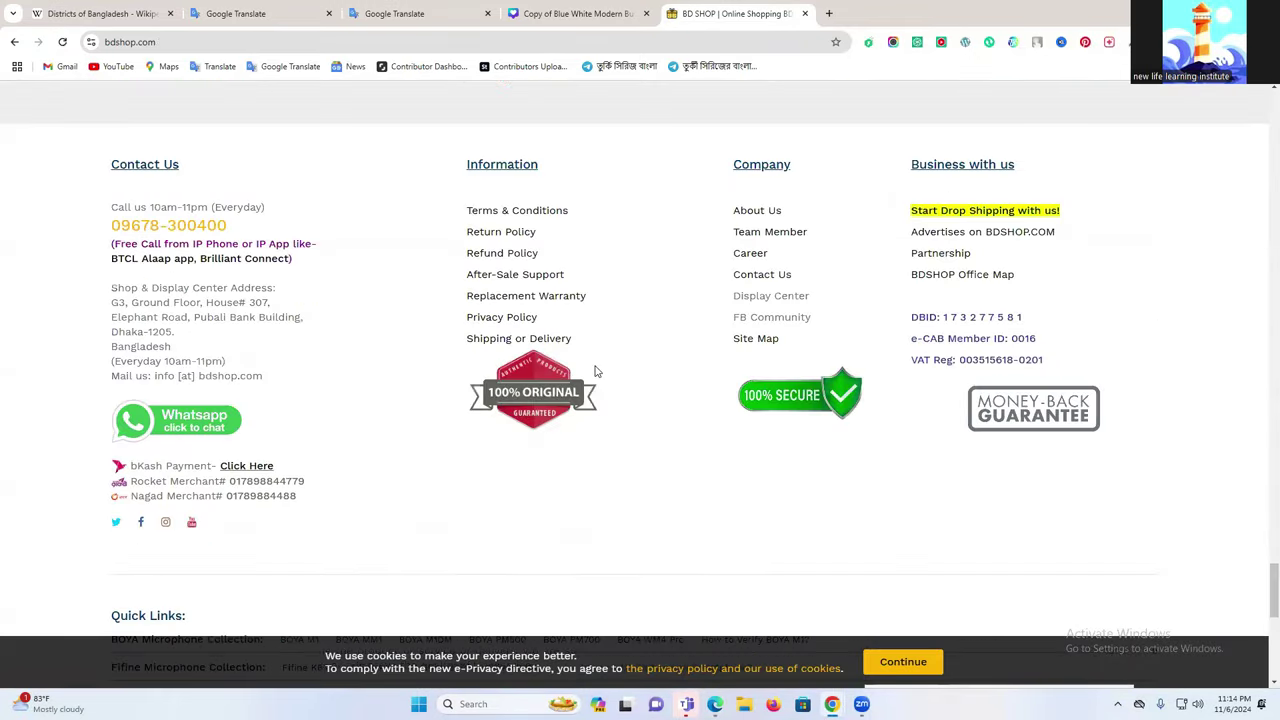
pyautogui.scroll(4, 595, 371)
pyautogui.scroll(-1, 563, 371)
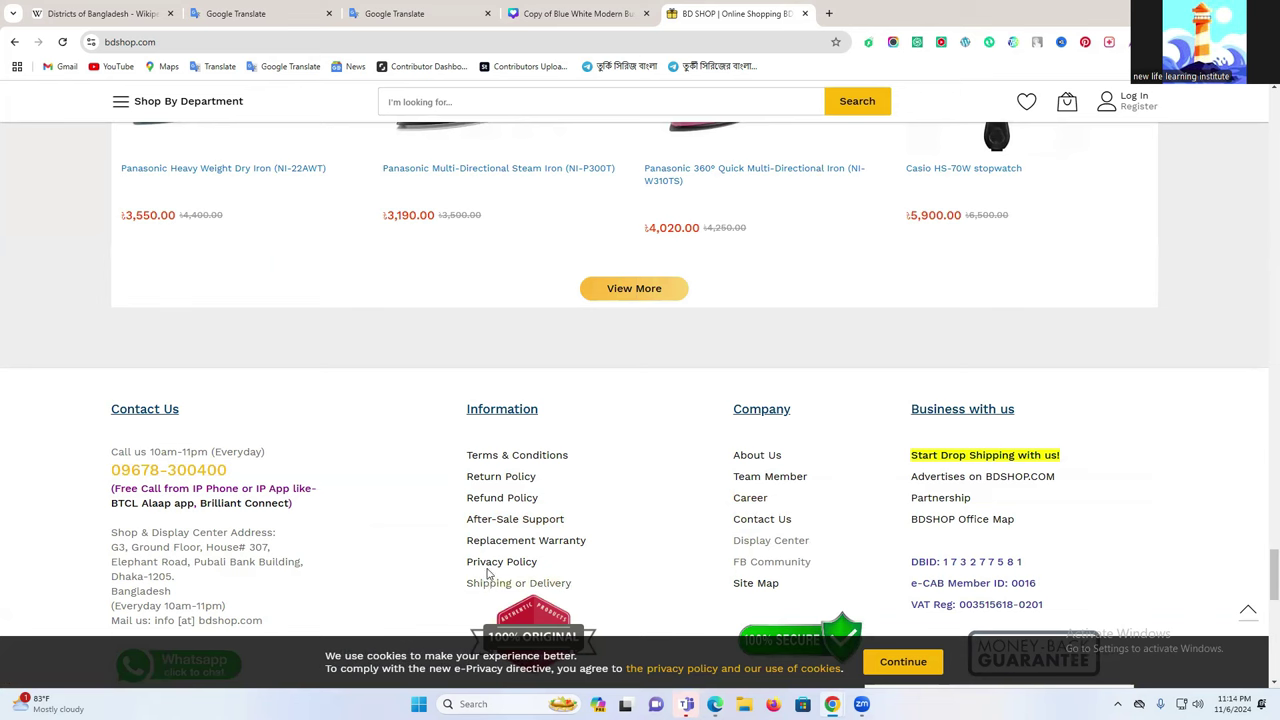
pyautogui.click(522, 561)
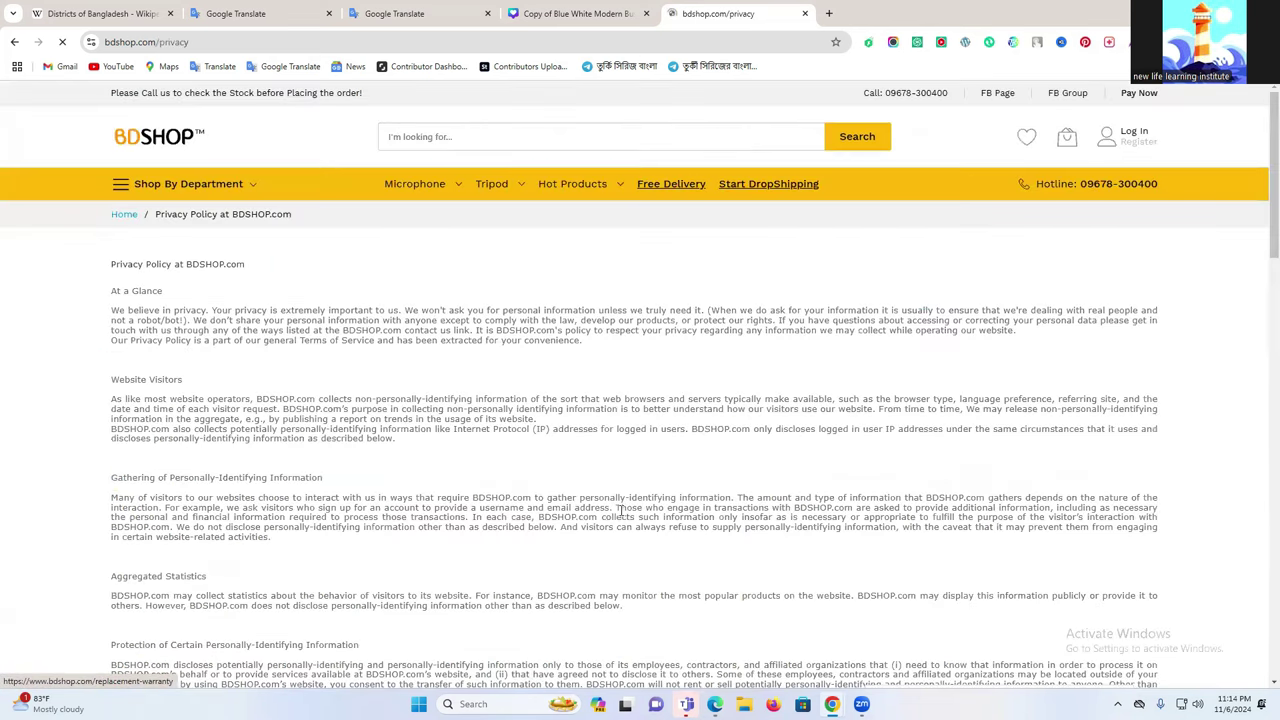
pyautogui.click(198, 43)
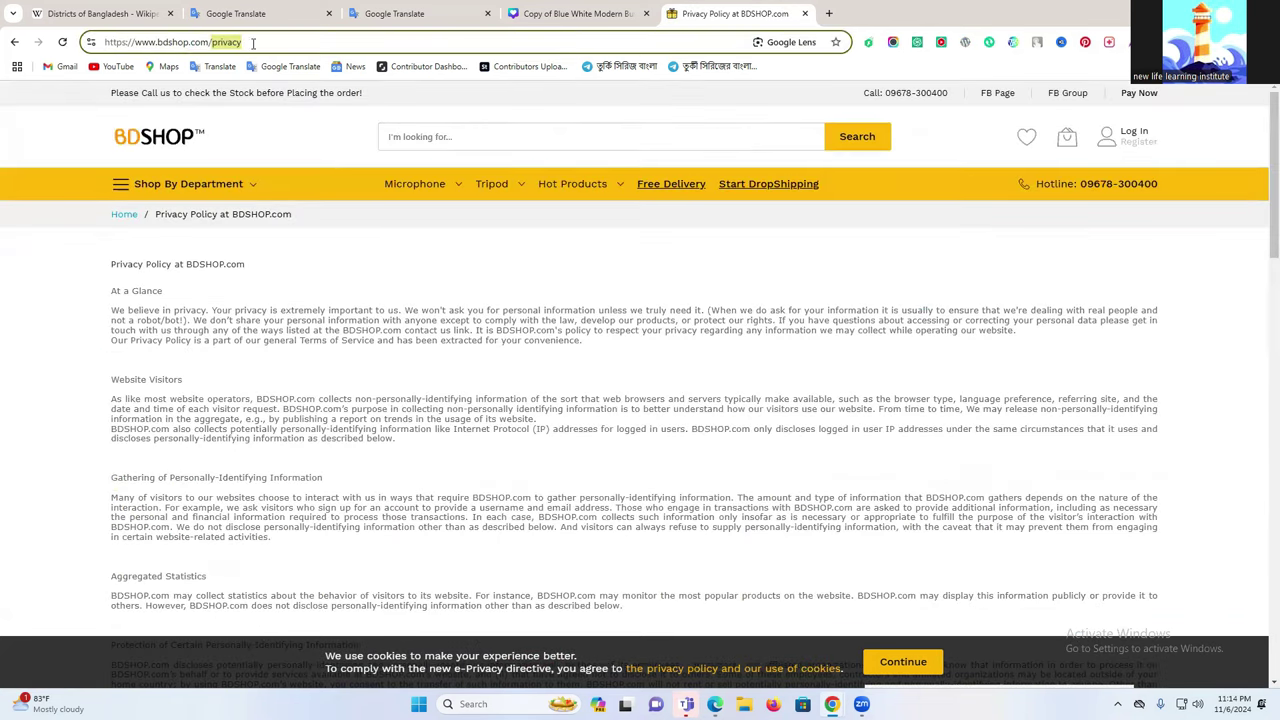
pyautogui.click(262, 42)
pyautogui.click(830, 14)
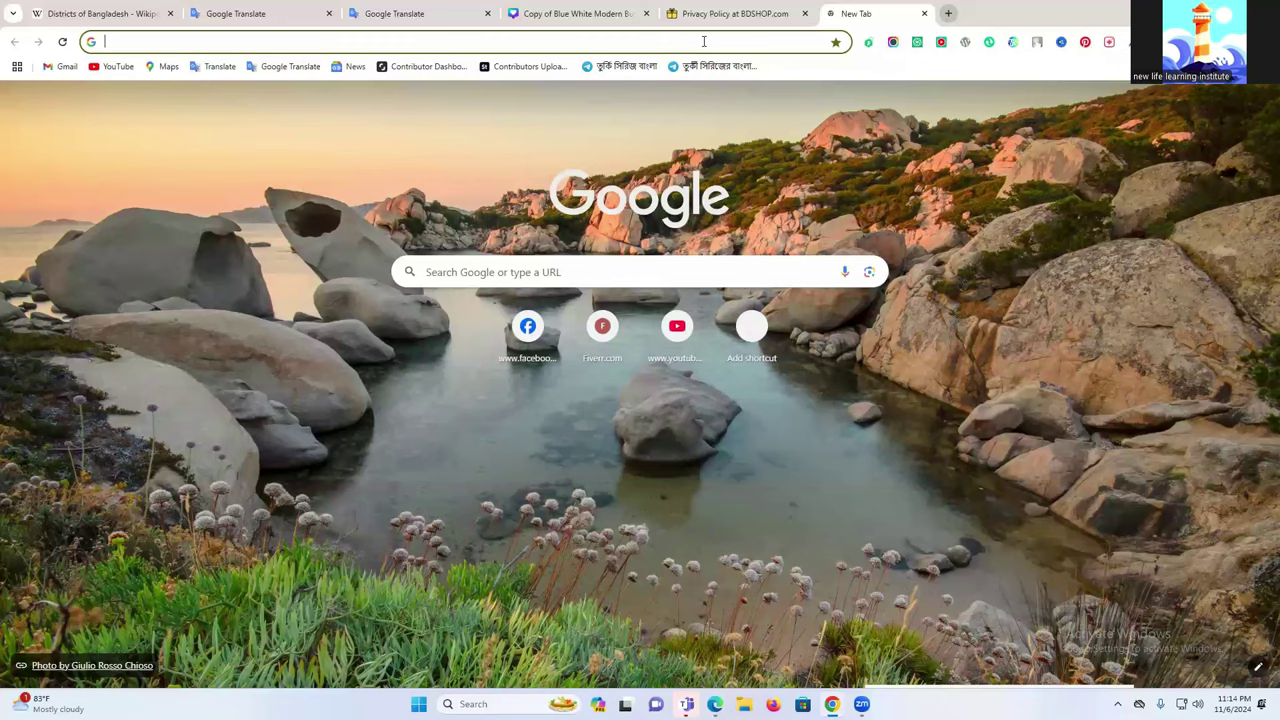
pyautogui.write('newlifelearninginstitute.com')
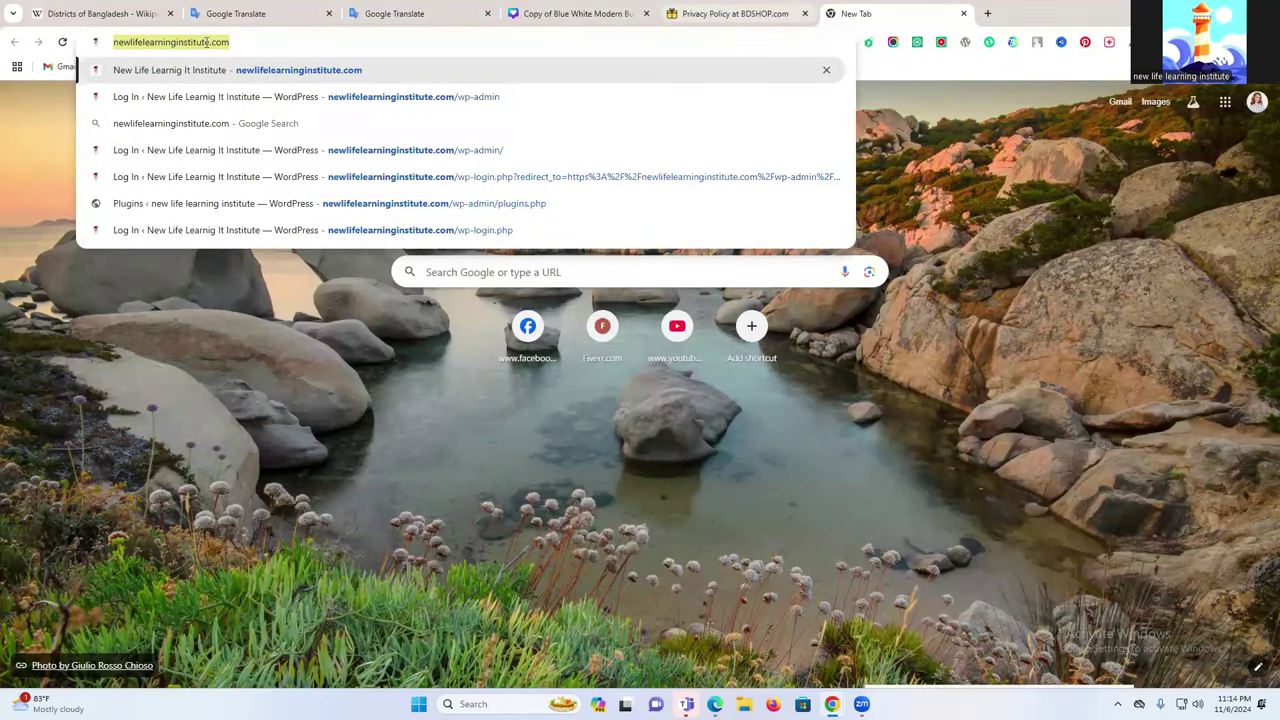
pyautogui.hotkey('ctrl', 'shift', 'Tab')
pyautogui.click(241, 42)
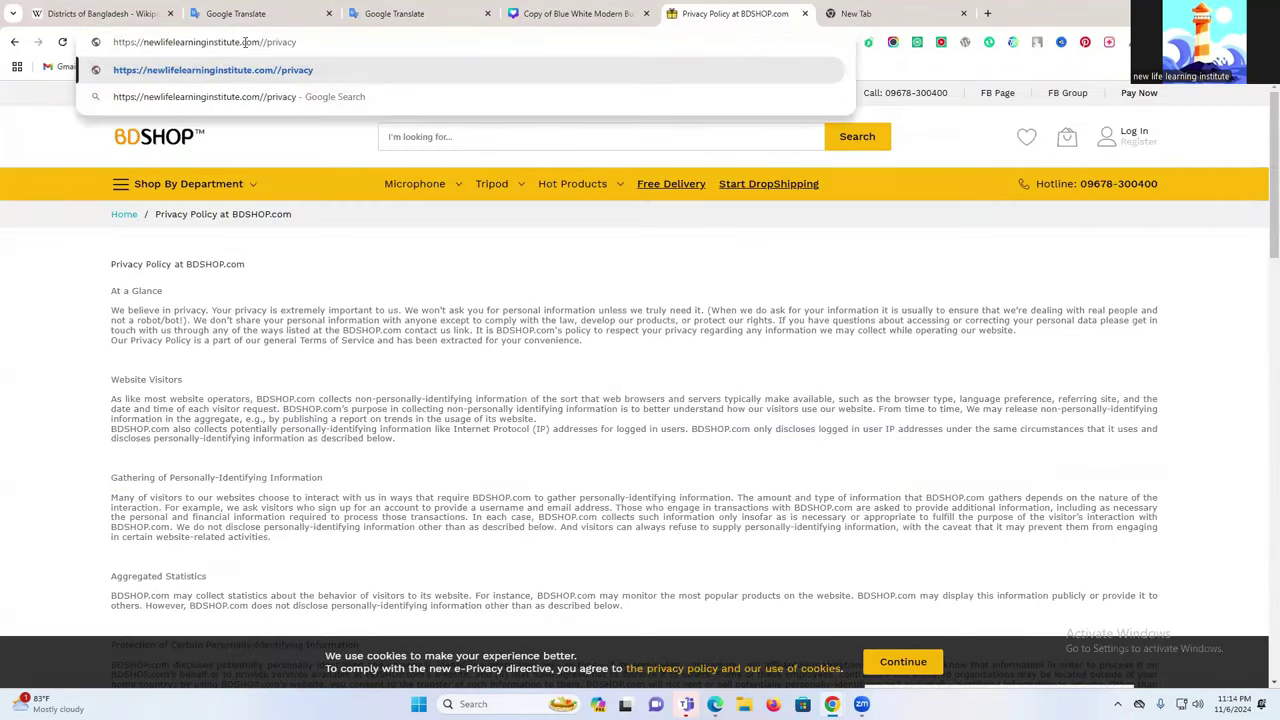
pyautogui.press('BackSpace')
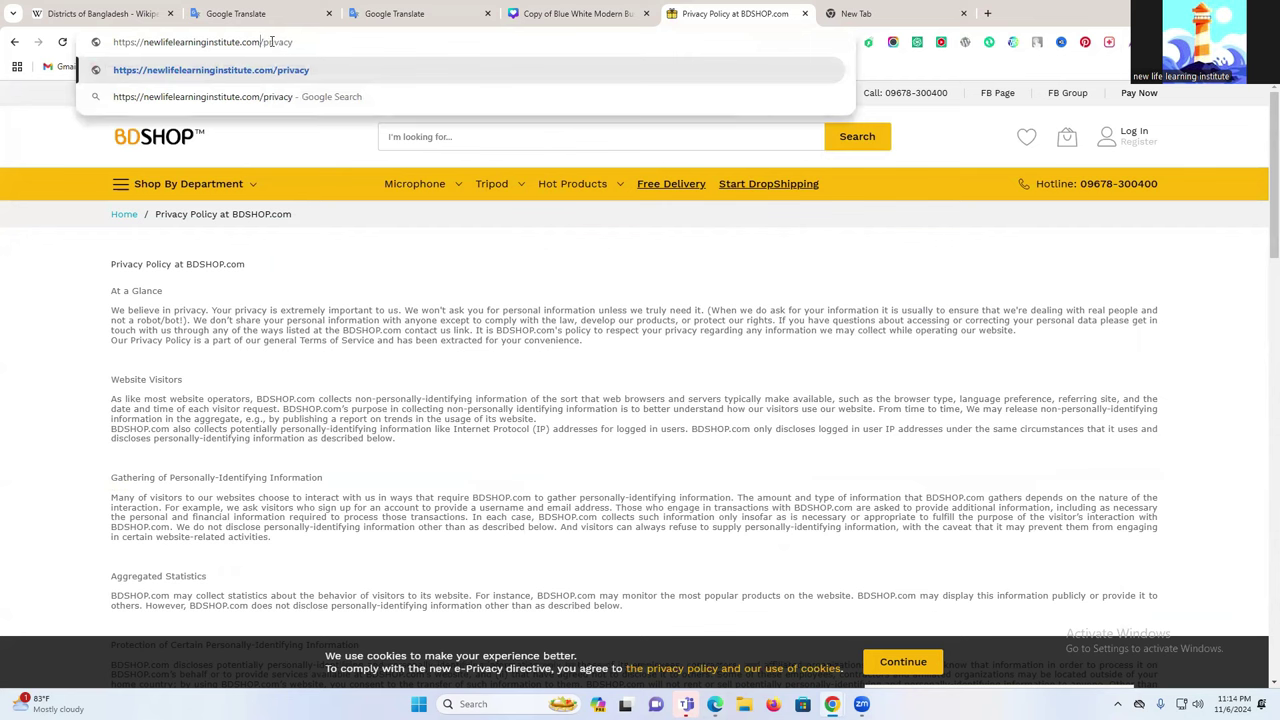
pyautogui.hotkey('ctrl', 'a')
pyautogui.hotkey('ctrl', 'c')
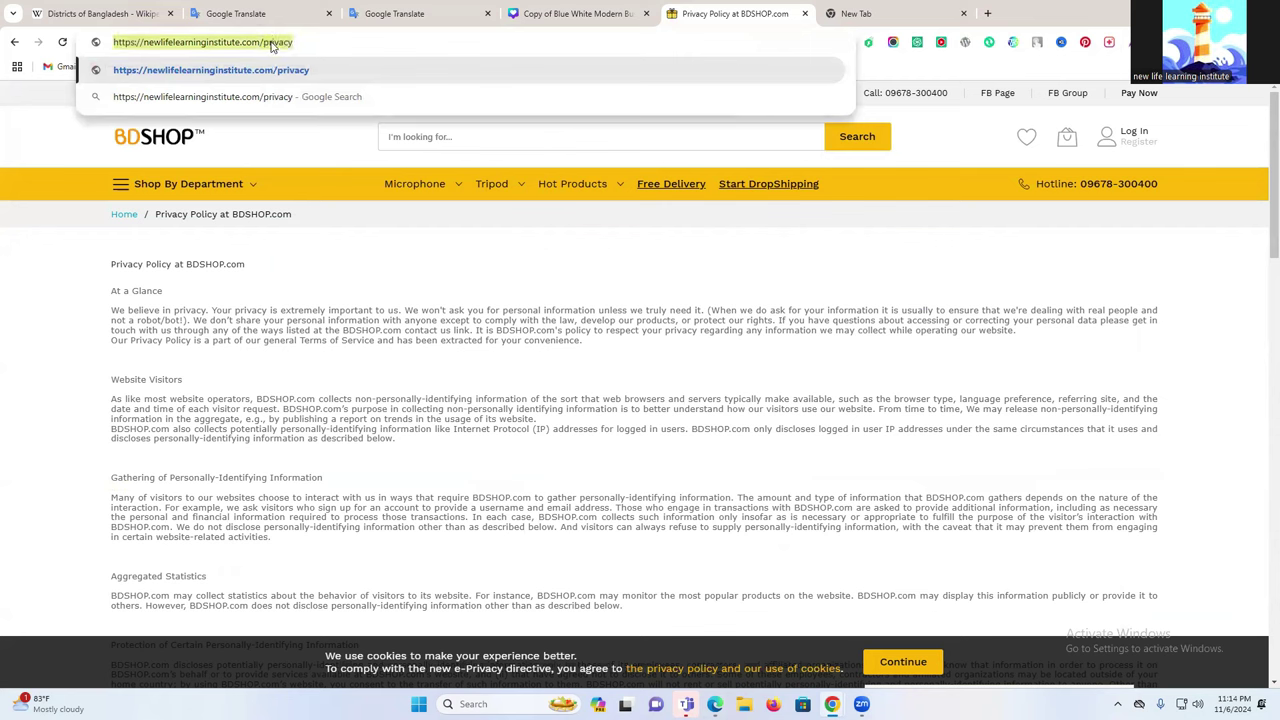
pyautogui.click(715, 704)
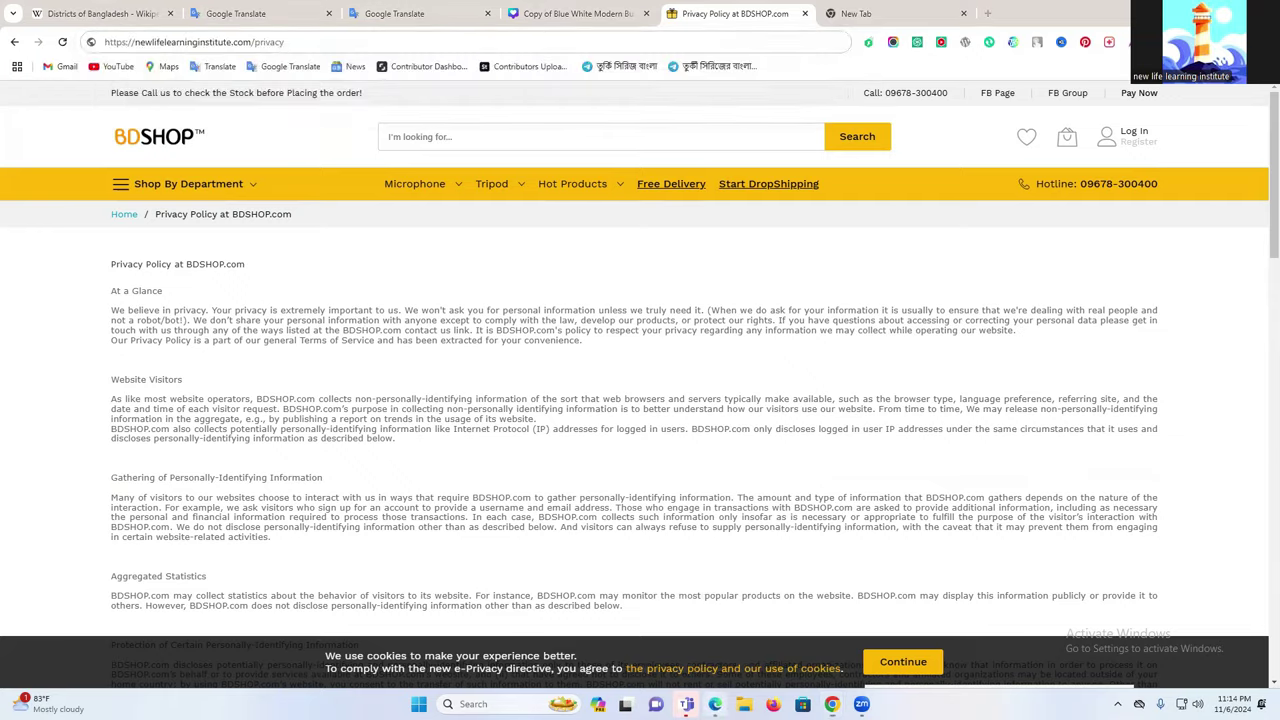
pyautogui.click(395, 222)
pyautogui.hotkey('ctrl', 'v')
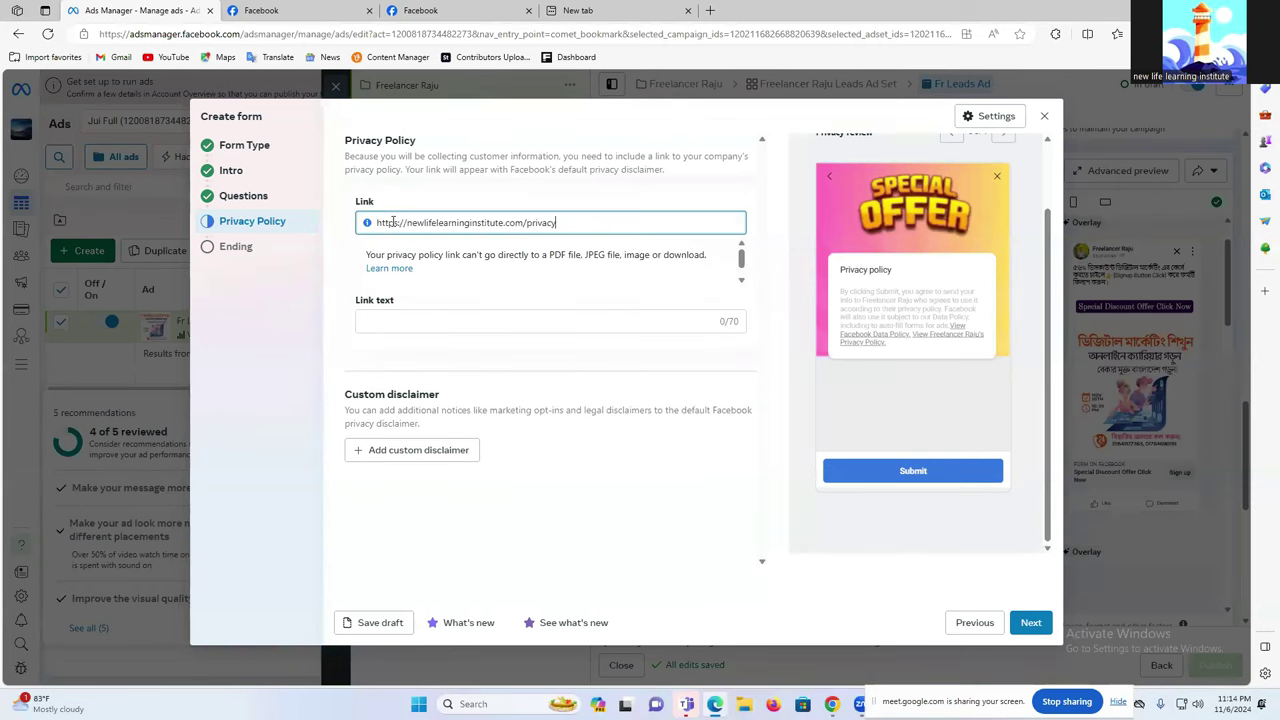
pyautogui.click(610, 206)
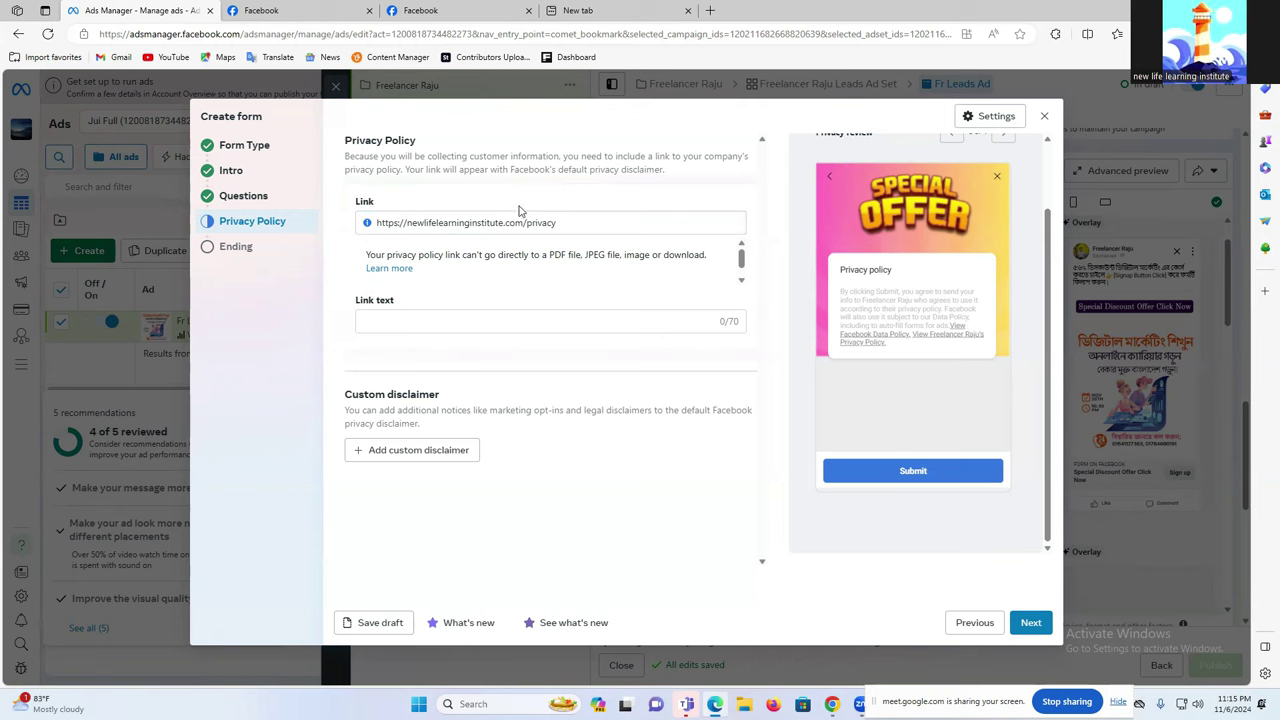
# Continue to the form's Ending section and open the "End page for leads" entry for editing.
pyautogui.click(1030, 622)
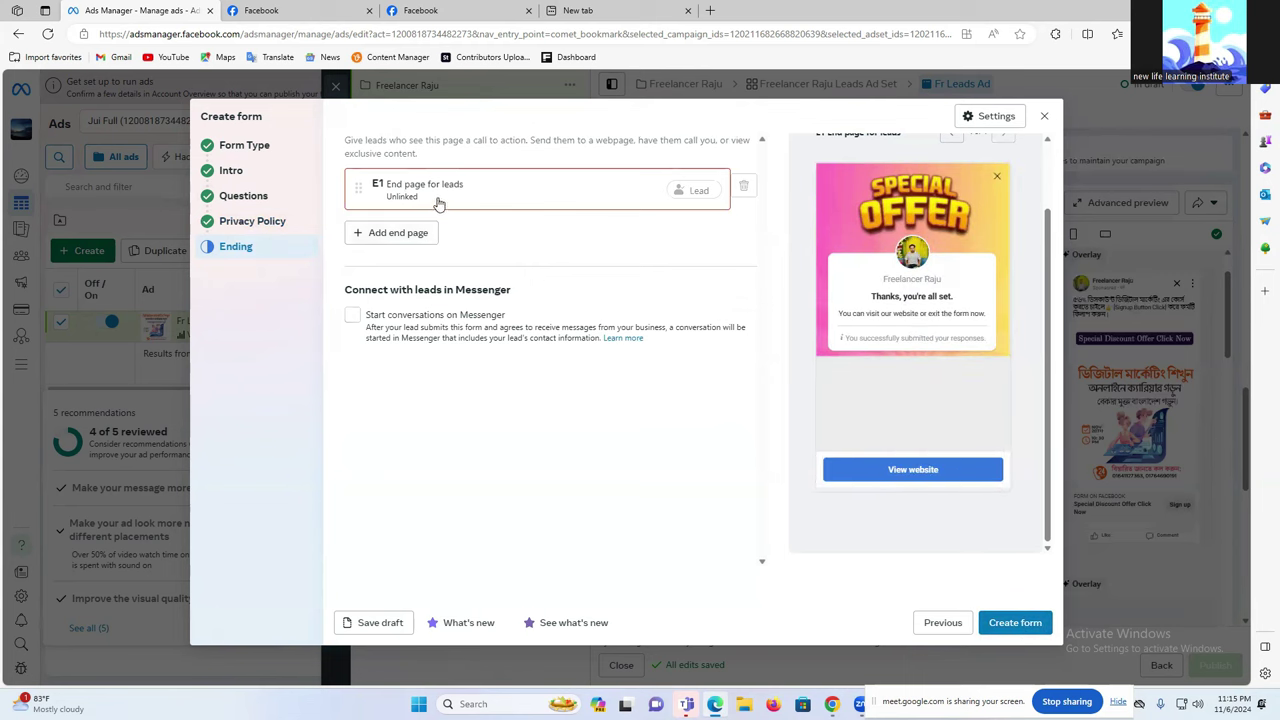
pyautogui.click(436, 204)
pyautogui.click(456, 231)
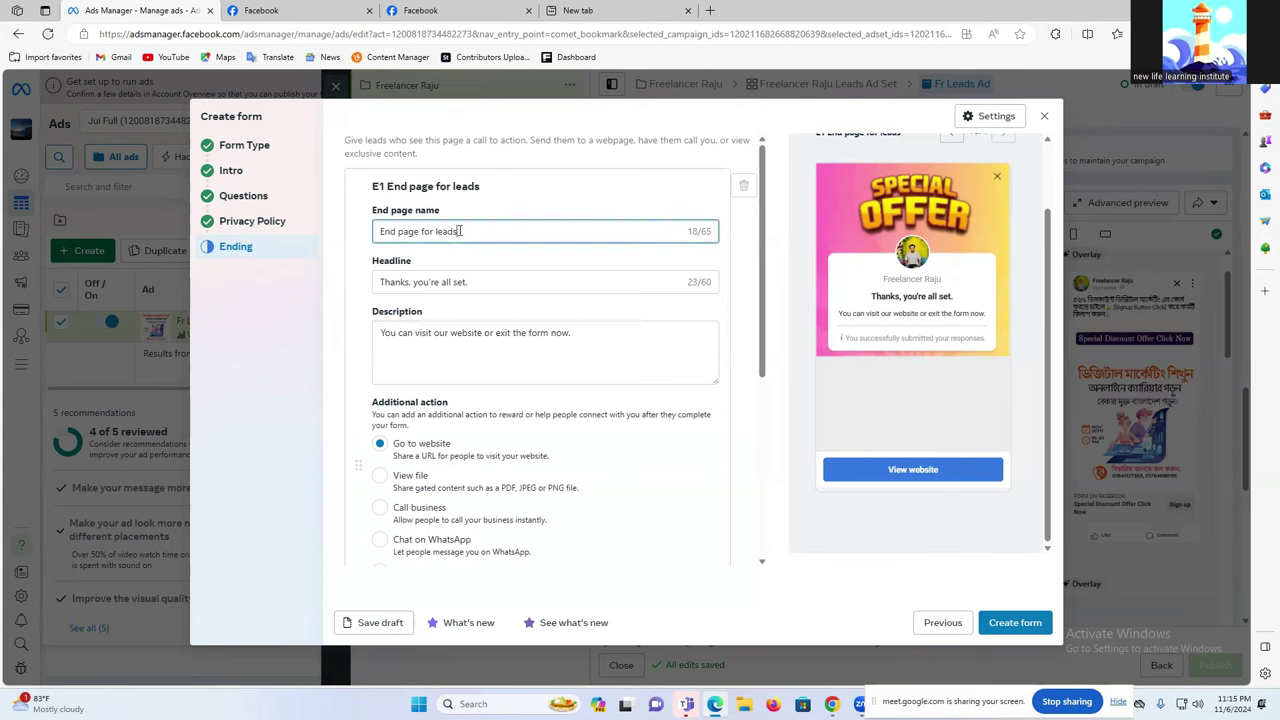
pyautogui.hotkey('ctrl', 'a')
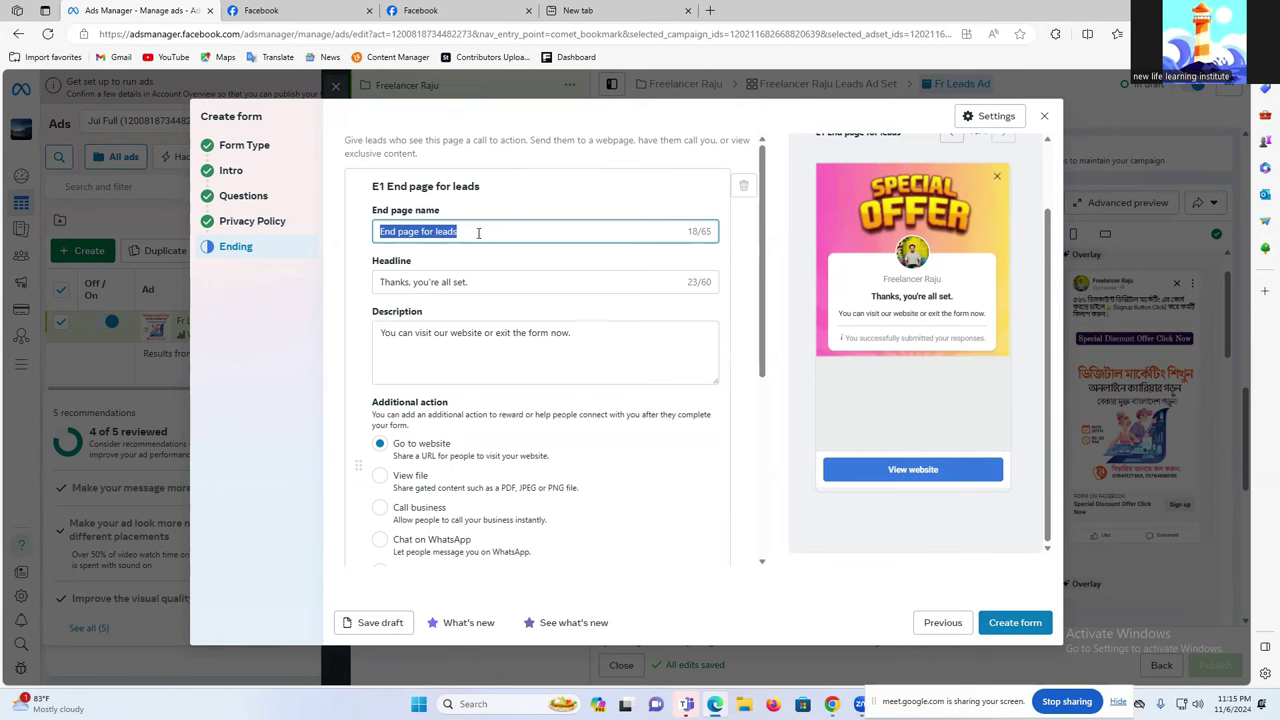
pyautogui.press('BackSpace')
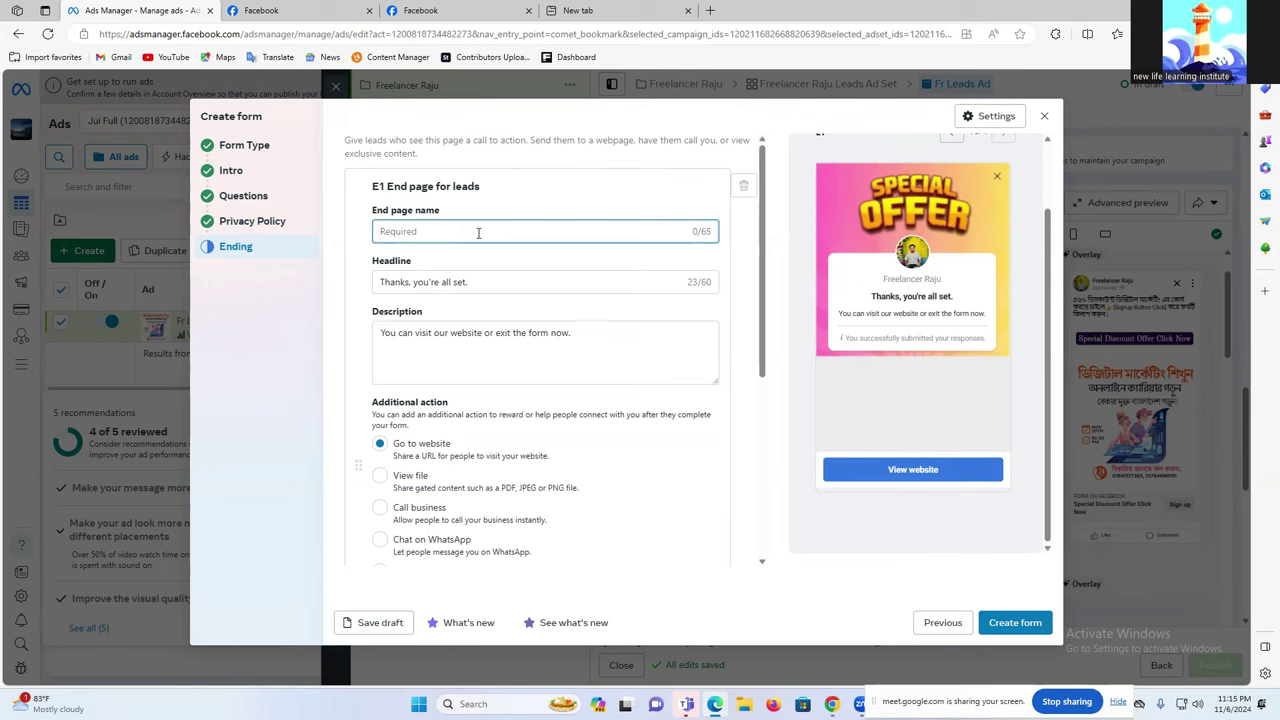
pyautogui.hotkey('ctrl', 'z')
pyautogui.tripleClick(458, 286)
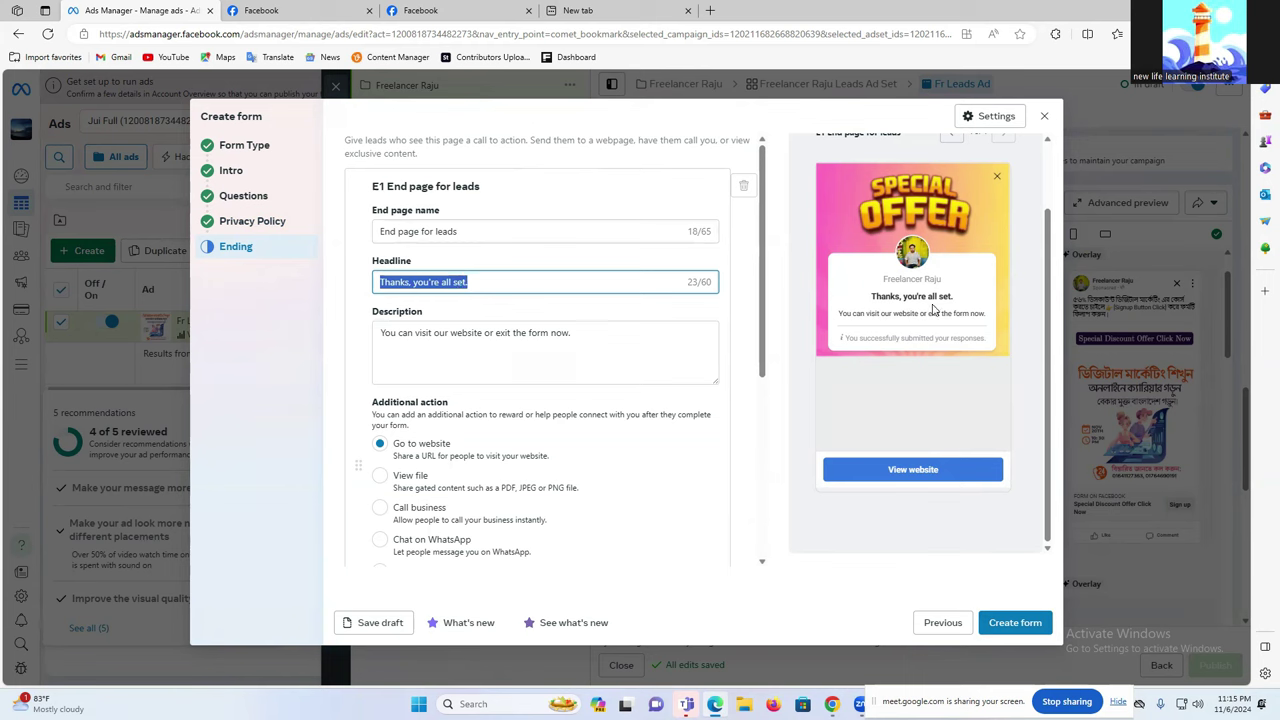
pyautogui.doubleClick(441, 333)
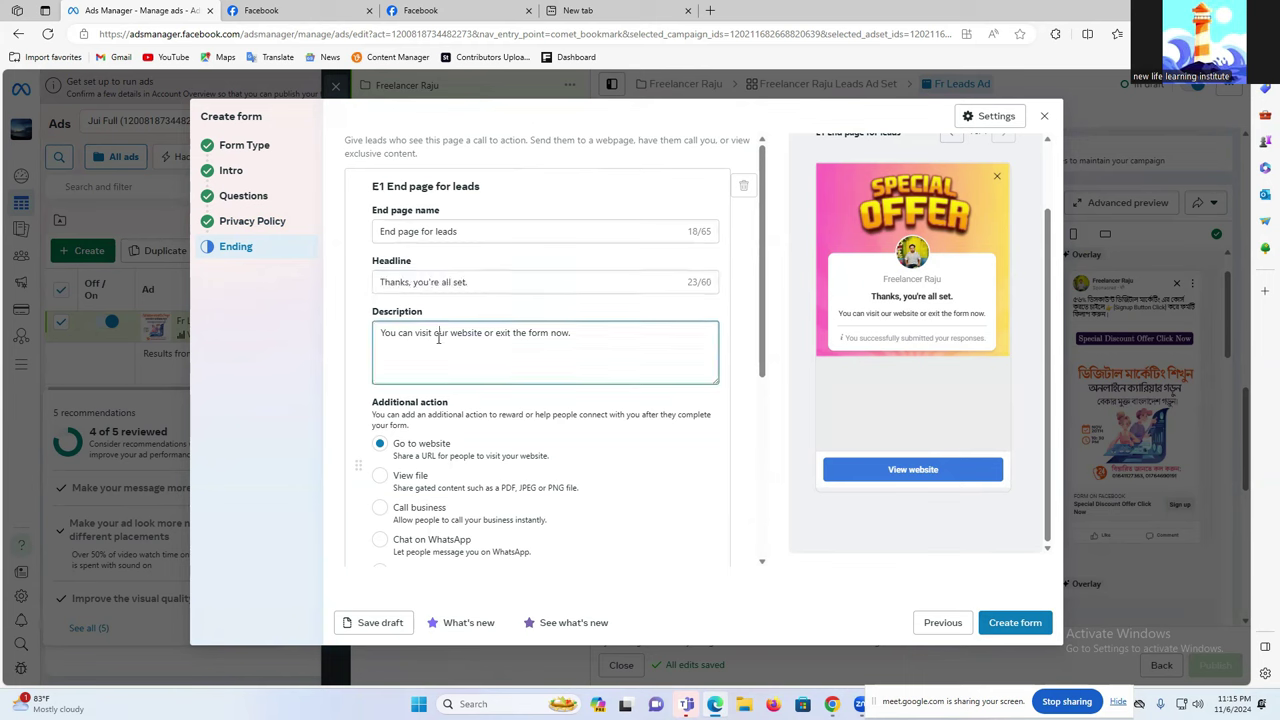
pyautogui.tripleClick(433, 286)
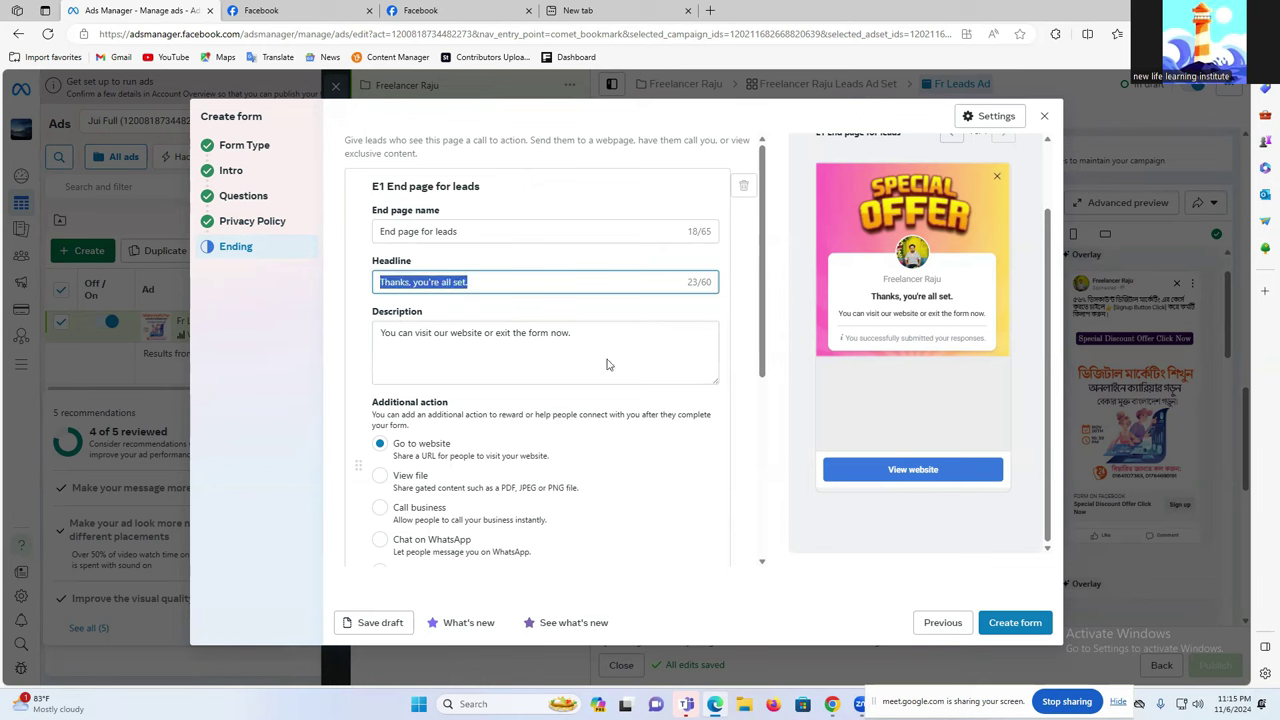
# Switch to Google Translate in Chrome, dictate the Bengali sentence "ফর্মটি ফিলাপ করার জন্য আপনাকে অনেক অনেক ধন্যবাদ" and copy it.
pyautogui.moveTo(832, 704)
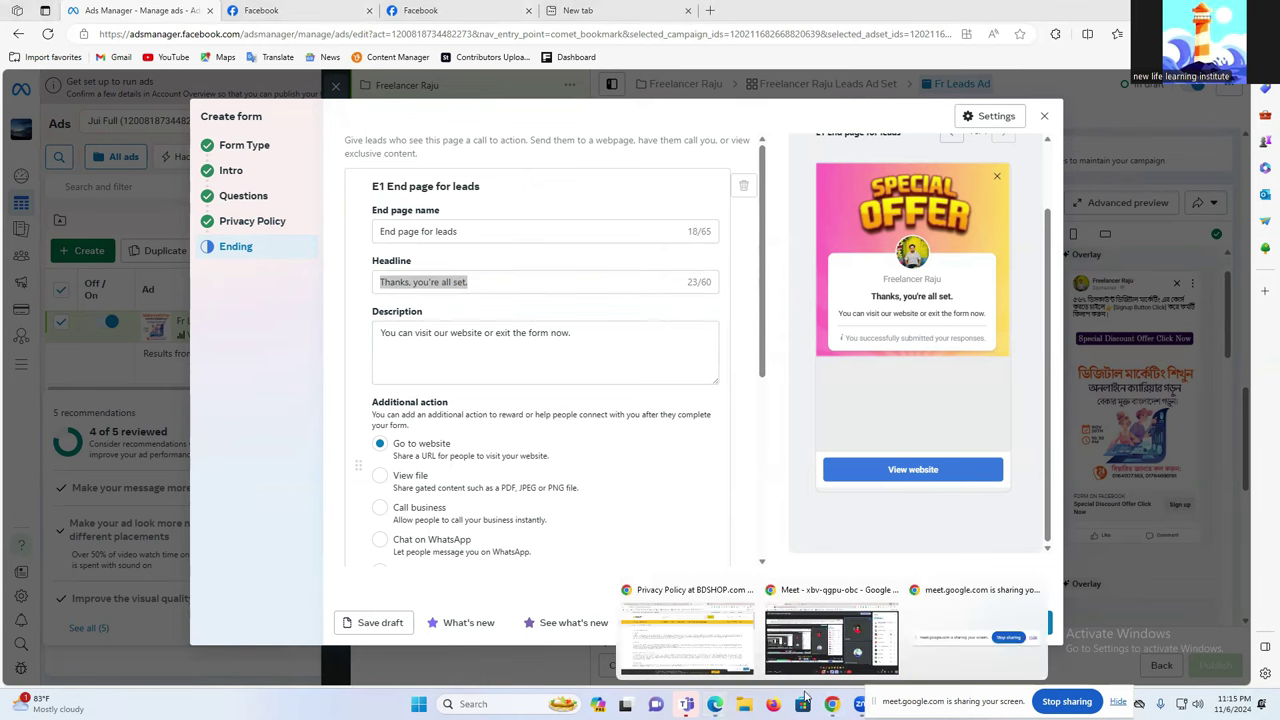
pyautogui.click(722, 655)
pyautogui.click(405, 13)
pyautogui.click(607, 256)
pyautogui.click(126, 348)
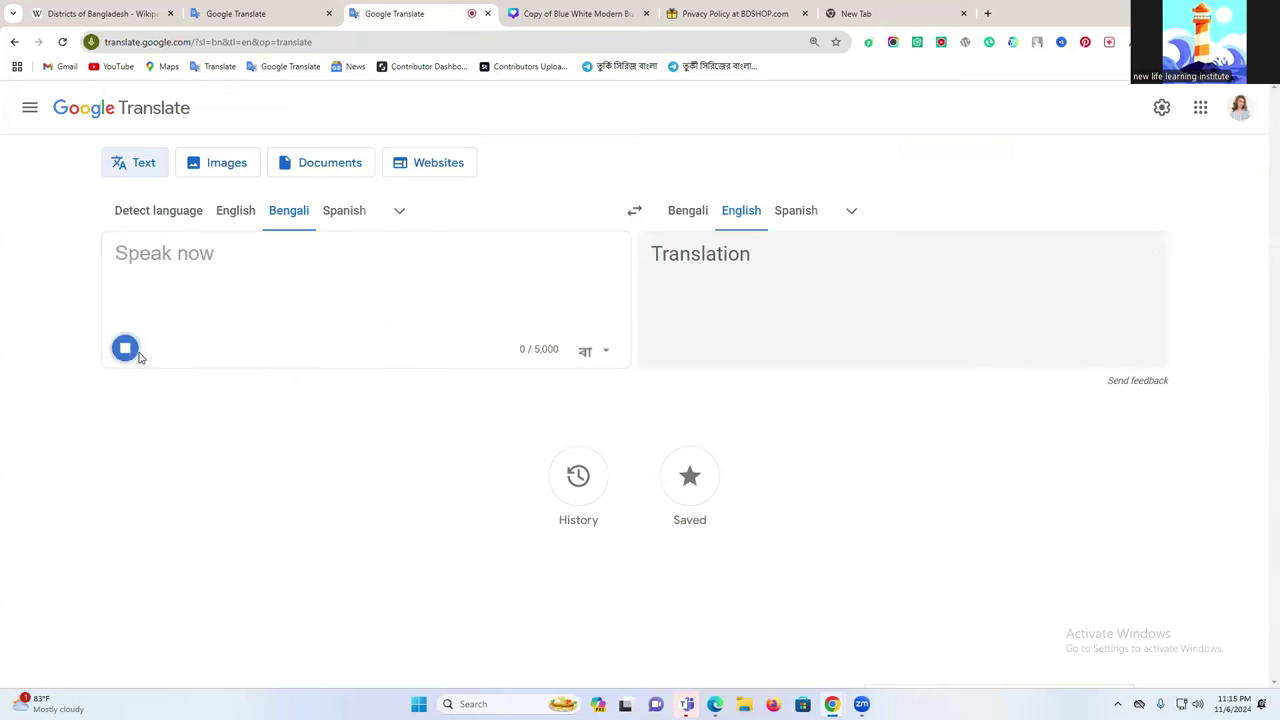
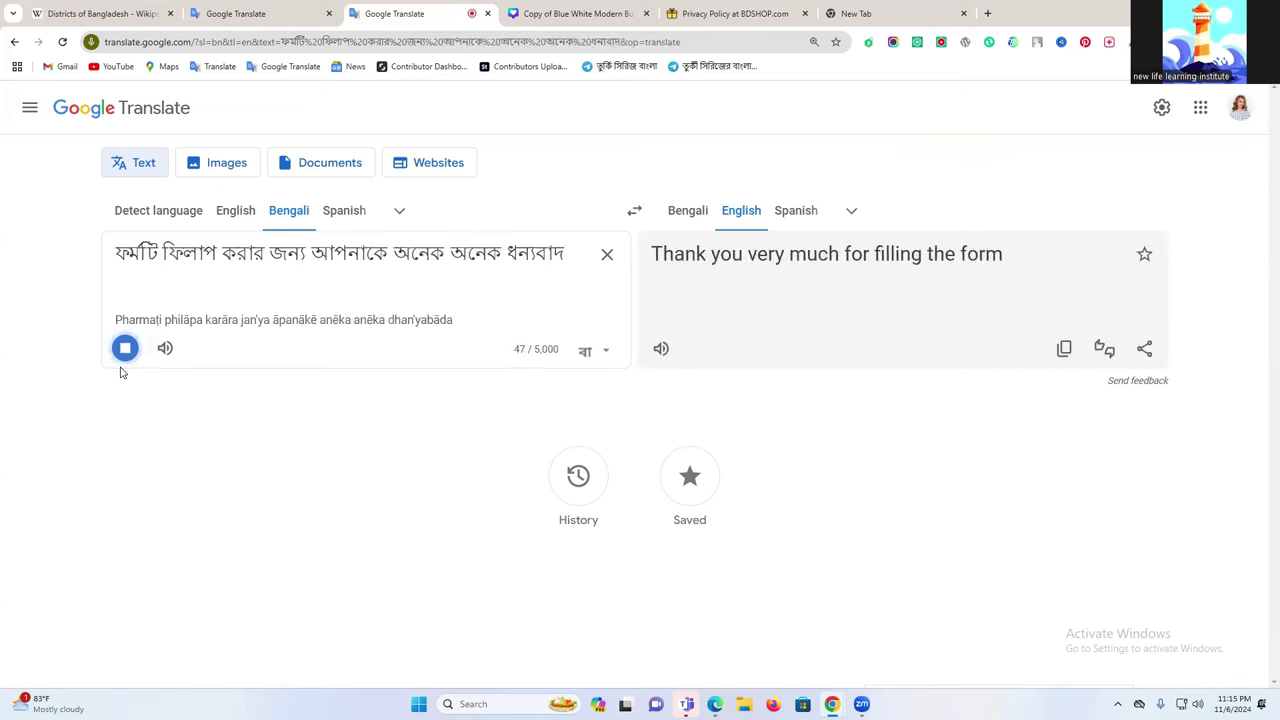
pyautogui.tripleClick(205, 262)
pyautogui.hotkey('ctrl', 'c')
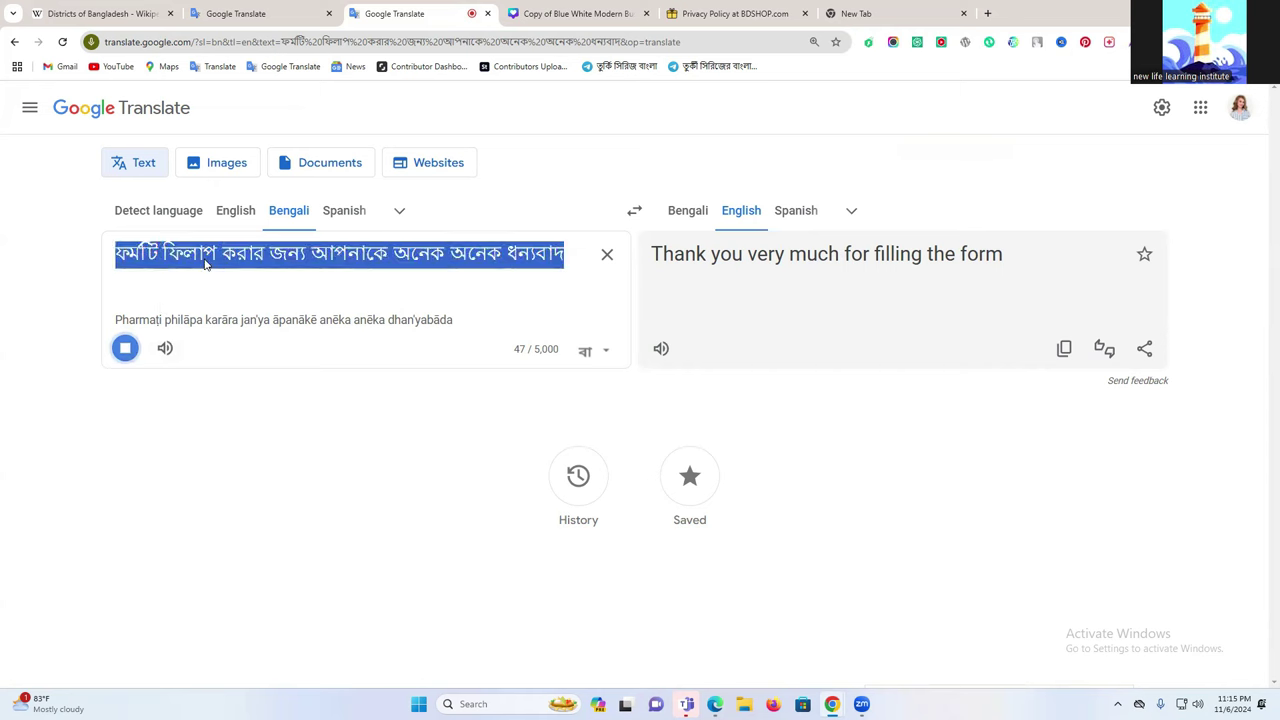
# Switch back to Ads Manager in Edge and replace the end page's description with the copied Bengali sentence.
pyautogui.click(715, 704)
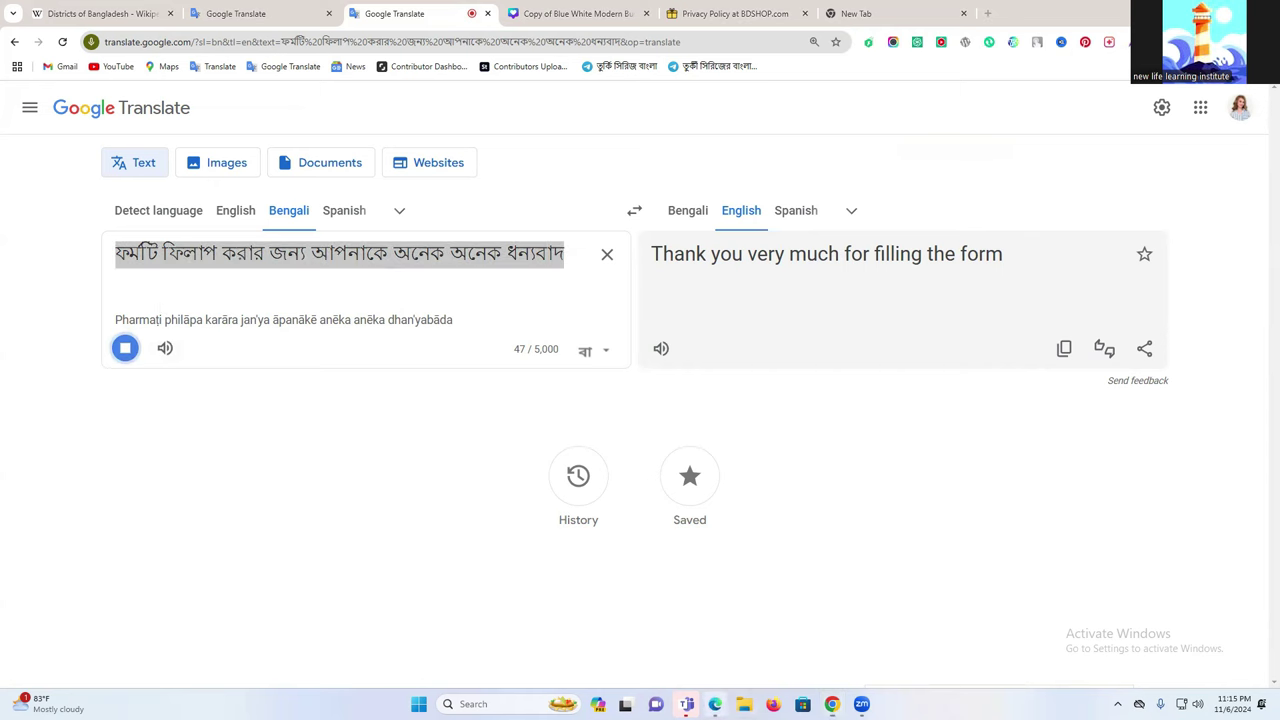
pyautogui.click(472, 348)
pyautogui.tripleClick(472, 348)
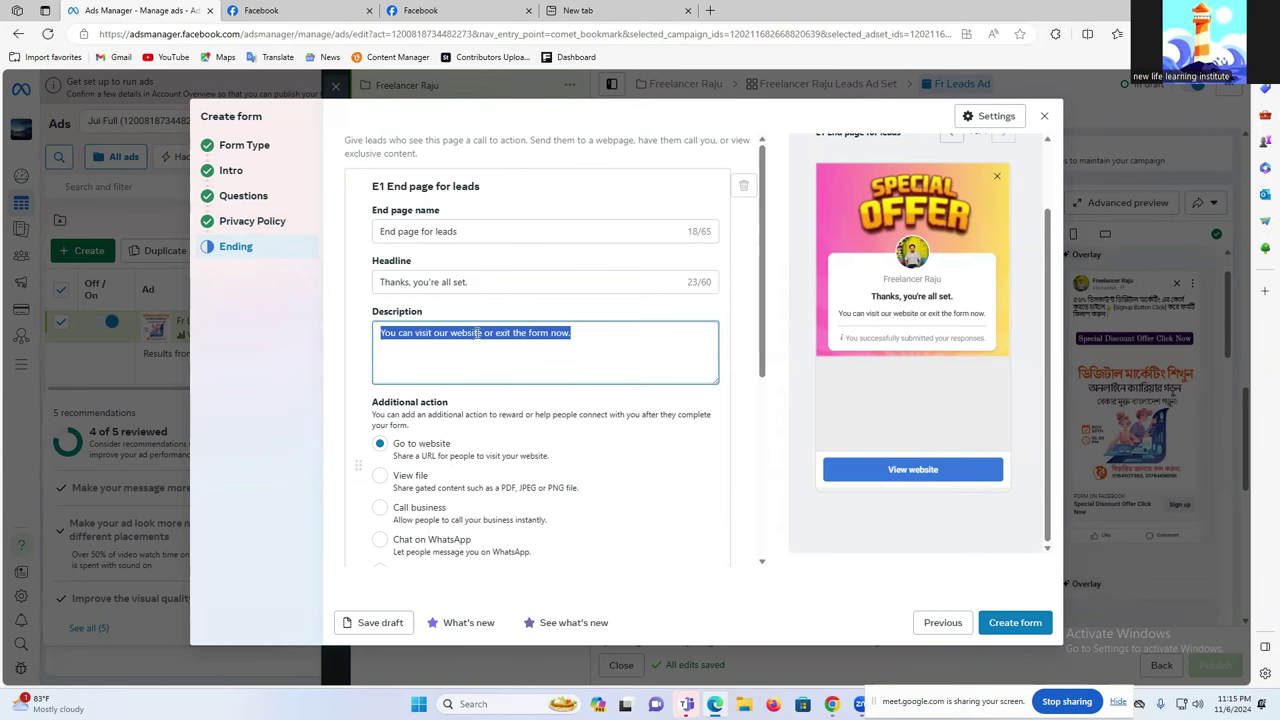
pyautogui.hotkey('ctrl', 'v')
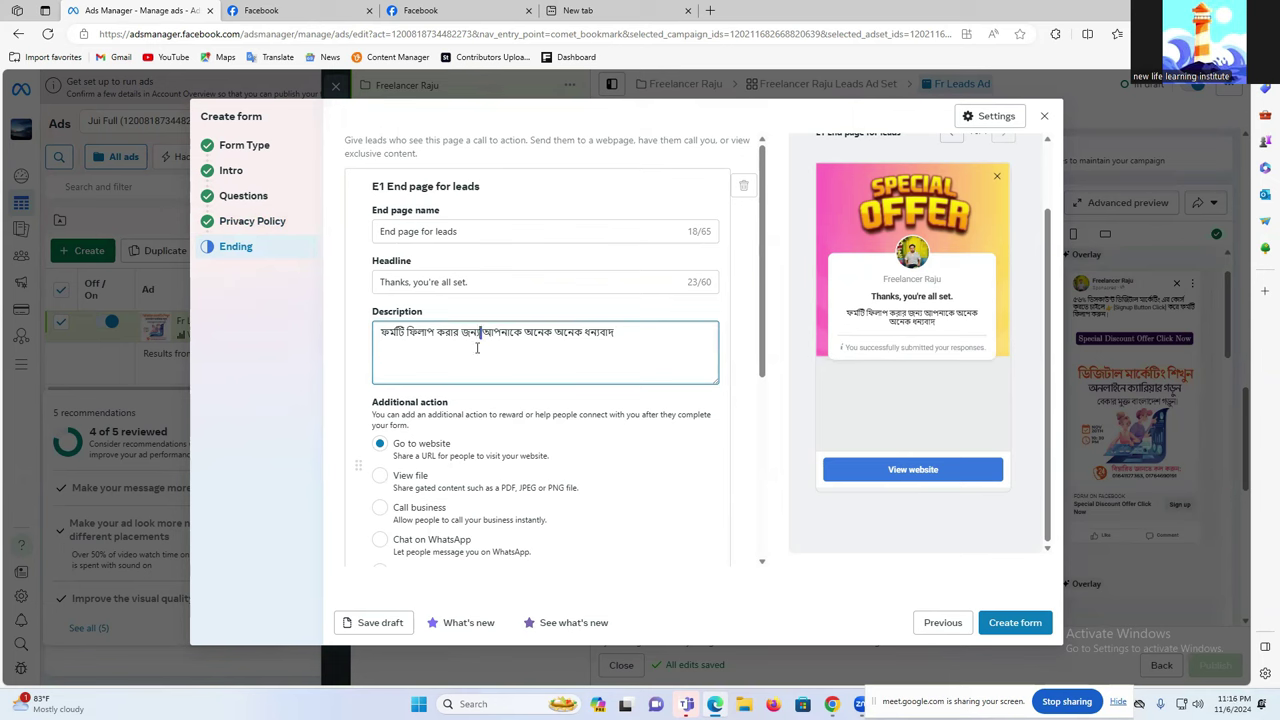
# Clear the end page's description, and dictate and copy "ফর্মটি ফিলাপ করার জন্য আপনাকে ধন্যবাদ" in Google Translate in Chrome.
pyautogui.hotkey('ctrl', 'a')
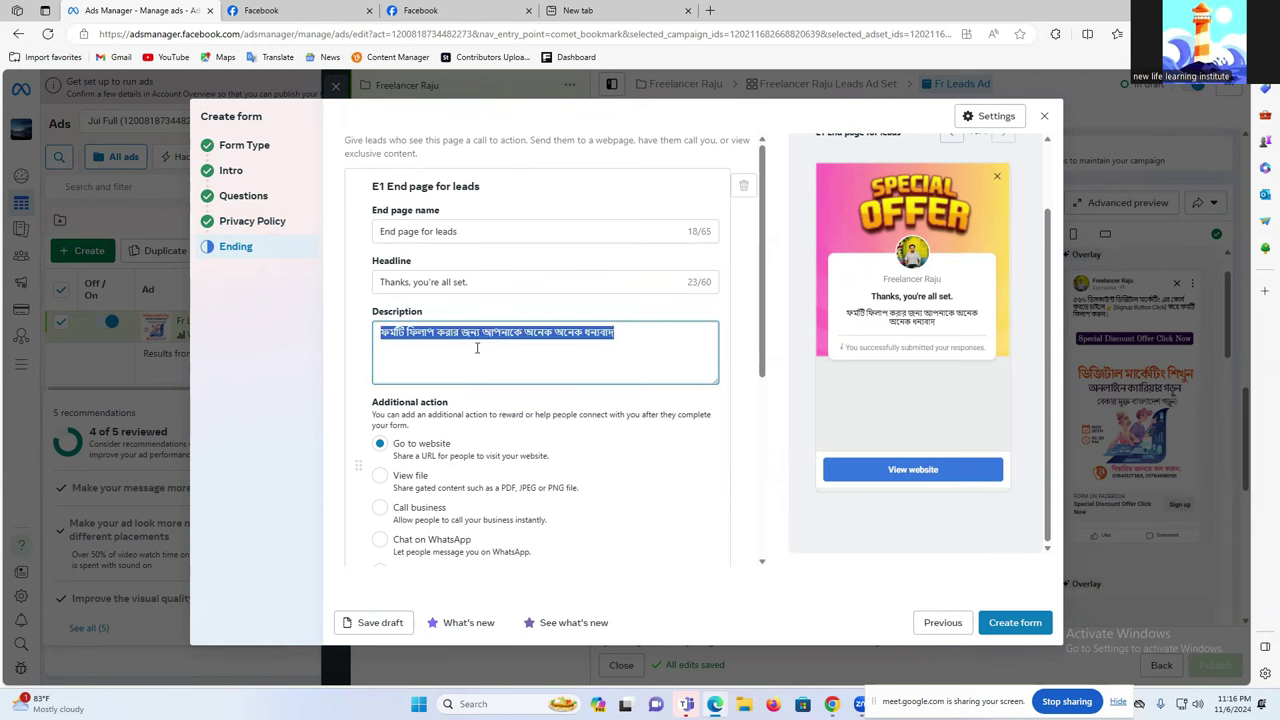
pyautogui.press('BackSpace')
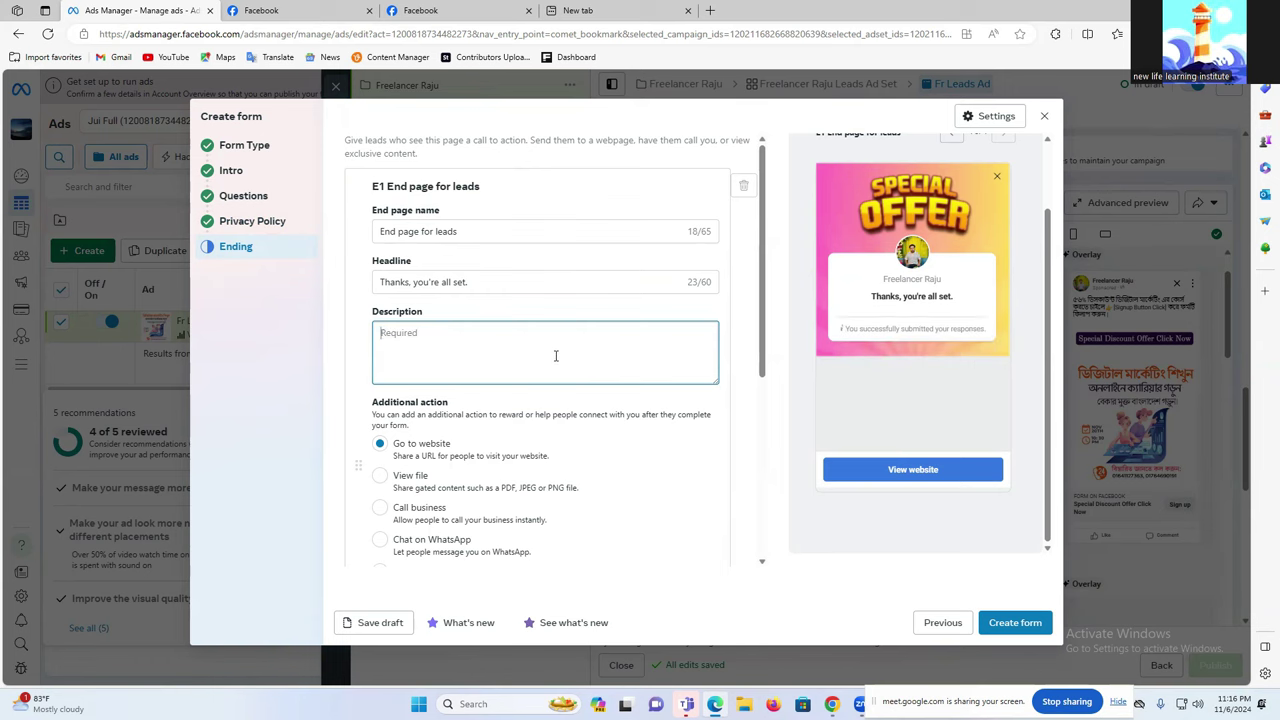
pyautogui.moveTo(831, 704)
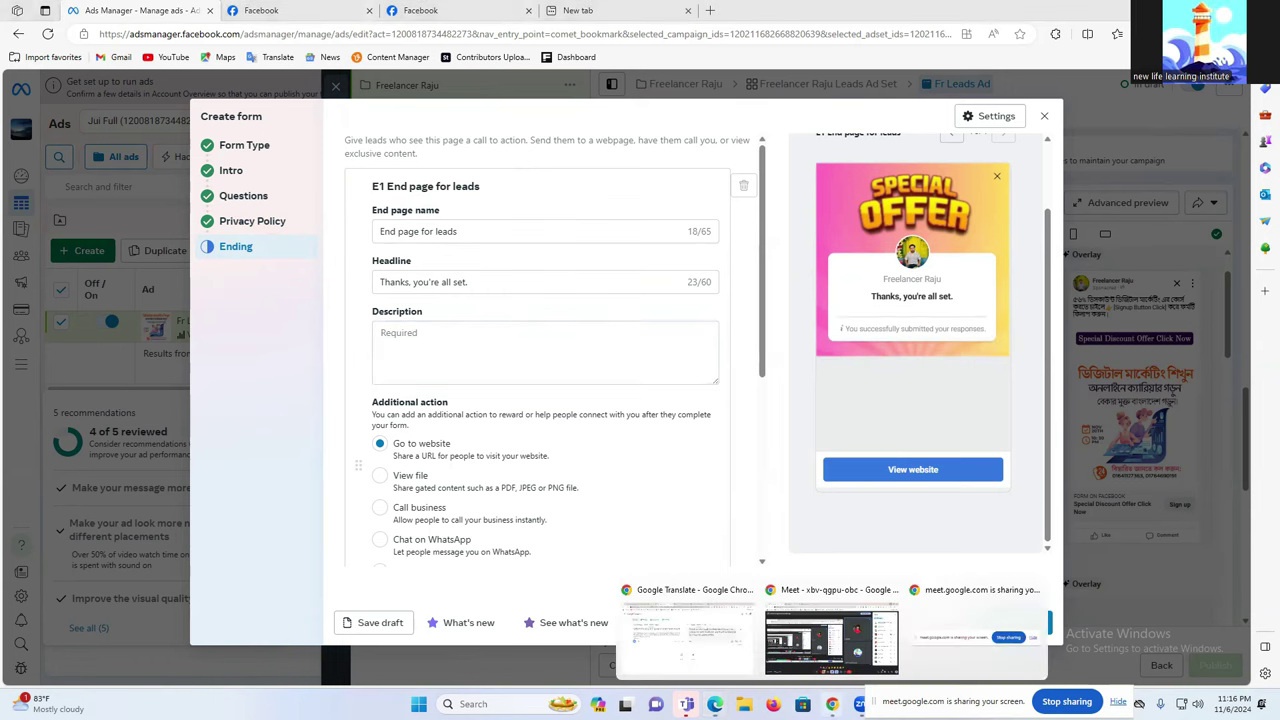
pyautogui.click(705, 652)
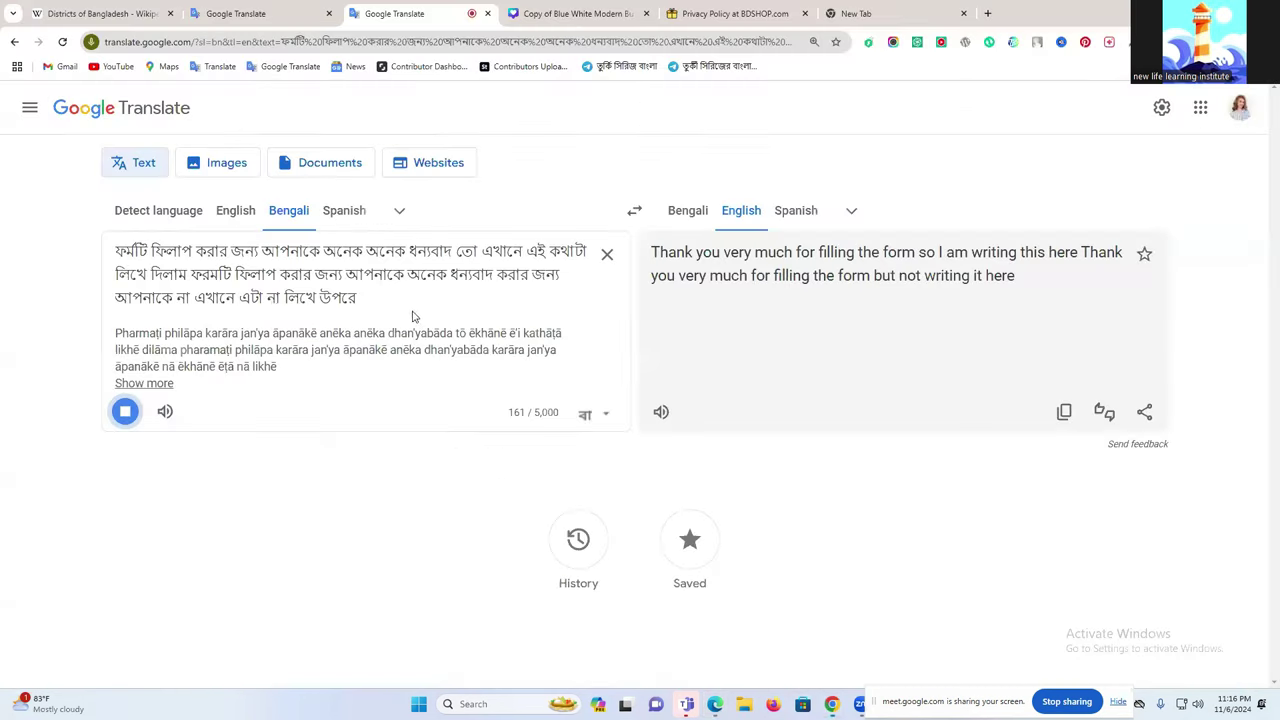
pyautogui.click(607, 254)
pyautogui.click(126, 350)
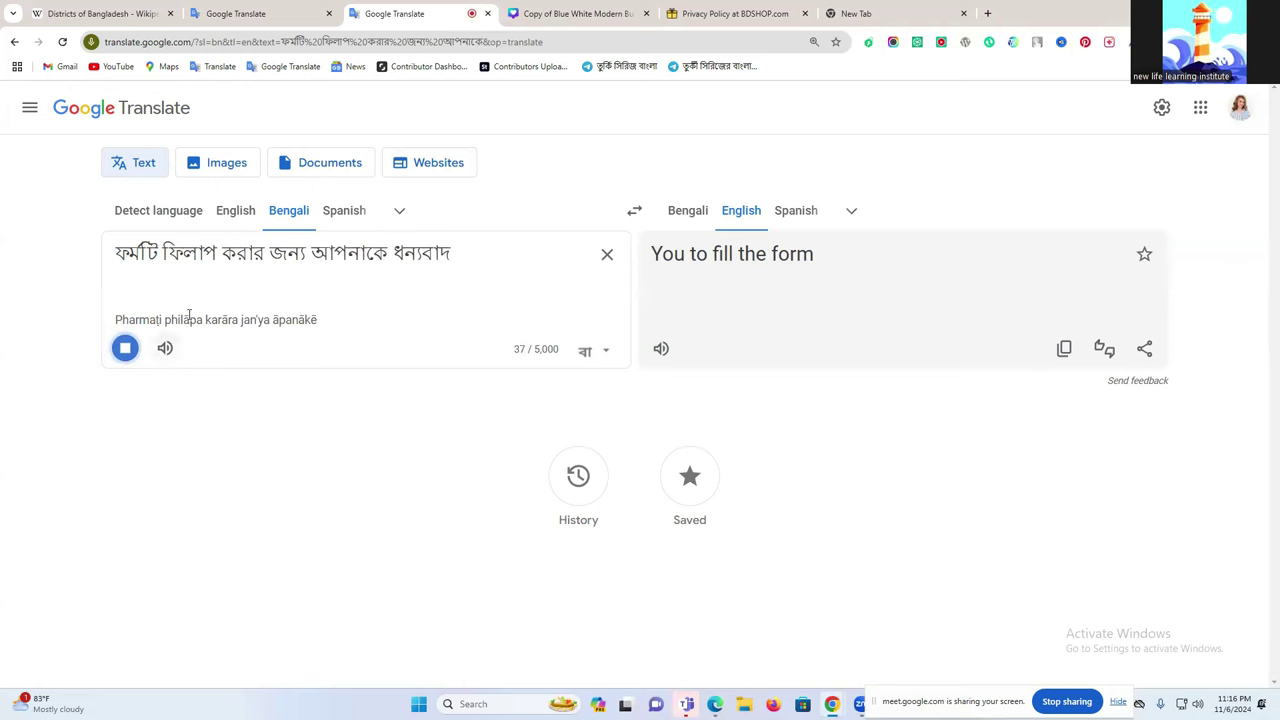
pyautogui.tripleClick(306, 266)
pyautogui.hotkey('ctrl', 'c')
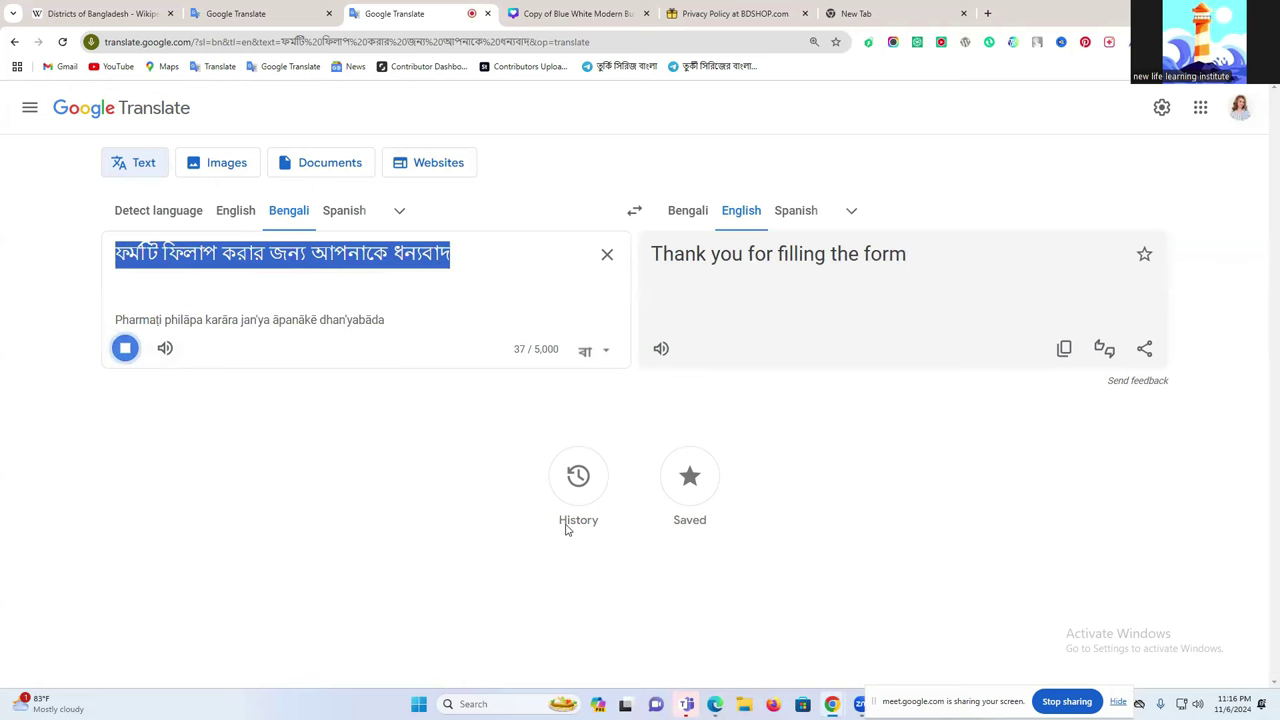
# Switch back to Ads Manager in Edge and set the end page's headline to "ফর্মটি ফিলাপ করার জন্য আপনাকে ধন্যবাদ |".
pyautogui.click(715, 704)
pyautogui.tripleClick(405, 281)
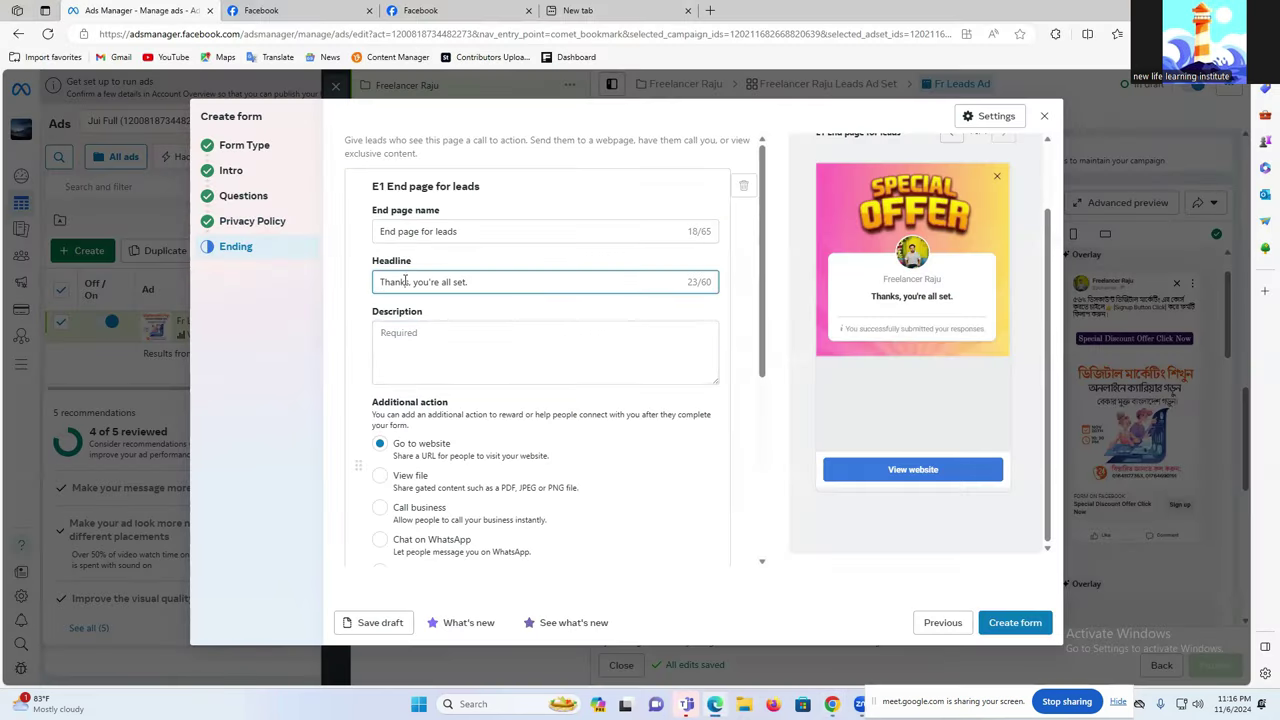
pyautogui.hotkey('ctrl', 'v')
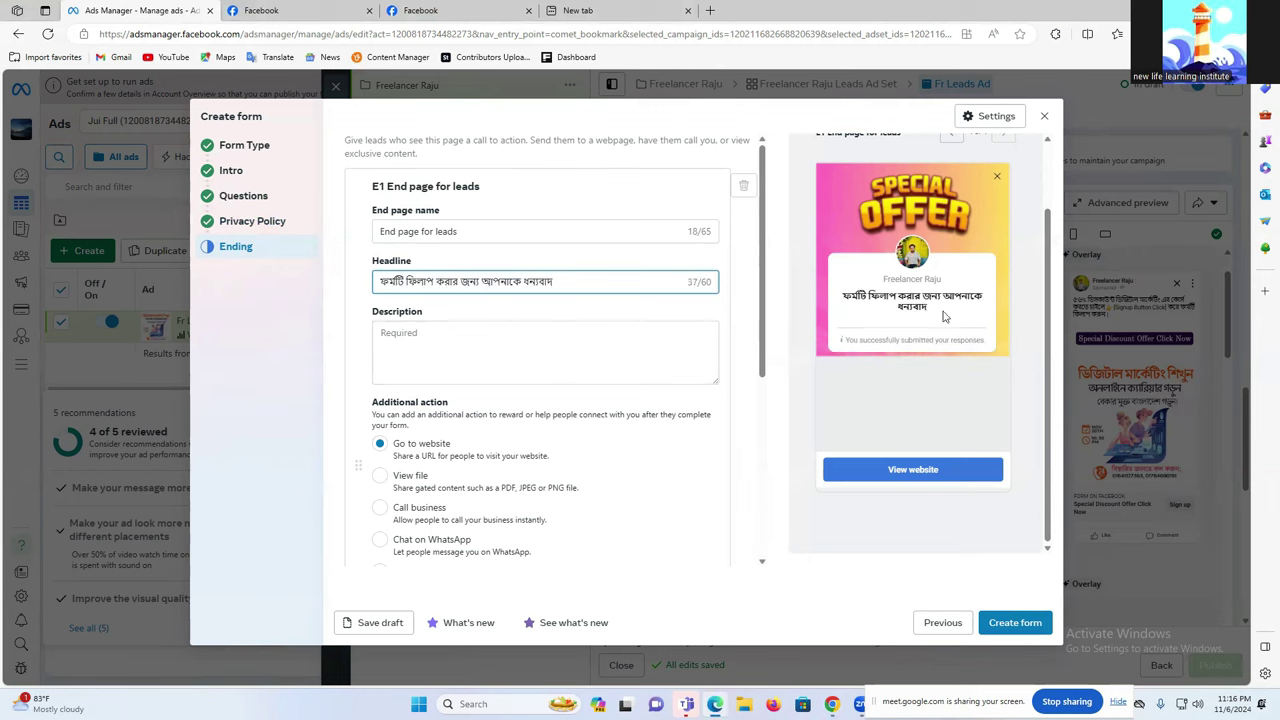
pyautogui.write('।')
# Dictate "আরো বিস্তারিত জানতে আমাদের ওয়েবসাইটে ঘুরে আসুন অথবা ফেসবুক পেজে ঘুরে আসুন" in Google Translate in Chrome and copy it for the description.
pyautogui.click(469, 352)
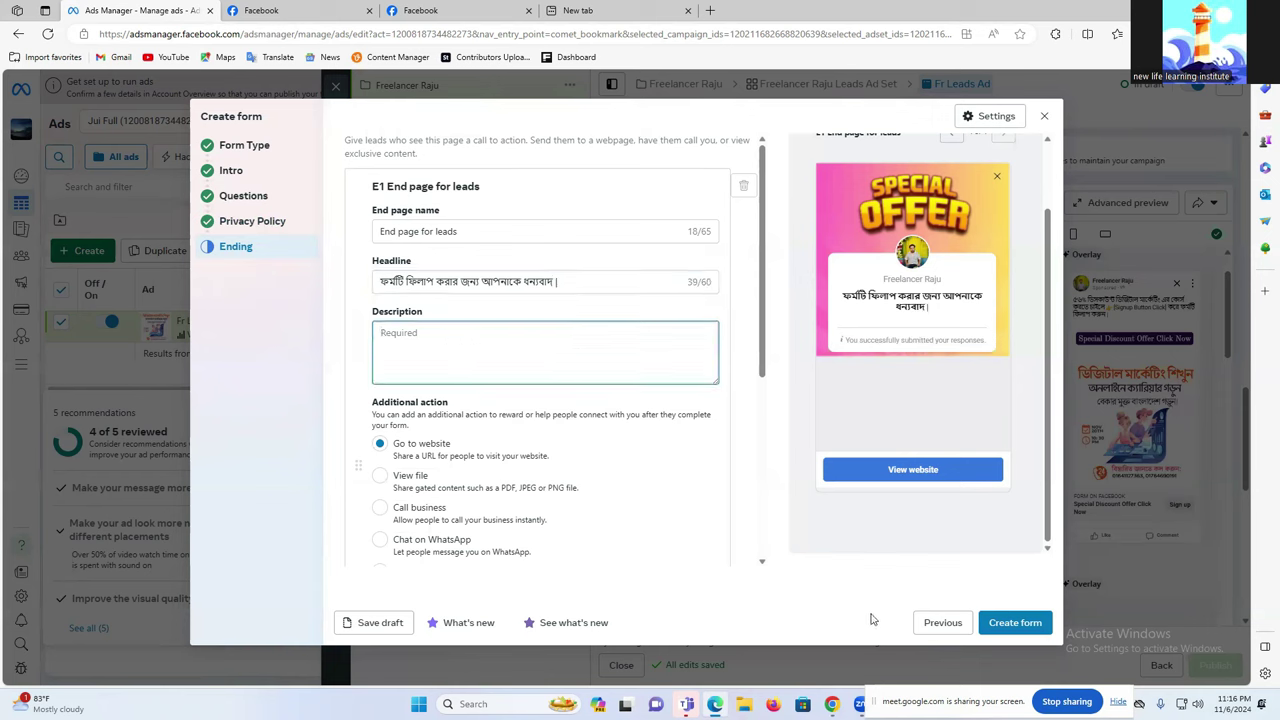
pyautogui.moveTo(831, 704)
pyautogui.click(719, 633)
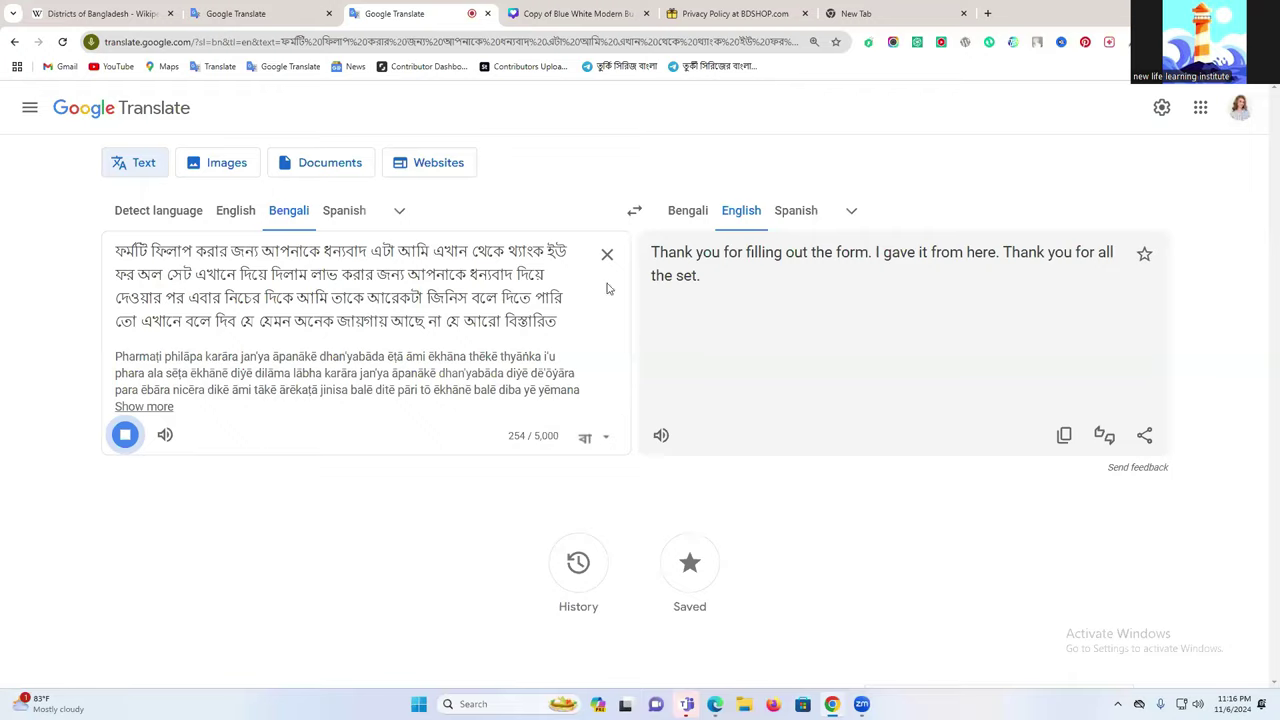
pyautogui.click(607, 256)
pyautogui.click(126, 348)
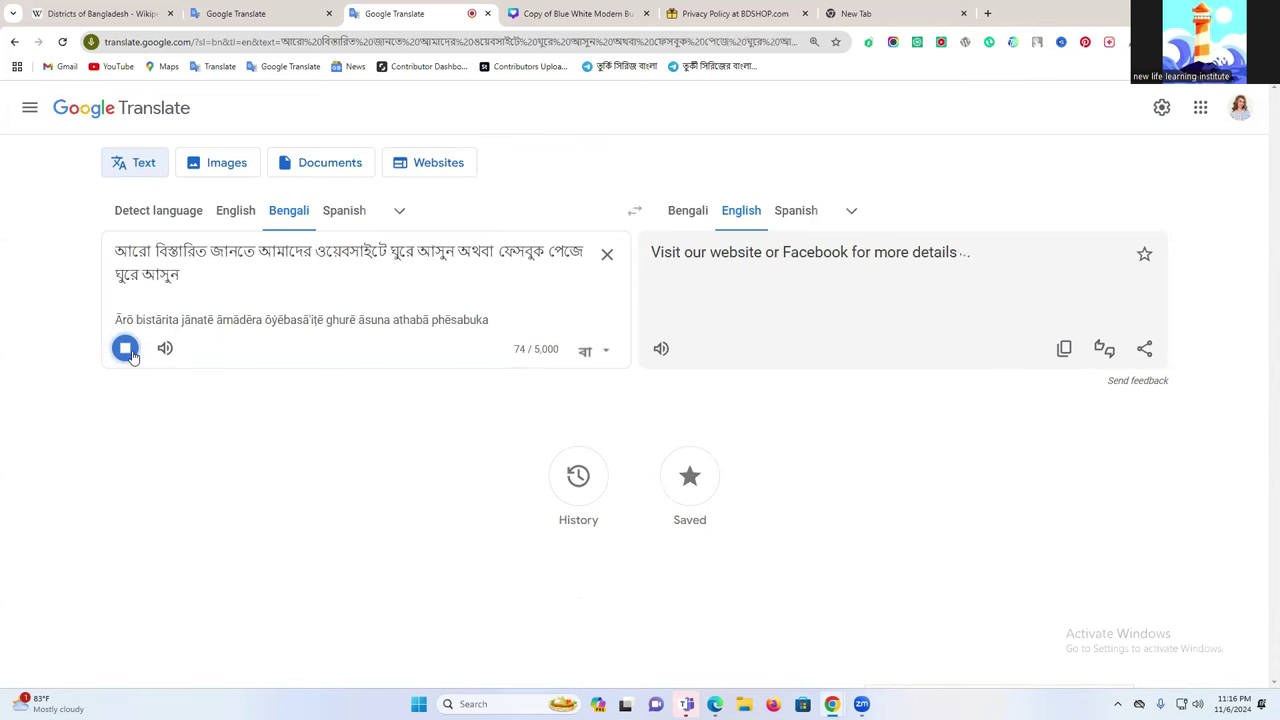
pyautogui.click(125, 352)
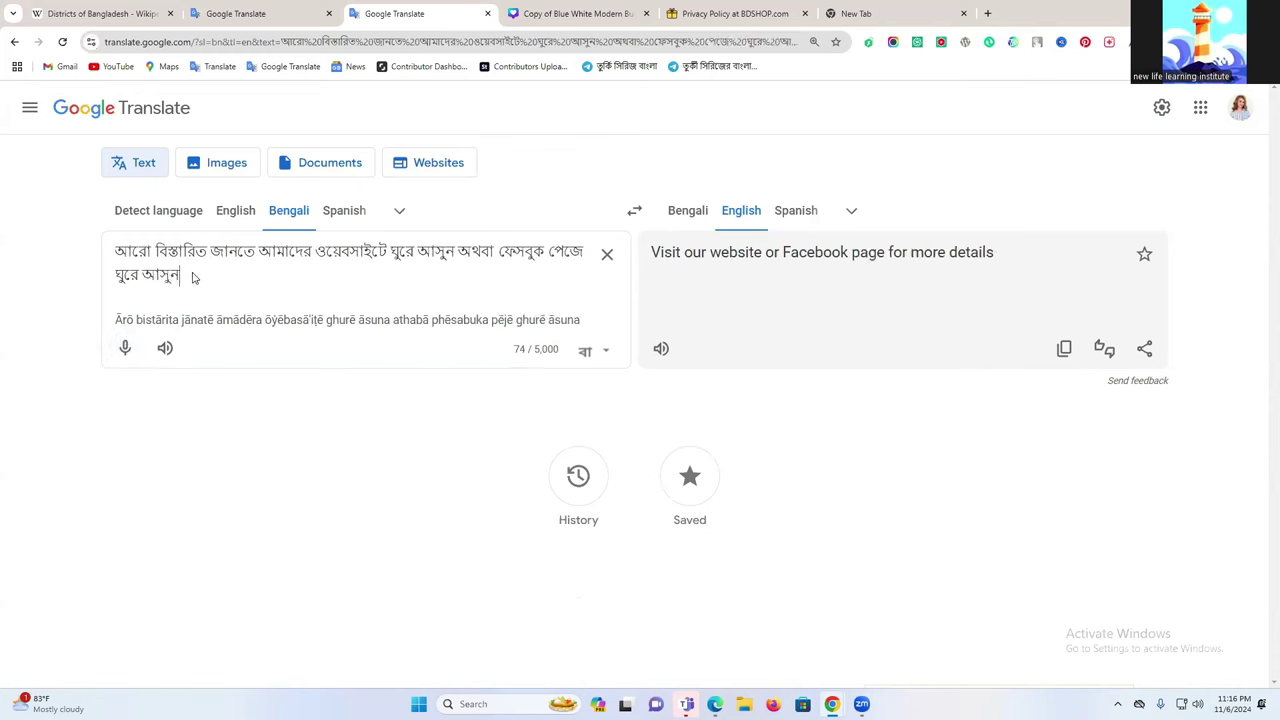
pyautogui.tripleClick(160, 272)
pyautogui.hotkey('ctrl', 'c')
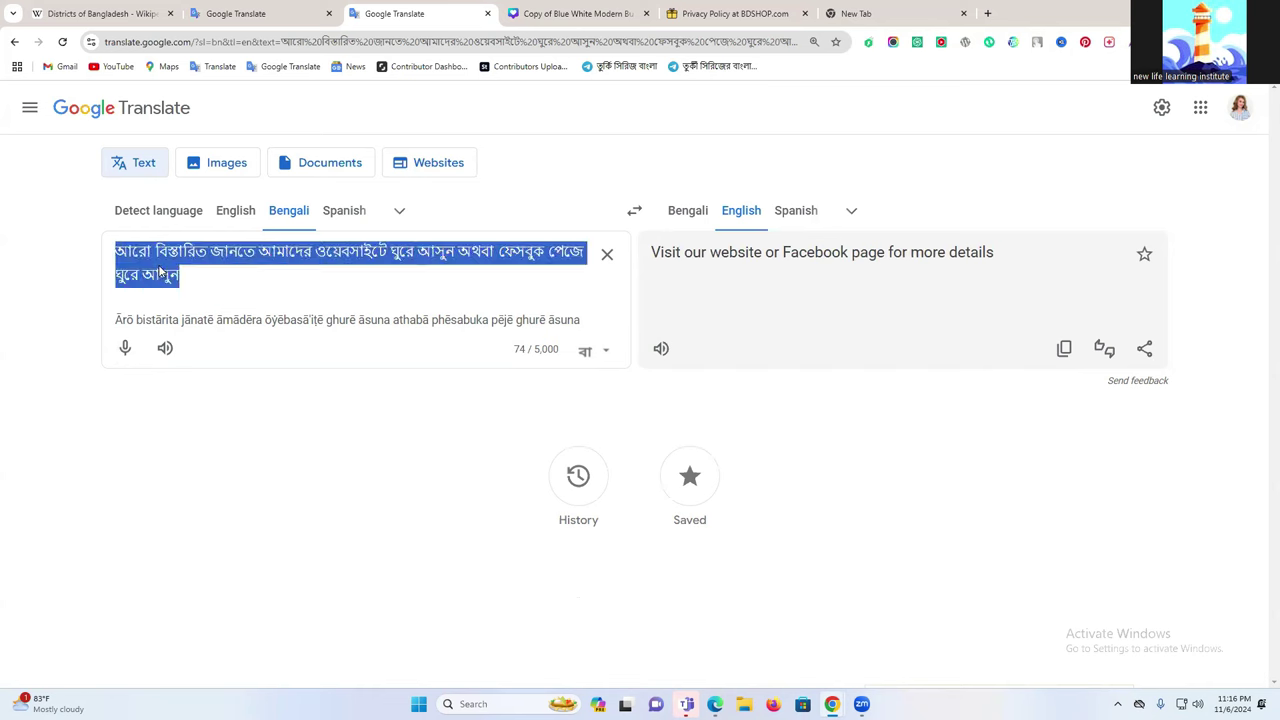
# Switch back to Ads Manager, paste the copied sentence as the description and shorten it to "আরো বিস্তারিত জানতে আমাদের ওয়েবসাইটে ঘুরে আসুন".
pyautogui.click(715, 704)
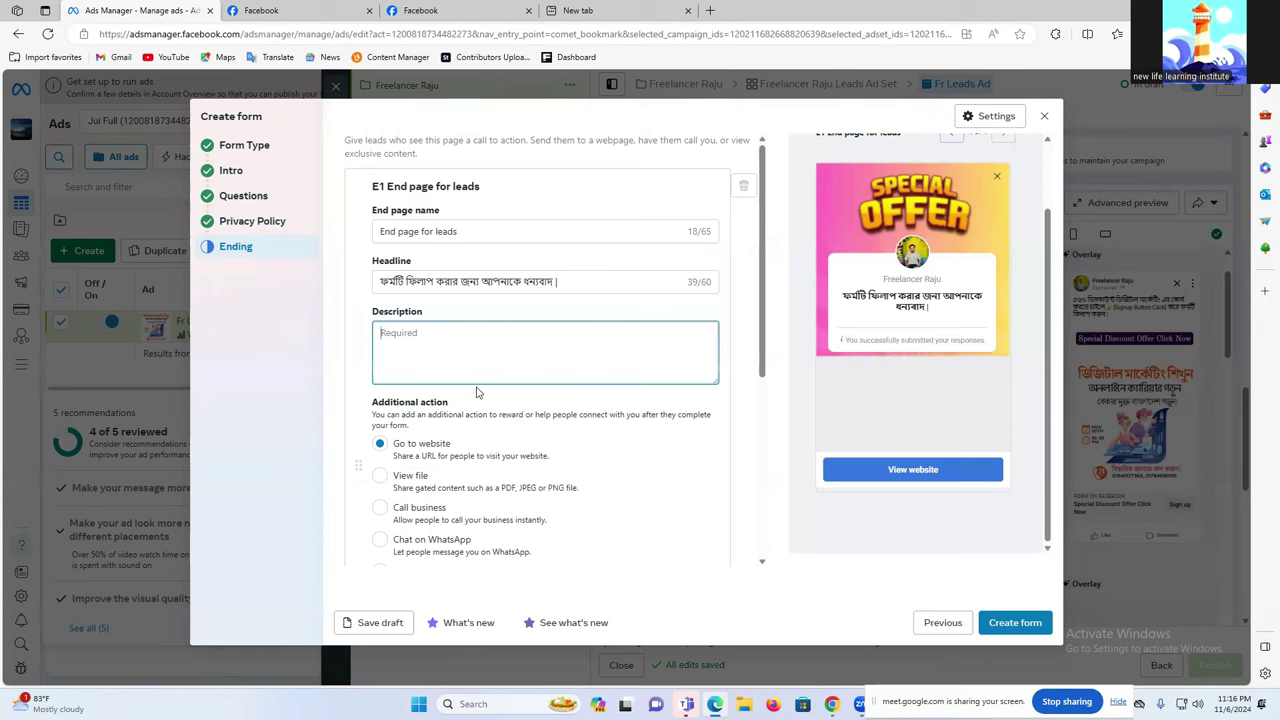
pyautogui.hotkey('ctrl', 'v')
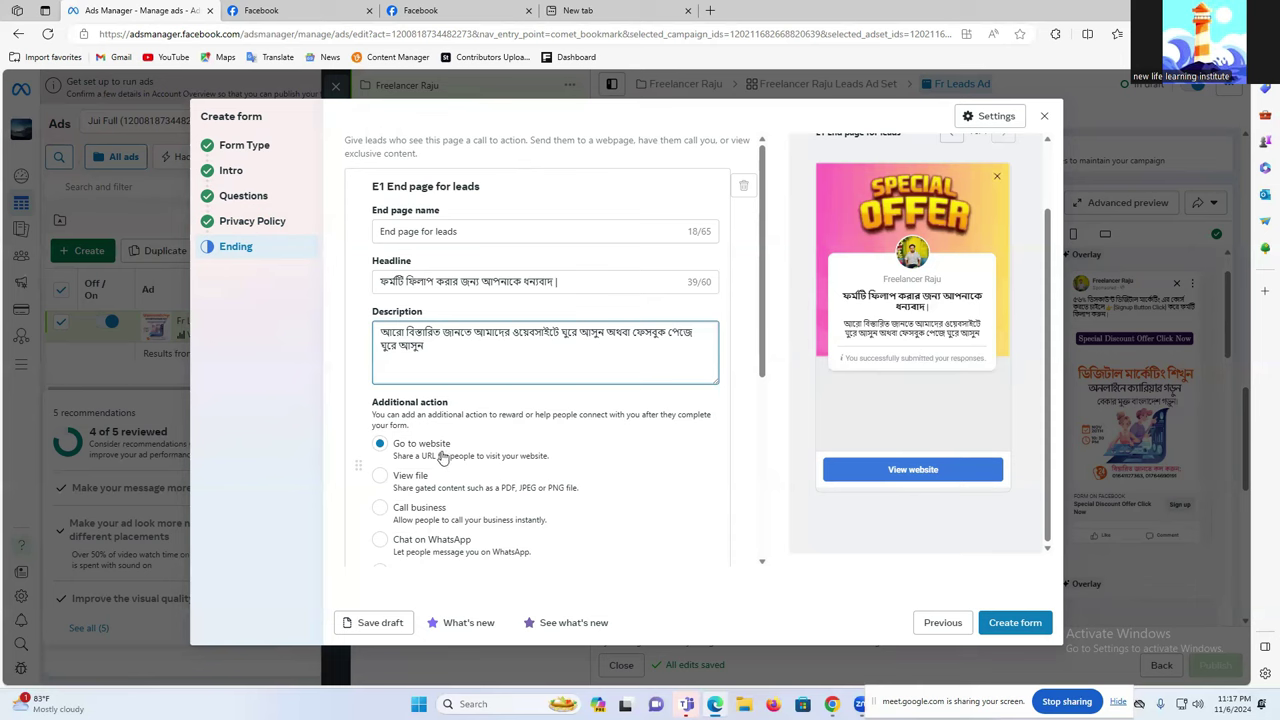
pyautogui.scroll(-1, 517, 468)
pyautogui.scroll(-1, 517, 468)
pyautogui.scroll(2, 517, 458)
pyautogui.moveTo(607, 332); pyautogui.dragTo(561, 346)
pyautogui.click(561, 346)
pyautogui.press('BackSpace')
pyautogui.moveTo(604, 332); pyautogui.dragTo(625, 369)
pyautogui.press('BackSpace')
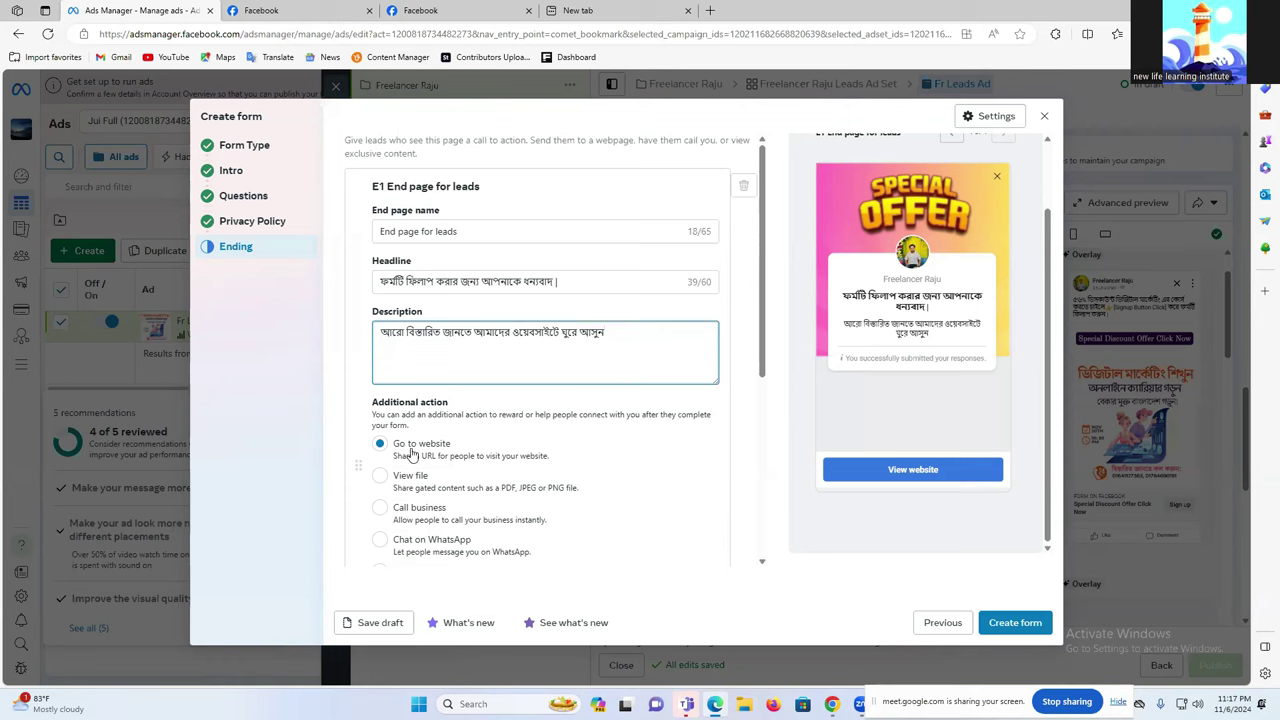
pyautogui.scroll(-2, 423, 445)
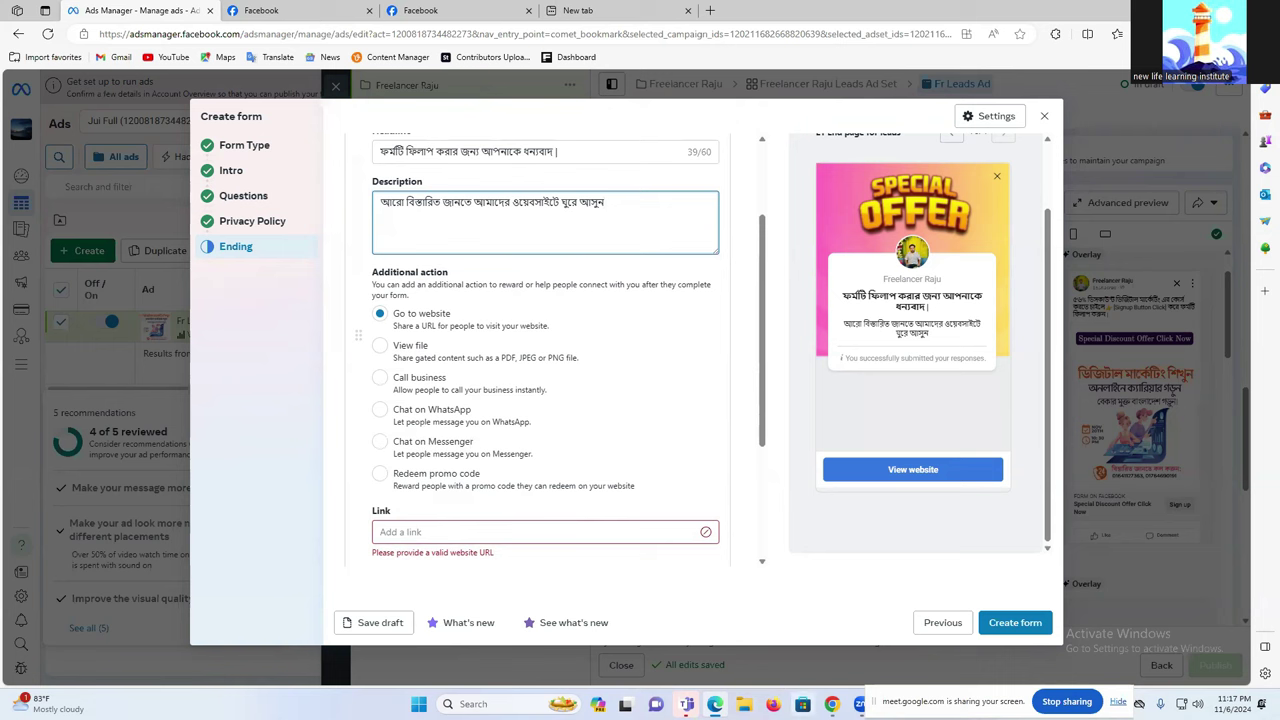
pyautogui.click(433, 531)
pyautogui.hotkey('ctrl', 'v')
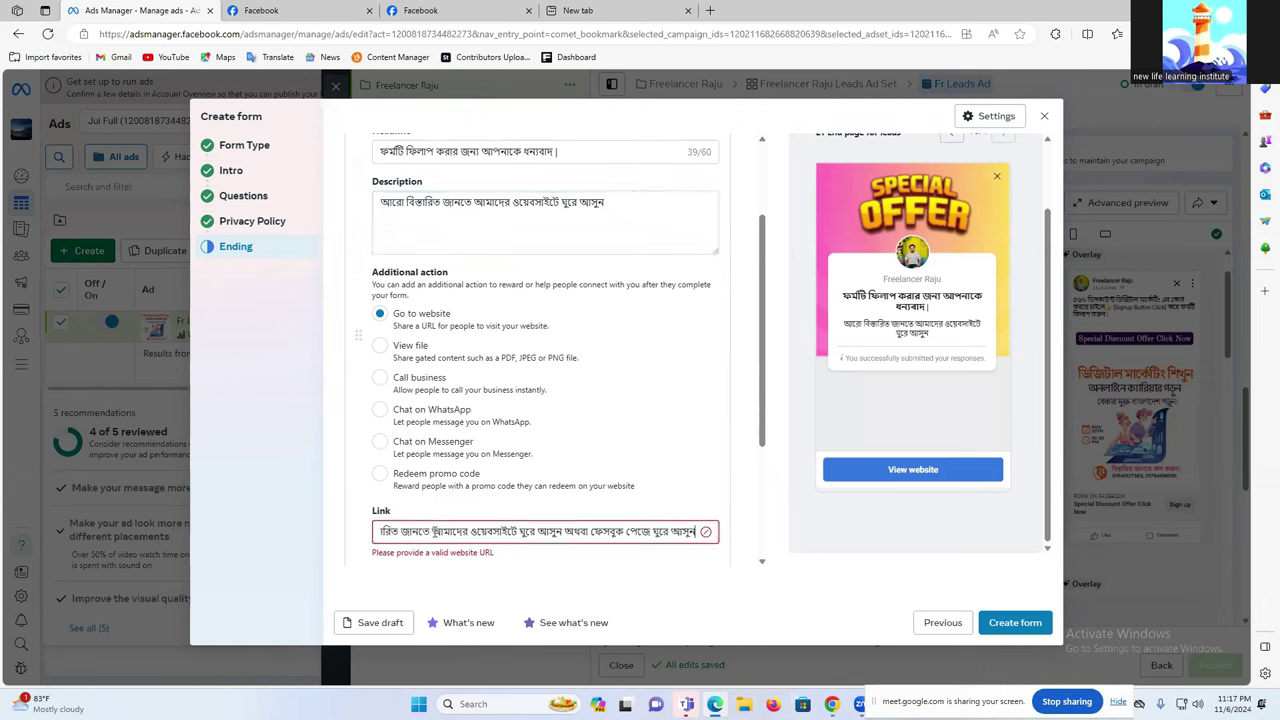
pyautogui.hotkey('ctrl', 'z')
# Switch to the BDSHOP privacy policy page in Chrome and copy only the domain newlifelearninginstitute.com from its edited address.
pyautogui.moveTo(831, 704)
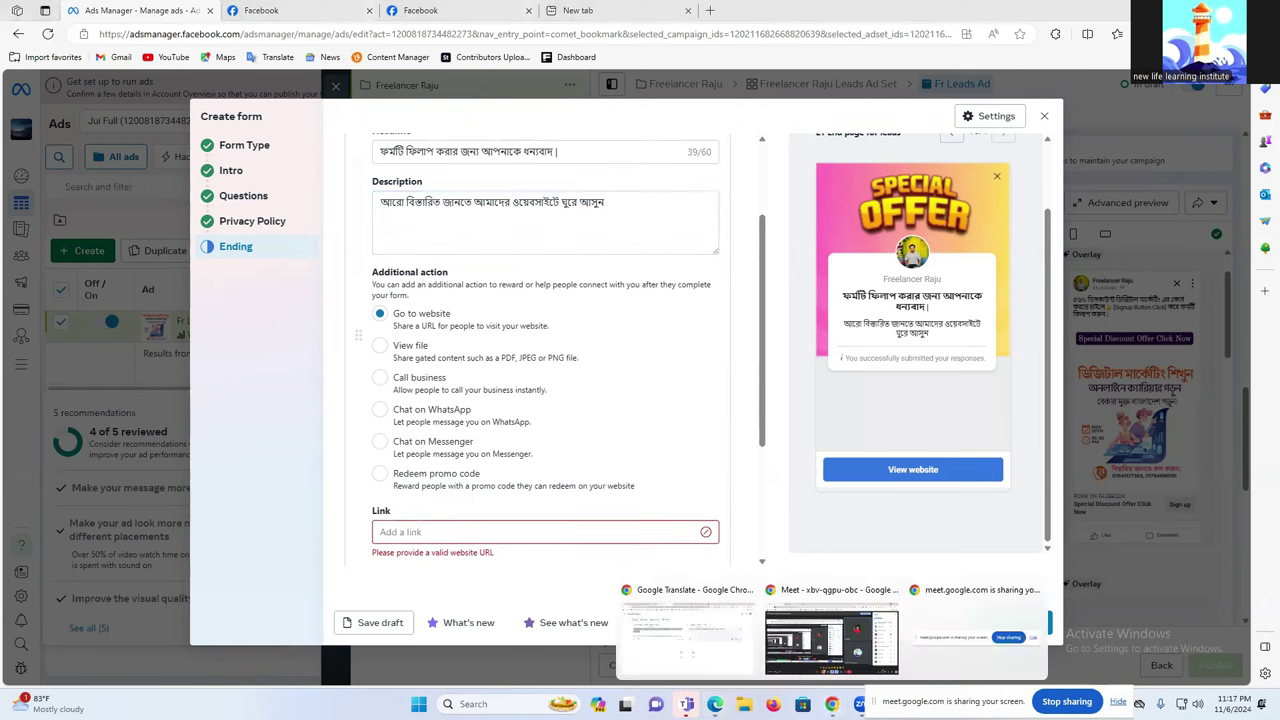
pyautogui.click(697, 651)
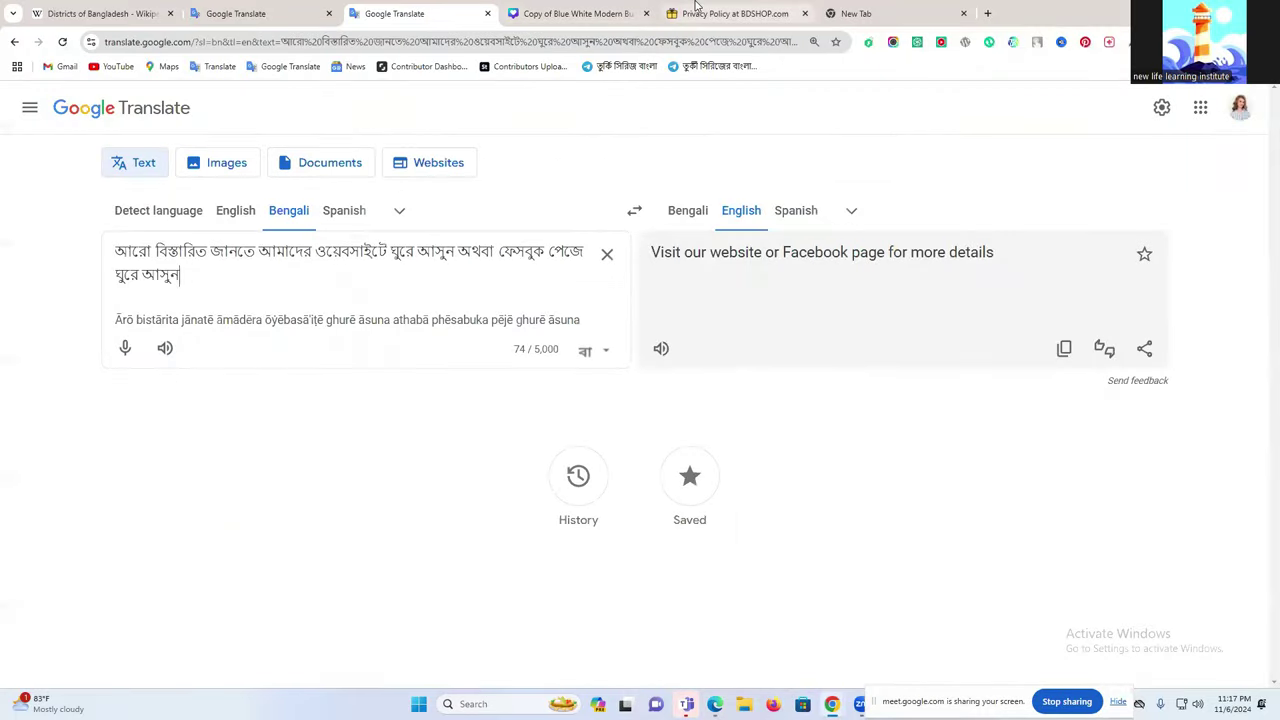
pyautogui.click(735, 13)
pyautogui.click(306, 42)
pyautogui.click(254, 42)
pyautogui.moveTo(251, 42); pyautogui.dragTo(136, 42)
pyautogui.hotkey('ctrl', 'c')
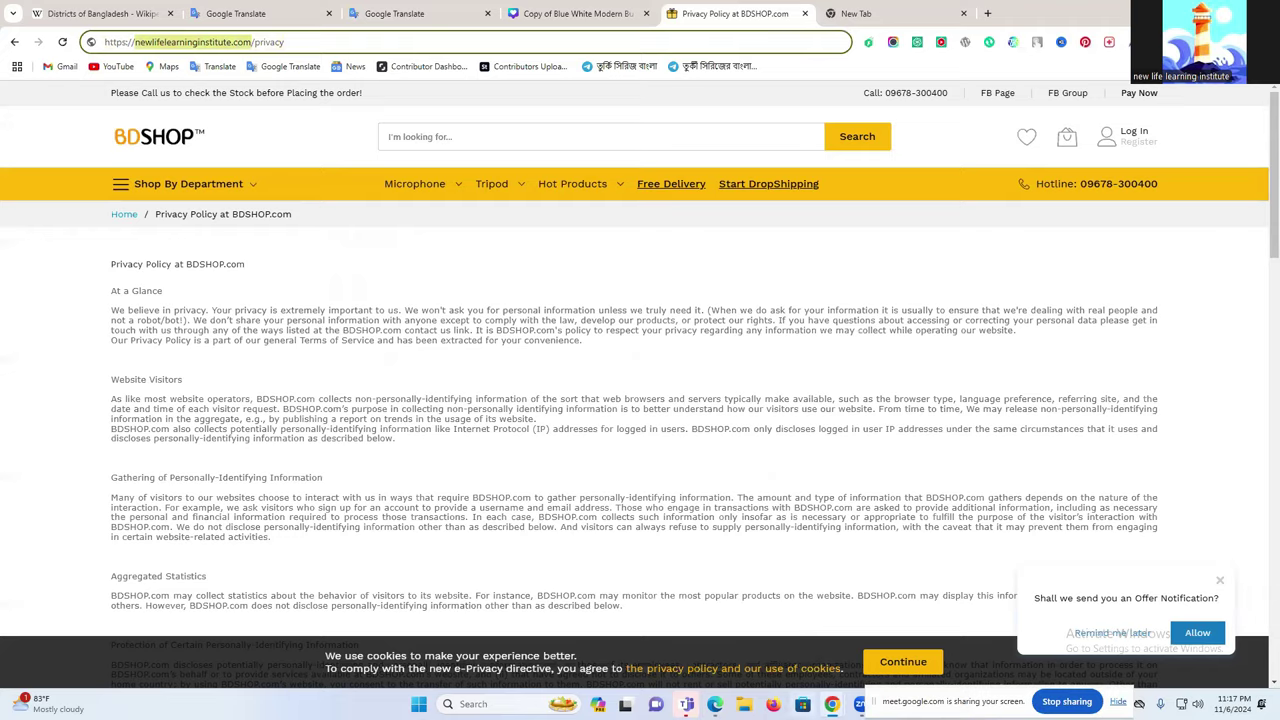
# Switch back to Ads Manager in Edge and set the end page's additional action to Go to website with the link newlifelearninginstitute.com.
pyautogui.click(715, 704)
pyautogui.hotkey('ctrl', 'v')
pyautogui.click(707, 477)
pyautogui.scroll(-1, 705, 477)
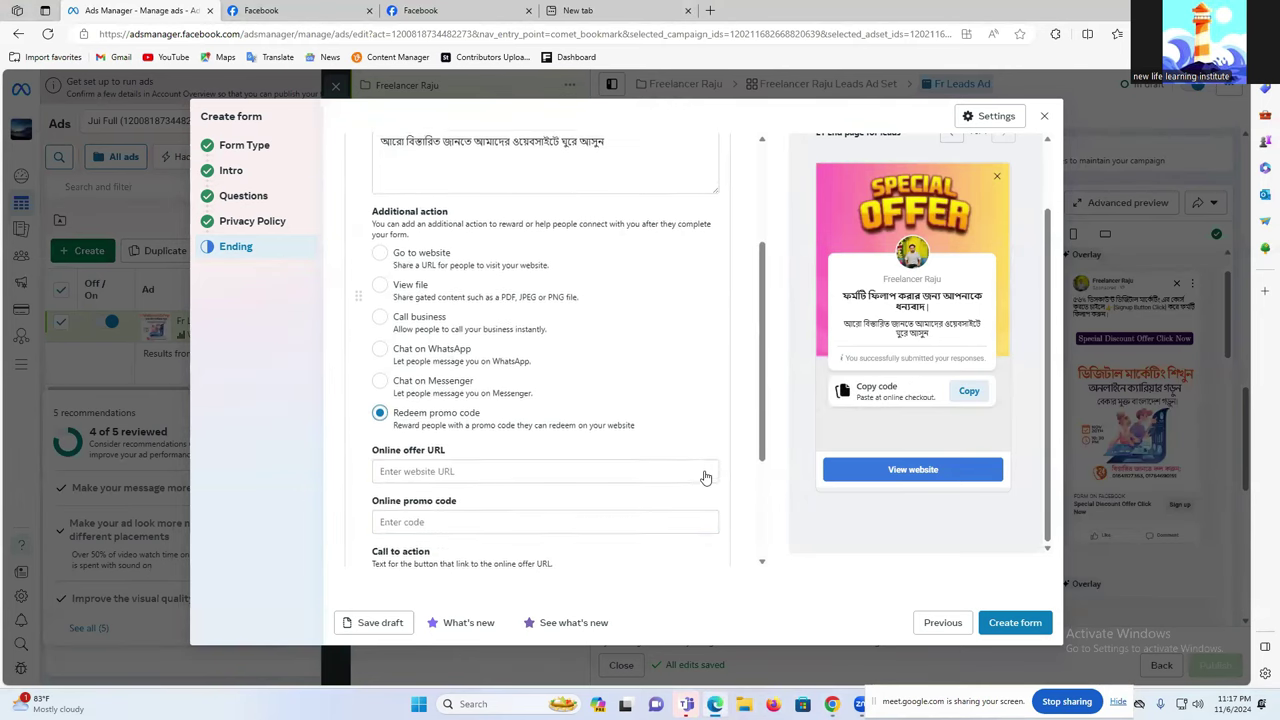
pyautogui.click(380, 249)
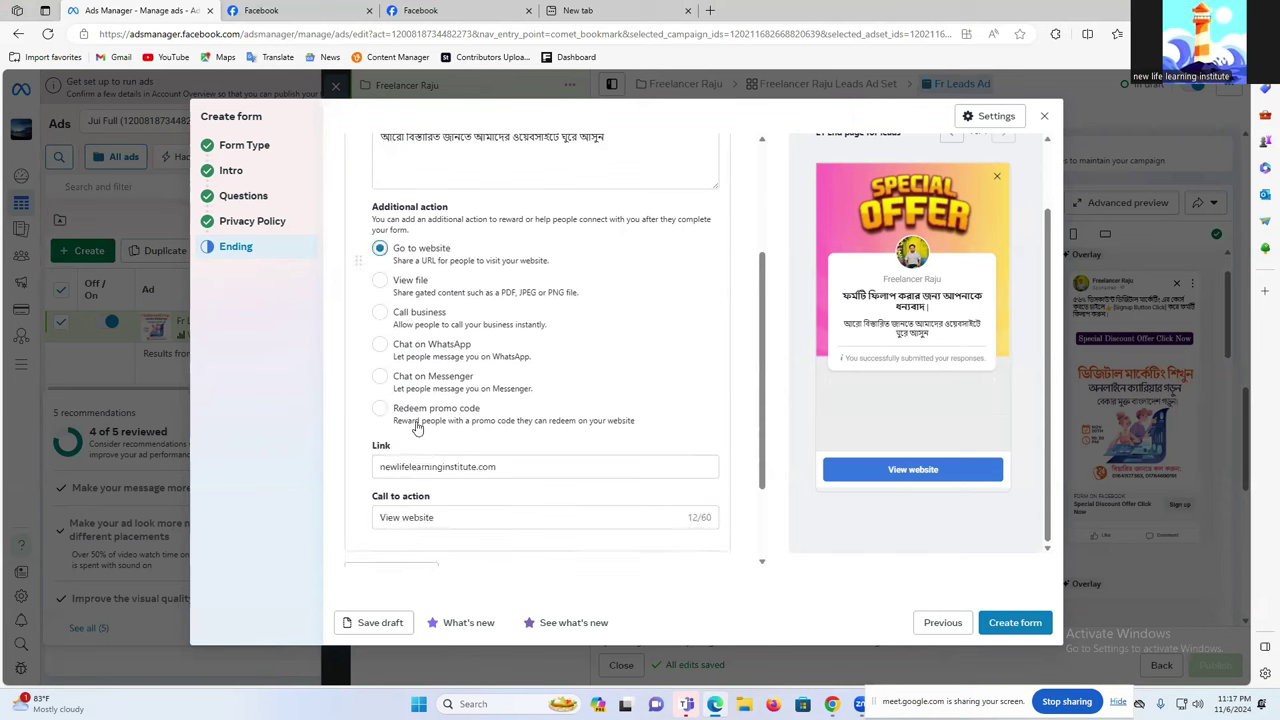
pyautogui.scroll(-1, 495, 500)
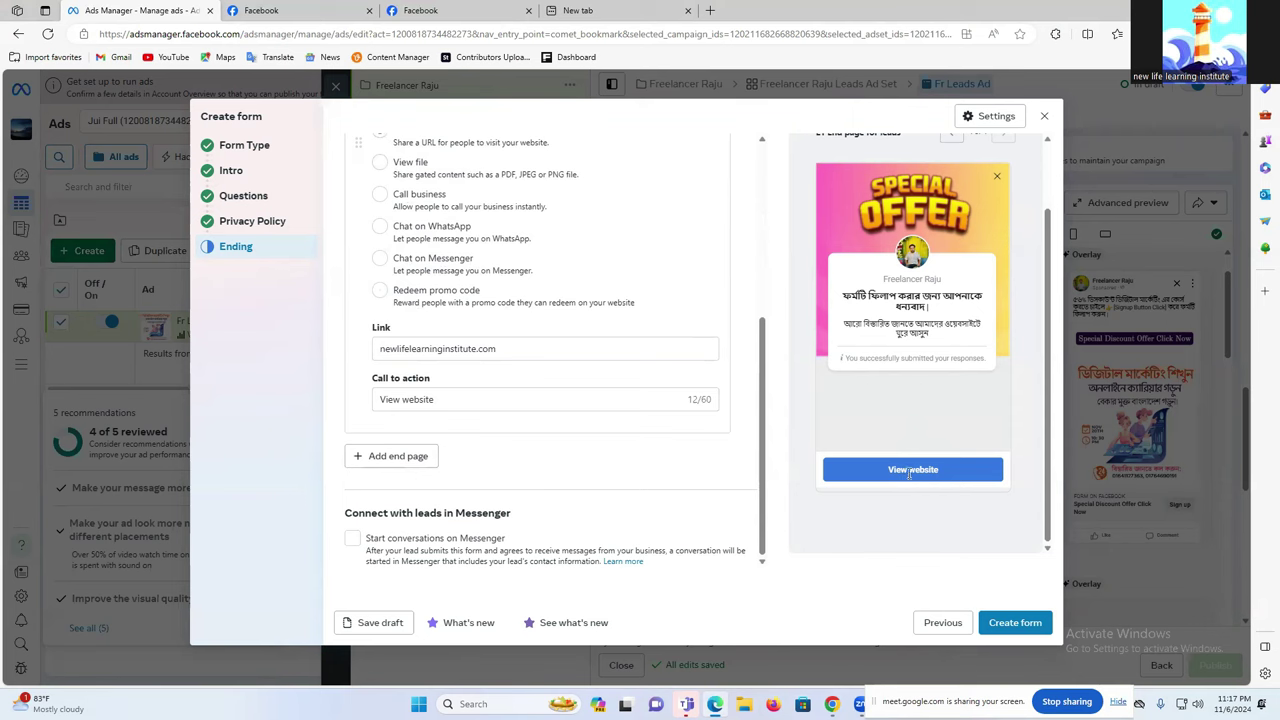
# Copy the website link from the end page, then look over the page's call to action, headline and description.
pyautogui.tripleClick(432, 397)
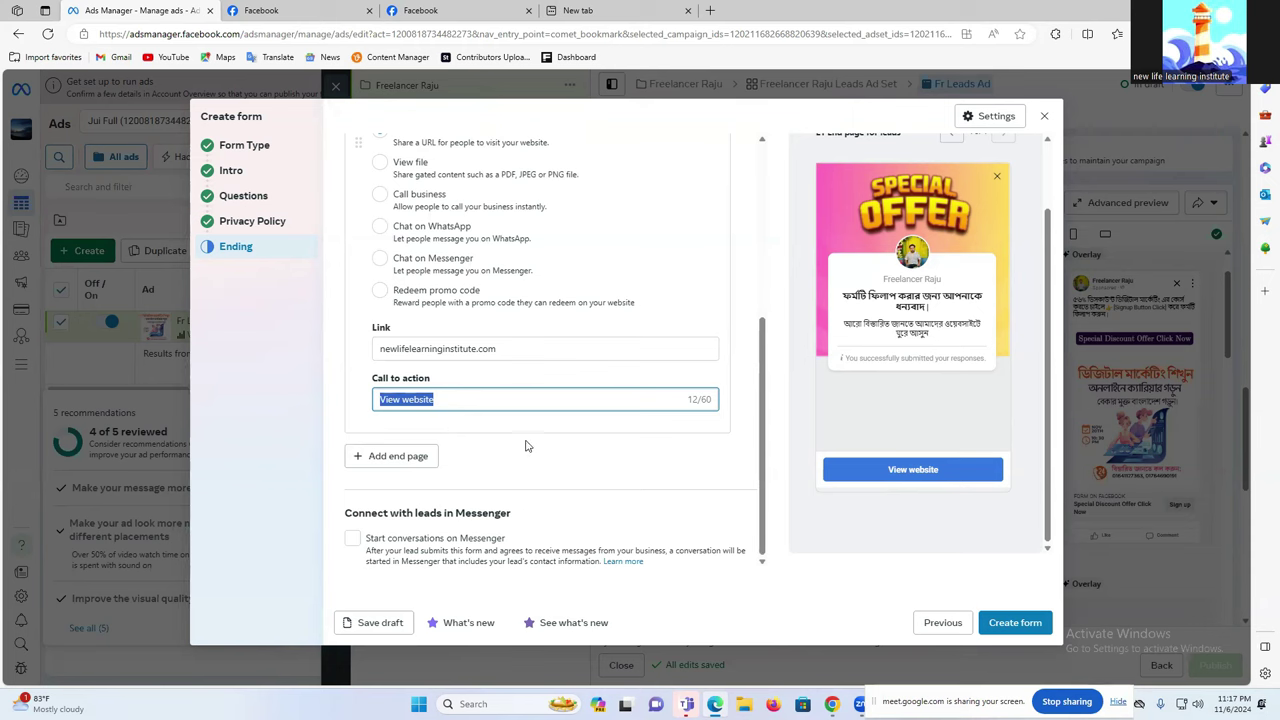
pyautogui.tripleClick(453, 347)
pyautogui.hotkey('ctrl', 'c')
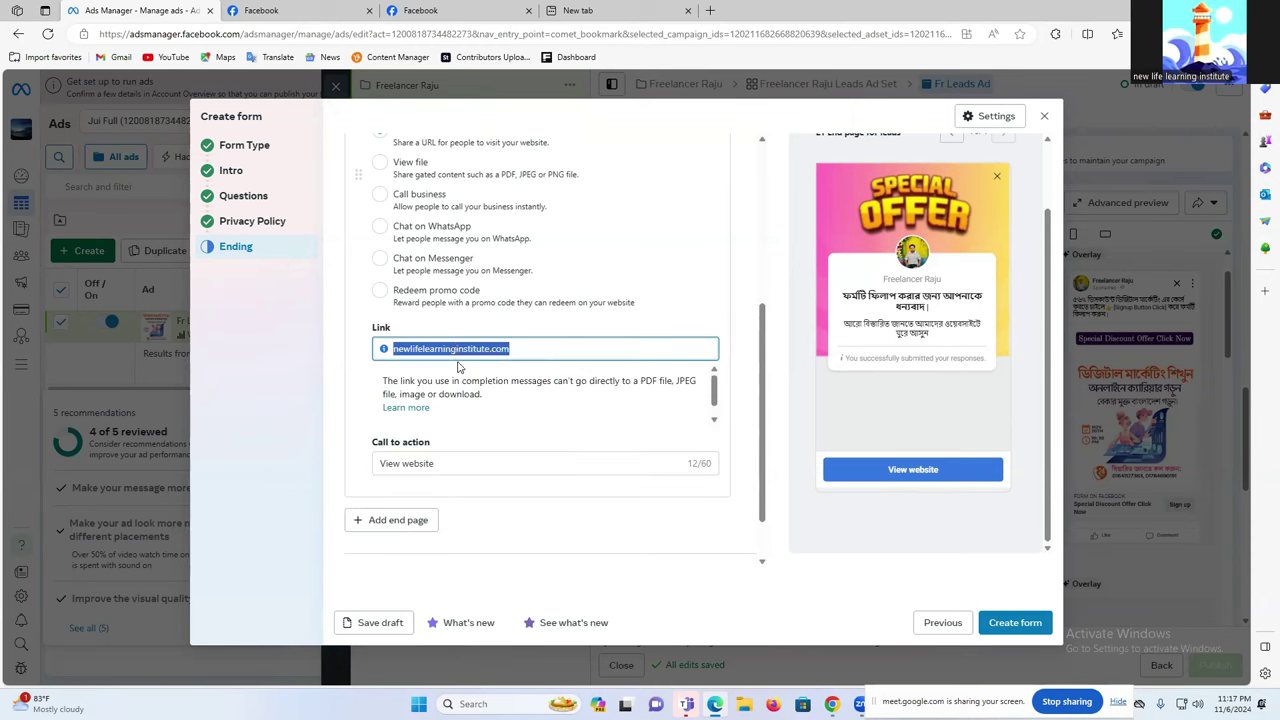
pyautogui.scroll(-1, 432, 502)
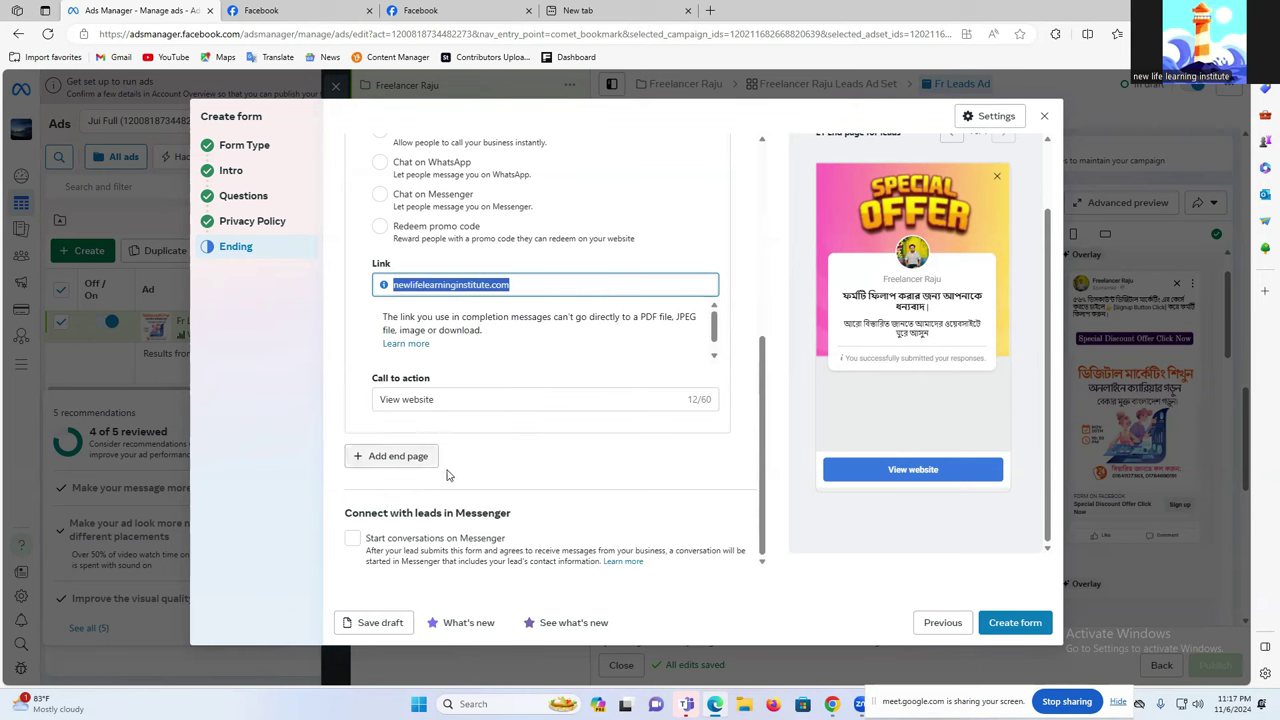
pyautogui.scroll(5, 590, 475)
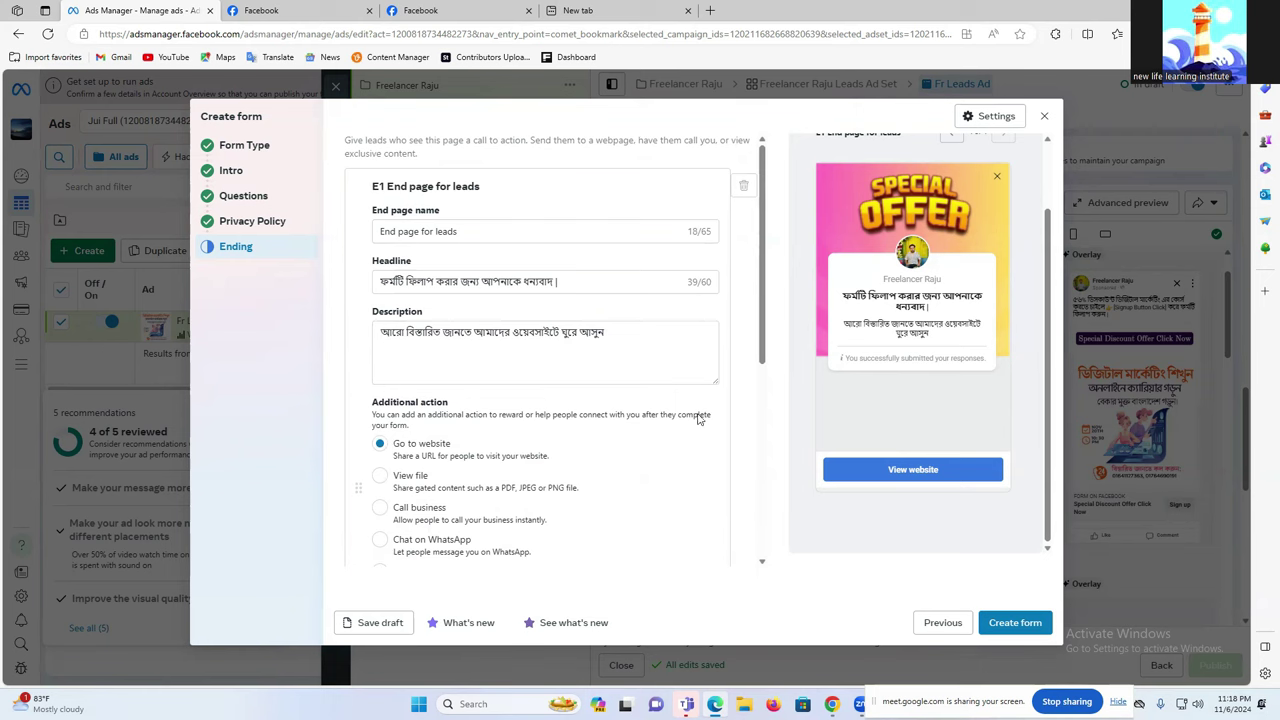
# Try to create the instant form, and open its Questions section.
pyautogui.click(1015, 627)
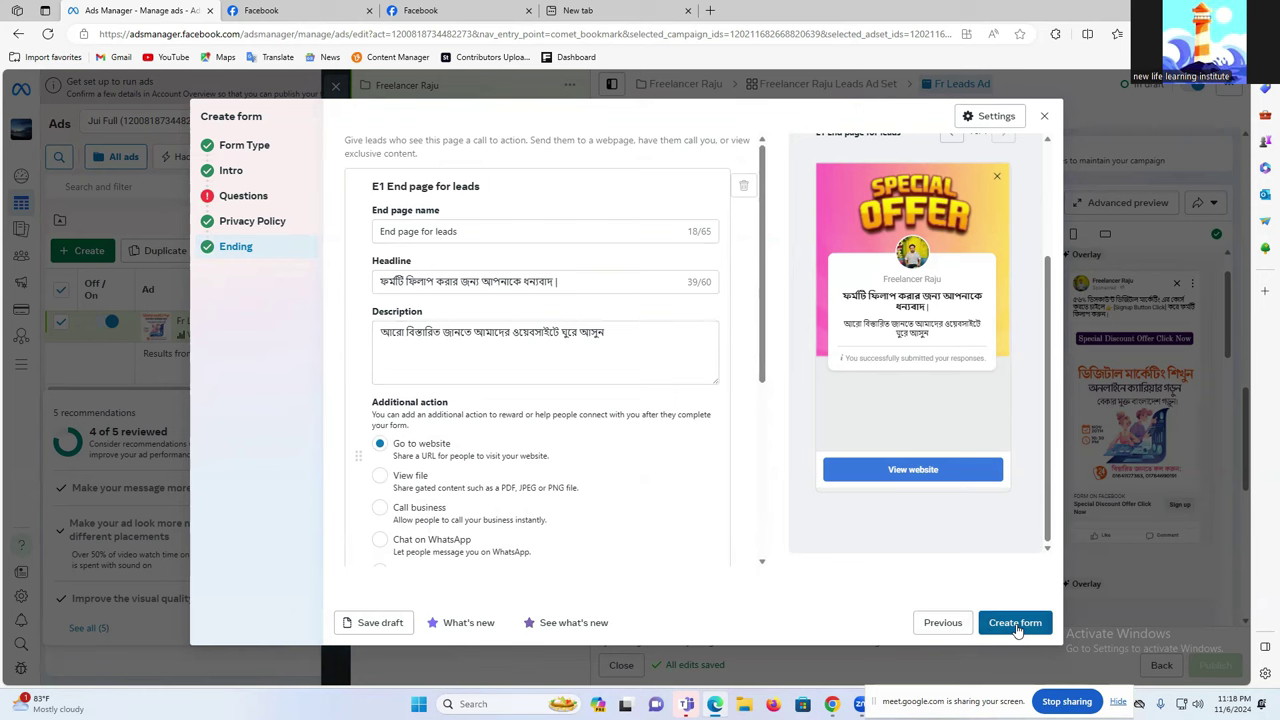
pyautogui.click(240, 196)
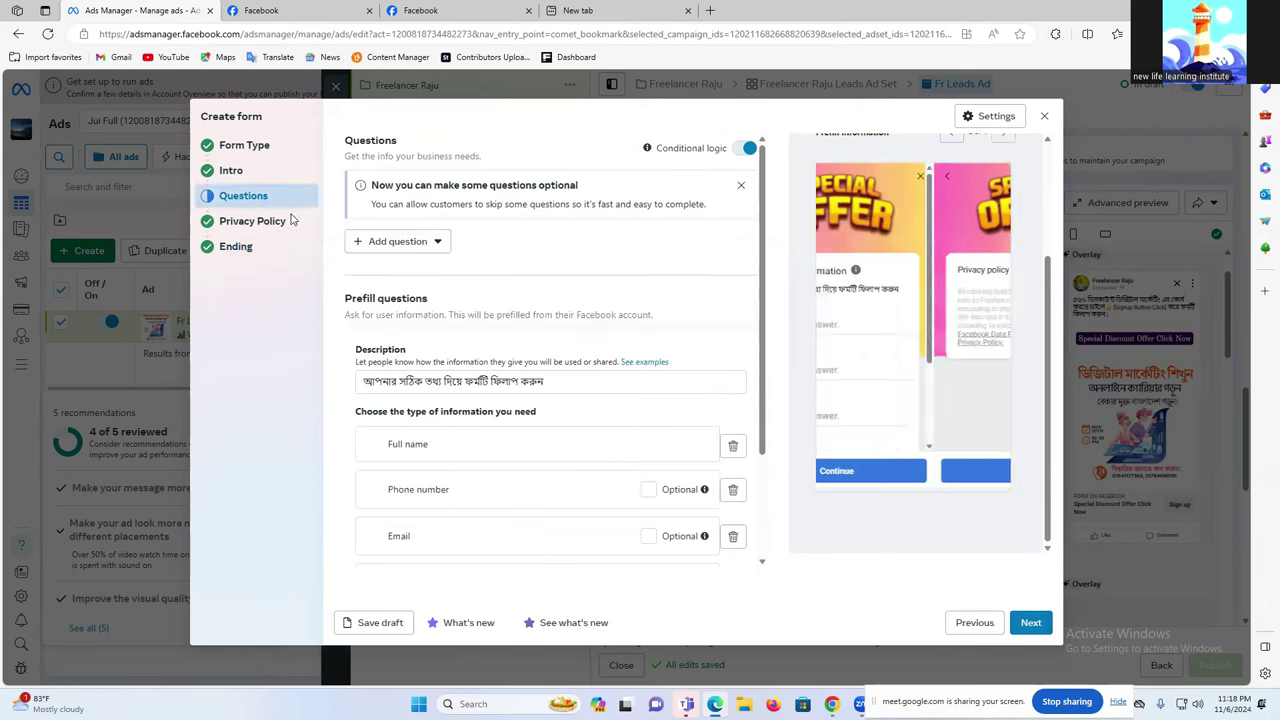
pyautogui.click(421, 242)
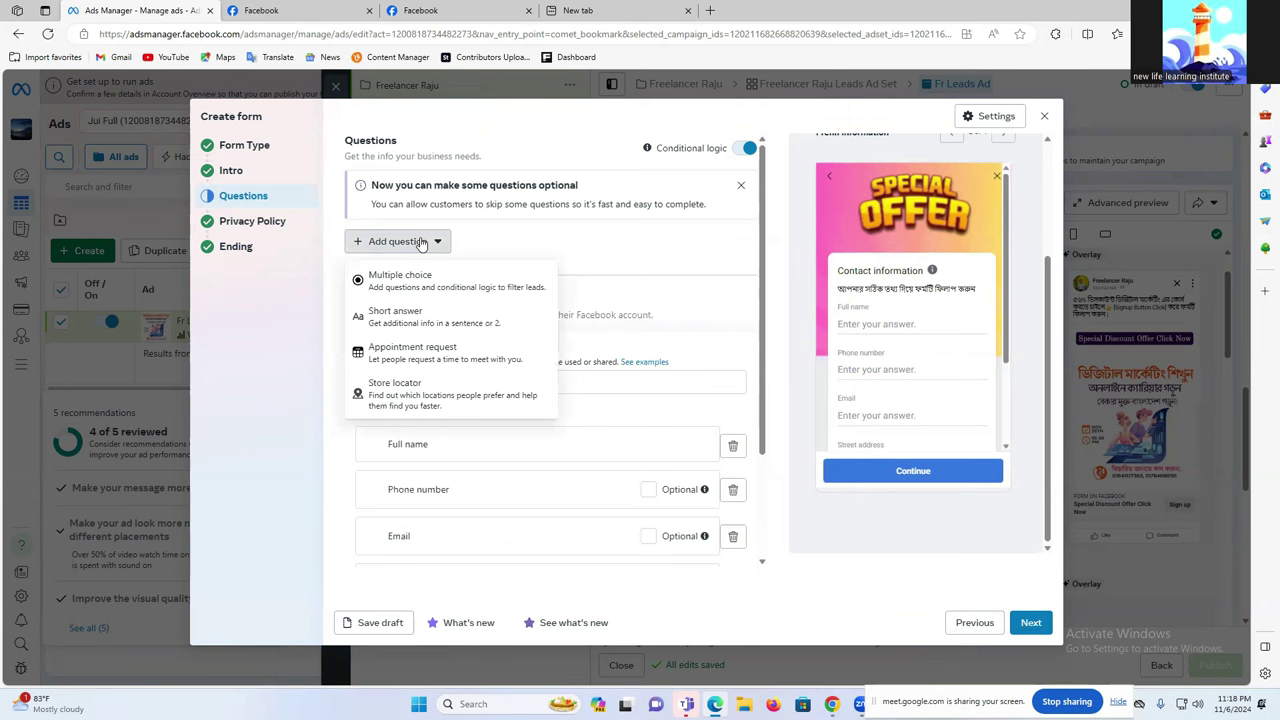
pyautogui.click(411, 290)
pyautogui.scroll(-1, 580, 348)
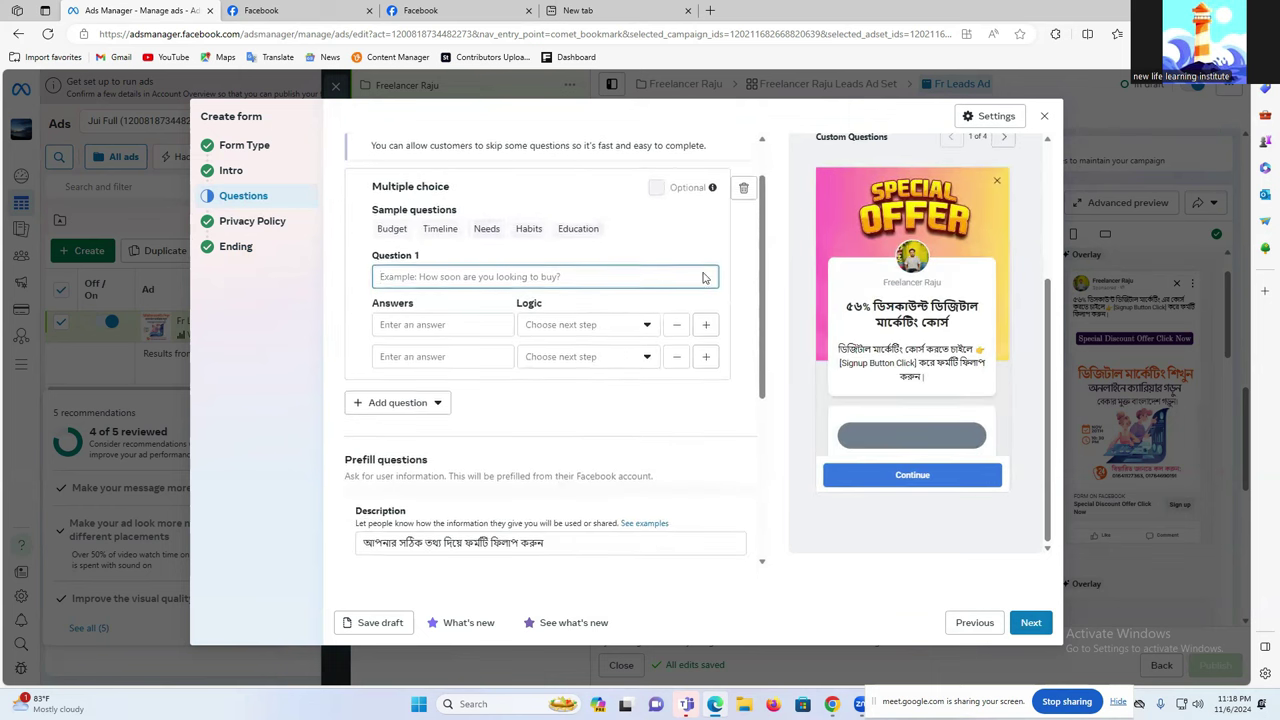
pyautogui.click(743, 181)
pyautogui.click(789, 303)
pyautogui.scroll(1, 557, 314)
# Dismiss the notice about optional questions and turn off conditional logic for the form's questions.
pyautogui.click(741, 186)
pyautogui.click(740, 150)
pyautogui.click(776, 310)
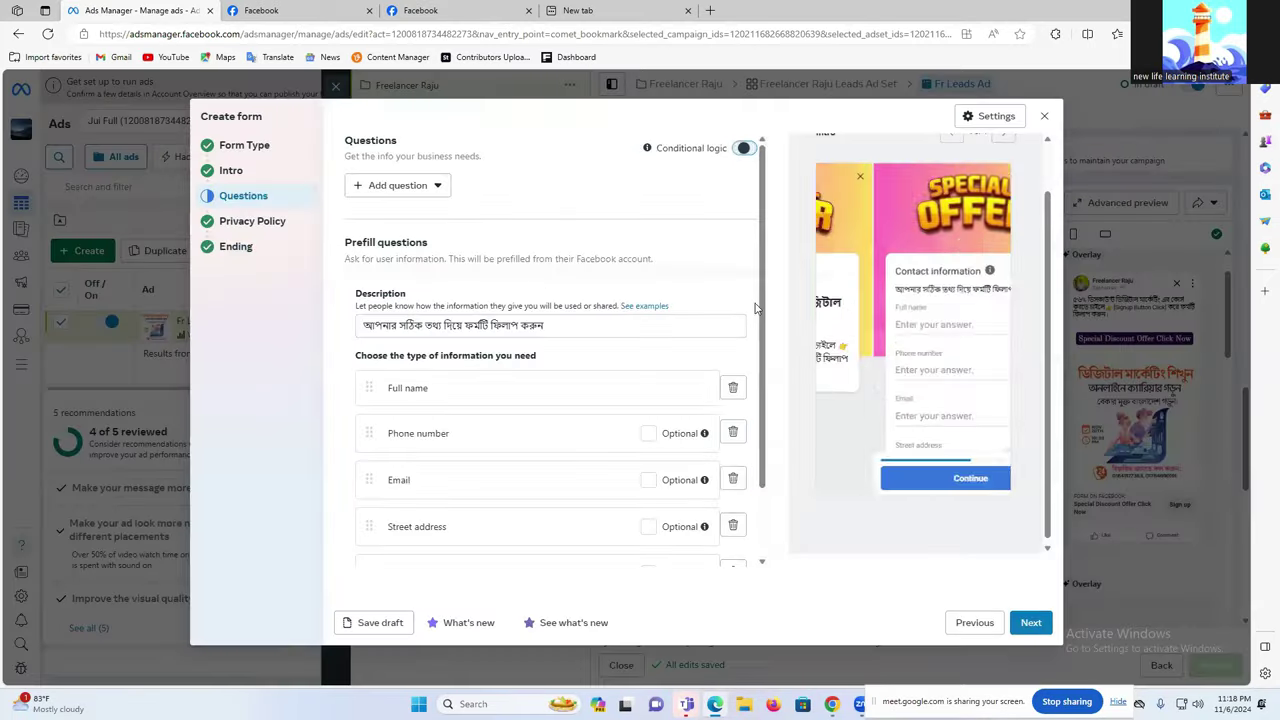
pyautogui.scroll(-2, 616, 305)
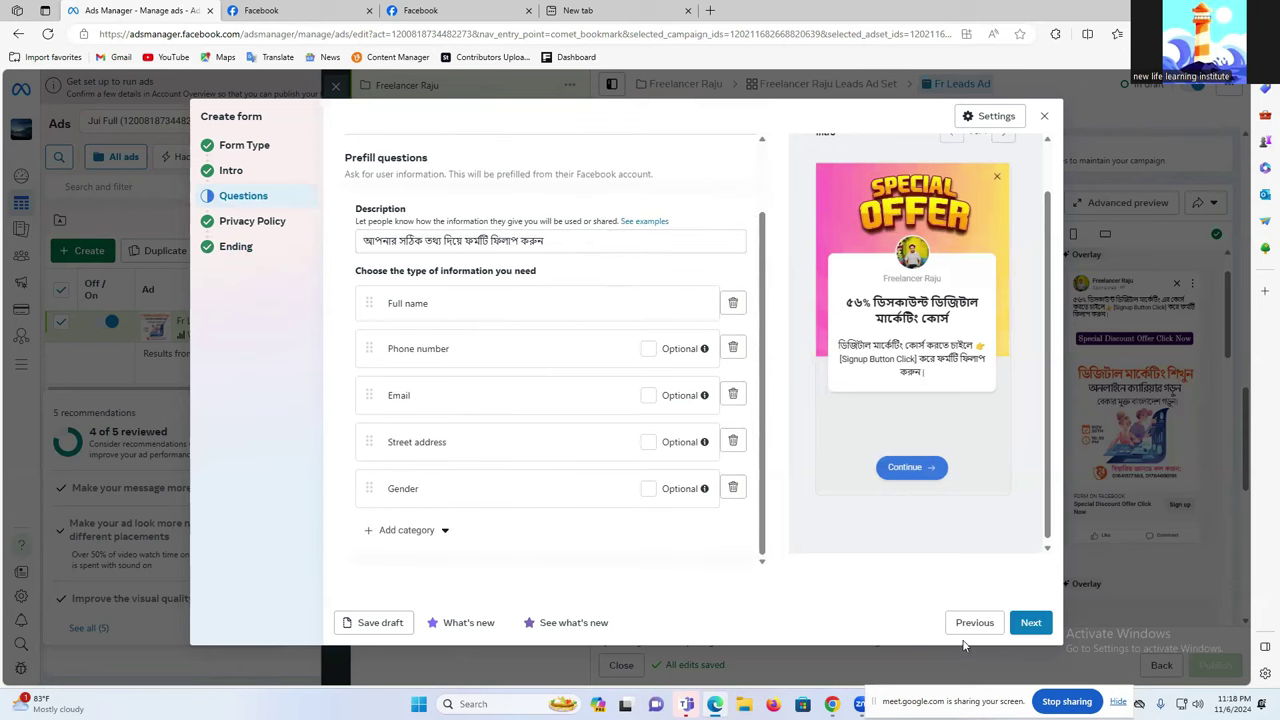
# Advance to the form's Ending section and set the website link of the message for leads to newlifelearninginstitute.com.
pyautogui.click(1030, 622)
pyautogui.click(1030, 622)
pyautogui.click(1015, 622)
pyautogui.scroll(-1, 613, 460)
pyautogui.scroll(-2, 613, 460)
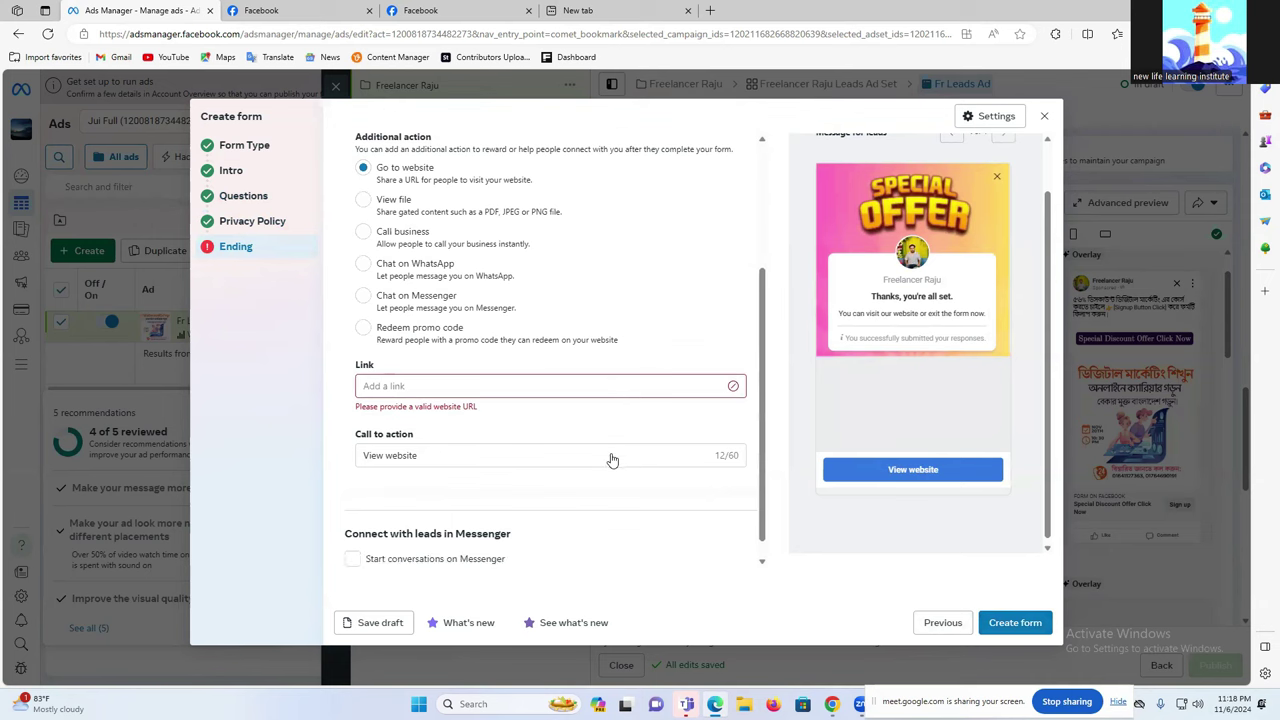
pyautogui.click(432, 383)
pyautogui.hotkey('ctrl', 'v')
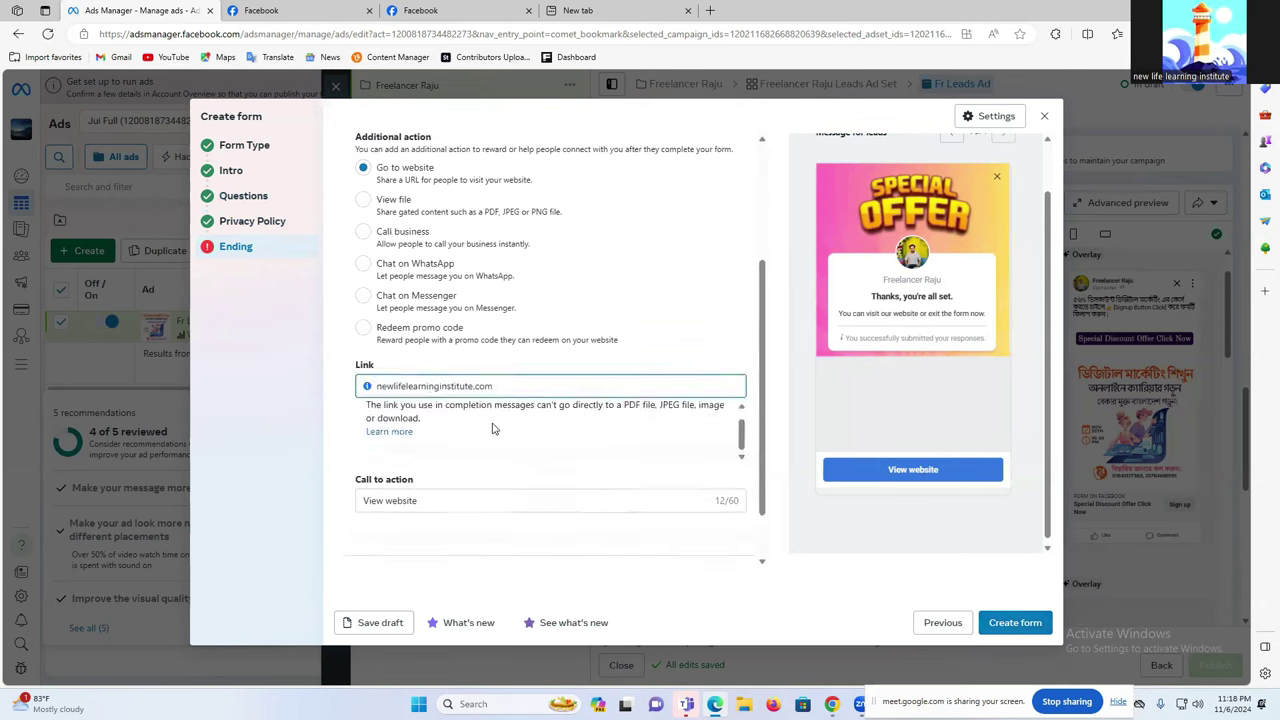
# Replace the message's description with "আরো বিস্তারিত জানতে আমাদের ওয়েবসাইটে ঘুরে আসুন", copied from Google Translate in Chrome.
pyautogui.scroll(3, 462, 403)
pyautogui.tripleClick(426, 260)
pyautogui.moveTo(832, 704)
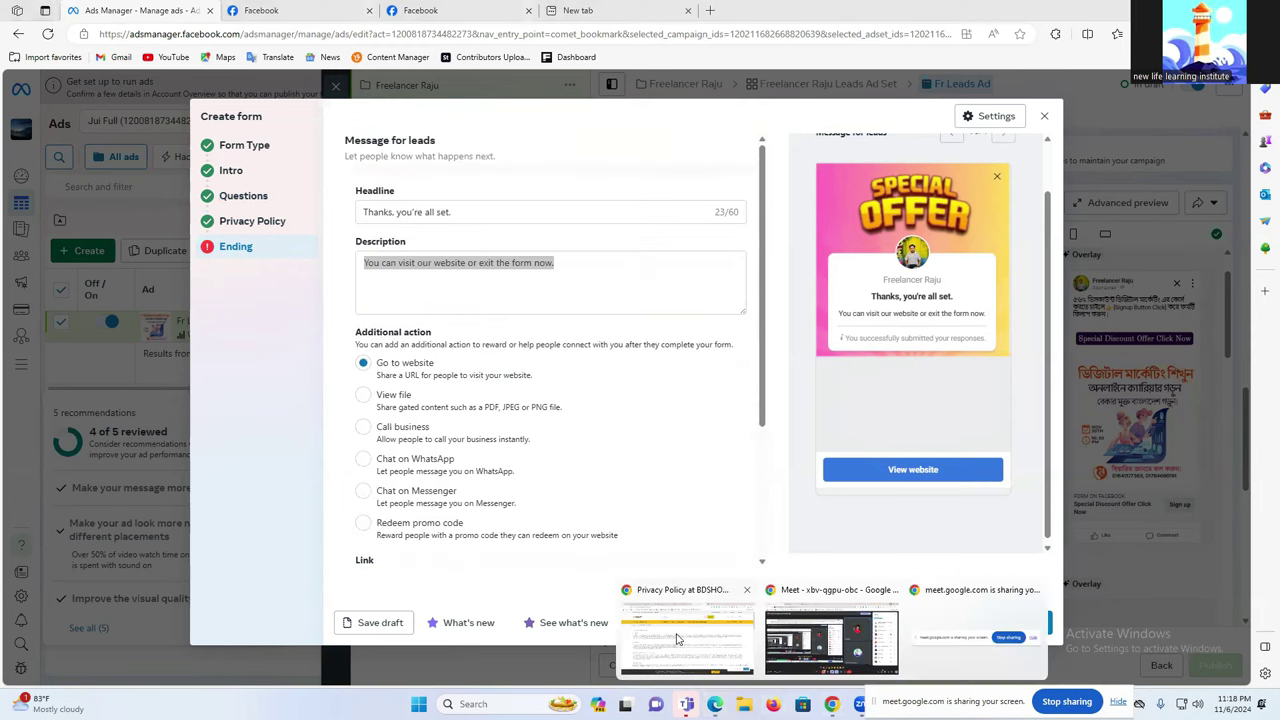
pyautogui.click(680, 660)
pyautogui.click(380, 10)
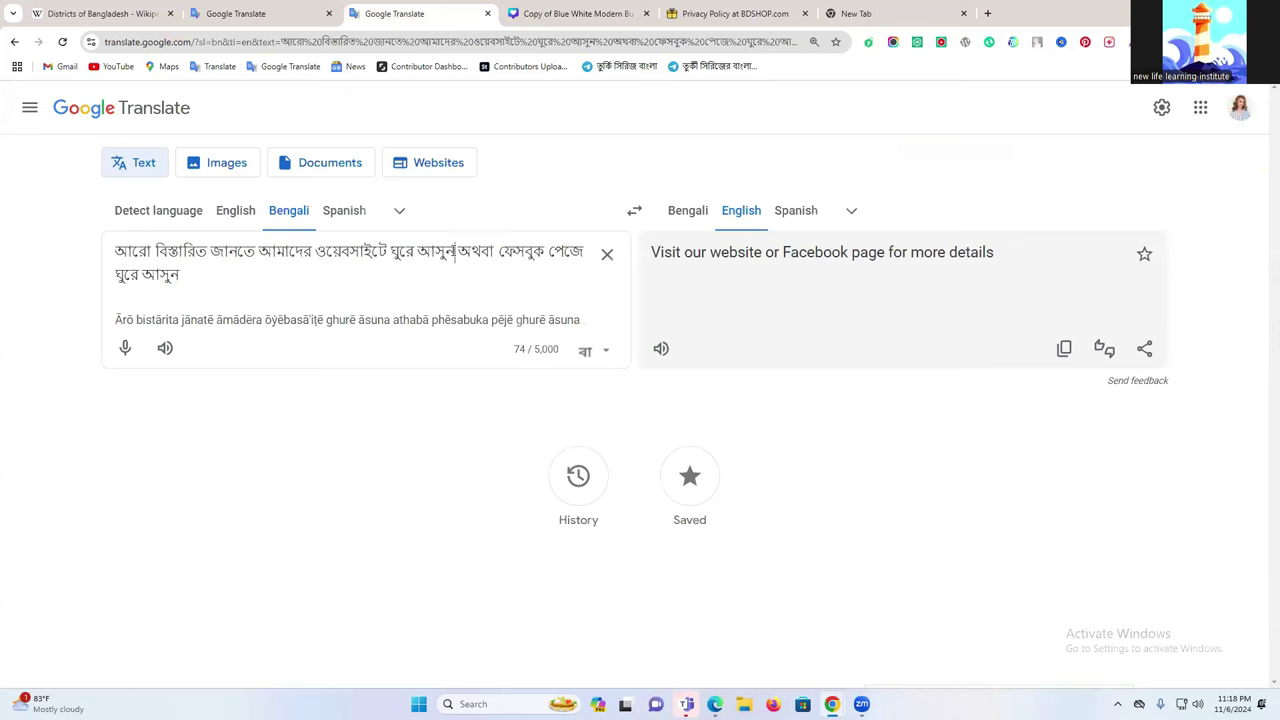
pyautogui.moveTo(456, 251); pyautogui.dragTo(124, 258)
pyautogui.hotkey('ctrl', 'c')
pyautogui.click(715, 704)
pyautogui.hotkey('ctrl', 'v')
pyautogui.click(466, 212)
pyautogui.scroll(-2, 465, 510)
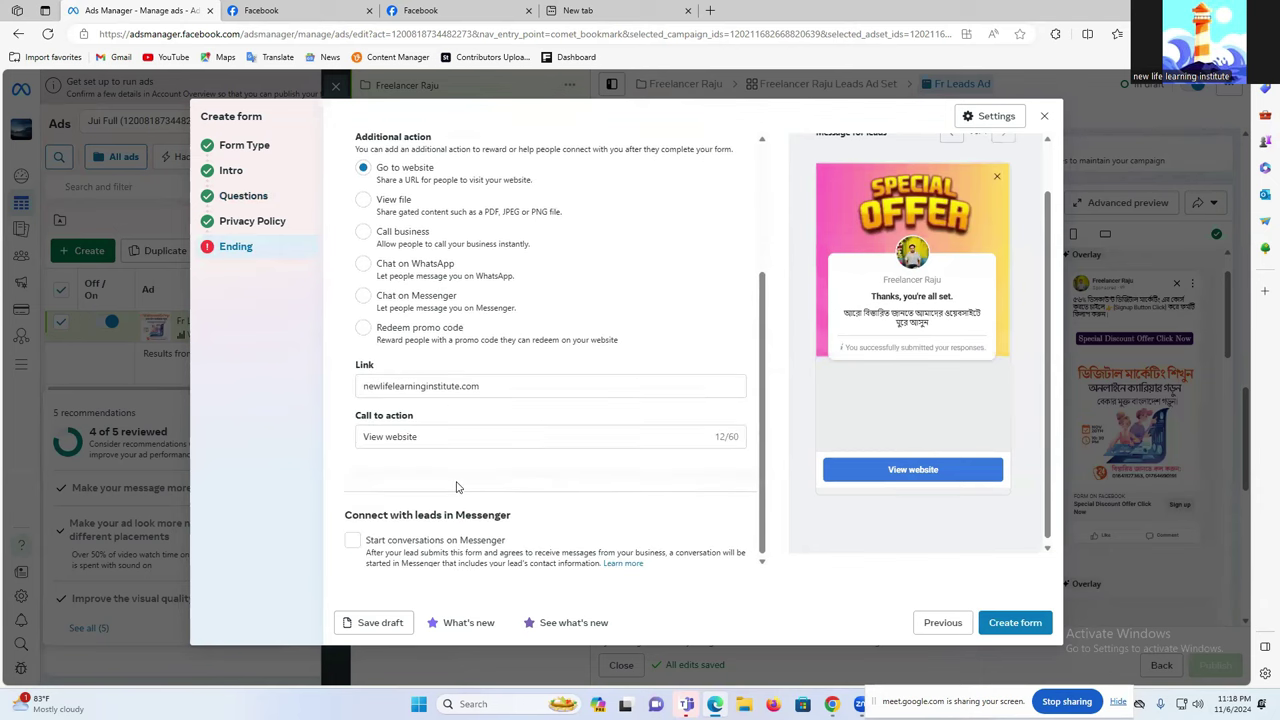
# Select the message's headline for replacement, switch to Google Translate in Chrome and go back through its history to an empty Bengali entry.
pyautogui.scroll(2, 462, 430)
pyautogui.click(413, 262)
pyautogui.tripleClick(413, 211)
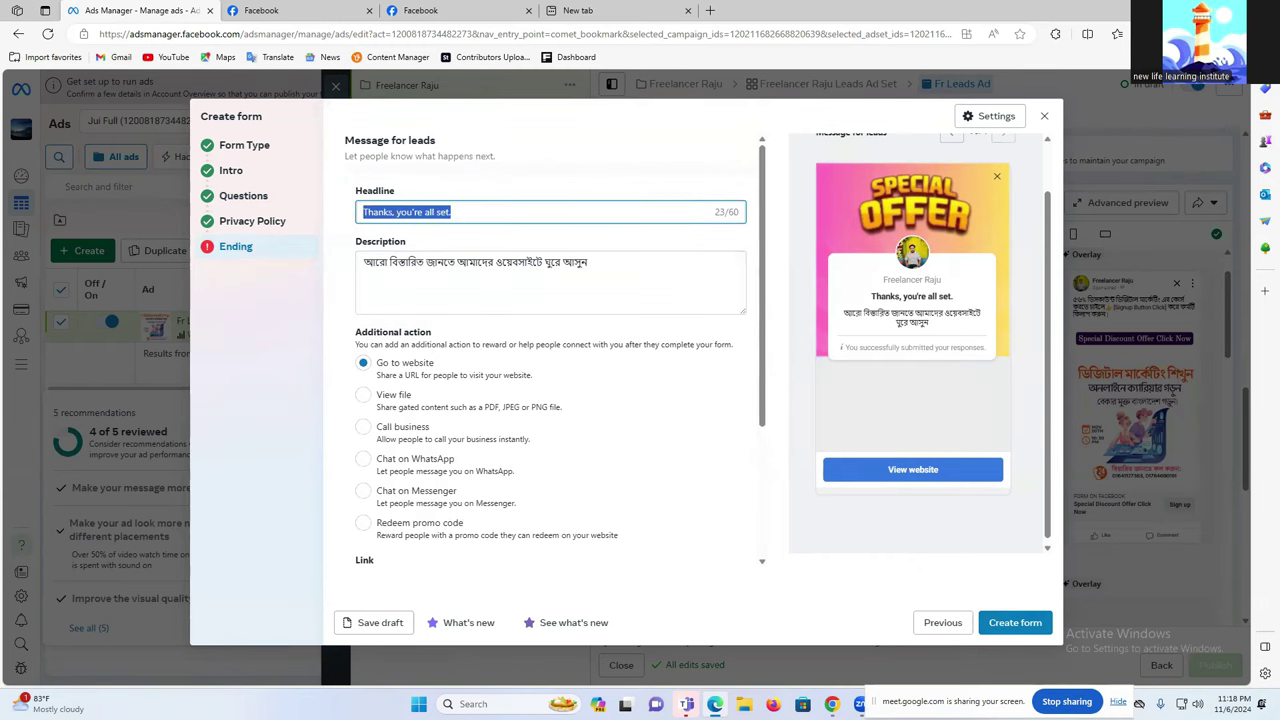
pyautogui.moveTo(832, 704)
pyautogui.click(679, 651)
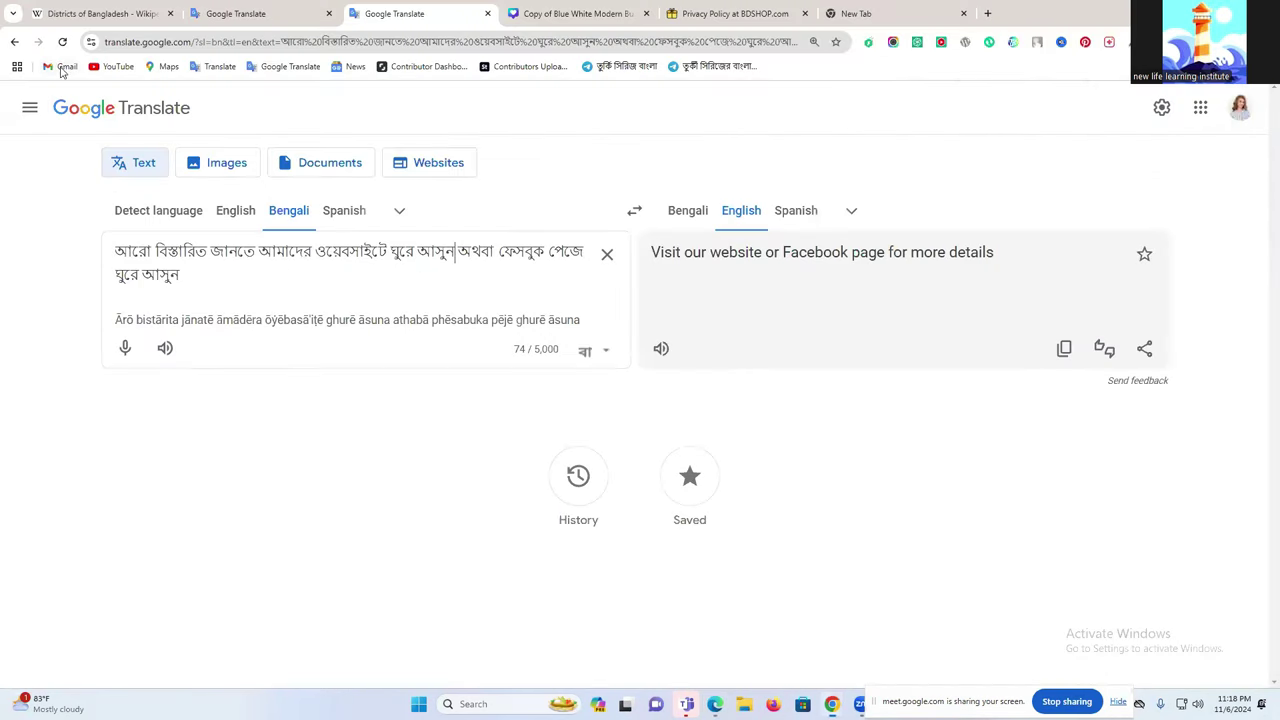
pyautogui.click(16, 42)
pyautogui.click(16, 42)
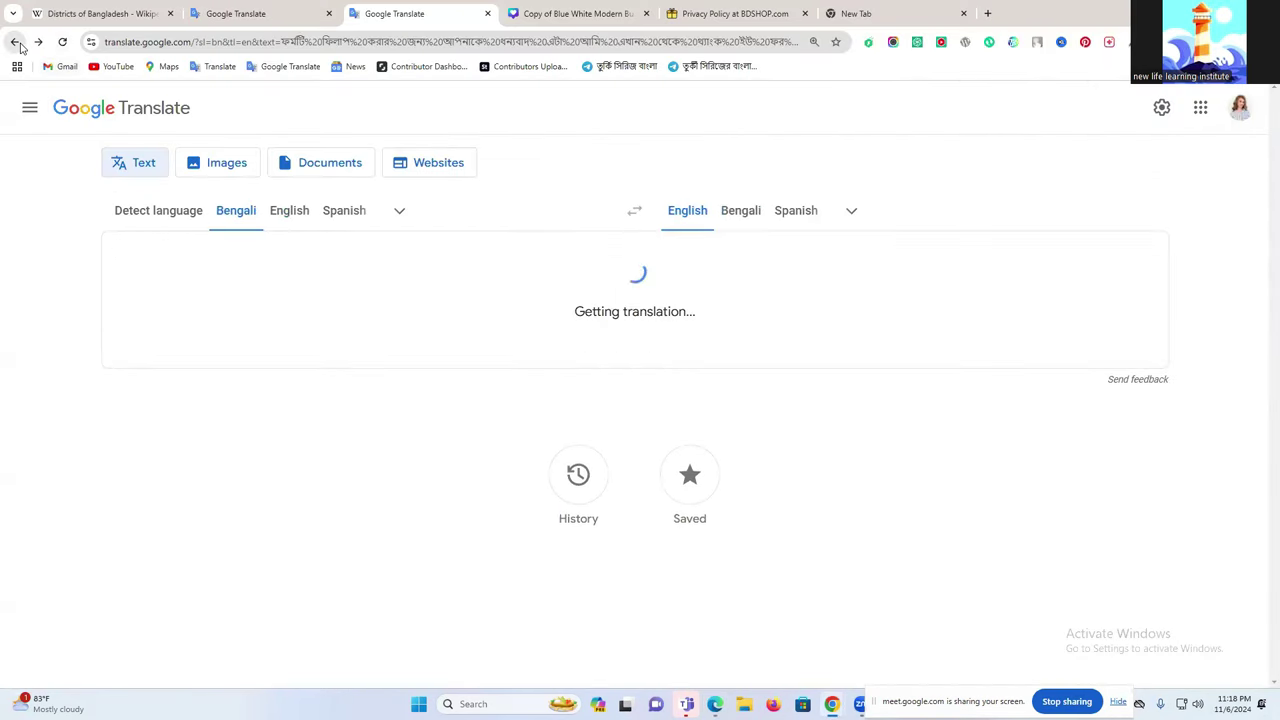
pyautogui.click(16, 42)
pyautogui.click(16, 42)
pyautogui.click(16, 42)
pyautogui.click(16, 42)
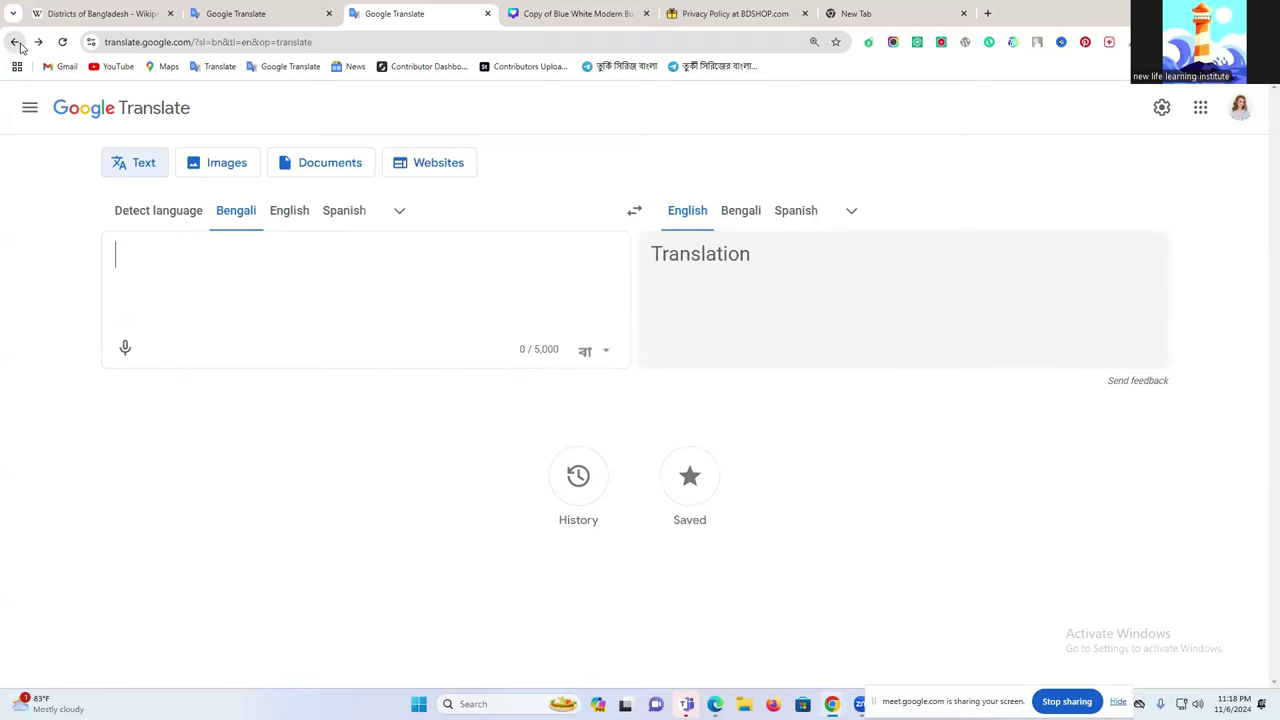
# Dictate "ফর্মটি ফিলাপ করার জন্য আপনাকে অনেক অনেক ধন্যবাদ" in Bengali and copy it for the headline.
pyautogui.click(124, 348)
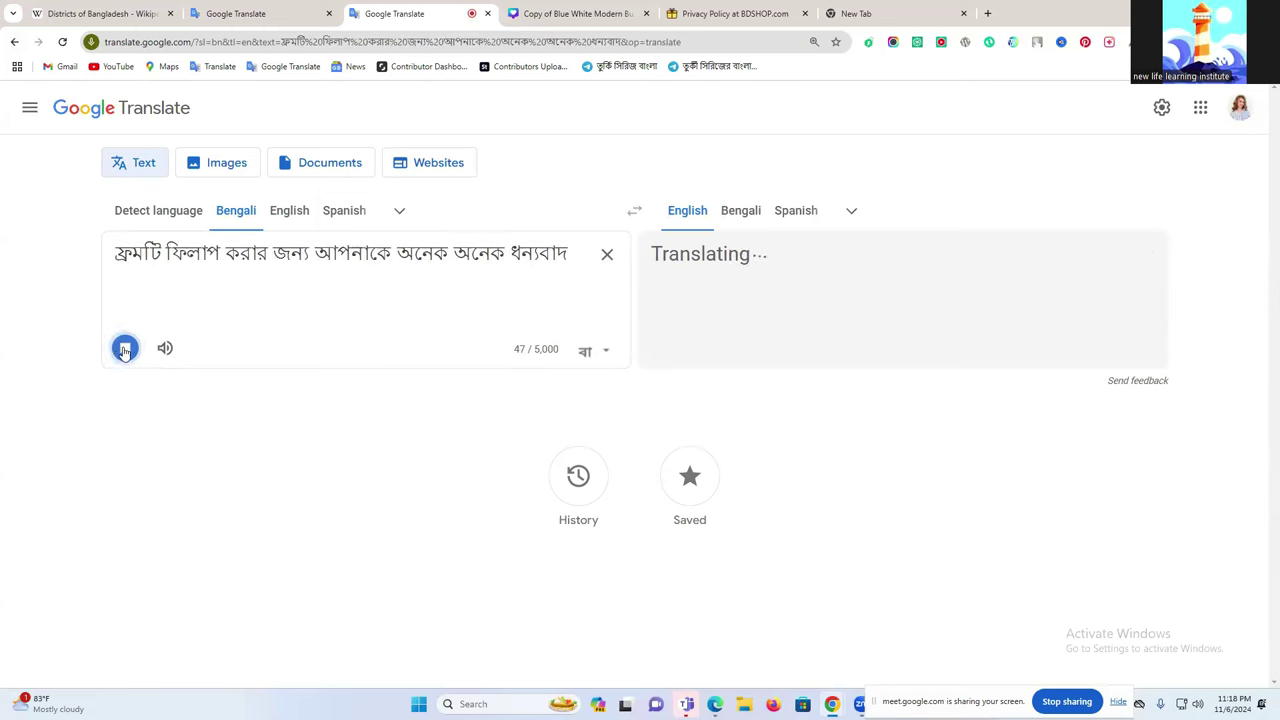
pyautogui.tripleClick(247, 252)
pyautogui.hotkey('ctrl', 'c')
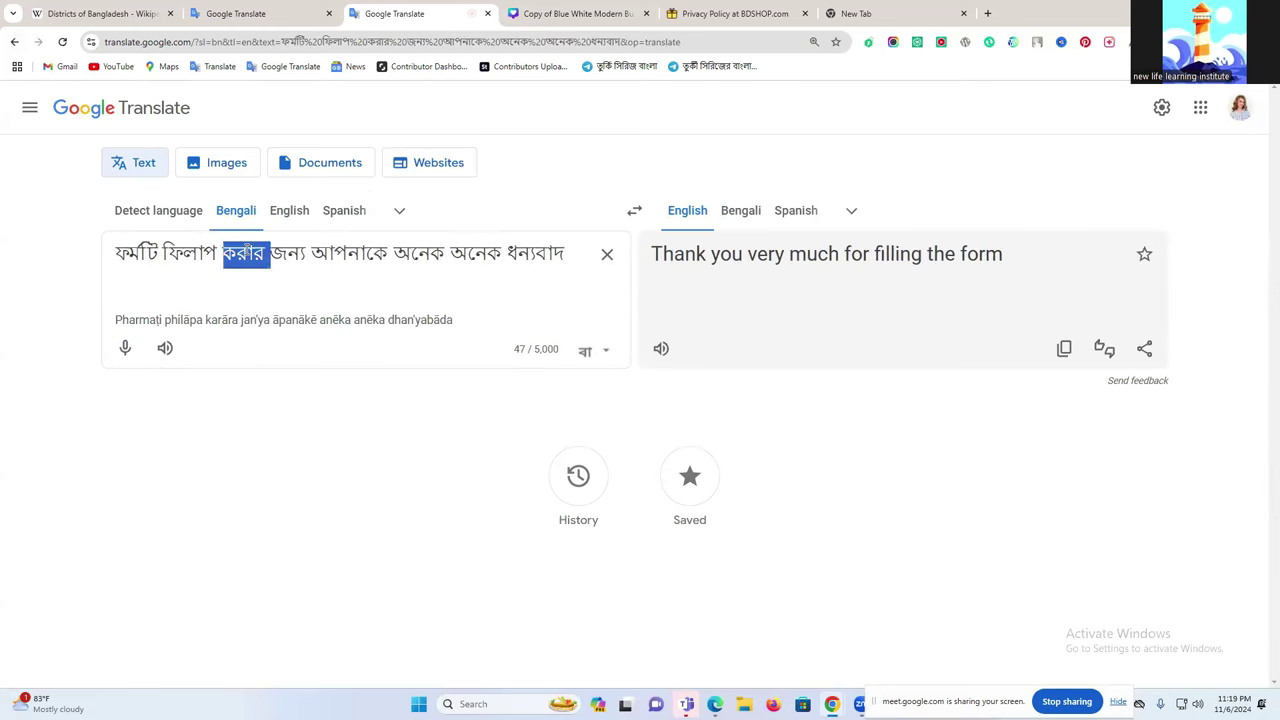
# Switch back to Ads Manager, paste the copied thank-you sentence as the message's headline and create the form.
pyautogui.click(722, 700)
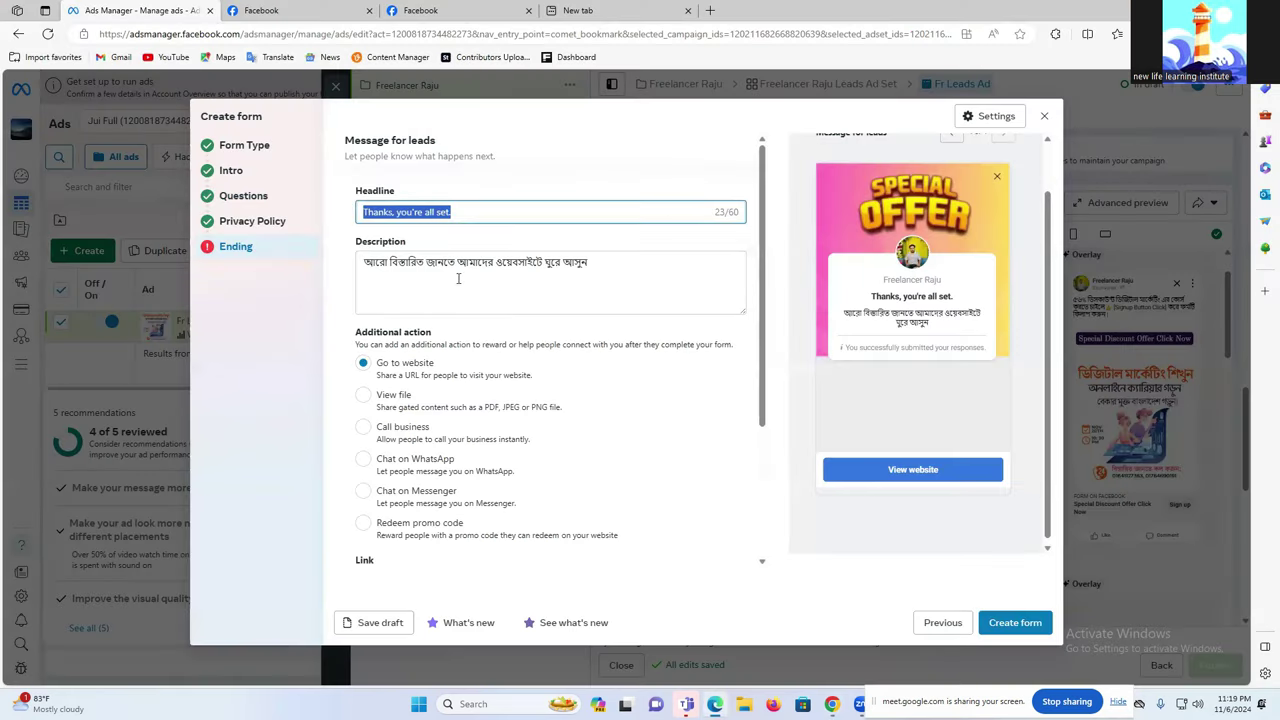
pyautogui.hotkey('ctrl', 'v')
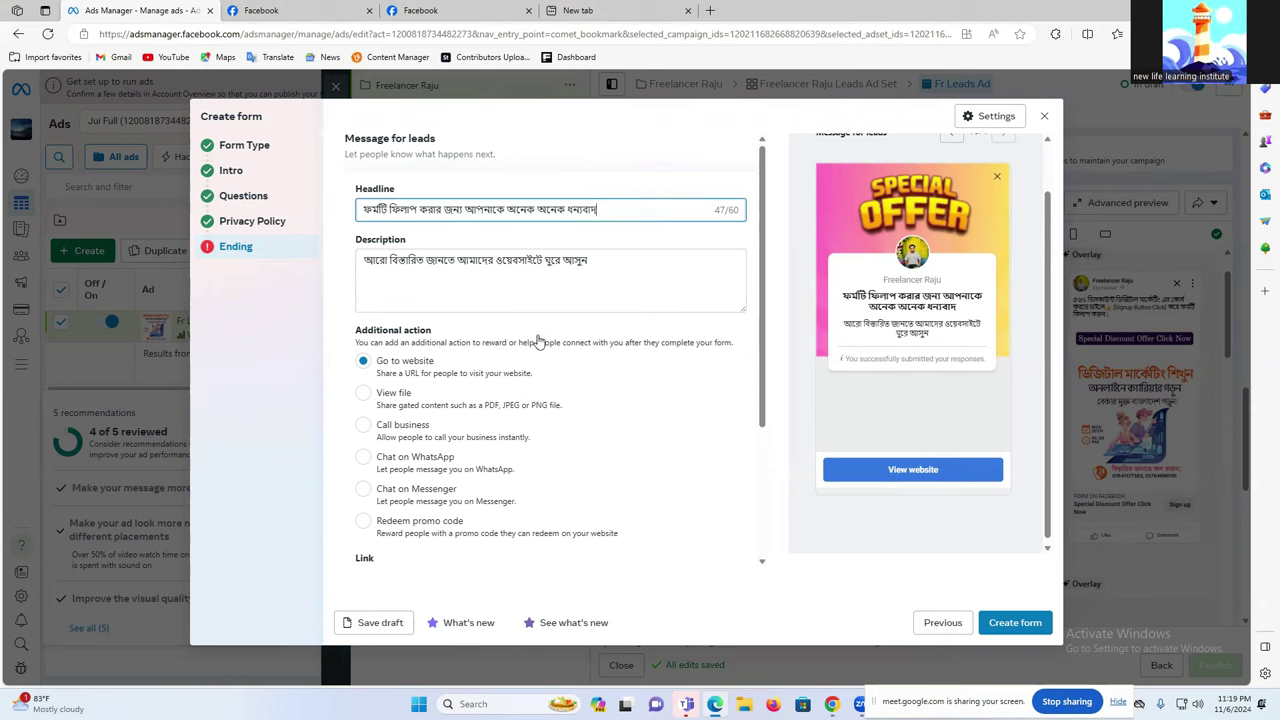
pyautogui.scroll(-2, 531, 321)
pyautogui.click(1008, 624)
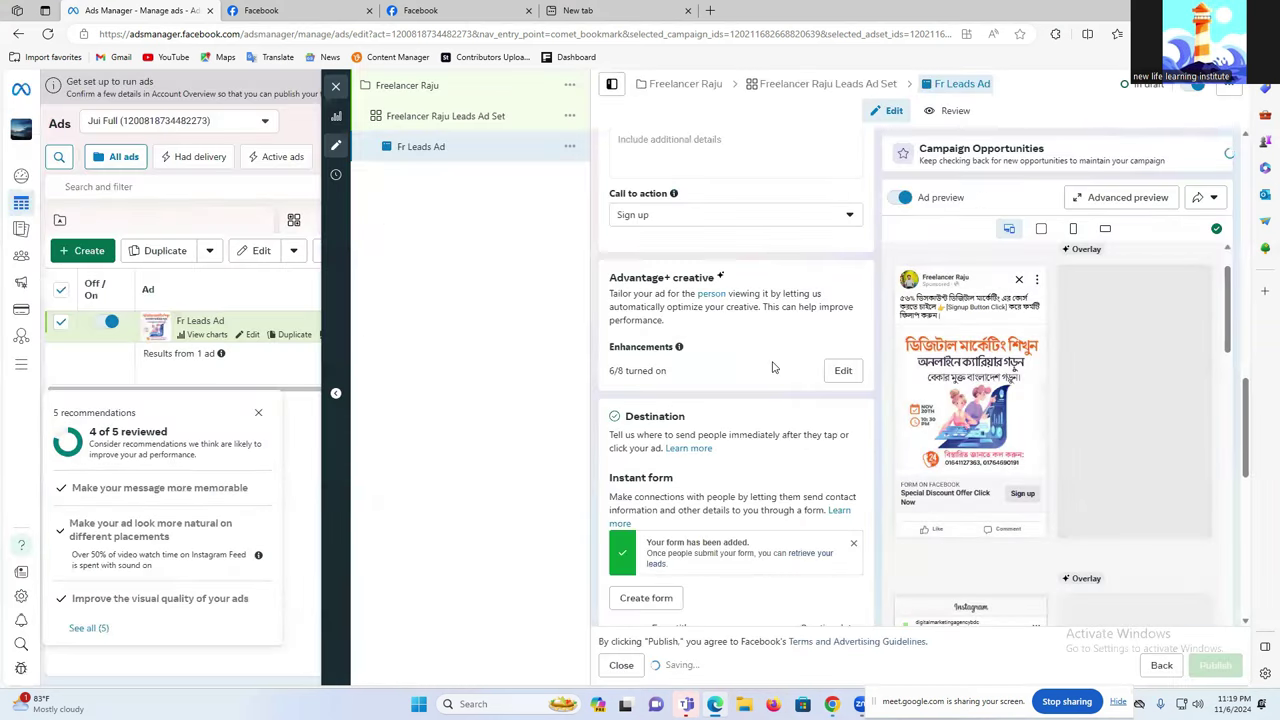
# Review the ad's instant form selection, lead follow-up, lead delivery and tracking settings along with the form preview.
pyautogui.scroll(-2, 760, 385)
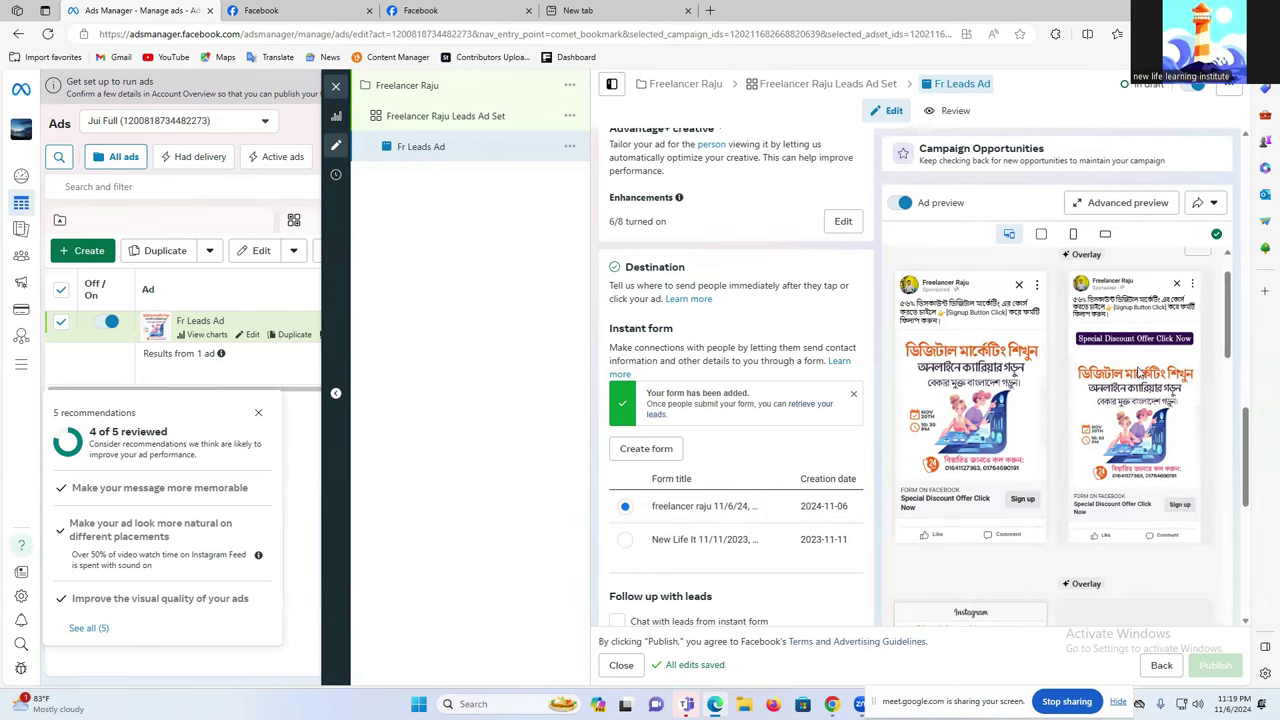
pyautogui.scroll(-2, 1134, 376)
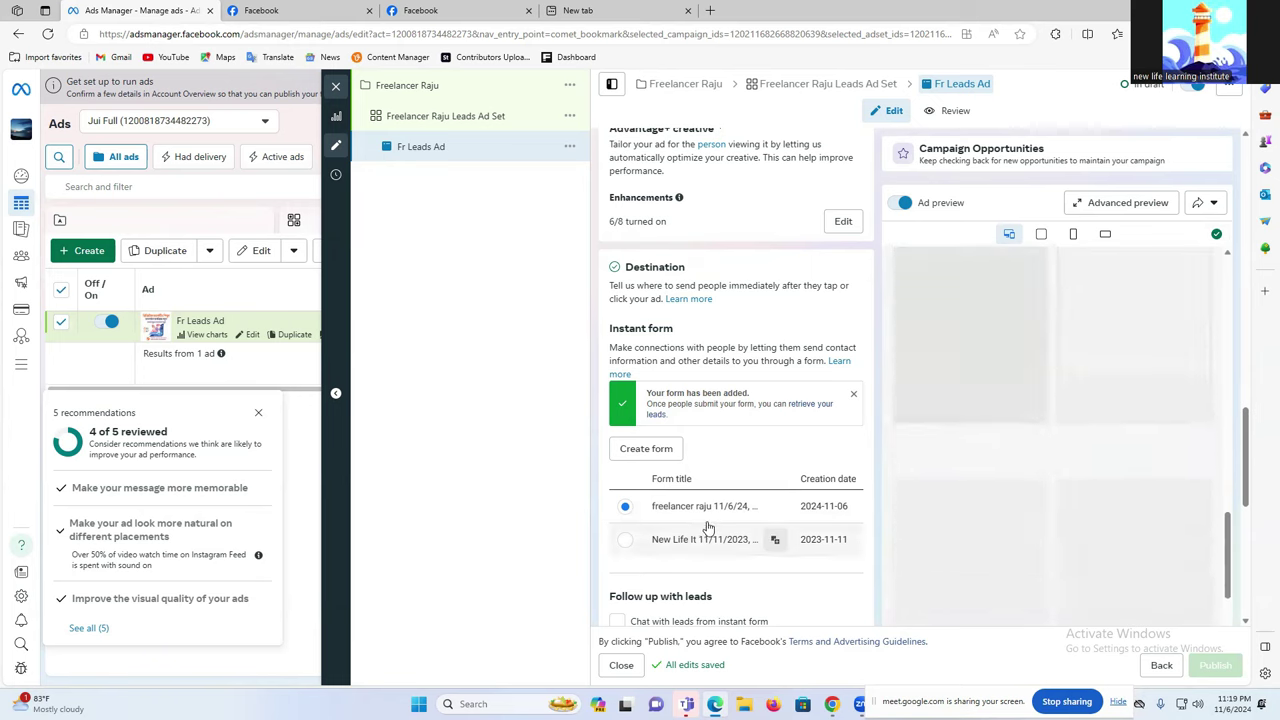
pyautogui.scroll(-2, 759, 577)
pyautogui.scroll(-4, 759, 577)
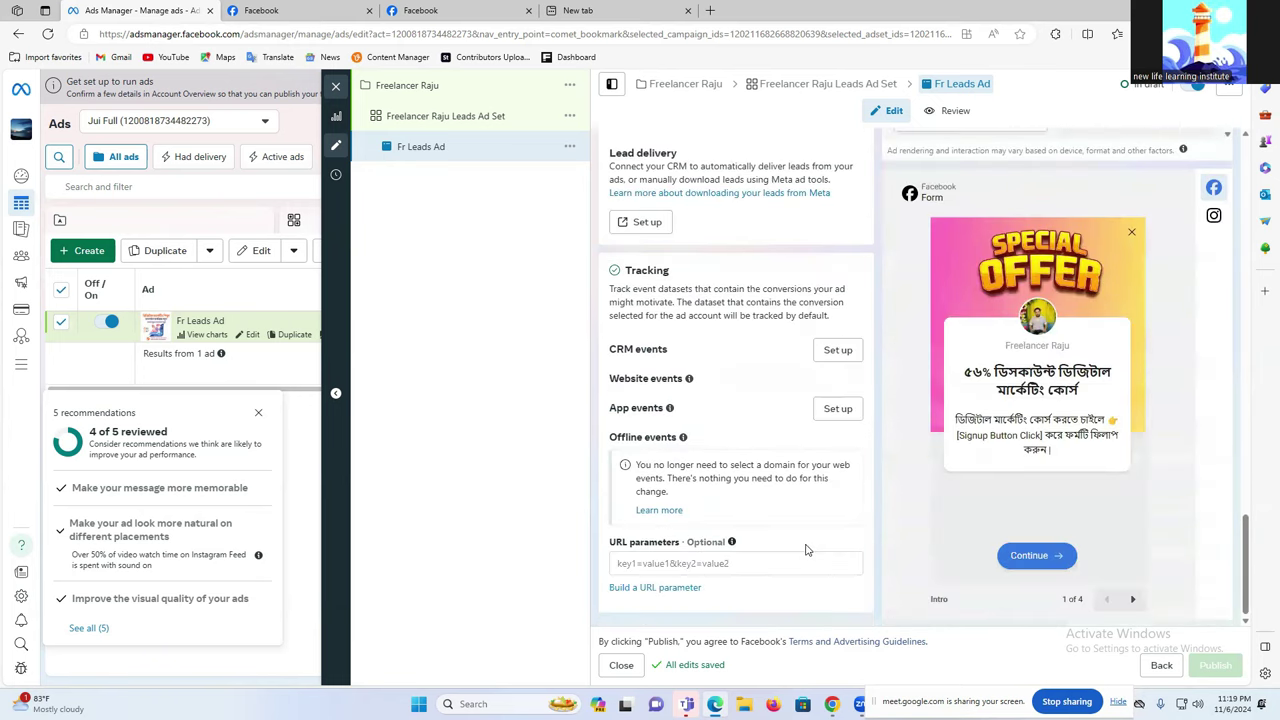
pyautogui.scroll(3, 806, 540)
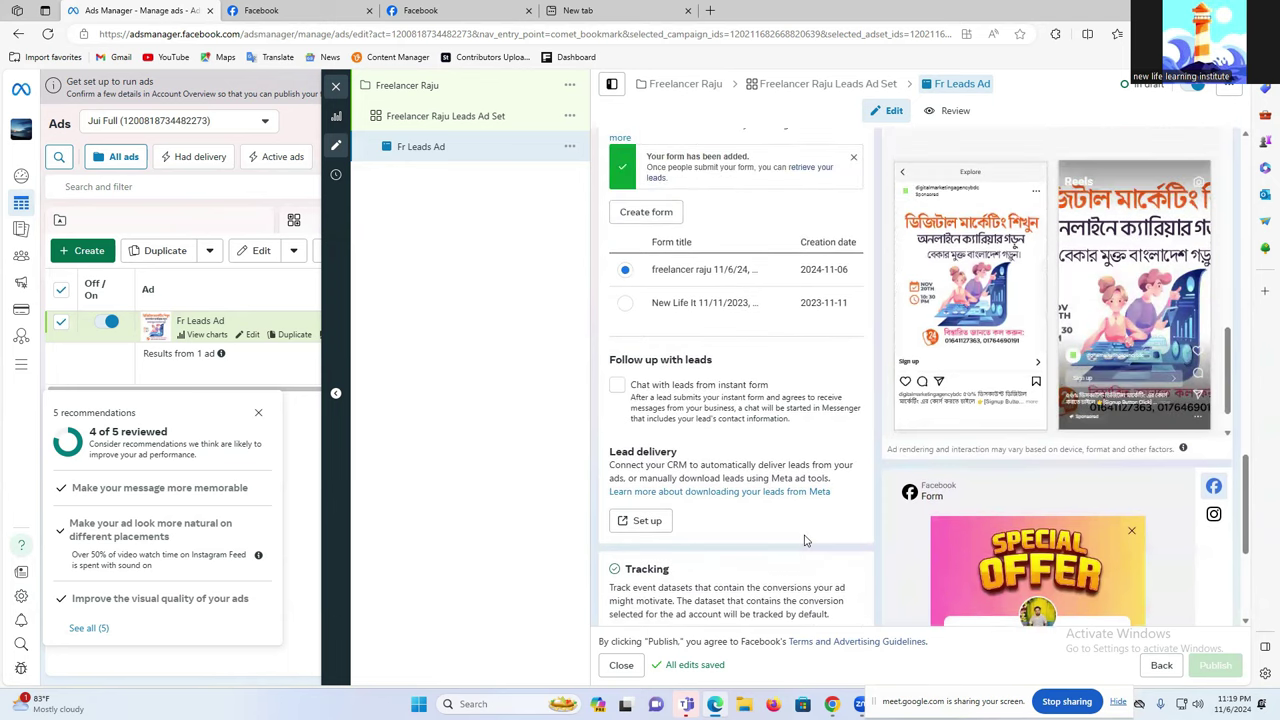
pyautogui.scroll(-3, 806, 540)
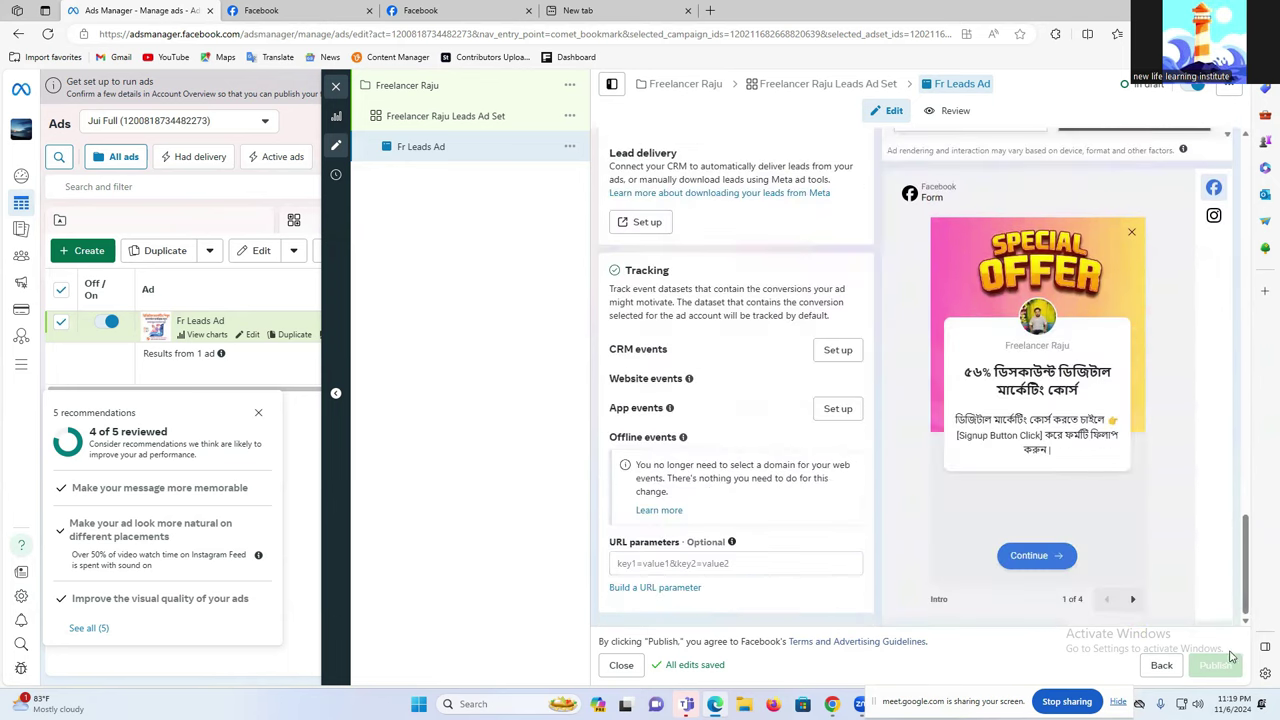
# Check whether the ad can be published, dismiss the account setup notice and return to the ad previews.
pyautogui.moveTo(1212, 663)
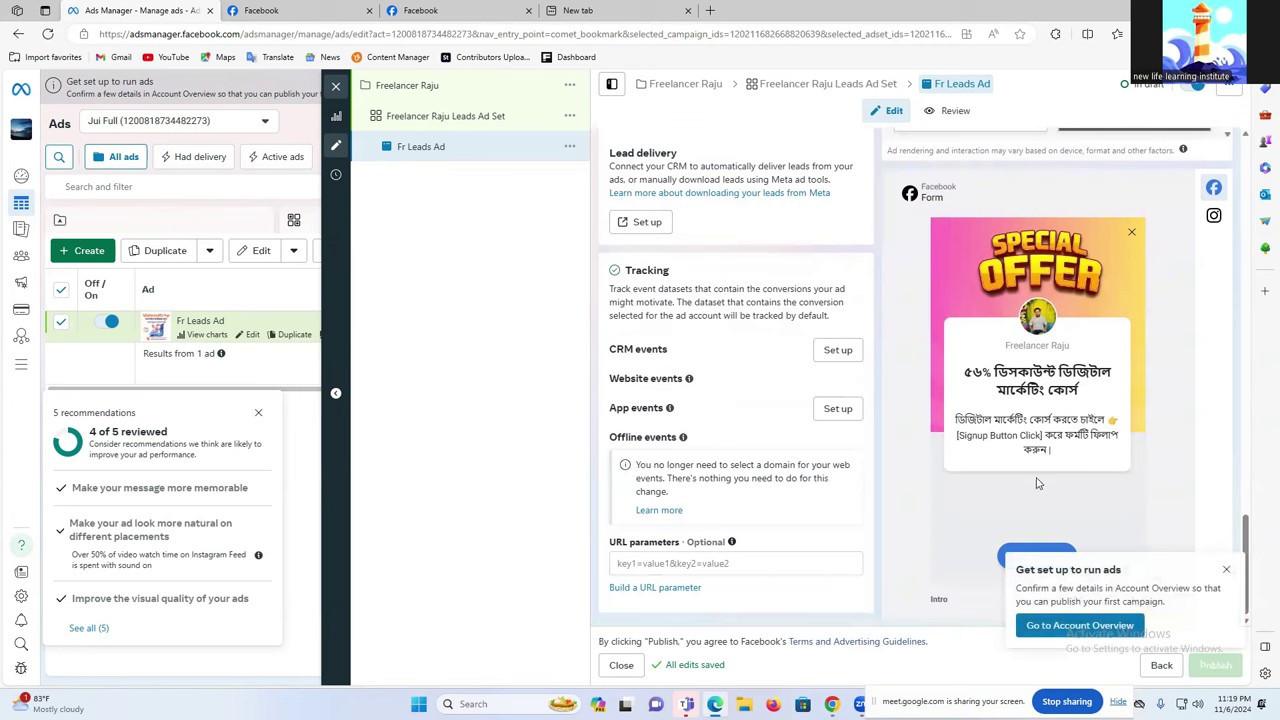
pyautogui.click(1226, 569)
pyautogui.scroll(2, 768, 287)
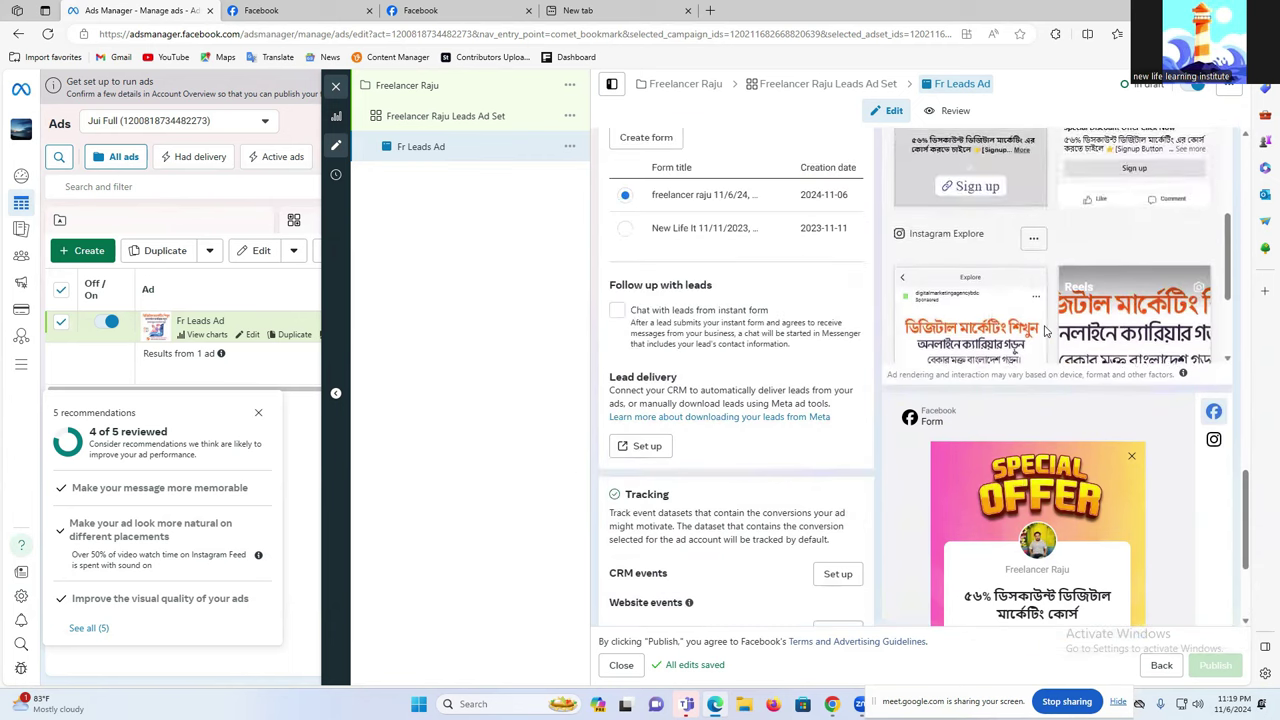
pyautogui.scroll(5, 725, 297)
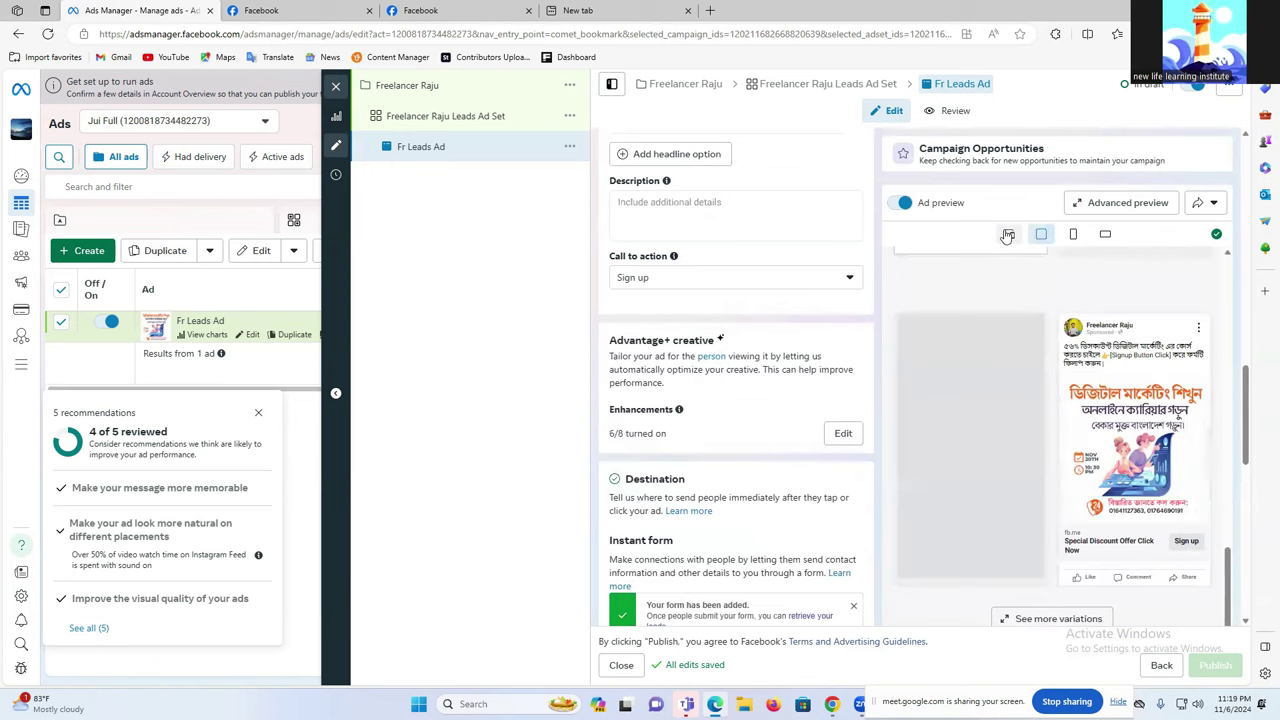
# Review the ad's Stories and Reels previews, its tracking and lead delivery settings, and the instant form preview.
pyautogui.click(1076, 238)
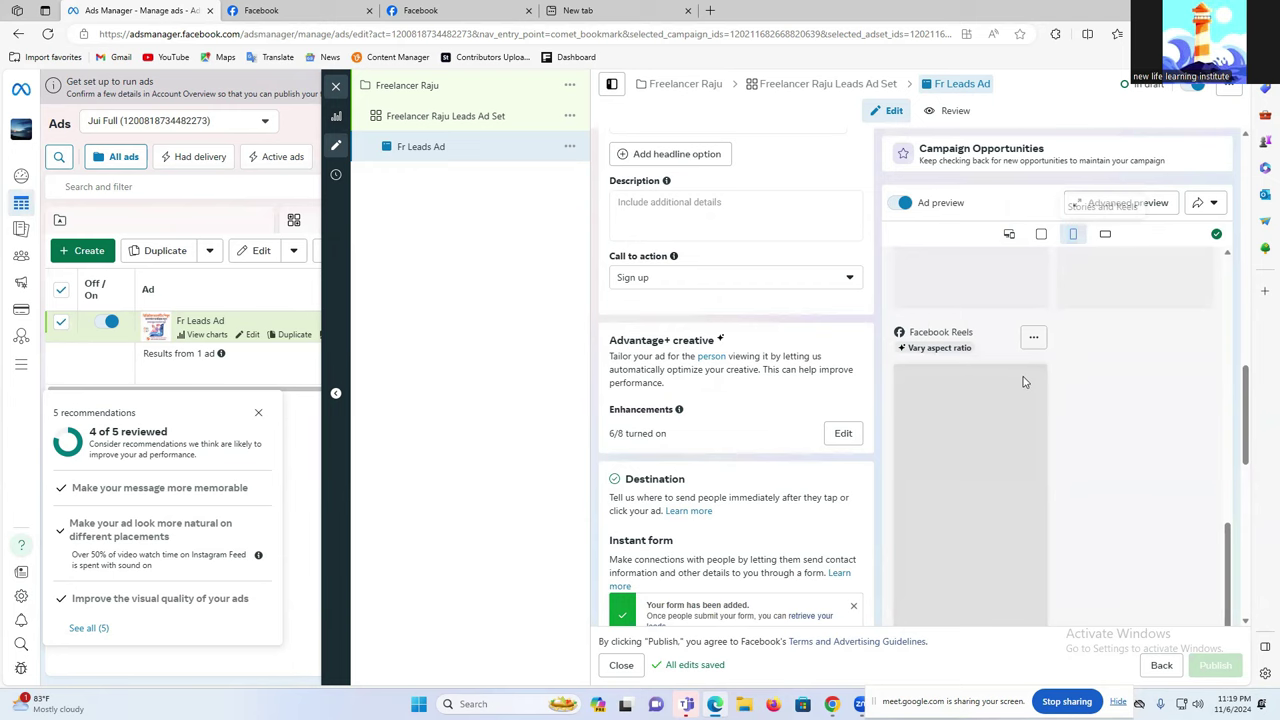
pyautogui.scroll(-3, 1005, 410)
pyautogui.scroll(-5, 986, 393)
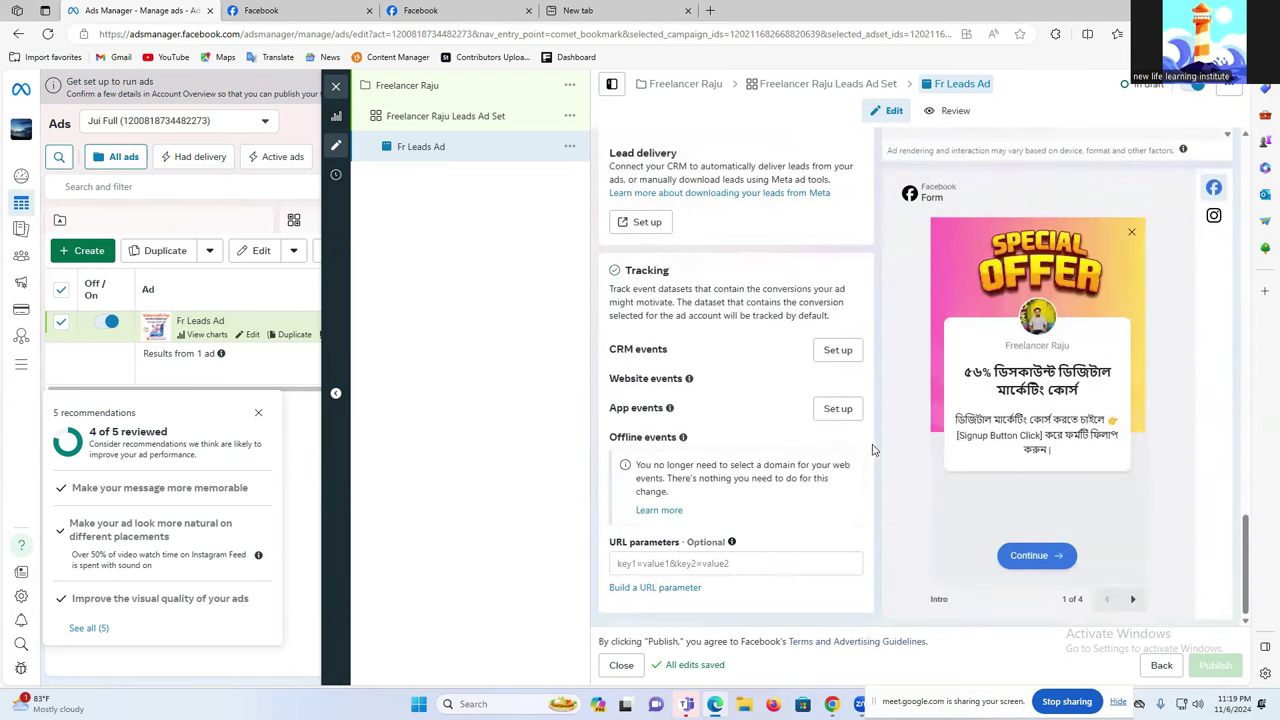
pyautogui.scroll(2, 872, 450)
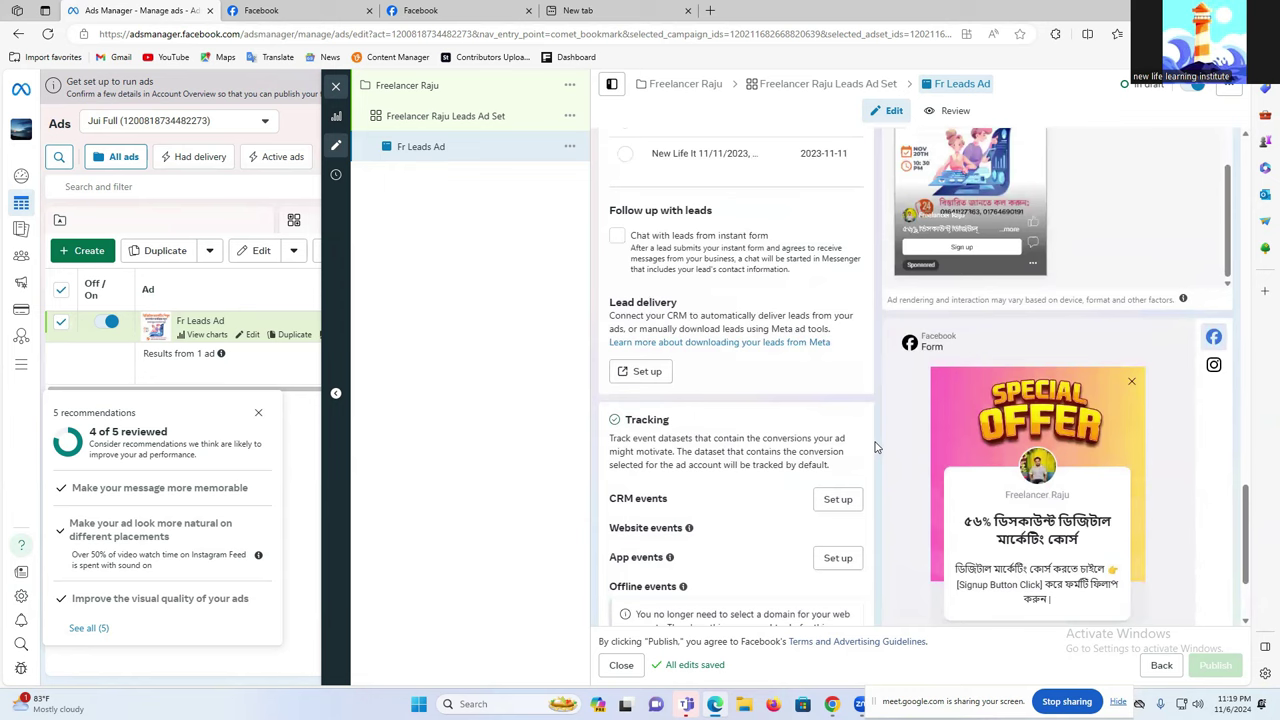
pyautogui.hotkey('alt', 'Tab')
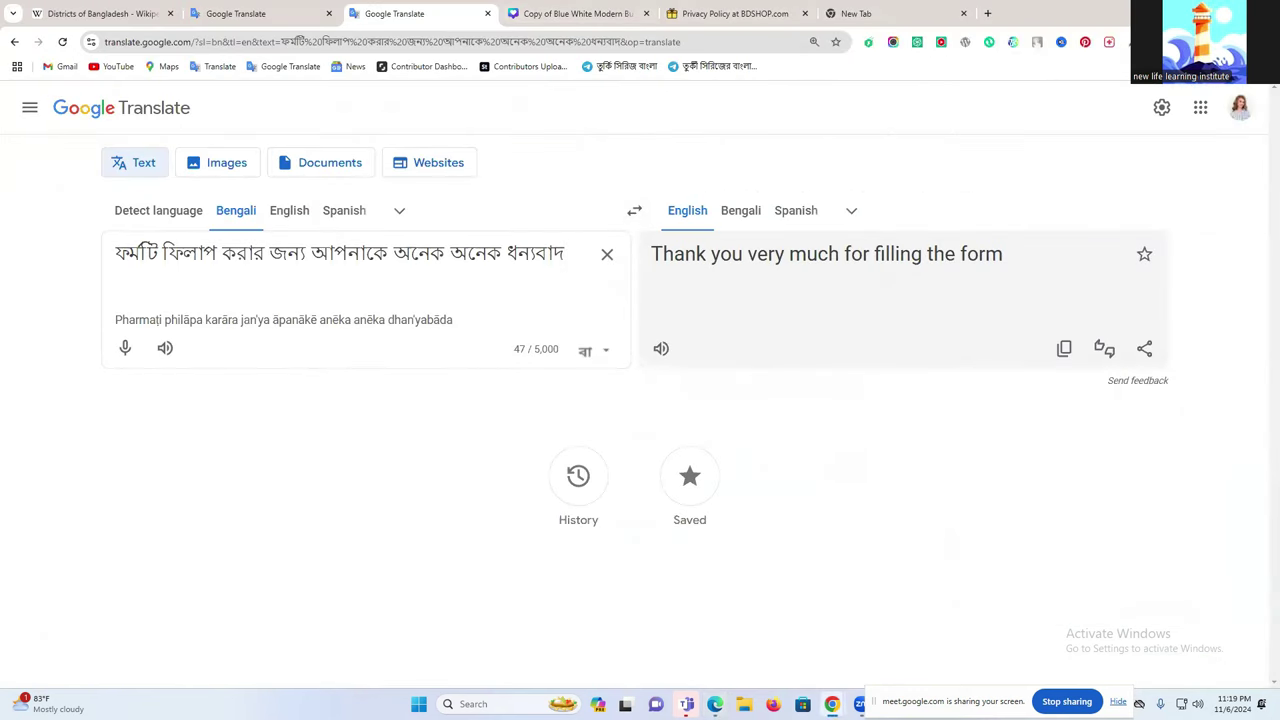
pyautogui.click(832, 704)
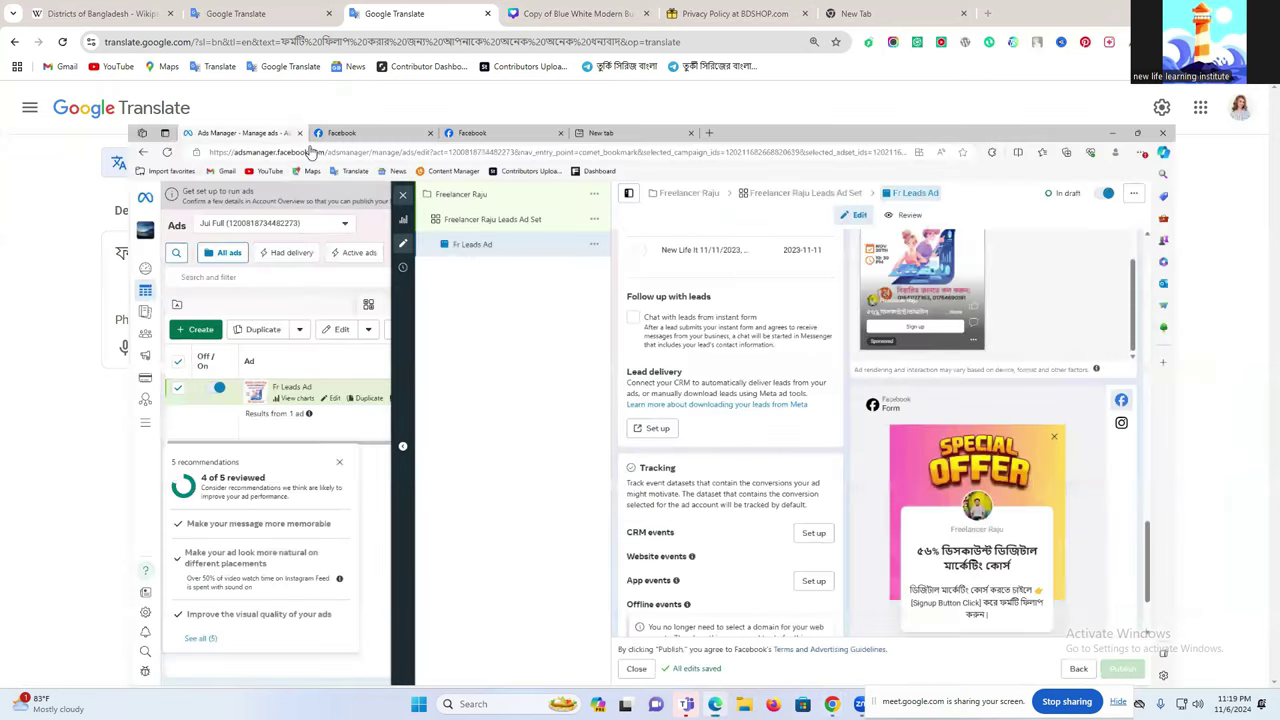
pyautogui.click(438, 8)
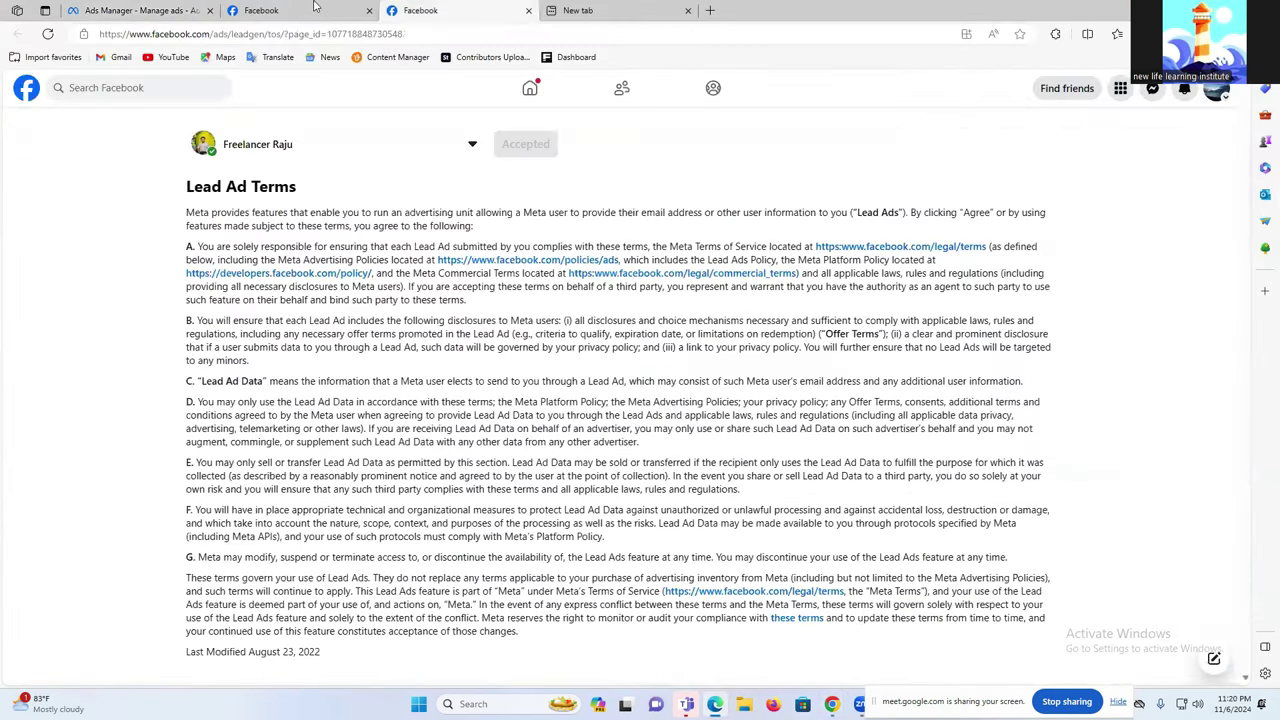
pyautogui.click(624, 11)
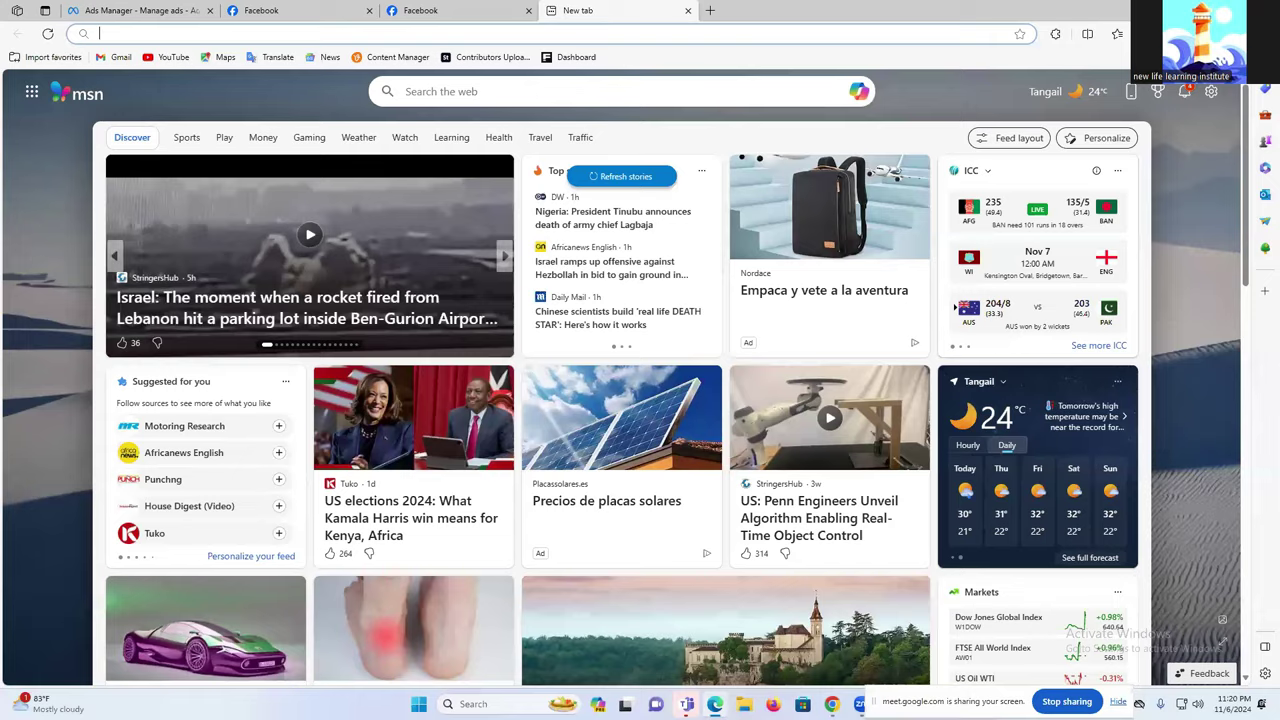
# Switch to Chrome, search for "facebook business suite", launch Meta Business Suite from its official page and close the leftover introduction page.
pyautogui.click(832, 704)
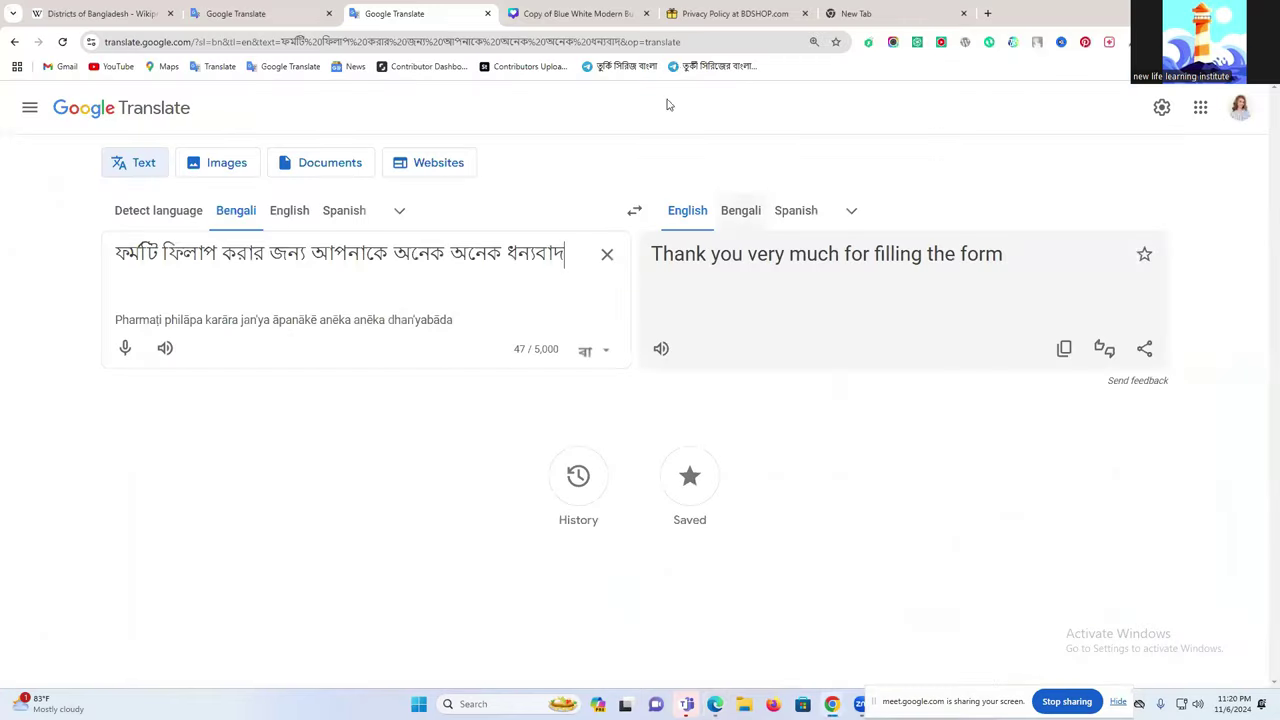
pyautogui.click(930, 12)
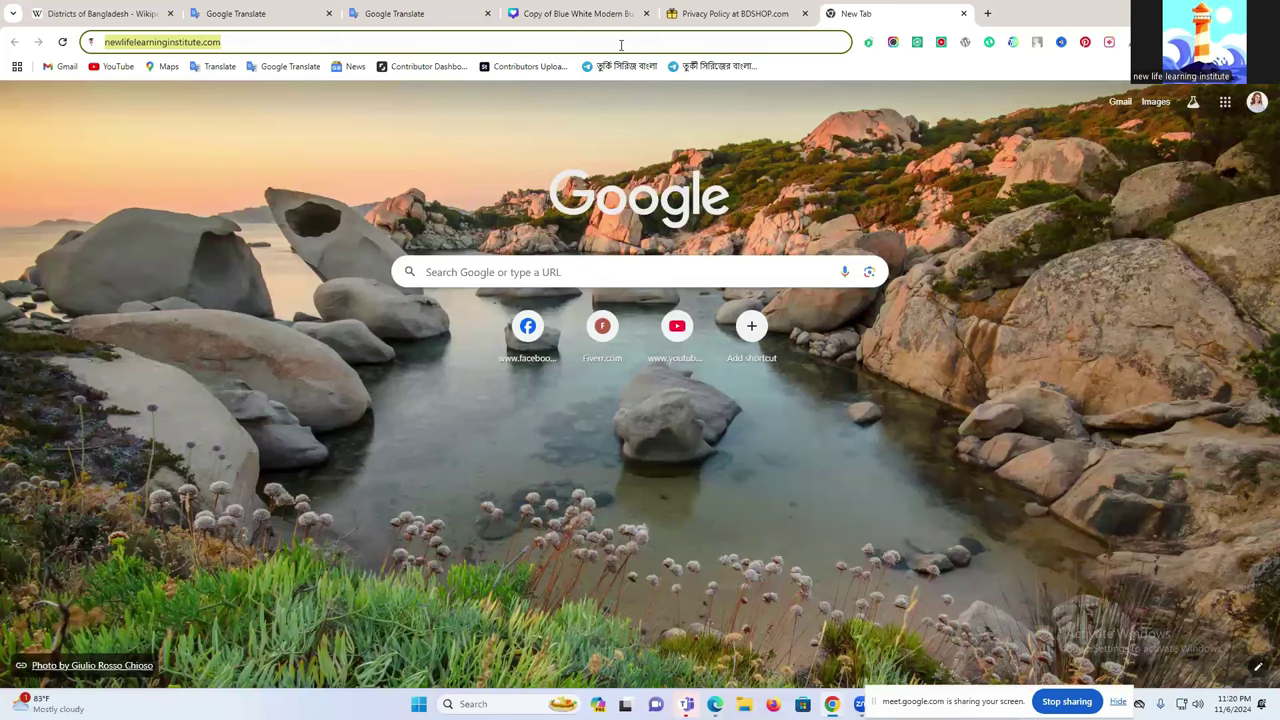
pyautogui.write('face')
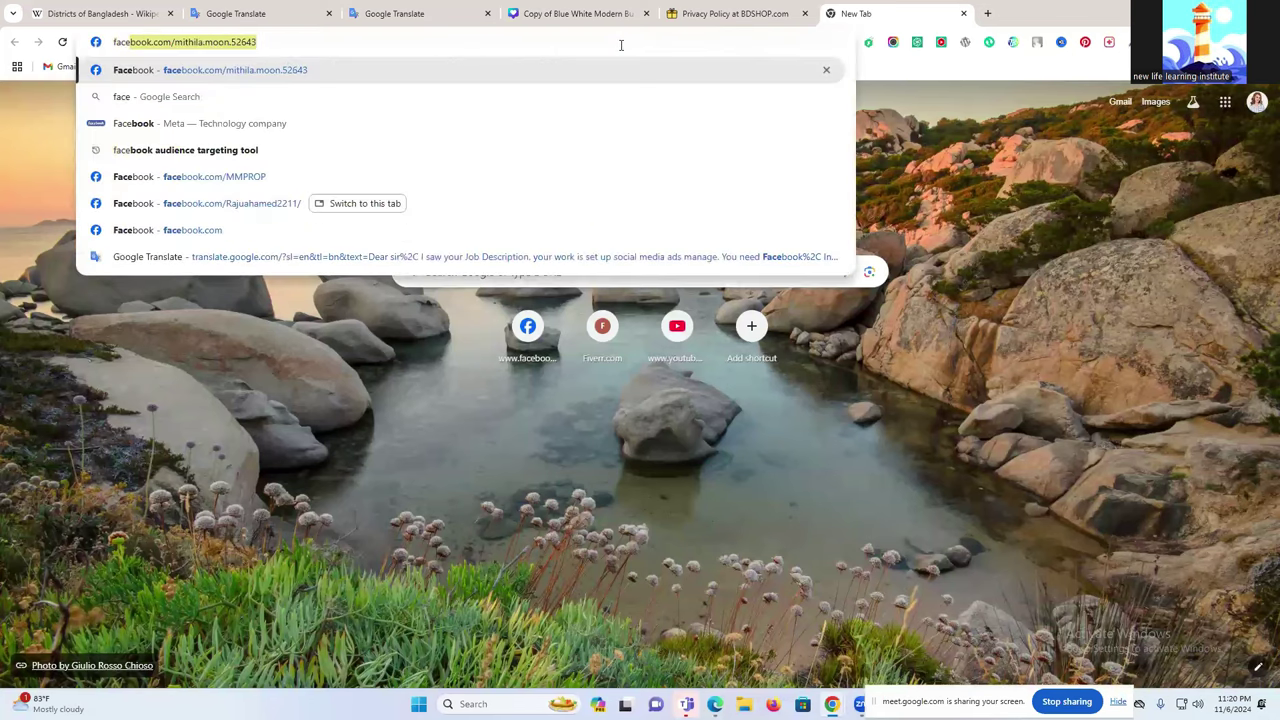
pyautogui.write('book bu')
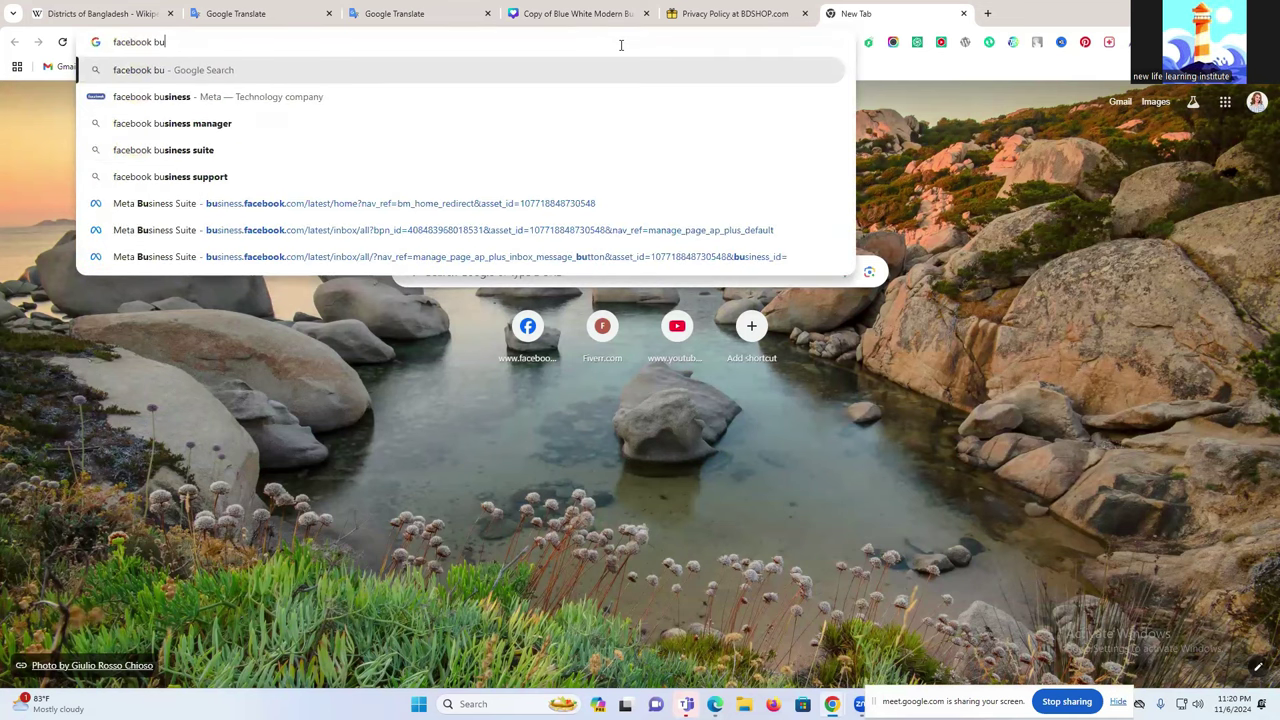
pyautogui.write('siness')
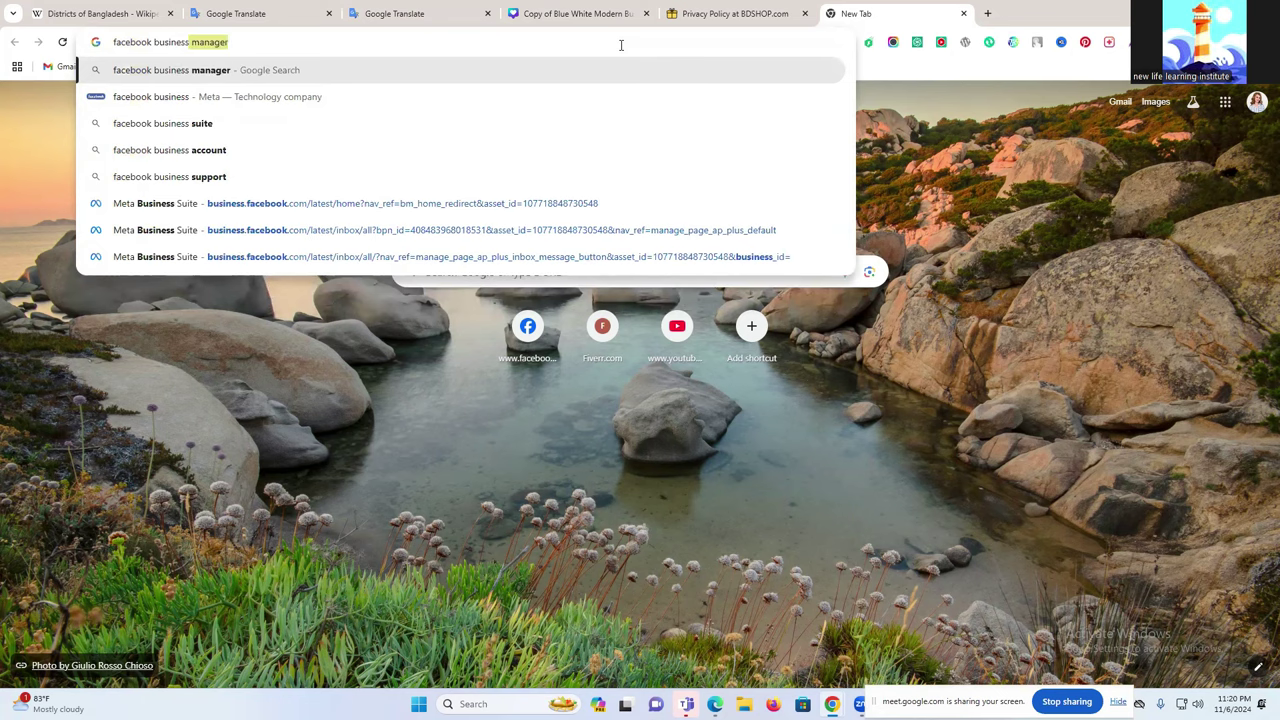
pyautogui.click(418, 126)
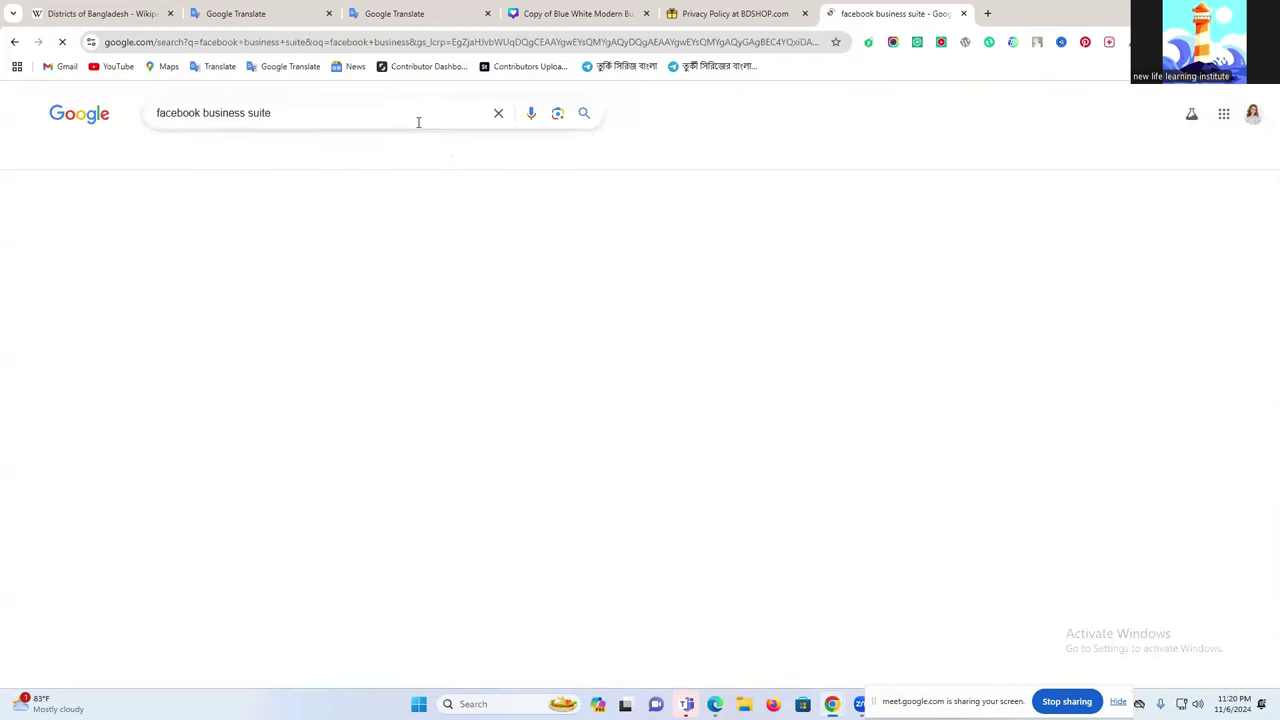
pyautogui.click(150, 248)
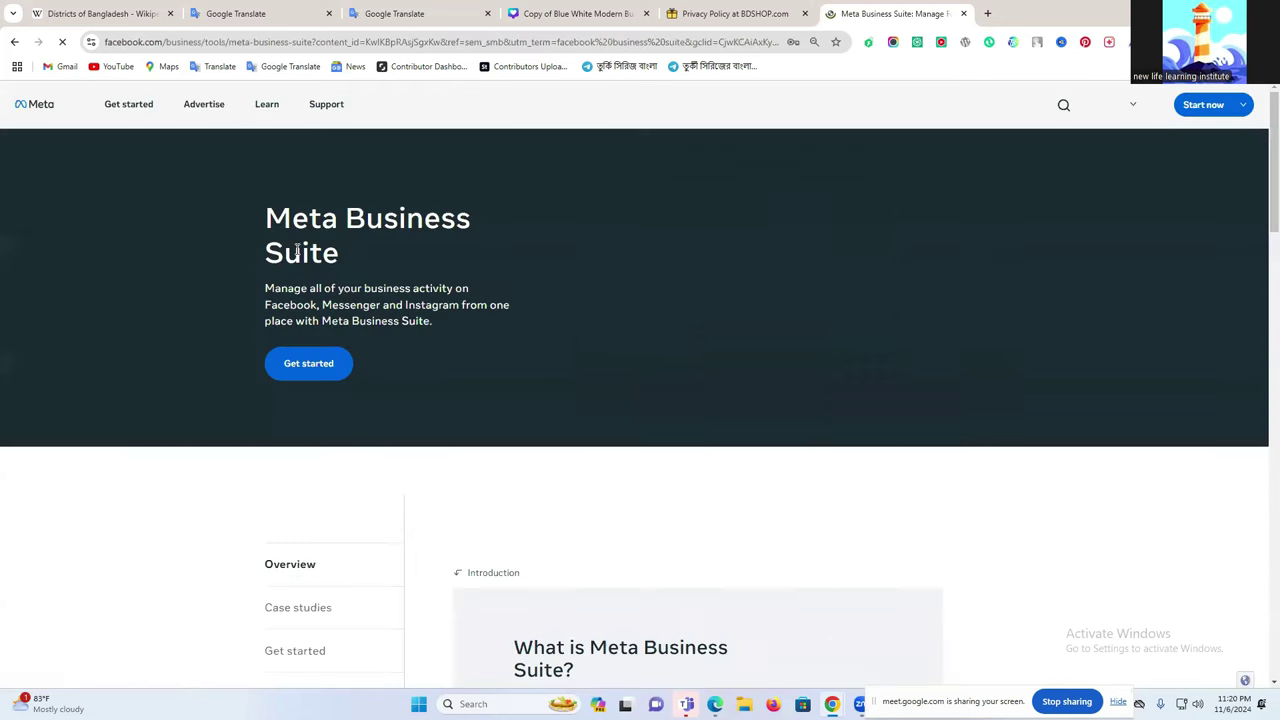
pyautogui.click(287, 365)
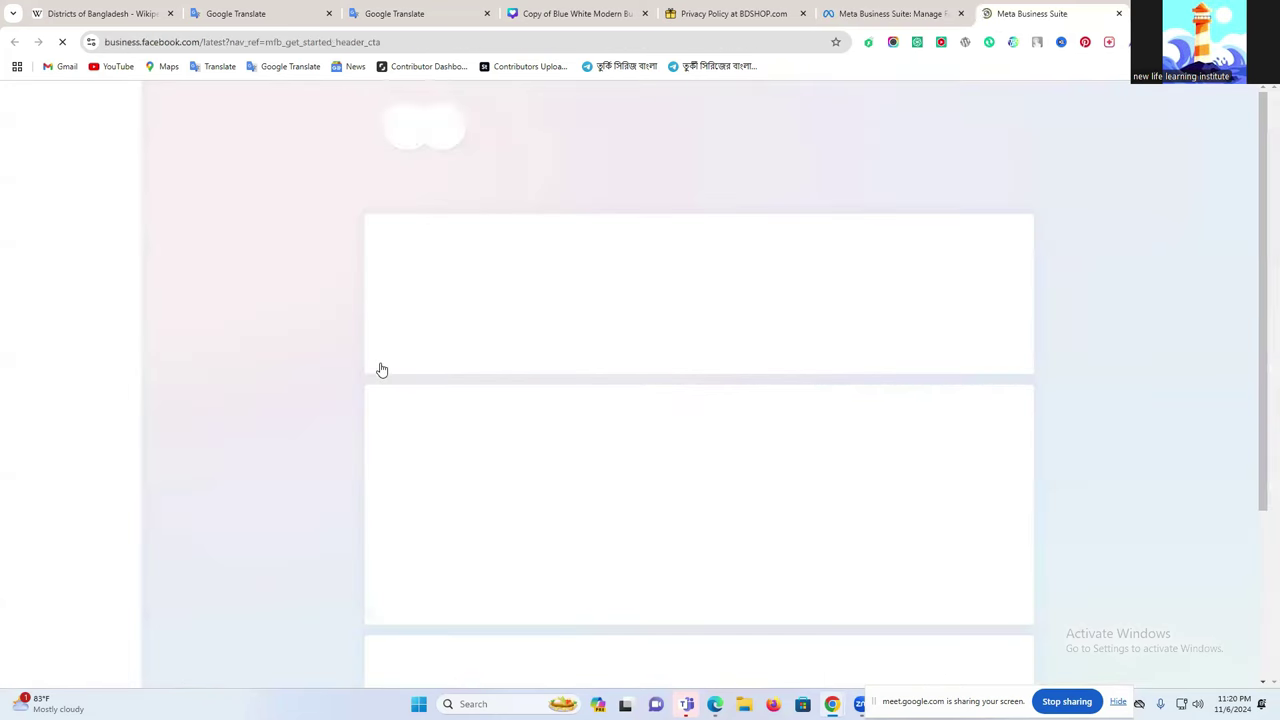
pyautogui.click(961, 13)
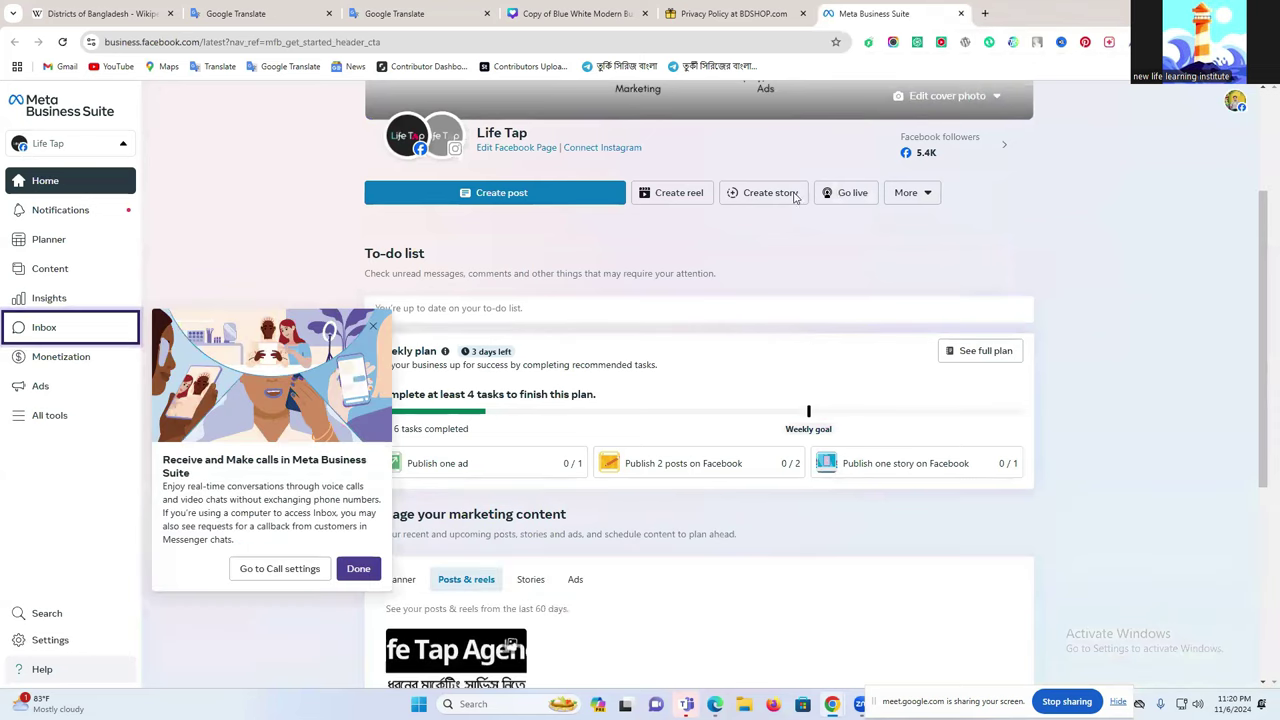
# Dismiss the calls notice and switch the active business asset from Life Tap to the Freelancer Raju page.
pyautogui.click(376, 329)
pyautogui.click(45, 421)
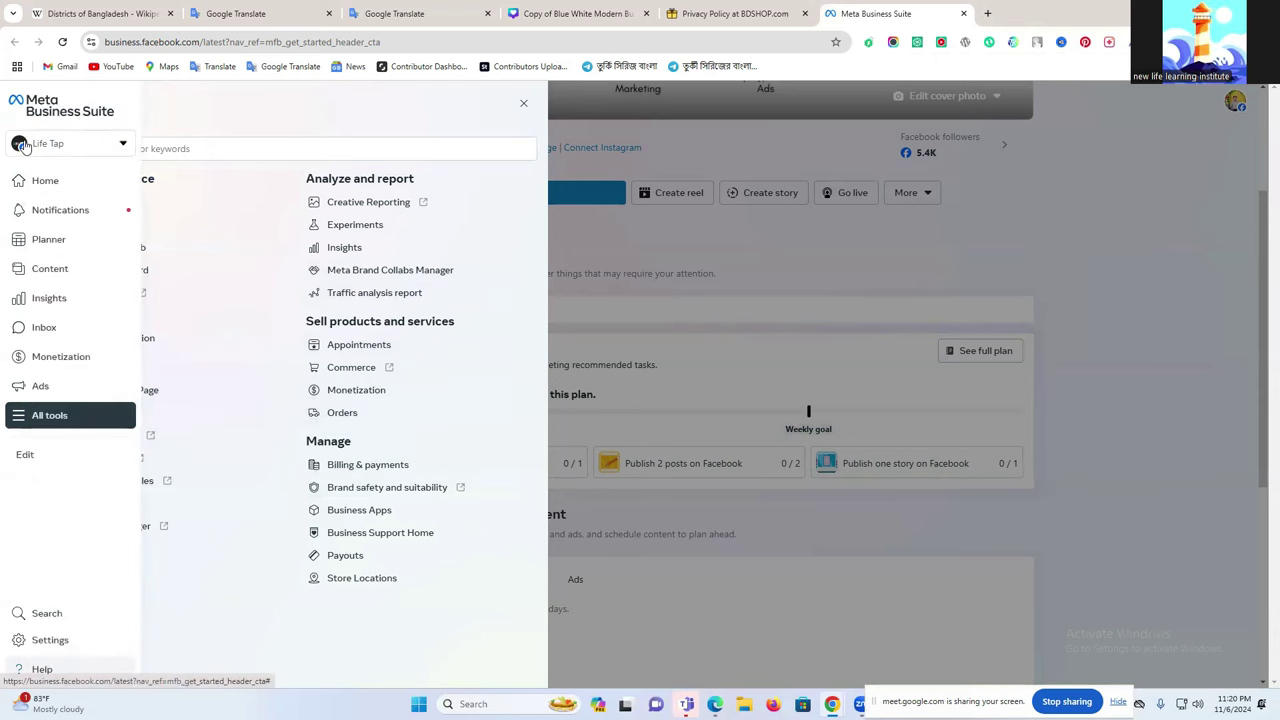
pyautogui.click(50, 145)
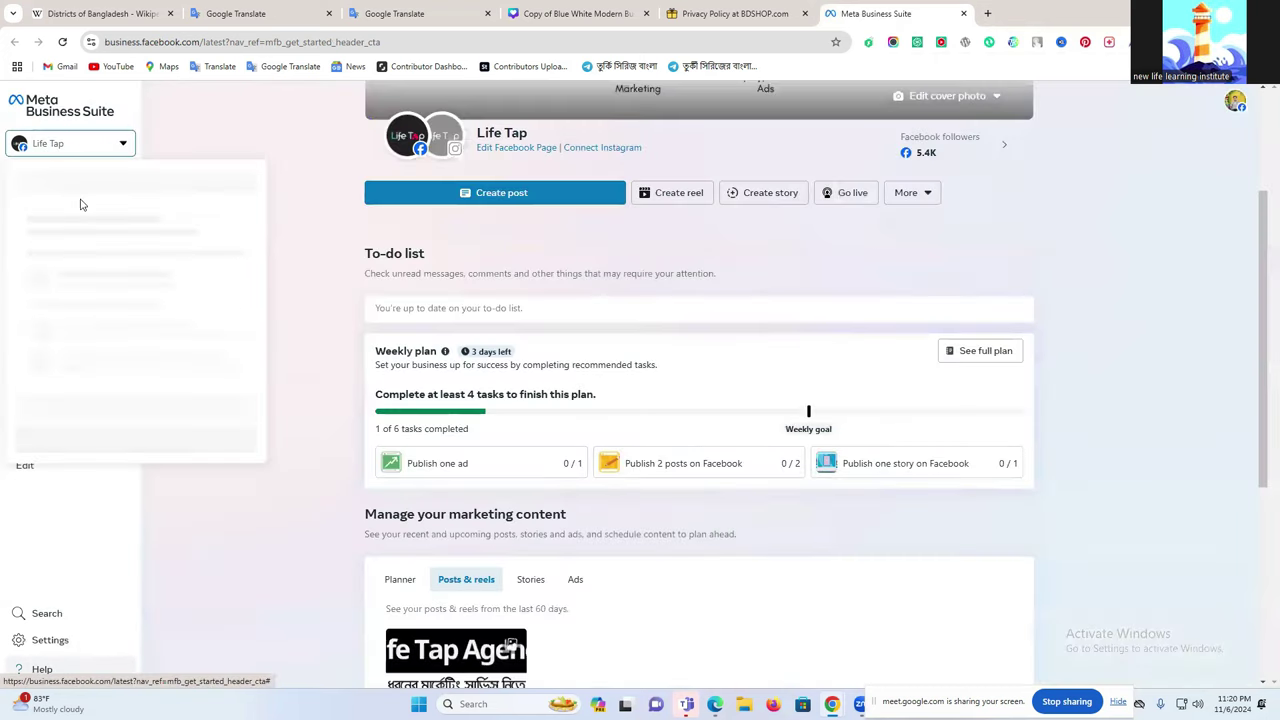
pyautogui.scroll(-2, 122, 320)
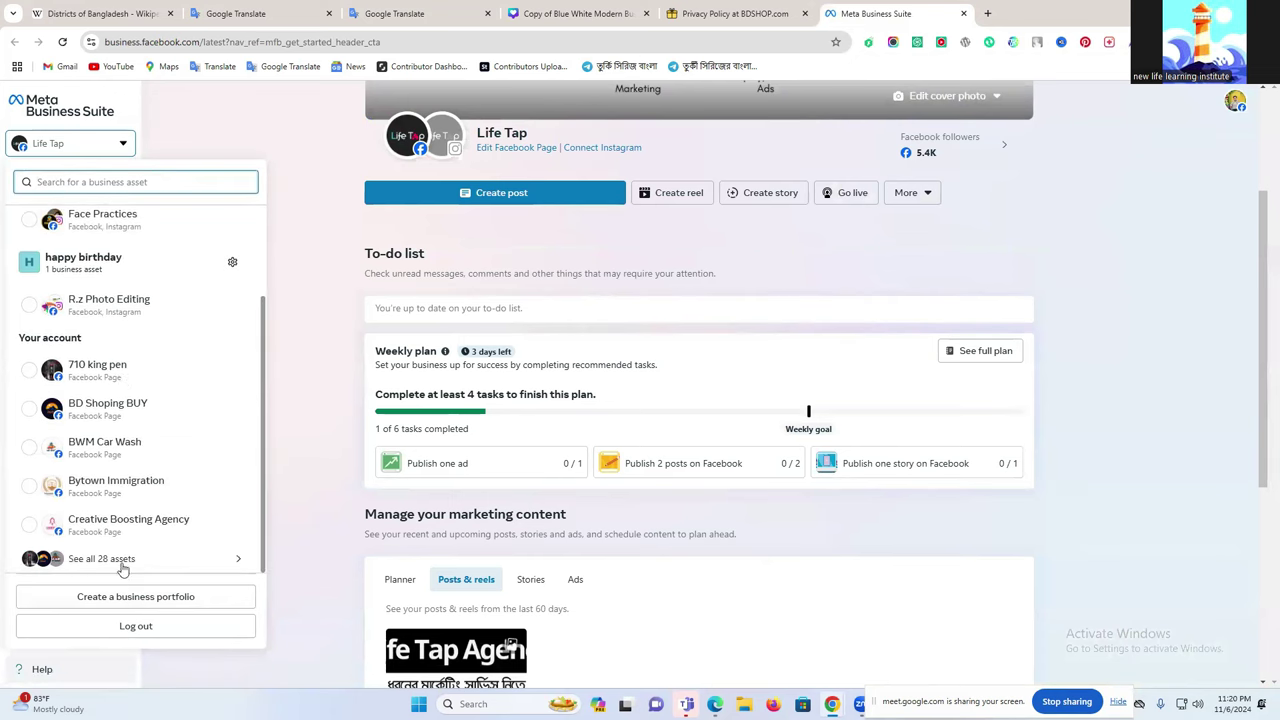
pyautogui.click(101, 559)
pyautogui.scroll(-10, 160, 446)
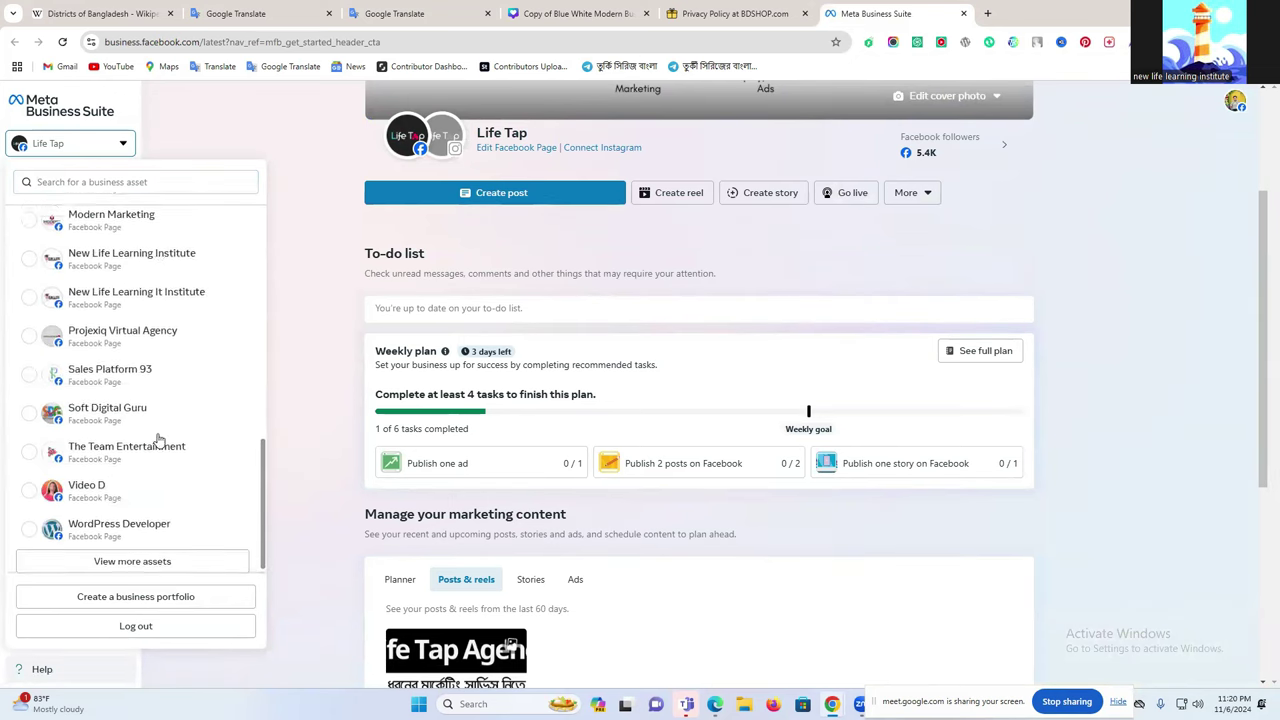
pyautogui.scroll(2, 158, 440)
pyautogui.scroll(3, 158, 440)
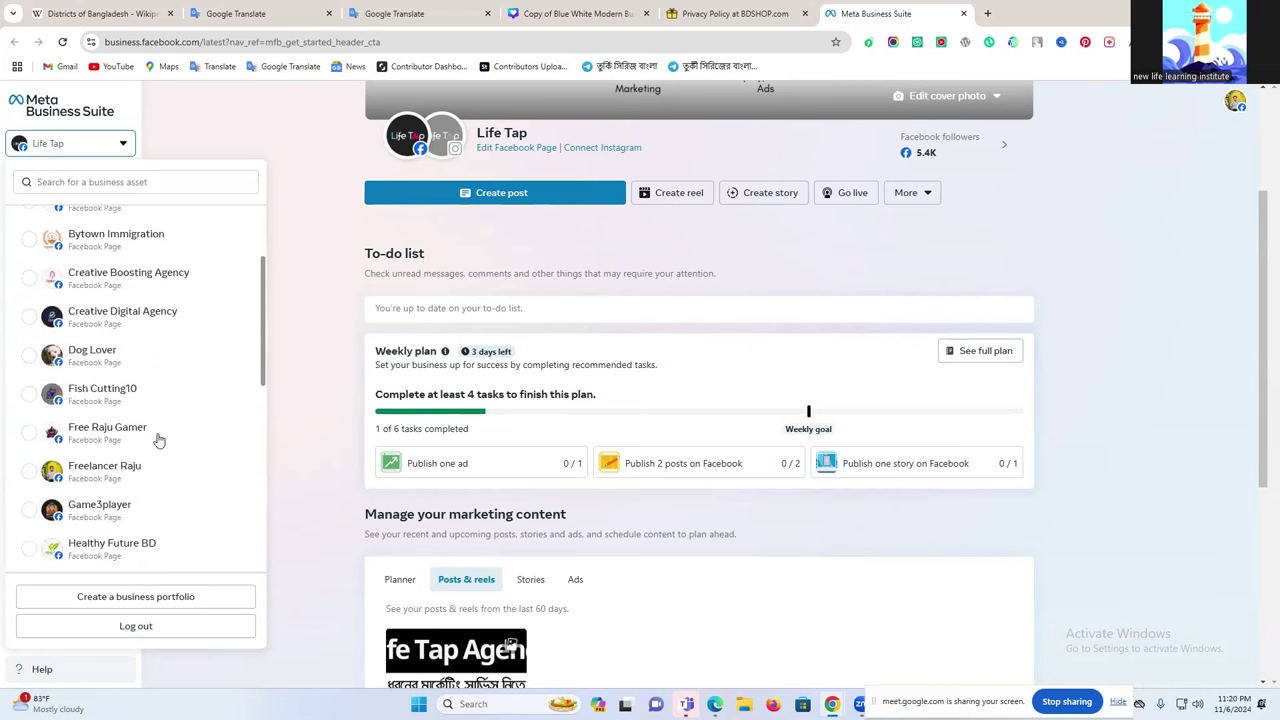
pyautogui.click(104, 473)
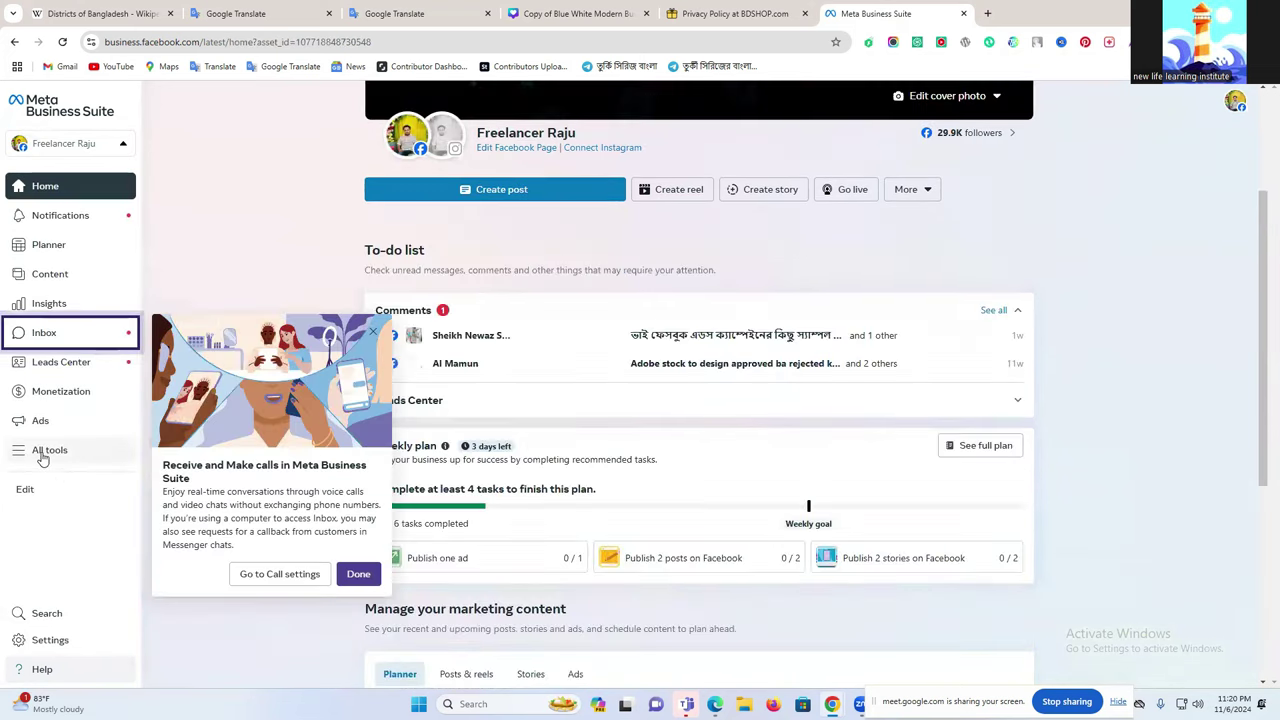
# Go to Instant Forms and download the new leads of the form "New Life It 11/11/2023, 23:03" as XLS and CSV files.
pyautogui.click(48, 455)
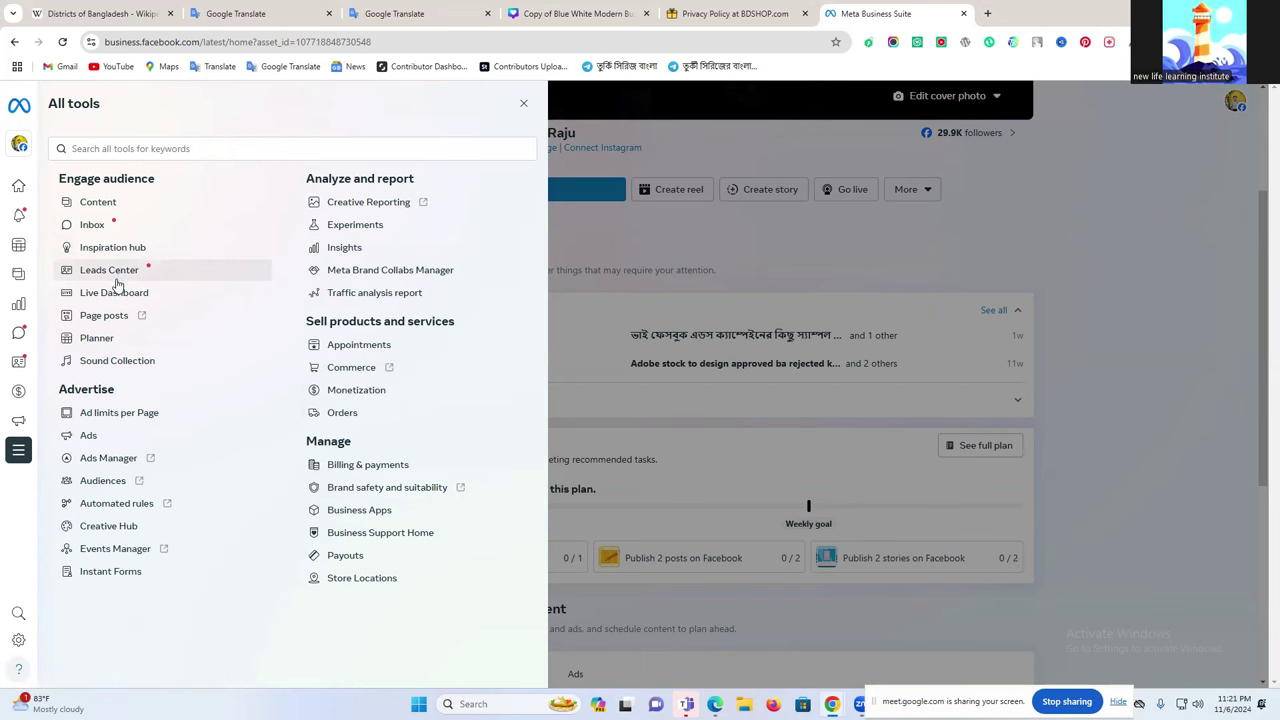
pyautogui.click(105, 582)
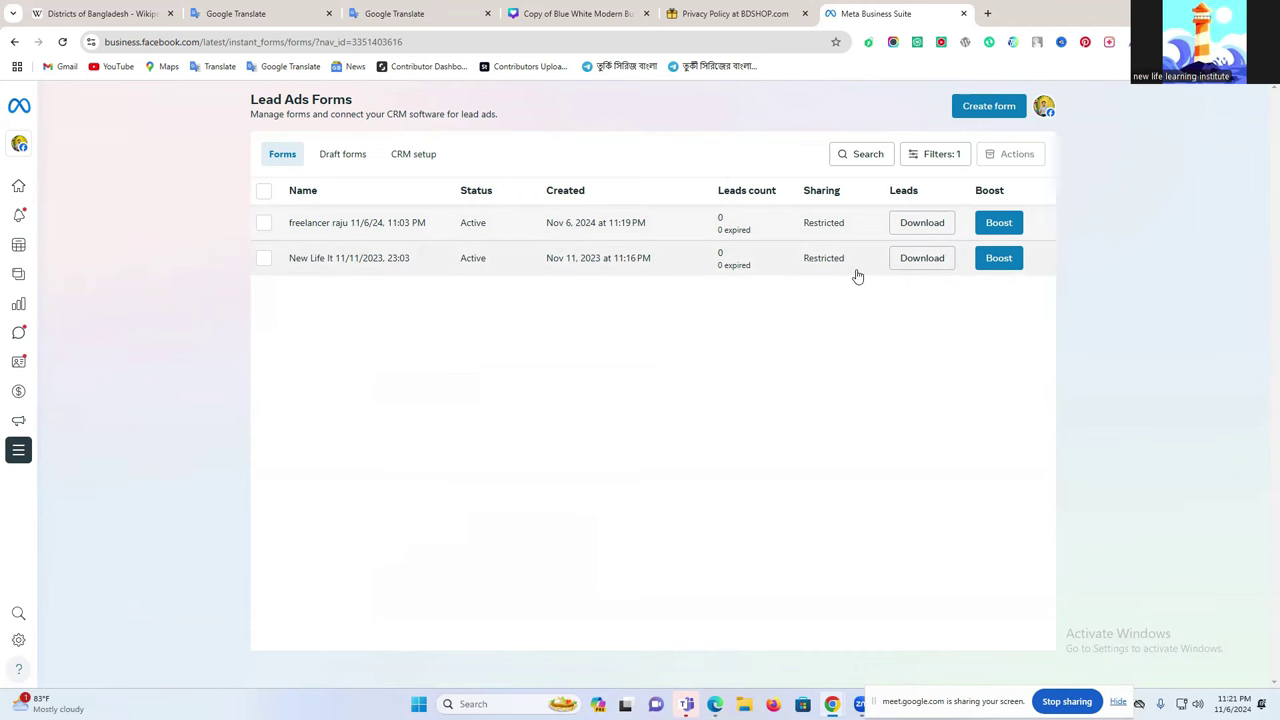
pyautogui.click(922, 259)
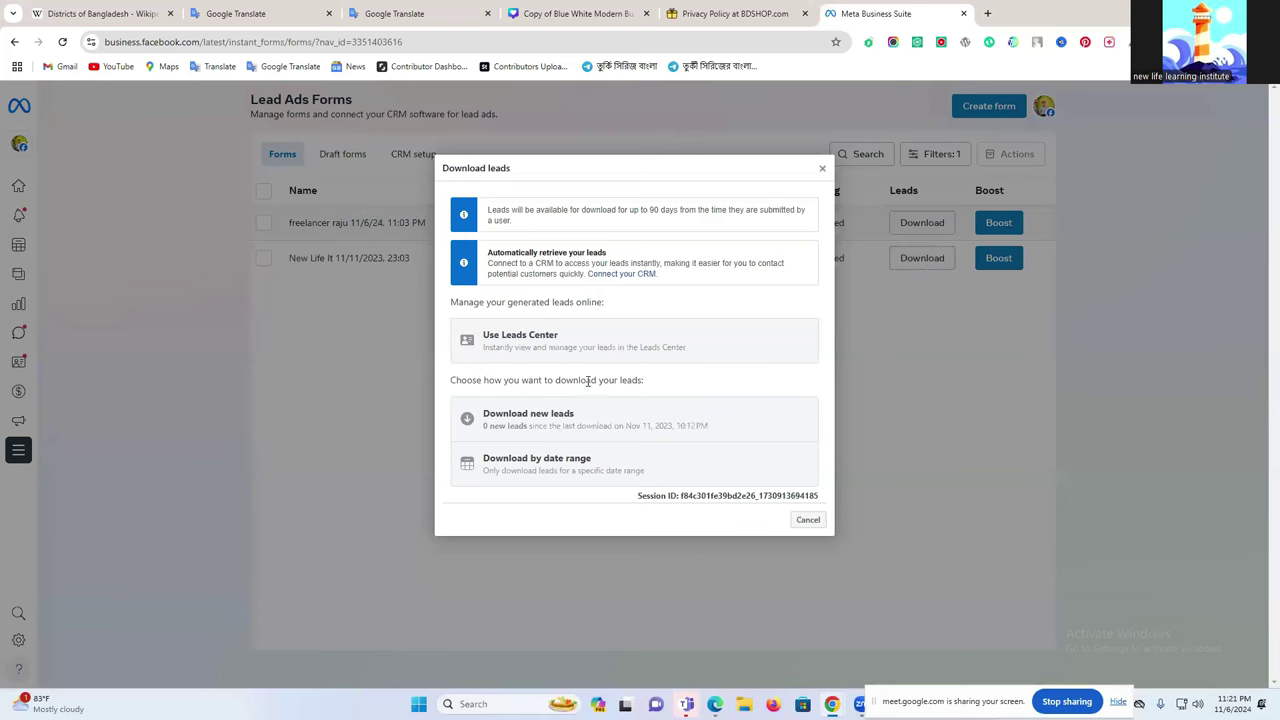
pyautogui.click(480, 419)
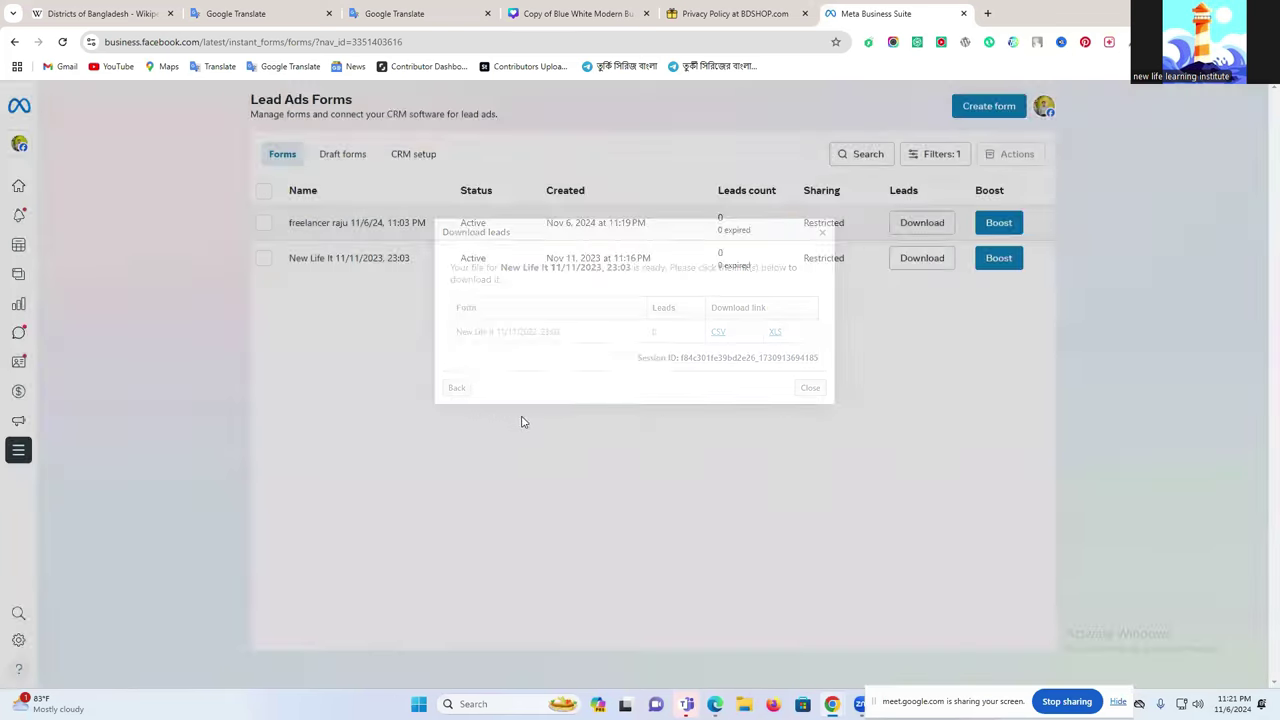
pyautogui.click(776, 333)
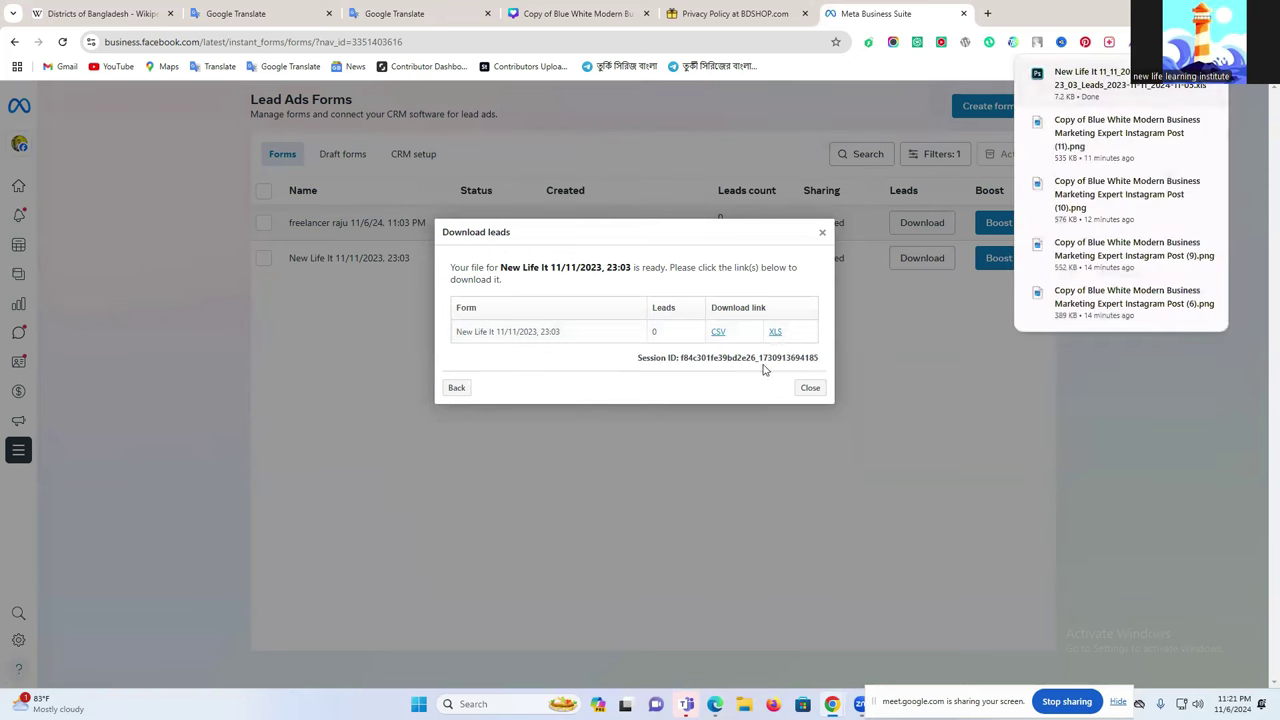
pyautogui.click(718, 332)
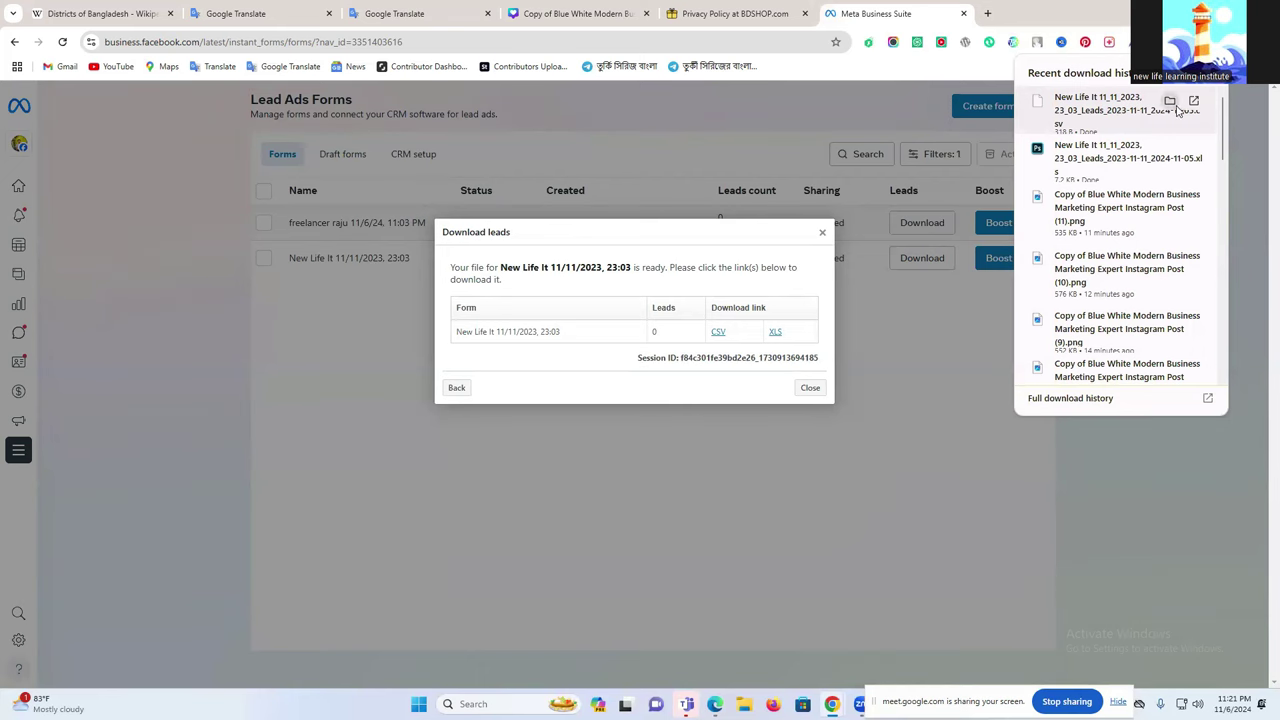
# Open Google Drive in a new tab under a different signed-in Google account.
pyautogui.click(987, 13)
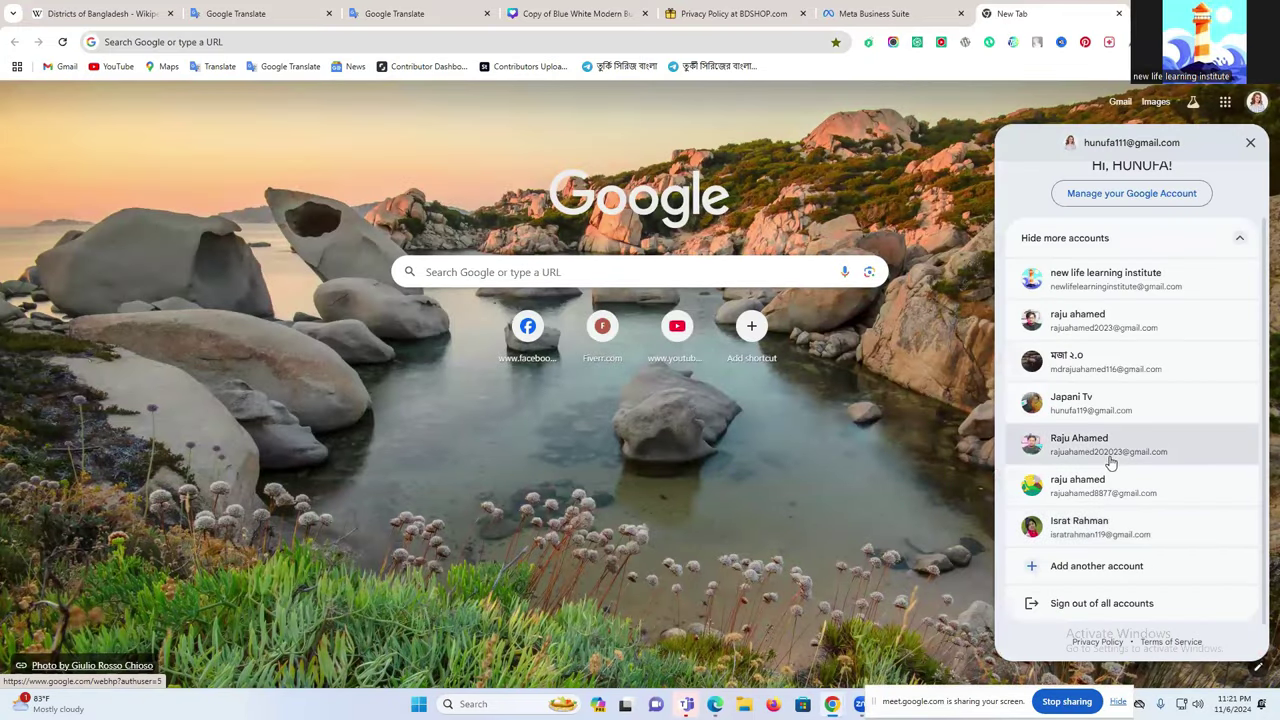
pyautogui.click(1224, 102)
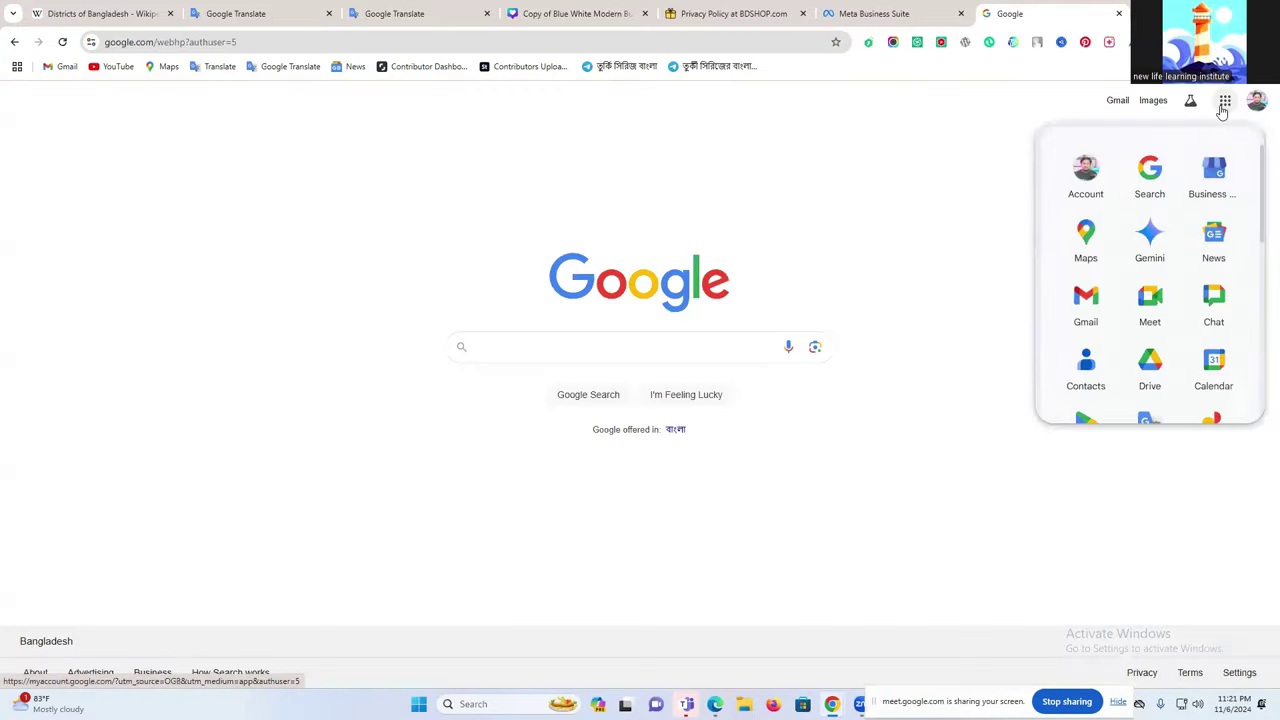
pyautogui.click(1149, 380)
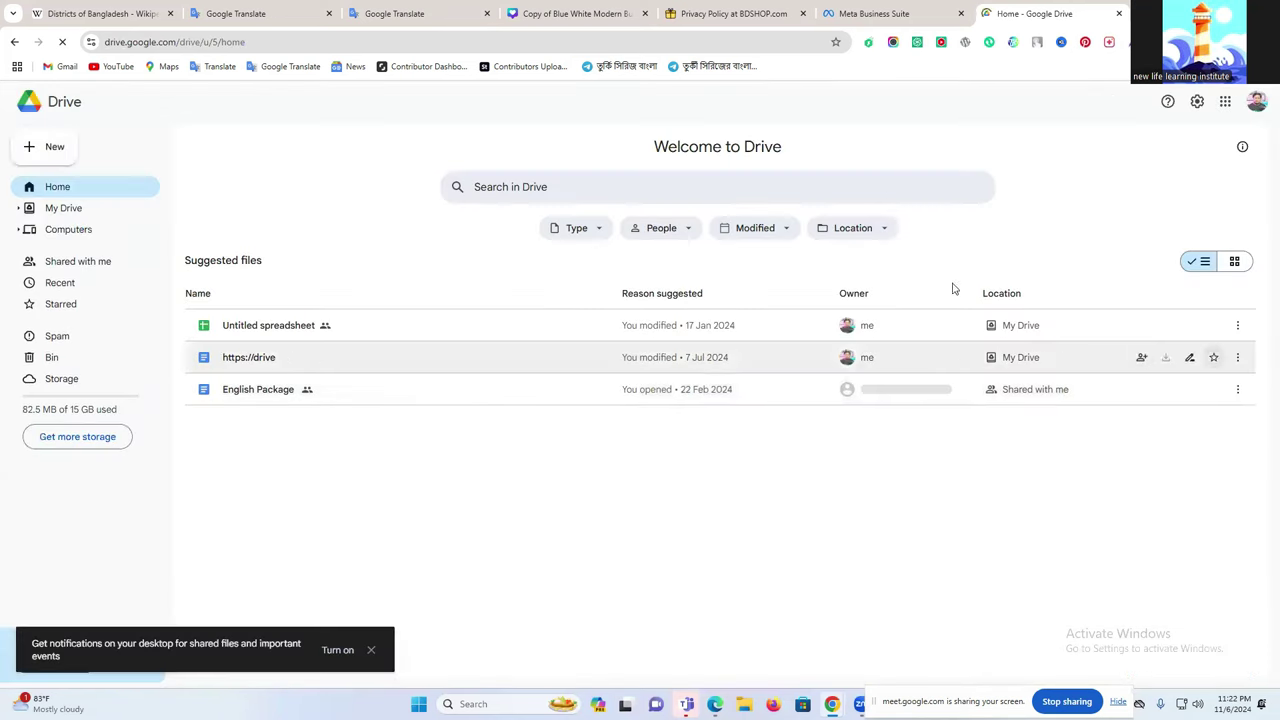
# Upload the downloaded leads file "New Life It 11_11_2023, 23_03_Leads_2023-11-11_2024-11-05.csv" to Drive.
pyautogui.click(44, 145)
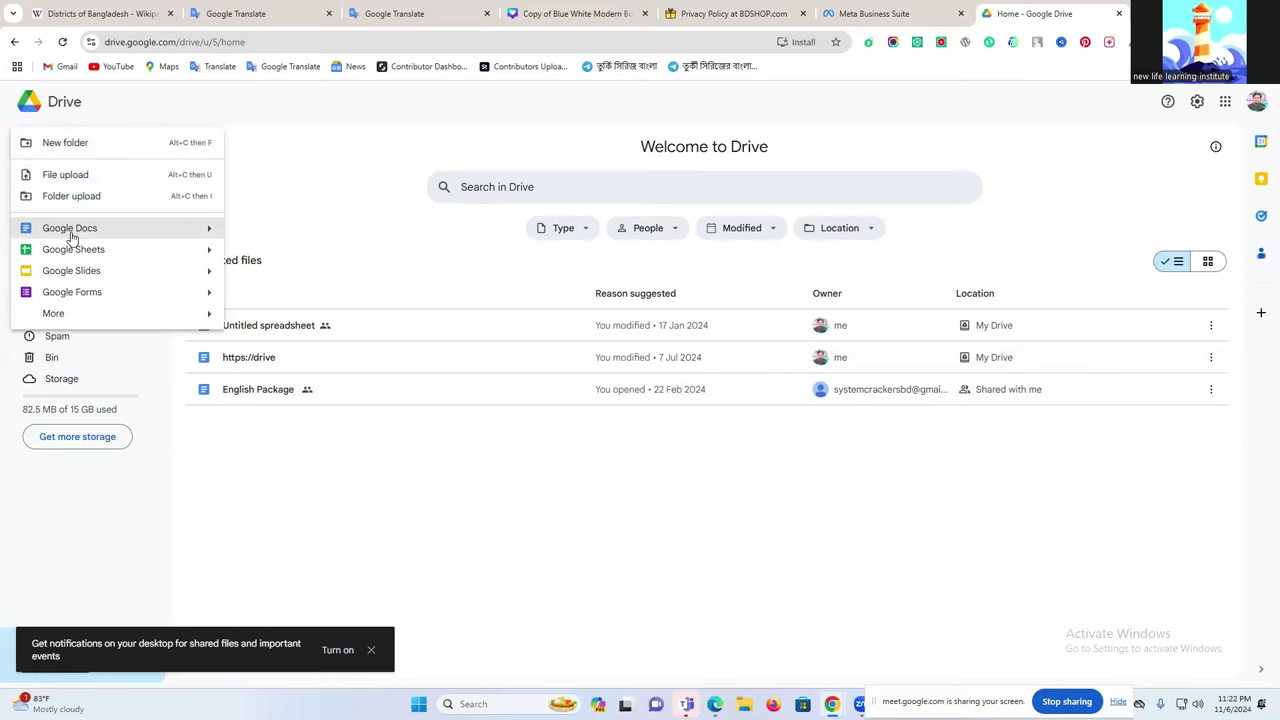
pyautogui.click(92, 176)
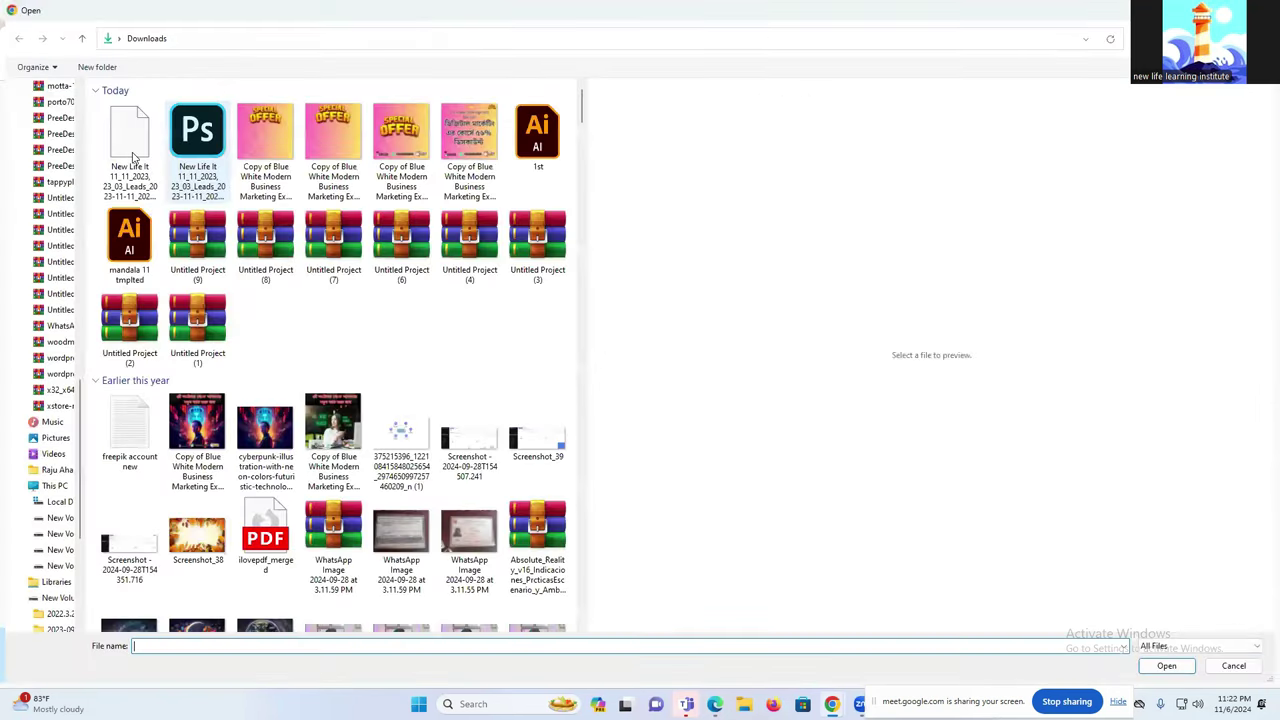
pyautogui.click(131, 157)
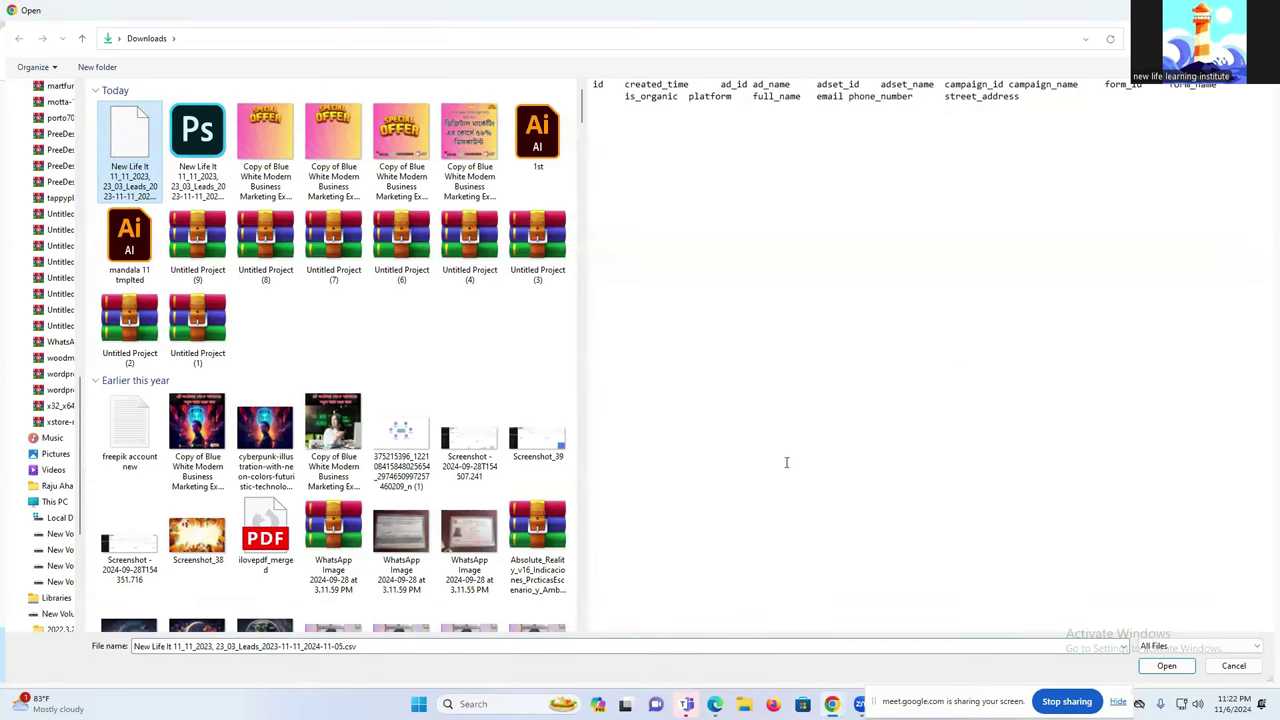
pyautogui.click(1165, 666)
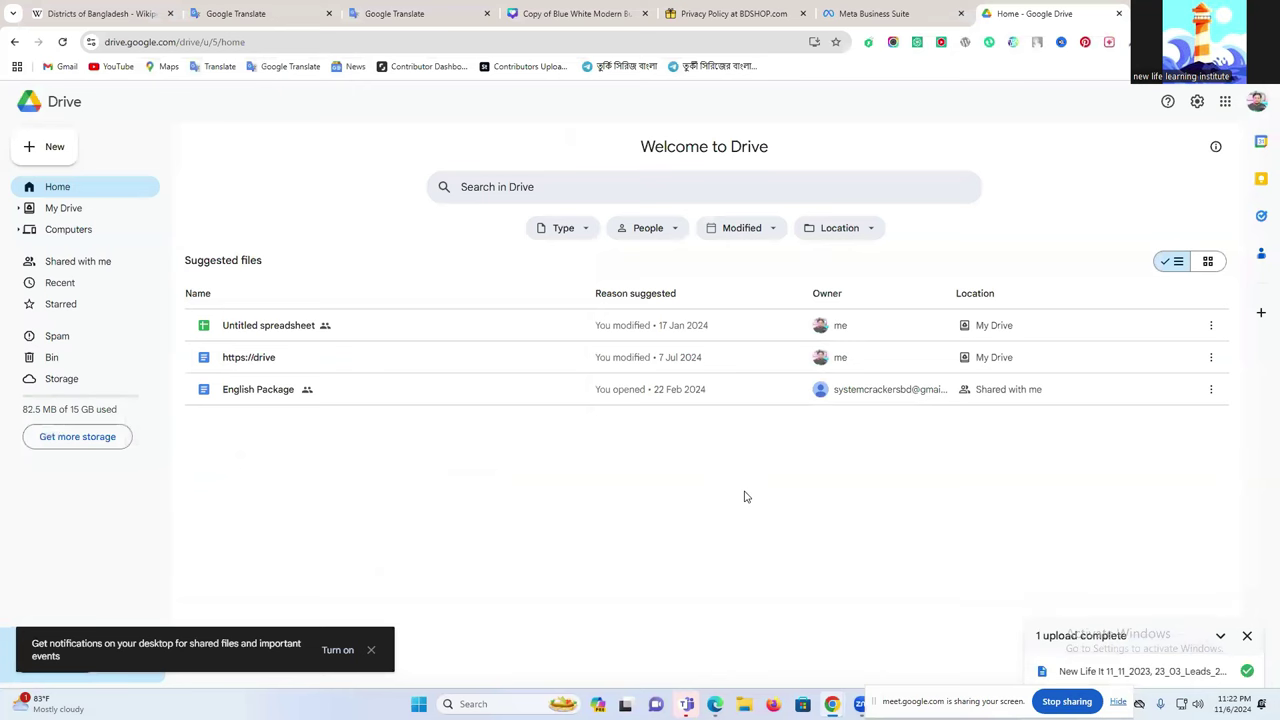
# Reload Drive and open the uploaded file "New Life It 11_11_2023, 23_03_Leads_2023-11-11_2024-11-05.csv" to view its columns.
pyautogui.click(61, 45)
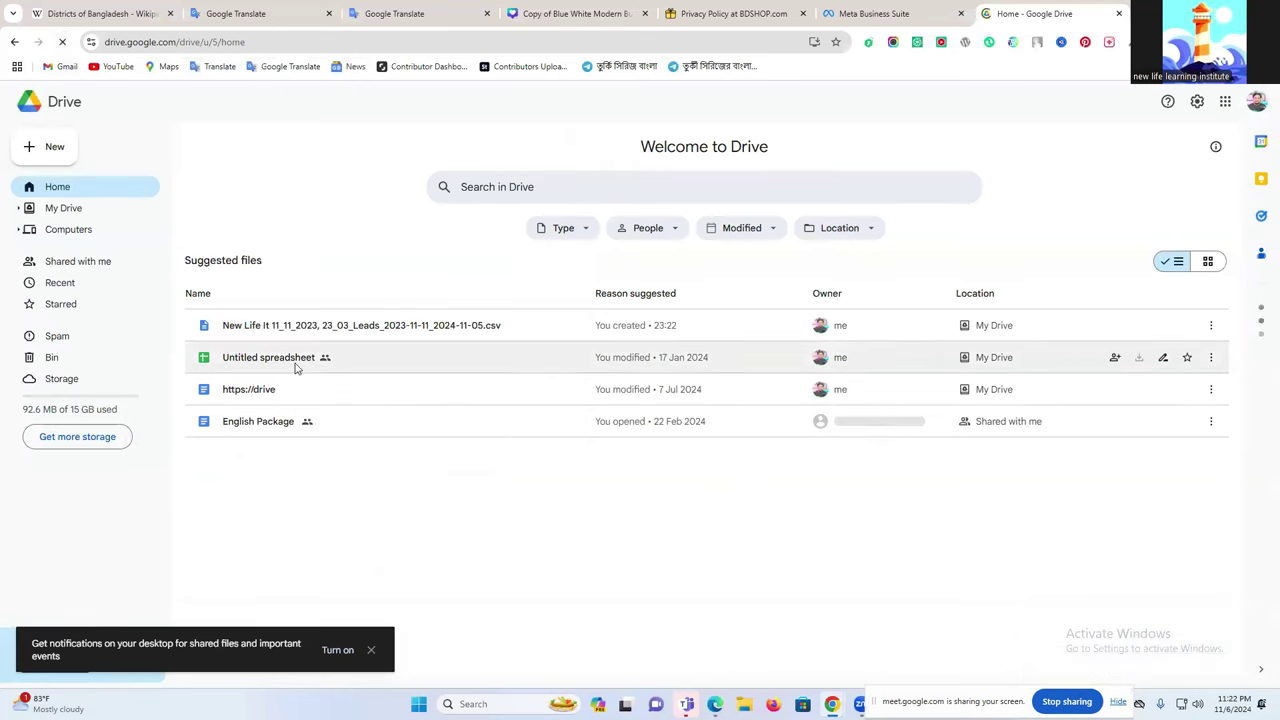
pyautogui.doubleClick(347, 327)
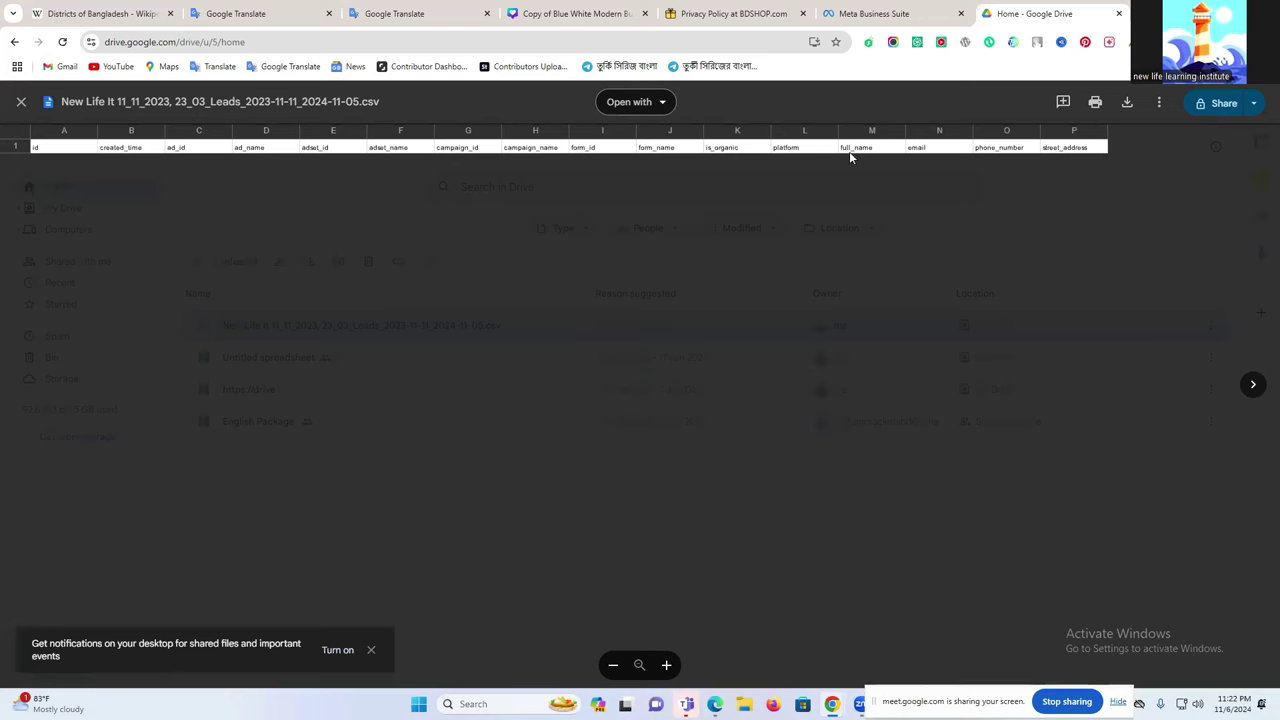
# Return to Meta Business Suite and download the new leads of the form "freelancer raju 11/6/24, 11:03 PM" as CSV.
pyautogui.click(883, 12)
pyautogui.click(819, 235)
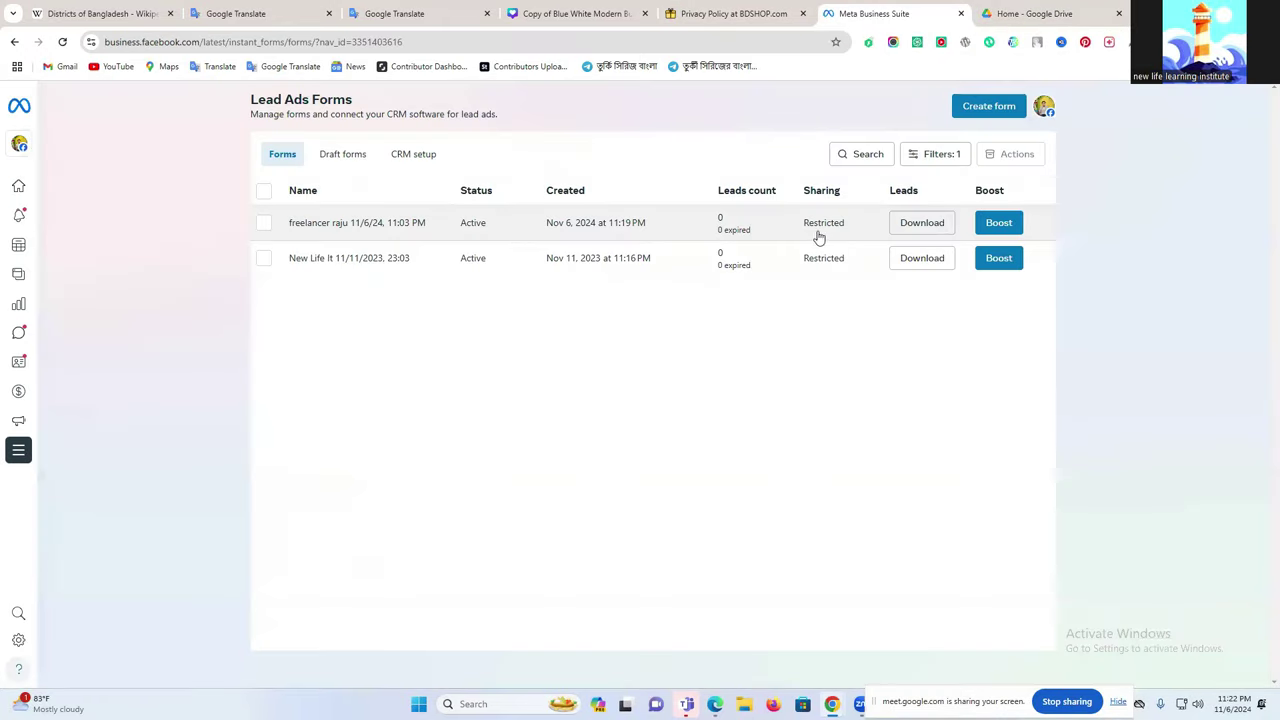
pyautogui.click(921, 224)
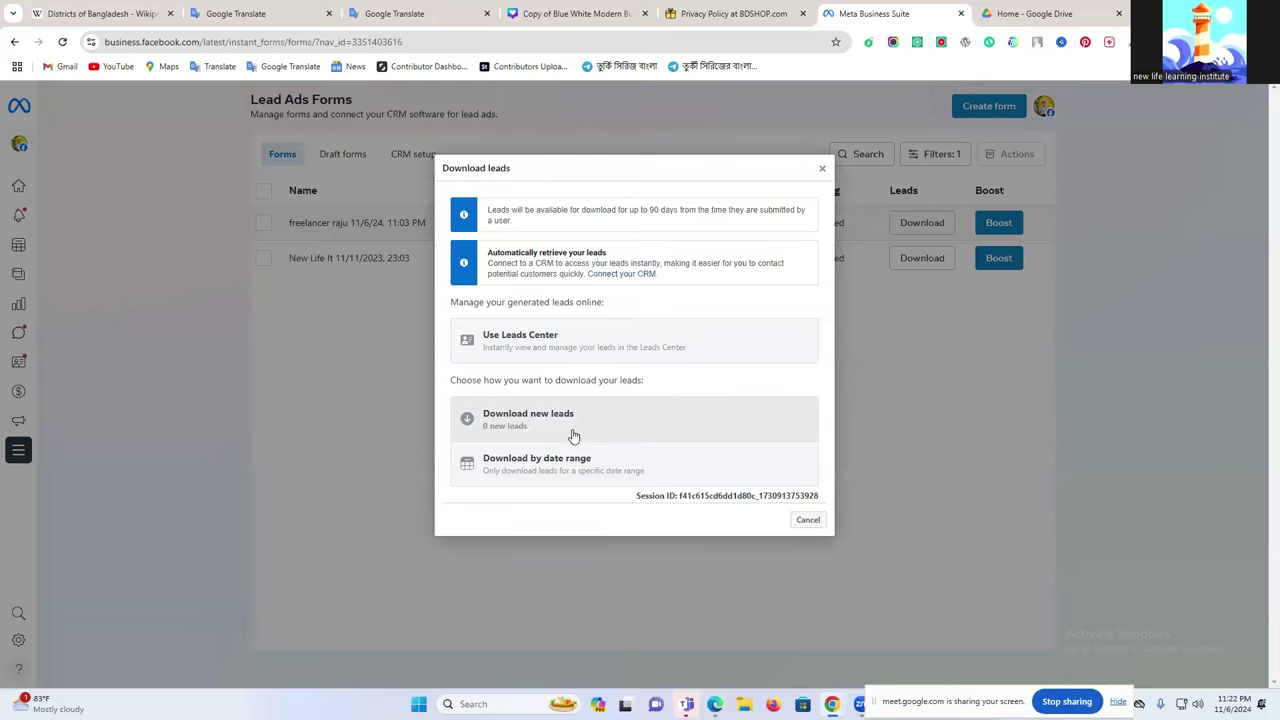
pyautogui.click(573, 436)
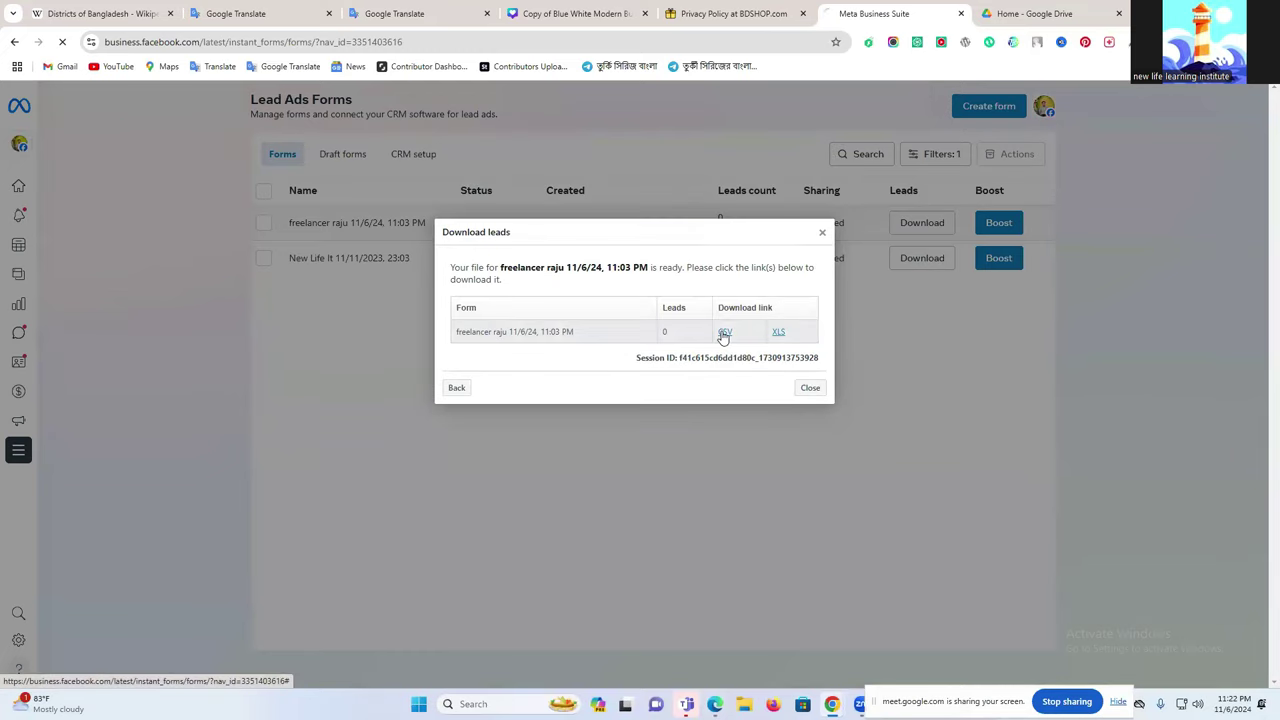
pyautogui.click(724, 333)
# Switch back to Google Drive, close the file preview and upload "freelancer raju 11_6_24, 11_03 PM_Leads_2024-11-06_2024-11-06.csv".
pyautogui.hotkey('ctrl', 'Tab')
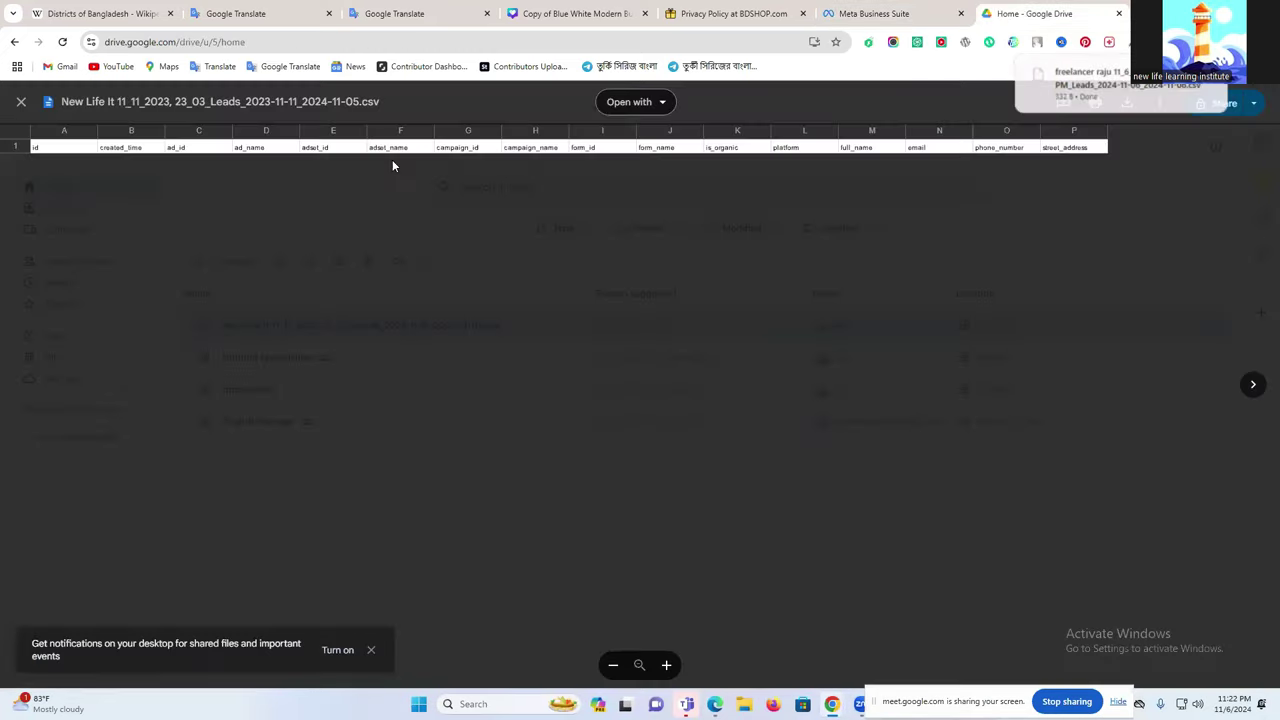
pyautogui.click(21, 101)
pyautogui.click(51, 158)
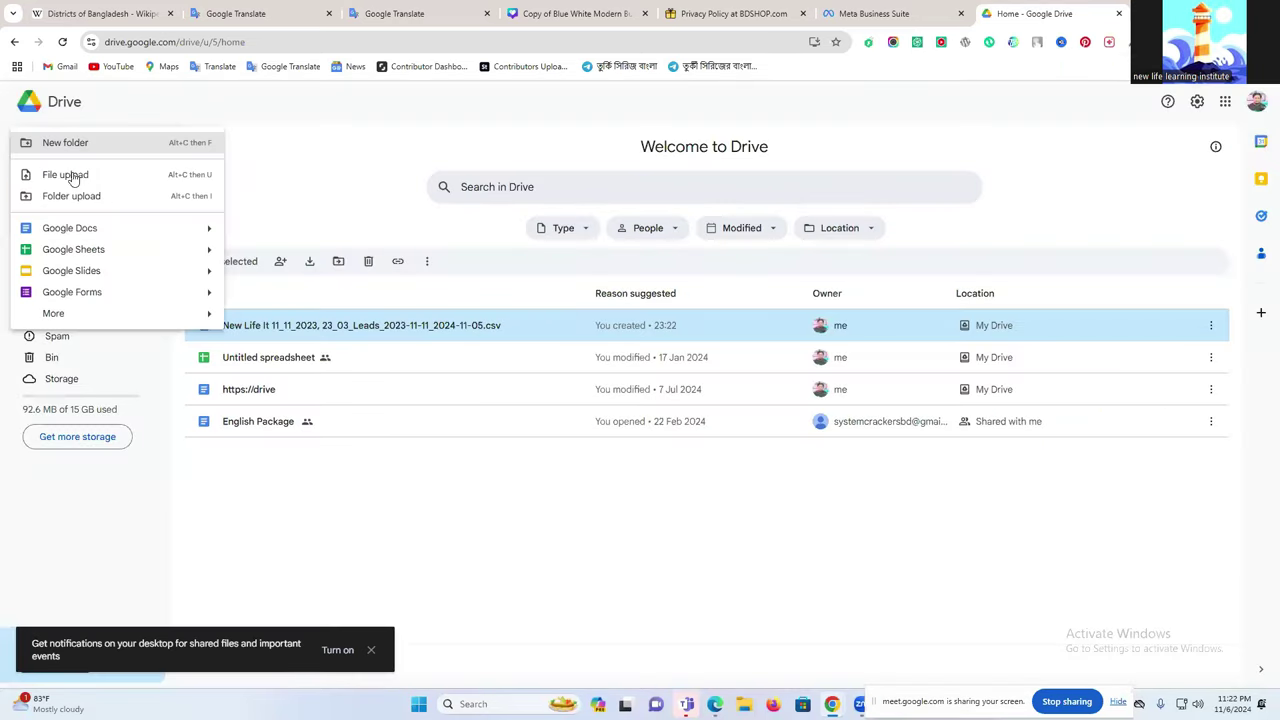
pyautogui.click(72, 176)
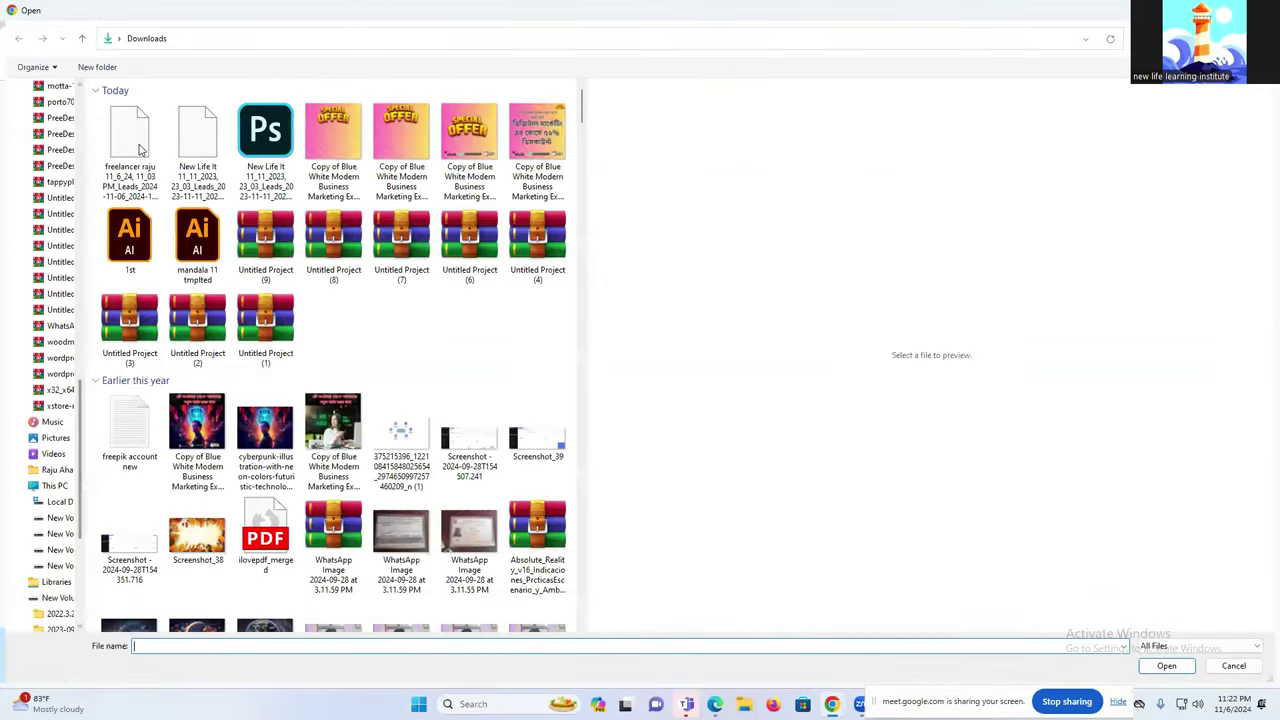
pyautogui.click(140, 148)
pyautogui.click(1160, 666)
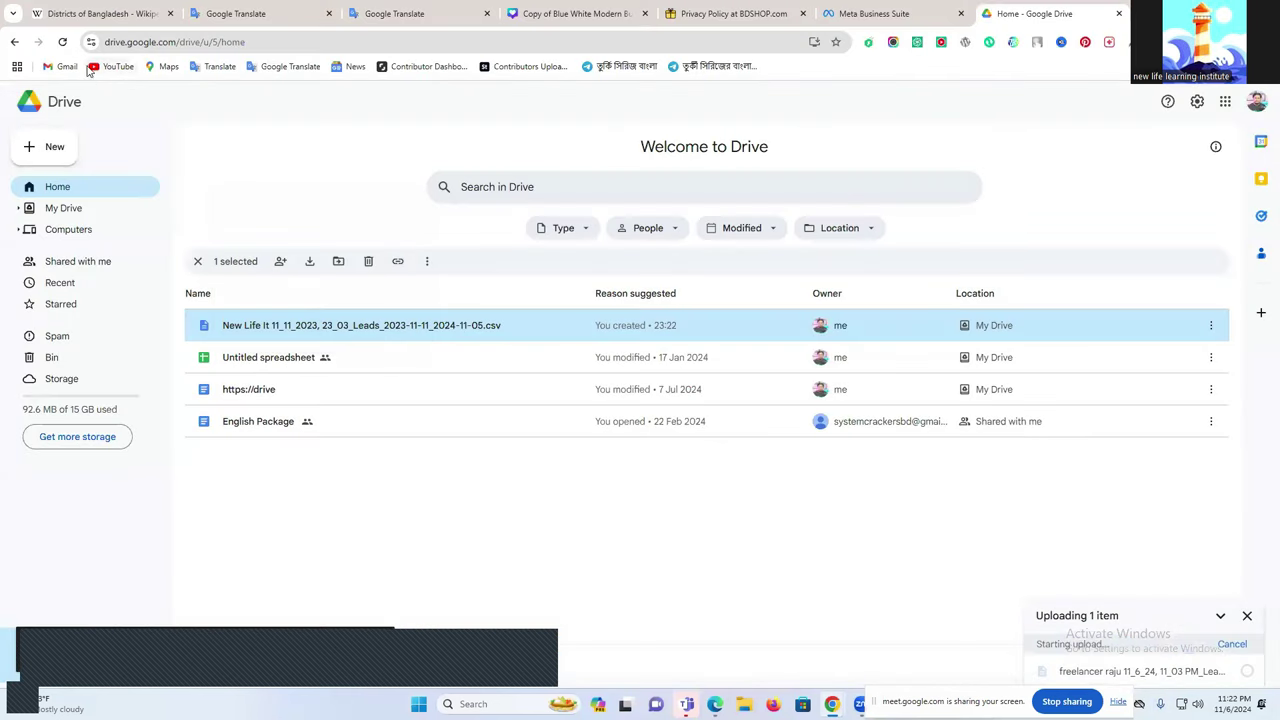
# Reload Drive, open the uploaded freelancer raju leads file enlarged, and examine its ad, ad set and campaign columns.
pyautogui.click(62, 42)
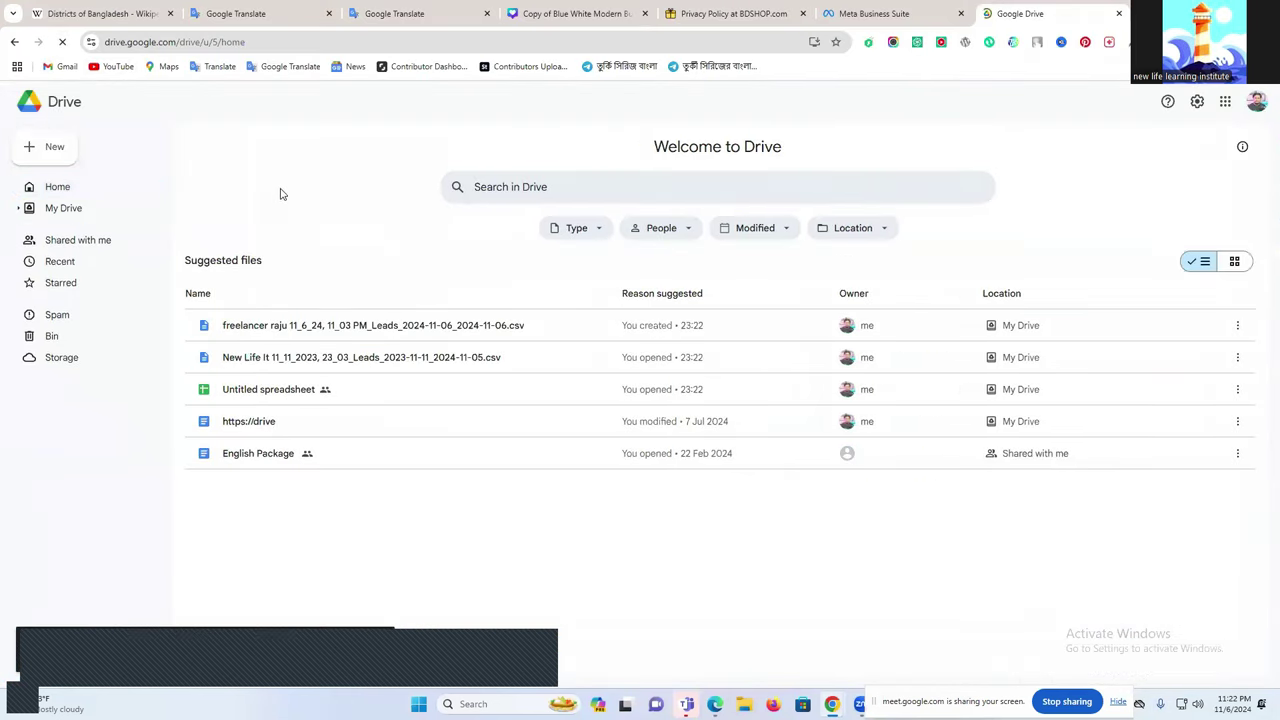
pyautogui.click(296, 332)
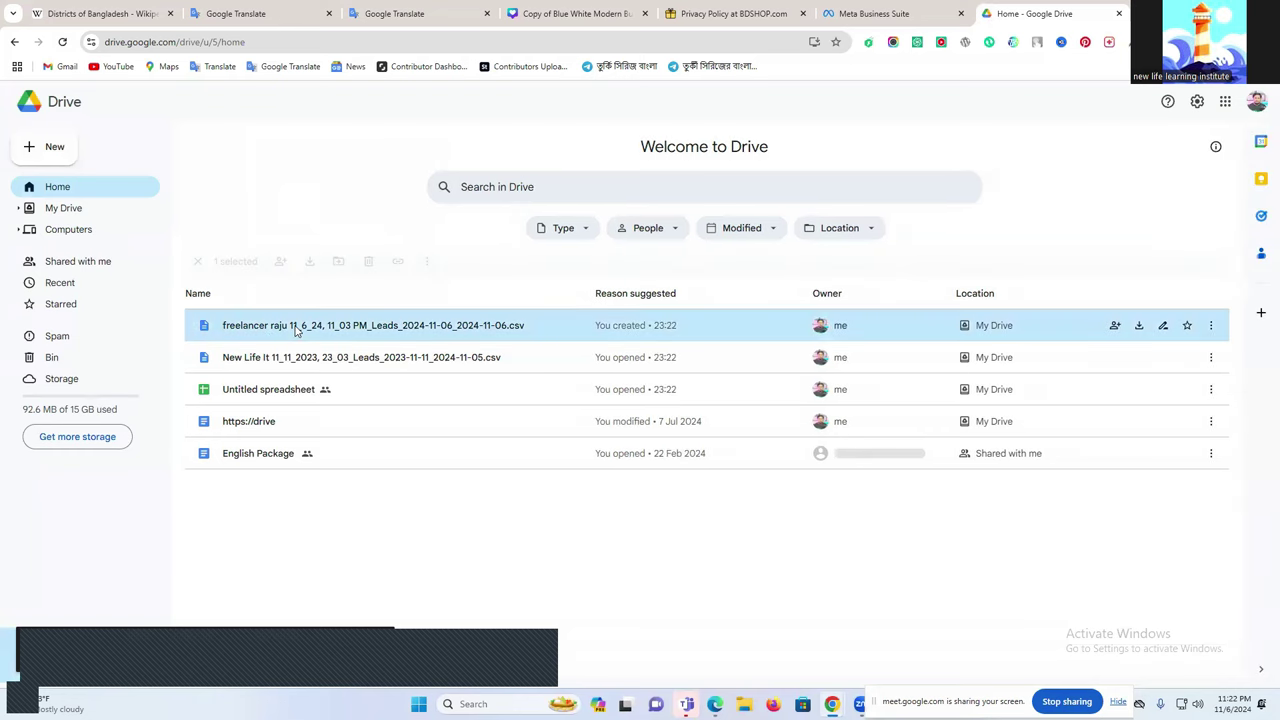
pyautogui.doubleClick(416, 325)
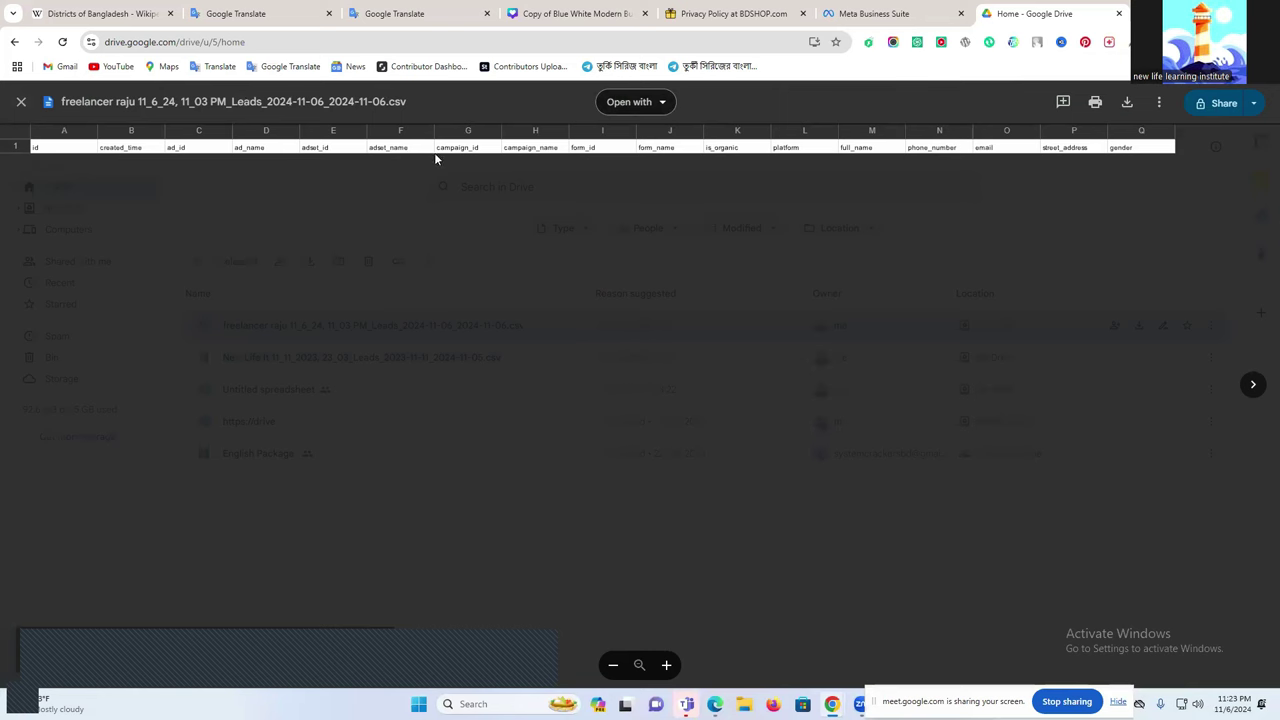
pyautogui.click(666, 667)
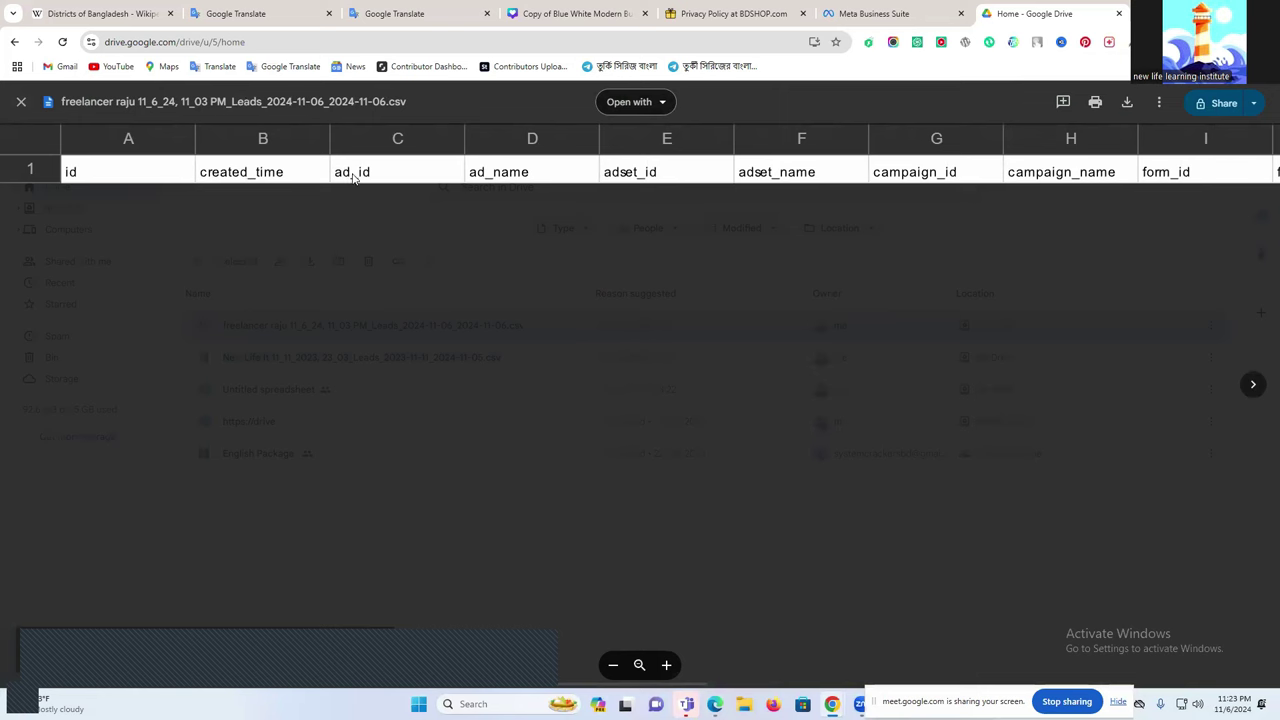
pyautogui.click(364, 176)
pyautogui.click(483, 177)
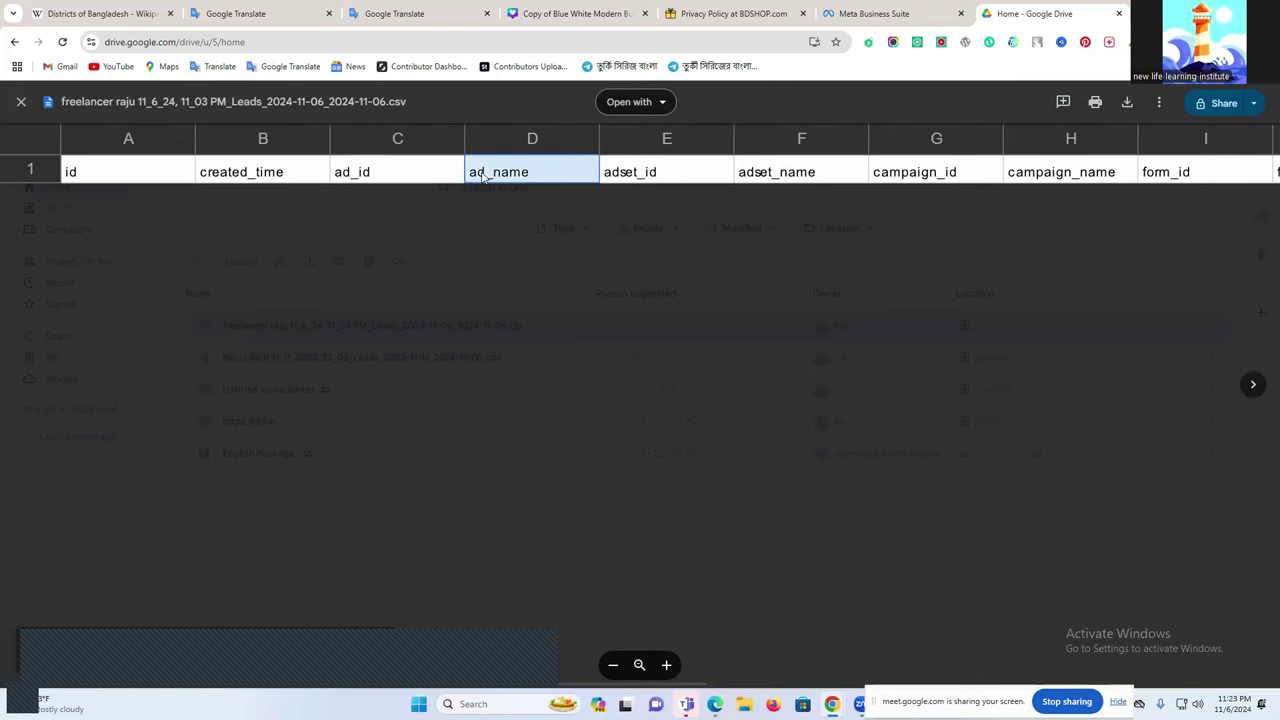
pyautogui.click(625, 176)
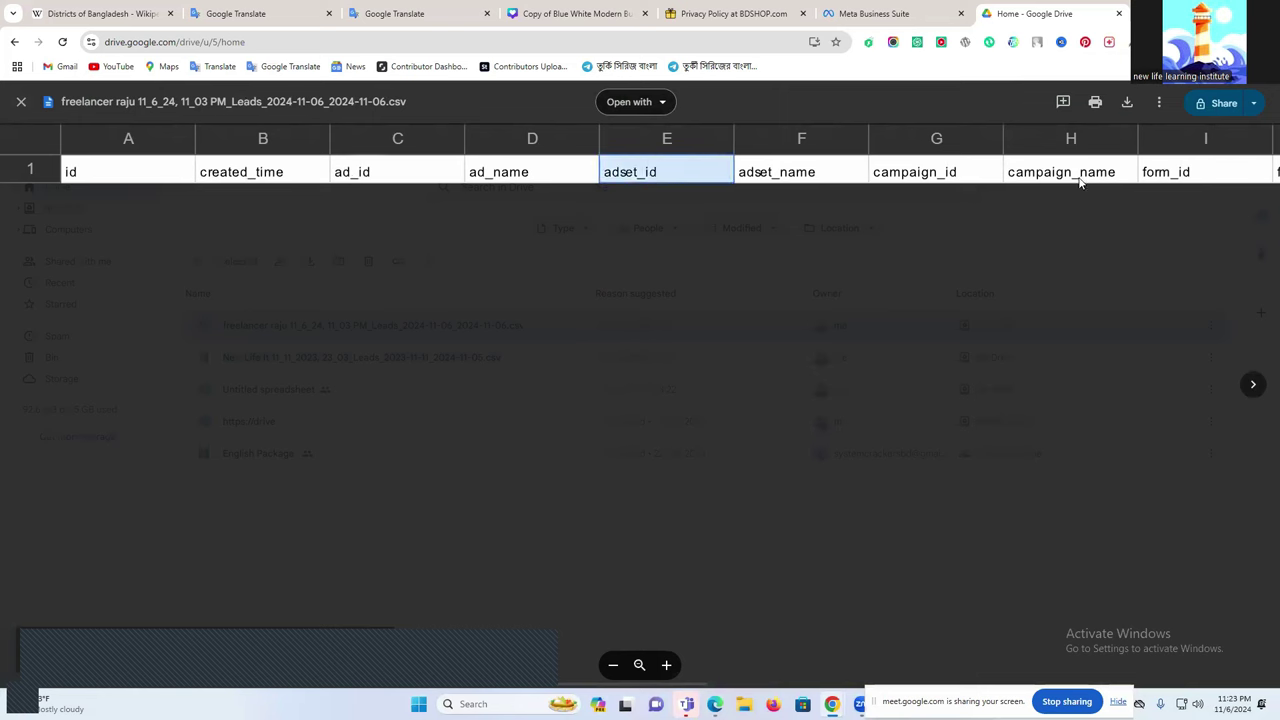
pyautogui.moveTo(1062, 178); pyautogui.dragTo(937, 187)
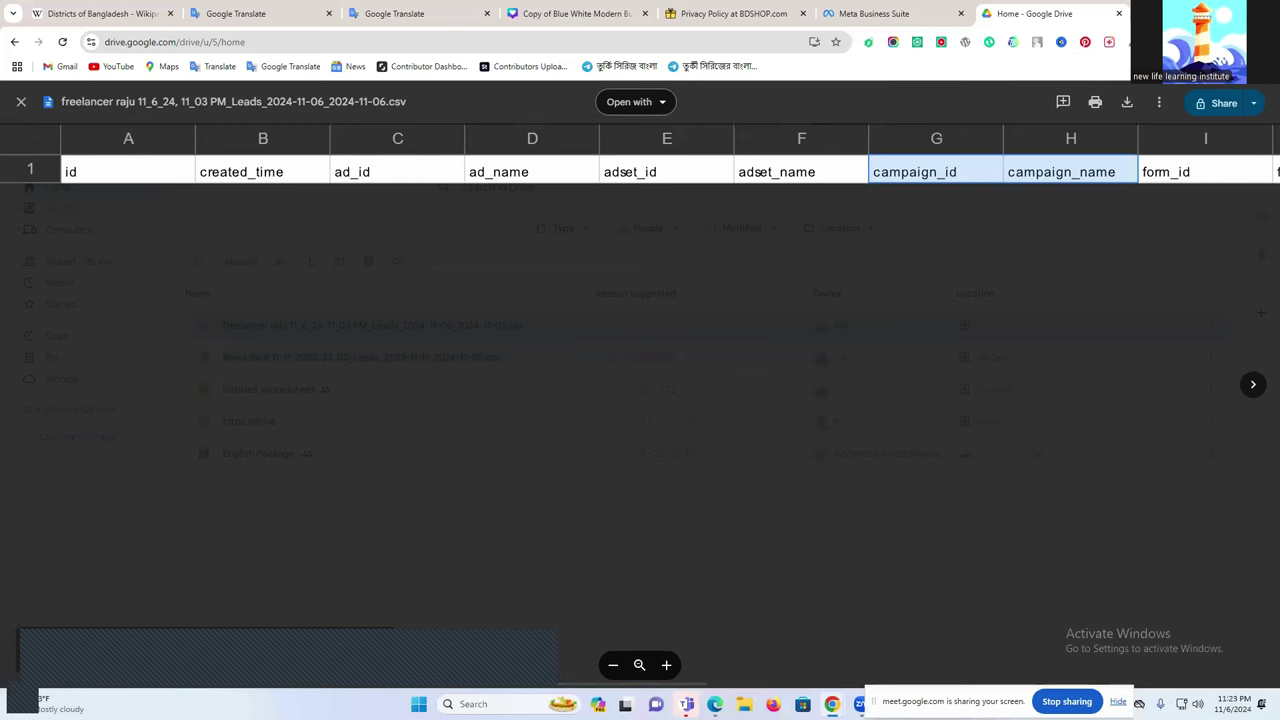
# Examine the remaining columns of the leads file from form_id through gender, and close the preview.
pyautogui.hscroll(2, 772, 692)
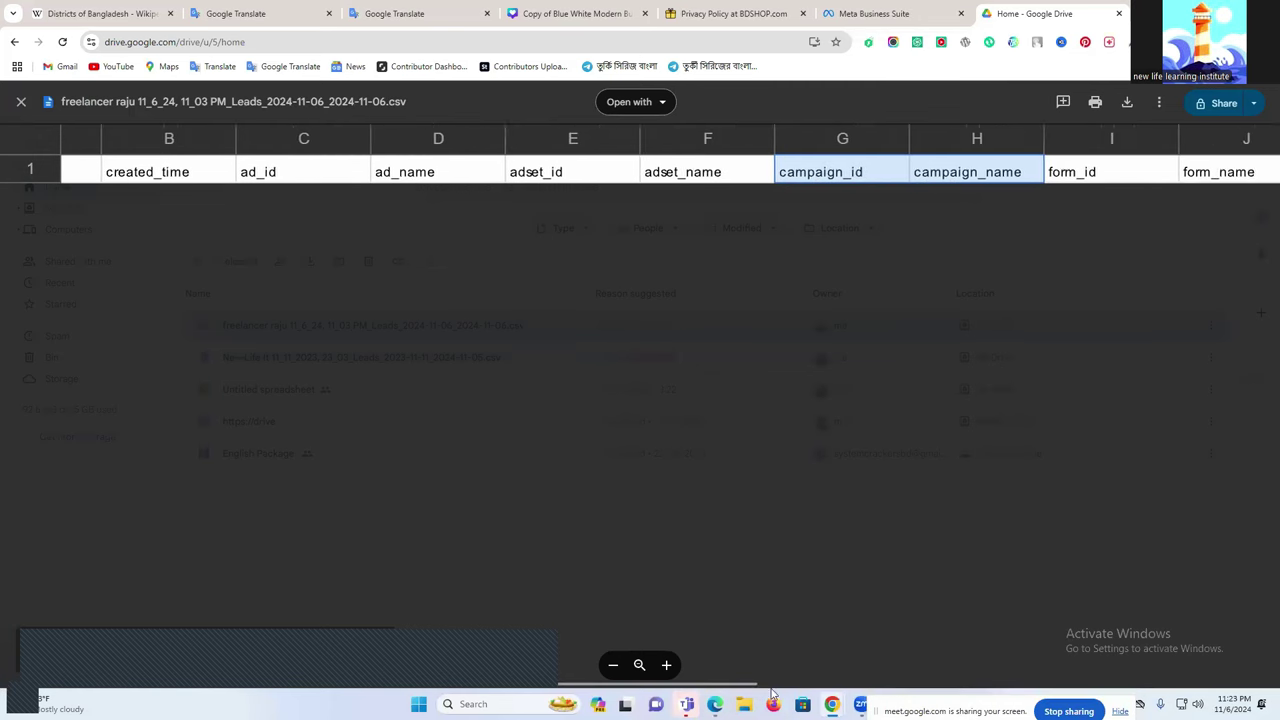
pyautogui.hscroll(5, 772, 692)
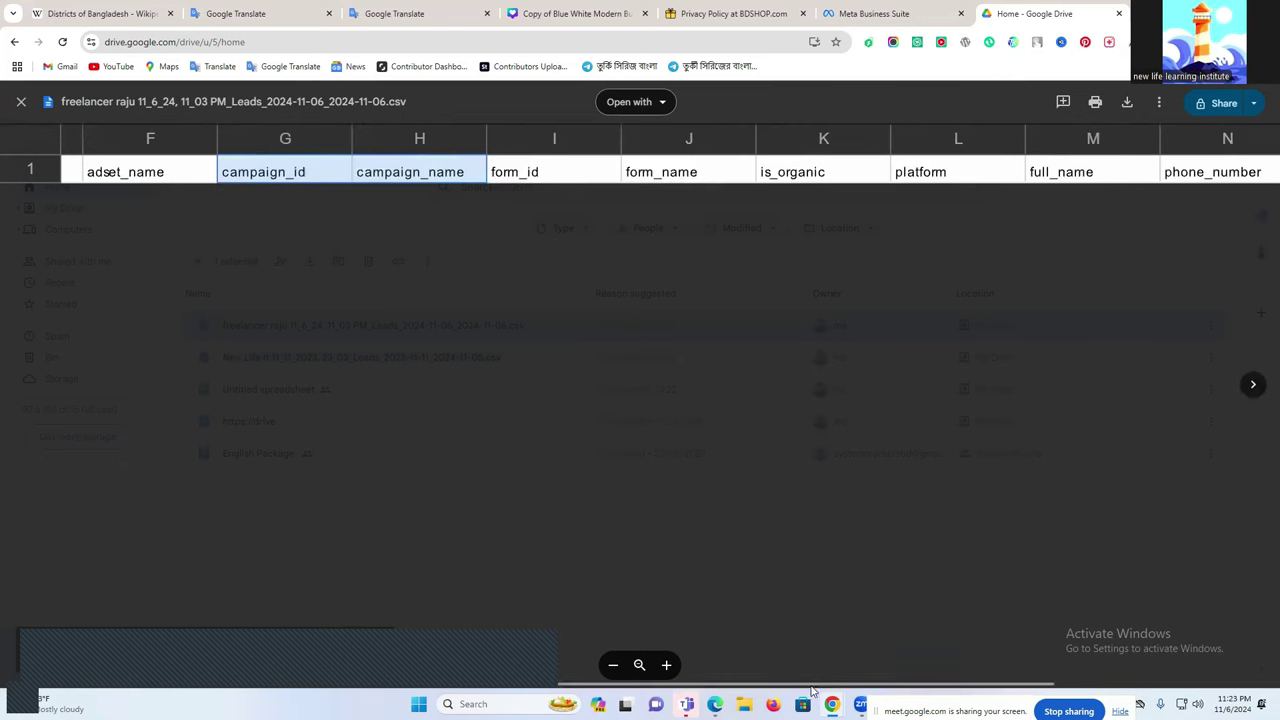
pyautogui.hscroll(2, 858, 690)
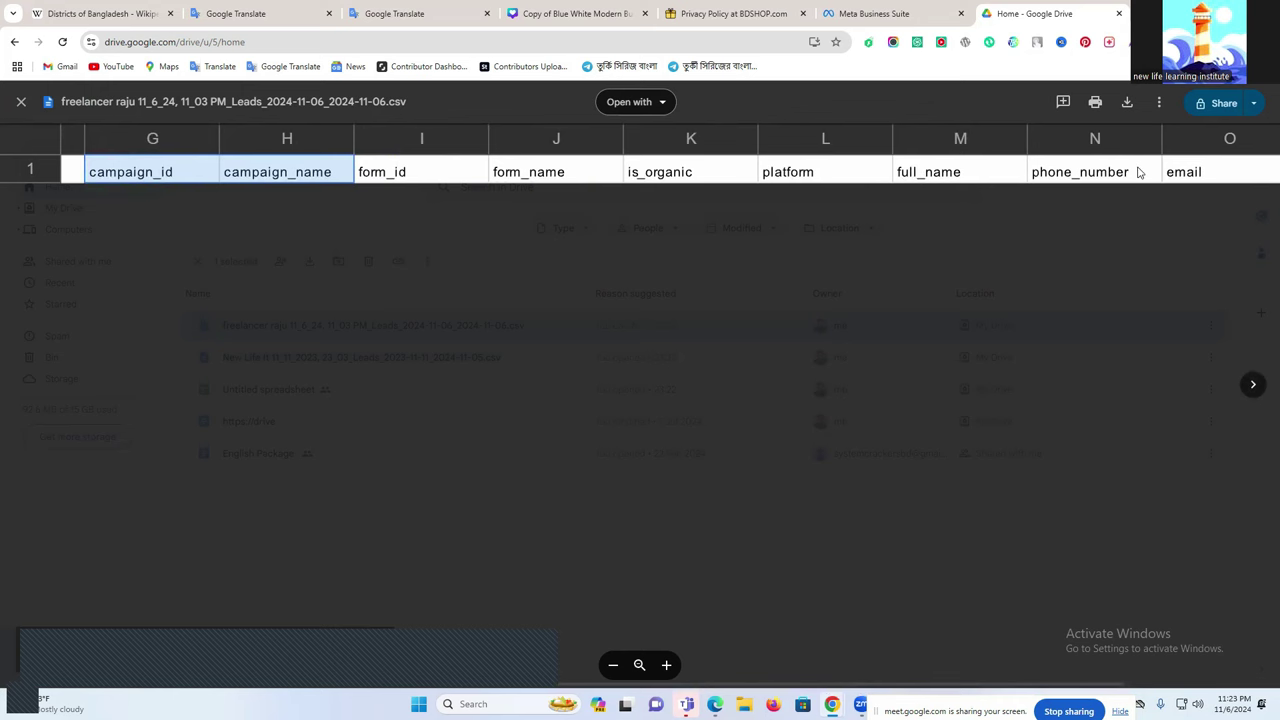
pyautogui.hscroll(4, 789, 679)
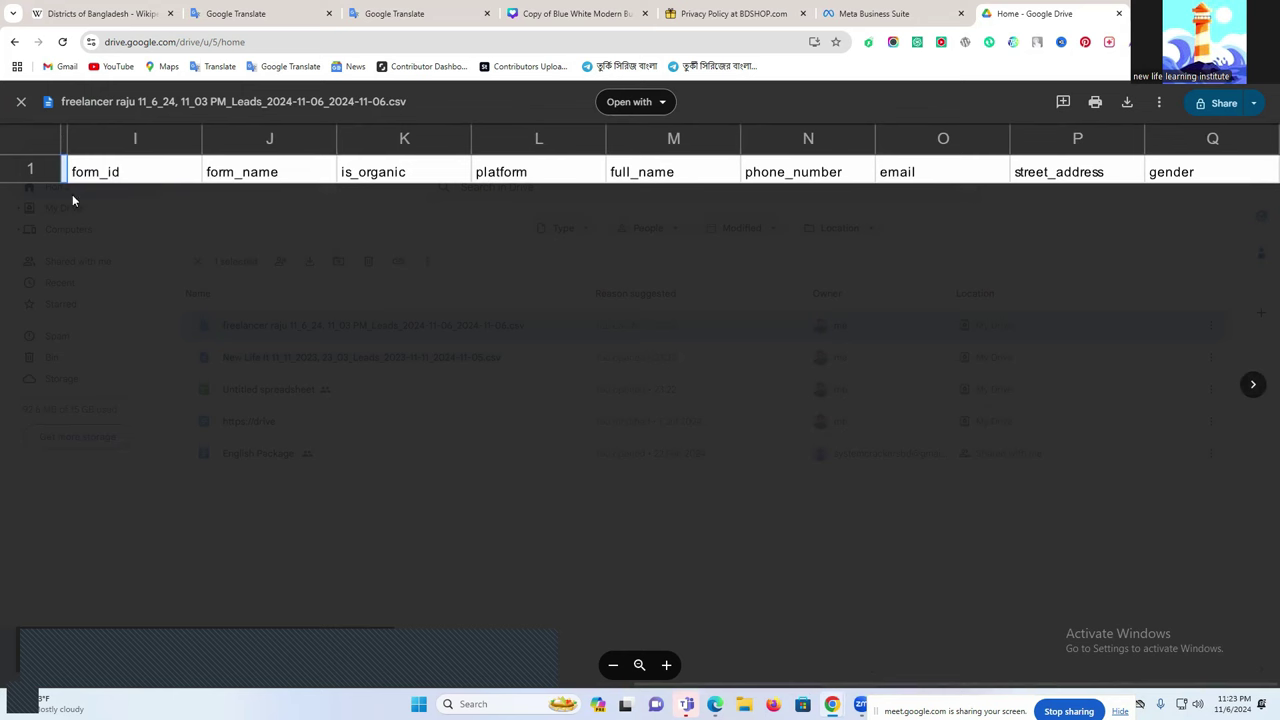
pyautogui.click(19, 104)
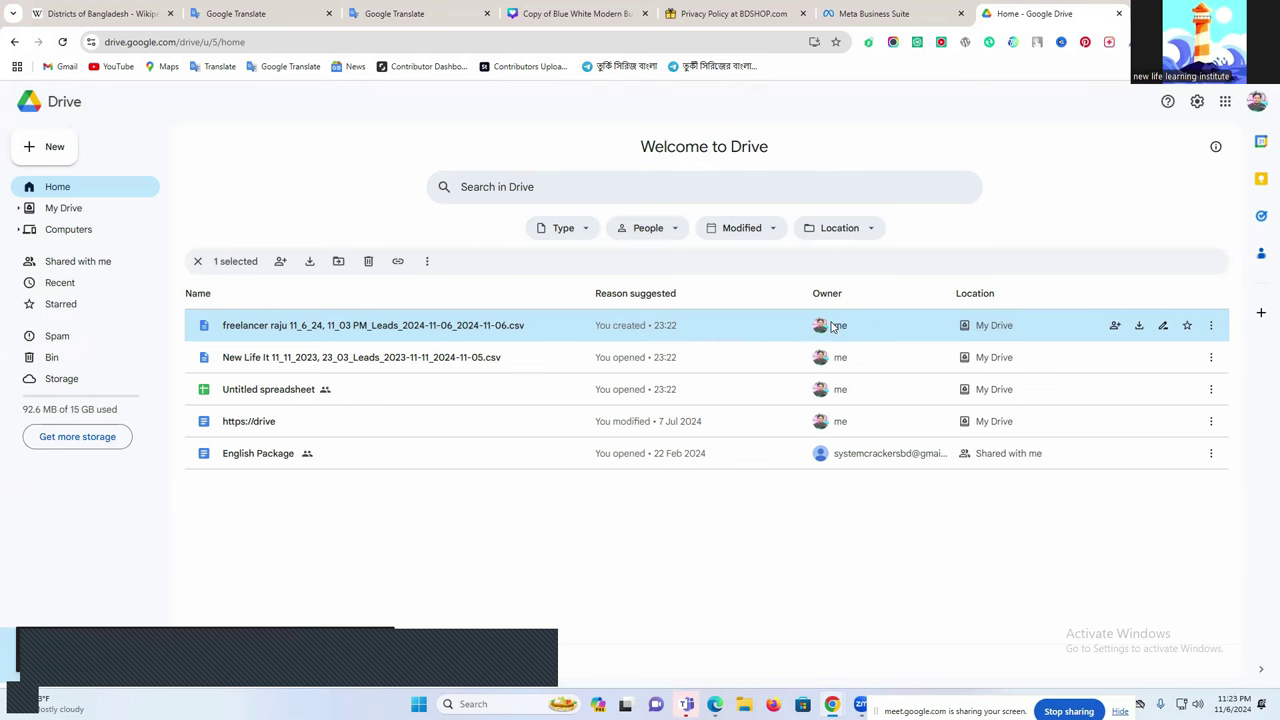
pyautogui.moveTo(822, 326)
pyautogui.moveTo(831, 704)
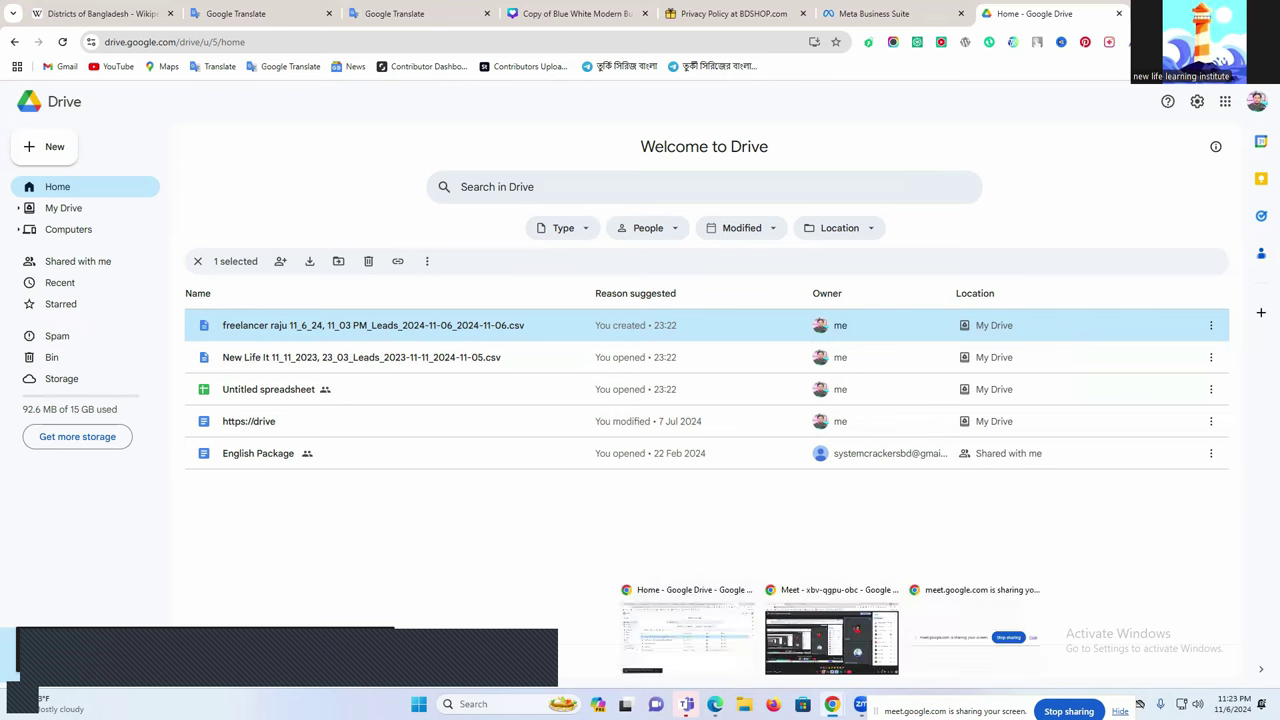